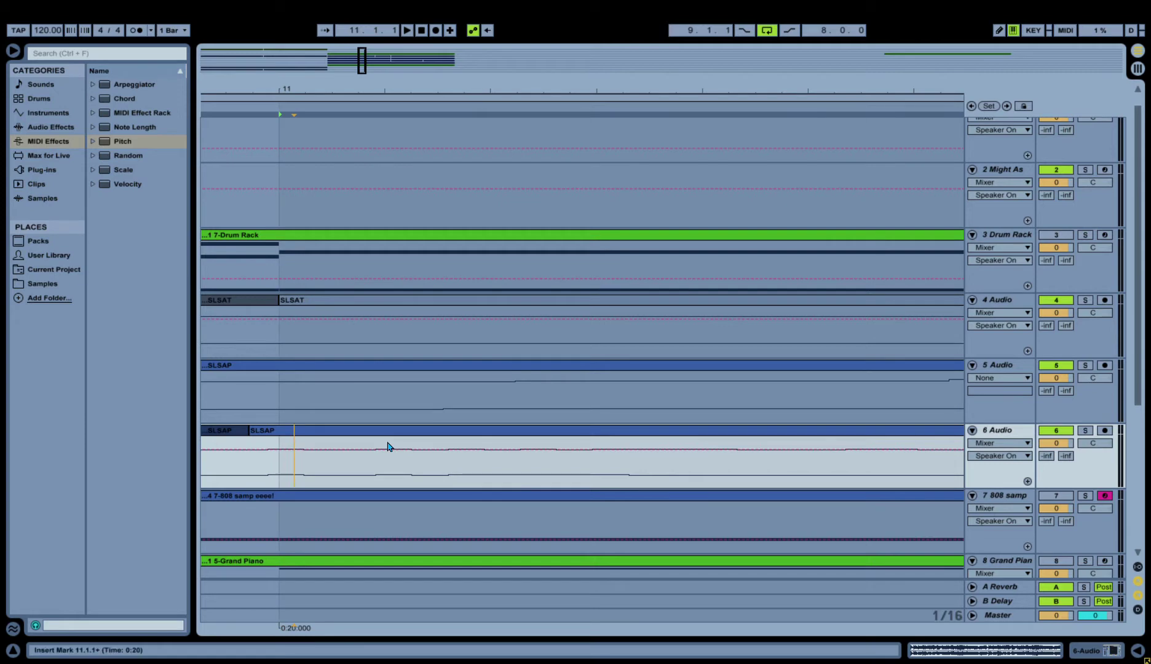
Examine where the first two SLSAP clips on the 6 Audio track meet near bar 11, and select the first clip.
left_click_drag(249, 434, 311, 438)
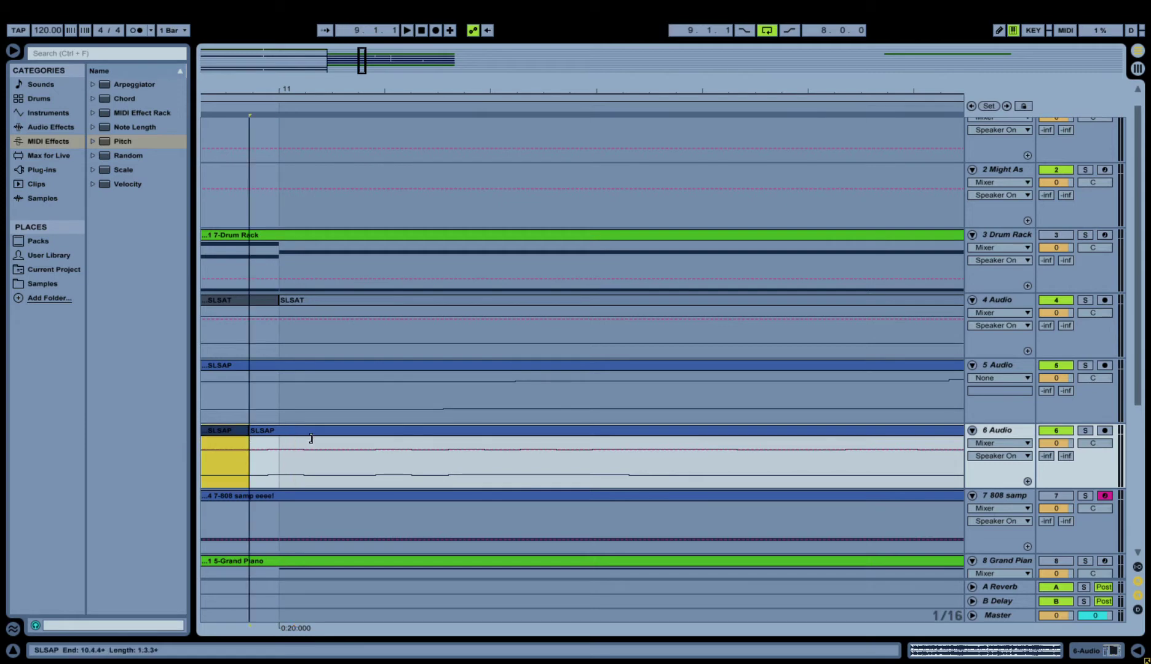
left_click(276, 461)
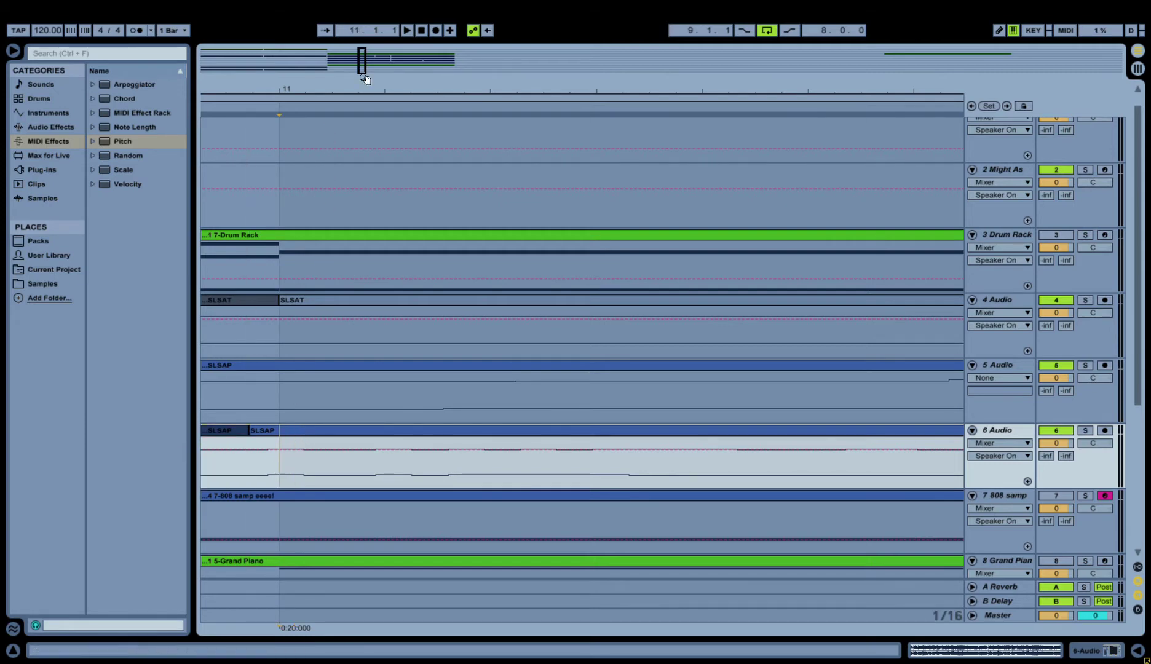
left_click_drag(367, 62, 367, 104)
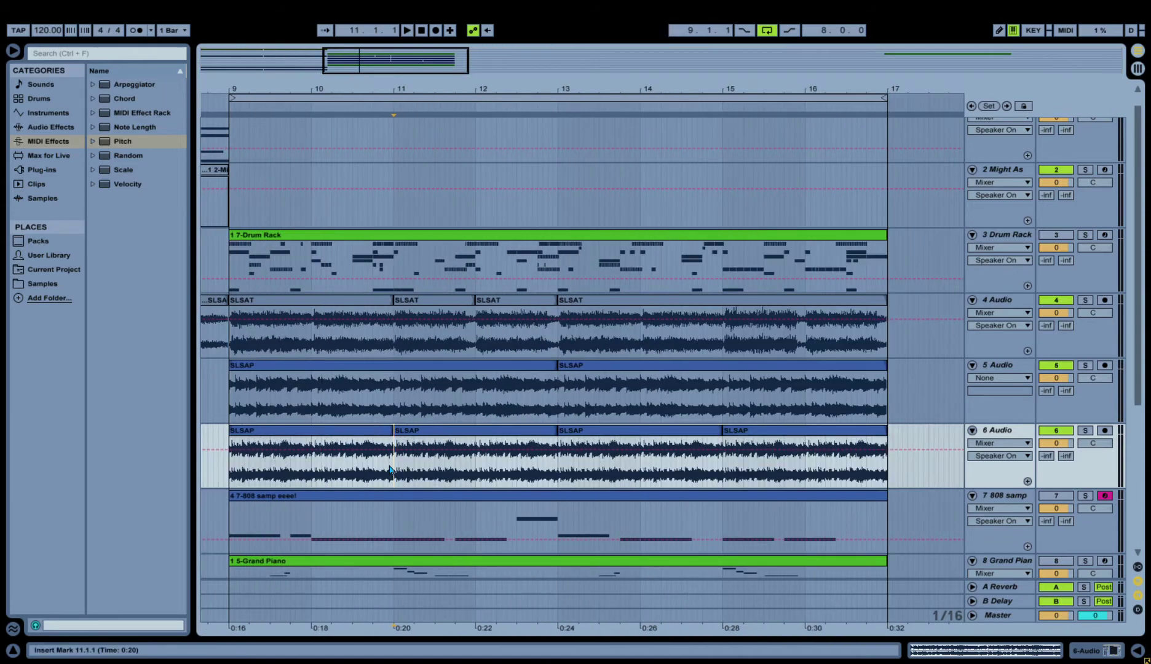
key("Left")
left_click(404, 469)
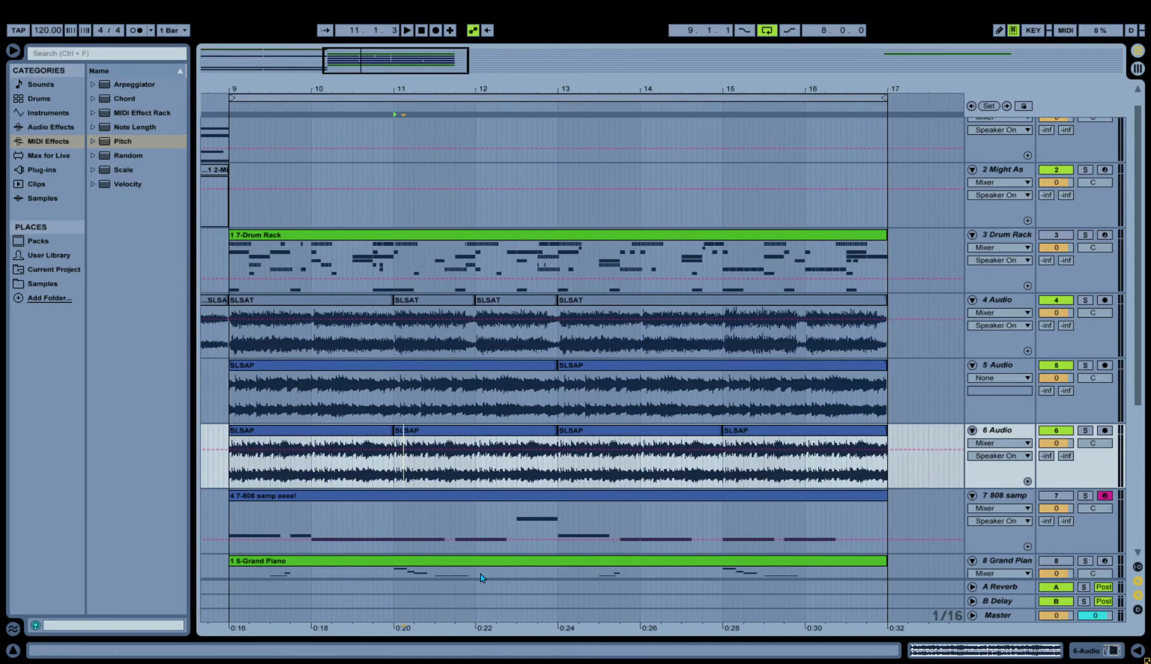
left_click(389, 478)
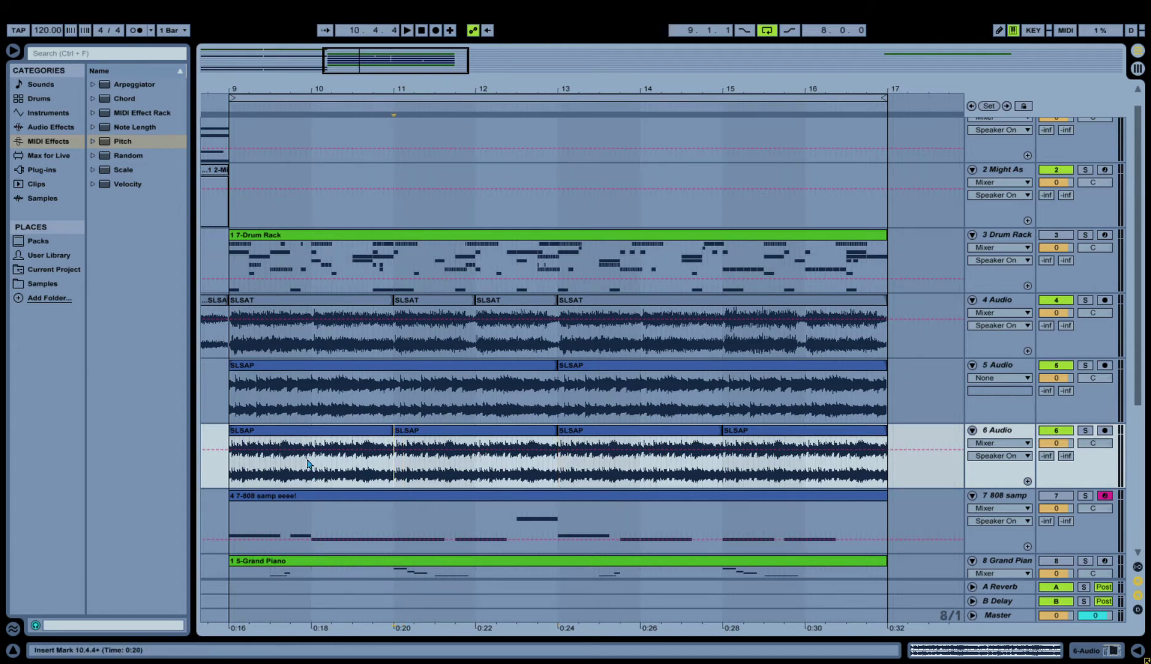
left_click(295, 439)
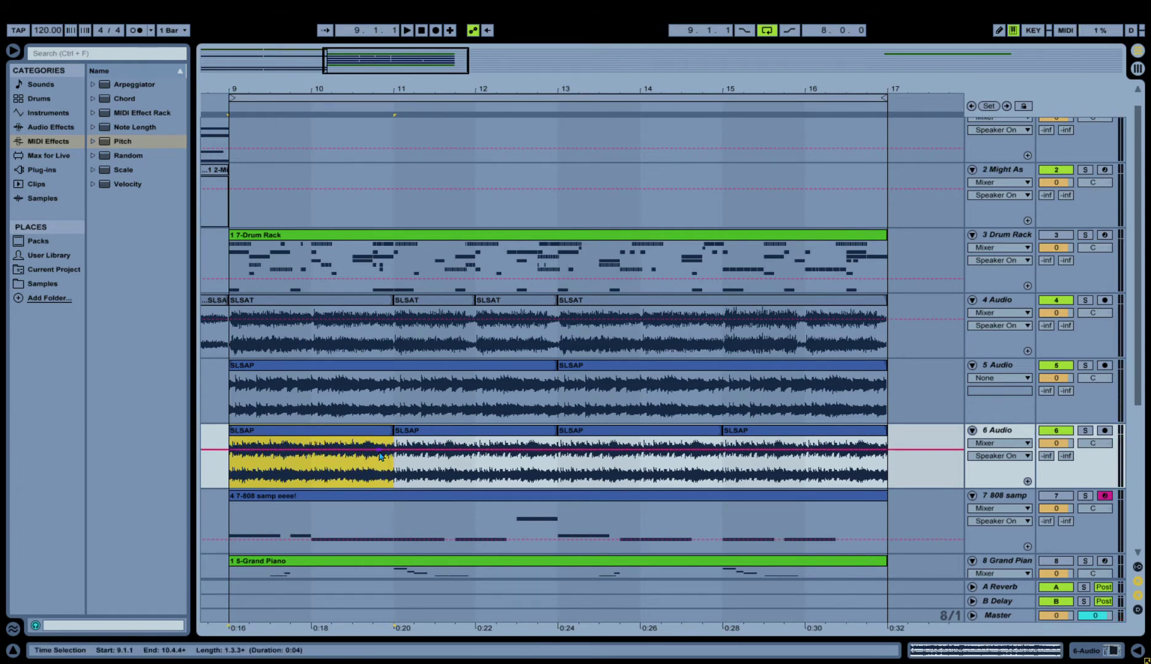
Split the 6 Audio clip exactly at 11.1.1 and consolidate the audio from 9.1.1 to 11.1.1 into one clip.
left_click(395, 480)
key("plus")
key("plus")
key("plus")
key("plus")
key("plus")
key("plus")
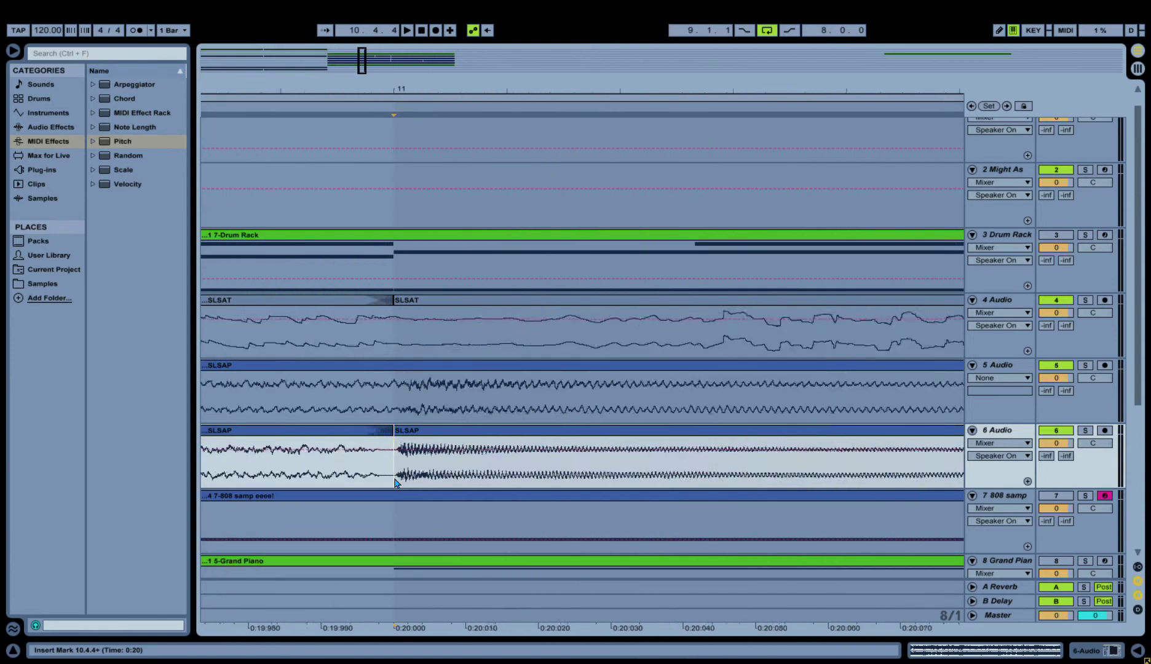
left_click(392, 434)
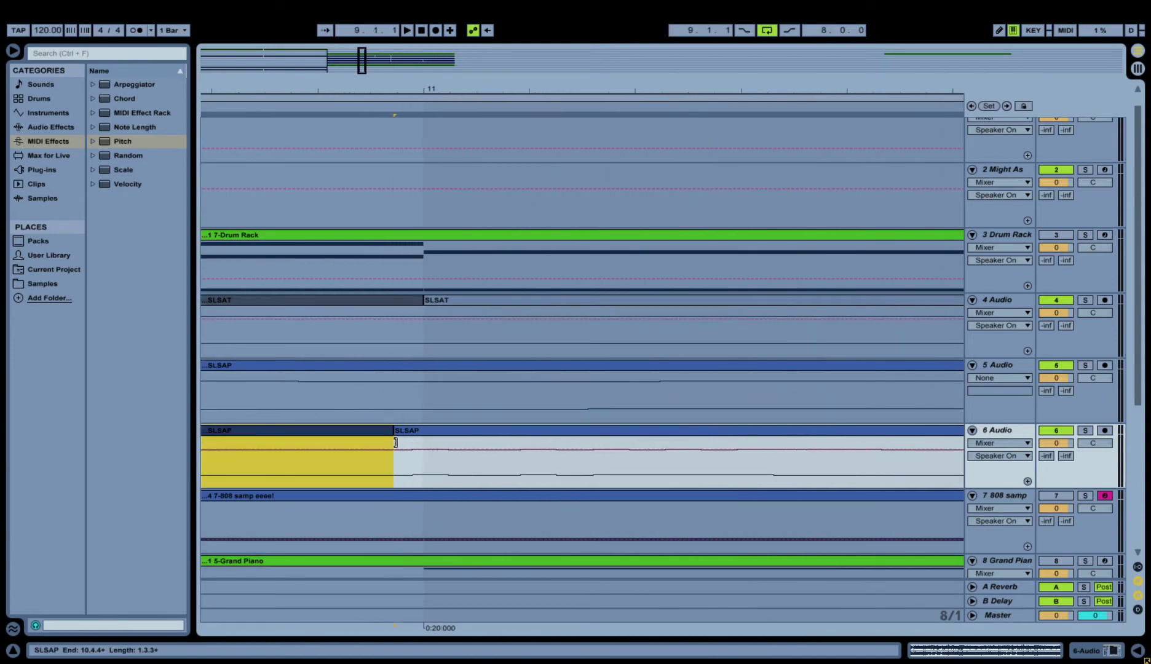
left_click(437, 472)
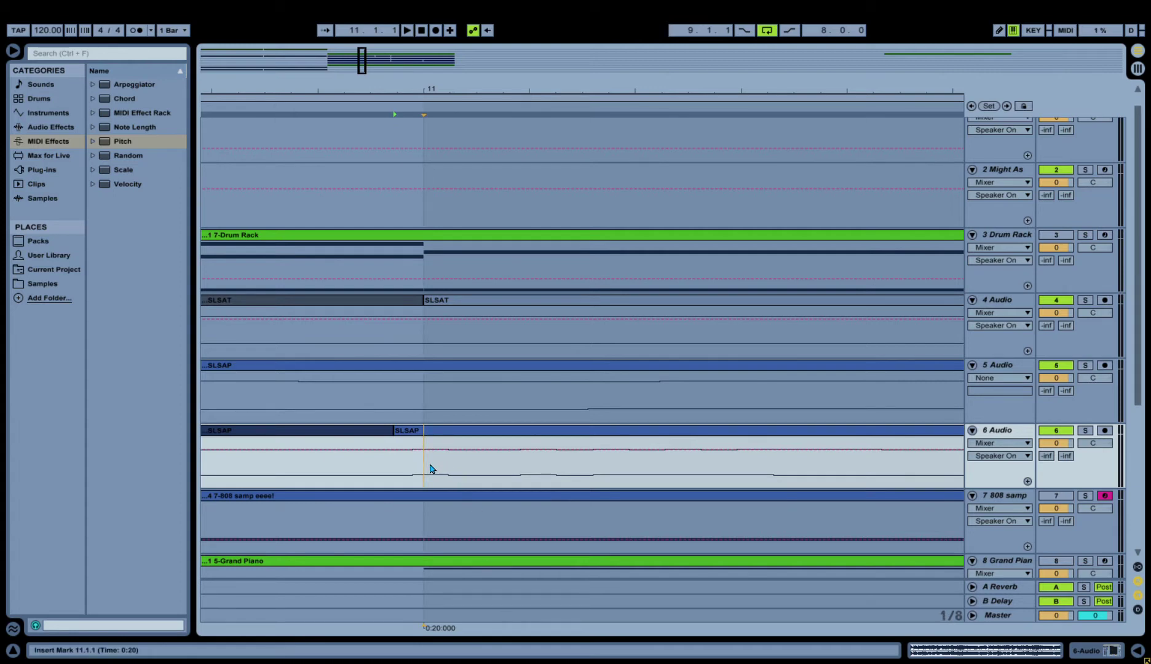
key("ctrl+e")
left_click(374, 433)
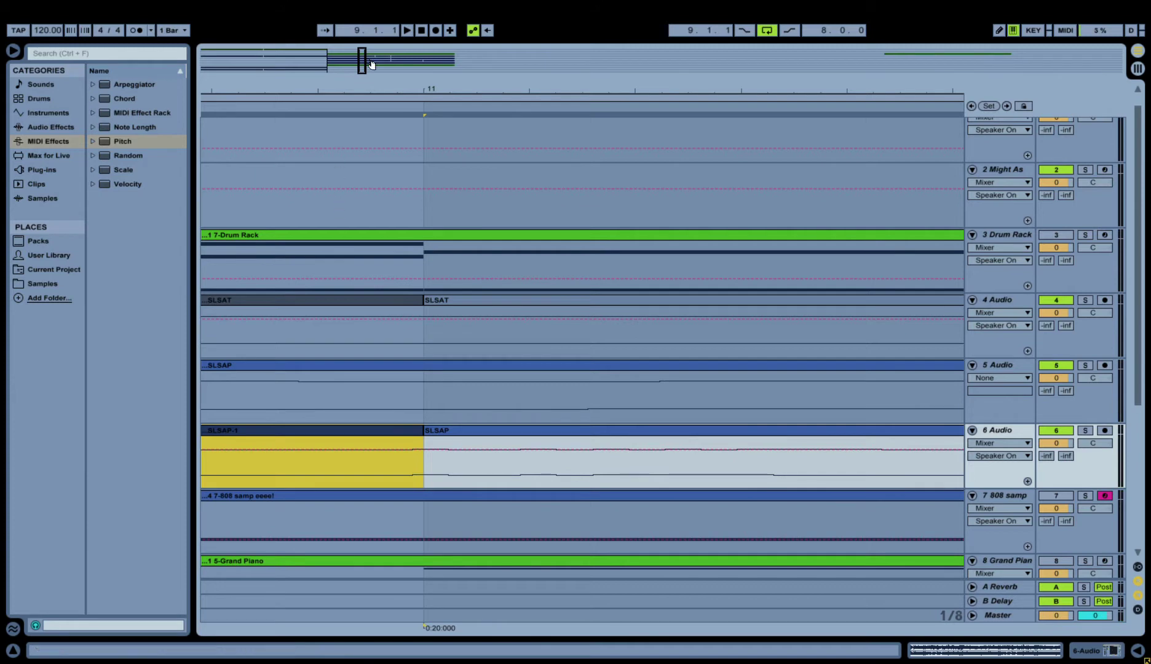
left_click_drag(372, 64, 370, 77)
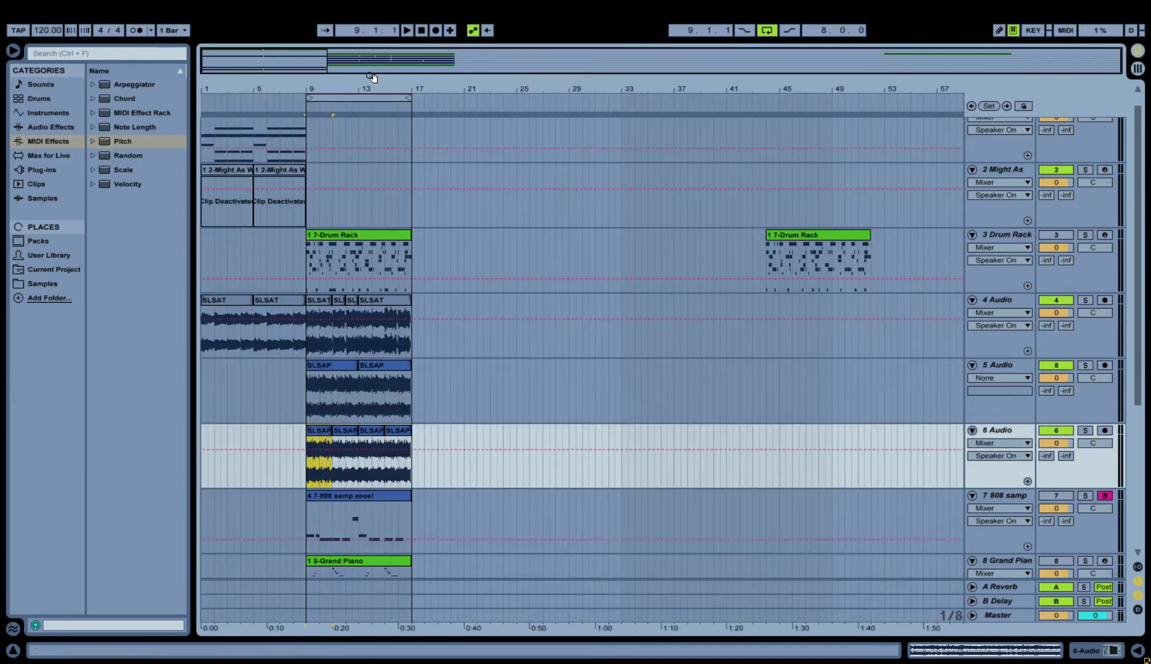
Examine the end of the last SLSAP clip on the 6 Audio track against the bar 17 line.
left_click(357, 468)
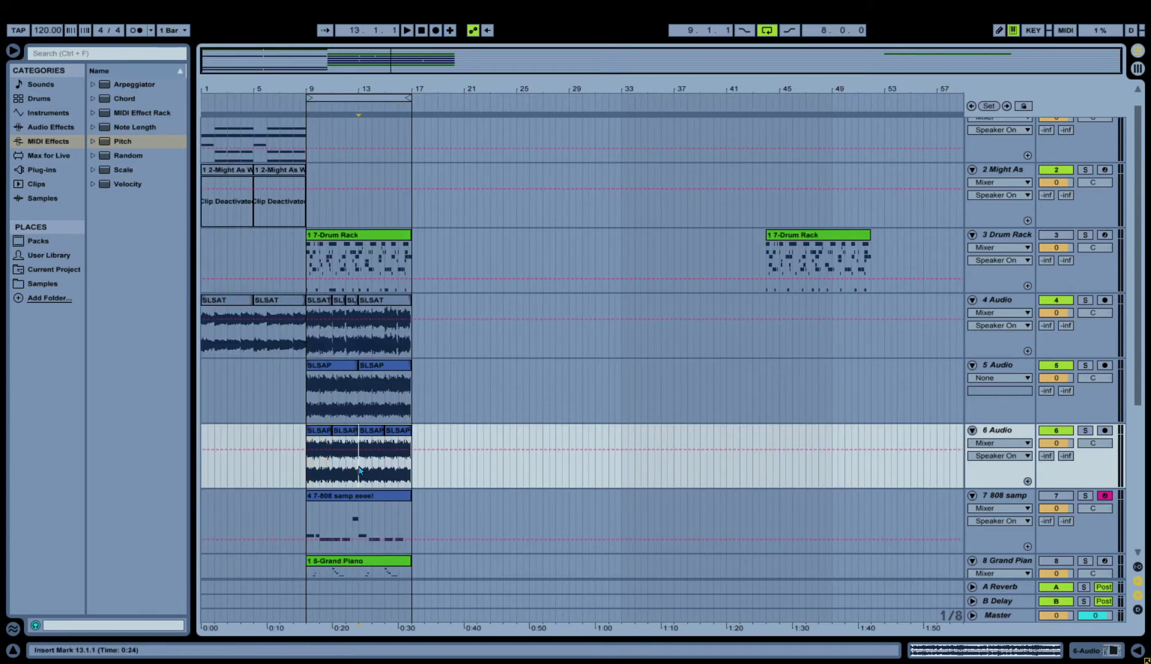
left_click(411, 467)
key("plus")
key("plus")
key("plus")
key("plus")
key("plus")
key("plus")
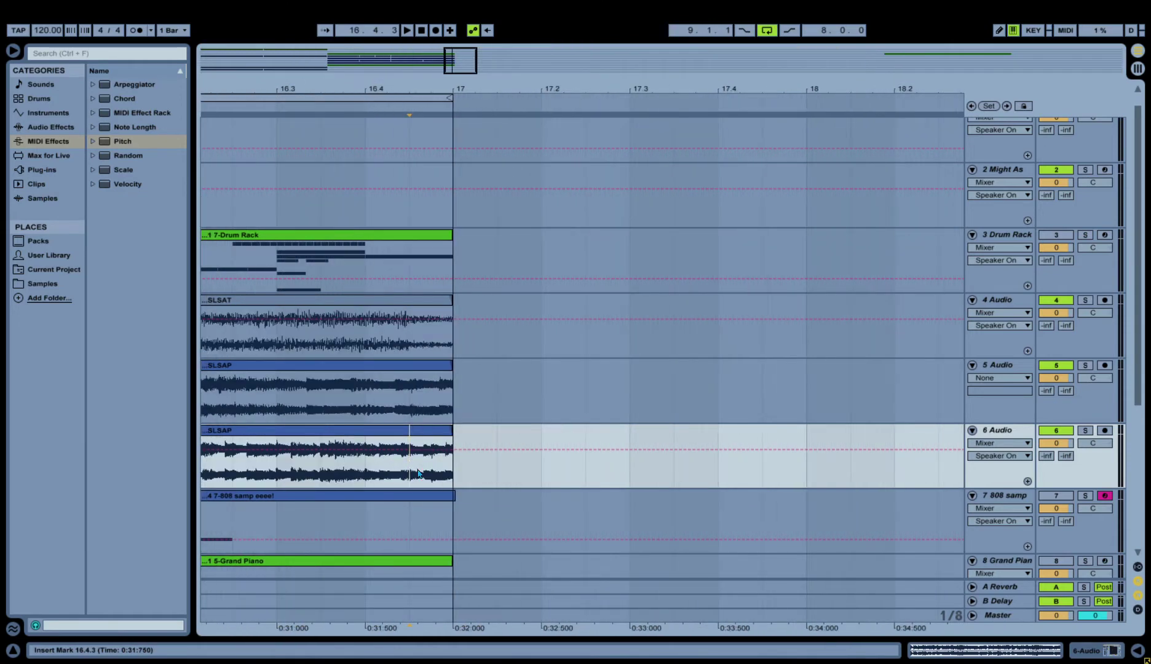
left_click(457, 484)
key("plus")
key("plus")
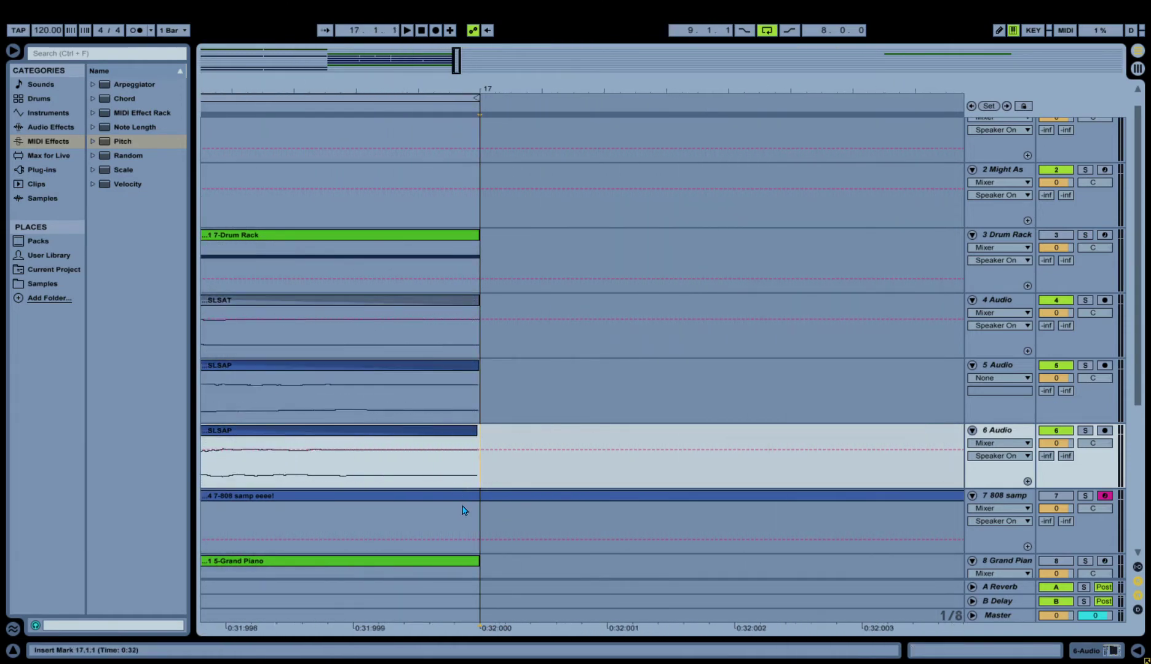
mouse_move(360, 431)
left_mouse_down()
mouse_move(415, 448)
mouse_move(550, 452)
left_mouse_up()
left_click(466, 435)
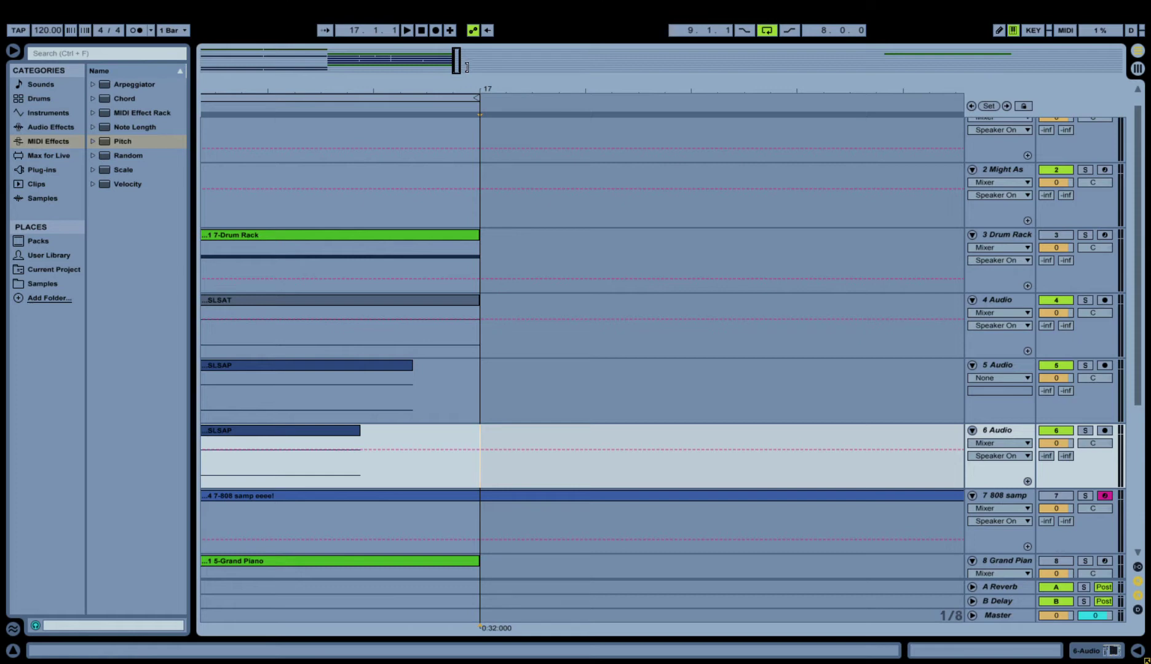
Consolidate the range from 15.1.1 to 17.1.1 on the 6 Audio track into one clip.
left_click_drag(456, 61, 673, 72)
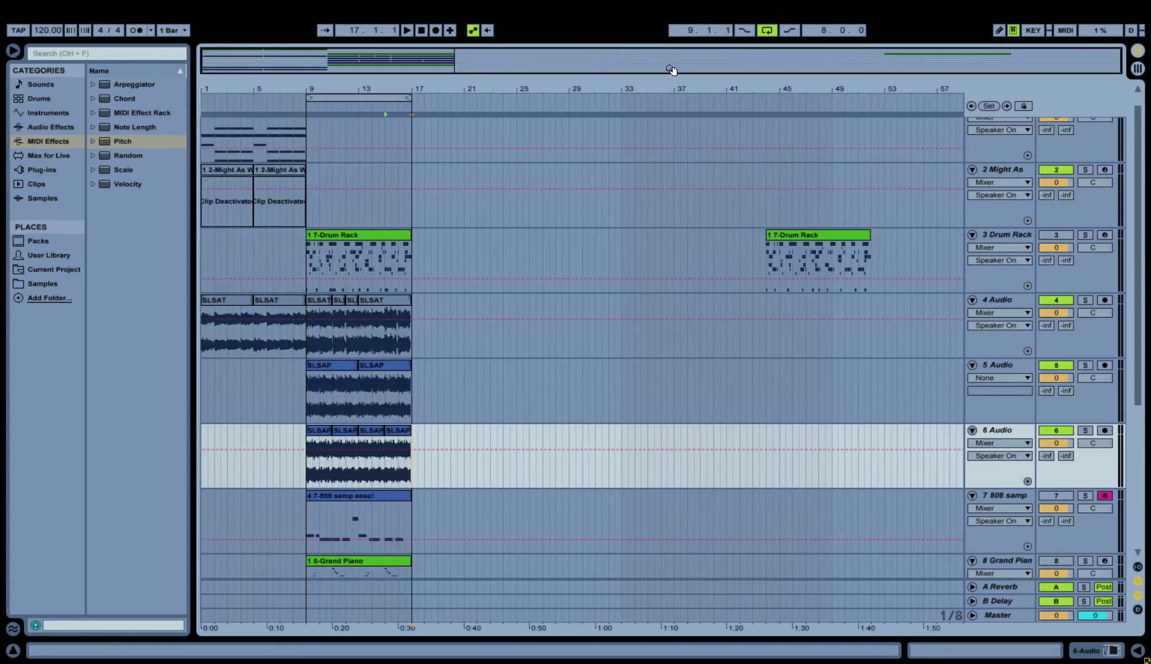
left_click(387, 481, "shift")
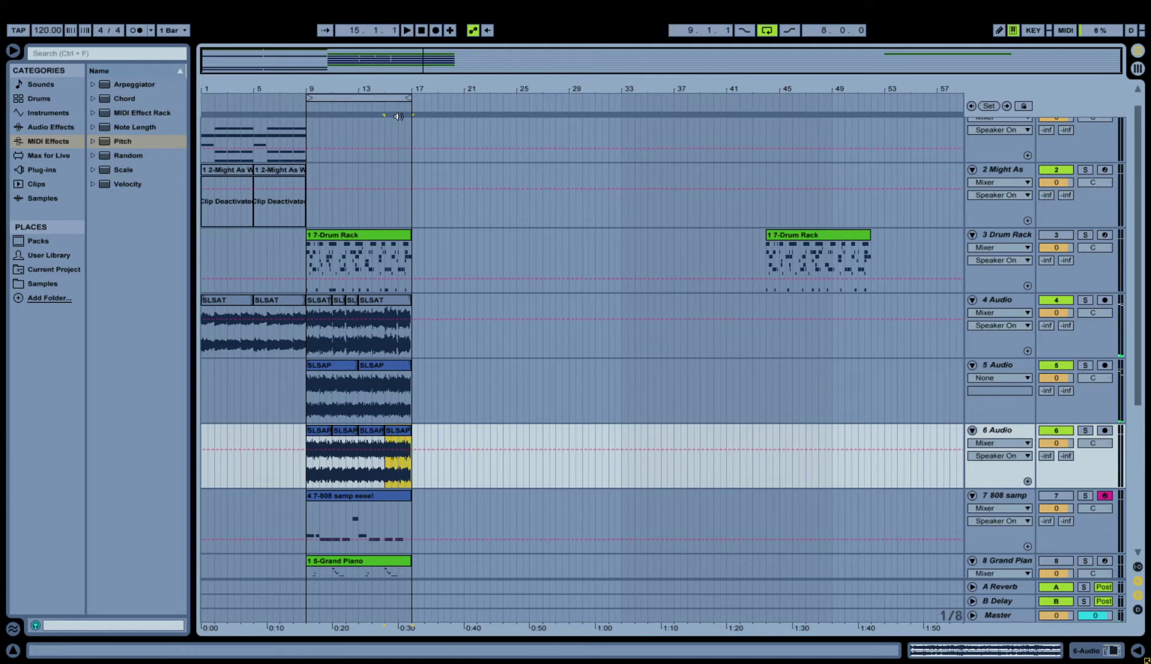
left_click_drag(399, 64, 400, 154)
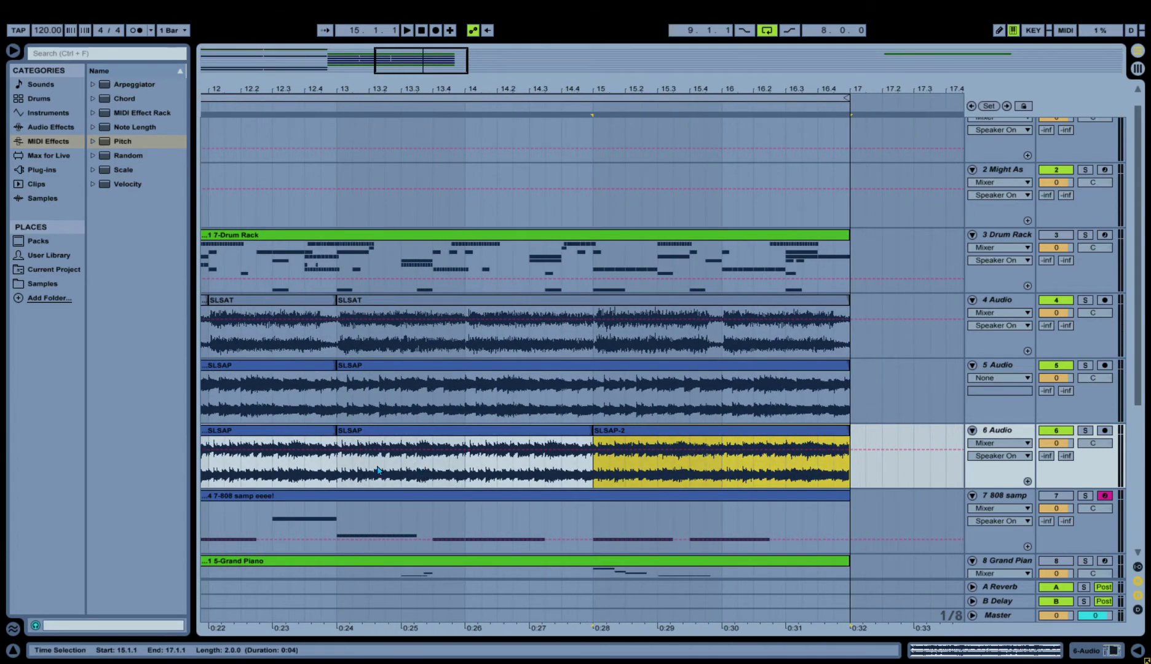
Examine the clip boundary at bar 15 on the 6 Audio track for a leftover sliver of audio.
left_click(338, 479)
left_click(593, 469)
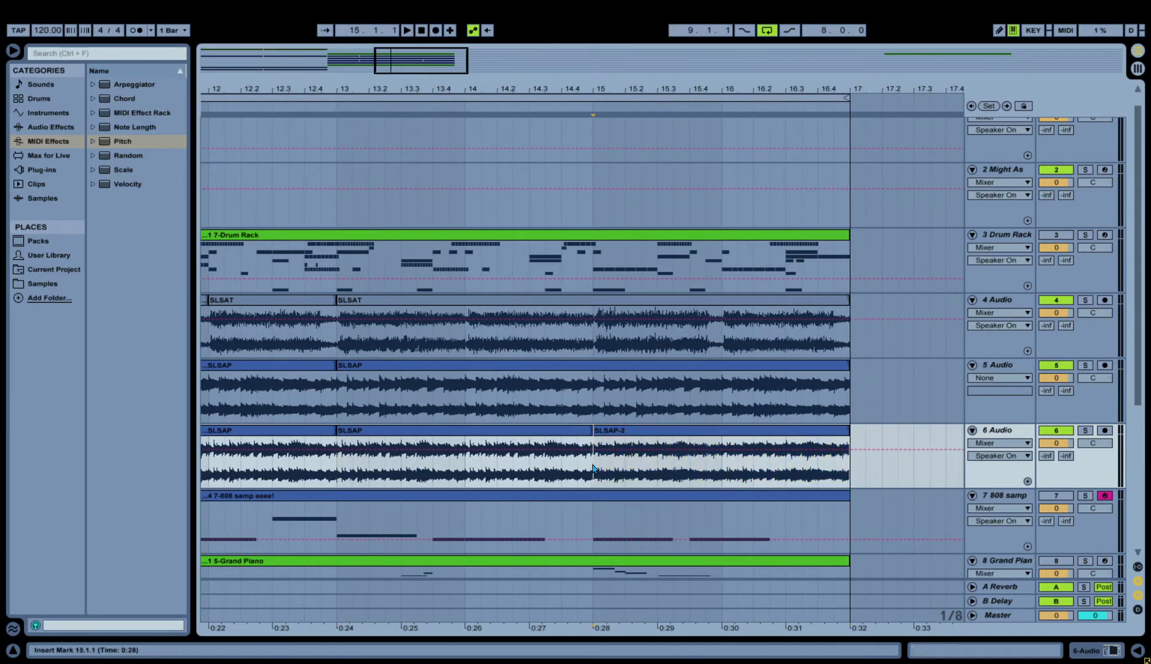
key("plus")
key("plus")
key("plus")
key("plus")
key("plus")
key("plus")
key("plus")
key("plus")
key("plus")
key("plus")
key("plus")
key("plus")
key("plus")
key("plus")
key("plus")
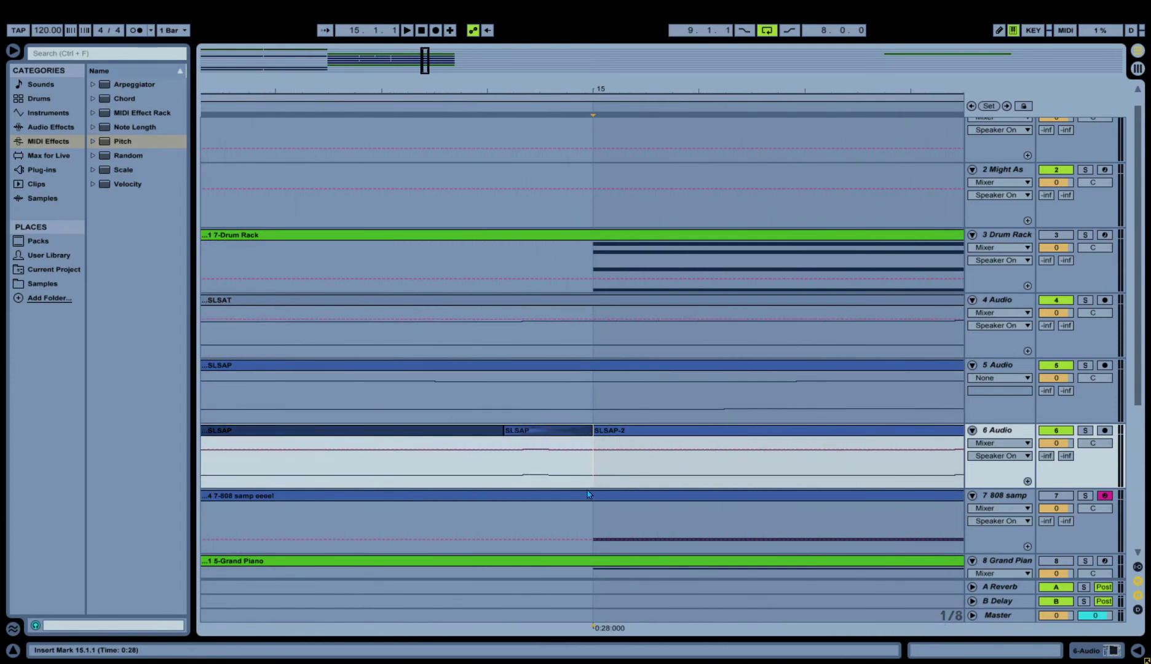
double_click(433, 70)
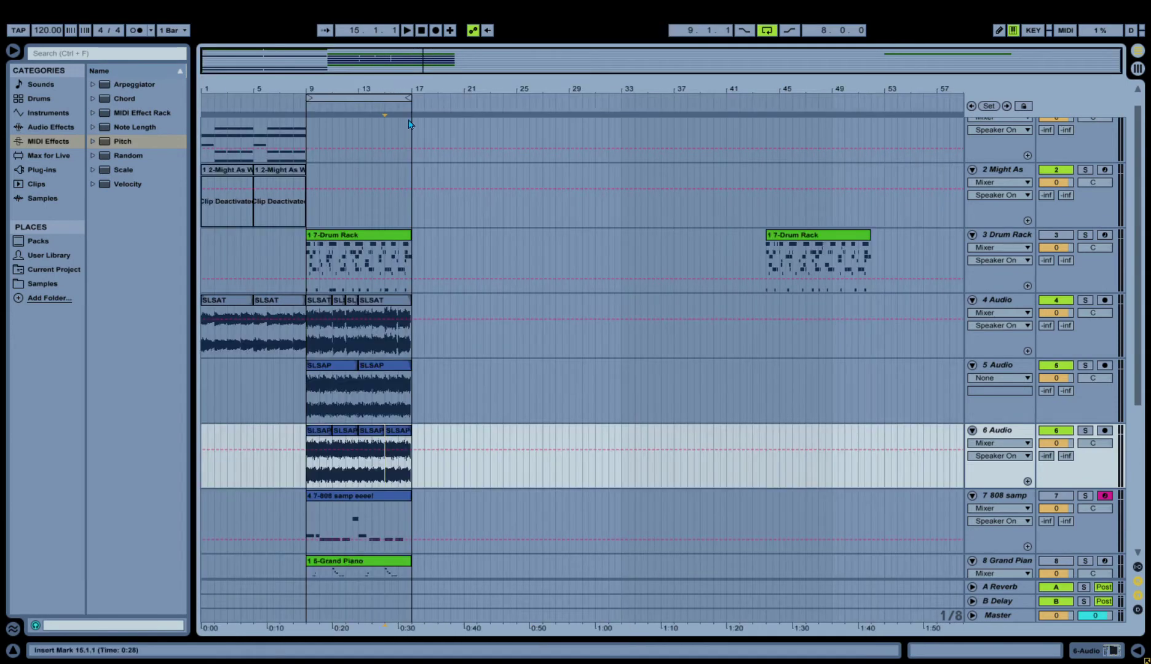
left_click_drag(359, 79, 325, 144)
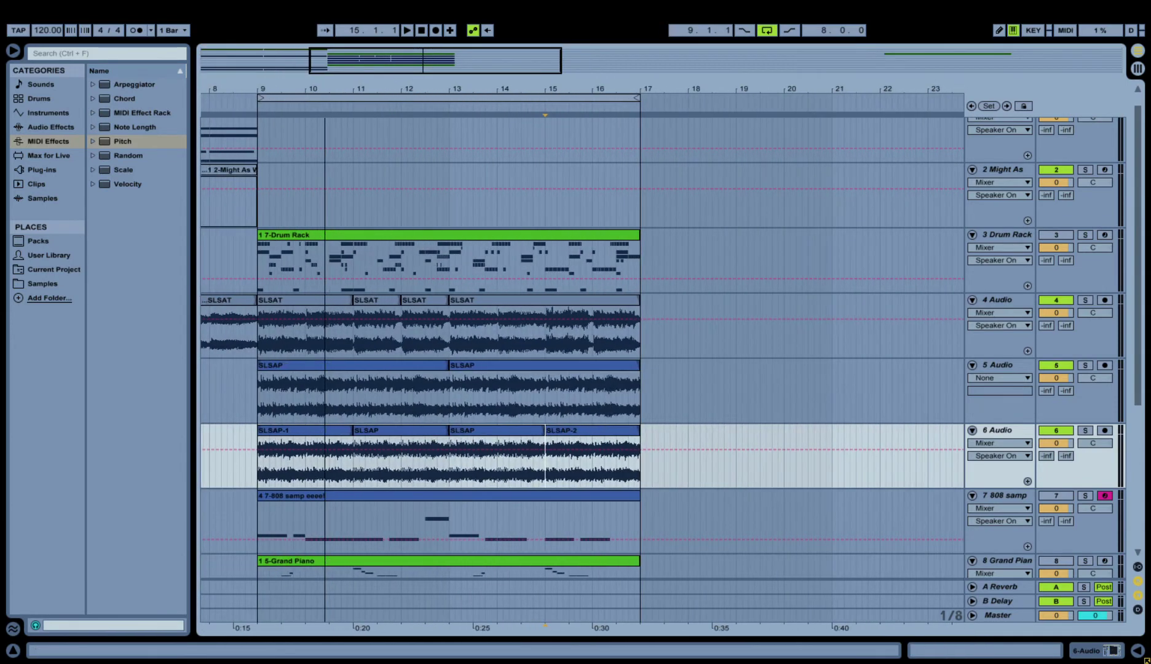
left_click(640, 445)
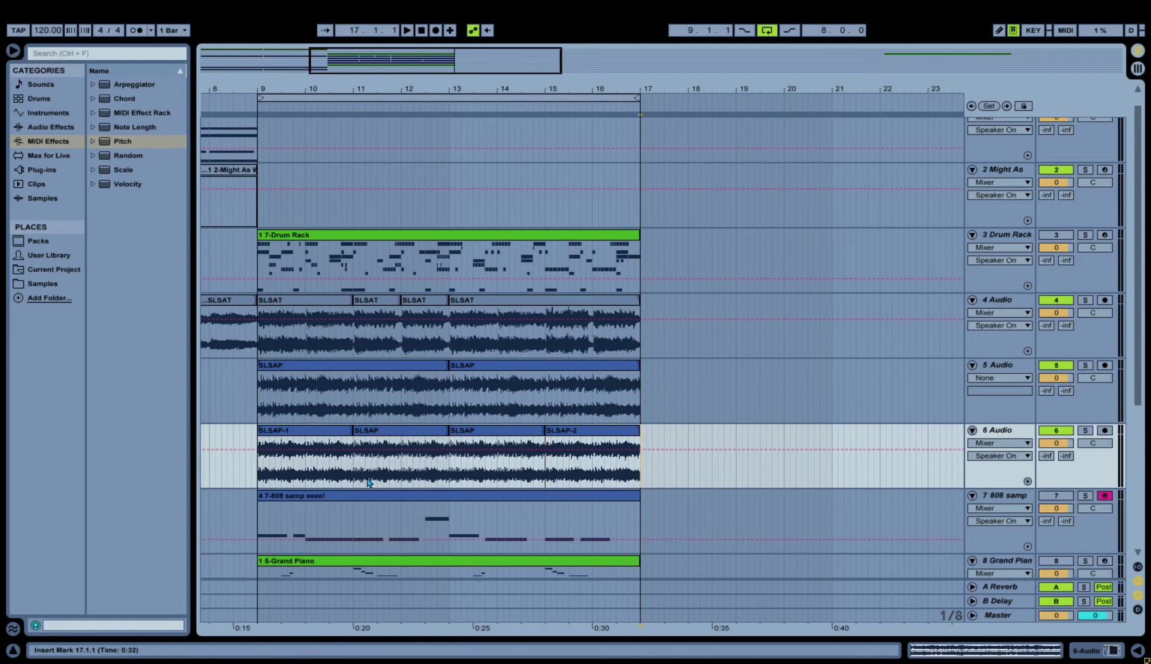
Split the 6 Audio clip exactly at 13.1.1 and consolidate the audio from 11.1.1 to 13.1.1 into one clip.
left_click(449, 472)
key("plus")
key("plus")
key("plus")
key("plus")
key("plus")
key("plus")
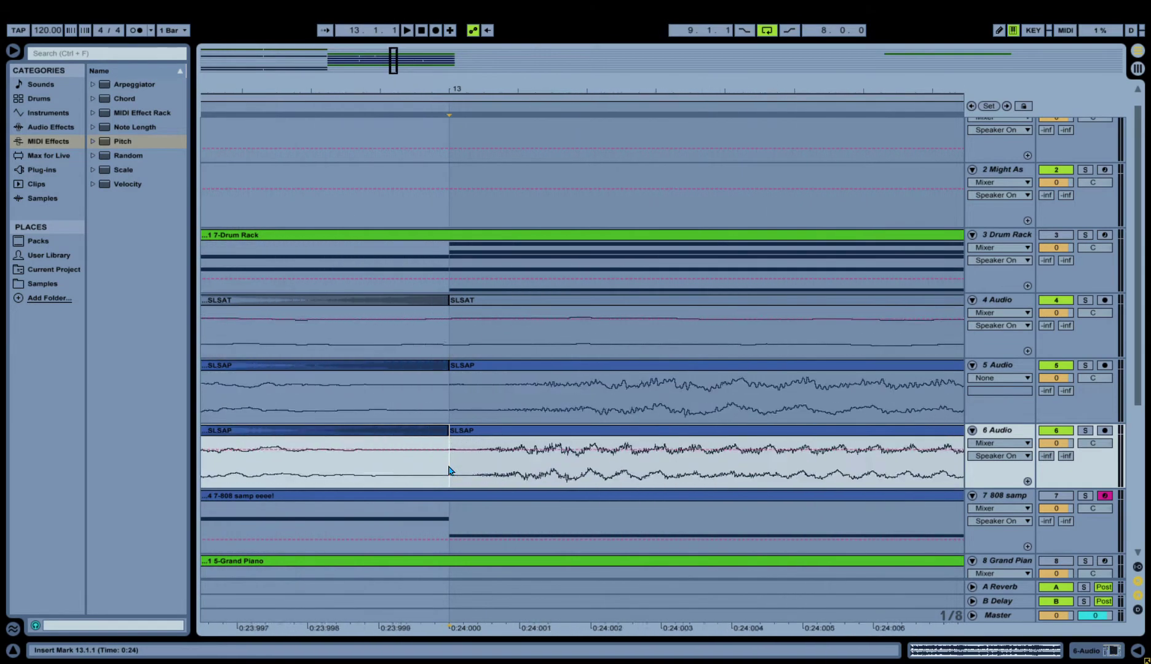
key("ctrl+e")
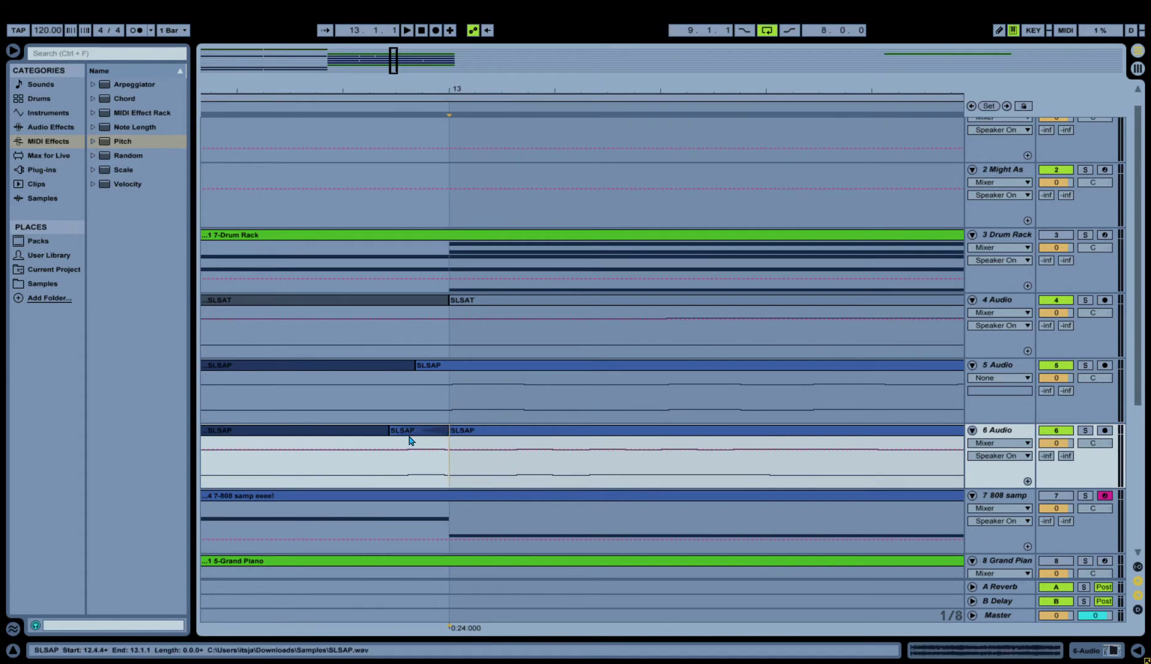
left_click(354, 422, "shift")
left_click(354, 432)
left_click(418, 433, "shift")
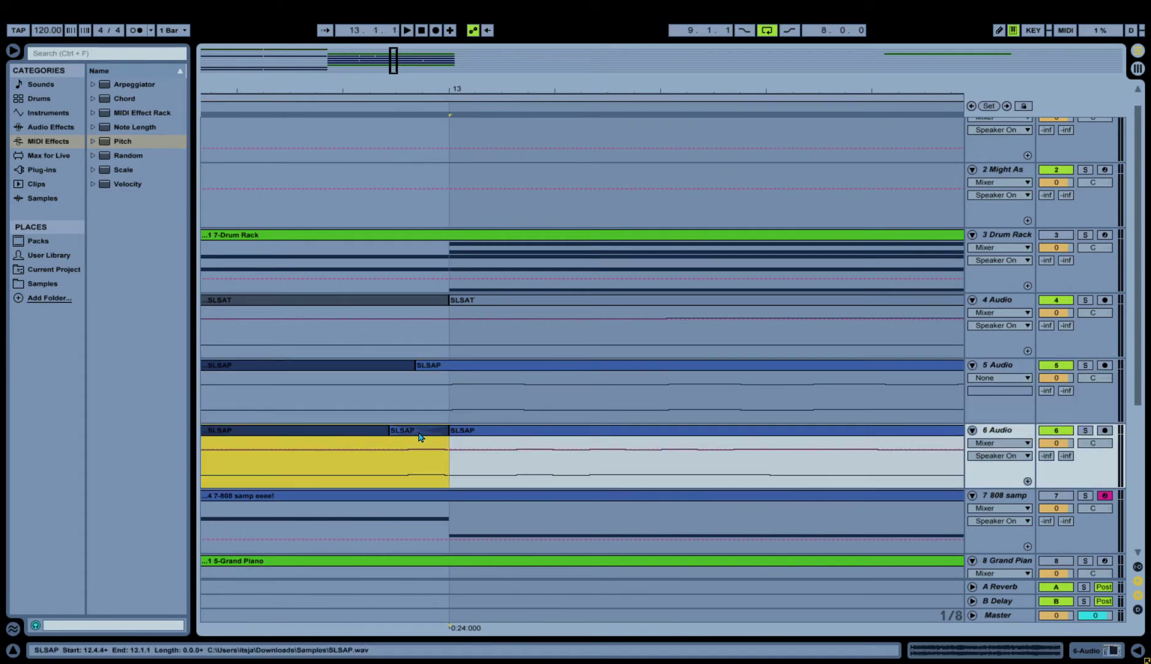
key("ctrl+j")
double_click(403, 69)
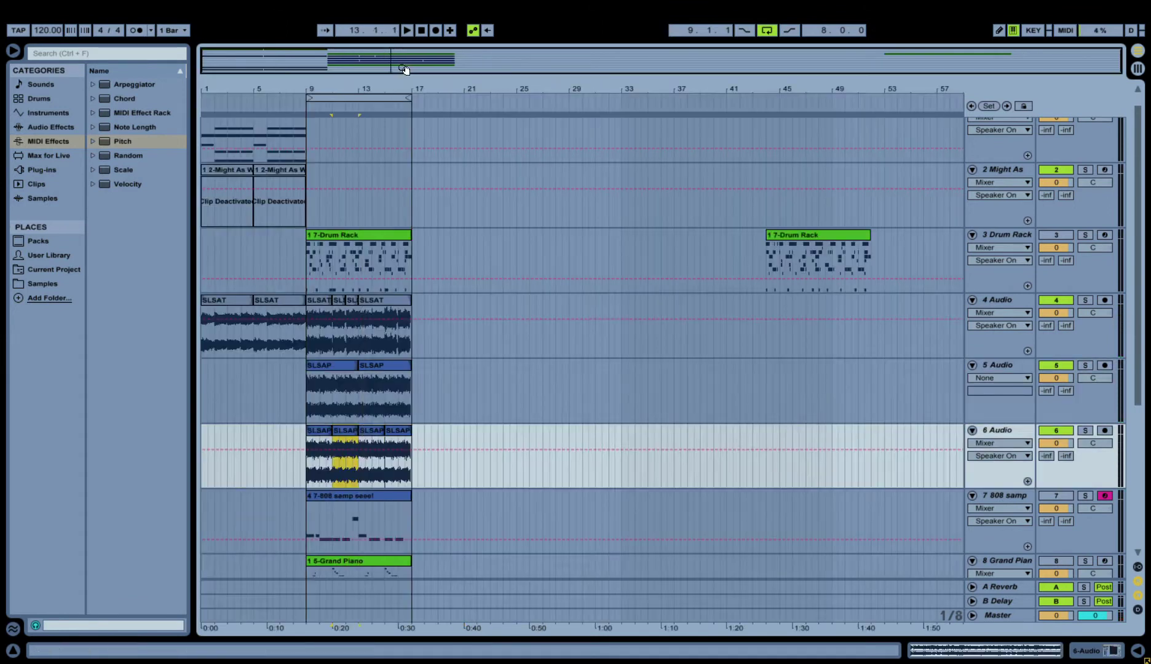
Check at close range that the consolidated clips on the 6 Audio track meet exactly at bar 11.
left_click(332, 472)
key("plus")
key("plus")
key("plus")
key("plus")
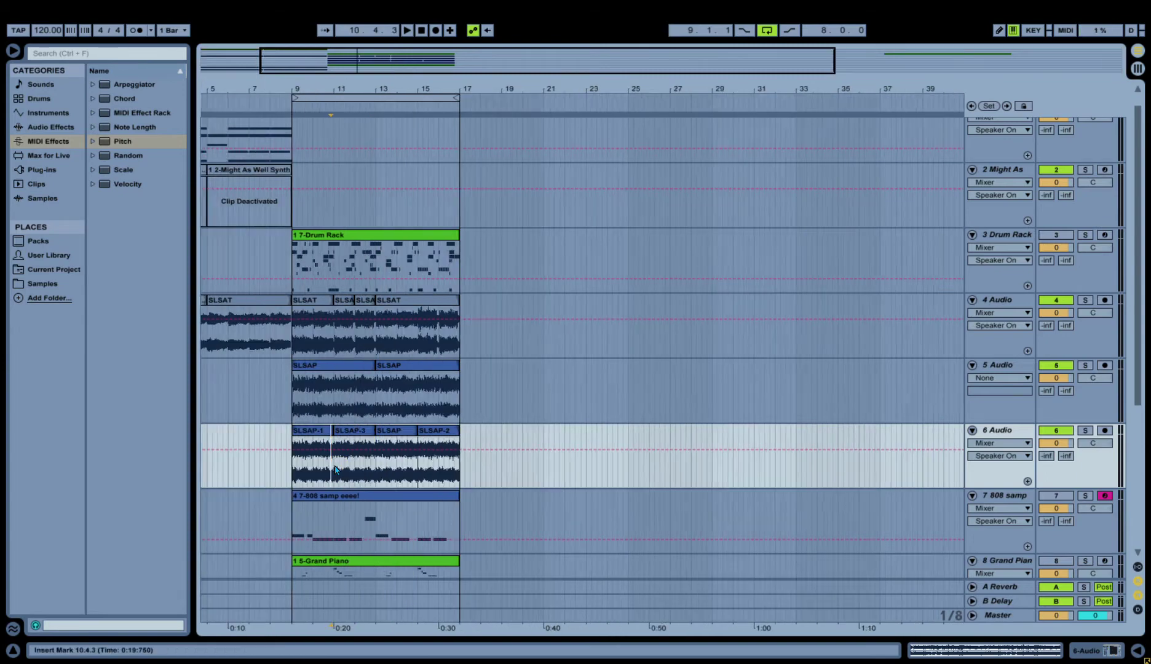
key("plus")
key("plus")
key("plus")
key("plus")
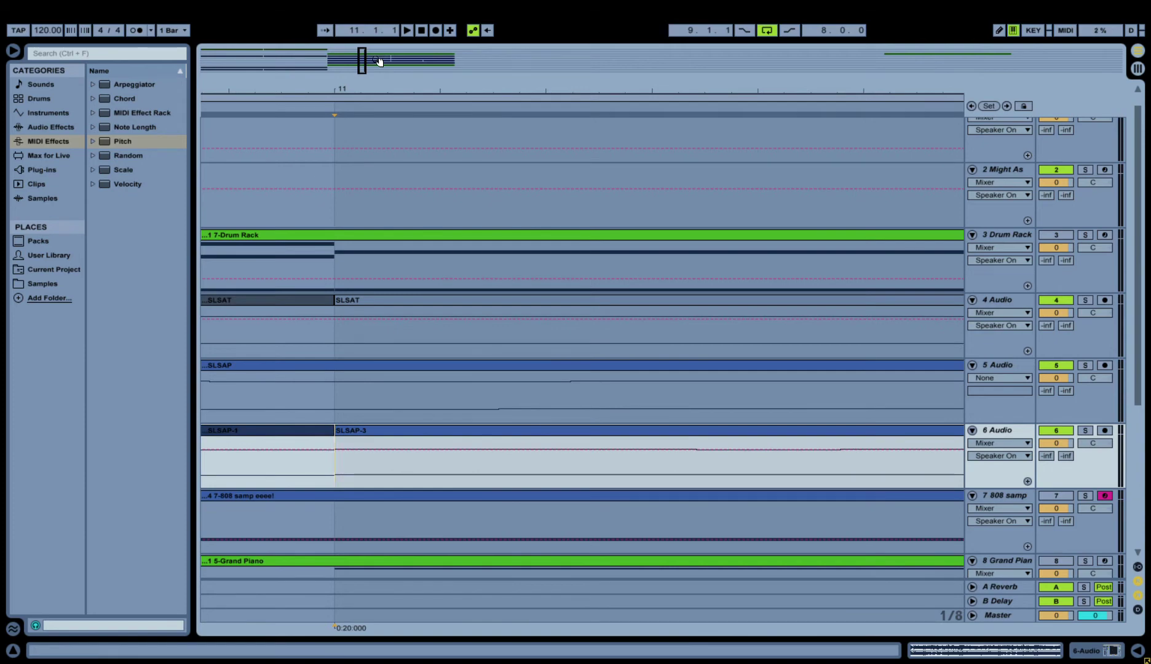
double_click(377, 65)
Check the boundary at bar 13 between the SLSAP-3 and SLSAP clips on the 6 Audio track.
left_click(357, 477)
key("plus")
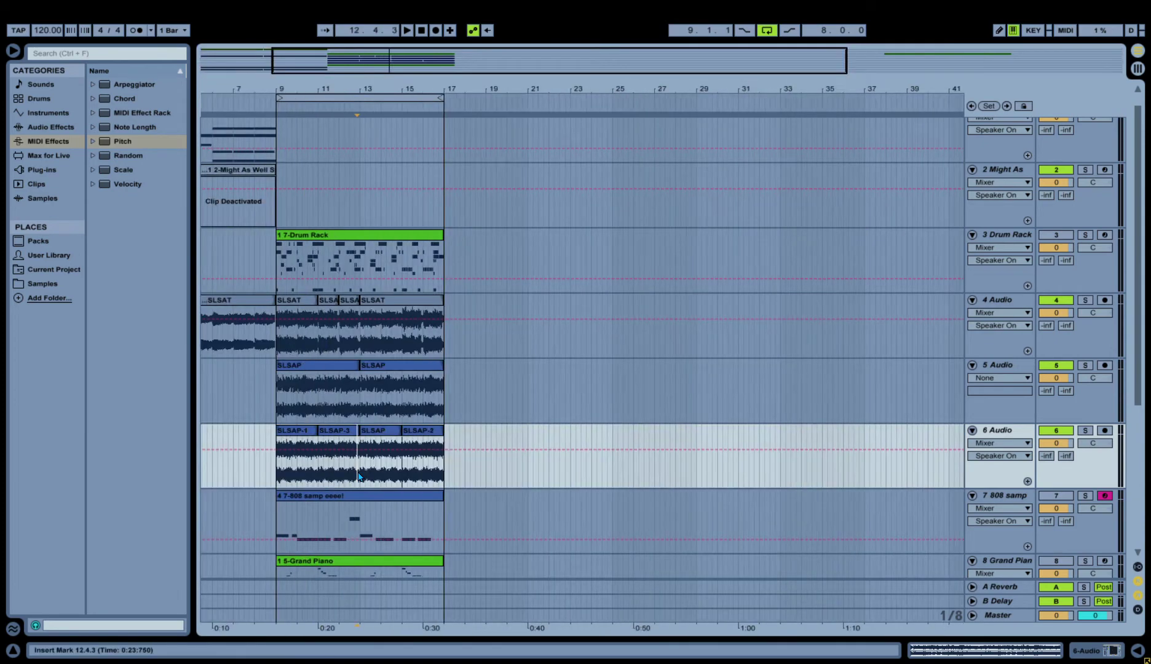
key("plus")
key("plus")
left_click(377, 477)
key("plus")
left_click(334, 480)
key("plus")
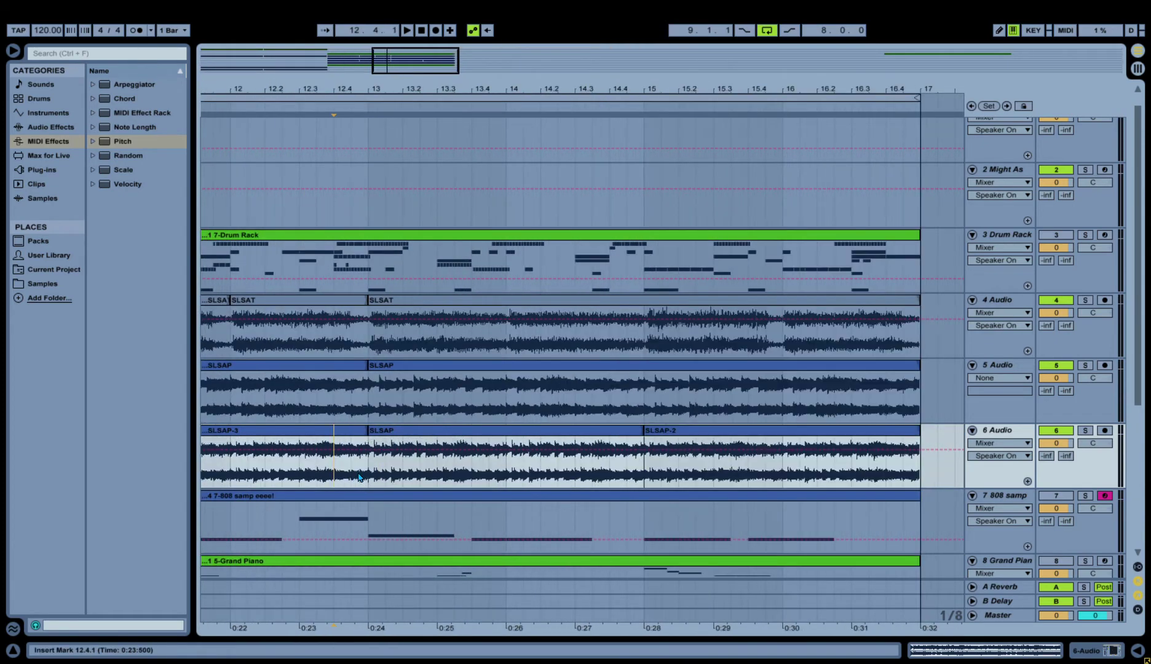
left_click_drag(359, 475, 363, 476)
key("plus")
left_click(248, 478)
key("plus")
key("plus")
key("plus")
key("plus")
key("plus")
key("plus")
key("plus")
key("plus")
key("plus")
key("plus")
key("plus")
key("plus")
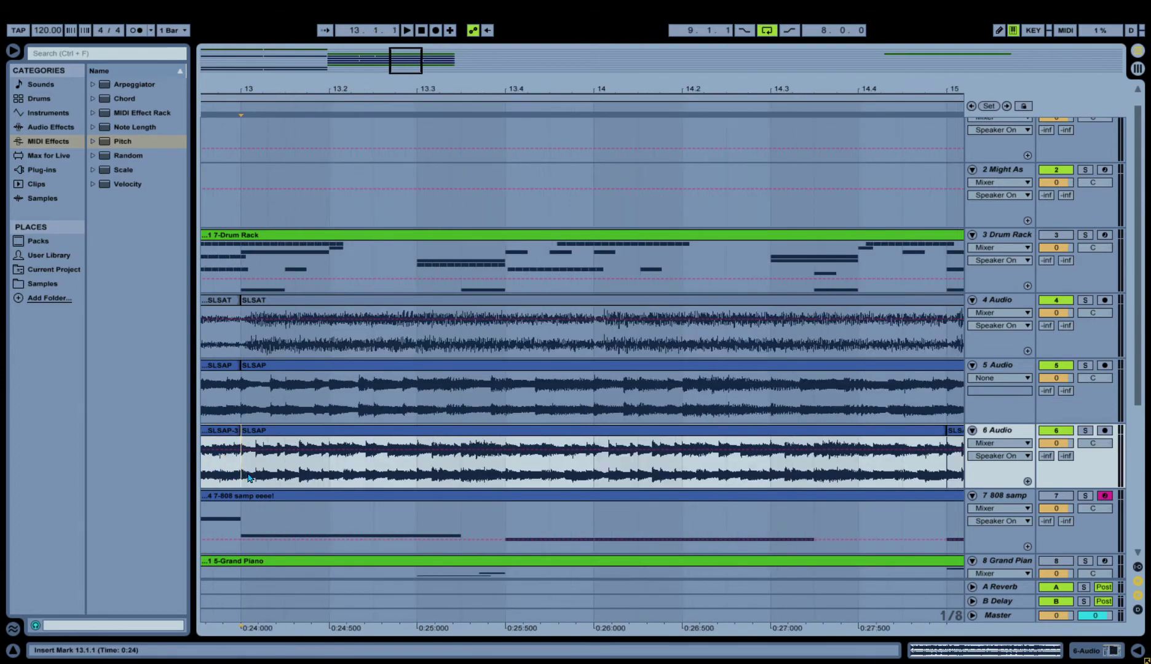
Split the clip on the 5 Audio track exactly at 13.1.1.
left_click(245, 402)
key("ctrl+e")
double_click(393, 73)
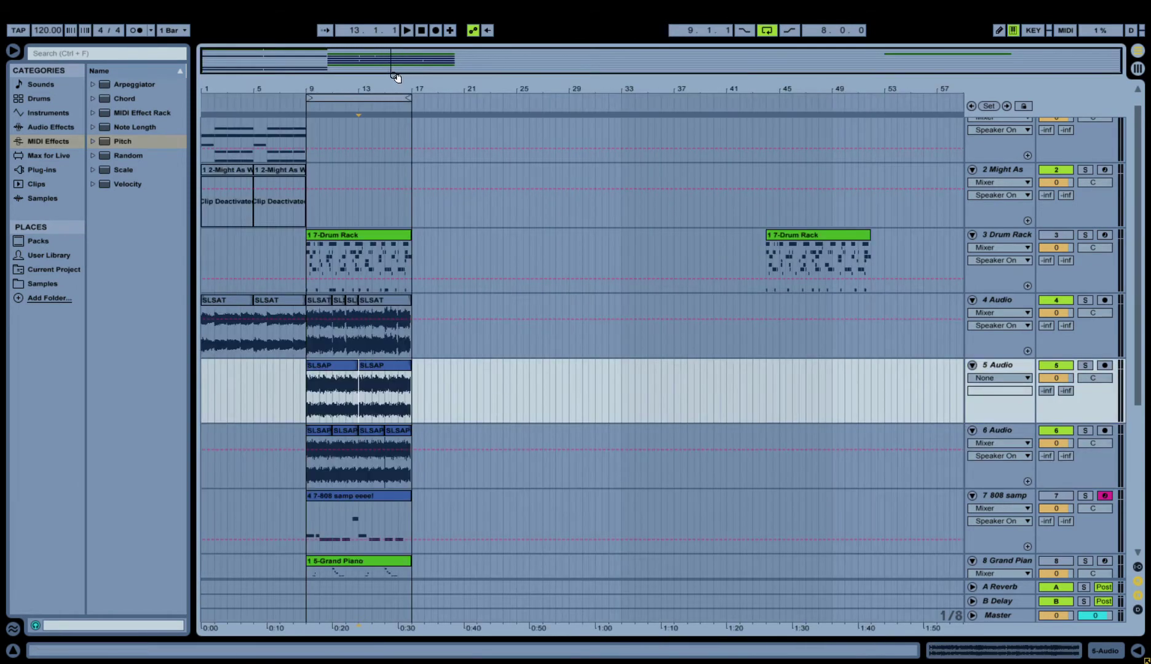
Check at close range the clip boundary at bar 15 on the 6 Audio track.
left_click(383, 476)
key("plus")
key("plus")
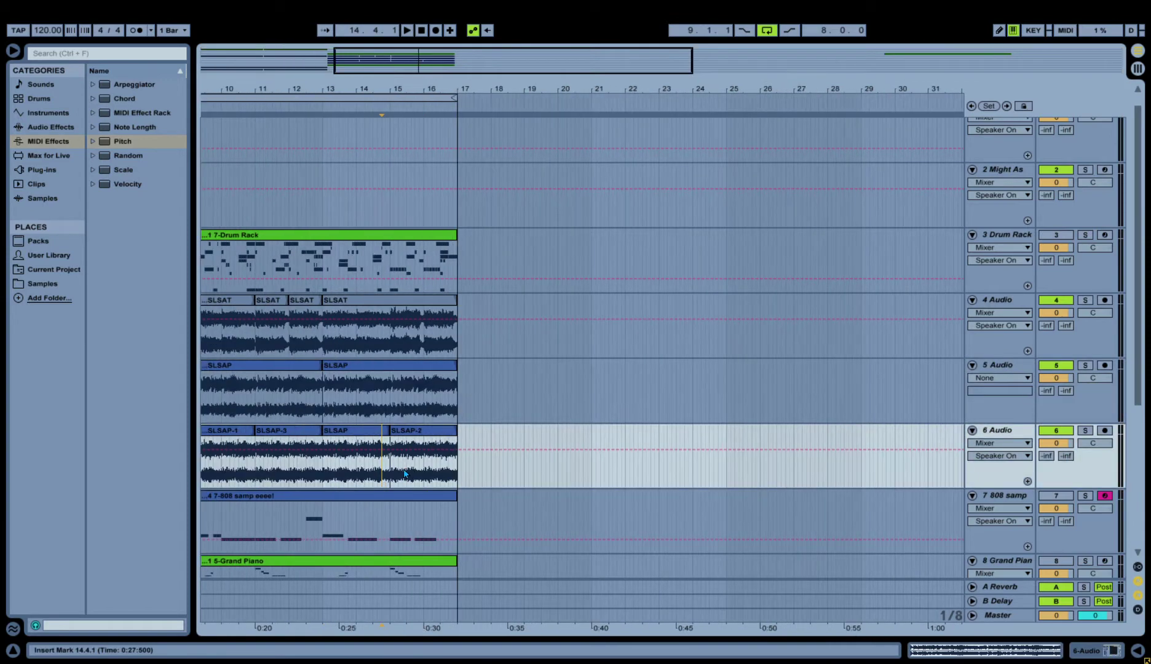
left_click(340, 474)
key("plus")
left_click(359, 474)
key("plus")
key("plus")
key("plus")
key("plus")
key("plus")
key("plus")
key("plus")
key("plus")
key("plus")
key("plus")
key("plus")
key("plus")
key("plus")
key("plus")
key("plus")
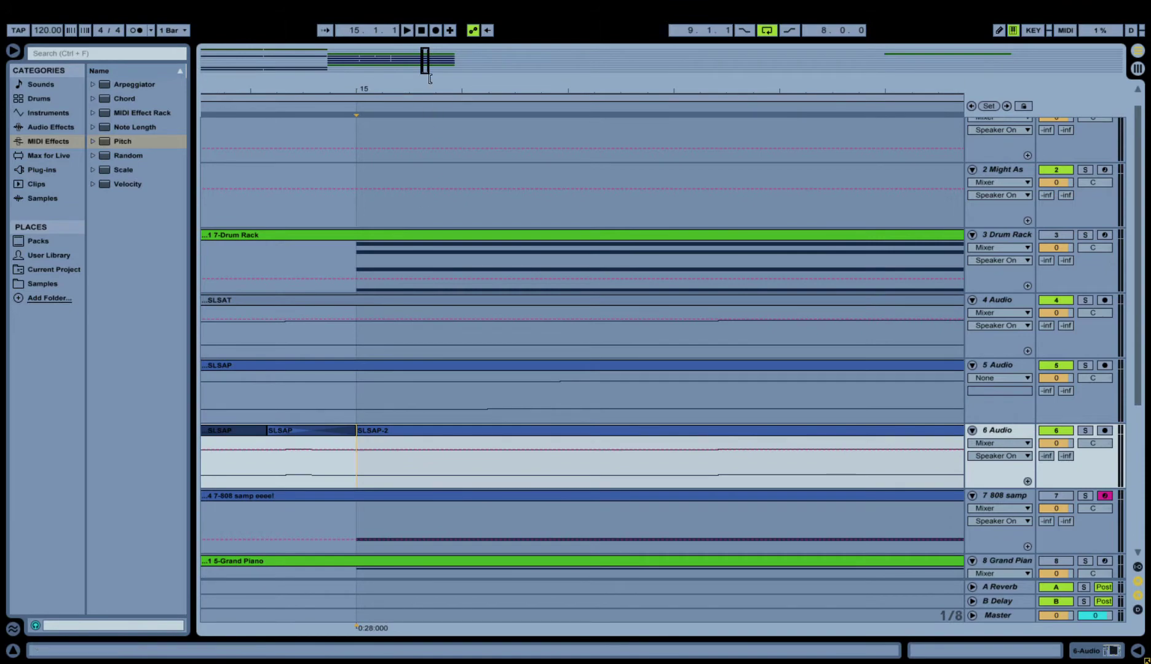
Check at close range where the SLSAP-2 clip on the 6 Audio track ends relative to bar 17.
key("minus")
key("minus")
key("minus")
key("minus")
key("minus")
left_click(404, 474)
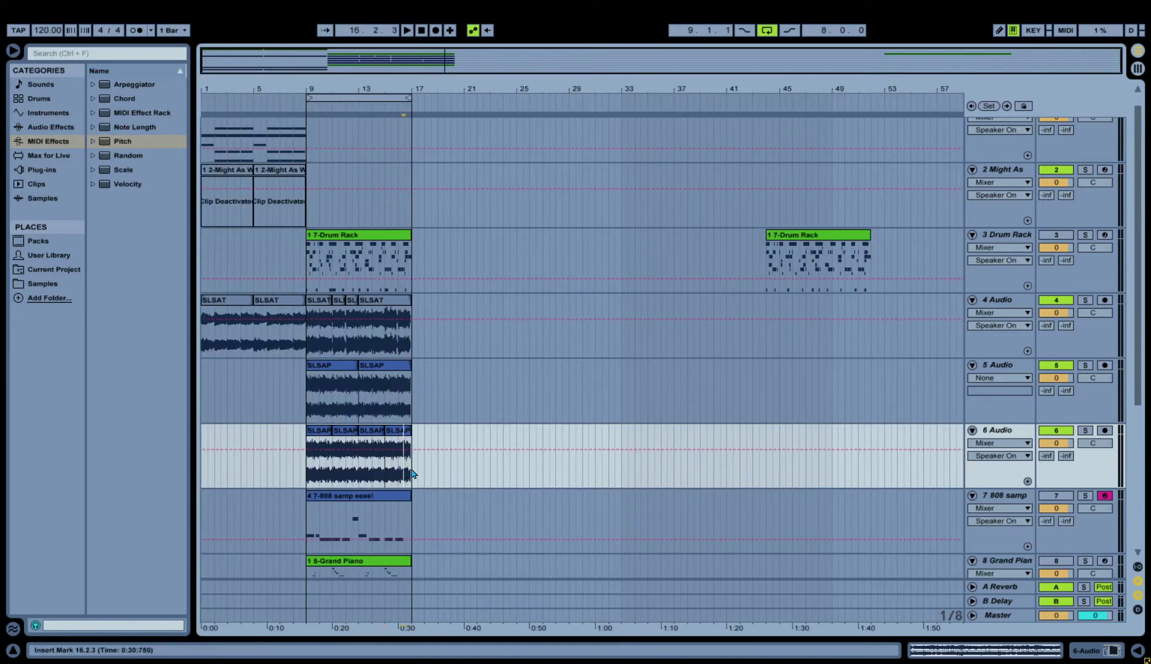
left_click(412, 474)
key("plus")
key("plus")
key("plus")
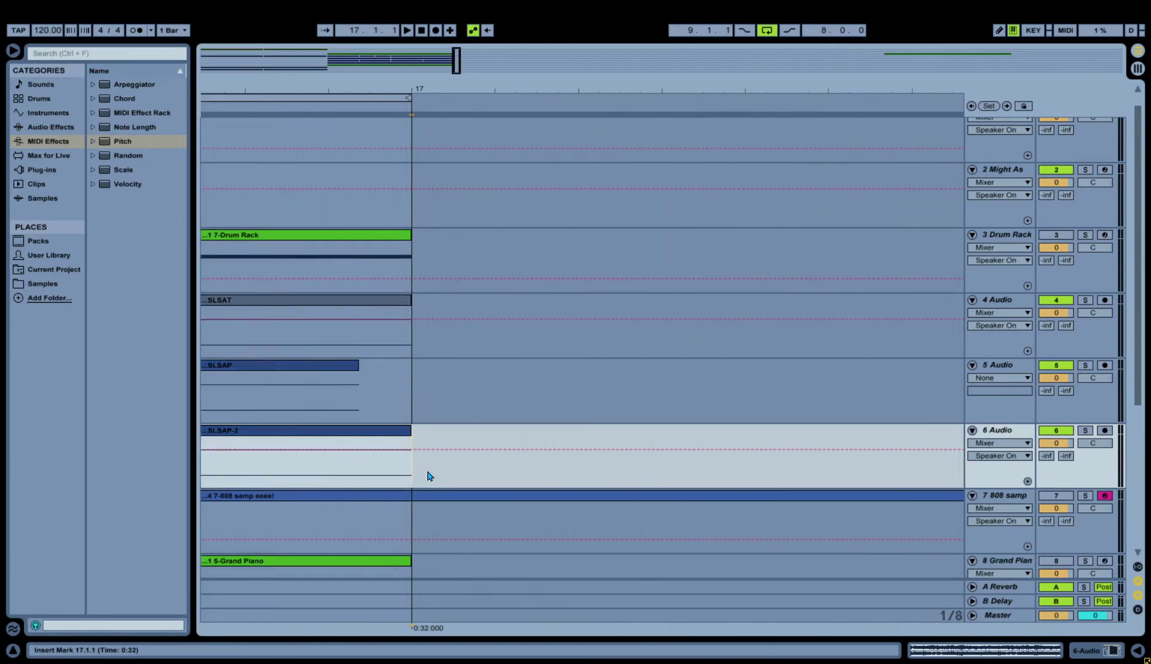
Consolidate the audio on the 5 Audio track from 13.1.1 to 17.1.1 into one clip that ends exactly on the bar line.
left_click(420, 368)
left_click(348, 374)
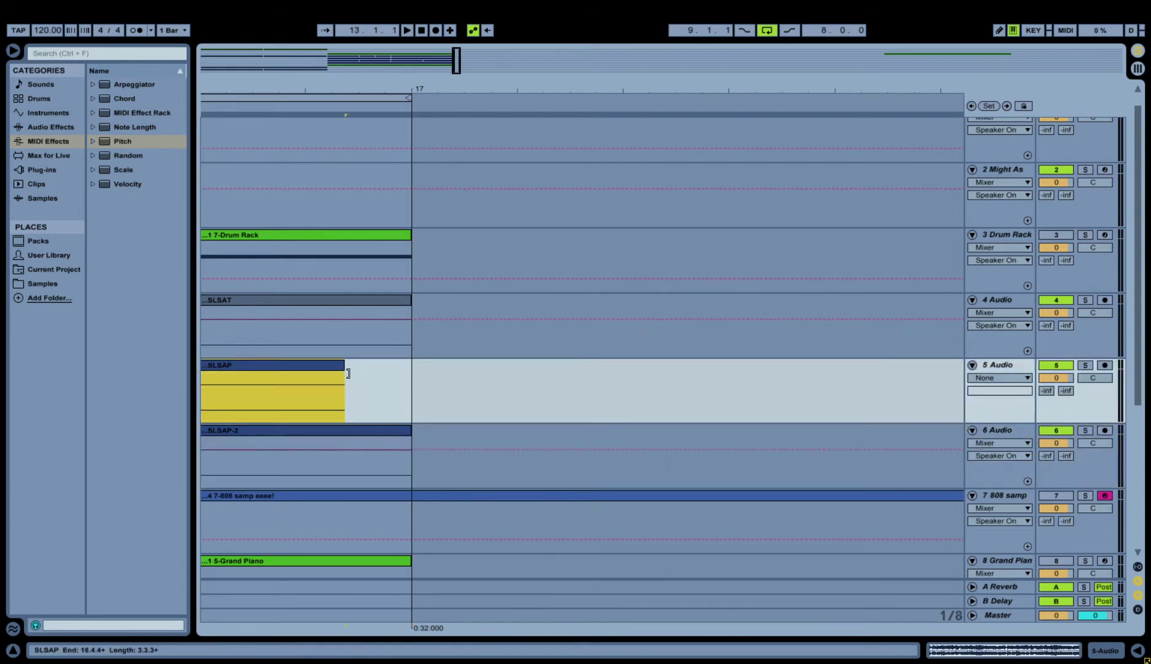
left_click(403, 392)
left_click(344, 371, "shift")
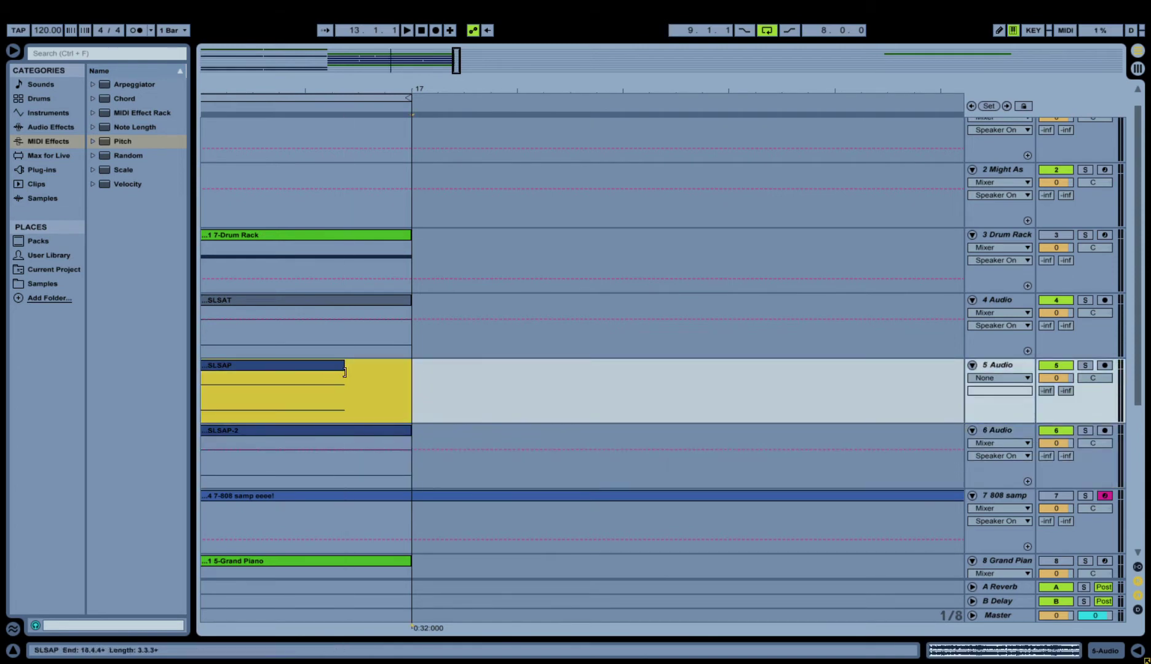
key("ctrl+j")
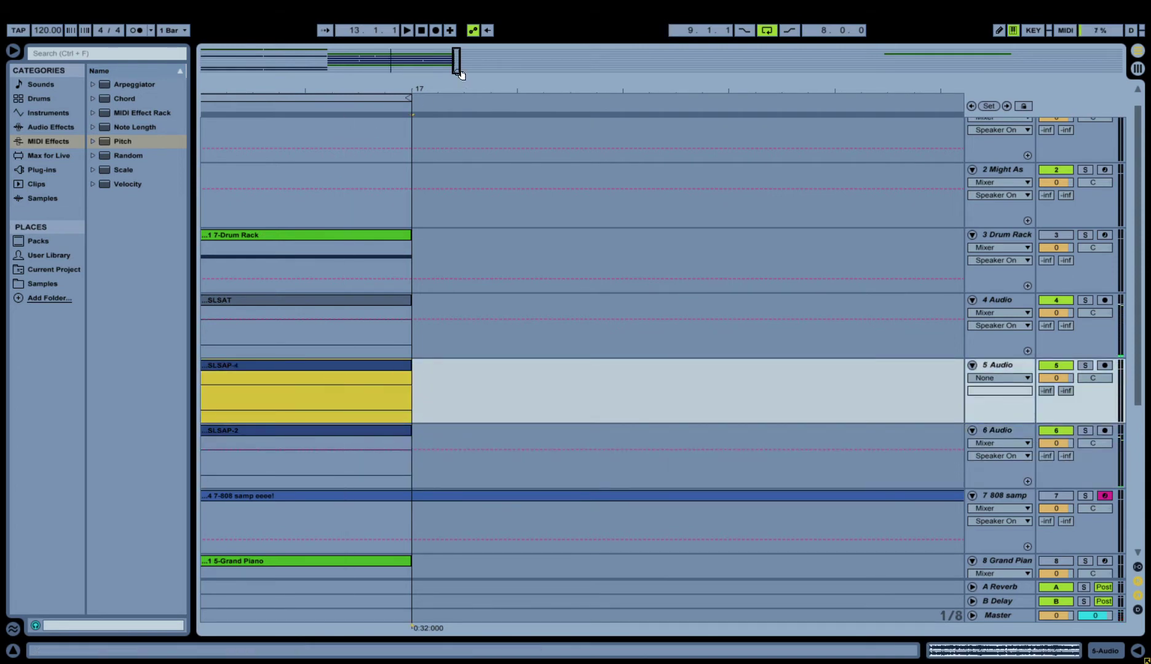
Check at close range how the SLSAP and SLSAP-4 clips meet at bar 13 on the 5 Audio track.
left_click_drag(456, 68, 670, 61)
left_click(358, 407)
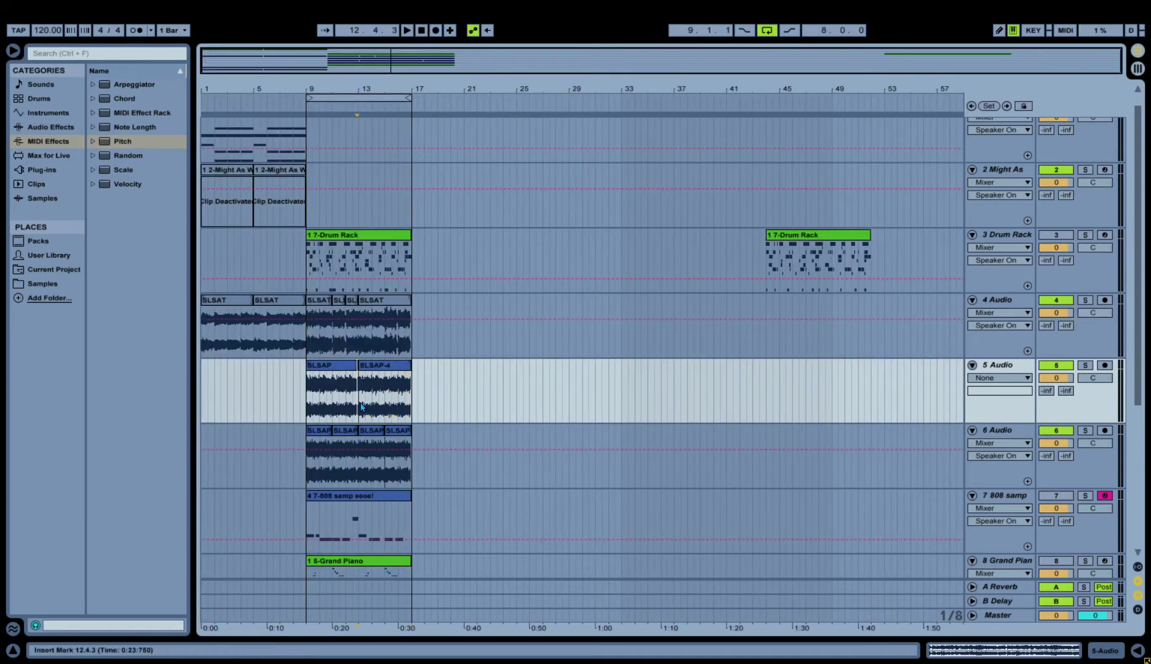
key("plus")
key("plus")
key("plus")
key("plus")
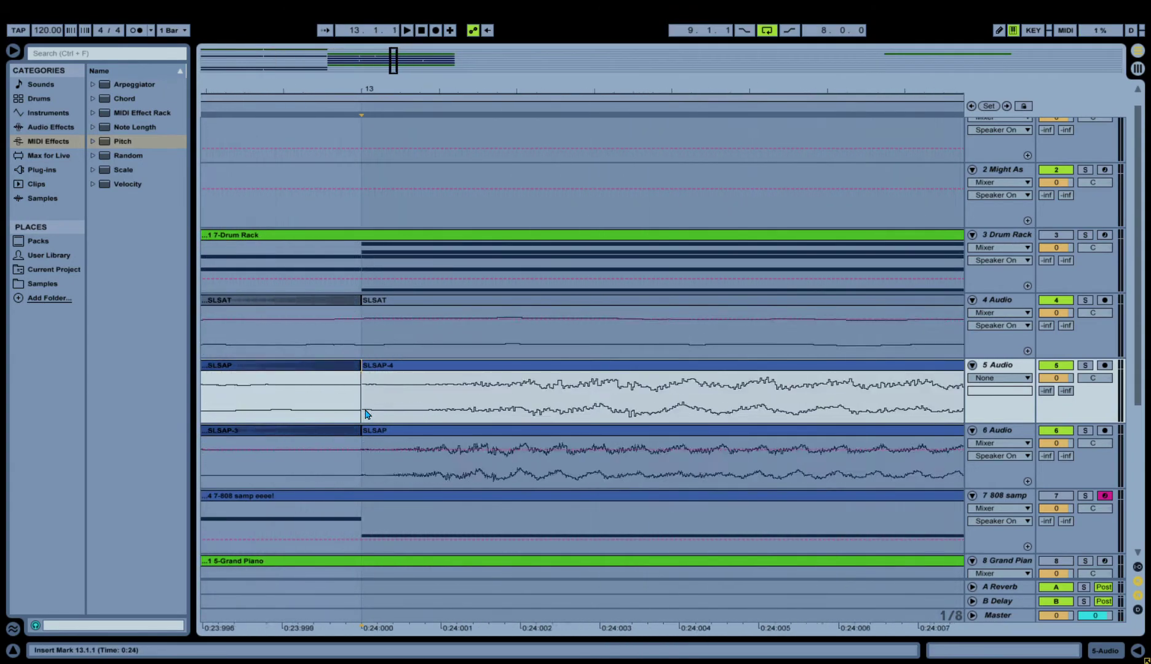
left_click_drag(403, 76, 404, 49)
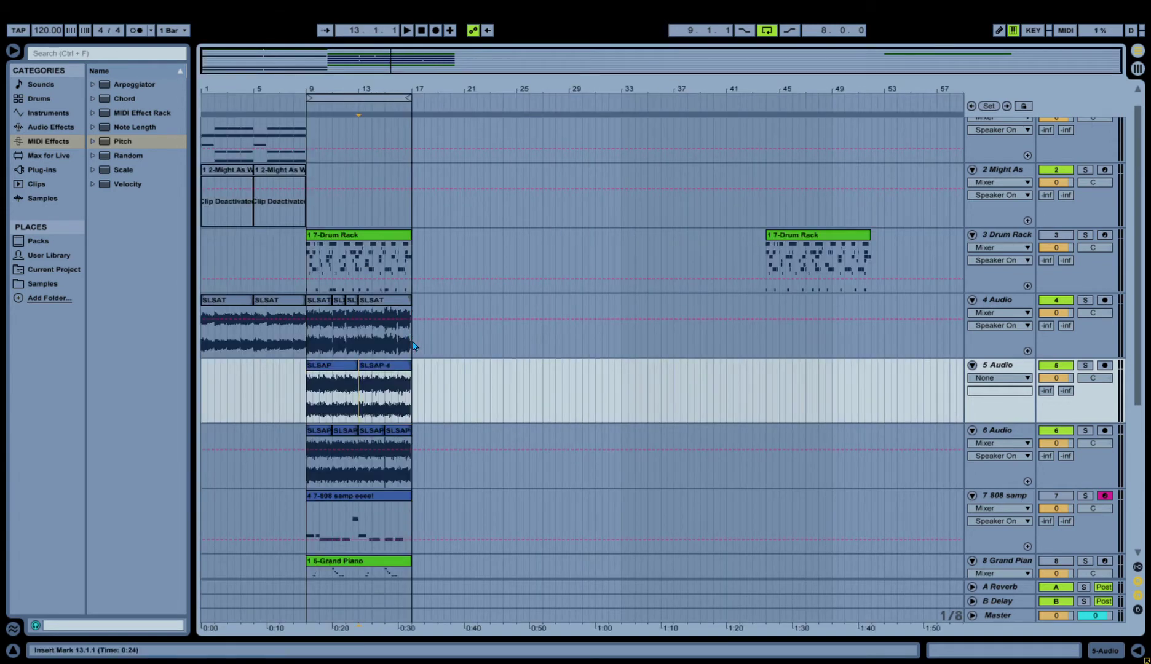
Consolidate the clips from 9.1.1 to 17.1.1 into one eight-bar clip on each of the 4, 5 and 6 Audio tracks.
left_click_drag(413, 346, 308, 467)
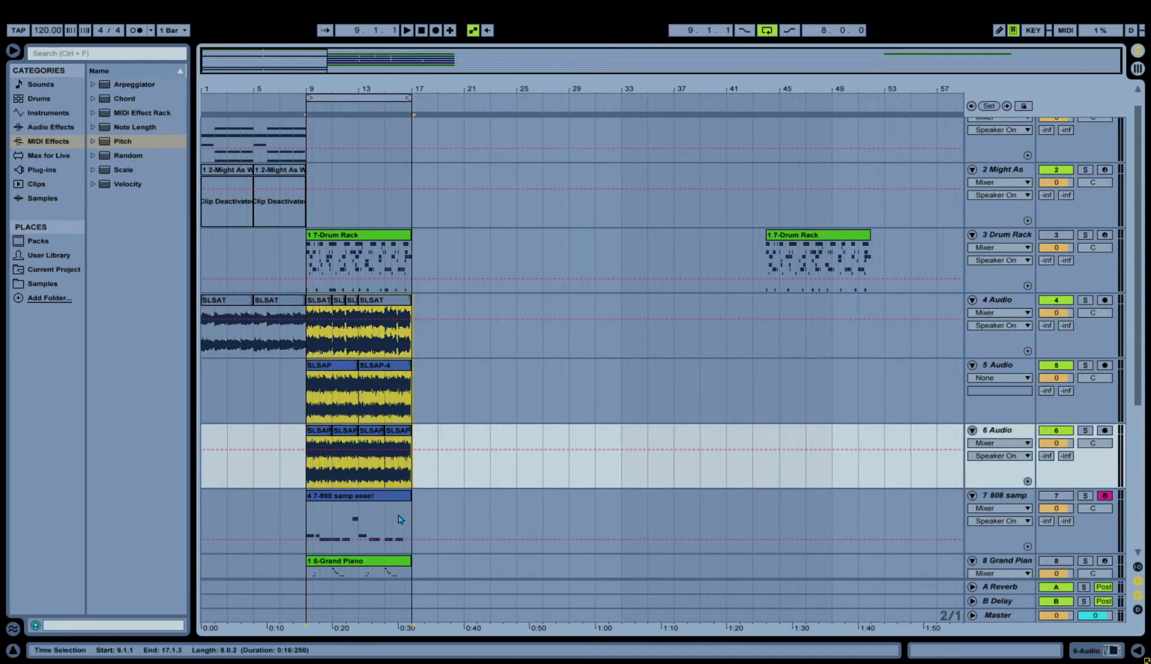
key("z")
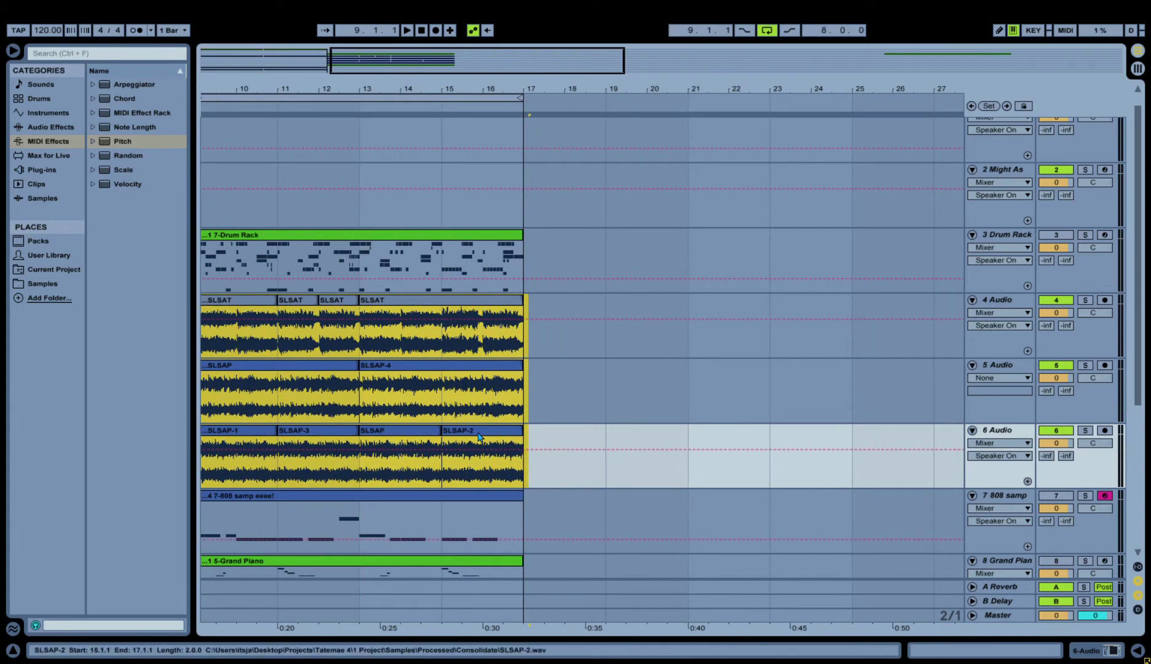
left_click(479, 437)
left_click_drag(411, 66, 407, 45)
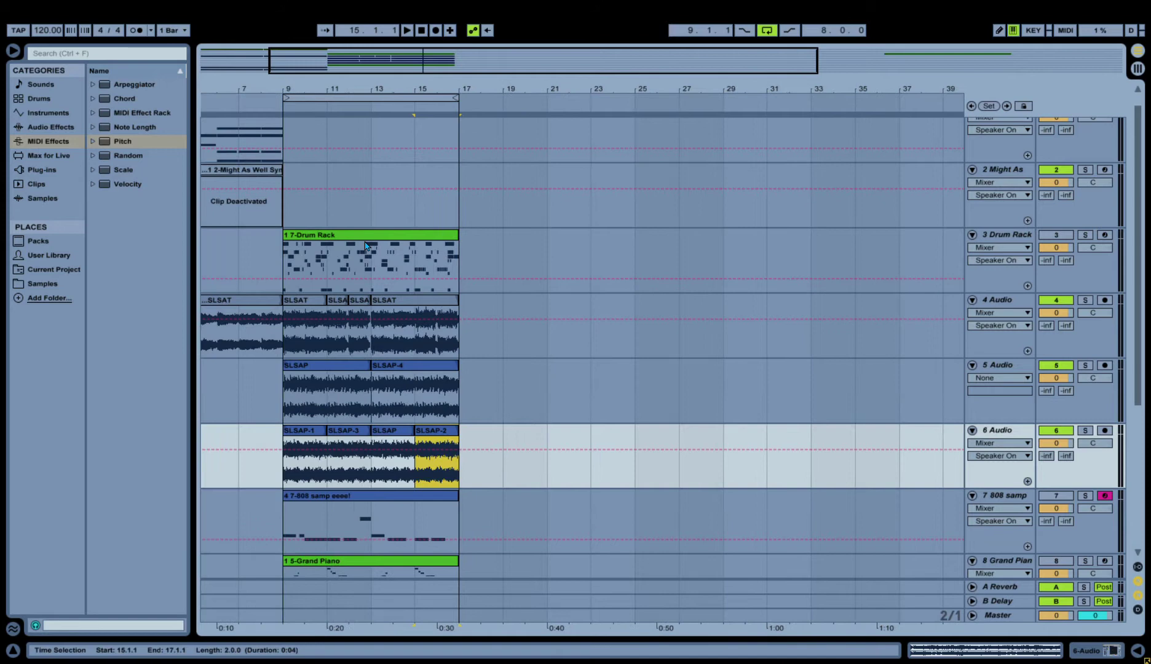
left_click(308, 308, "shift")
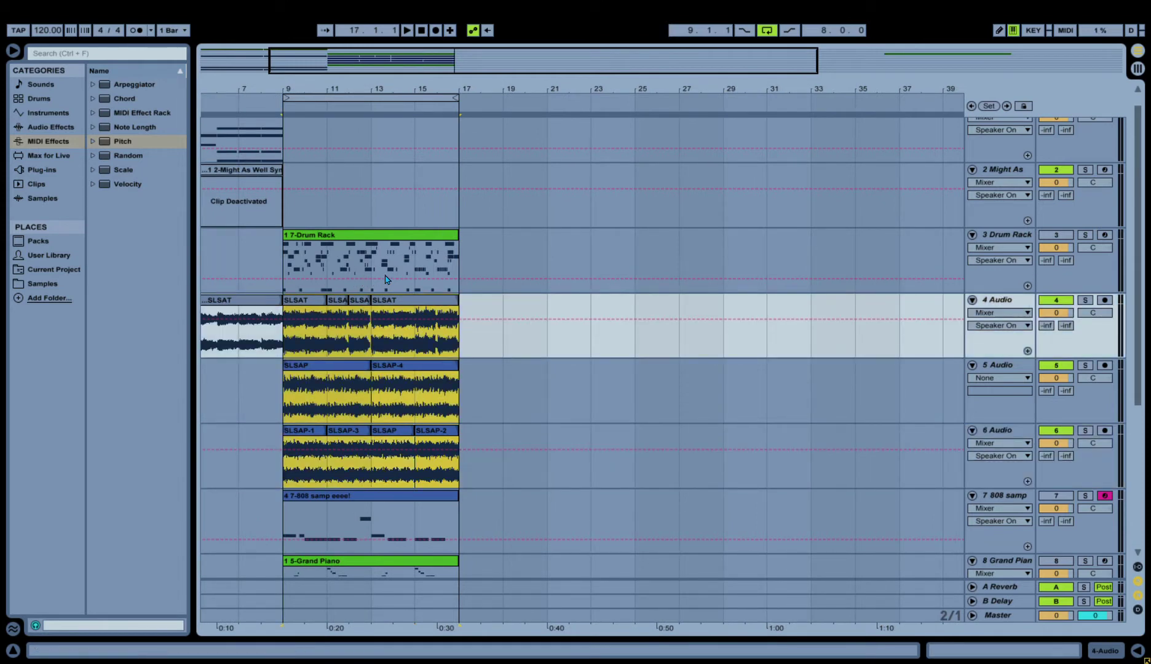
key("ctrl+j")
Duplicate the bar 9 to 17 section of the Drum Rack, audio, 808 and Grand Piano tracks three times, up to bar 41.
scroll(1135, 421, "down", 3)
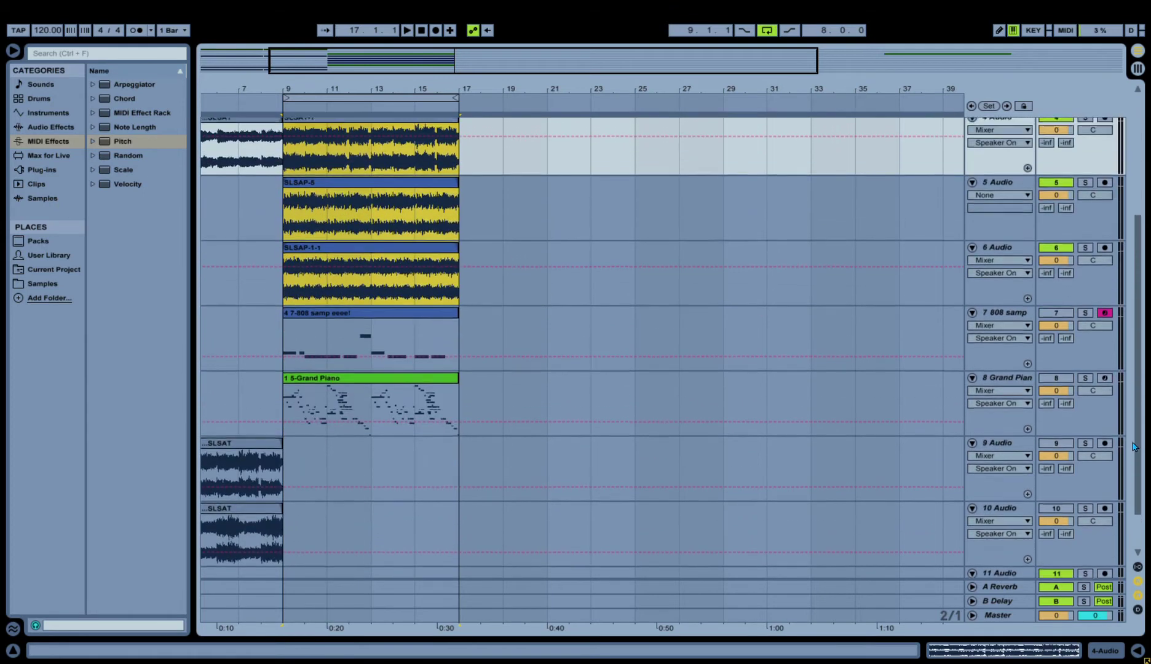
scroll(1135, 421, "up", 5)
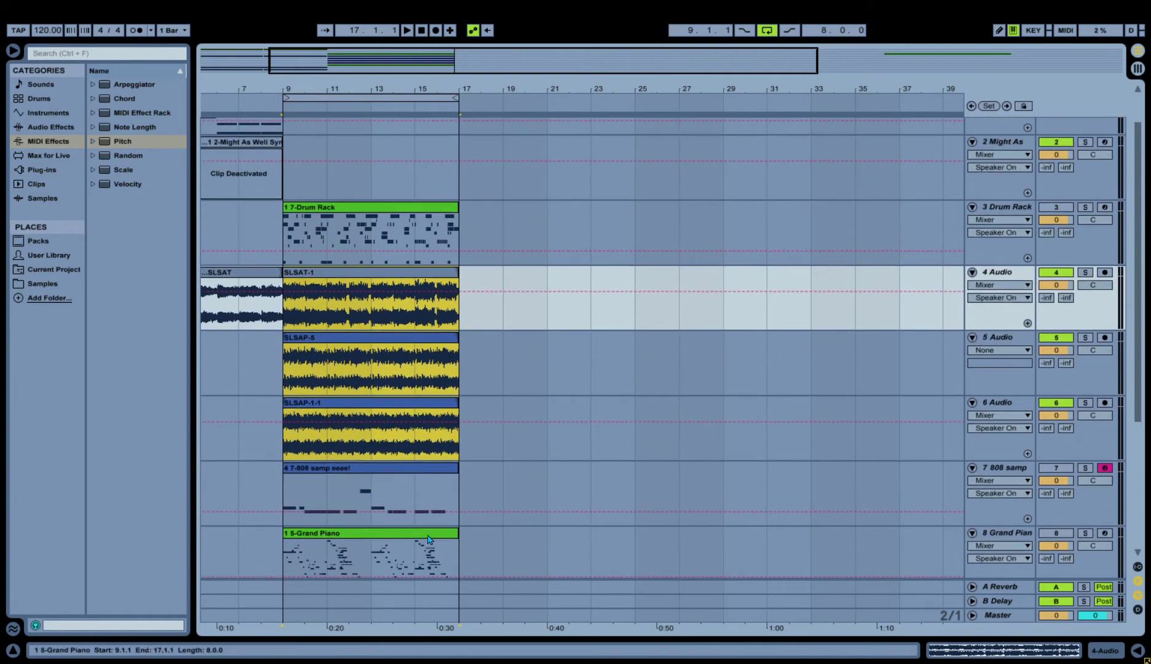
left_click(416, 557, "shift")
left_click(428, 205, "shift")
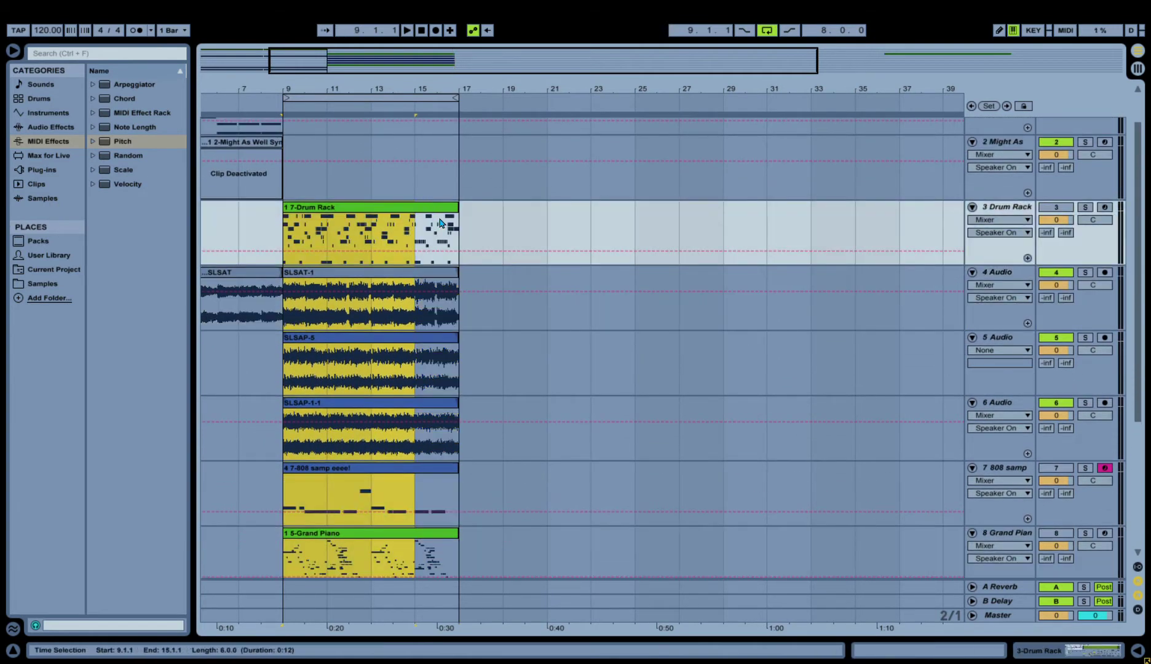
key("ctrl+d")
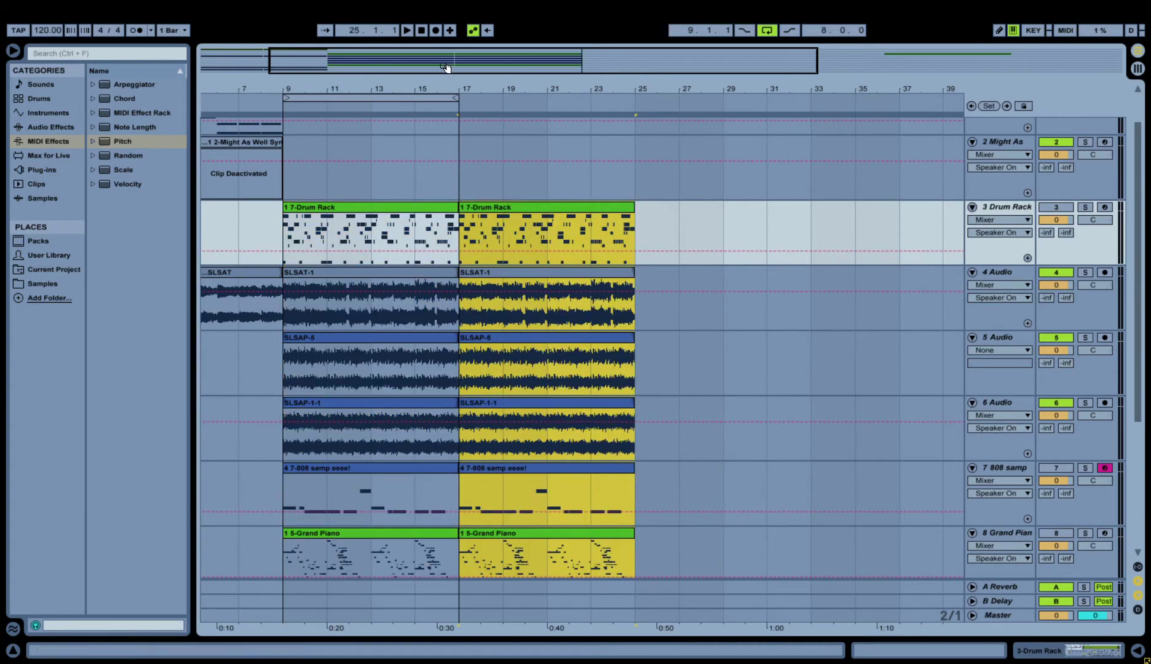
double_click(491, 65)
key("ctrl+d")
key("ctrl+d")
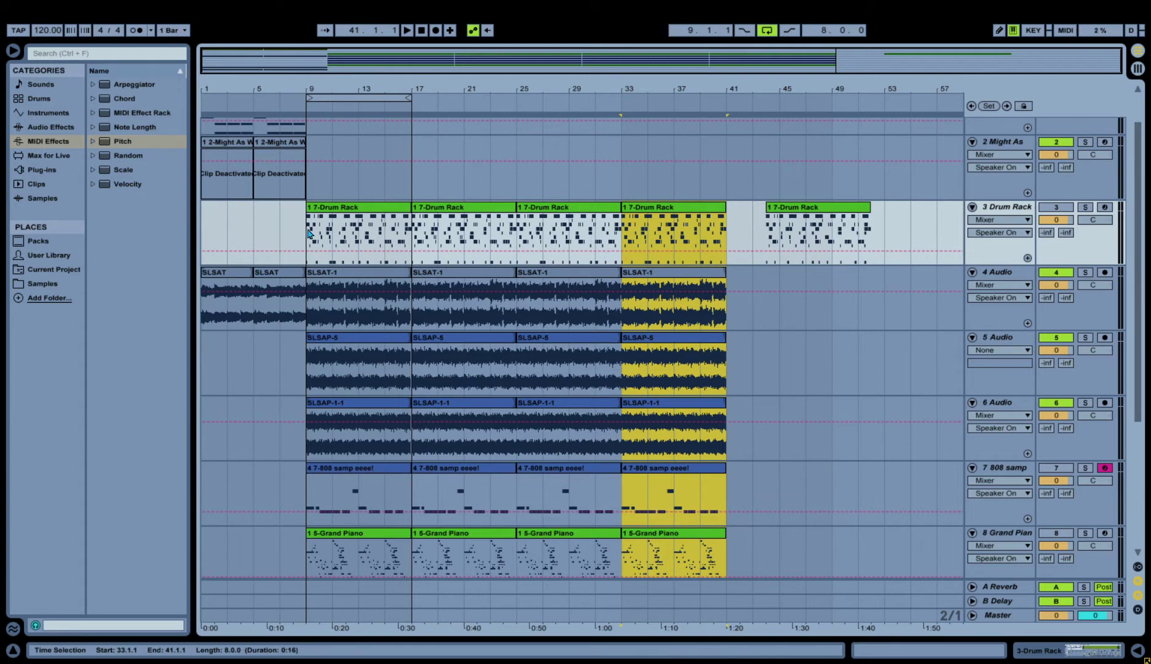
Set the loop from 1.1.1 to 52.1.1 and play back the arrangement.
left_click(227, 274)
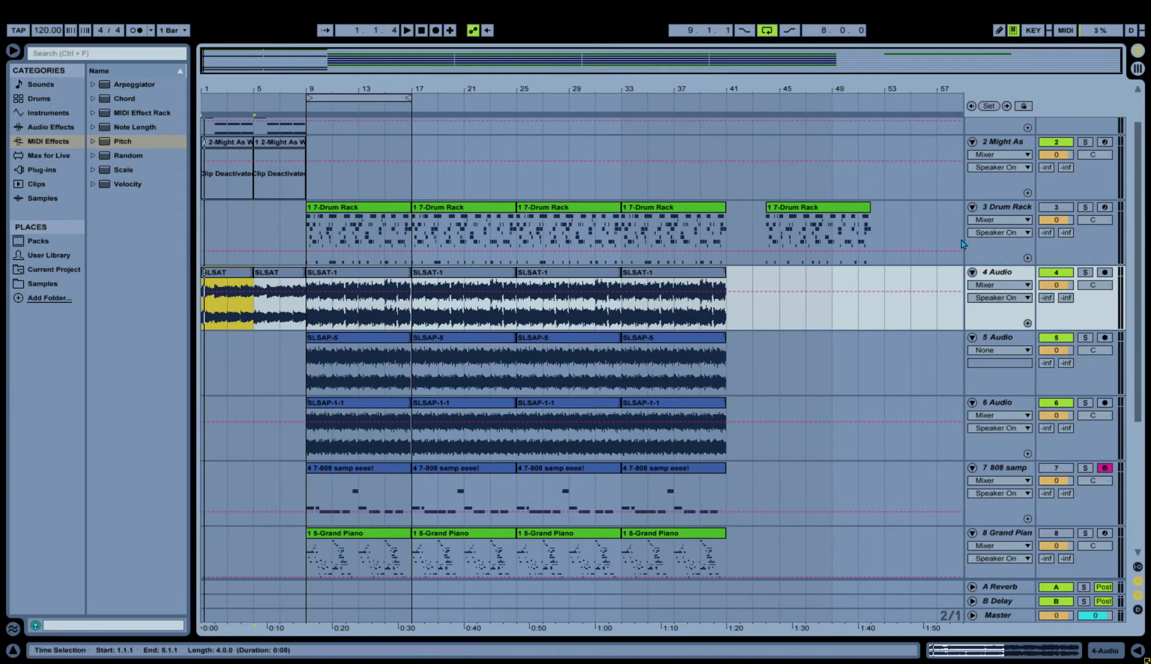
left_click(811, 210, "shift")
key("ctrl+l")
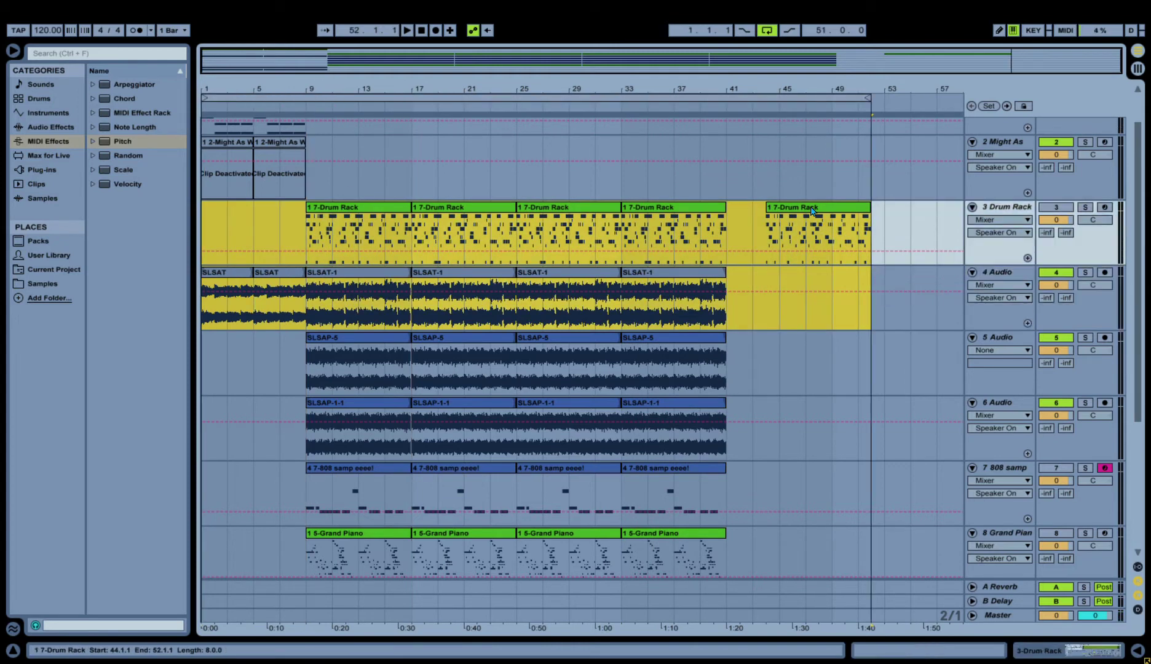
key("space")
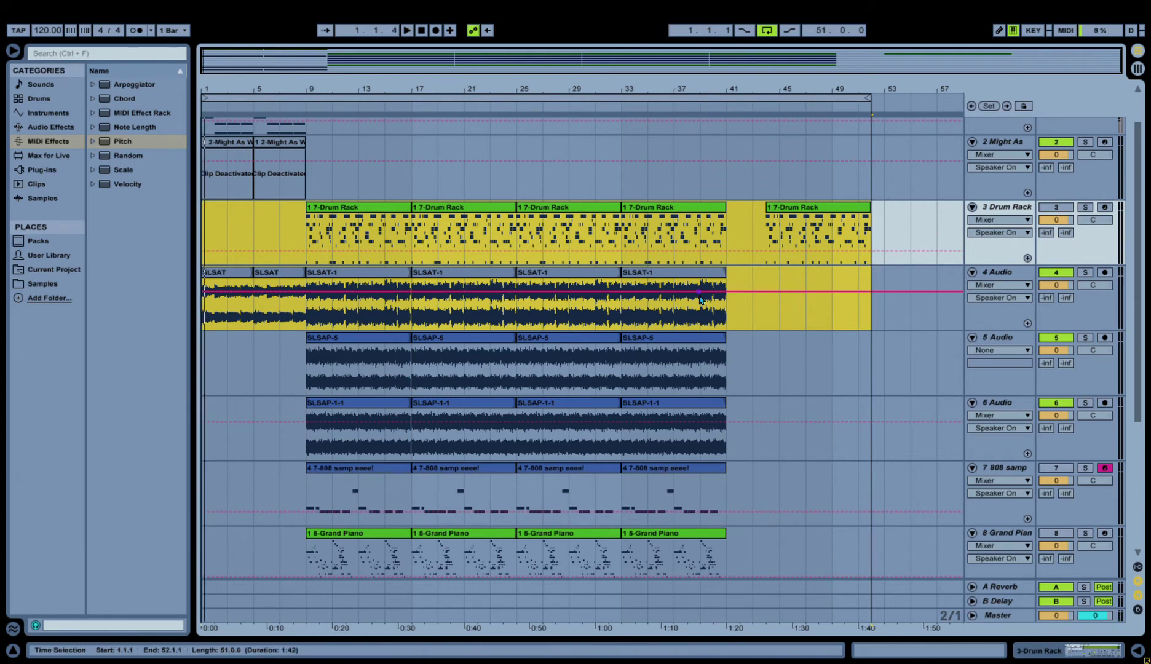
Move the Drum Rack track below the three SLSAT and SLSAP audio tracks, directly above the 808 track.
left_click(1028, 209)
left_click_drag(662, 423, 372, 396)
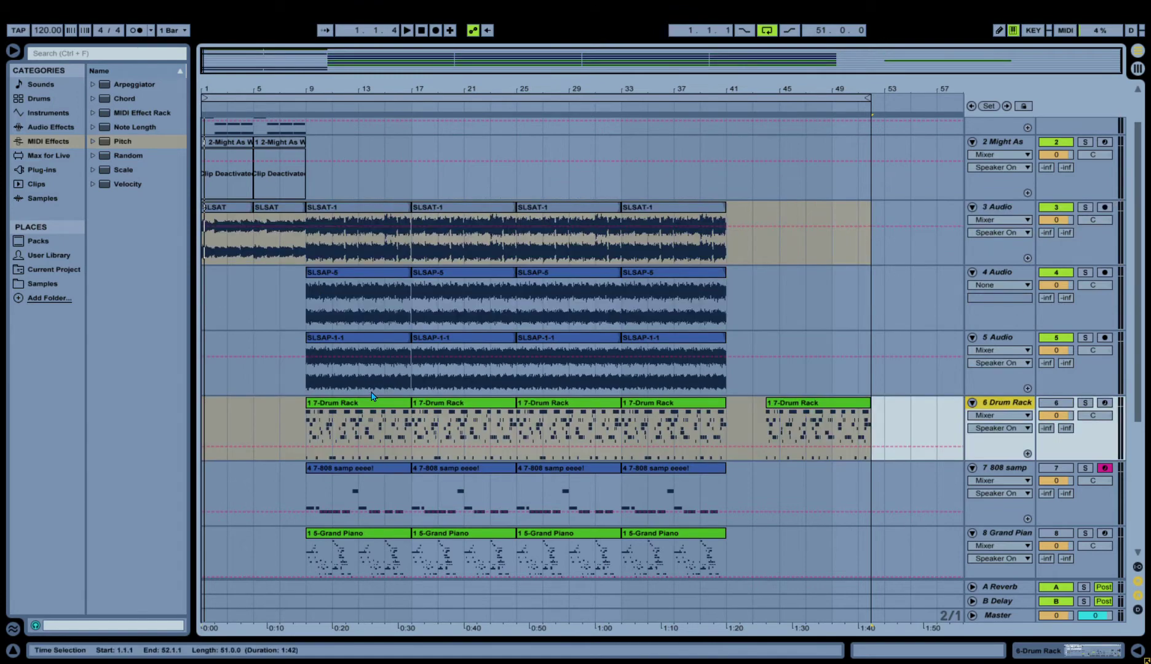
left_click(594, 51)
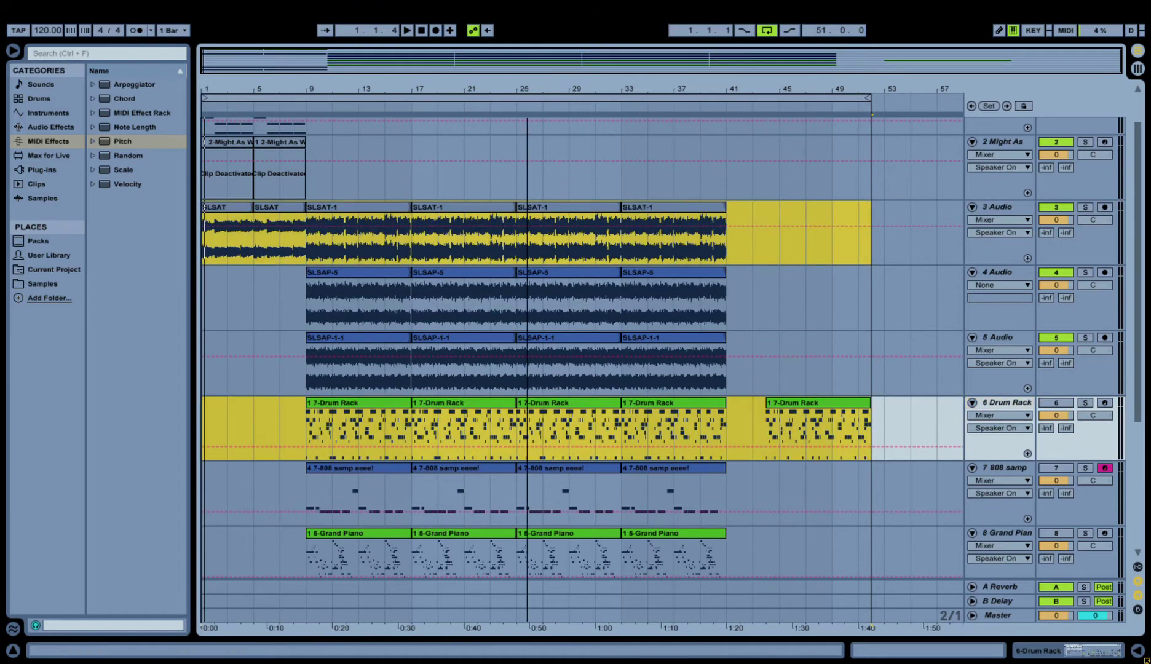
Deactivate the 808, Grand Piano and Drum Rack clips from bar 9 to bar 25.
left_click(363, 475)
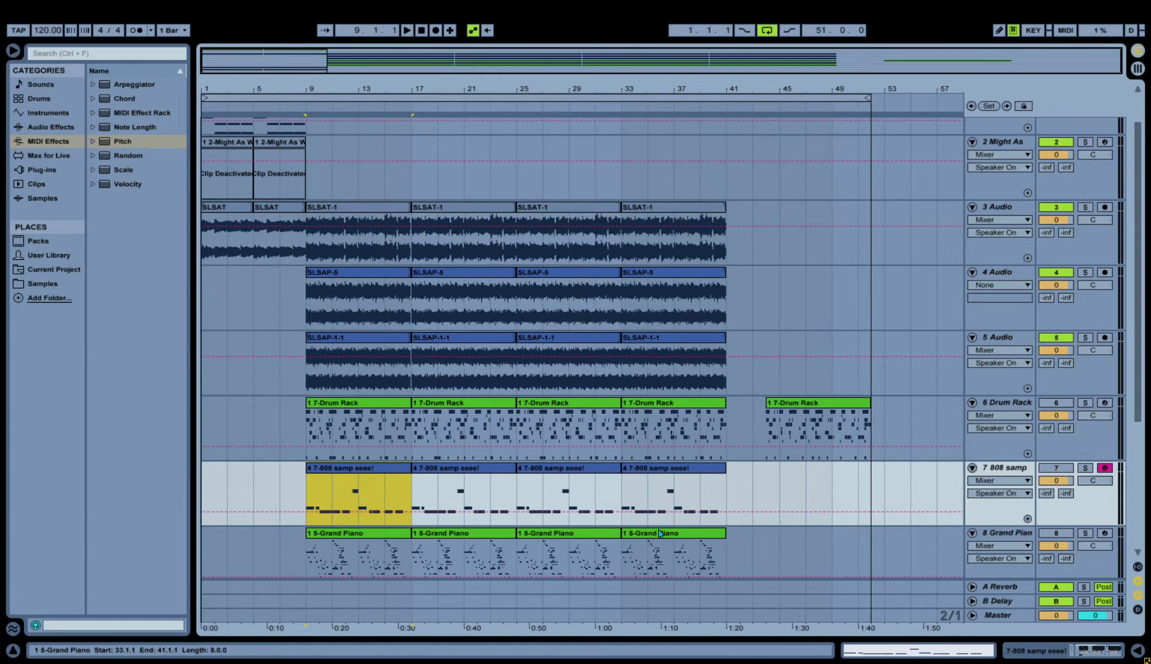
left_click(464, 556, "shift")
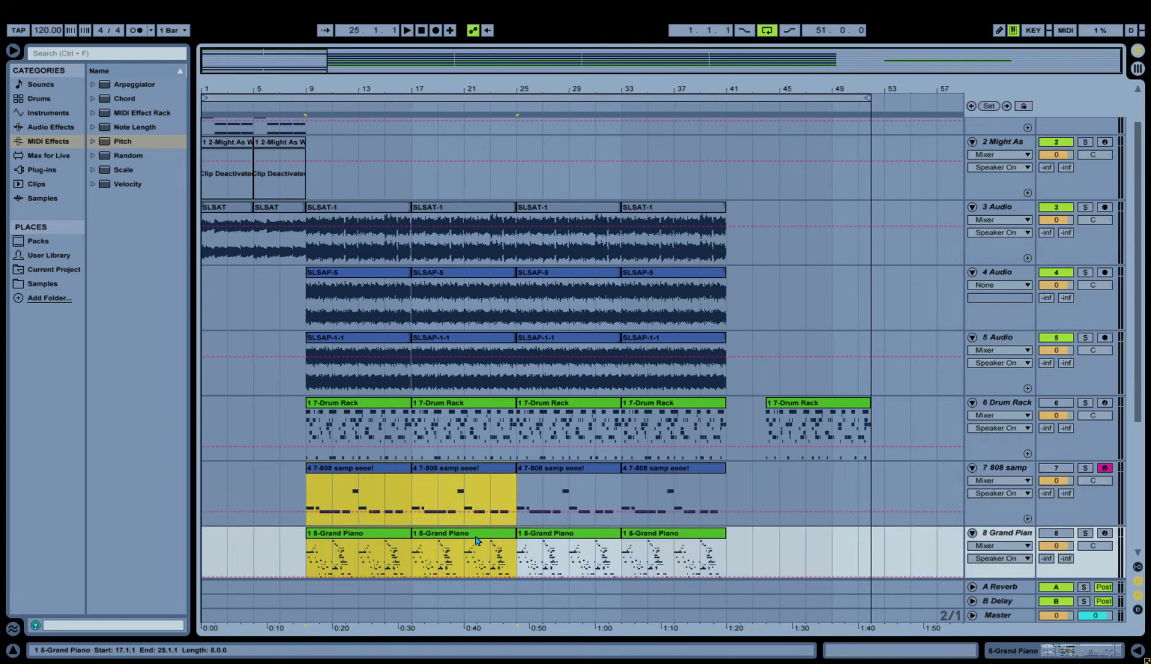
key("0")
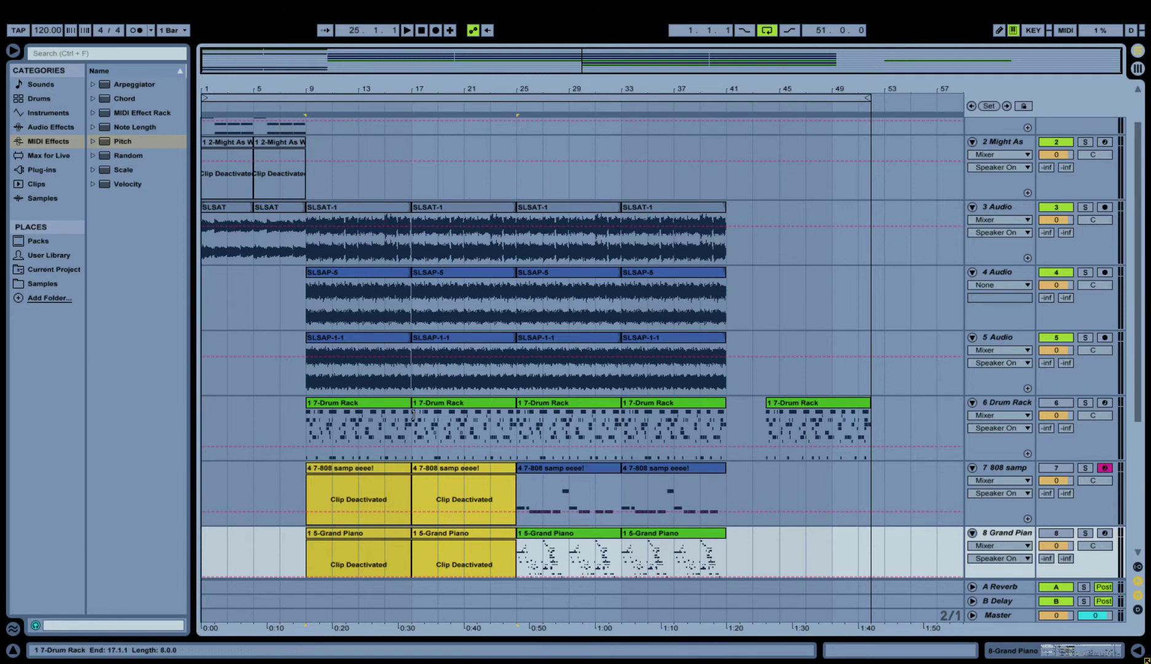
left_click(394, 411)
left_click(464, 412, "shift")
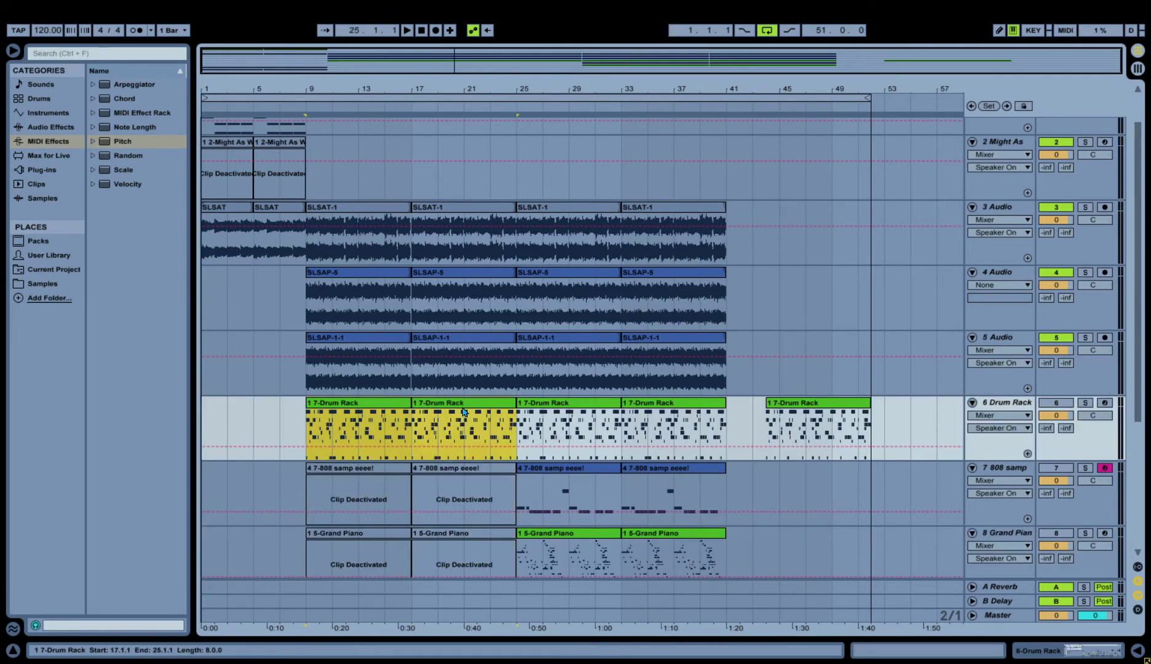
key("0")
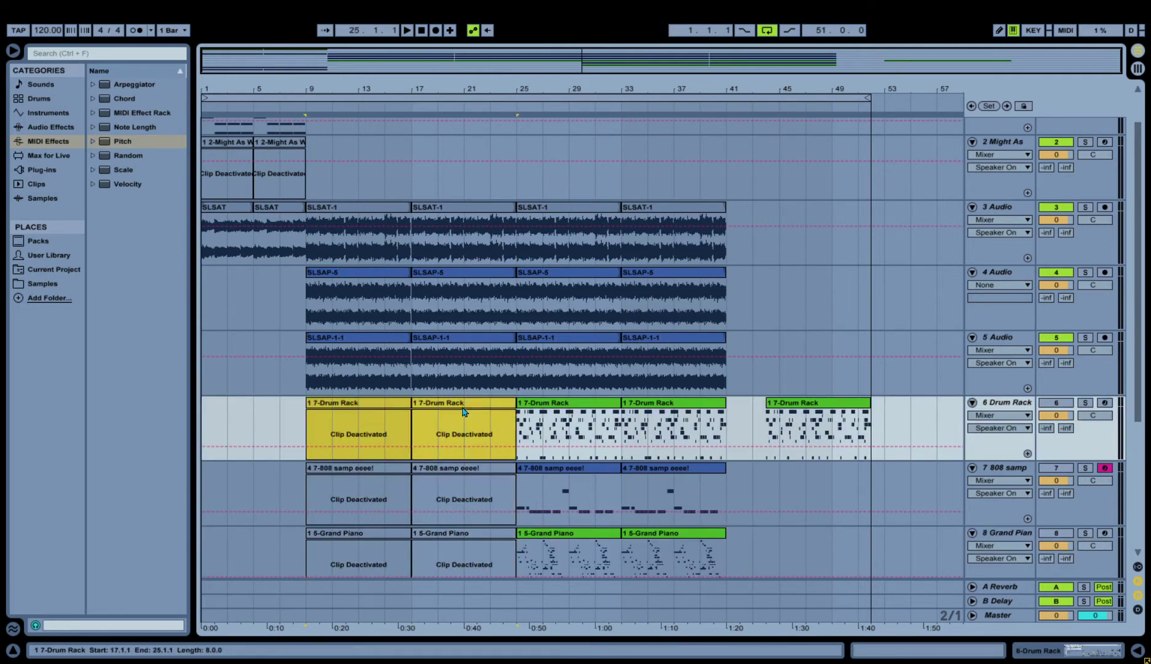
Play the arrangement from the start to listen to the intro and the entry at bar 9.
left_click(369, 337)
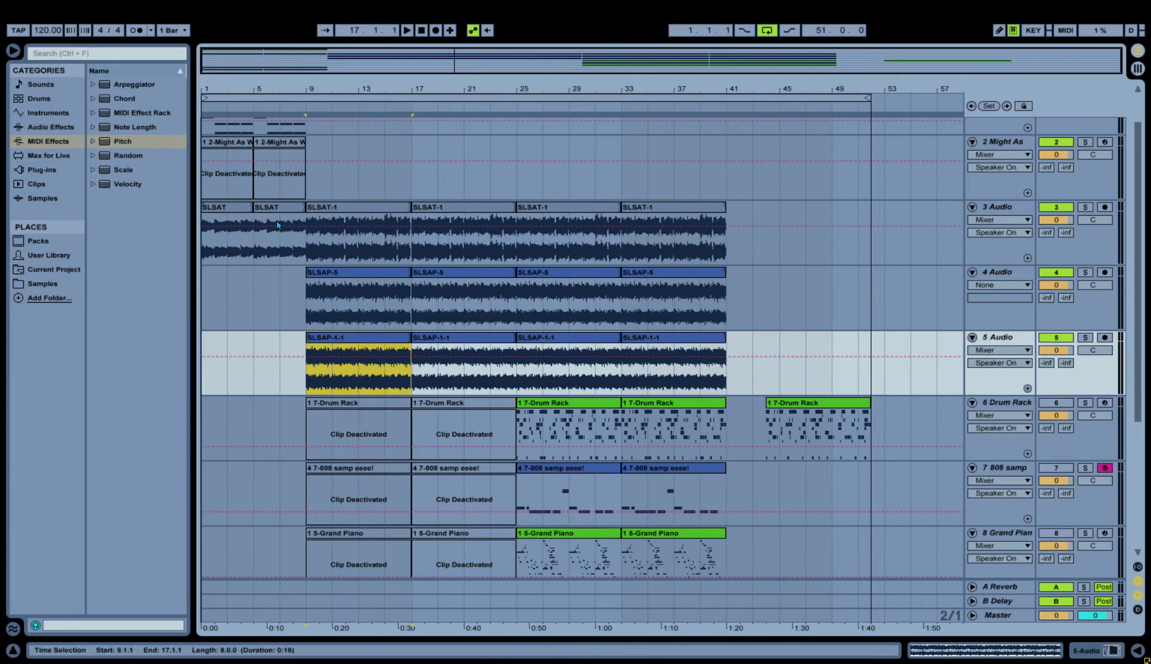
left_click(245, 209)
key("space")
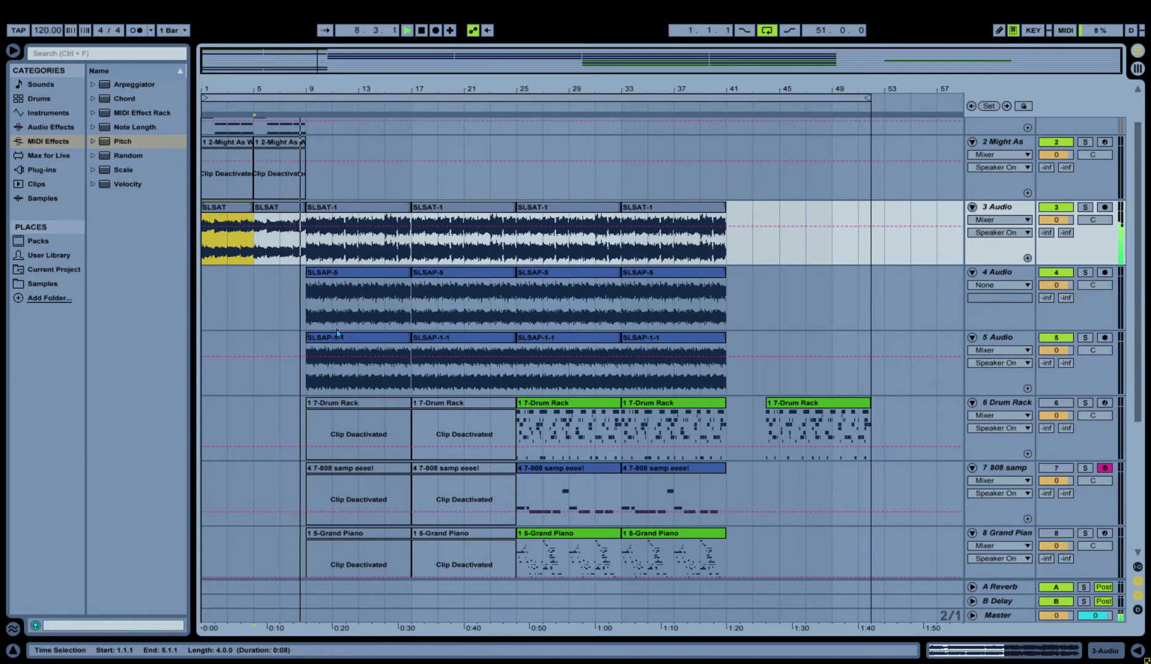
Deactivate the SLSAP-5 and SLSAP-1-1 clips from bar 9 to bar 17 on the 4 Audio and 5 Audio tracks.
left_click(350, 286)
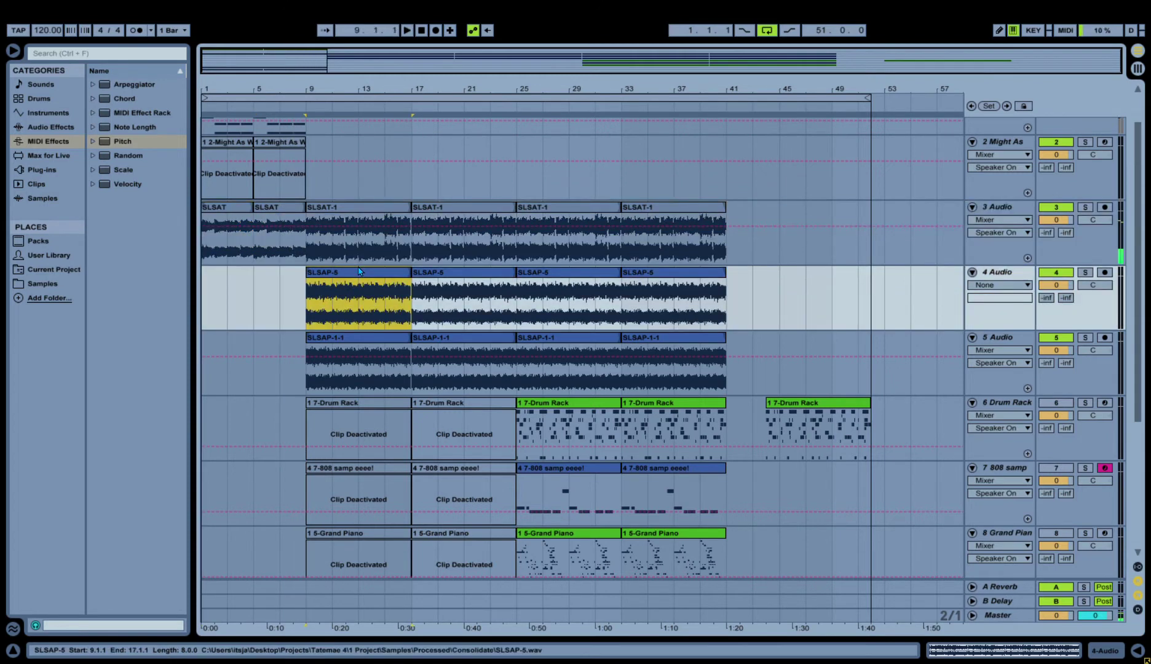
left_click(367, 344, "shift")
key("0")
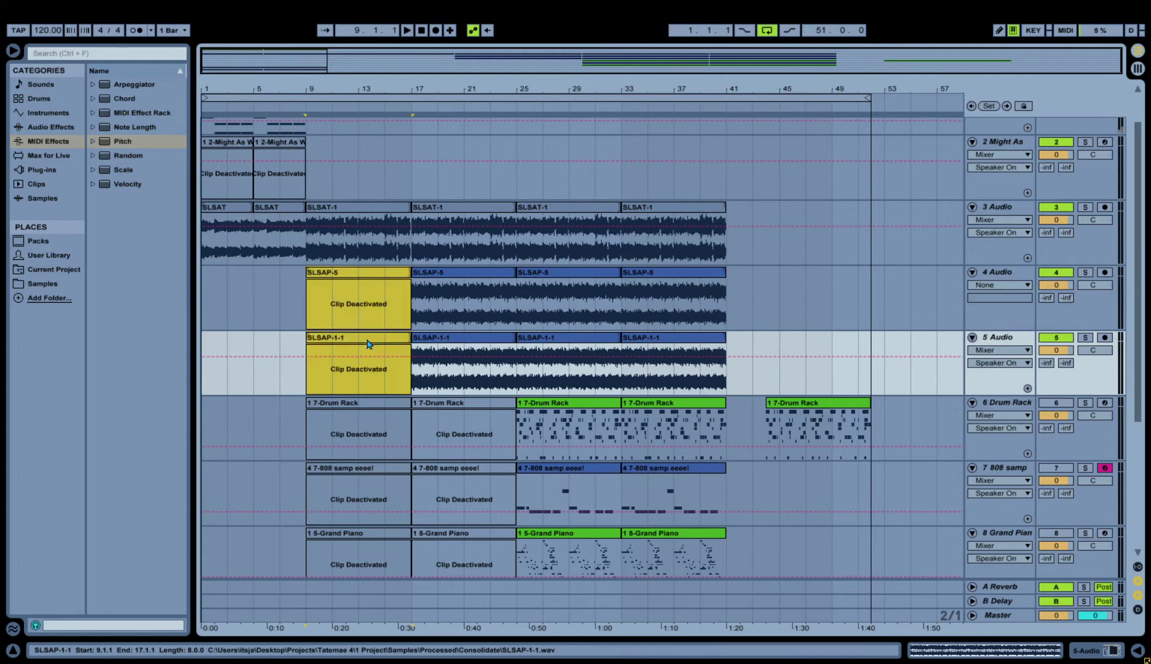
Play the arrangement from the start and move the separate Drum Rack clip at bar 44 to bar 52.
left_click(246, 218)
key("space")
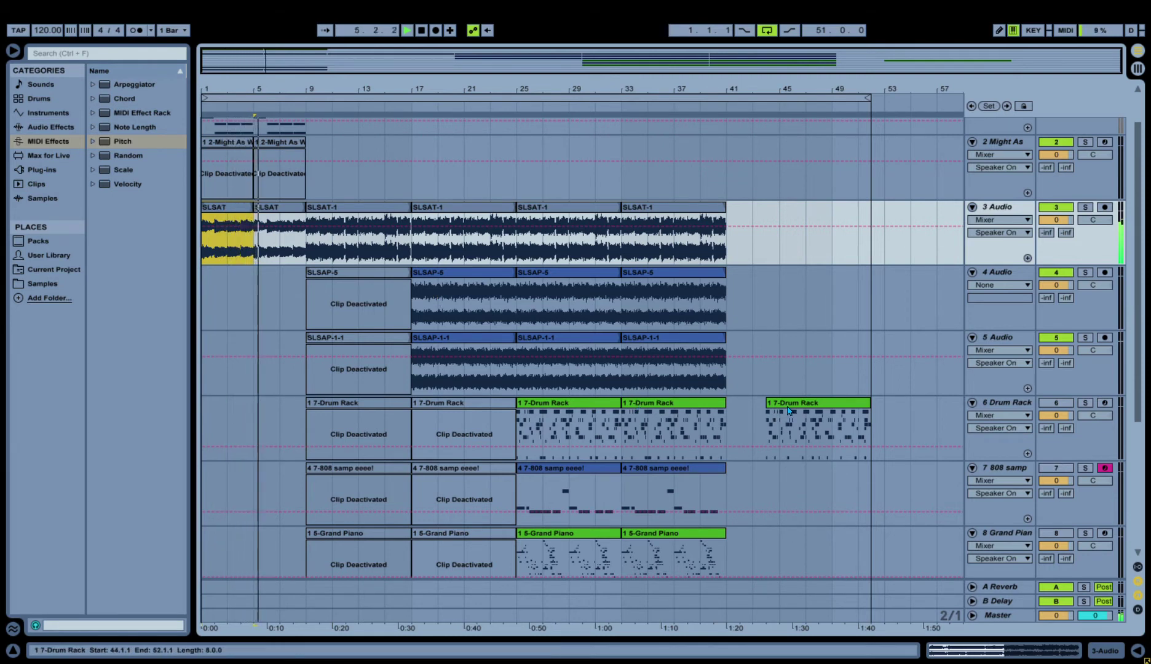
left_click_drag(804, 404, 912, 404)
left_click(592, 403)
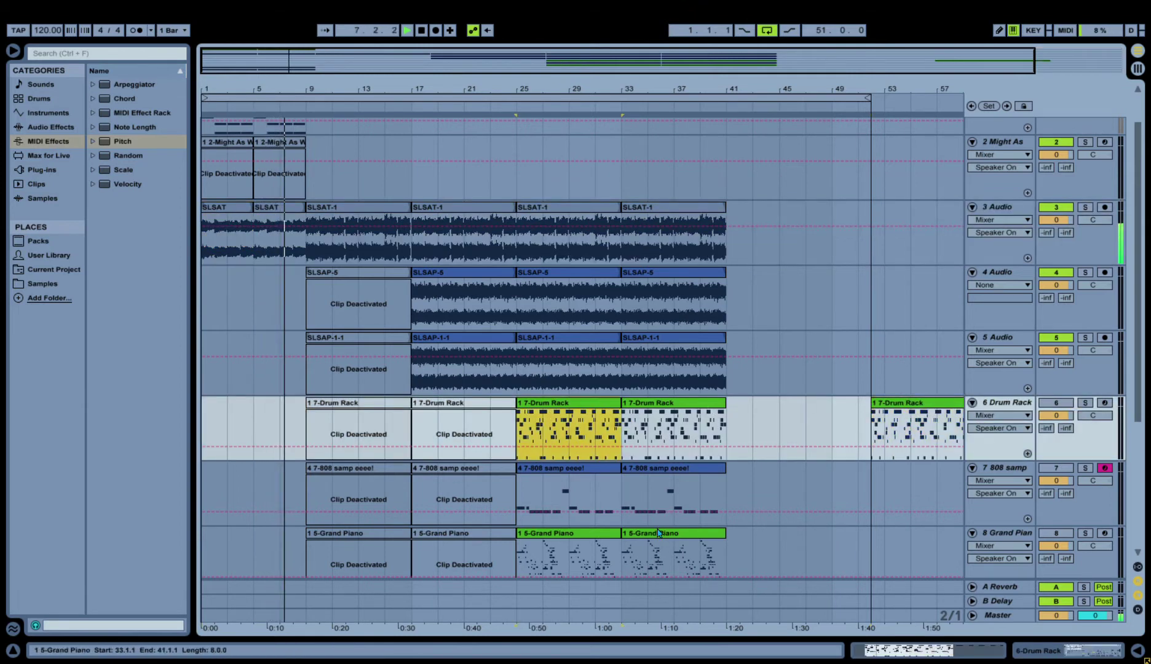
Move the active Drum Rack, 808 and Grand Piano clips from bar 25 to bar 27, and the separate Drum Rack clip to bar 60.
left_click(649, 505, "shift")
left_click(673, 536, "shift")
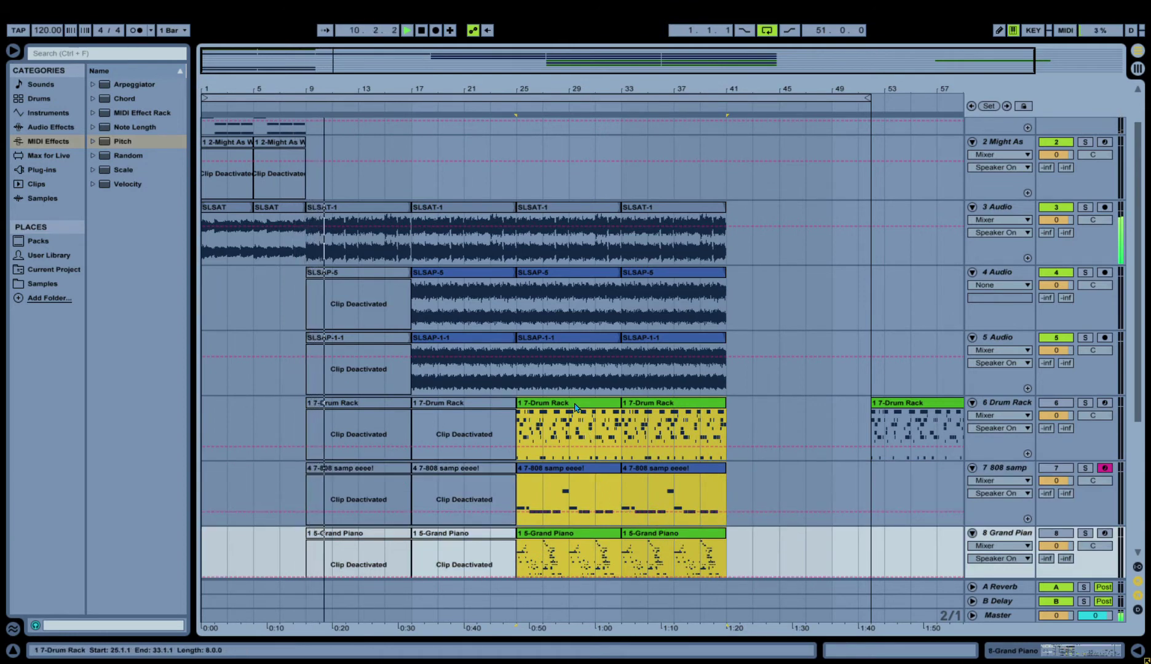
left_click_drag(585, 429, 605, 404)
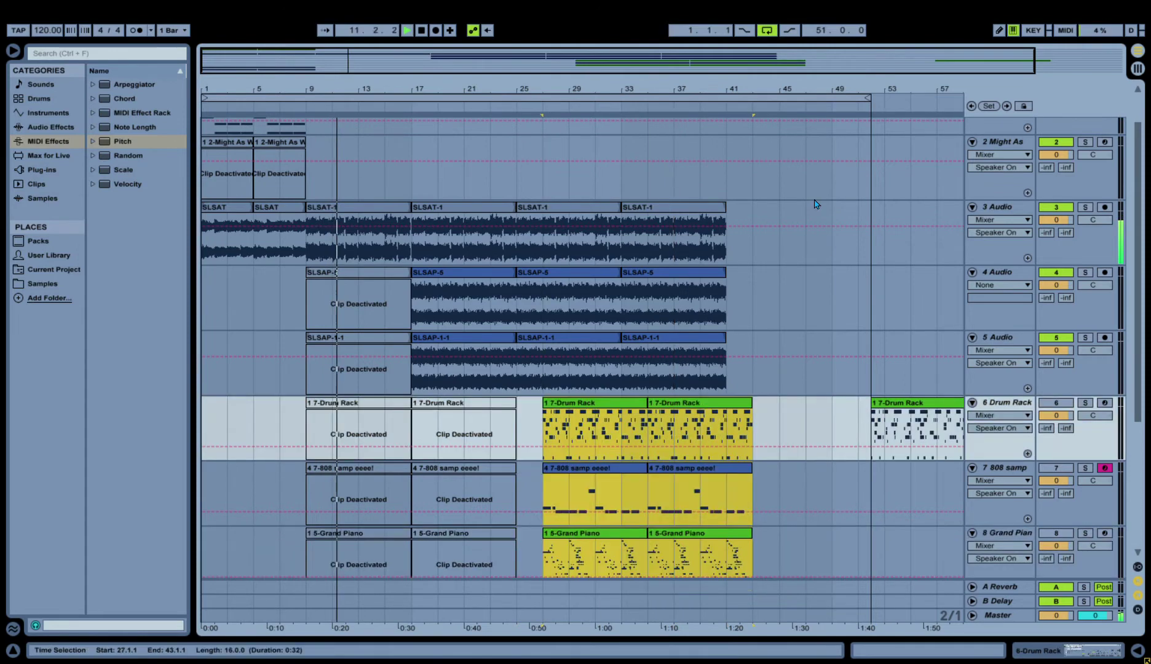
left_click_drag(759, 88, 759, 69)
left_click_drag(835, 407, 931, 406)
Restart playback of the arrangement from bar 1.
left_click(578, 404)
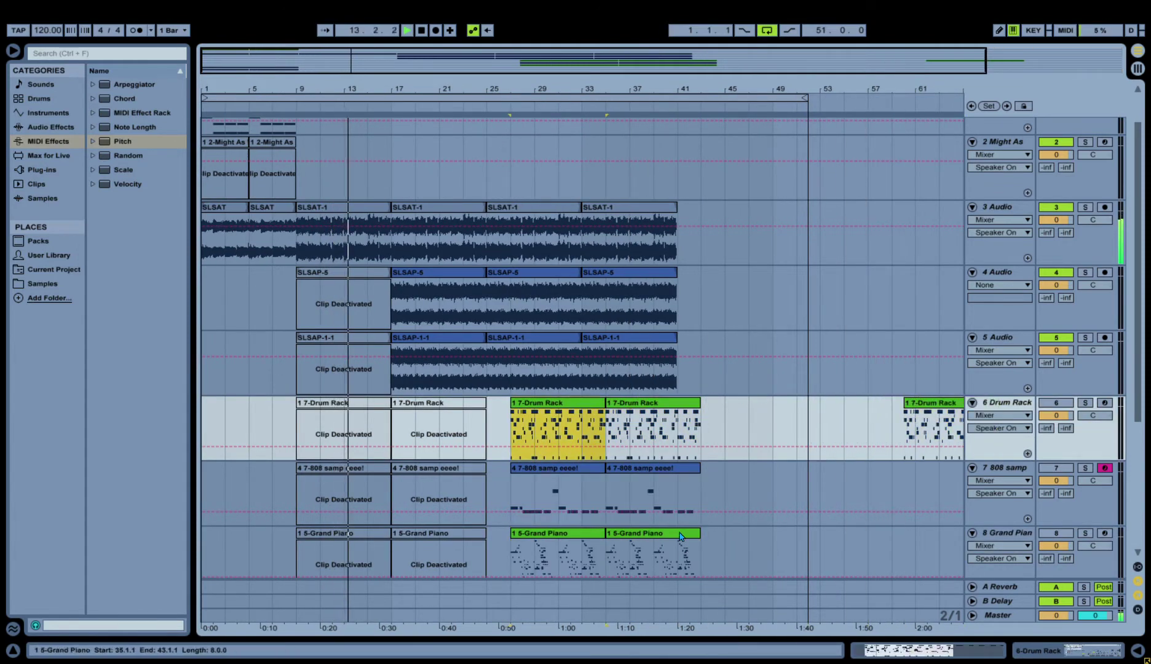
left_click(676, 553, "shift")
left_click(234, 213)
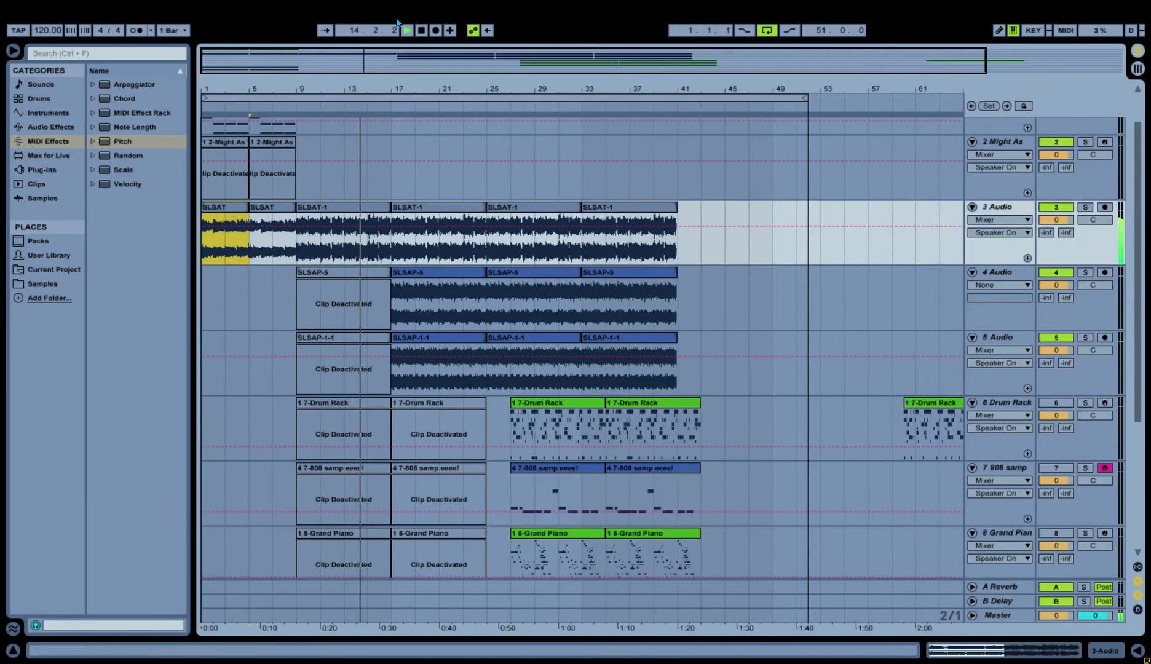
key("space")
key("space")
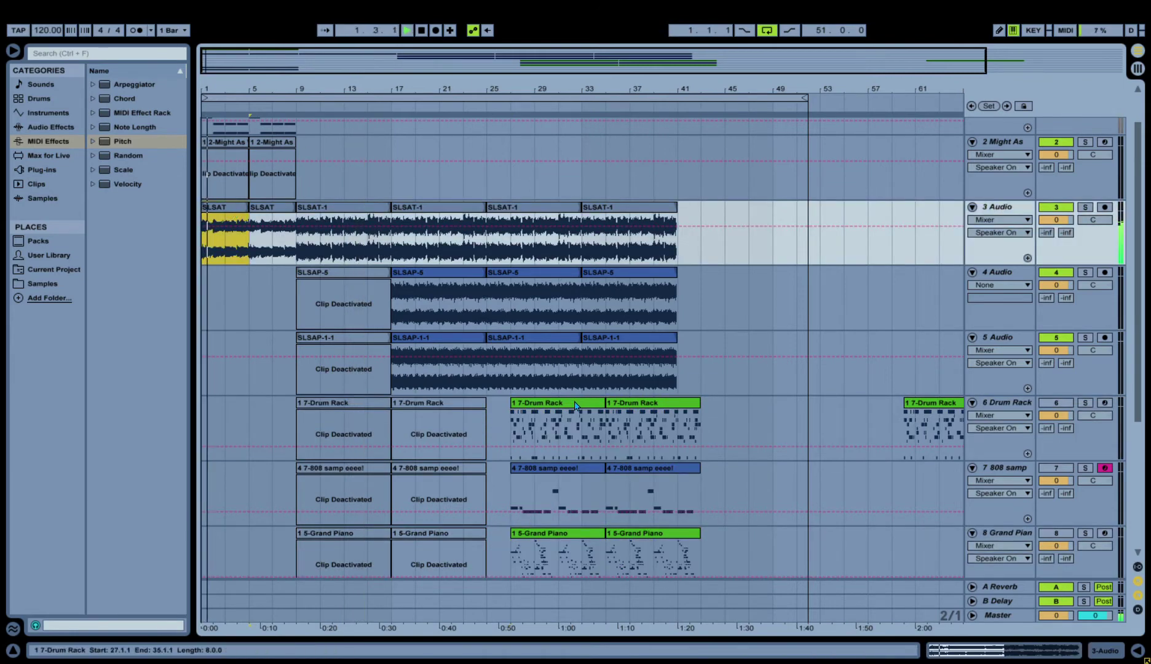
Move the two-section block of active Drum Rack, 808 and Grand Piano clips to bar 41 and extend the arrangement loop to bar 57.
left_click(565, 403)
left_click(639, 533, "shift")
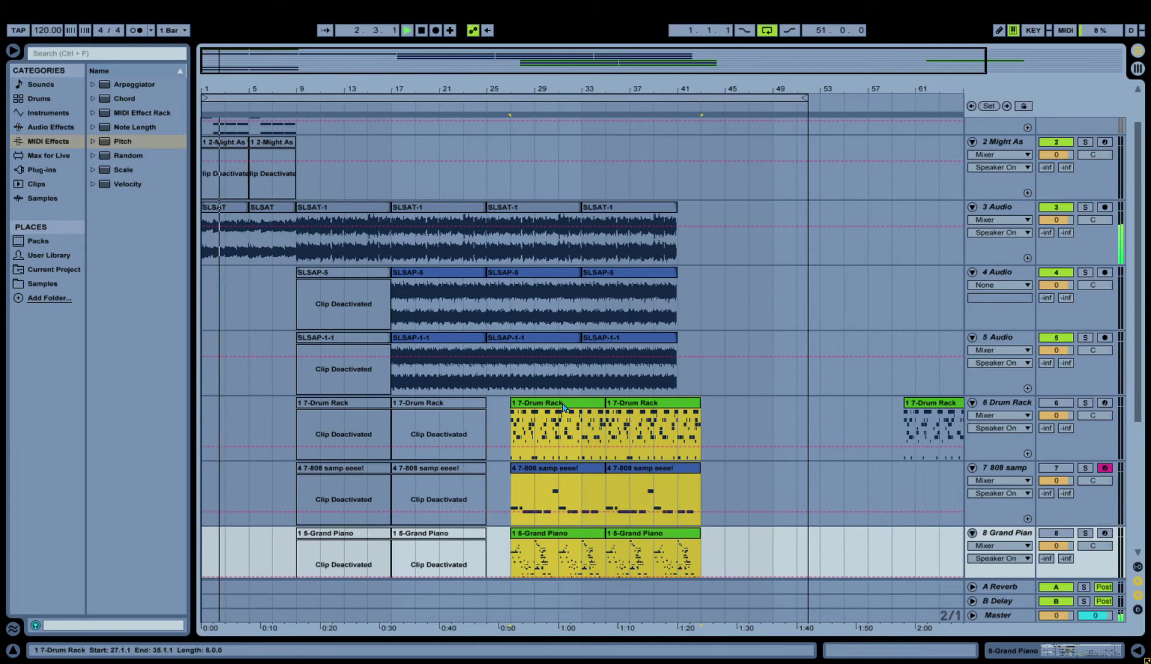
left_click_drag(576, 448, 742, 411)
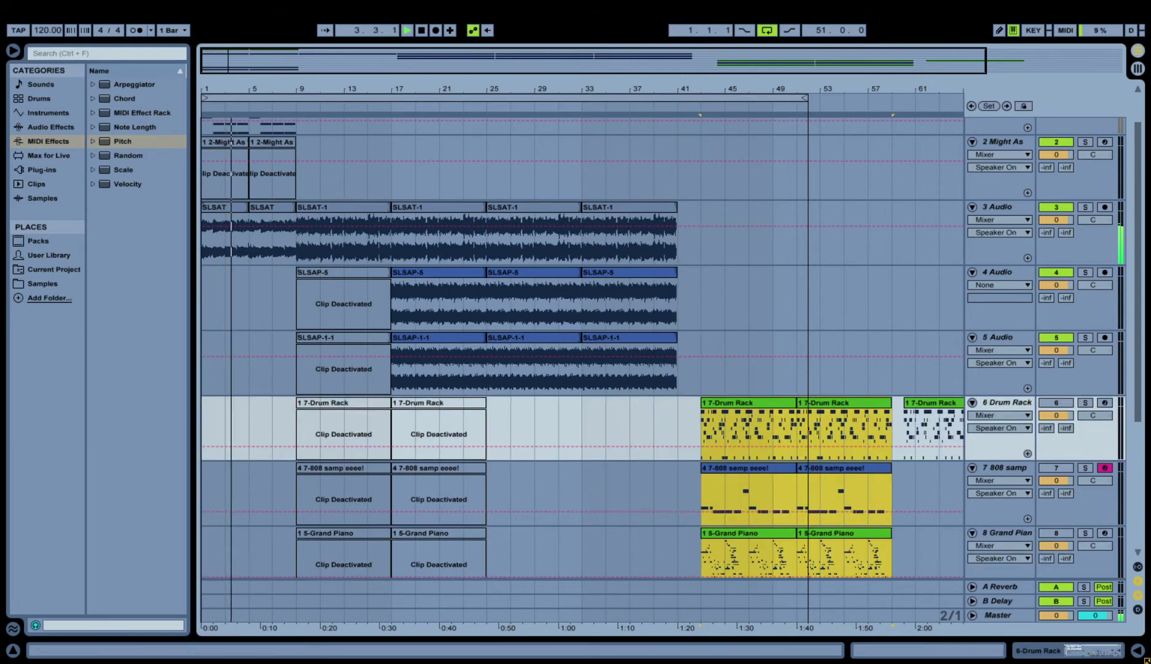
left_click_drag(649, 88, 650, 62)
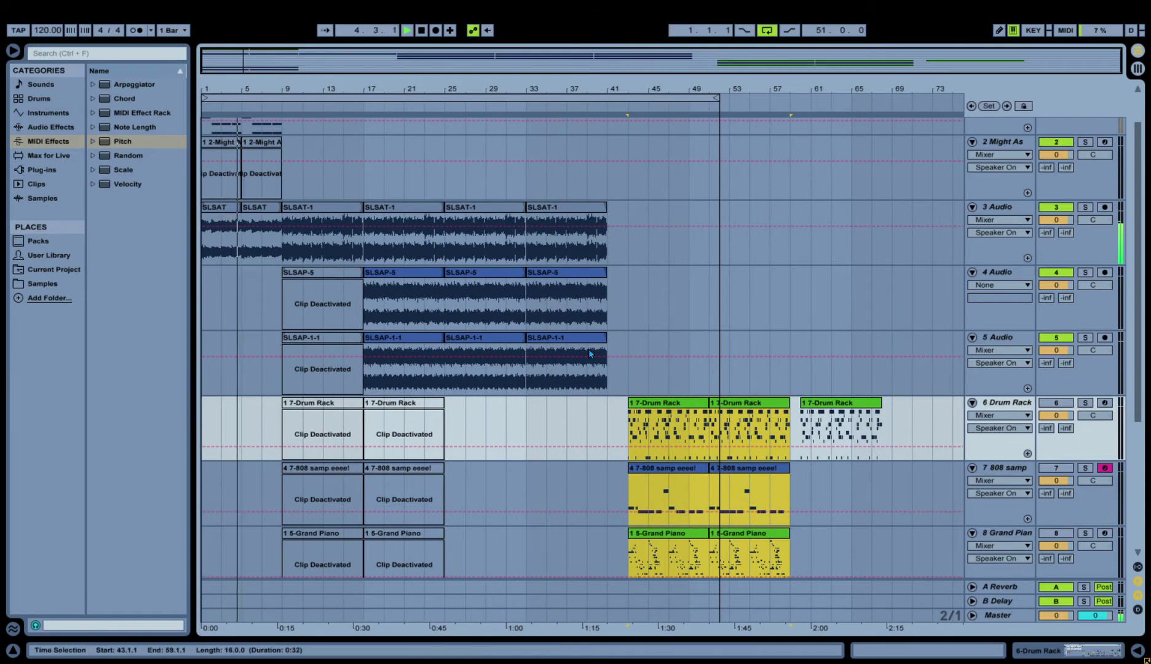
left_click(678, 404)
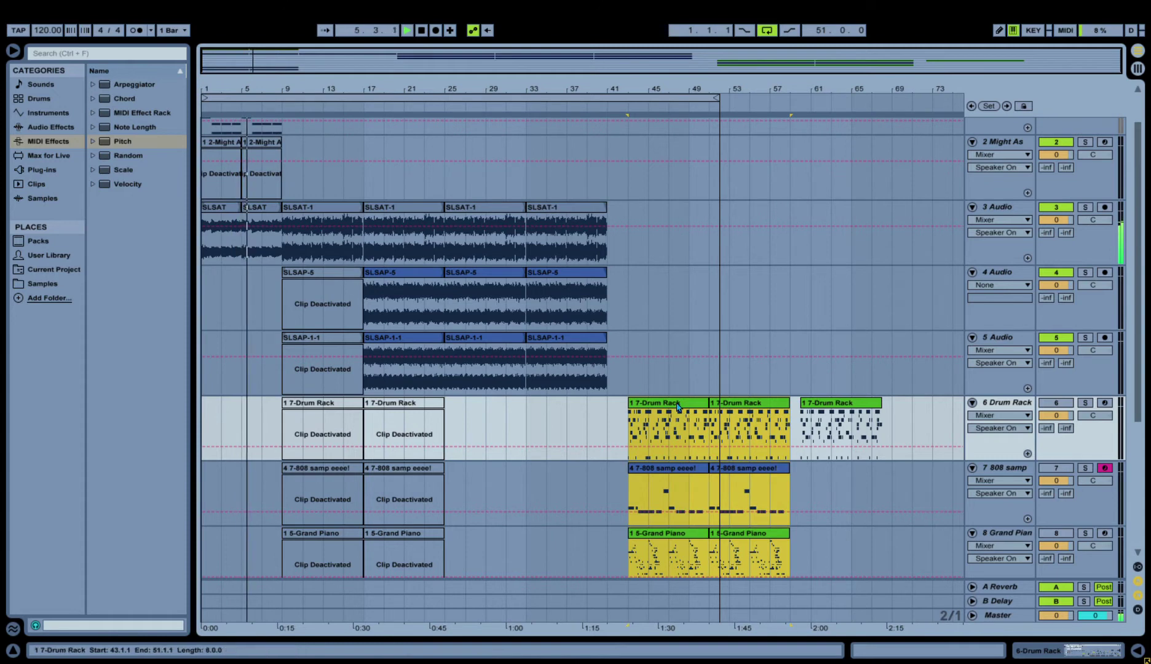
left_click_drag(678, 406, 657, 406)
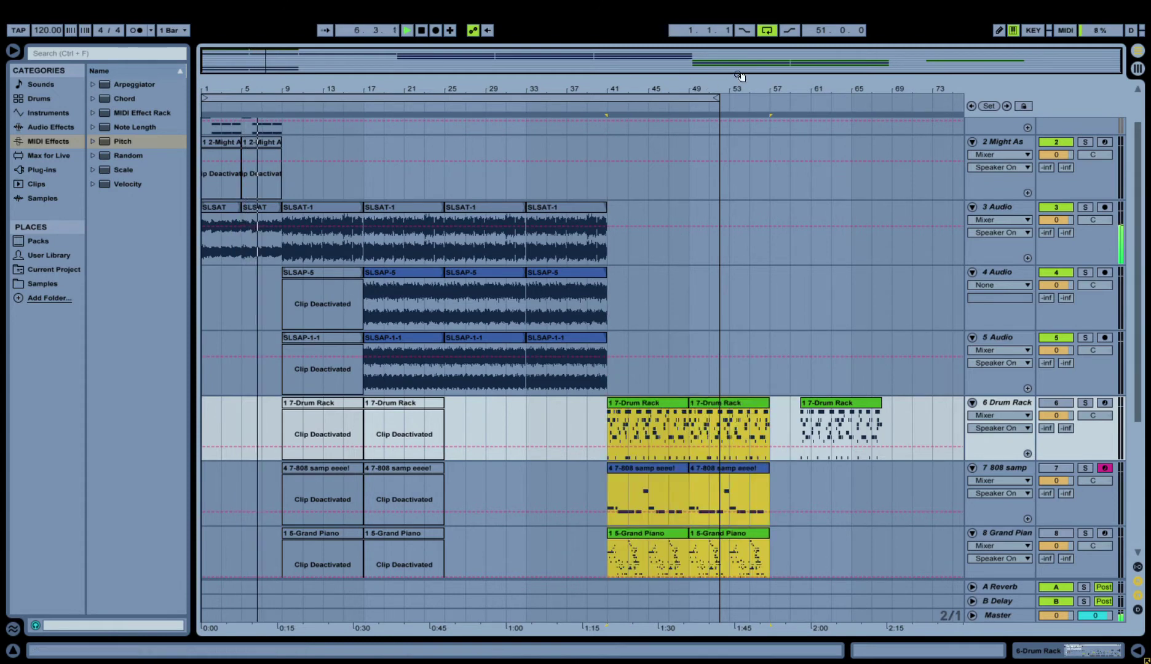
left_click_drag(717, 98, 769, 98)
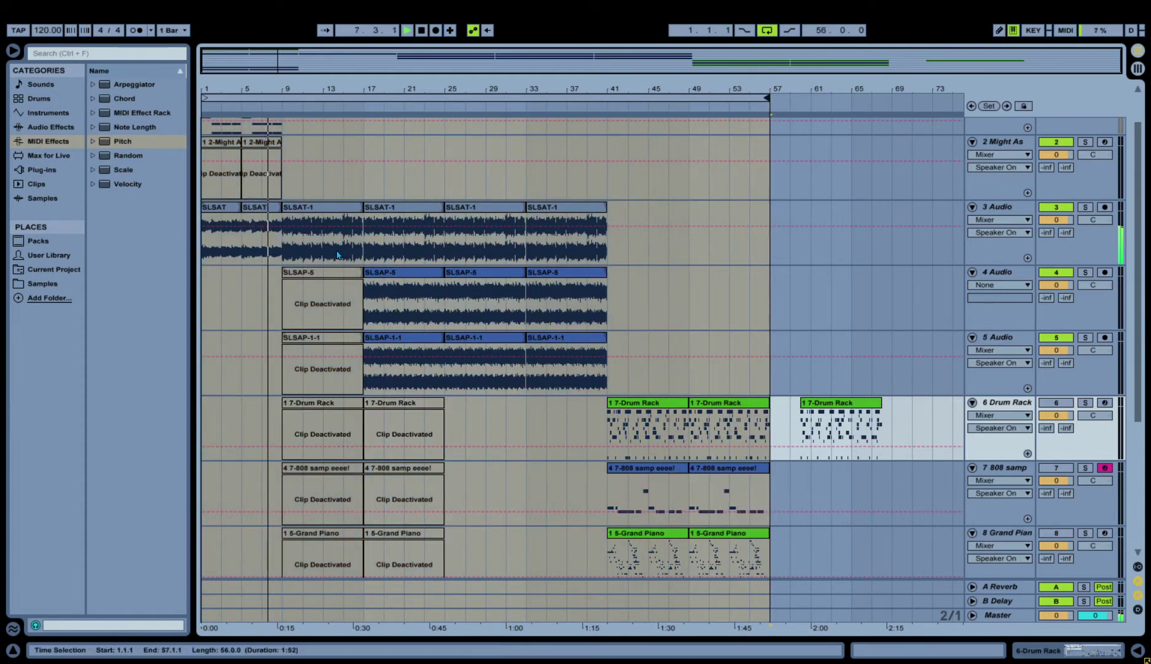
Listen to the section at bar 33, then restart playback from the beginning of the arrangement.
left_click(584, 338)
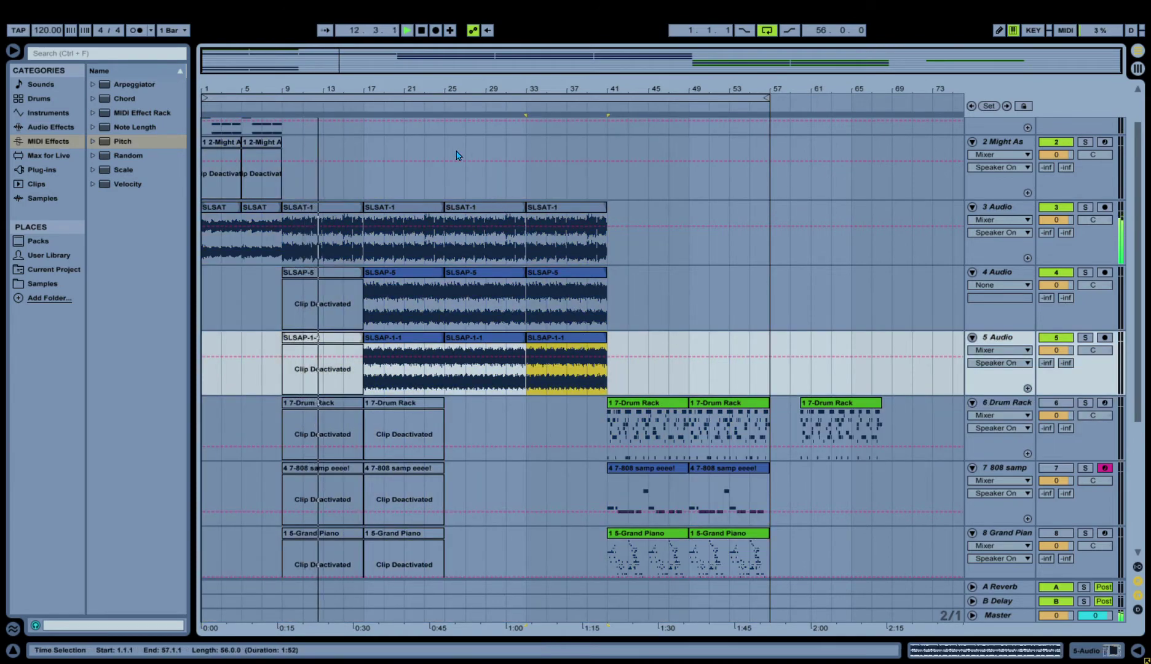
left_click(411, 29)
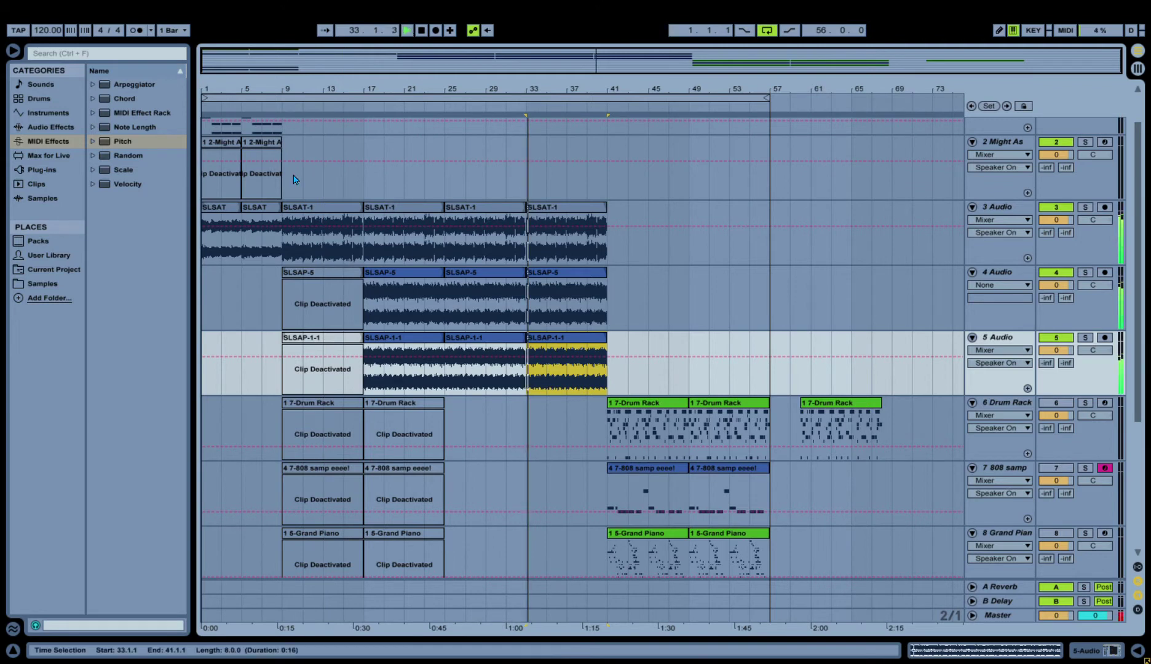
left_click(222, 207)
key("space")
key("space")
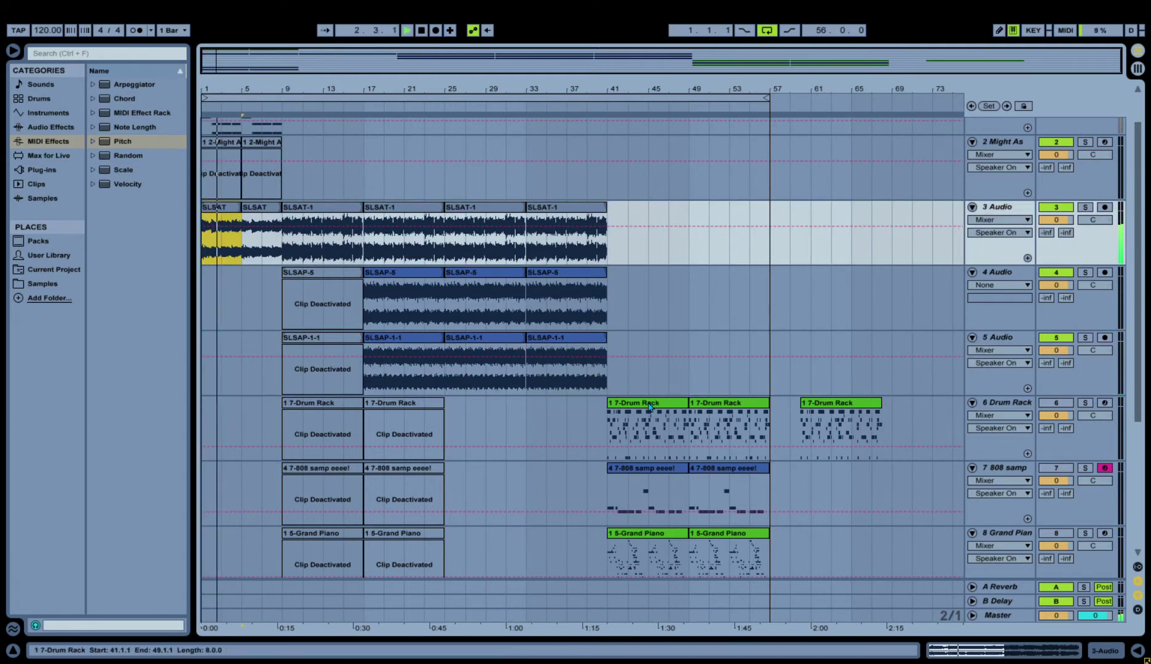
Duplicate the SLSAT-1, SLSAP-5 and SLSAP-1-1 clips of bars 25 to 41 so they fill bars 41 to 57.
left_click(682, 404)
left_click(732, 556, "shift")
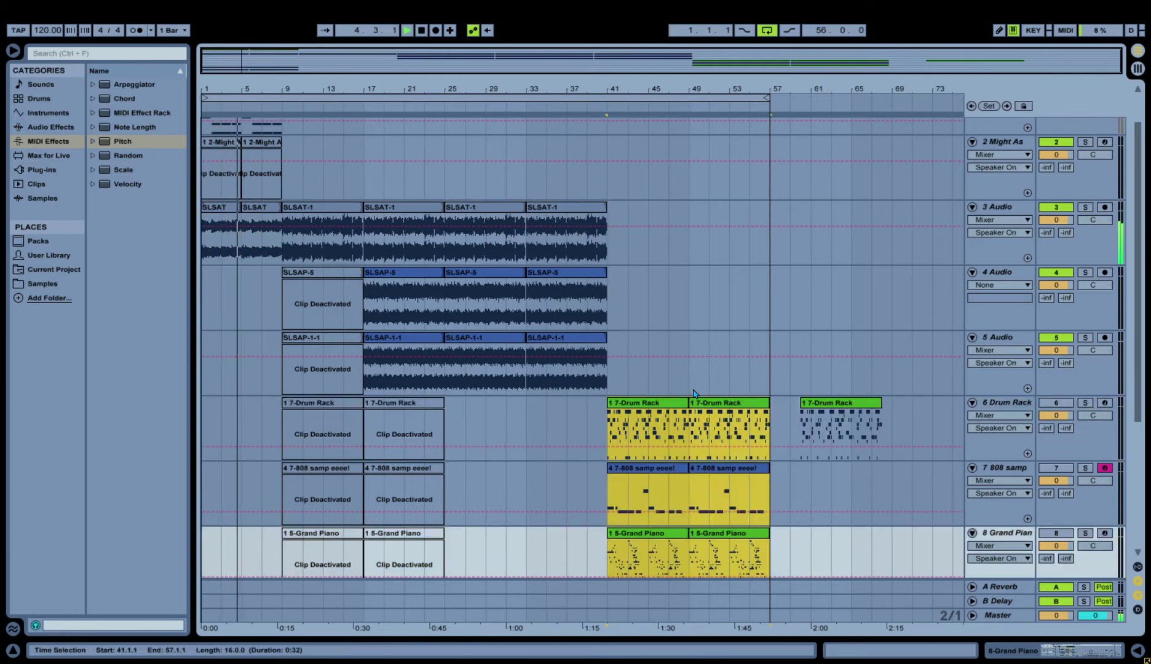
left_click(538, 363)
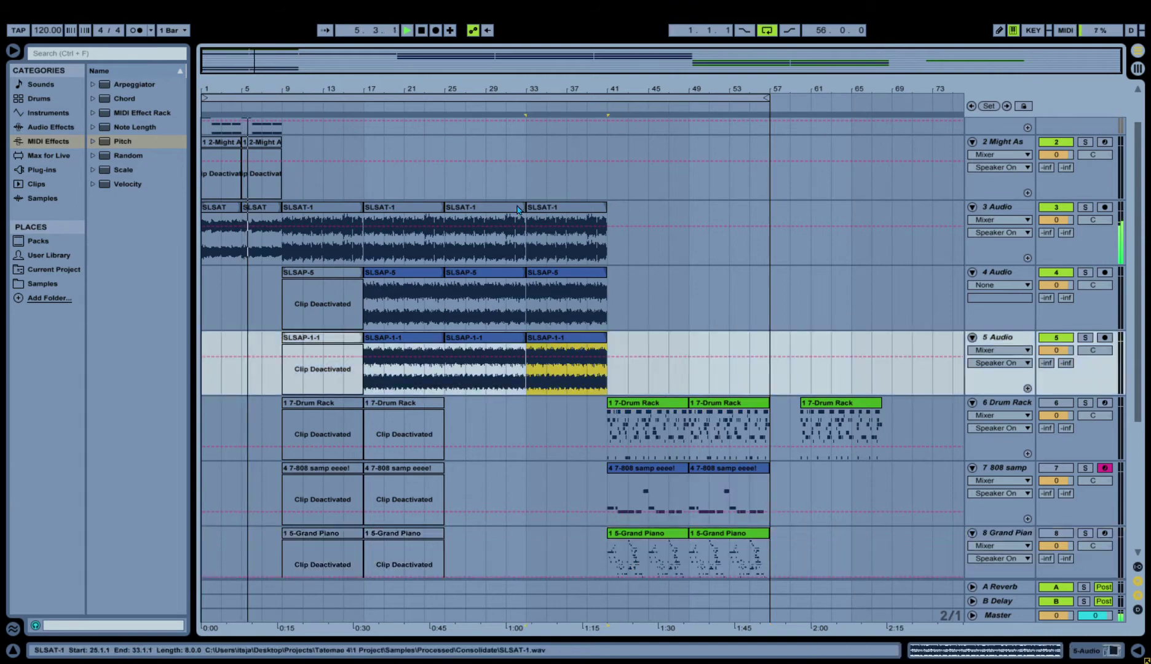
left_click(502, 206)
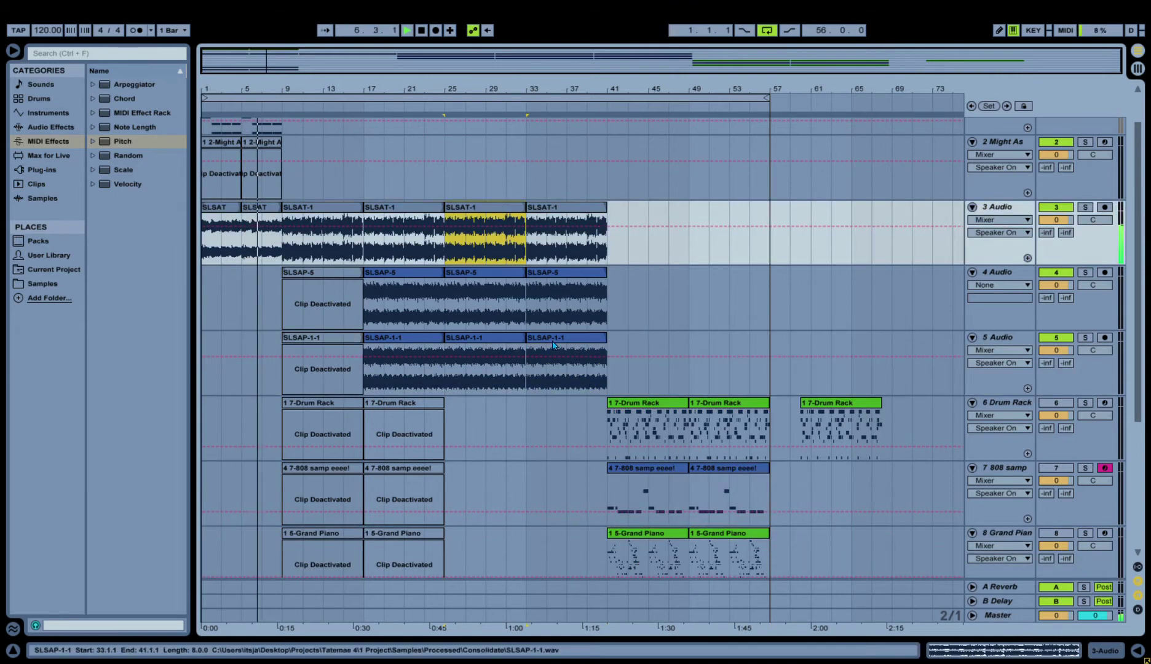
left_click(554, 346, "shift")
key("ctrl+d")
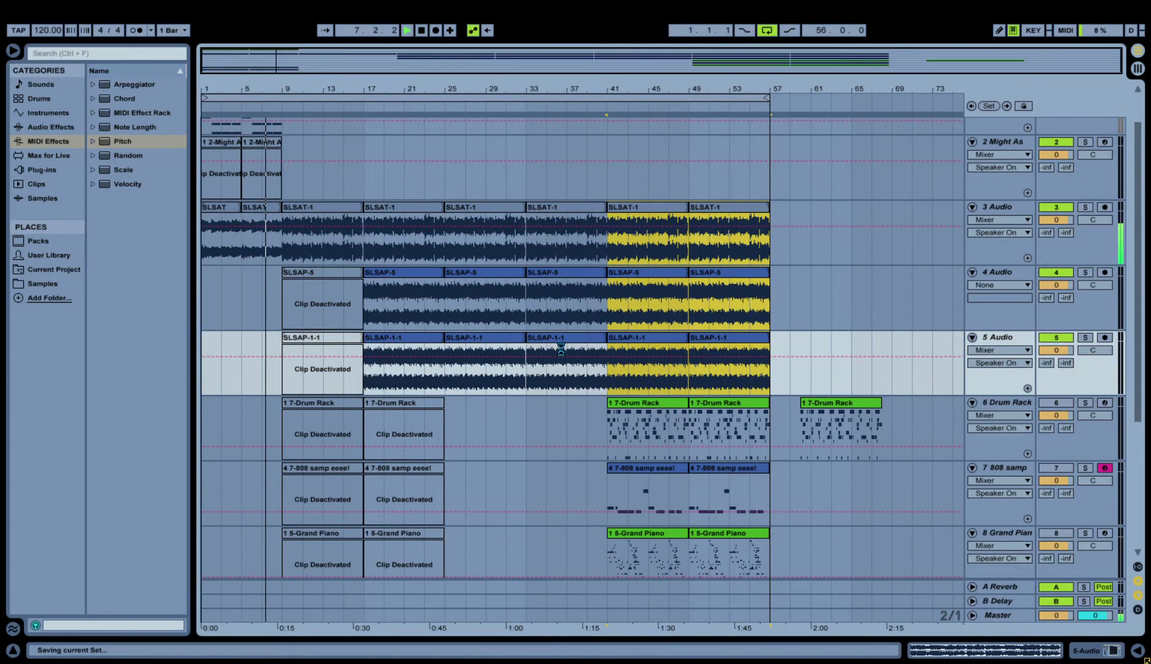
Move the separate Drum Rack clip at bar 60 to bar 33, directly before the other active Drum Rack clips.
left_click_drag(851, 433, 588, 430)
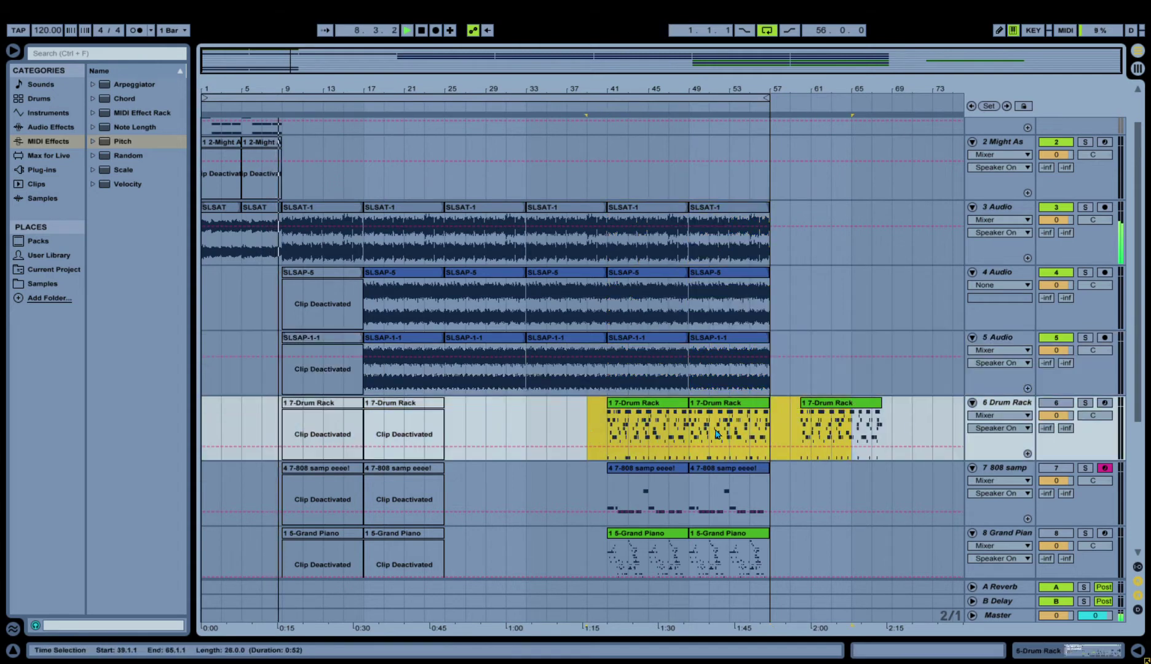
left_click(902, 412)
left_click(853, 406)
left_click_drag(853, 407, 584, 415)
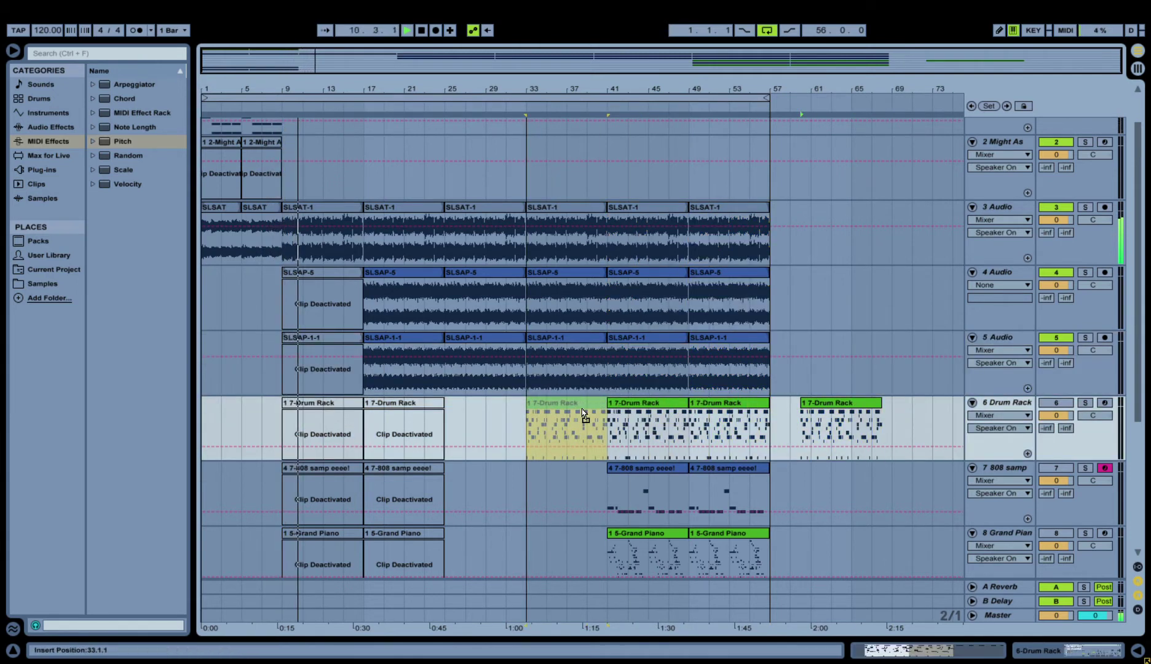
left_click_drag(582, 414, 582, 407)
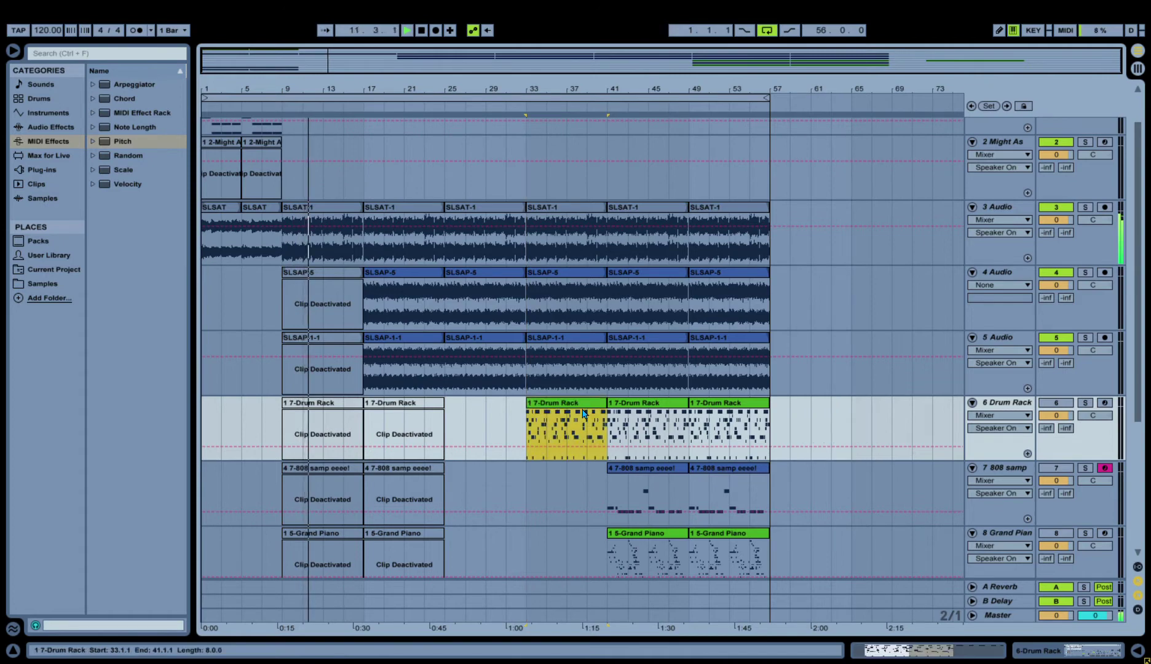
Check the notes of the Drum Rack clip at bar 33, close the clip view and save the set.
double_click(582, 404)
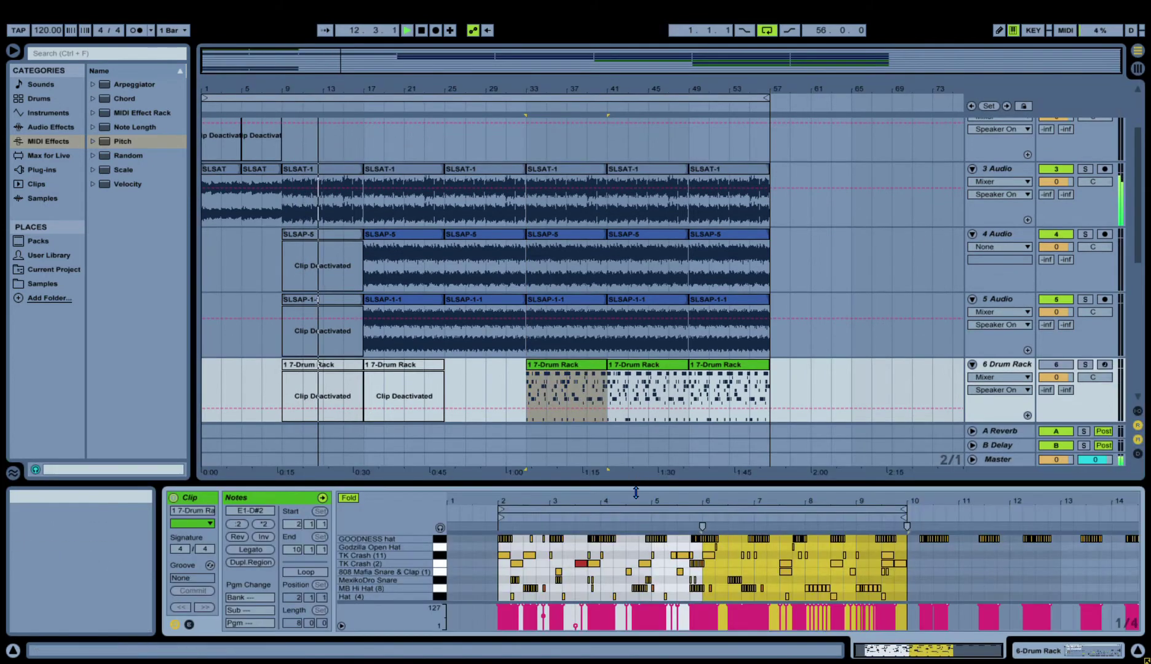
left_click_drag(635, 492, 627, 633)
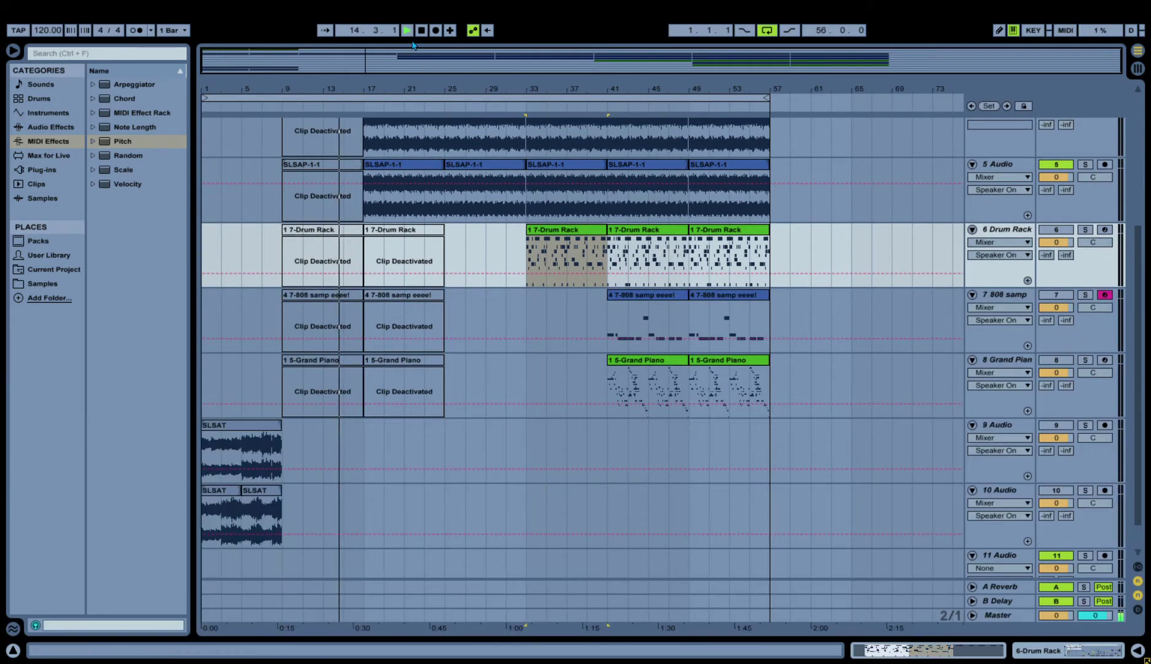
key("ctrl+s")
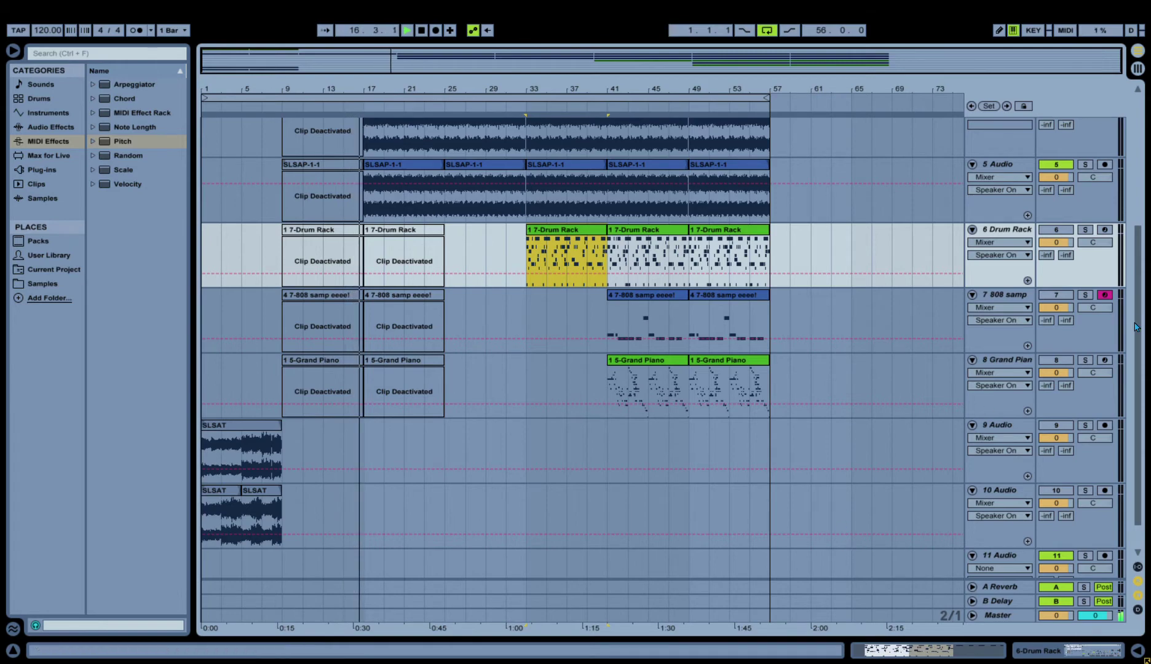
Activate the 6 Drum Rack and 7 808 samp tracks while the arrangement plays.
left_click_drag(1135, 330, 1128, 255)
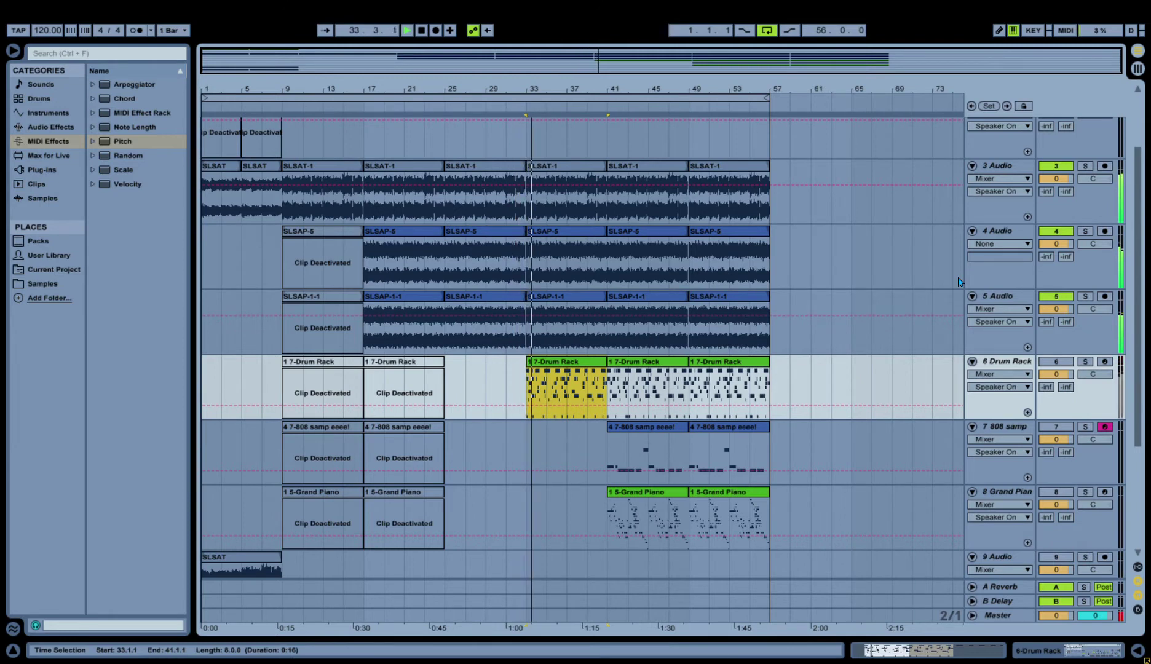
left_click(1055, 362)
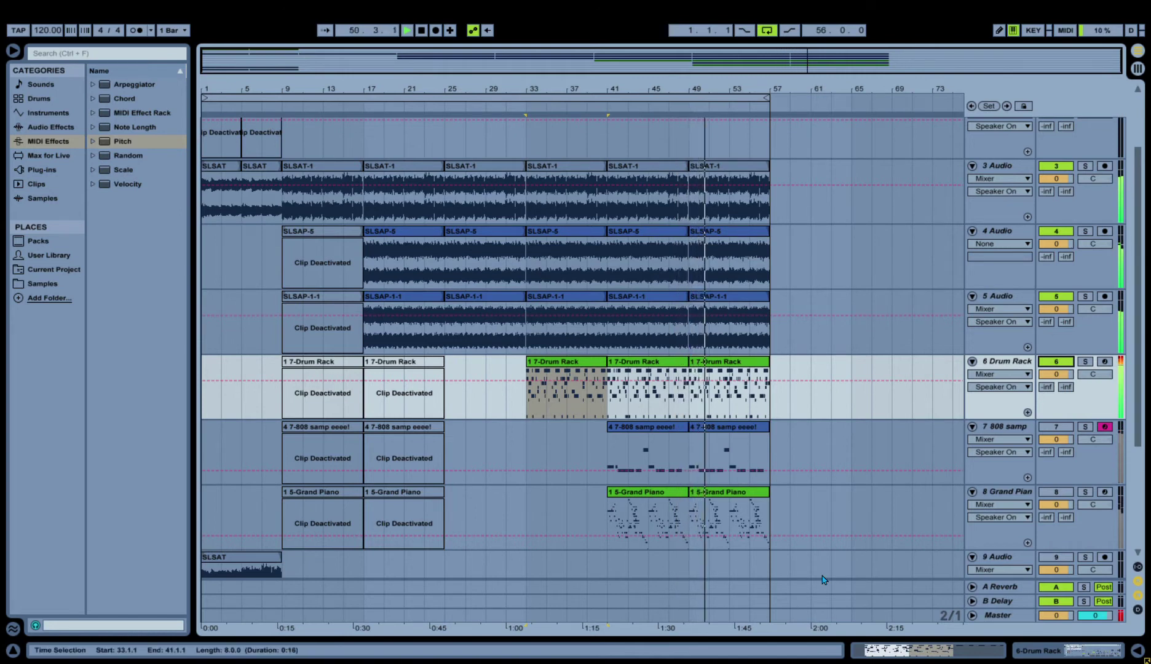
left_click(1057, 427)
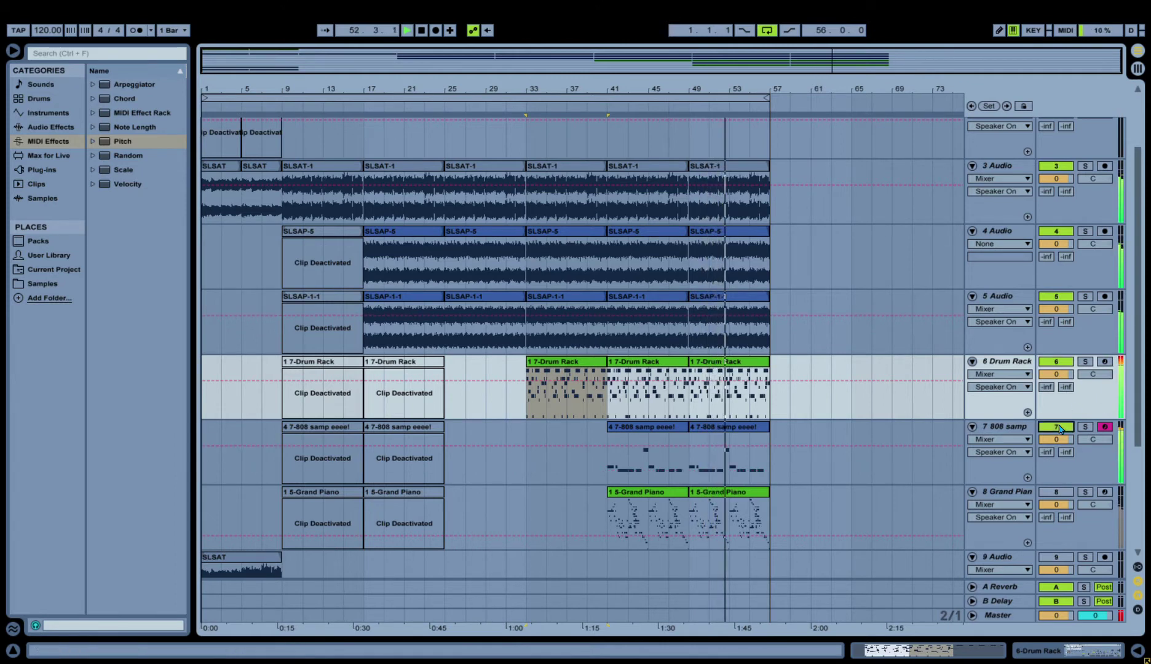
Try a Pitch transposition of -36 st on the 7 808 samp track and listen to it in the arrangement.
double_click(1012, 428)
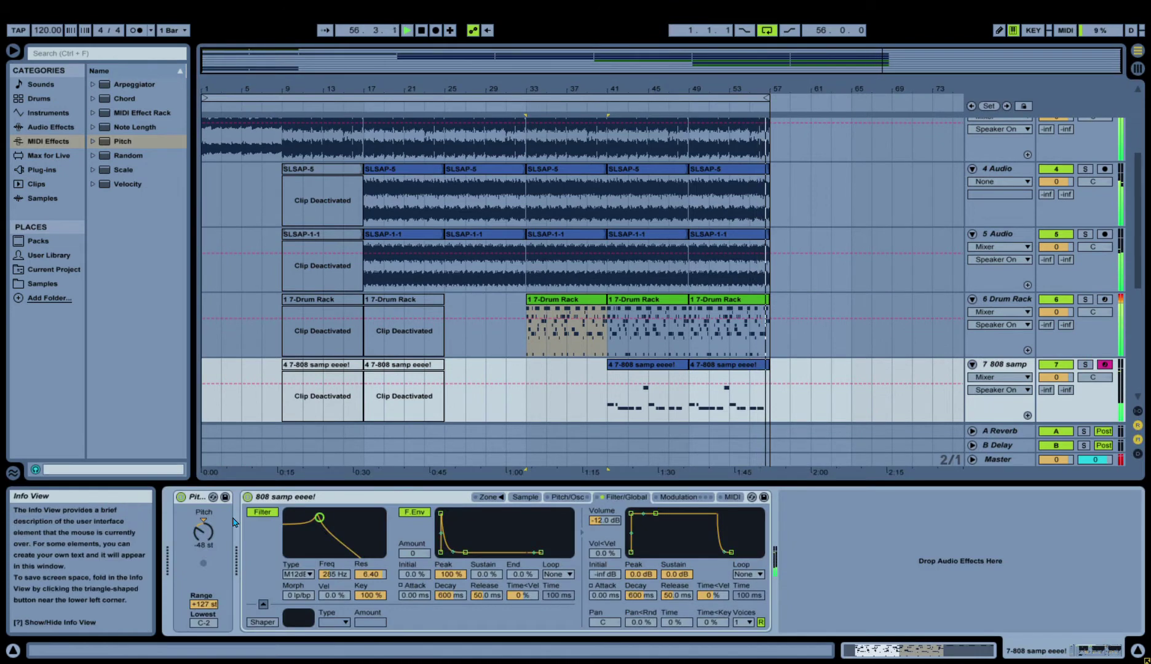
left_click(203, 541)
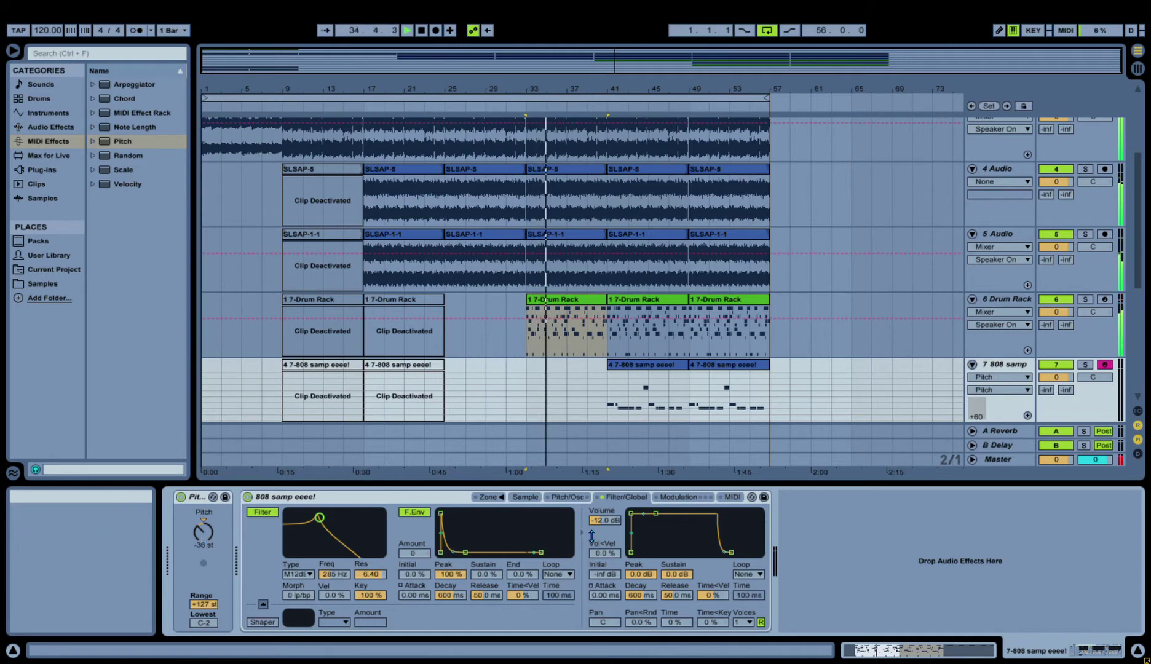
key("ctrl+alt+l")
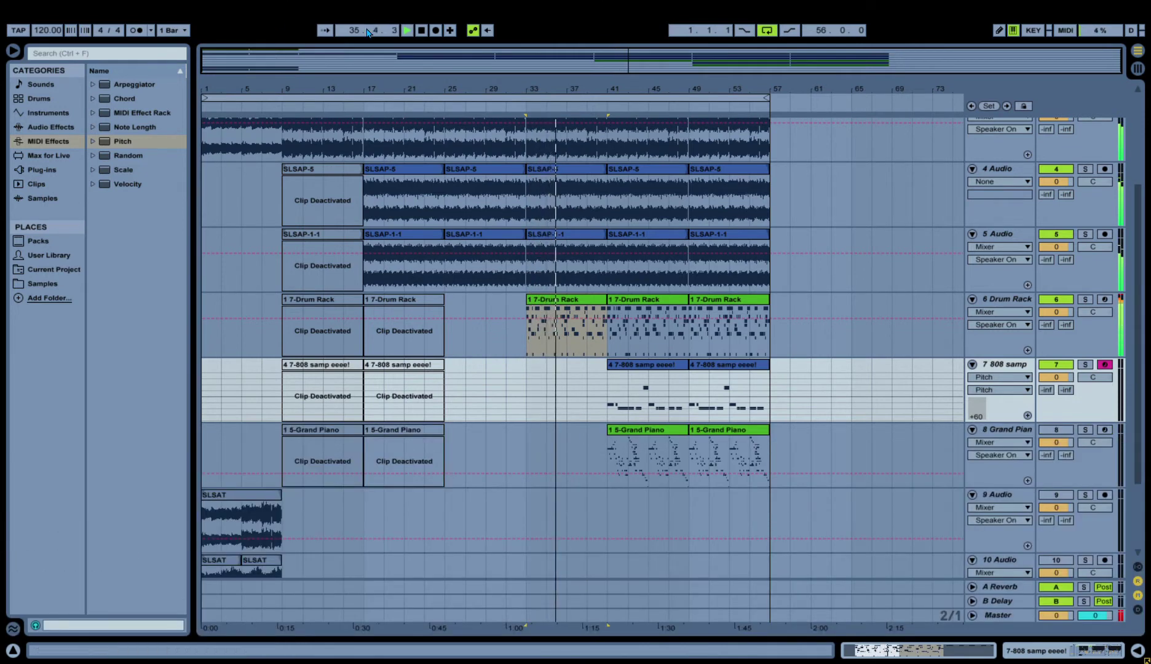
left_click(406, 31)
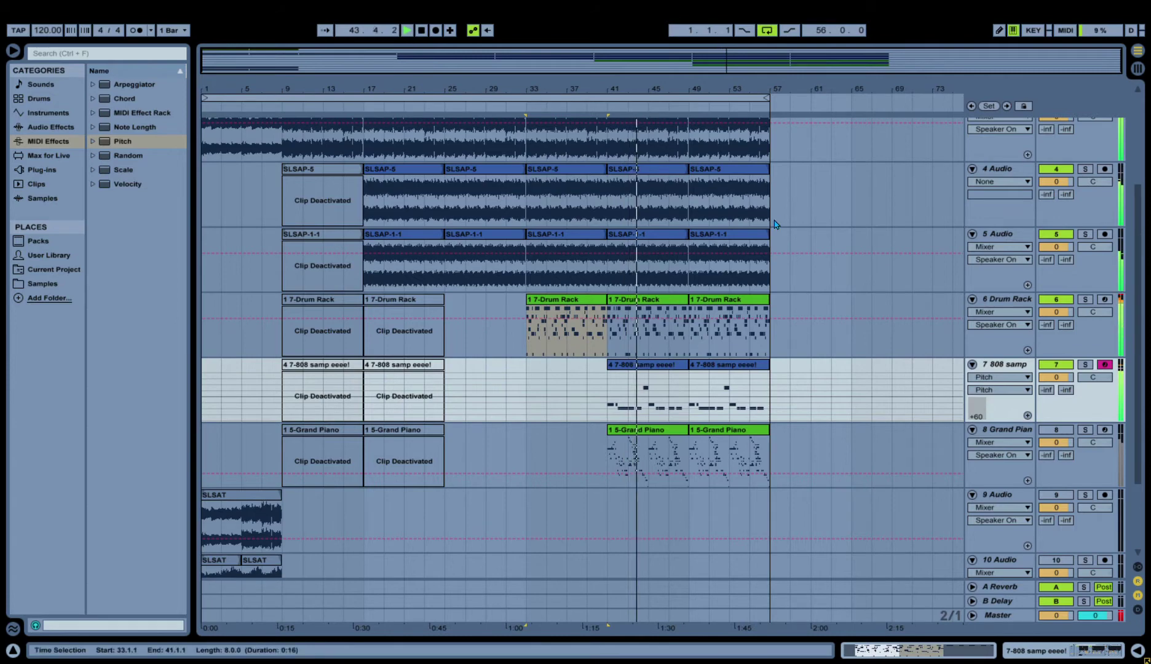
Set the 808 track's Pitch to -48 st and its sampler filter to 370 Hz with a resonance of 5.29.
double_click(1014, 365)
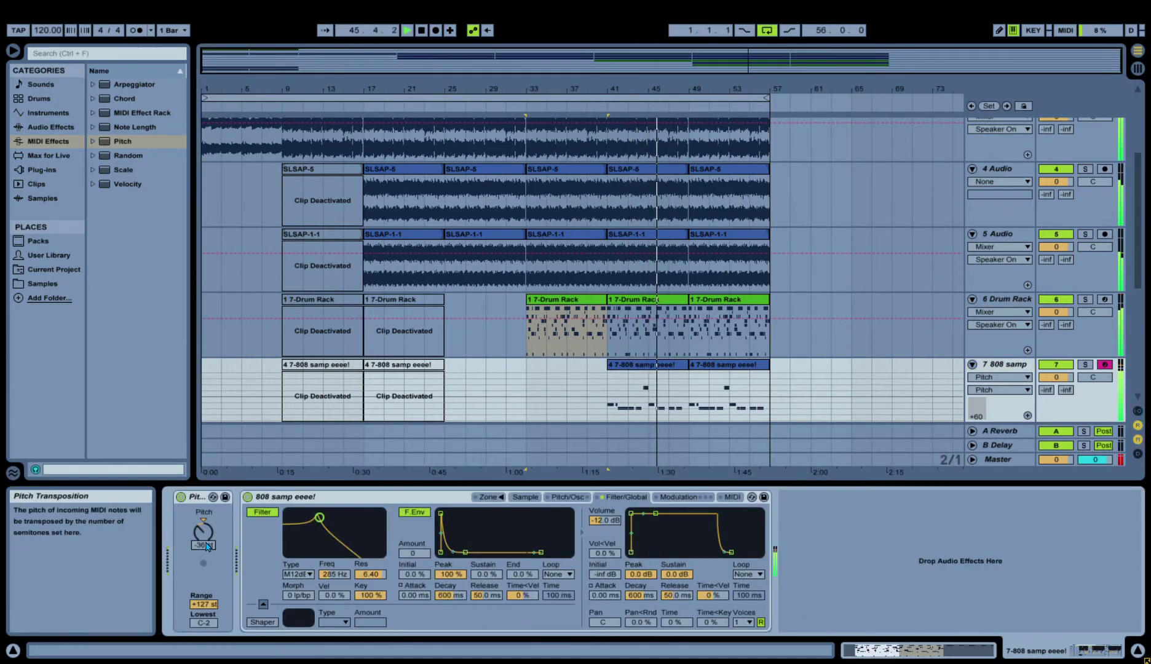
left_click_drag(206, 543, 206, 559)
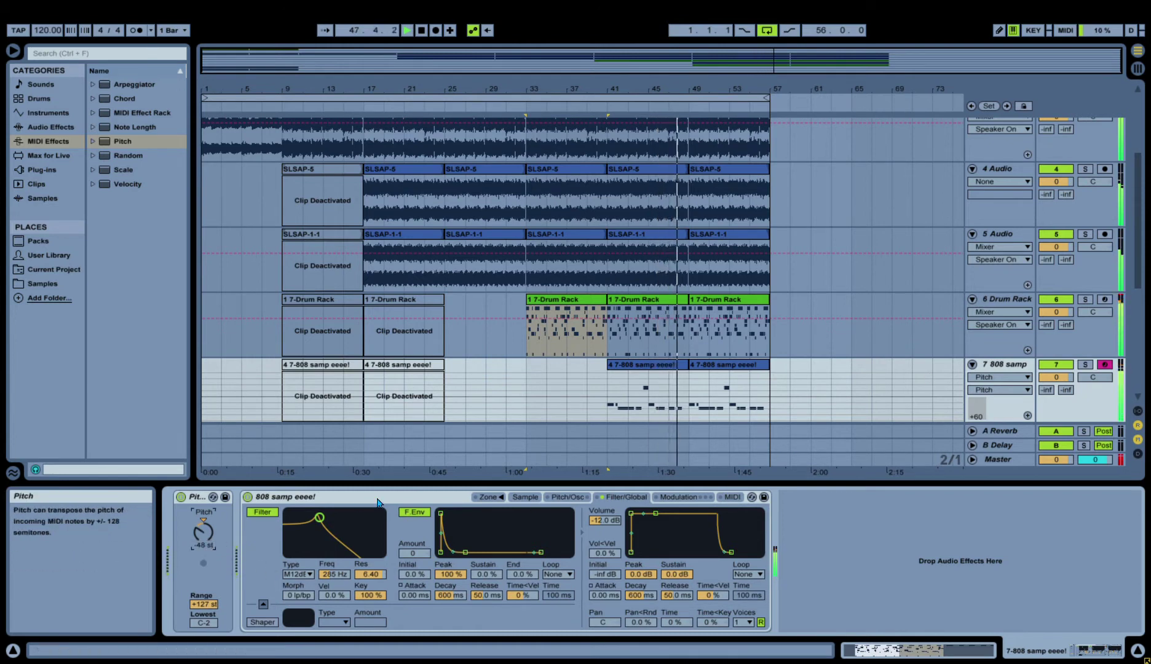
left_click_drag(319, 517, 322, 520)
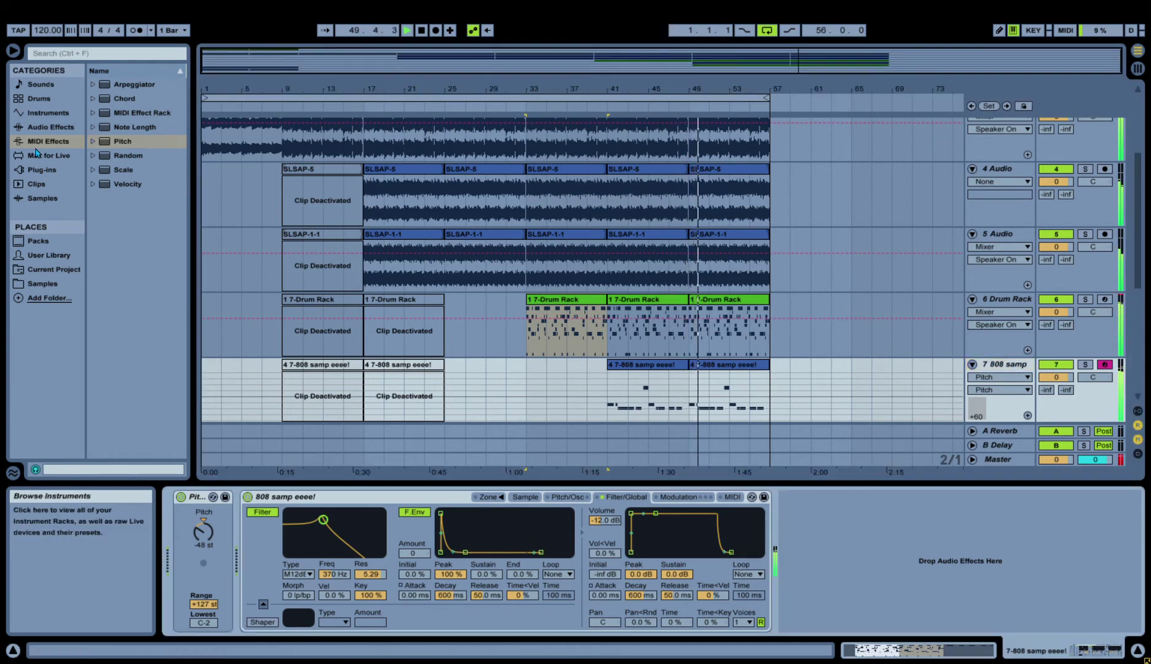
Add a Saturator audio effect after the sampler on the 7 808 samp track and set its curve to Hard Curve.
left_click(50, 127)
scroll(176, 312, "down", 4)
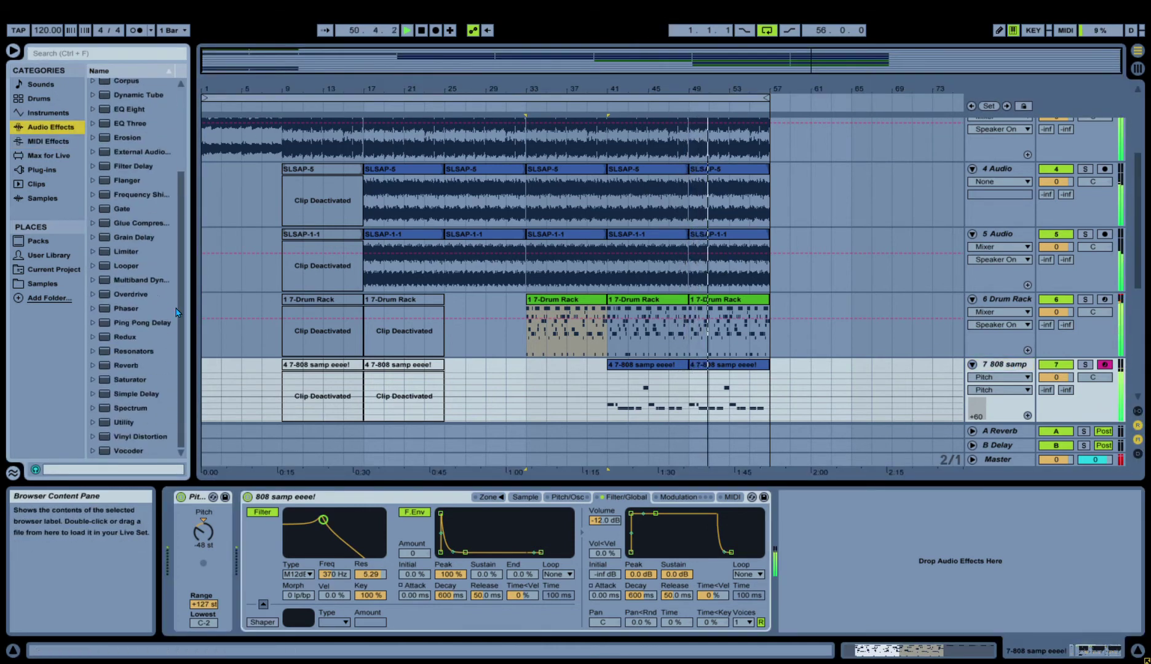
double_click(130, 379)
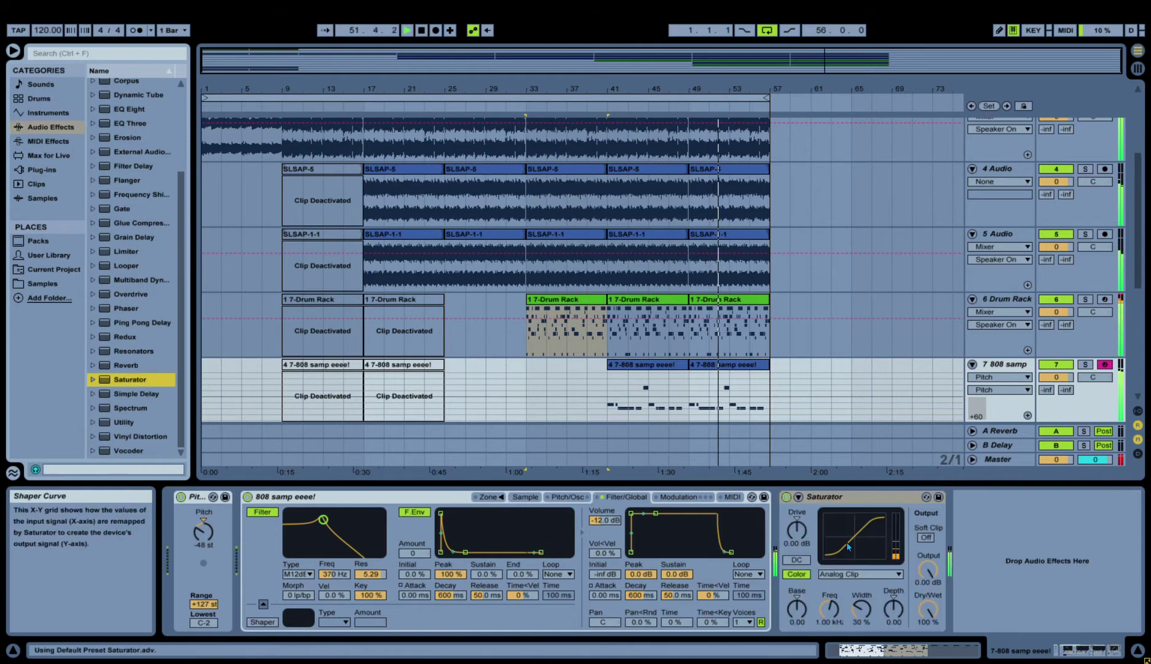
left_click(836, 576)
left_click(853, 530)
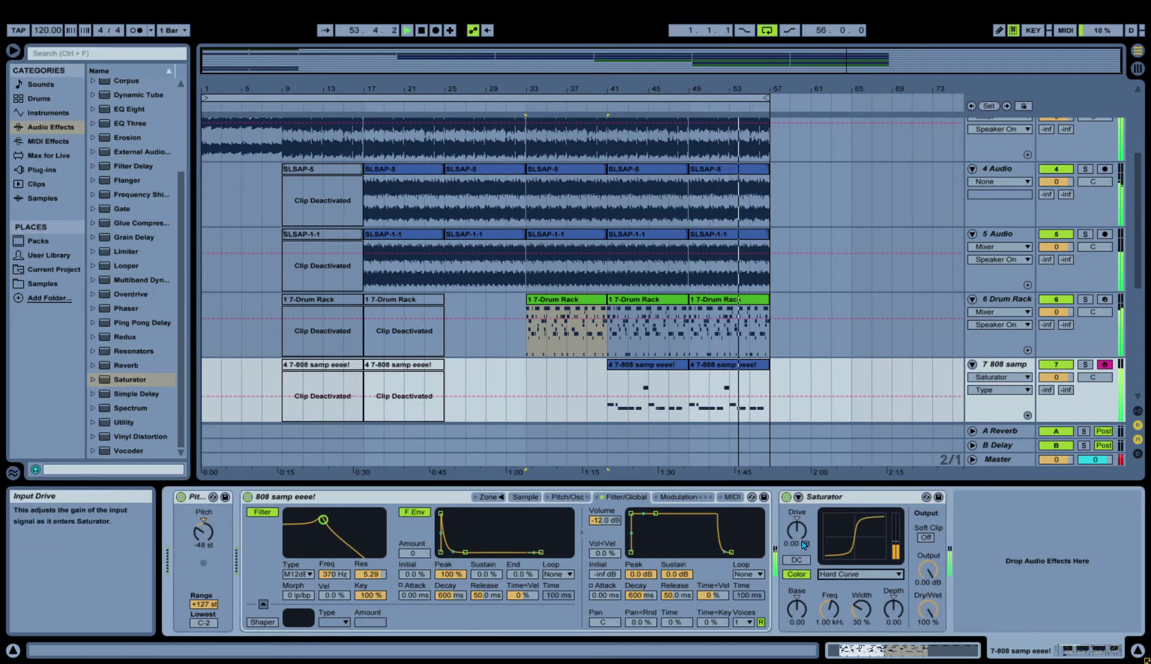
Try a Saturator drive of 3.21 dB and compare the sound with its DC filter on and off.
left_click_drag(798, 530, 798, 510)
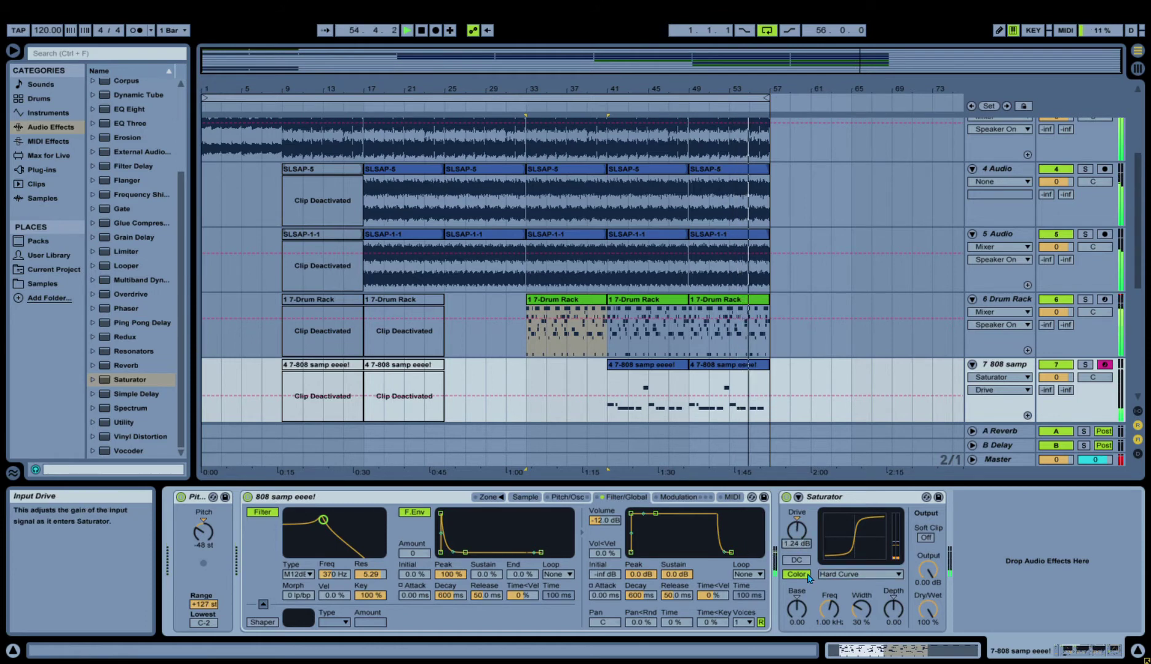
left_click(798, 560)
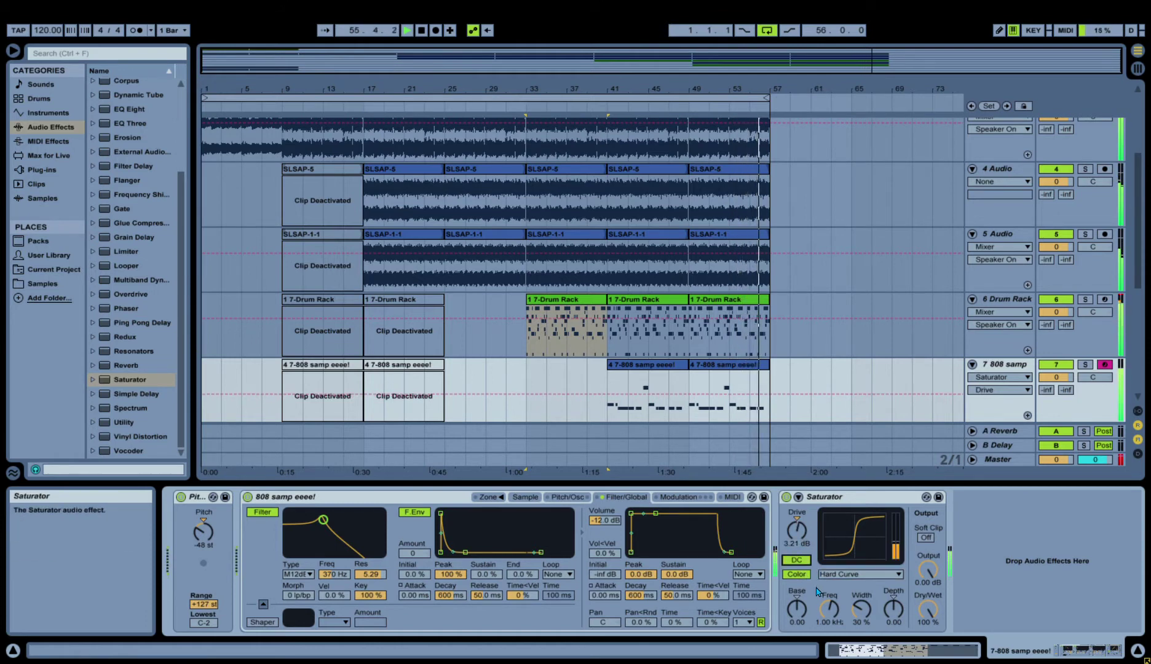
left_click(798, 560)
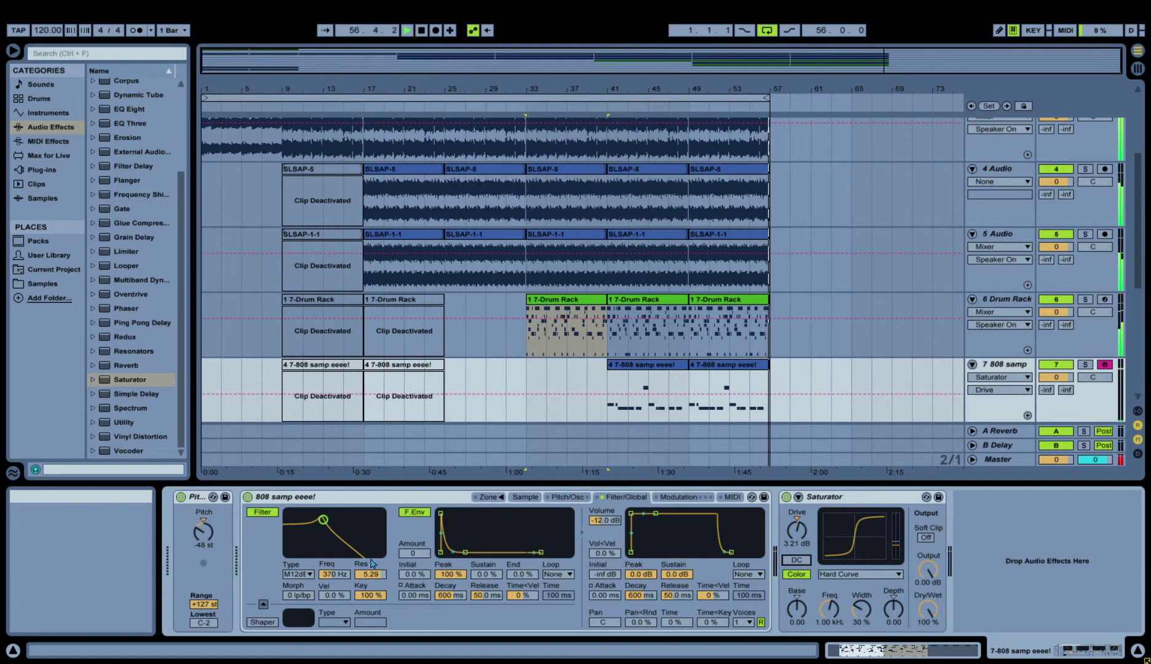
Listen to the arrangement from the 808 clip at bar 41 and bring up the 6 Drum Rack track's devices.
key("space")
left_click(647, 380)
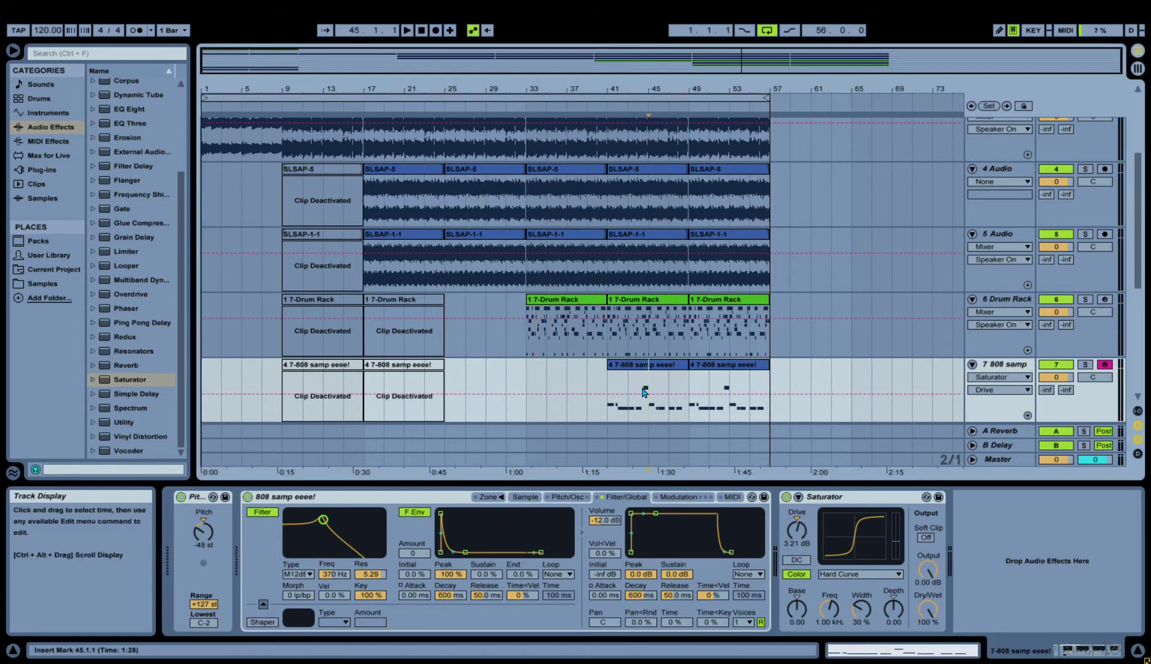
left_click(640, 353)
left_click(640, 363)
left_click(407, 31)
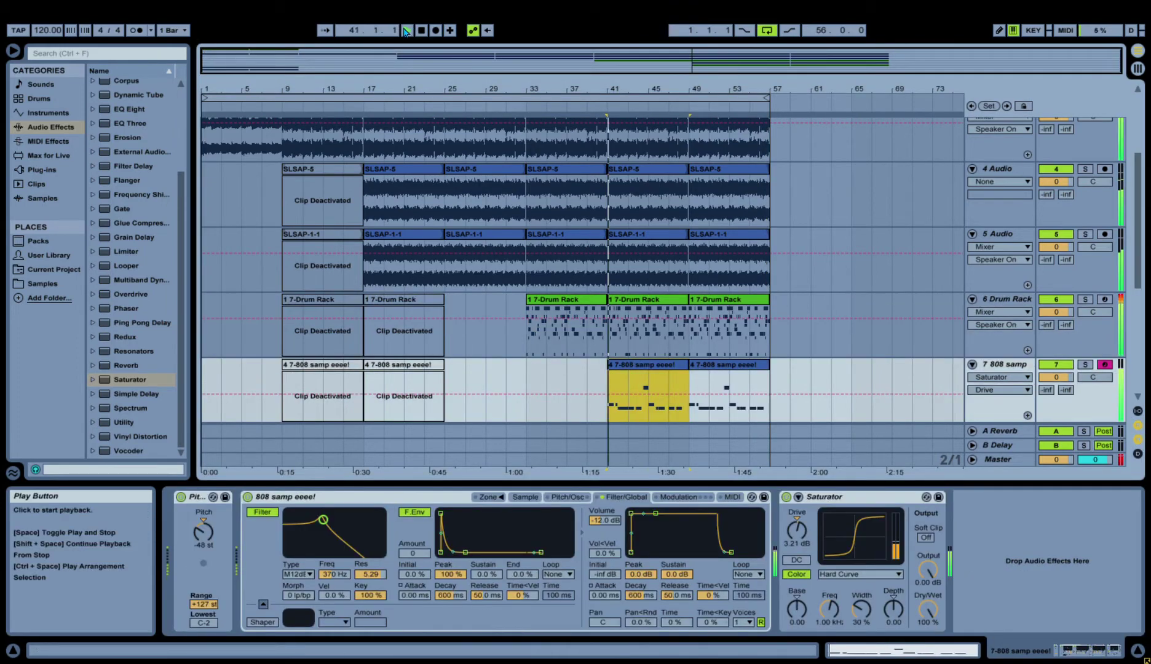
left_click(1002, 299)
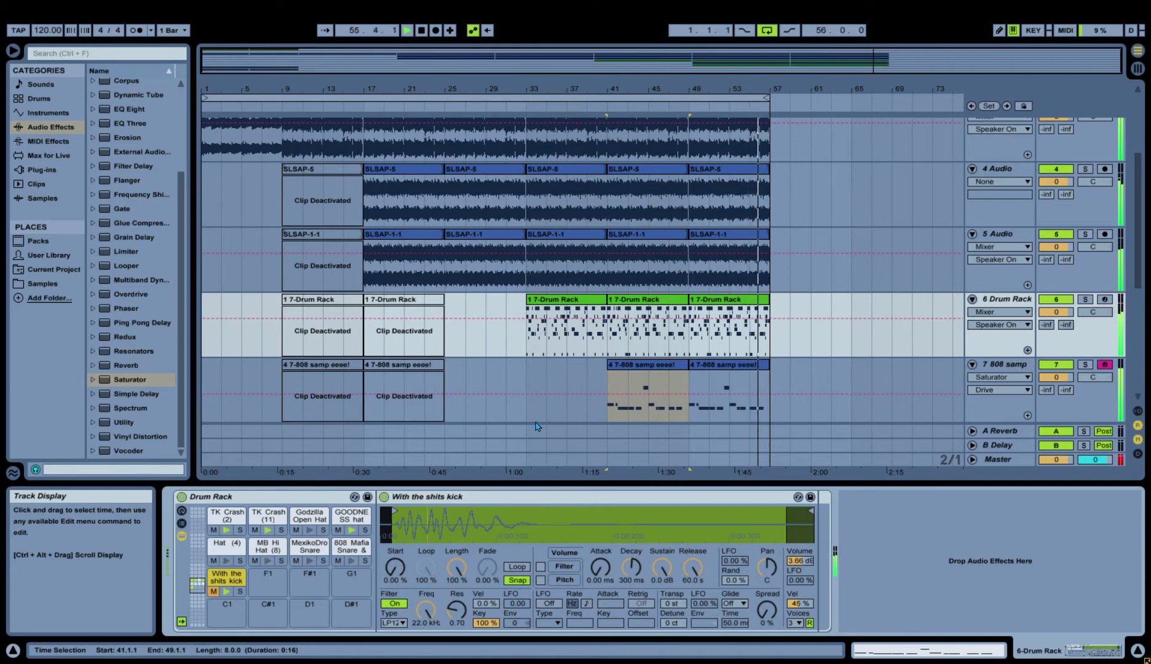
Restart playback at bar 41 and loop the range of the two active 808 clips, bars 41 to 57.
left_click(408, 32)
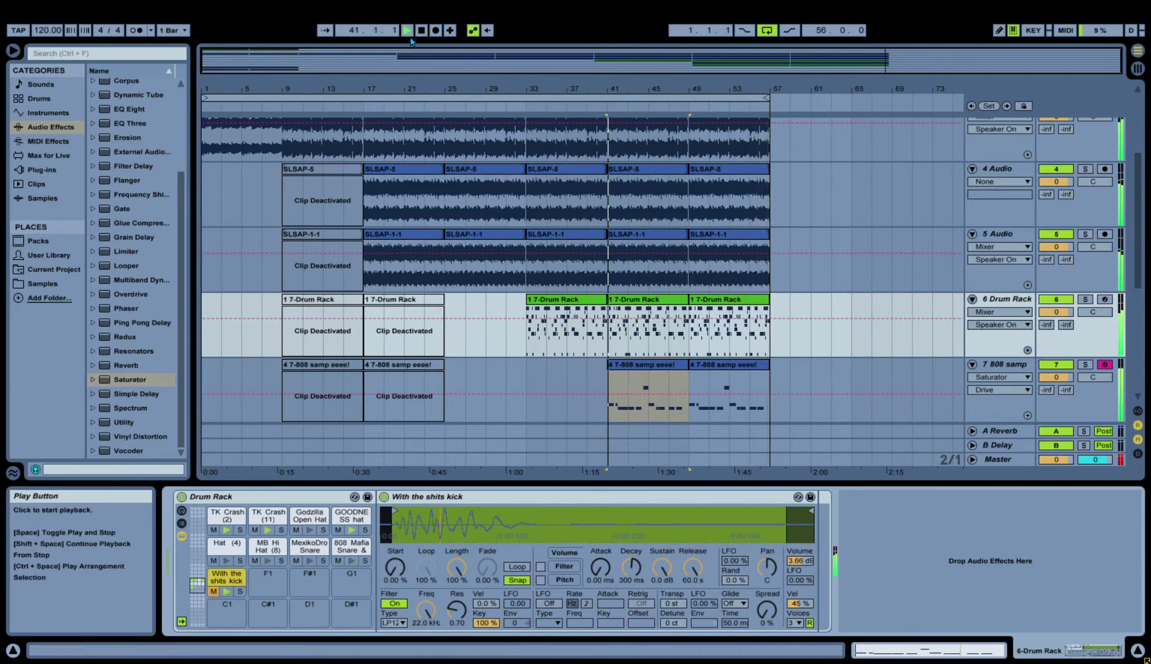
left_click(726, 372)
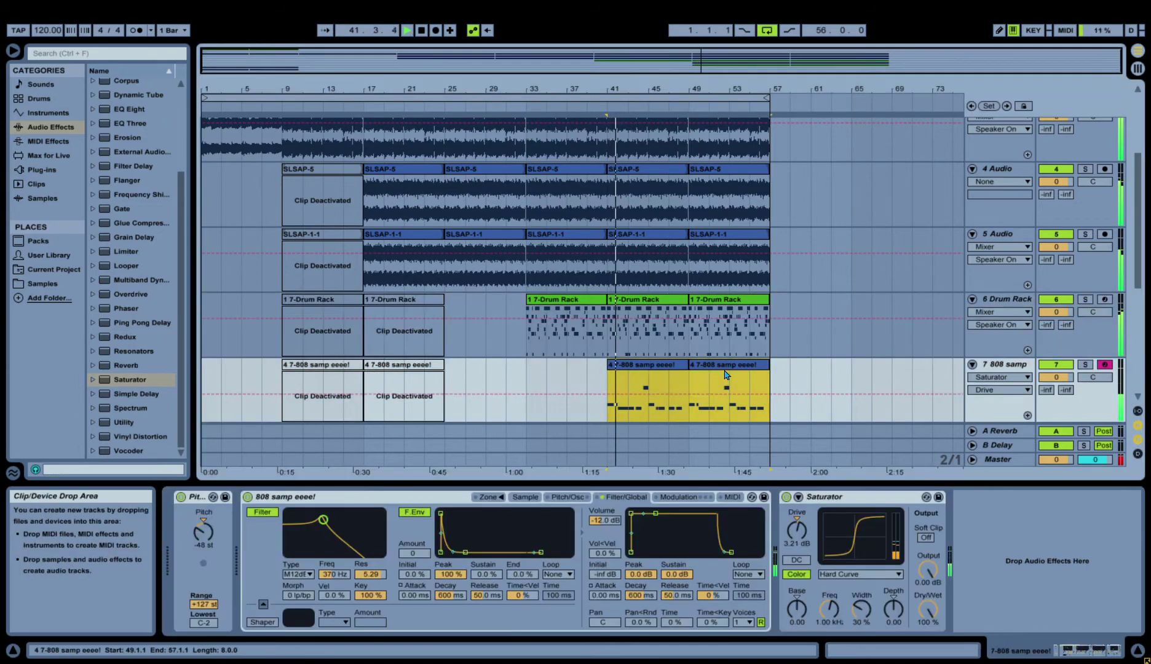
key("ctrl+l")
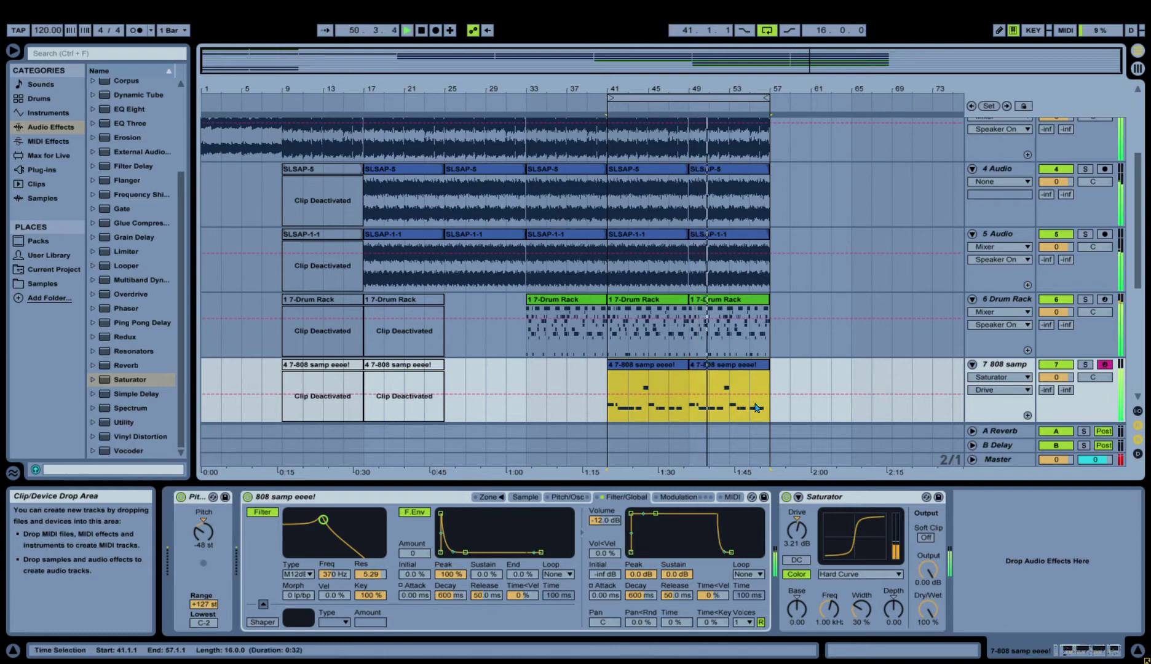
Set the Saturator to Sinoid Fold with 5.60 dB drive and the DC filter on, and lower the sampler filter to 285 Hz.
left_click(851, 573)
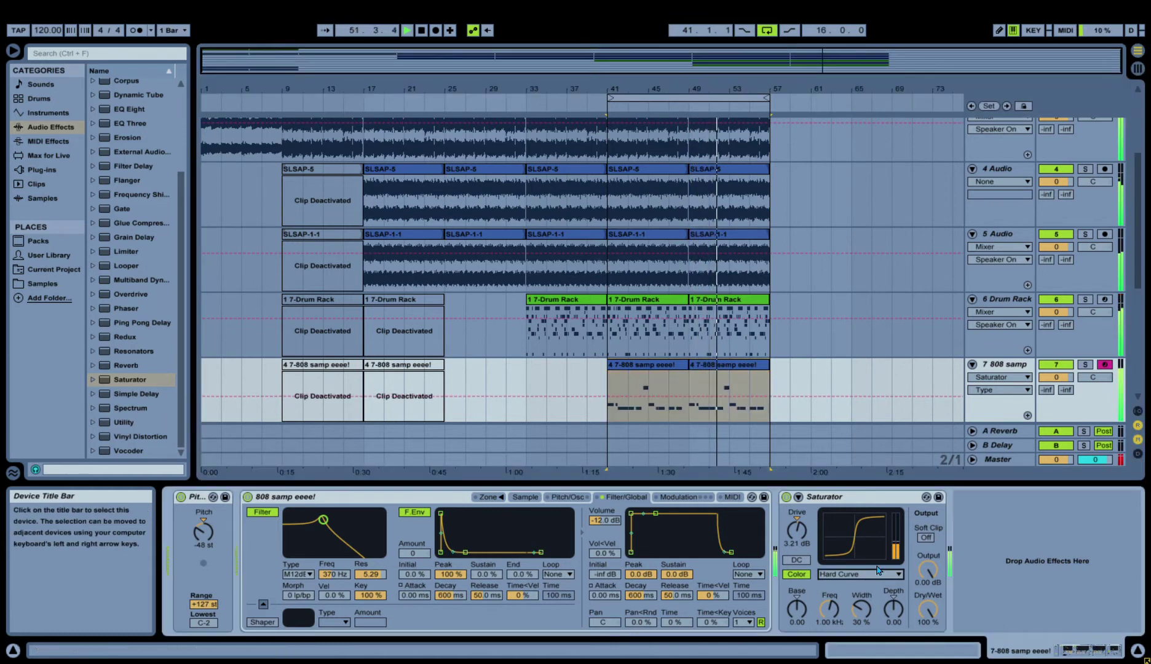
left_click(839, 544)
left_click_drag(803, 545, 802, 541)
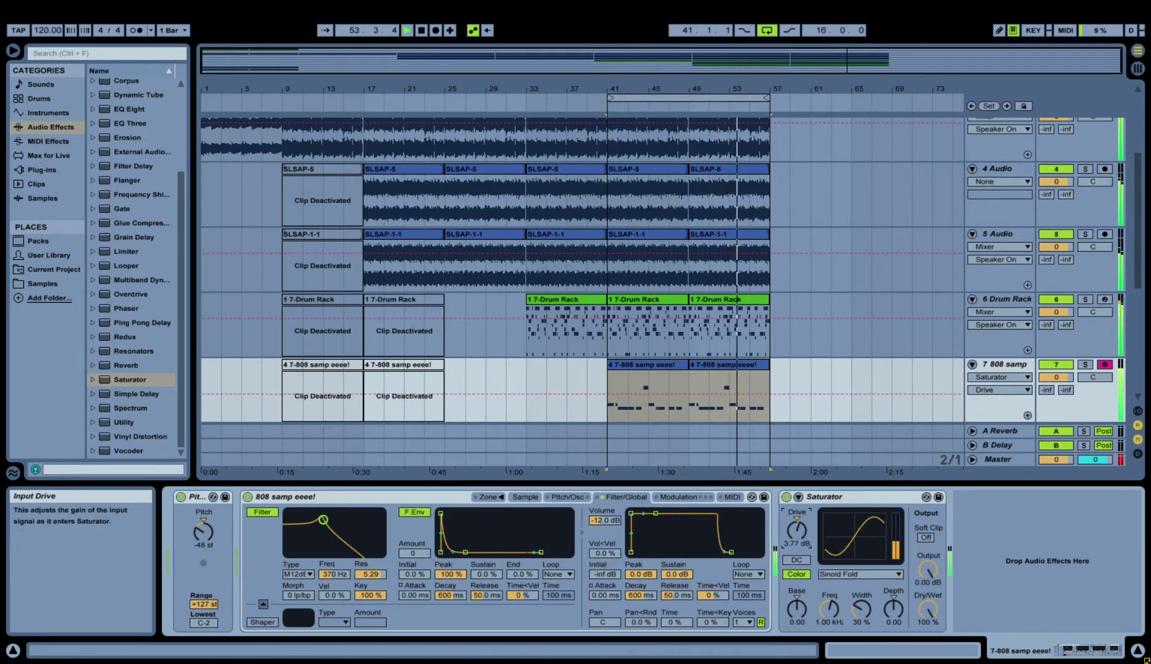
left_click(804, 561)
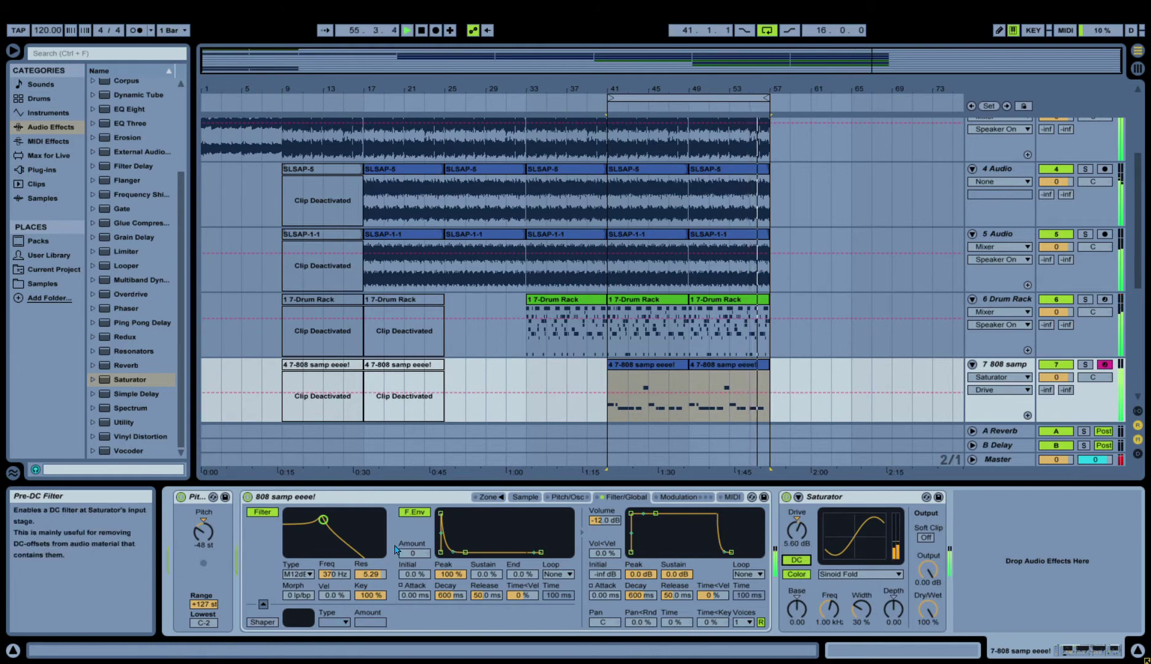
mouse_move(322, 519)
left_mouse_down()
mouse_move(310, 517)
mouse_move(319, 520)
left_mouse_up()
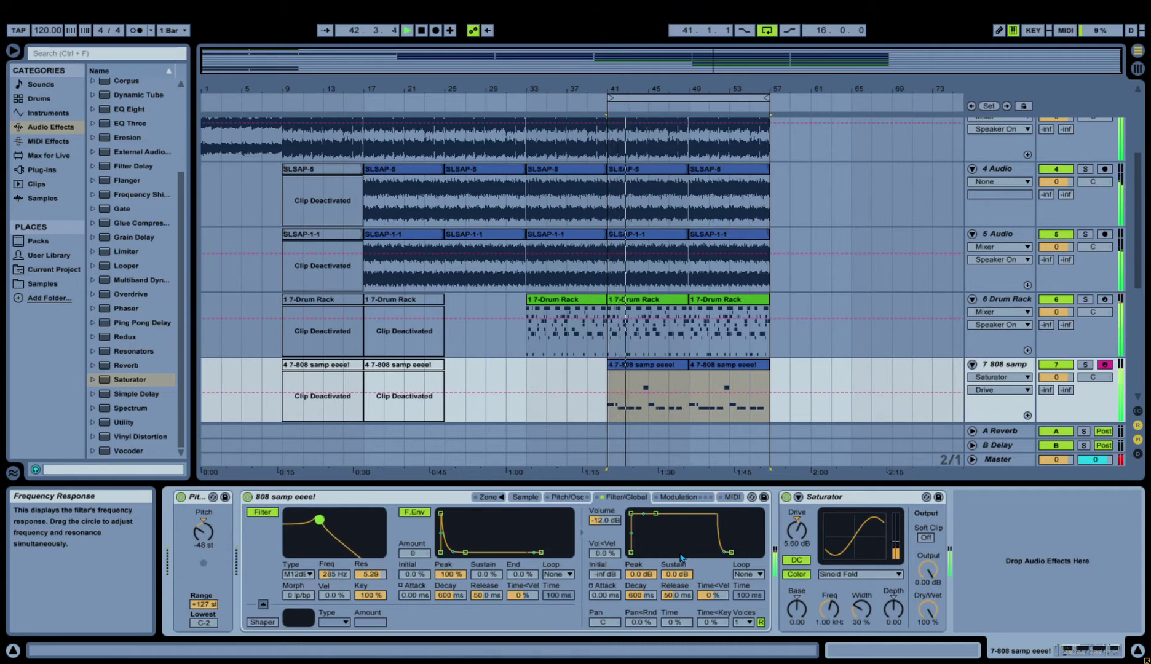
Set the Saturator's color frequency to 7.13 kHz and width to 51 %, comparing the DC filter off and on.
left_click(807, 564)
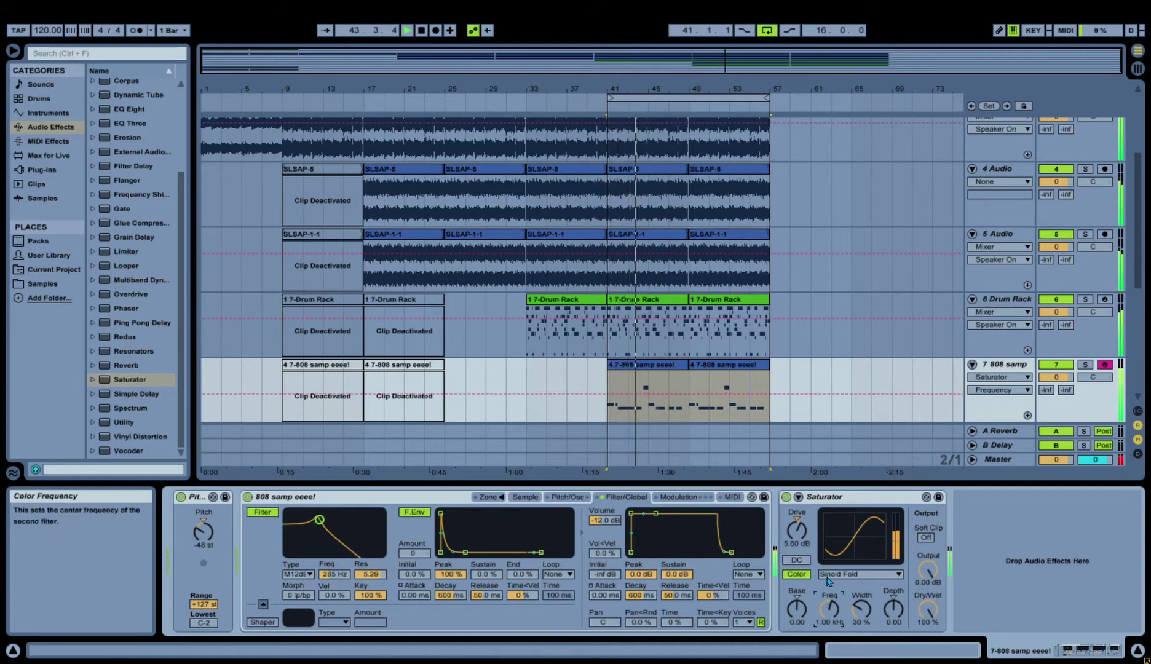
left_click_drag(829, 609, 861, 592)
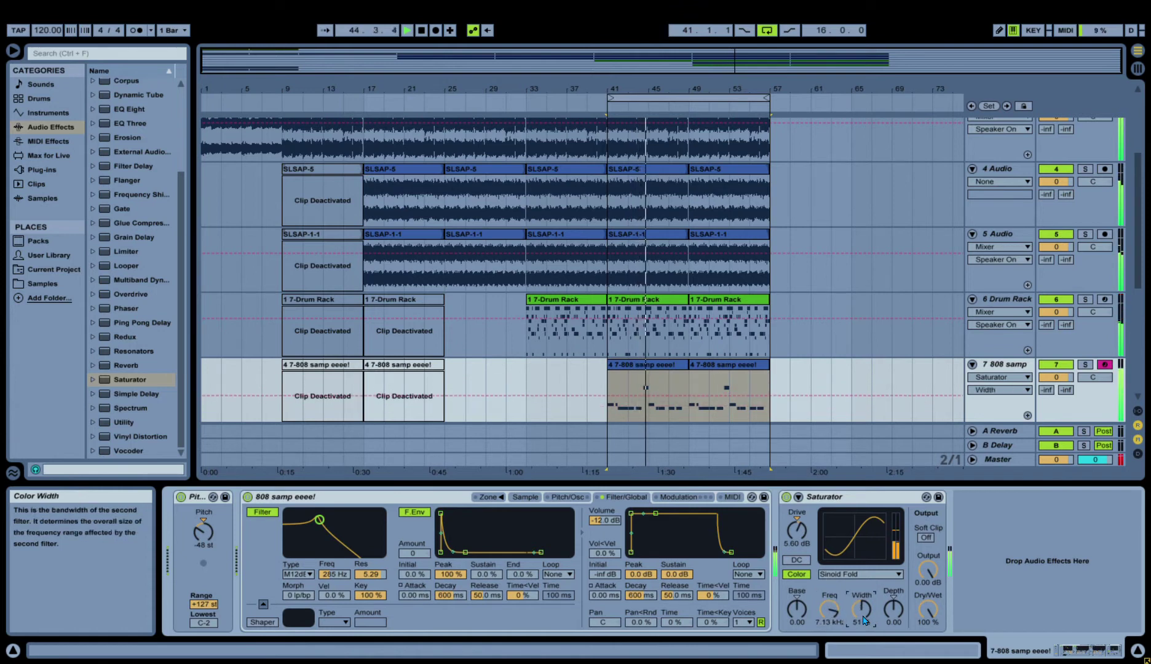
left_click(831, 574)
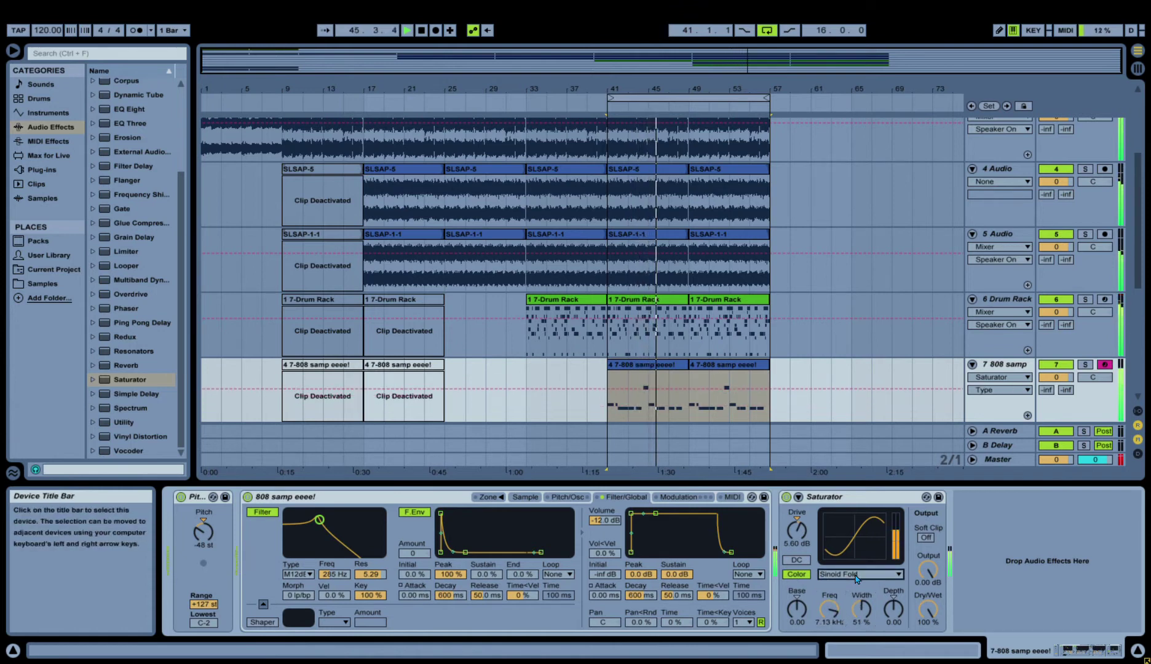
left_click(803, 563)
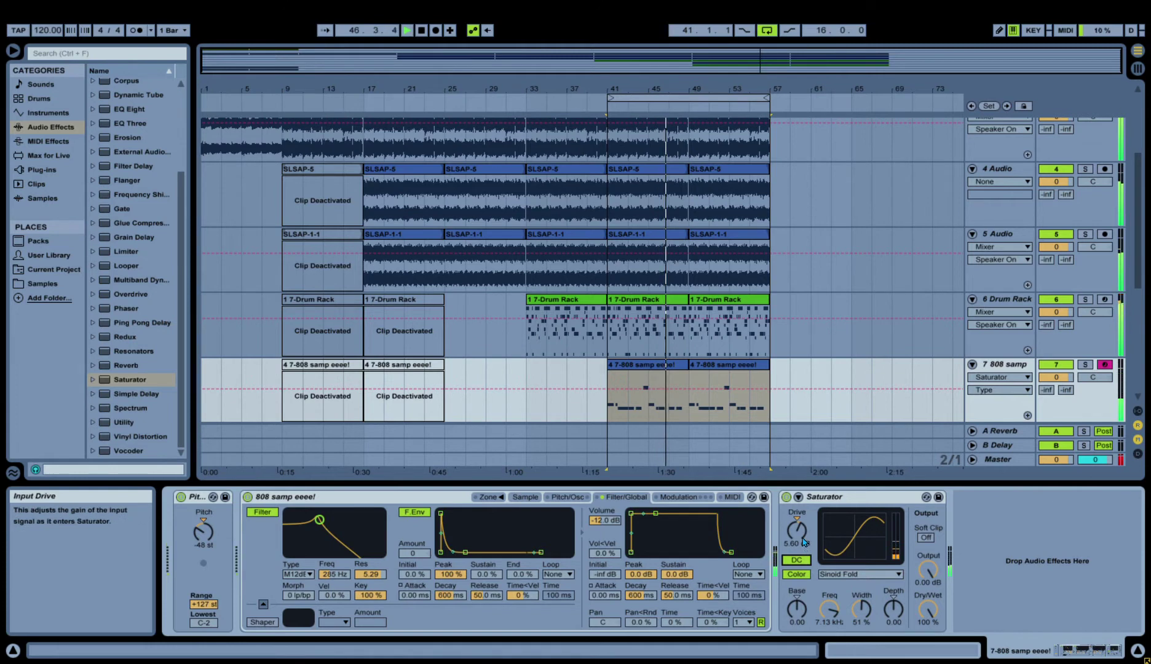
Try another Saturator drive, then a base of -3.20 with the sampler filter at 507 Hz and a resonance of 6.82.
left_click_drag(797, 530, 797, 549)
key("ctrl+z")
left_click_drag(797, 606, 797, 613)
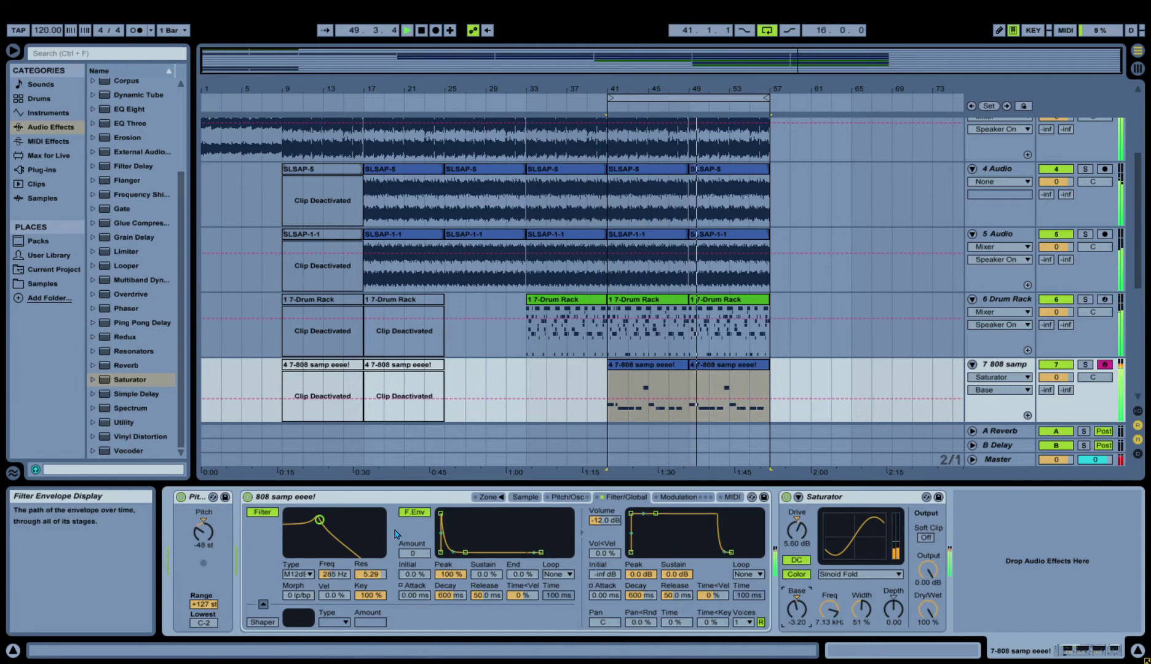
left_click_drag(320, 519, 328, 521)
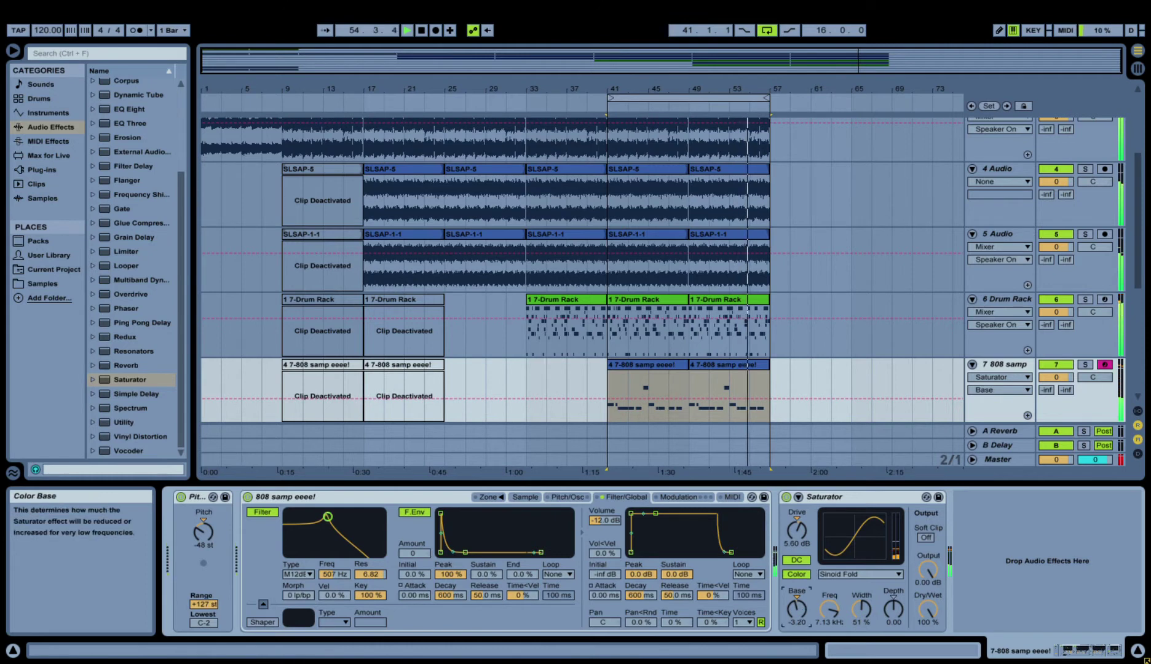
Try a Saturator base of -13.1 with the sampler filter at 152 Hz and a resonance of 6.00.
left_click_drag(798, 606, 804, 619)
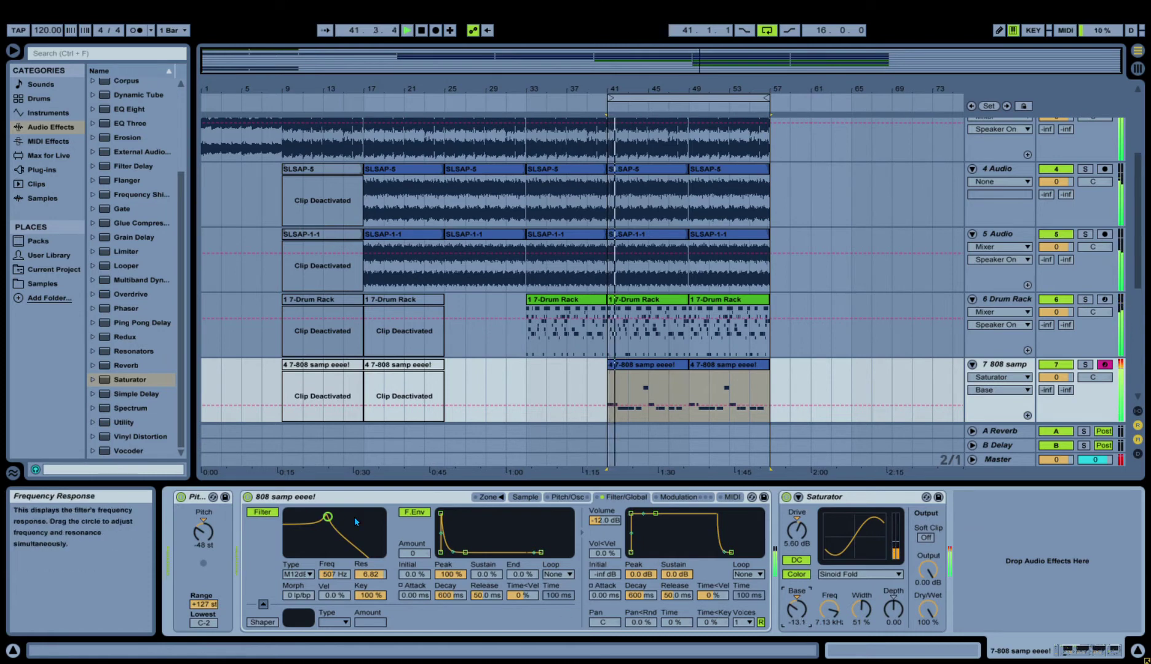
left_click_drag(327, 517, 318, 516)
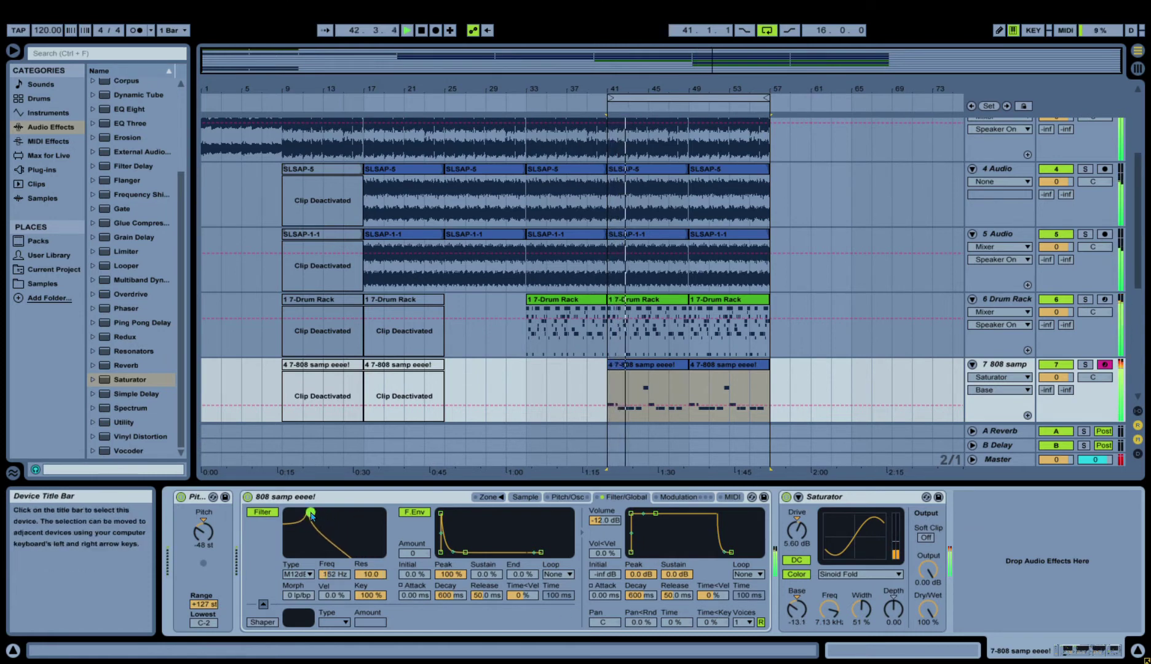
left_click_drag(311, 515, 319, 527)
key("ctrl+z")
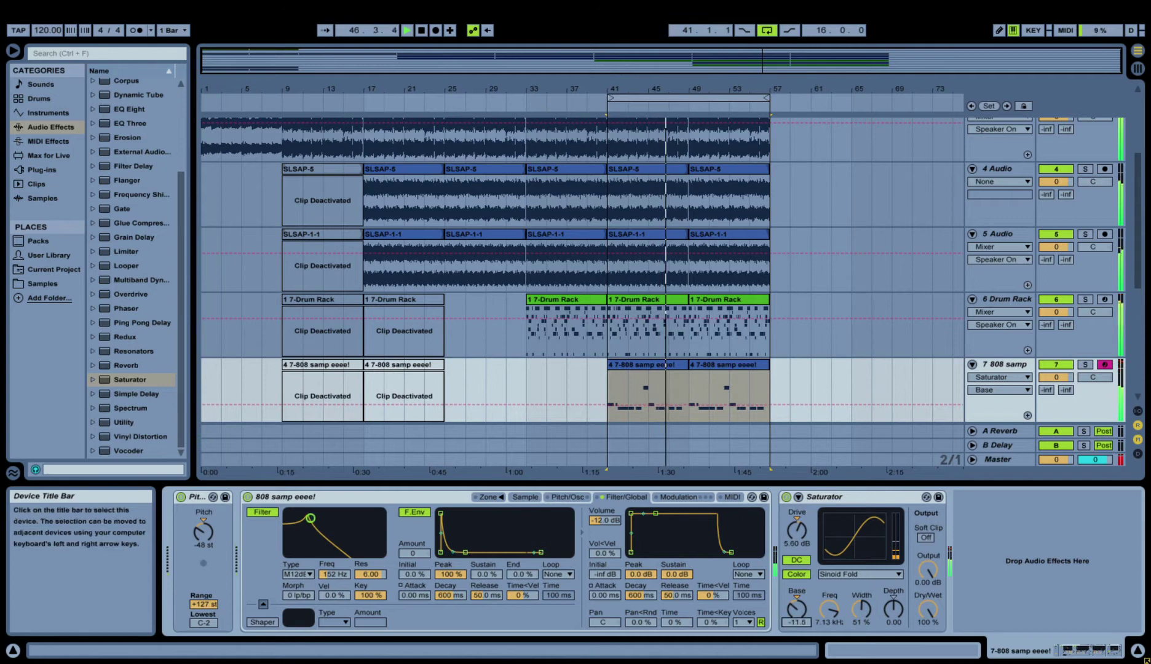
Compare several Saturator base amounts while the loop plays and settle on a base of -2.30.
left_click_drag(798, 626, 796, 622)
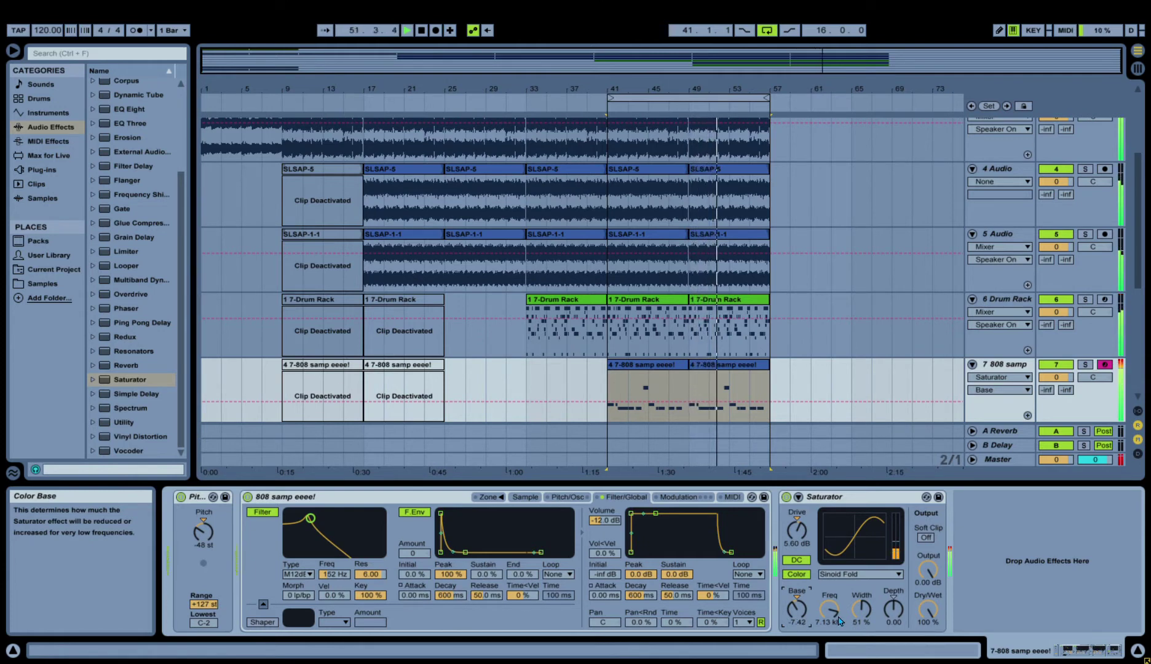
left_click_drag(796, 622, 797, 636)
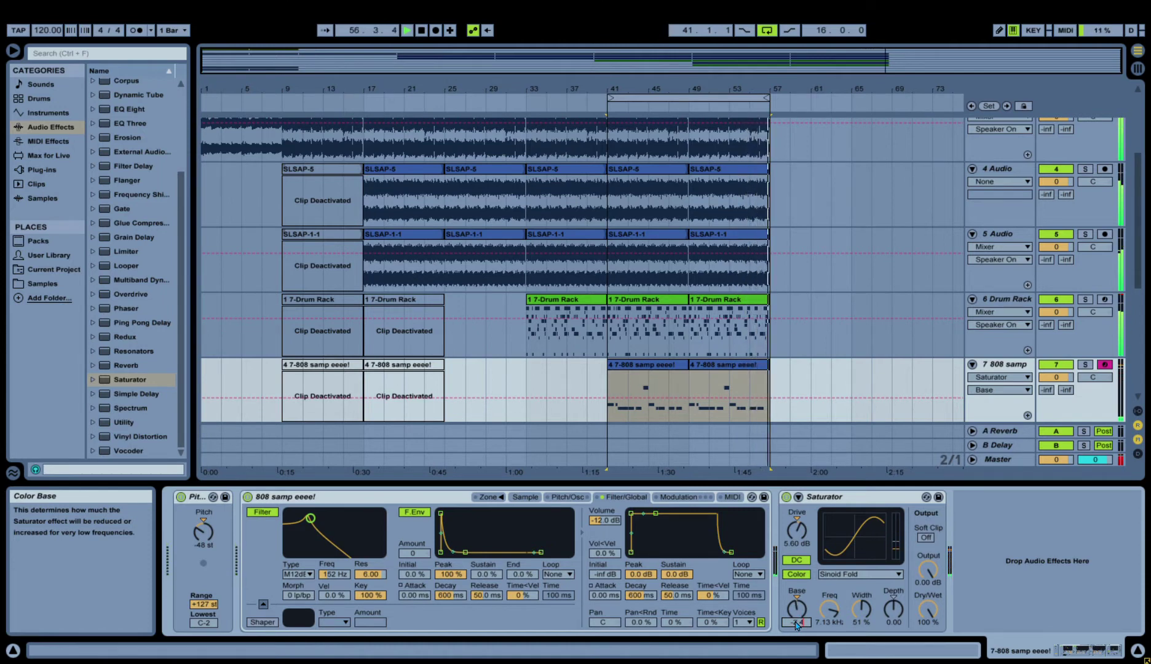
type("-2.29")
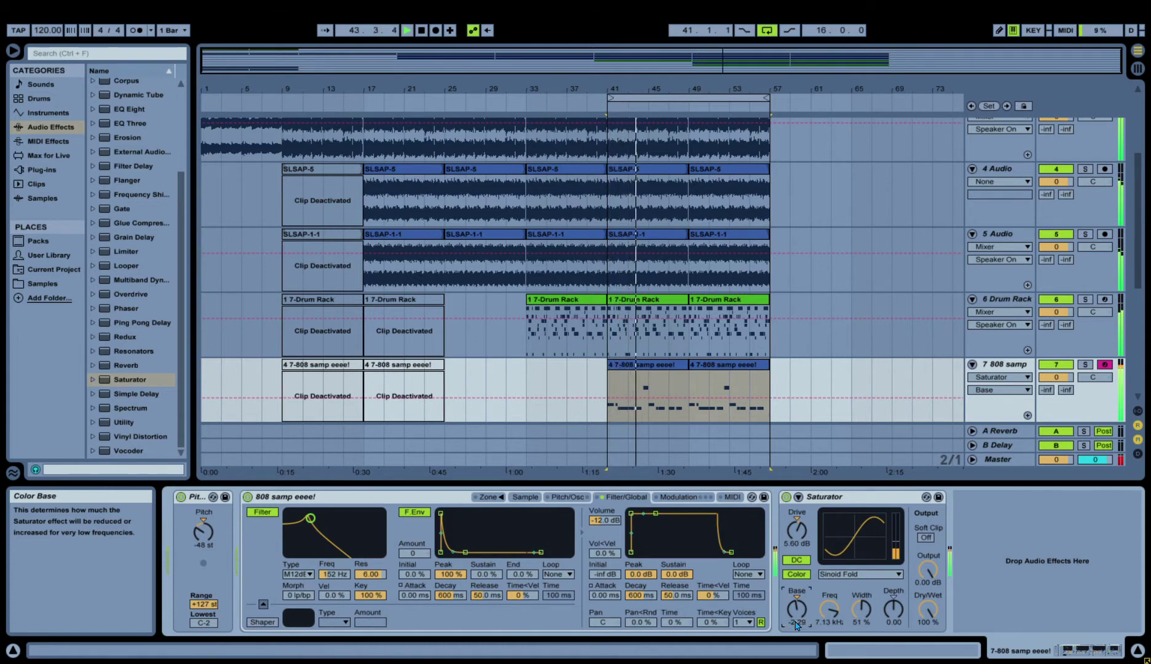
type("-")
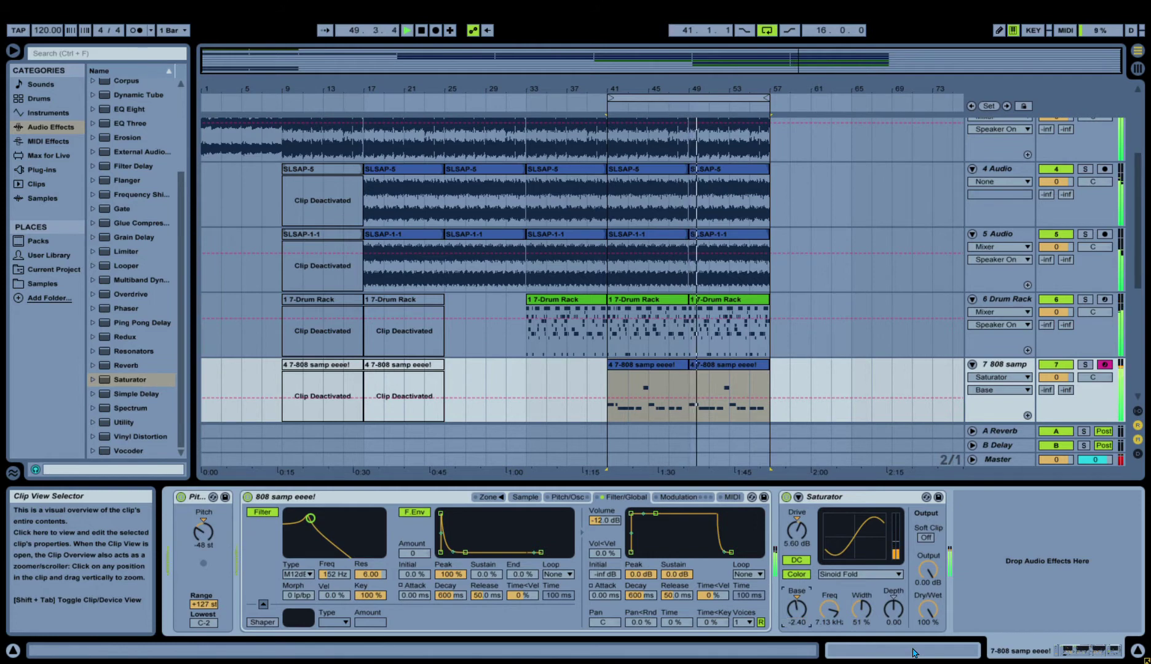
key("Return")
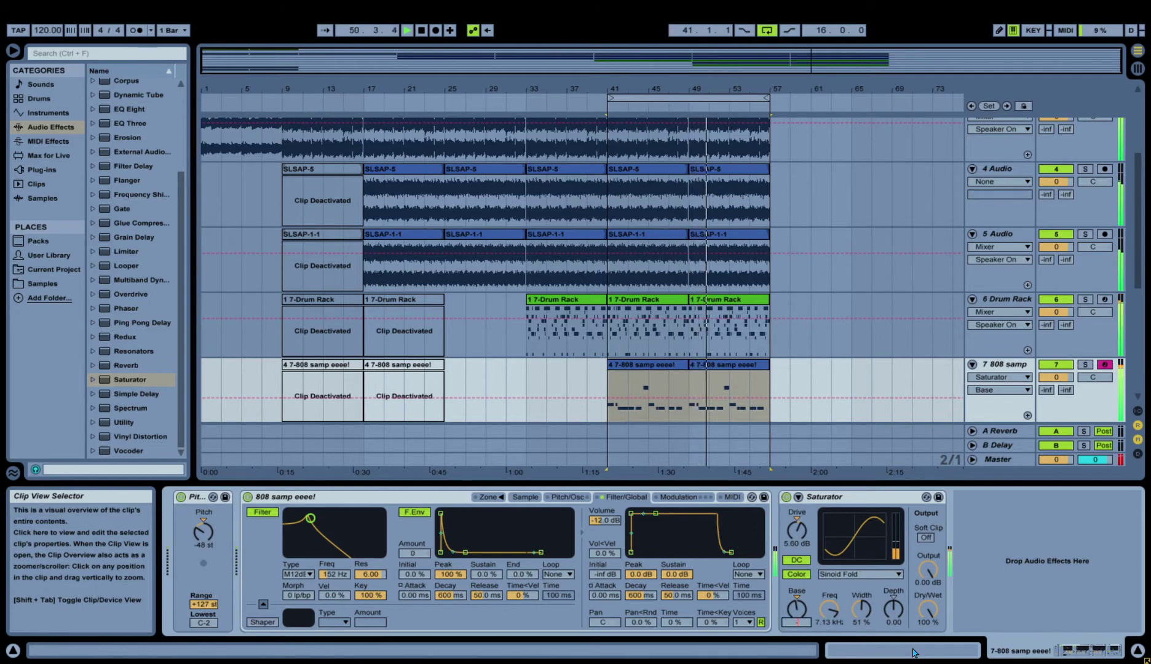
type("-2.3")
key("Return")
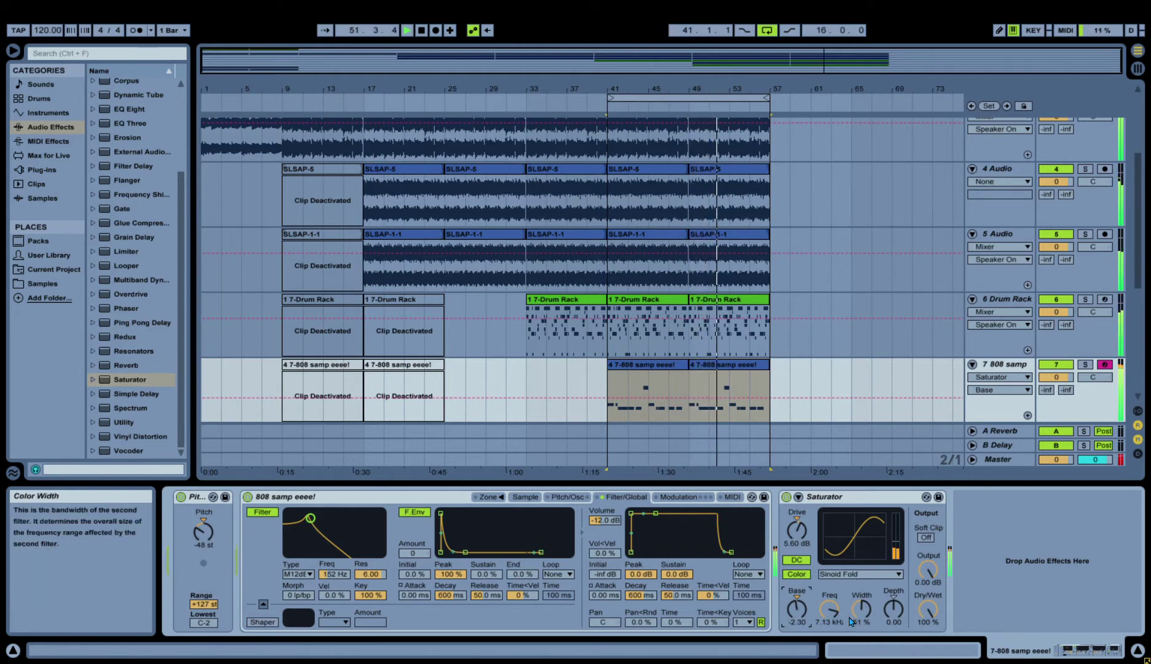
Set the Saturator's color width to 56 % and the sampler filter to 111 Hz with a resonance of 3.84.
left_click_drag(861, 609, 862, 605)
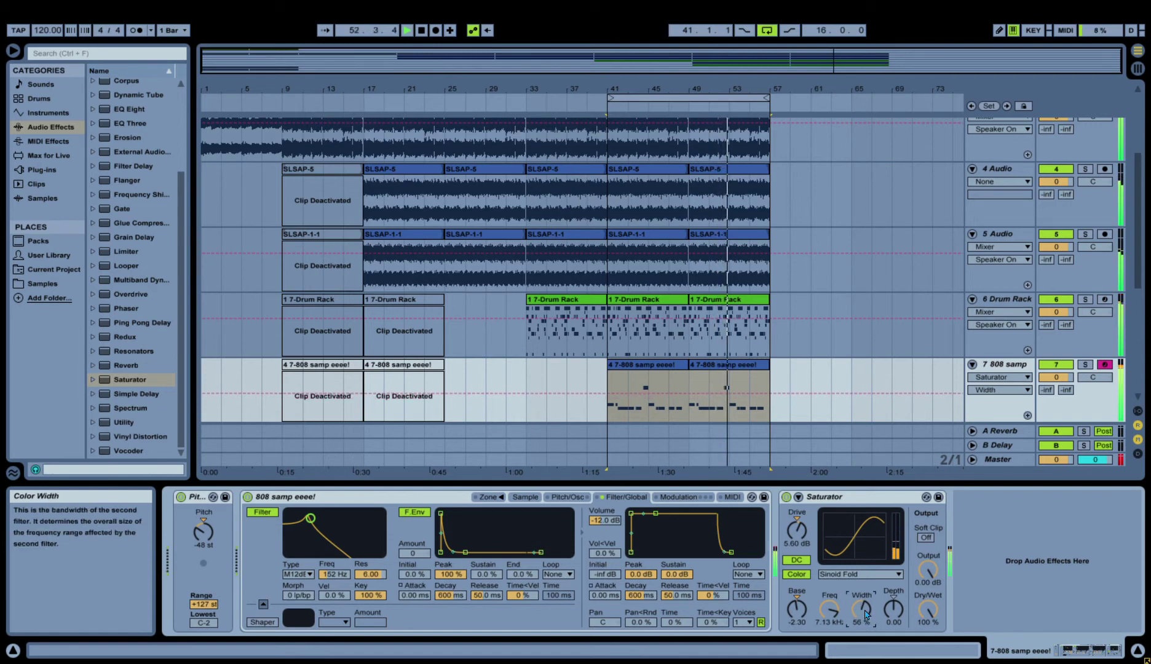
left_click_drag(311, 518, 306, 523)
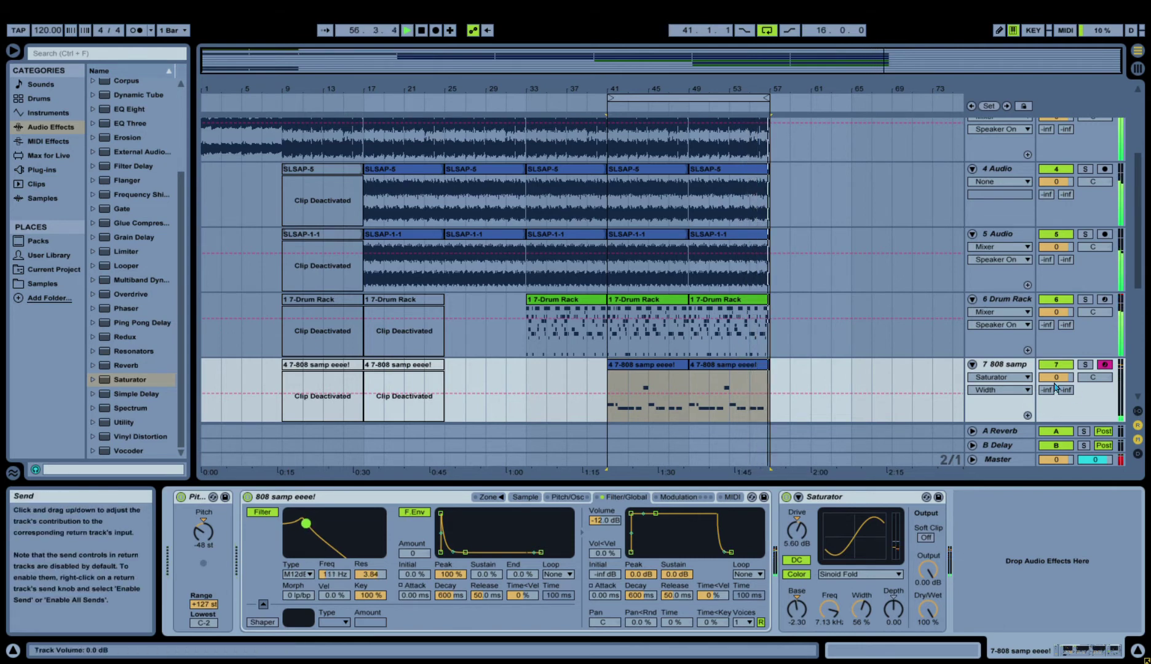
Lower the 7 808 samp track's volume to -3.0 dB and save the set.
left_click_drag(1056, 376, 1059, 390)
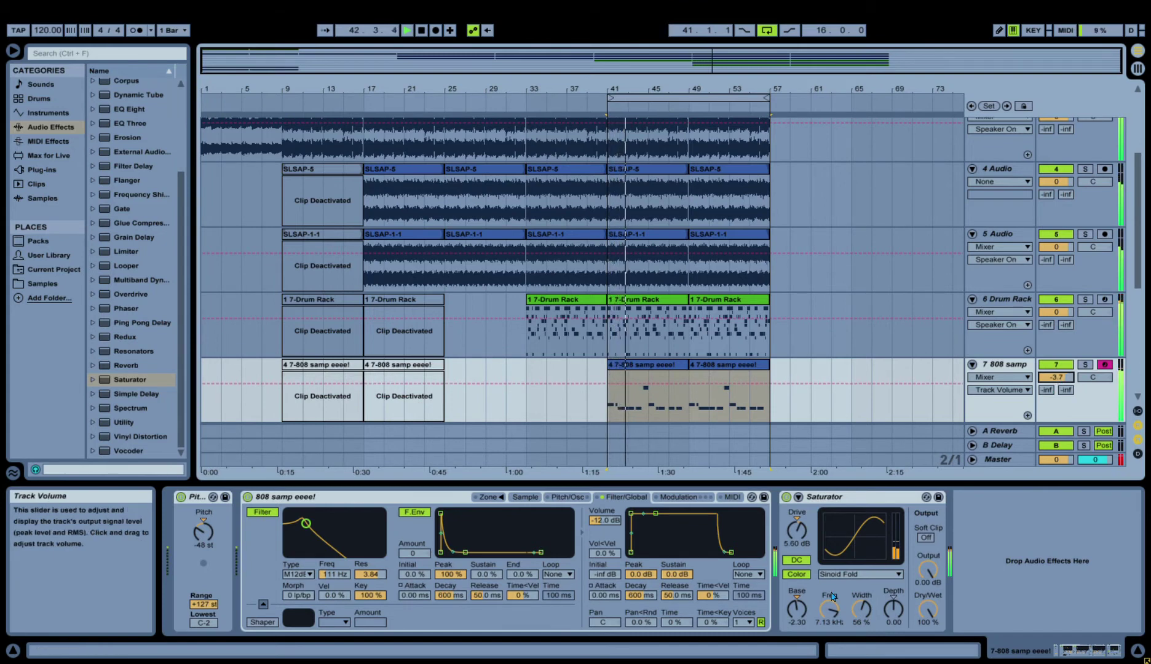
left_click_drag(1059, 379, 1060, 380)
key("ctrl+s")
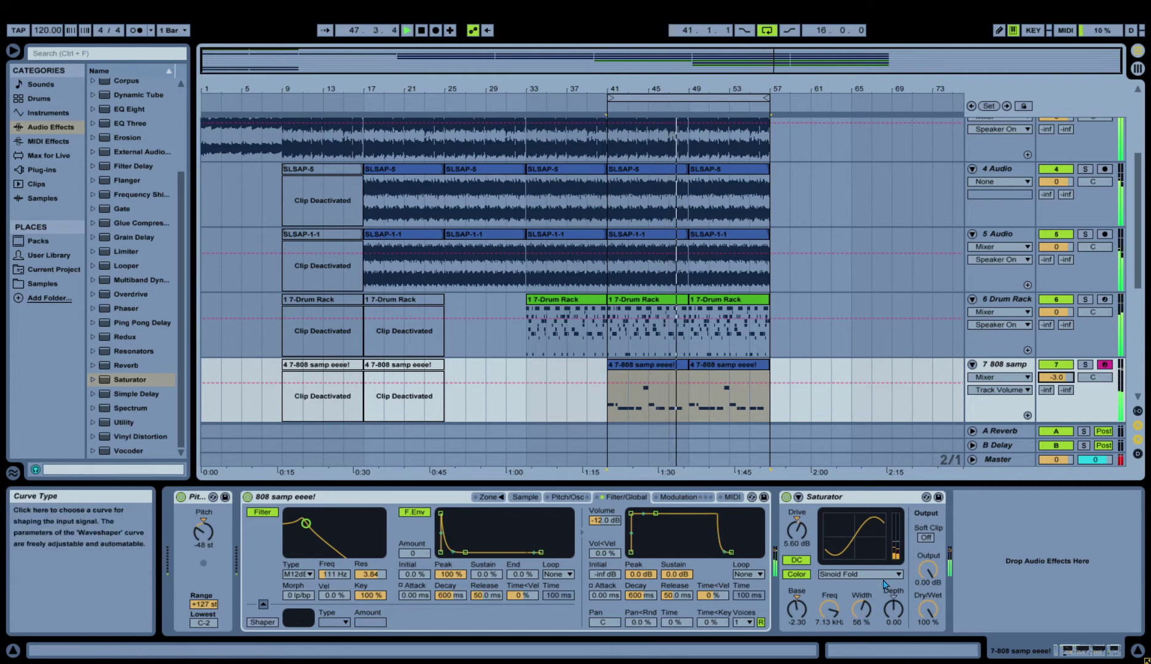
Switch the Saturator to Hard Curve and open the sampler filter to 411 Hz with a resonance of 7.75.
left_click(880, 558)
key("Up")
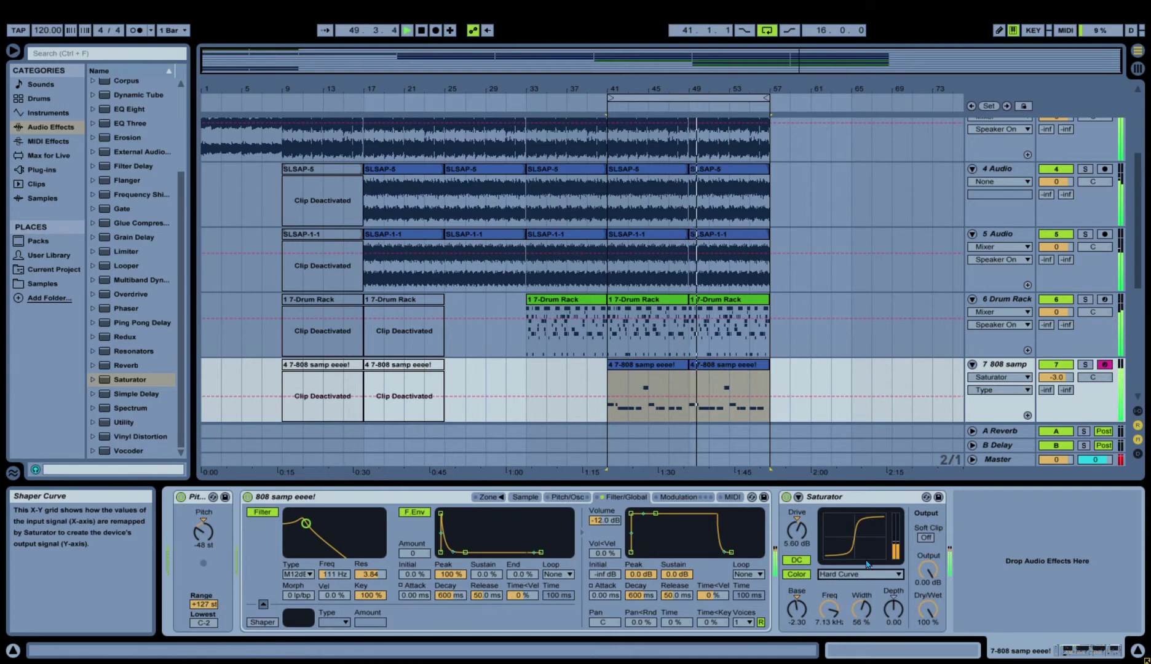
left_click_drag(306, 524, 326, 515)
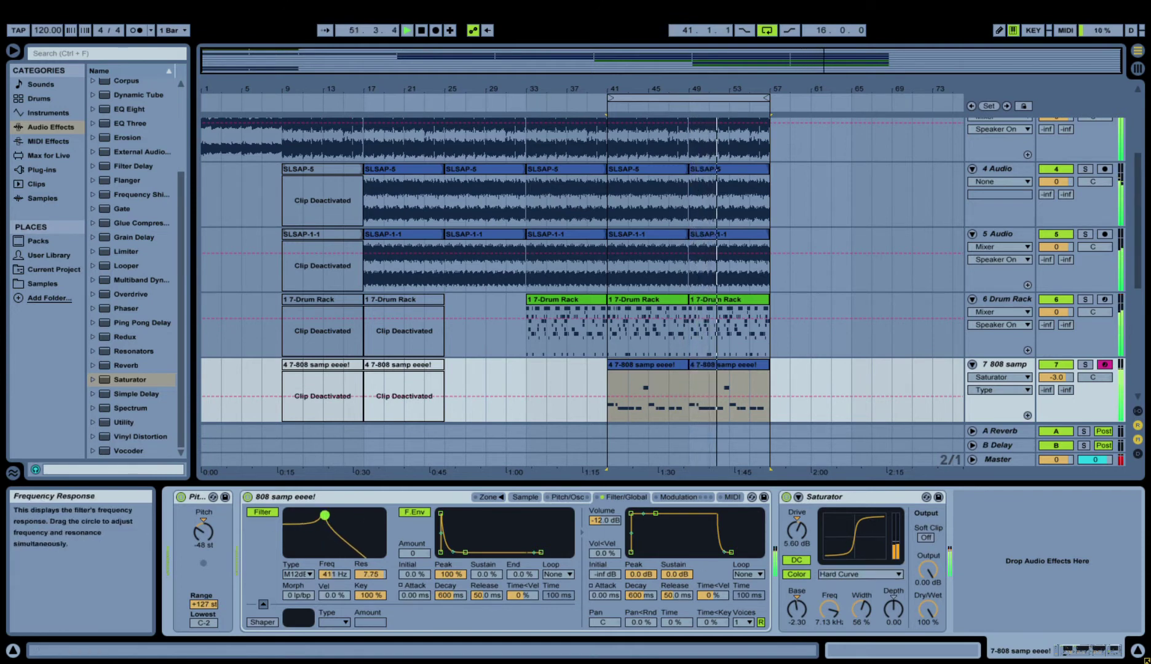
Set the 7 808 samp track's volume to 0 dB and the Saturator's base to 0.00.
left_click_drag(1065, 377, 1068, 386)
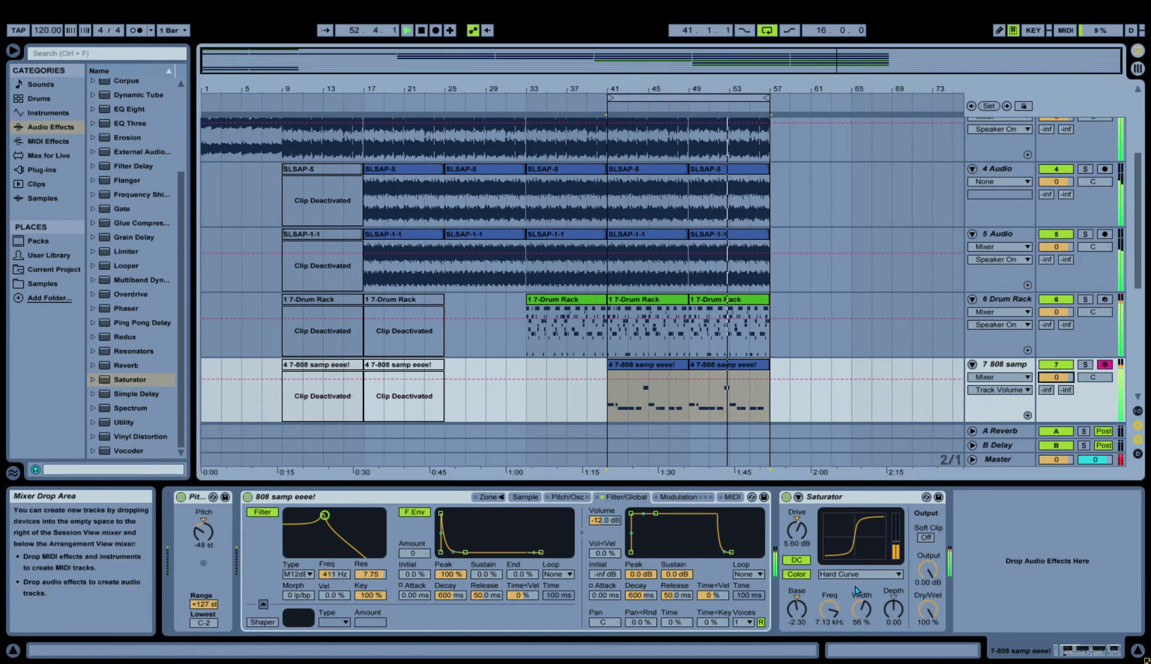
left_click(807, 621)
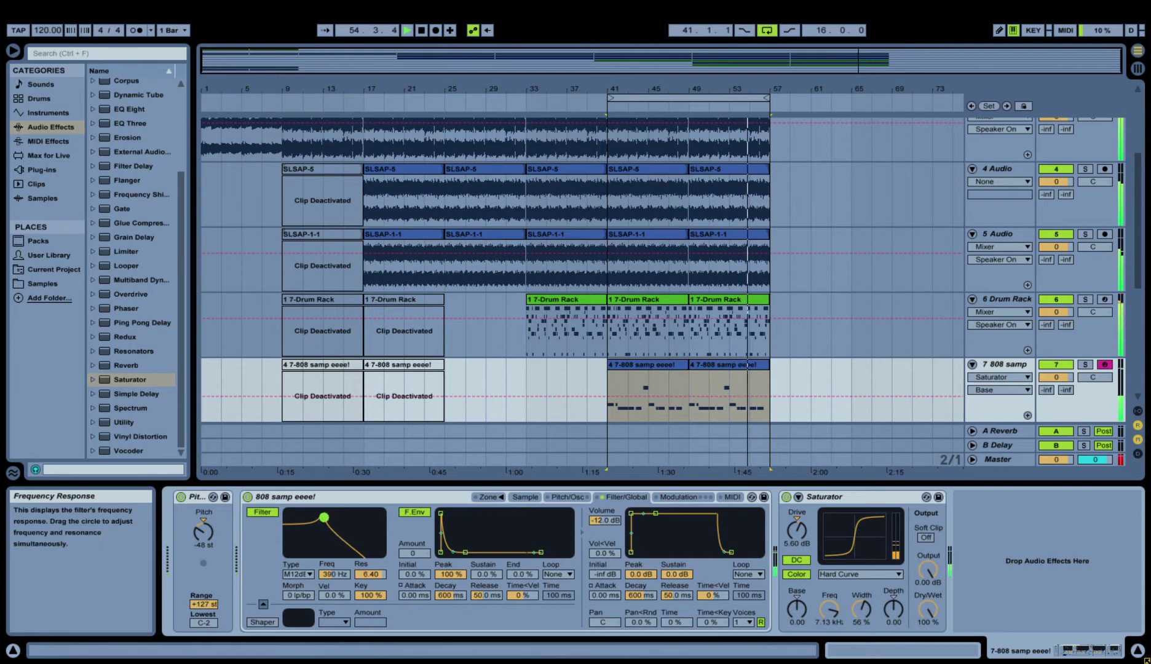
Open the sampler filter to 1.00 kHz with a resonance of 7.27 and turn off the Saturator's DC filter.
mouse_move(325, 516)
left_mouse_down()
mouse_move(341, 521)
mouse_move(337, 512)
left_mouse_up()
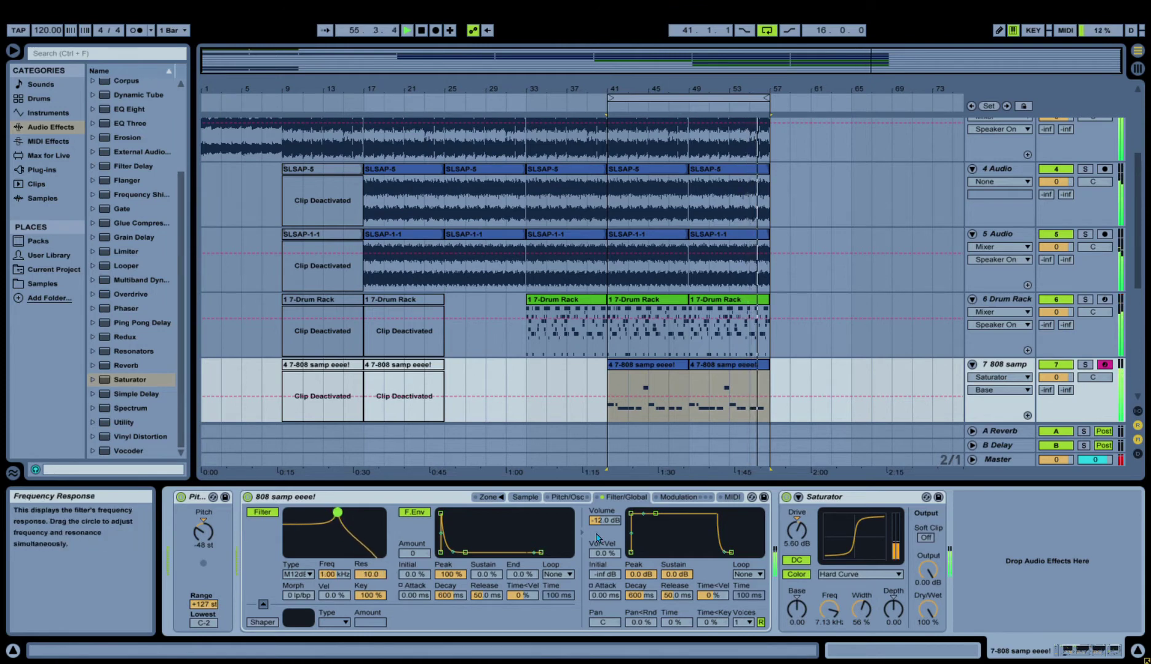
left_click(799, 560)
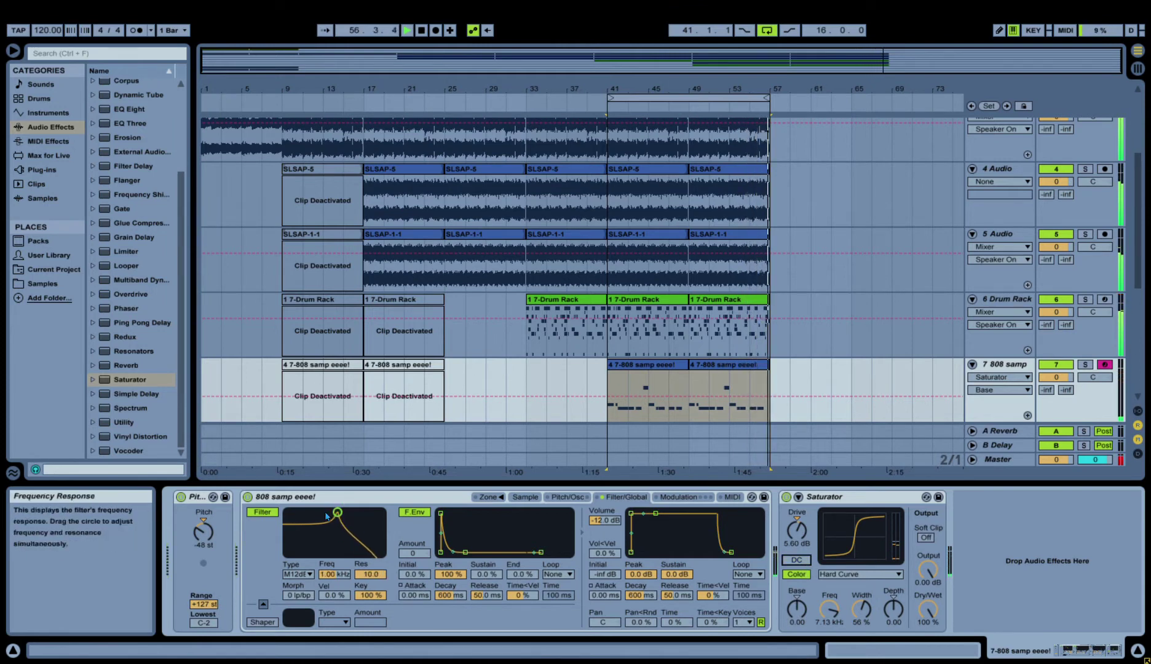
mouse_move(339, 513)
left_mouse_down()
mouse_move(313, 512)
mouse_move(318, 526)
mouse_move(337, 515)
left_mouse_up()
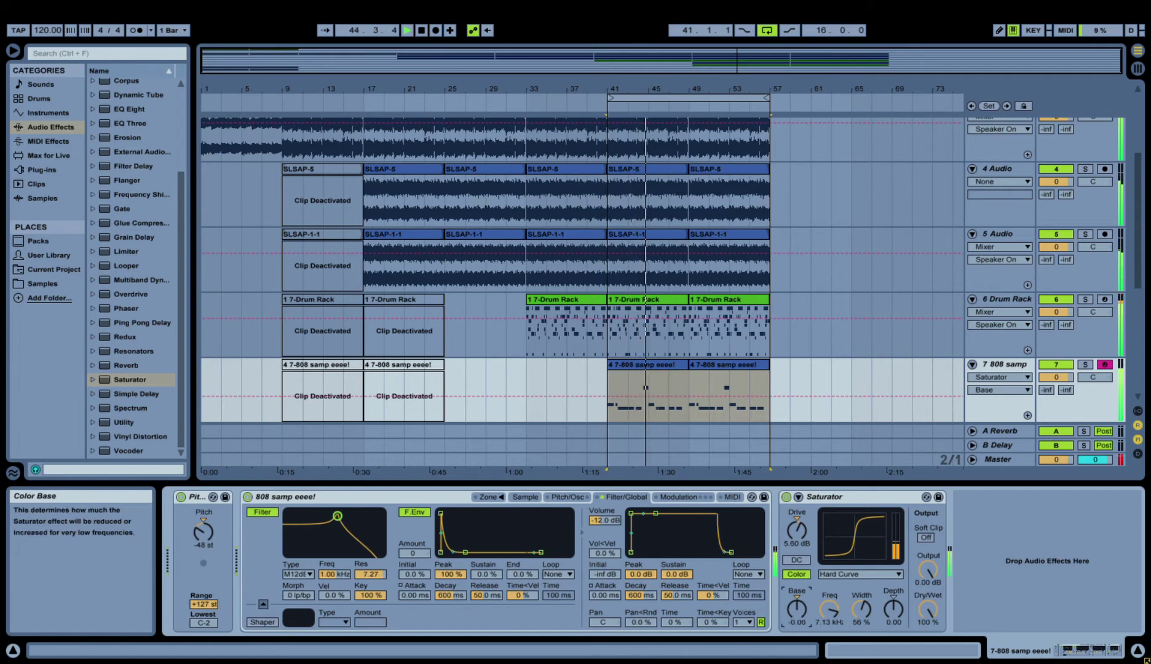
Try a Saturator base of -1.14, return it to 0.00, and set the sampler filter to 2.20 kHz with a resonance of 10.0.
left_click_drag(802, 610, 811, 618)
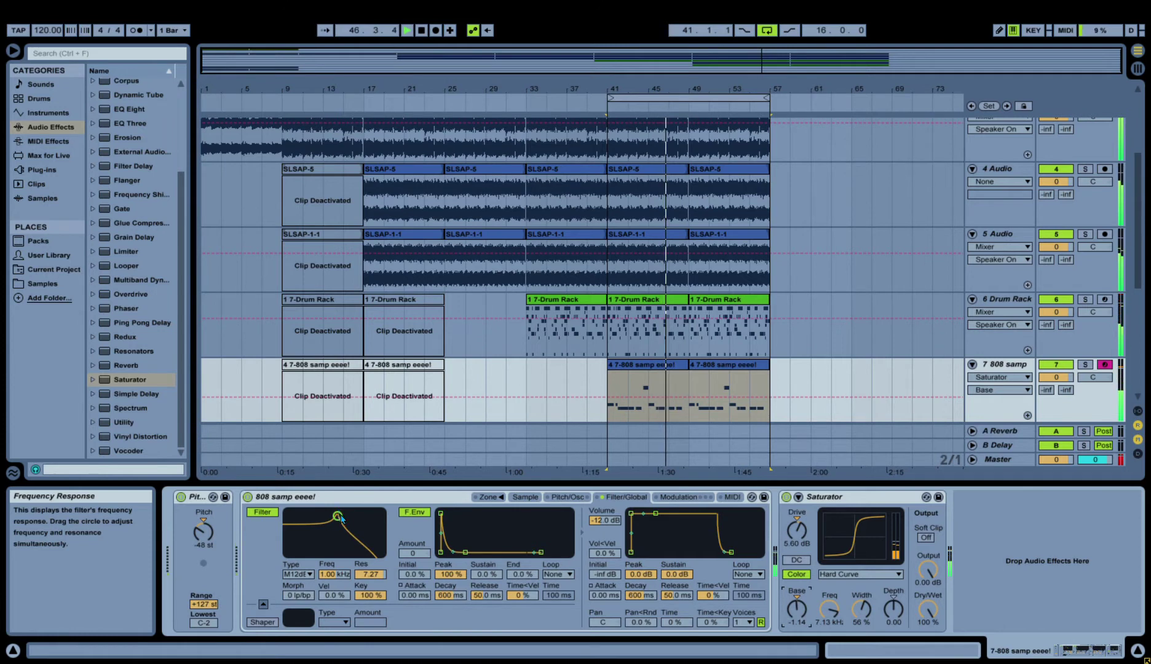
left_click_drag(337, 516, 348, 511)
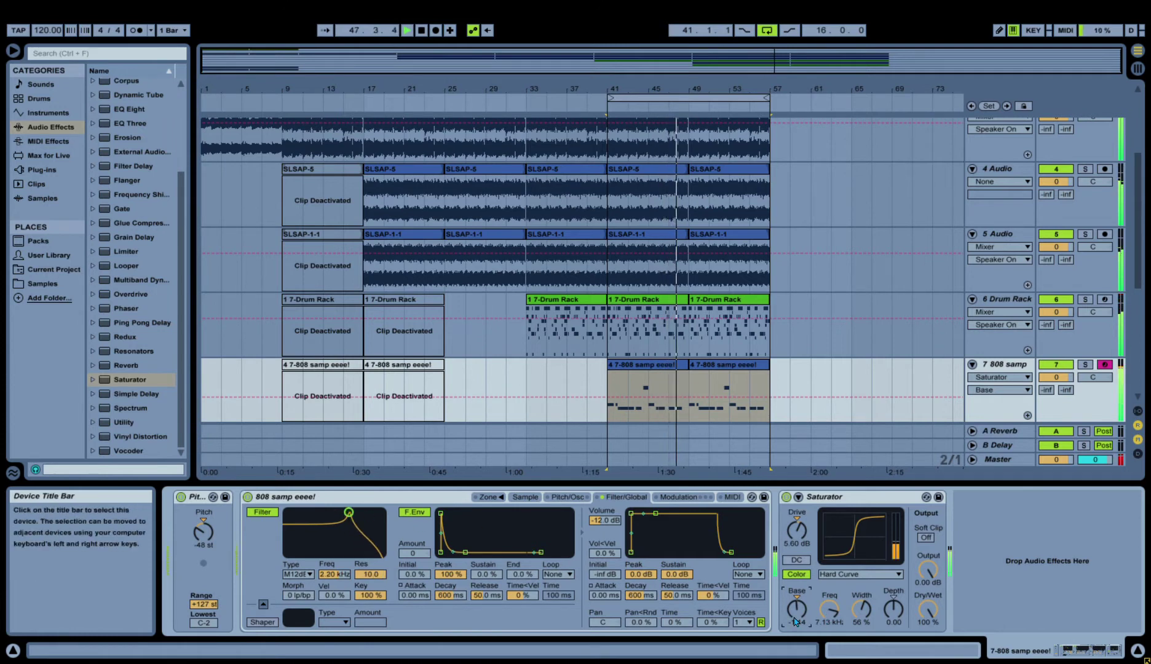
left_click_drag(795, 625, 795, 618)
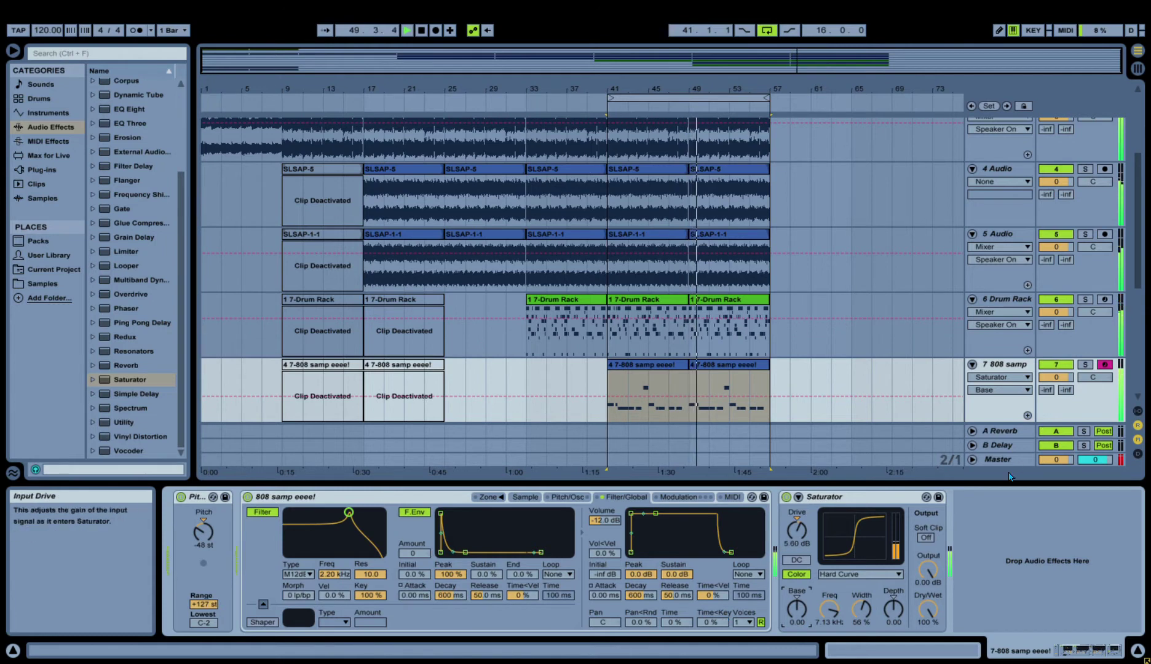
Try a Pitch transposition of -36 st on the 808 and return it to -48 st.
left_click(209, 547)
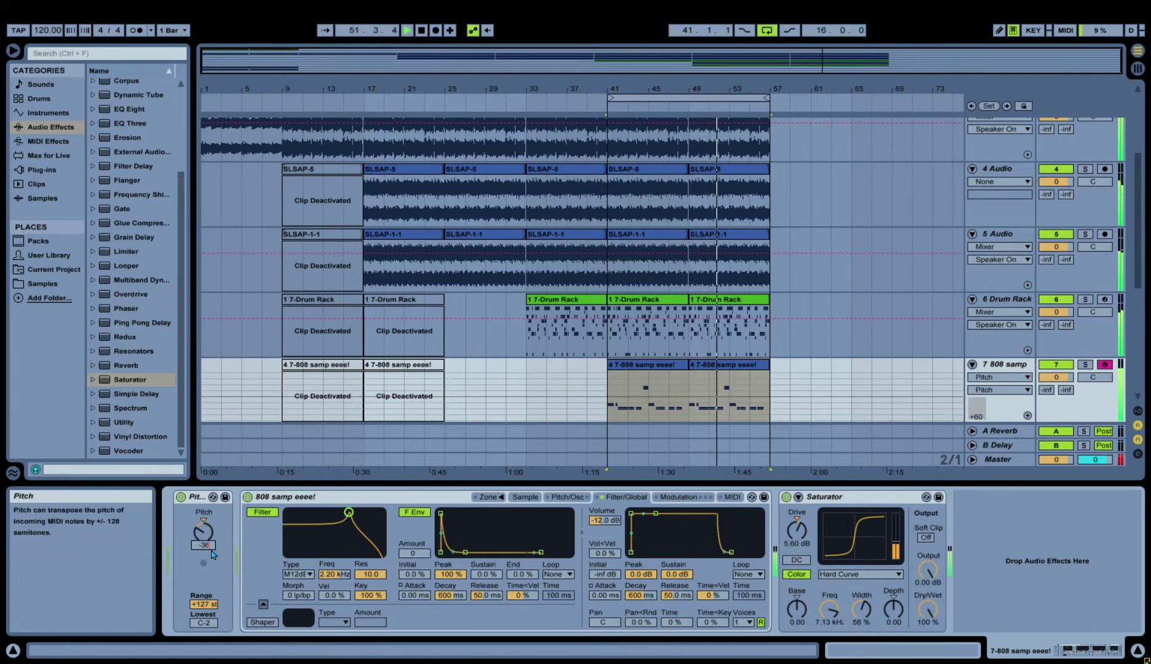
key("Return")
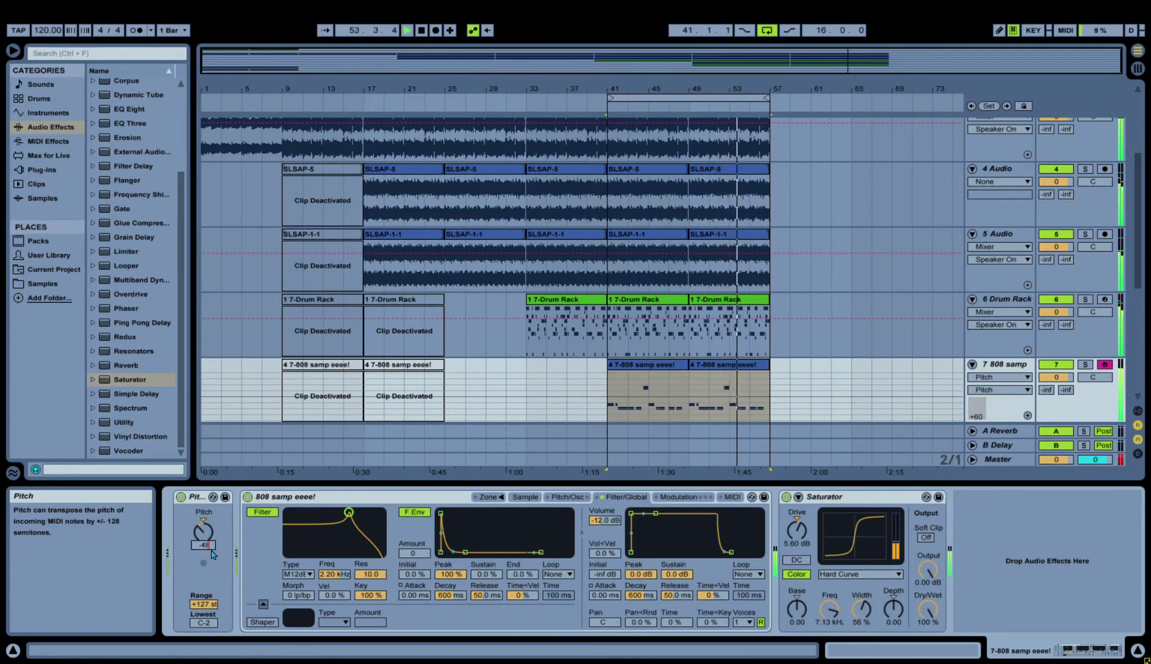
key("Return")
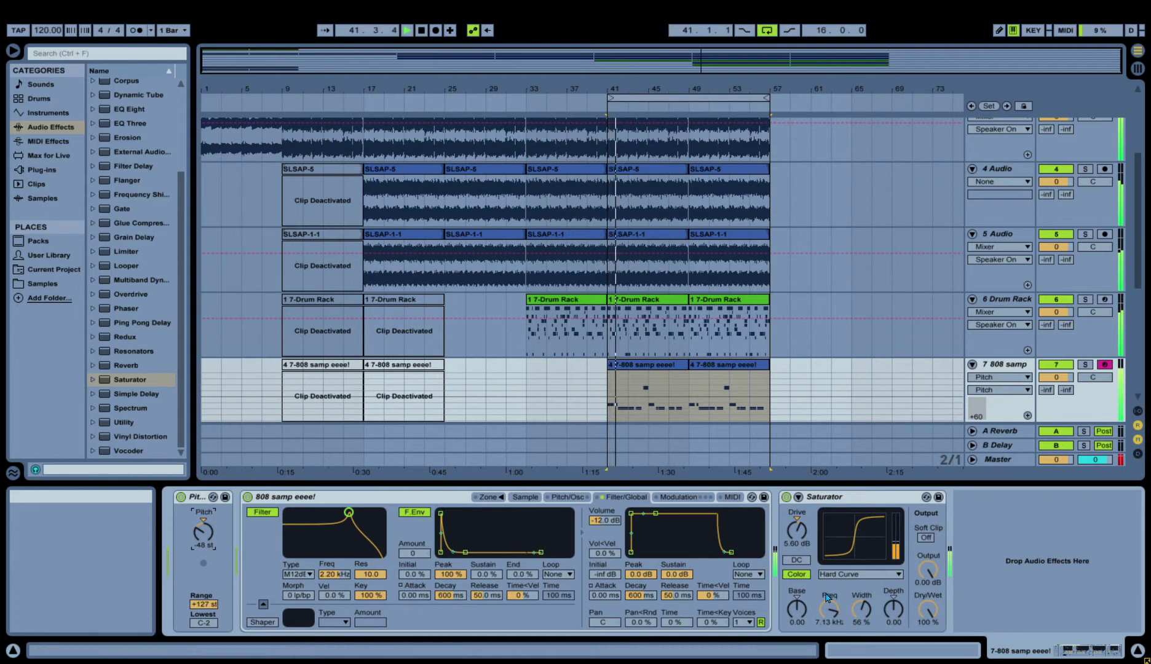
Add an Auto Filter and a Limiter after the Saturator in the 808 track's device chain.
scroll(147, 107, "up", 4)
double_click(150, 114)
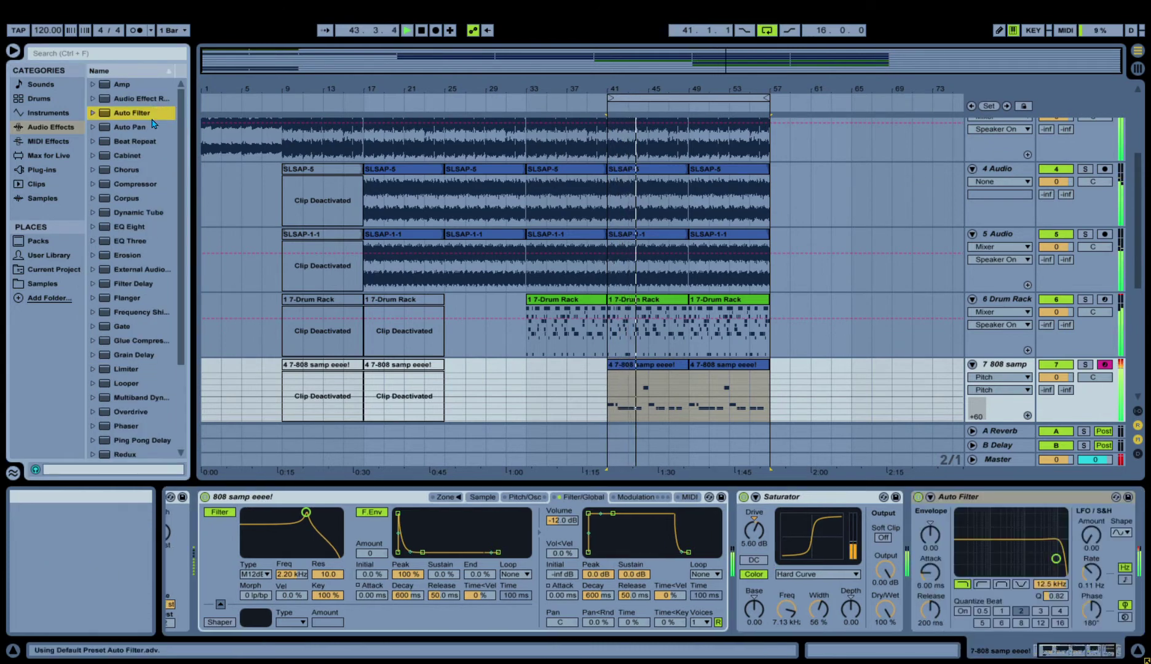
left_click(1076, 496)
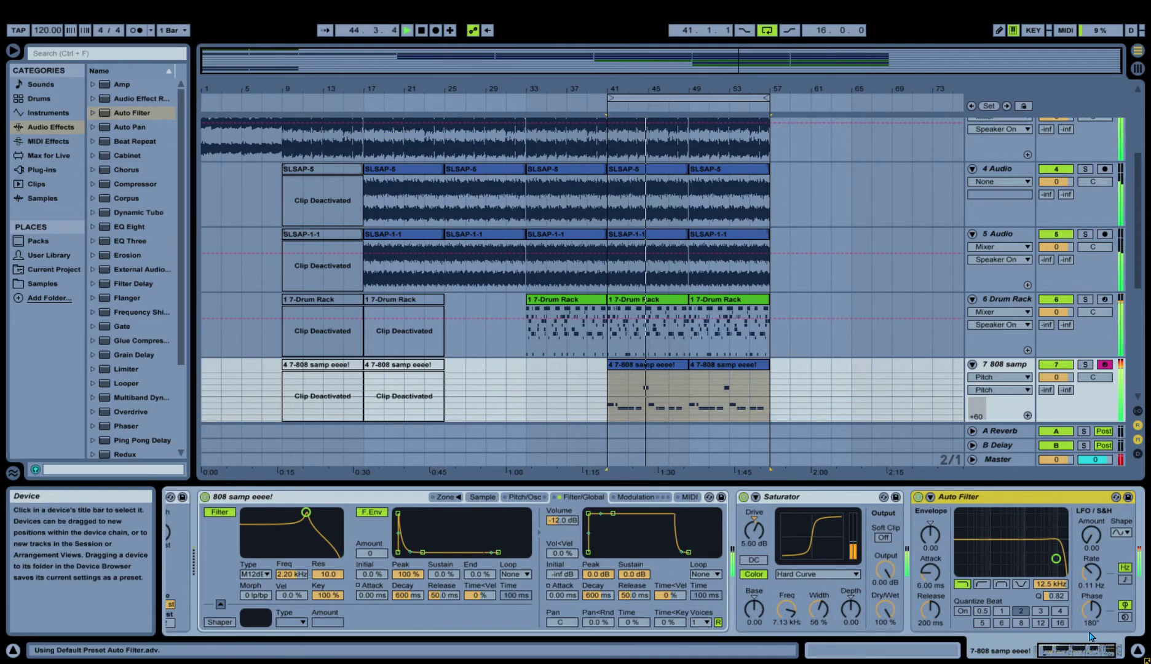
left_click_drag(1085, 649, 1092, 618)
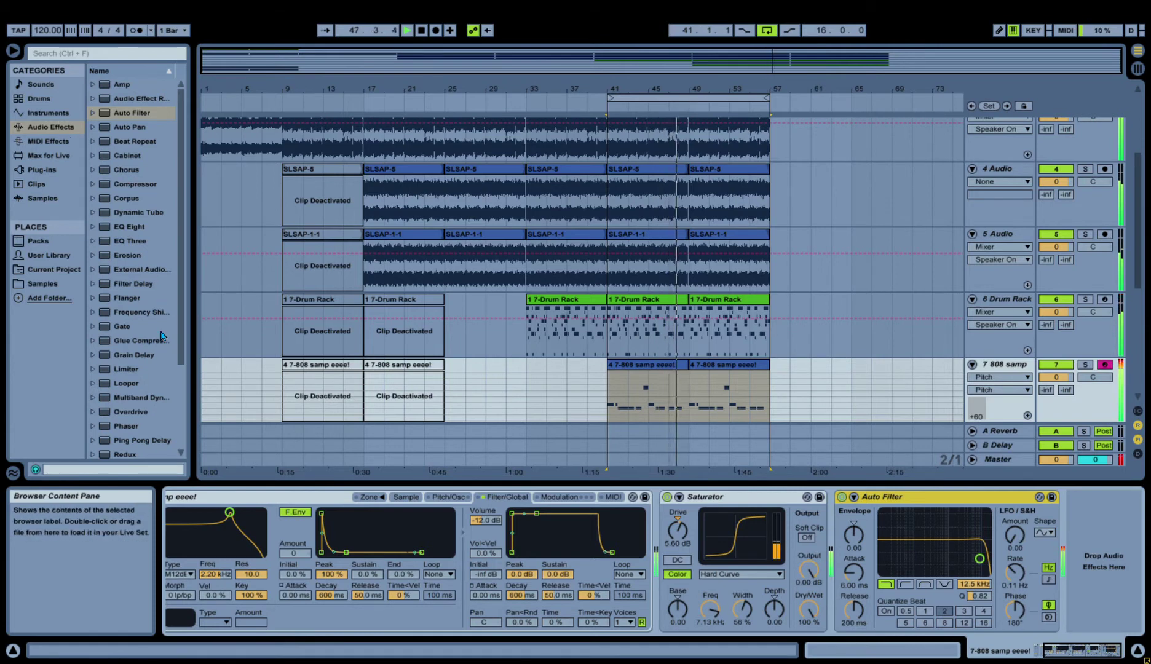
left_click_drag(142, 371, 1103, 560)
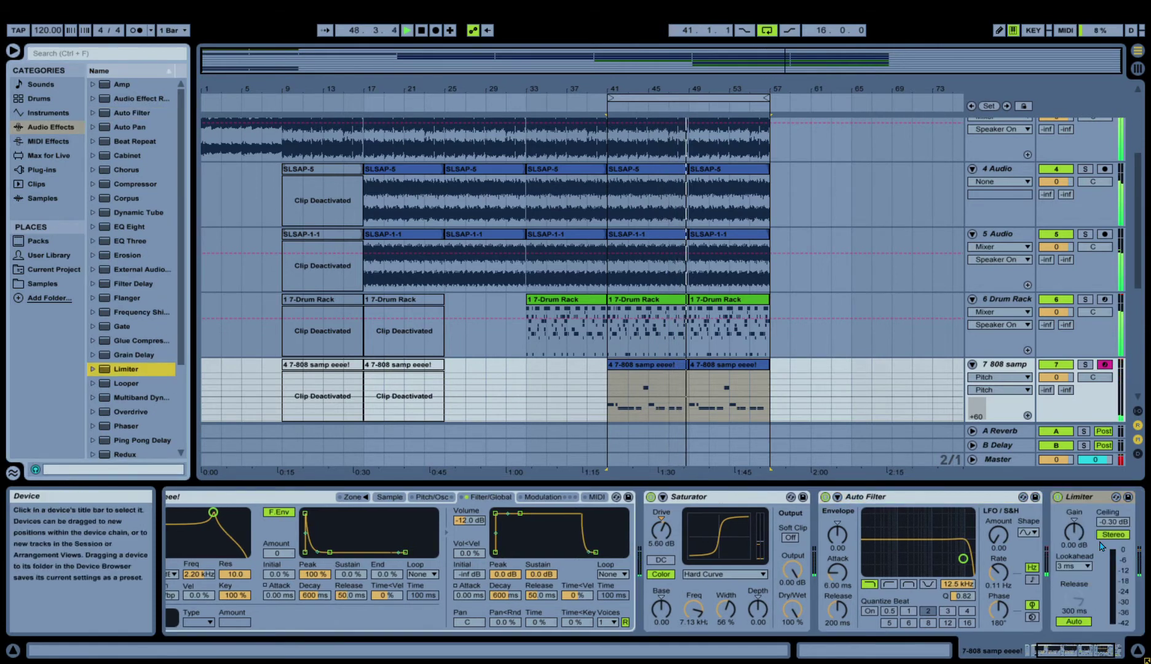
Set the Auto Filter's low-pass cutoff to 143 Hz with a Q of 2.51 and the Limiter's gain to 8.57 dB.
left_click_drag(963, 559, 887, 536)
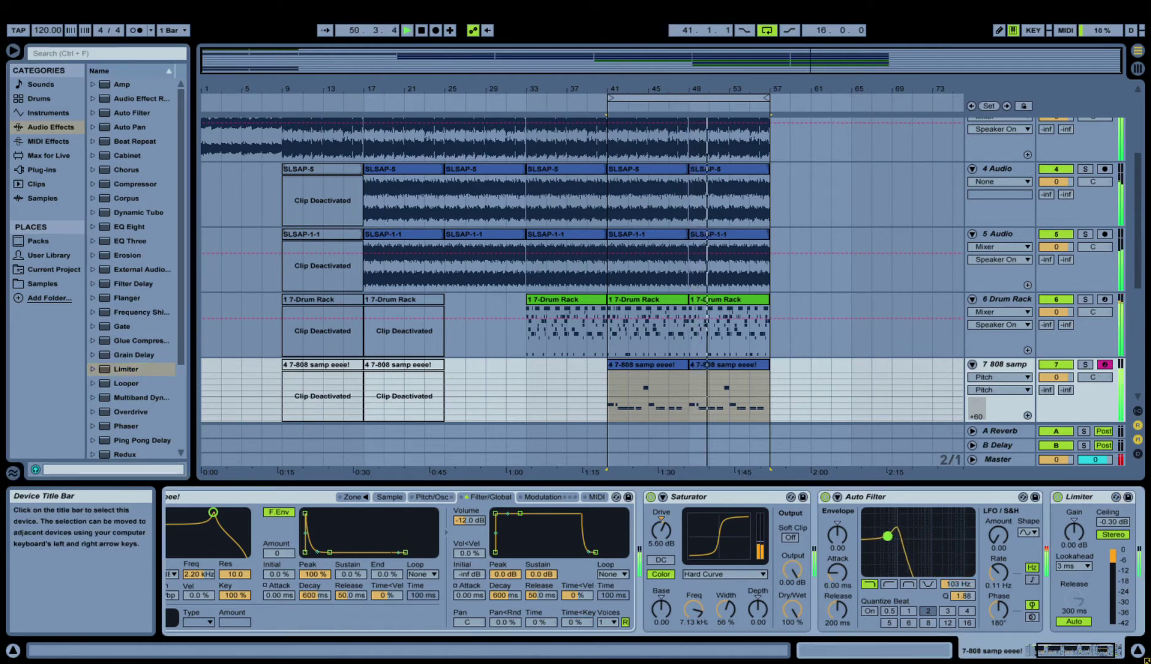
left_click_drag(1073, 530, 1073, 505)
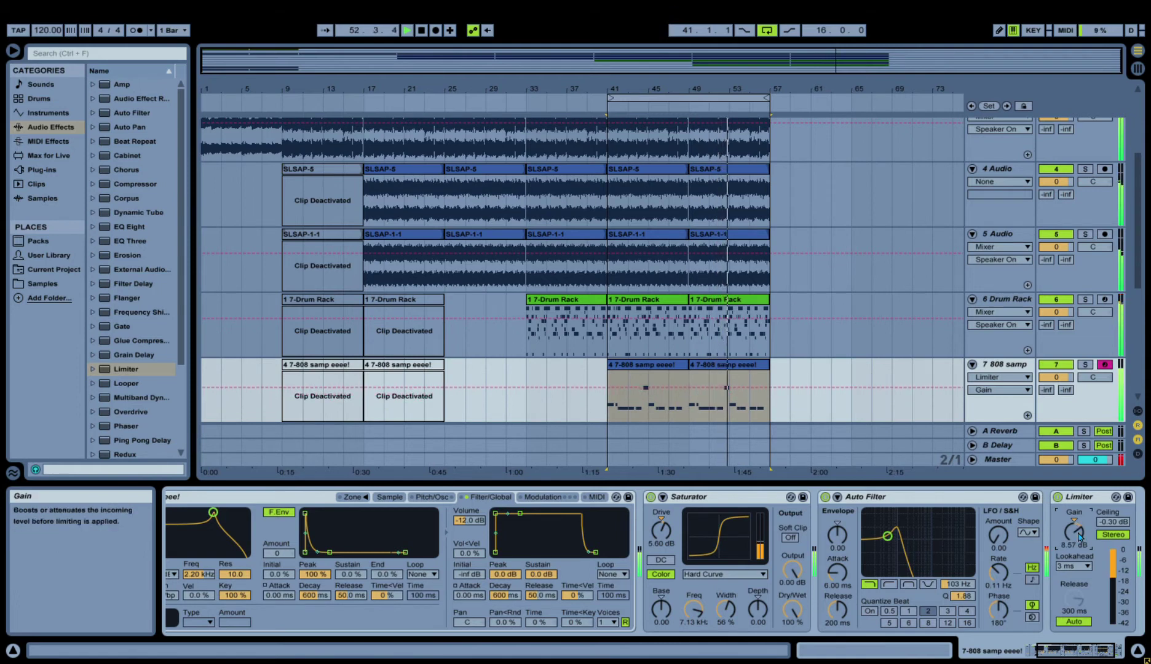
mouse_move(888, 536)
left_mouse_down()
mouse_move(900, 529)
mouse_move(892, 522)
left_mouse_up()
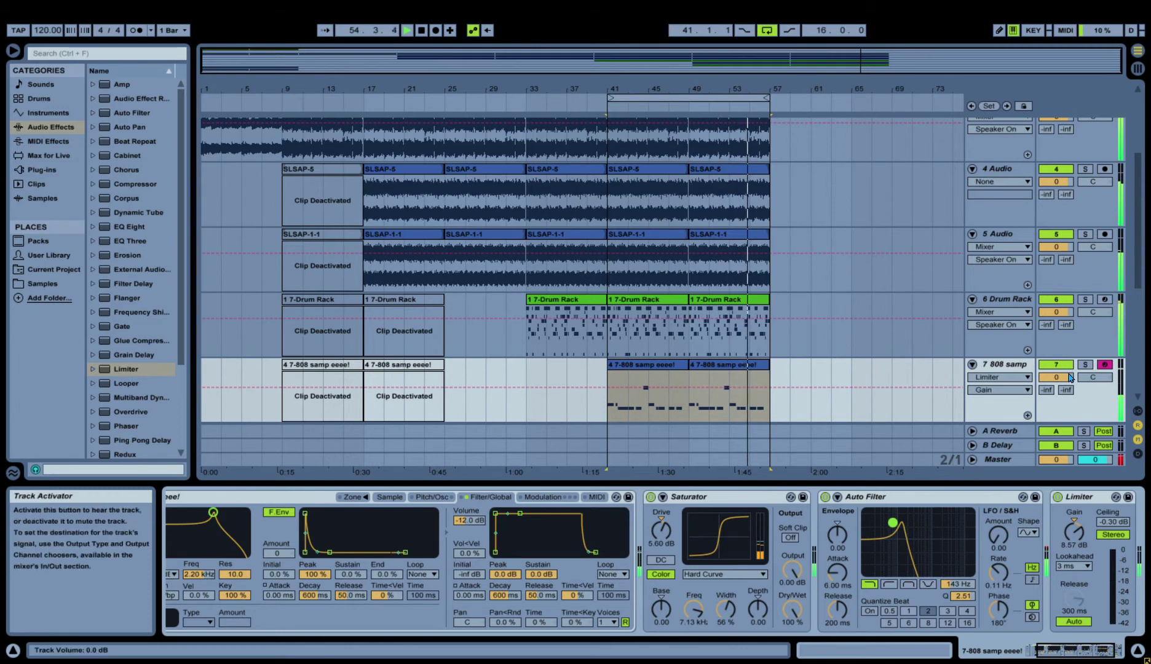
Set the Limiter's ceiling to 0.00 dB and the 808 track's volume to 1.7 dB, trying the Auto Filter at 200 Hz with a Q of 2.30.
left_click_drag(1055, 377, 1055, 374)
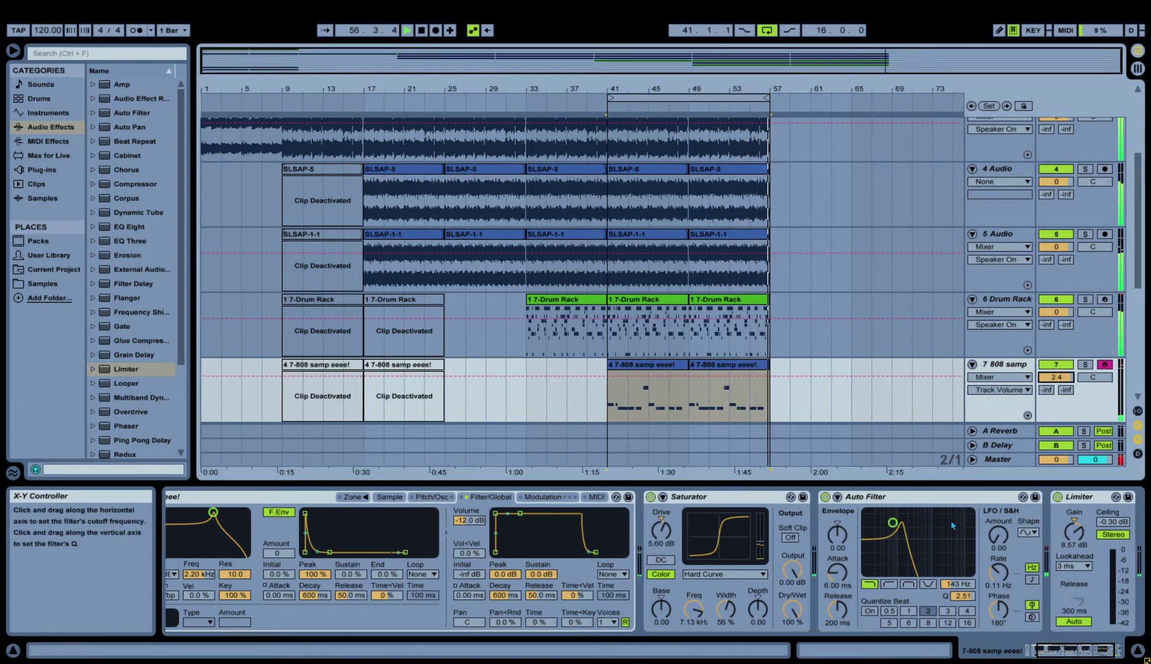
mouse_move(892, 527)
left_mouse_down()
mouse_move(909, 520)
mouse_move(898, 527)
left_mouse_up()
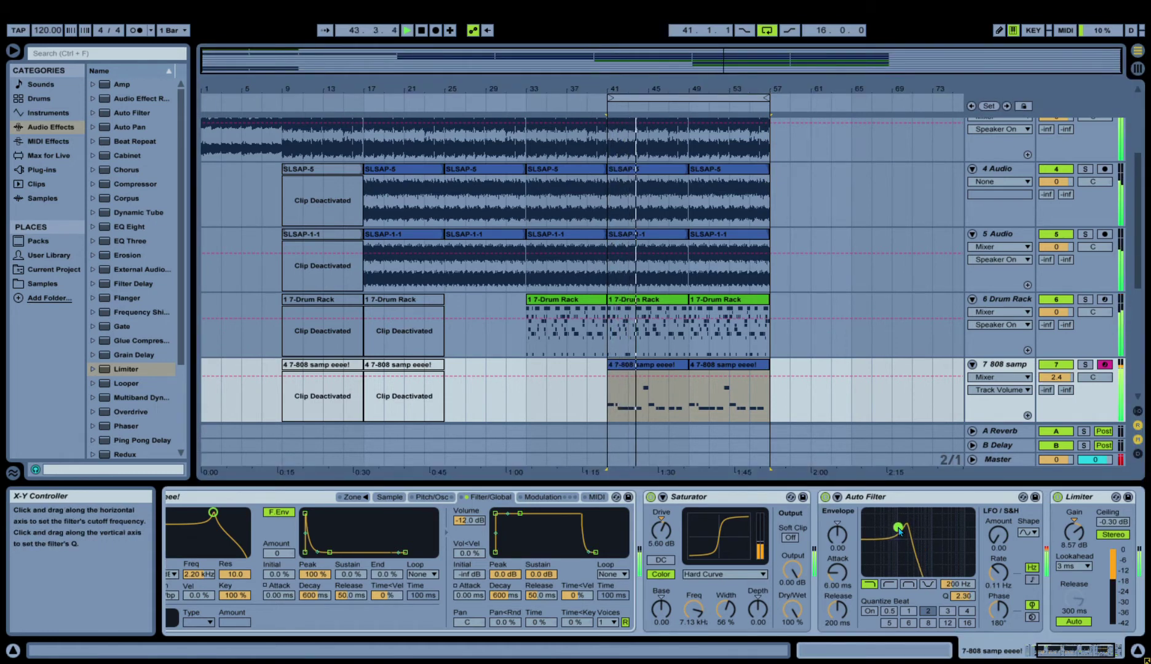
left_click_drag(1113, 522, 1113, 518)
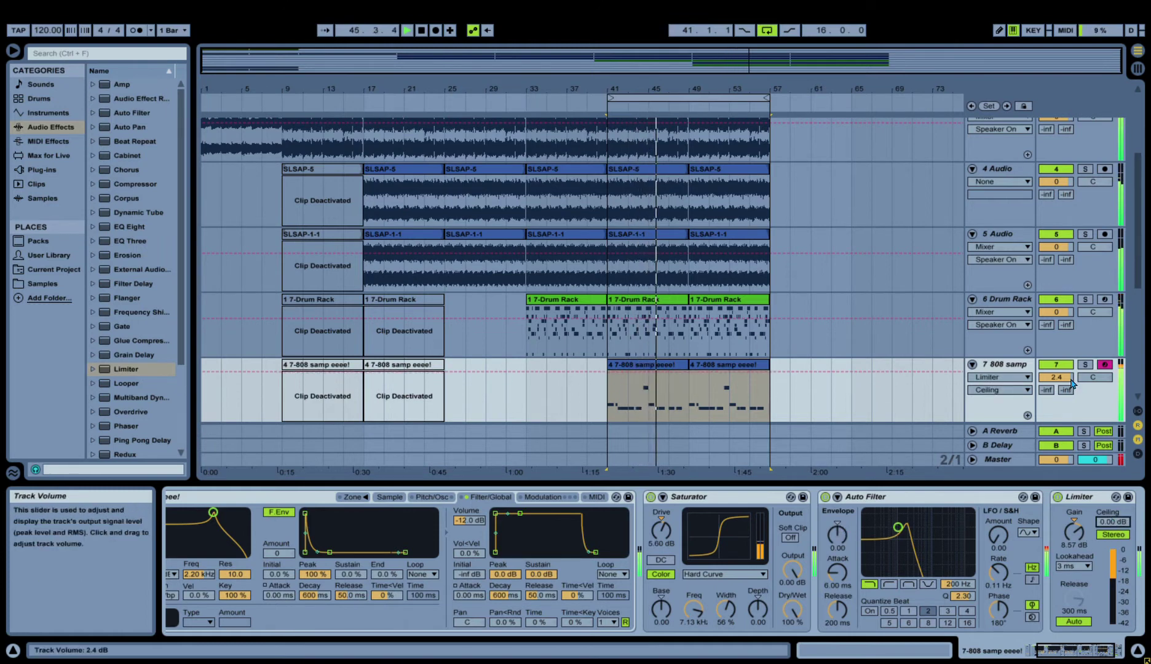
left_click_drag(1055, 378, 1070, 383)
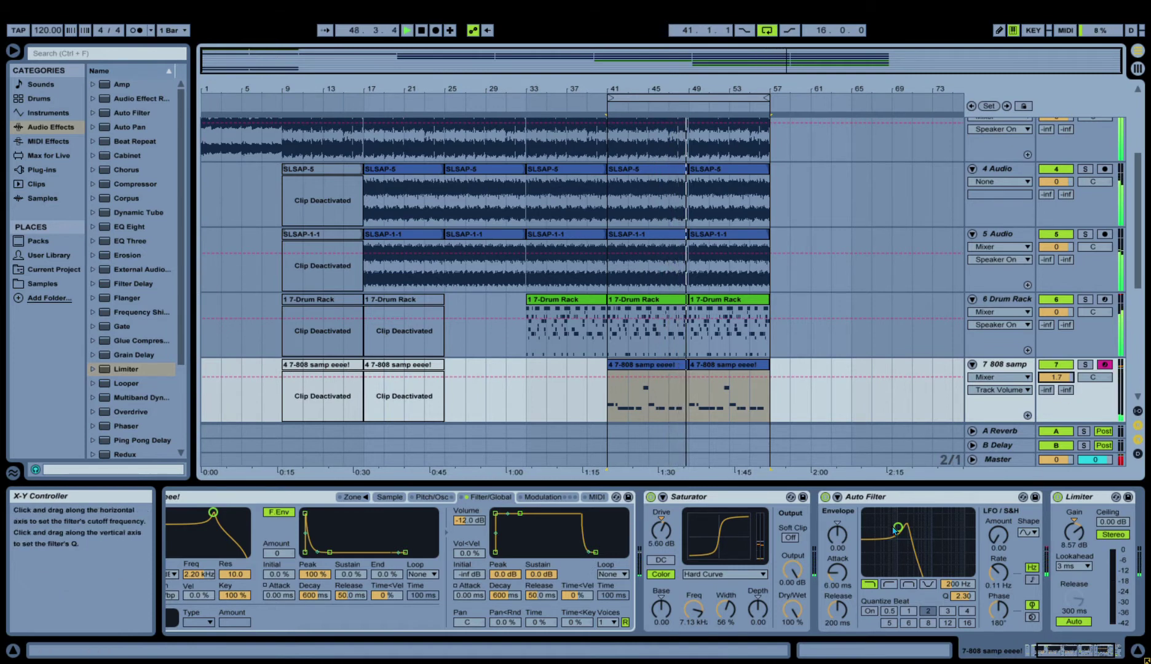
Set the Auto Filter to 143 Hz with a Q of 2.37, and the Saturator's base to -0.80 and color frequency to 30.0 Hz.
left_click_drag(894, 530, 892, 525)
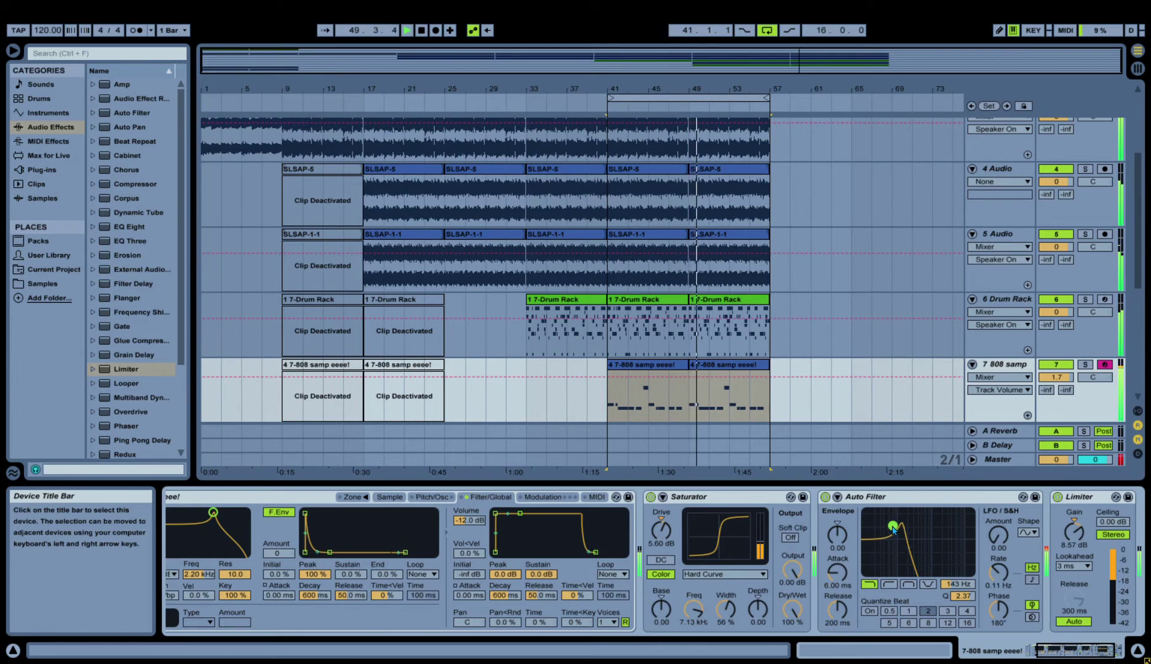
left_click(661, 609)
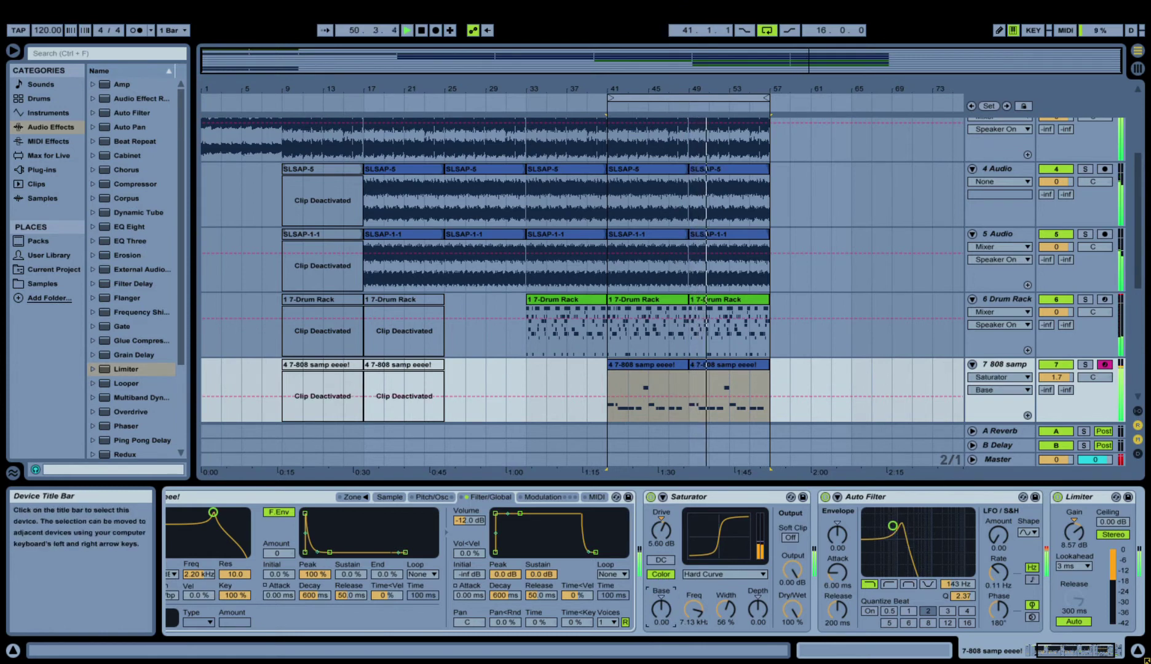
left_click_drag(661, 609, 693, 633)
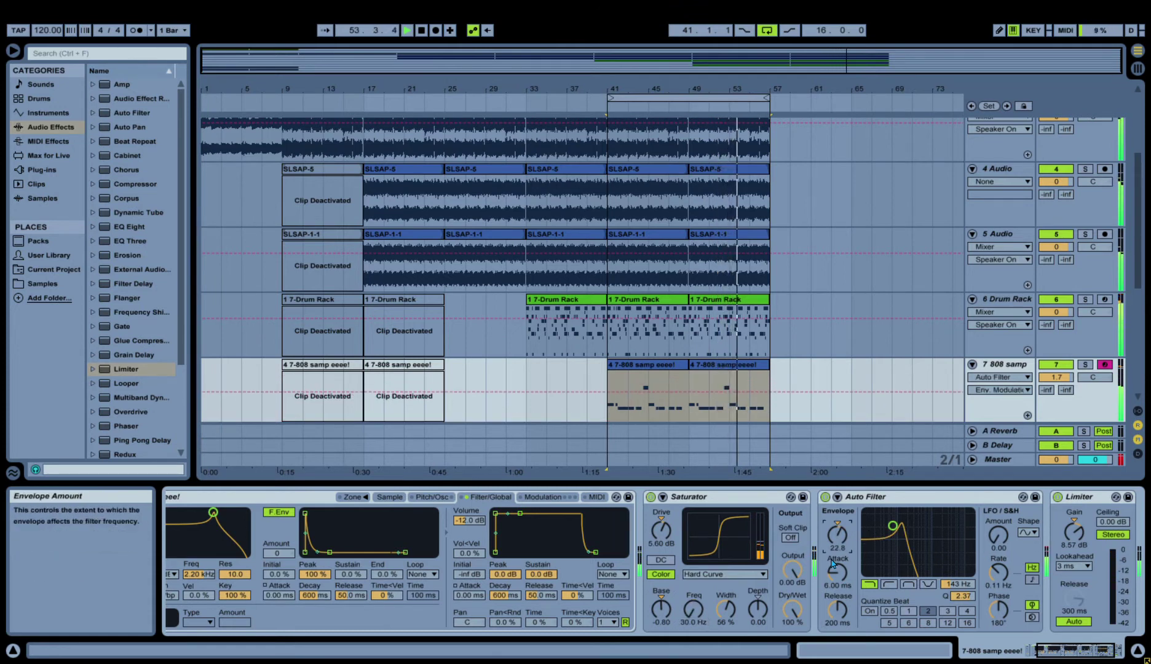
Set the Auto Filter's envelope amount to 22.8, attack to 0.10 ms, release to 6.45 ms and LFO amount to 0.11.
left_click_drag(845, 550, 849, 557)
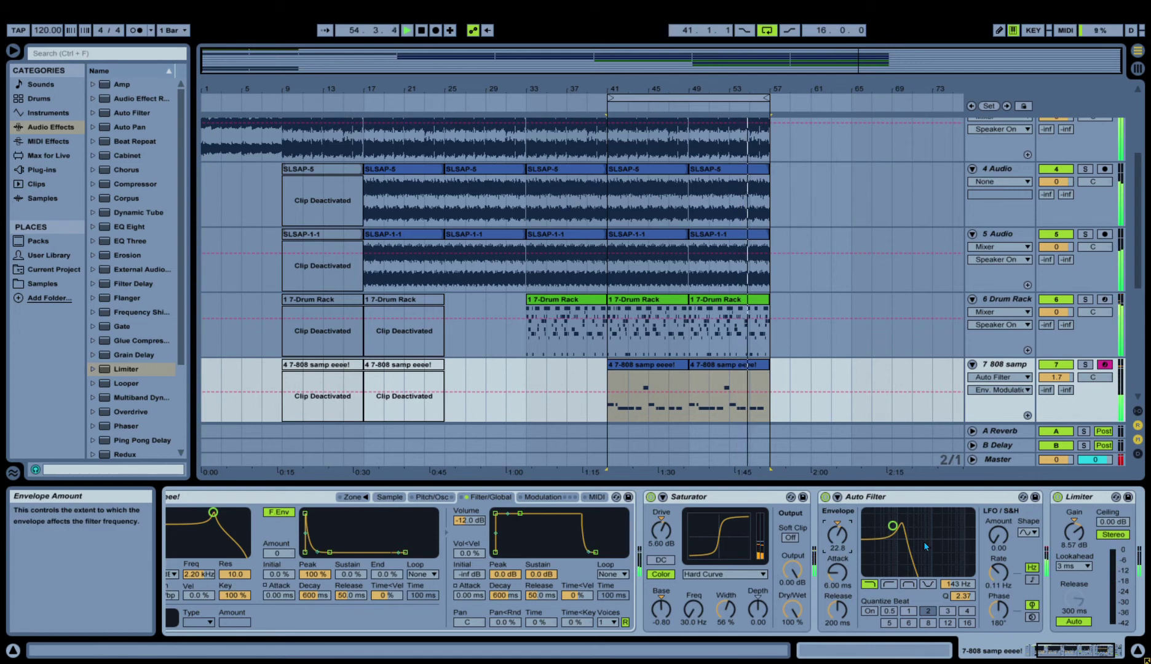
left_click(1005, 548)
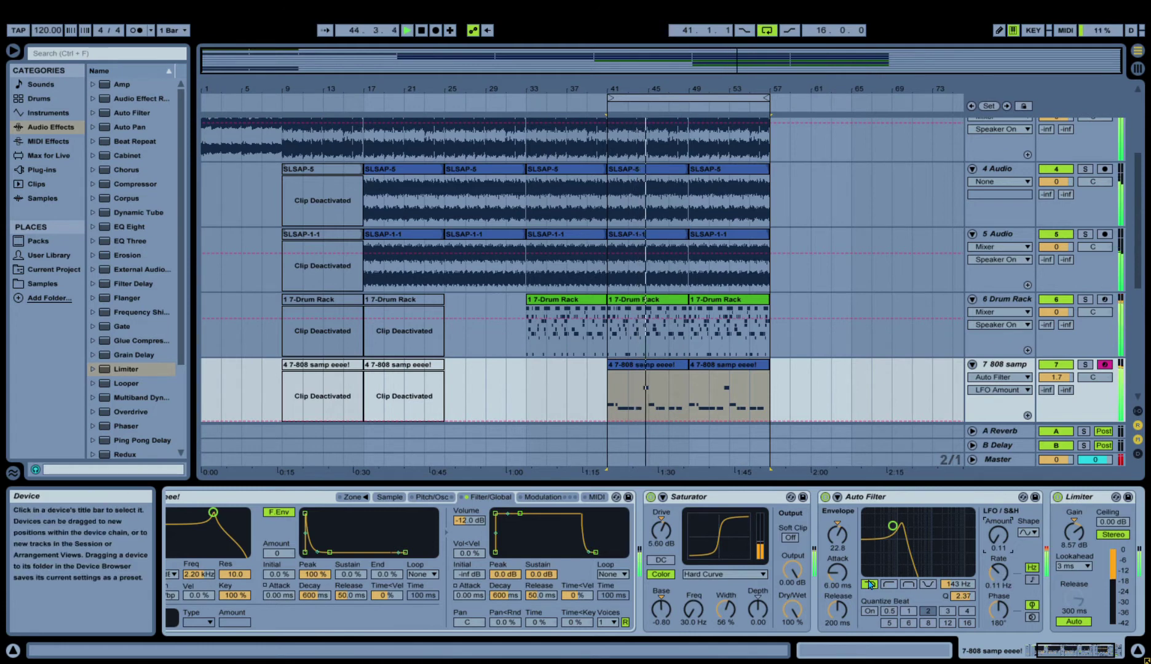
left_click_drag(839, 617, 840, 643)
left_click_drag(829, 576, 829, 623)
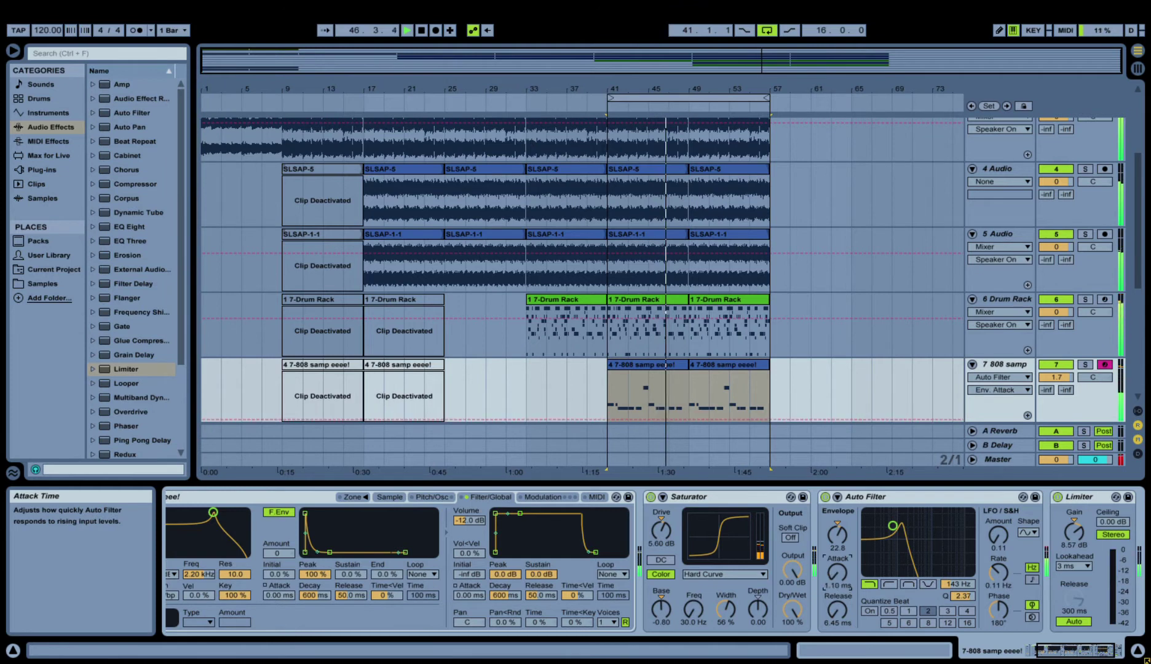
Switch the Auto Filter to band-pass at 50.4 Hz with a Q of 1.04 and lower its envelope amount to 14.9.
left_click(908, 584)
left_click_drag(892, 526, 867, 553)
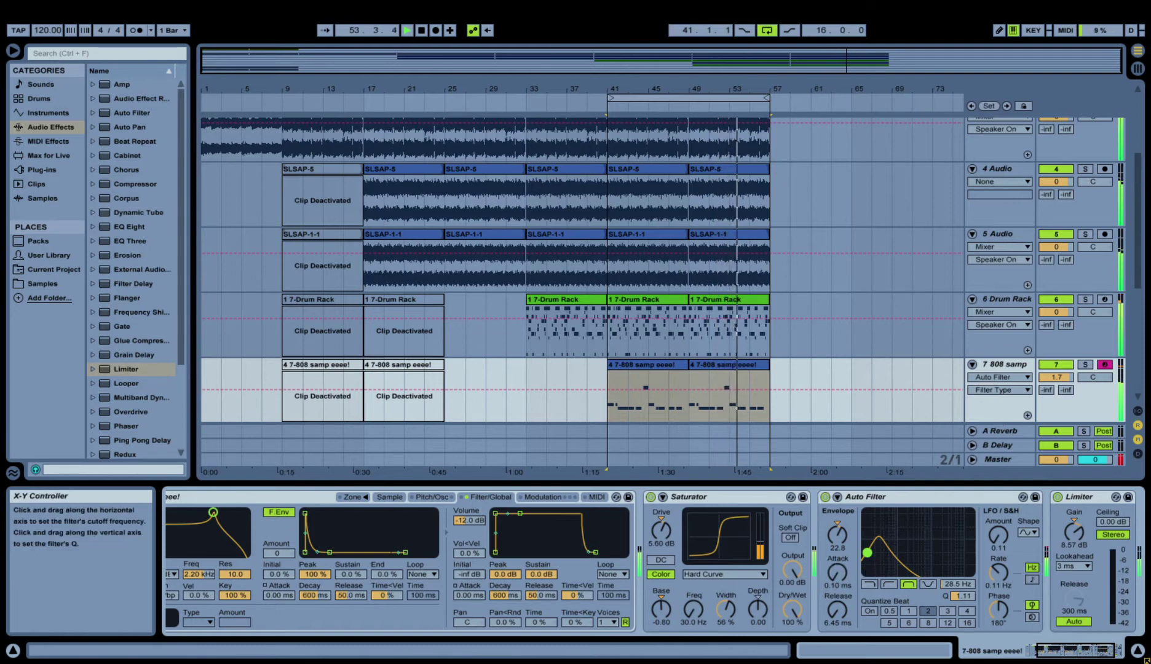
left_click_drag(870, 551, 867, 542)
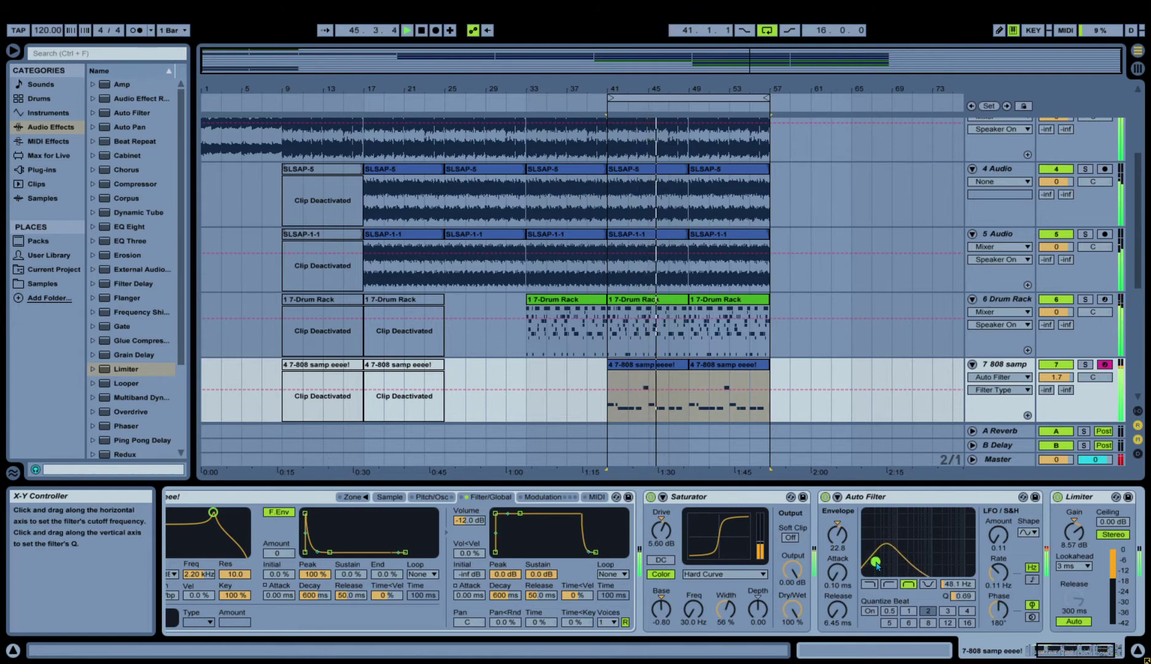
mouse_move(875, 561)
left_mouse_down()
mouse_move(836, 537)
mouse_move(876, 554)
left_mouse_up()
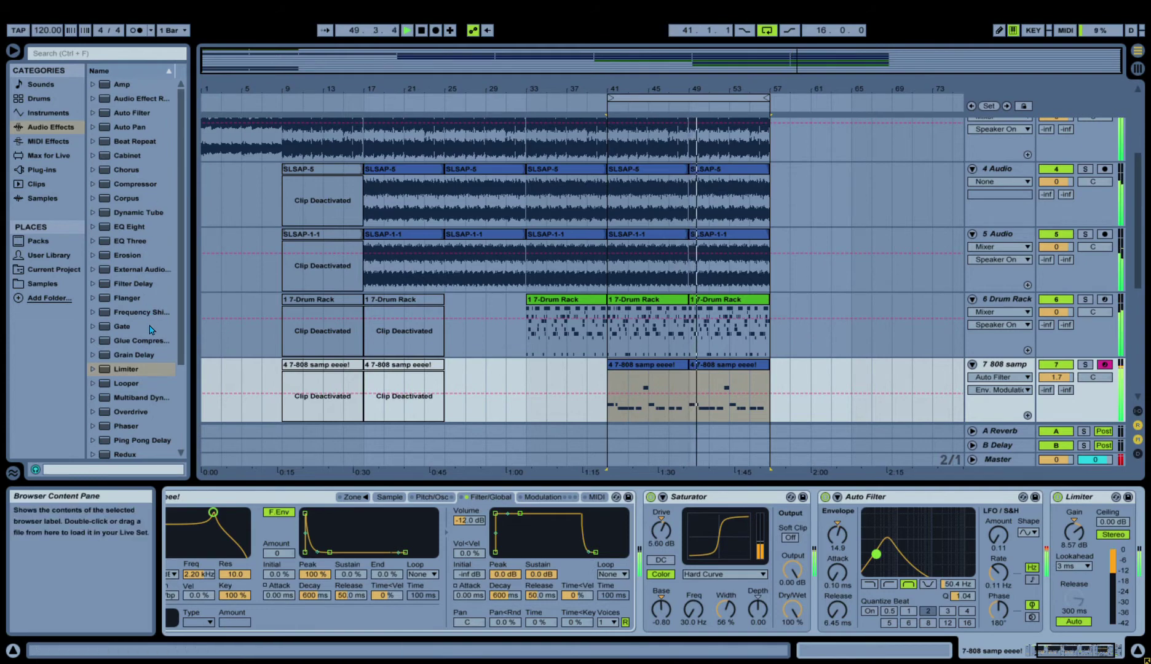
Add an EQ Eight after the Limiter and set its band 2 to 30.0 Hz with a gain of 1.61 dB.
double_click(132, 226)
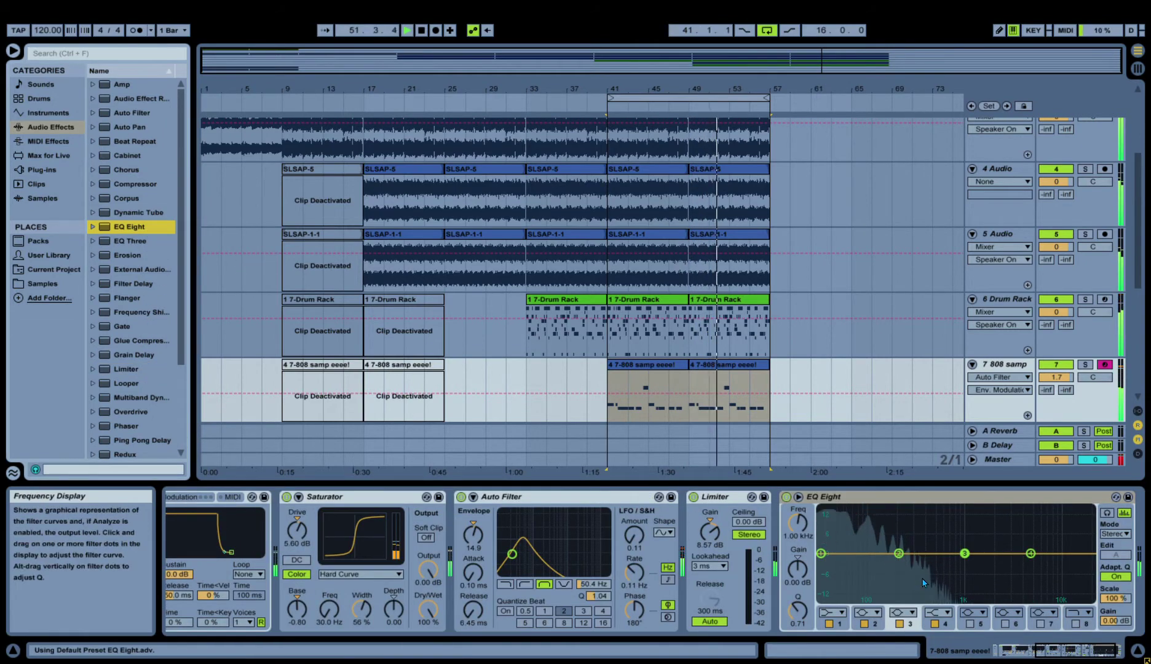
left_click_drag(898, 554, 820, 549)
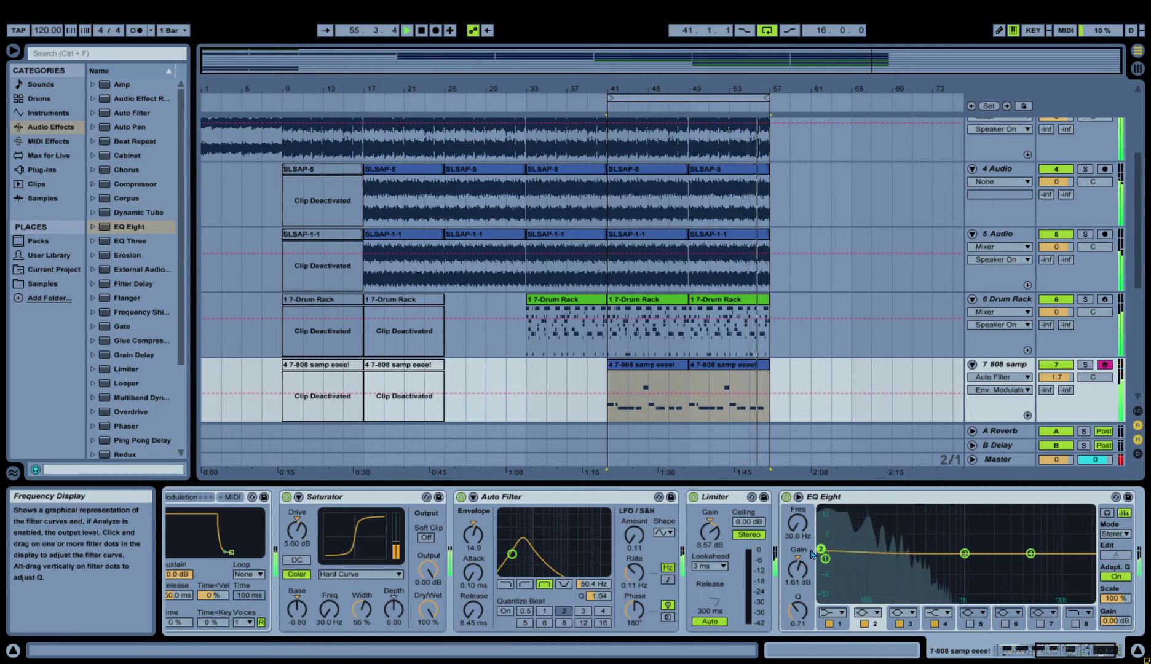
Set EQ Eight's band 3 to 306 Hz at -9.30 dB and the Auto Filter to 31.4 Hz with a Q of 1.14.
left_click_drag(964, 553, 917, 583)
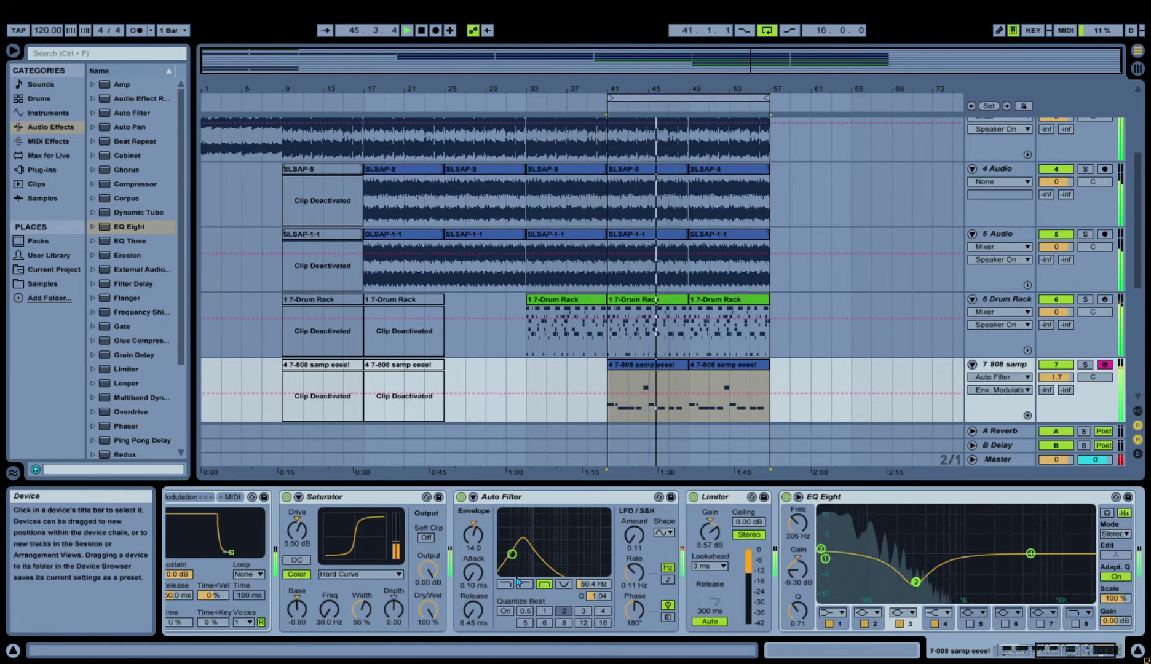
left_click_drag(512, 556, 504, 553)
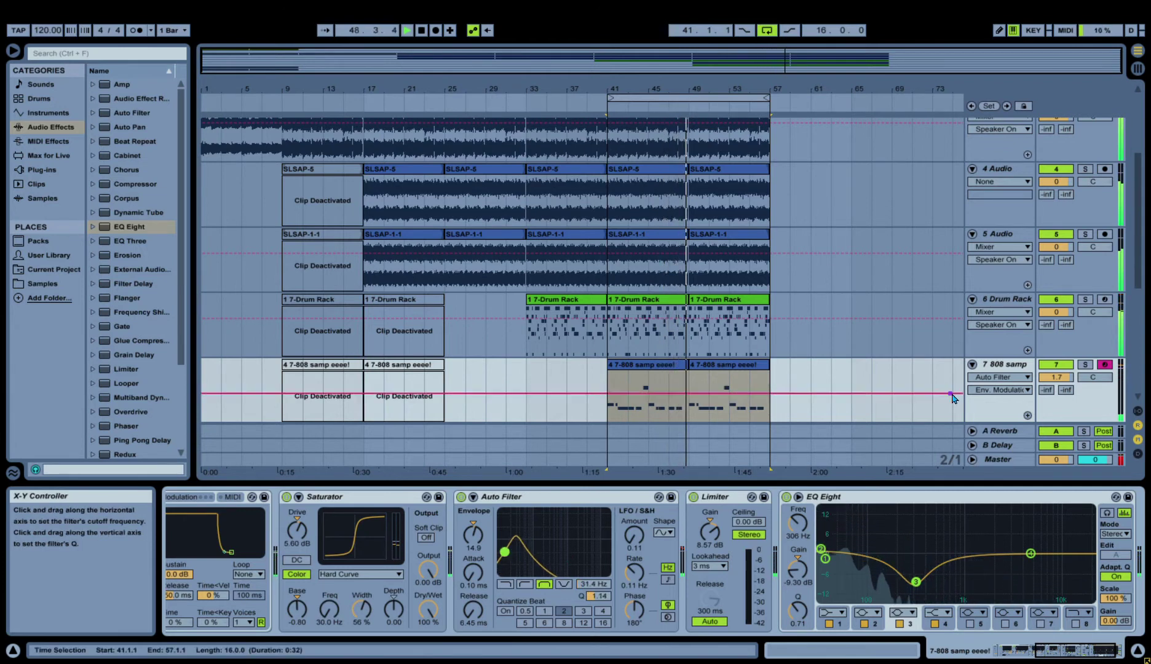
Set the 808 track's volume to 0.1, the Limiter's gain to 4.79 dB and the Saturator's base to -2.76.
left_click_drag(1053, 377, 1051, 380)
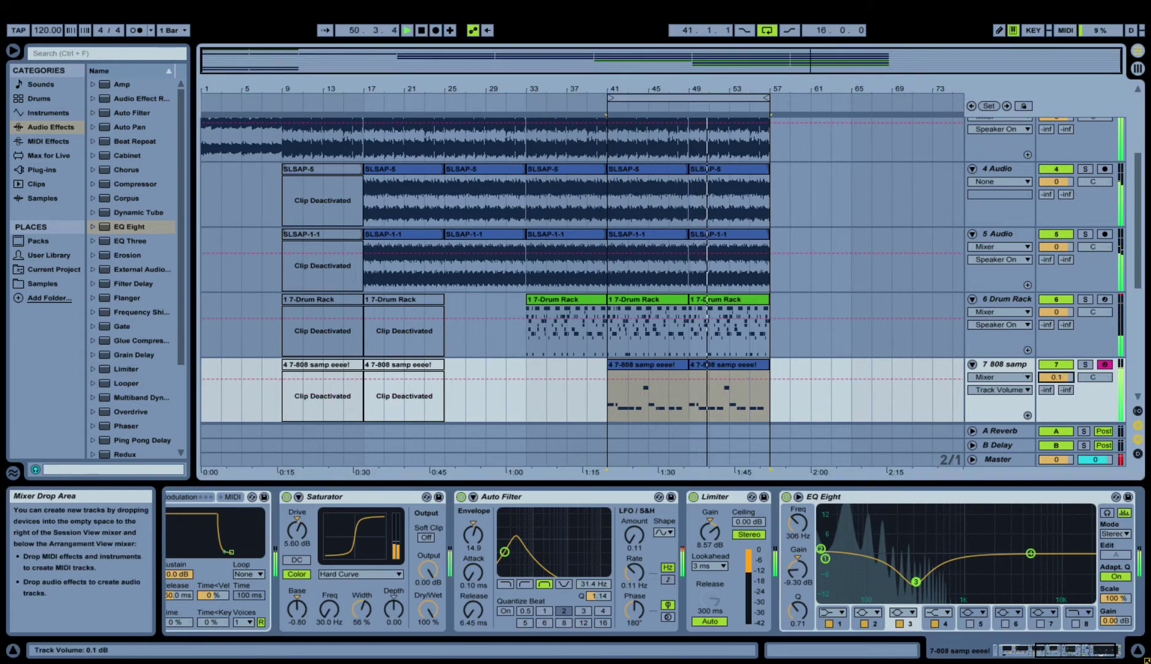
left_click_drag(1070, 650, 1050, 650)
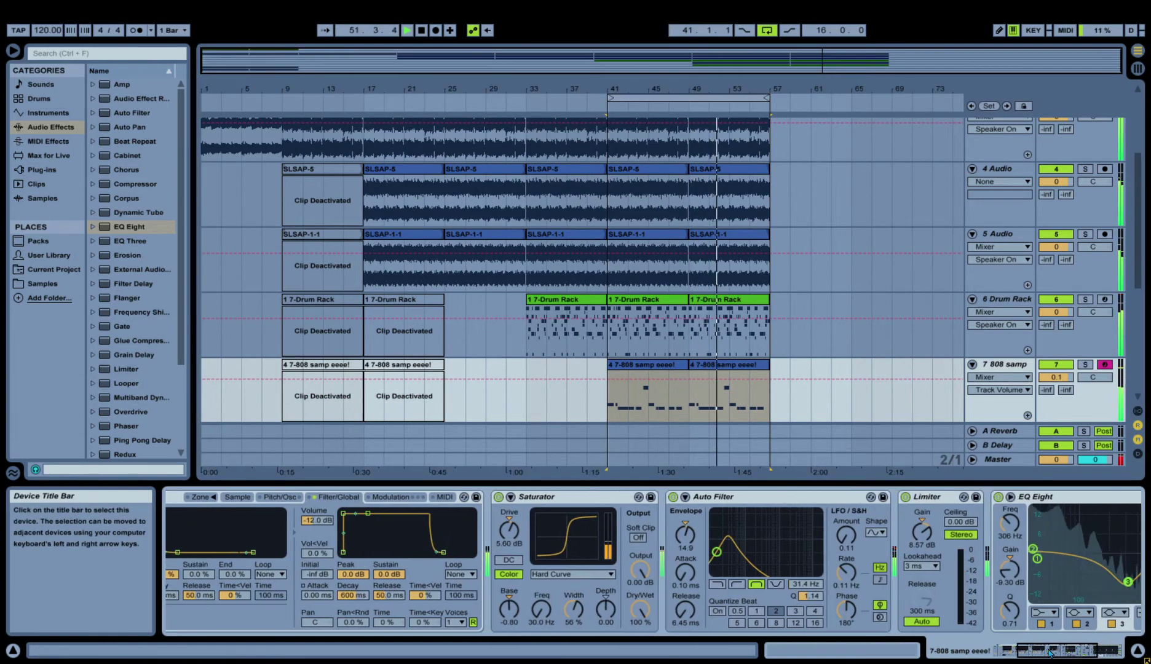
mouse_move(916, 535)
left_mouse_down()
mouse_move(916, 546)
mouse_move(916, 534)
left_mouse_up()
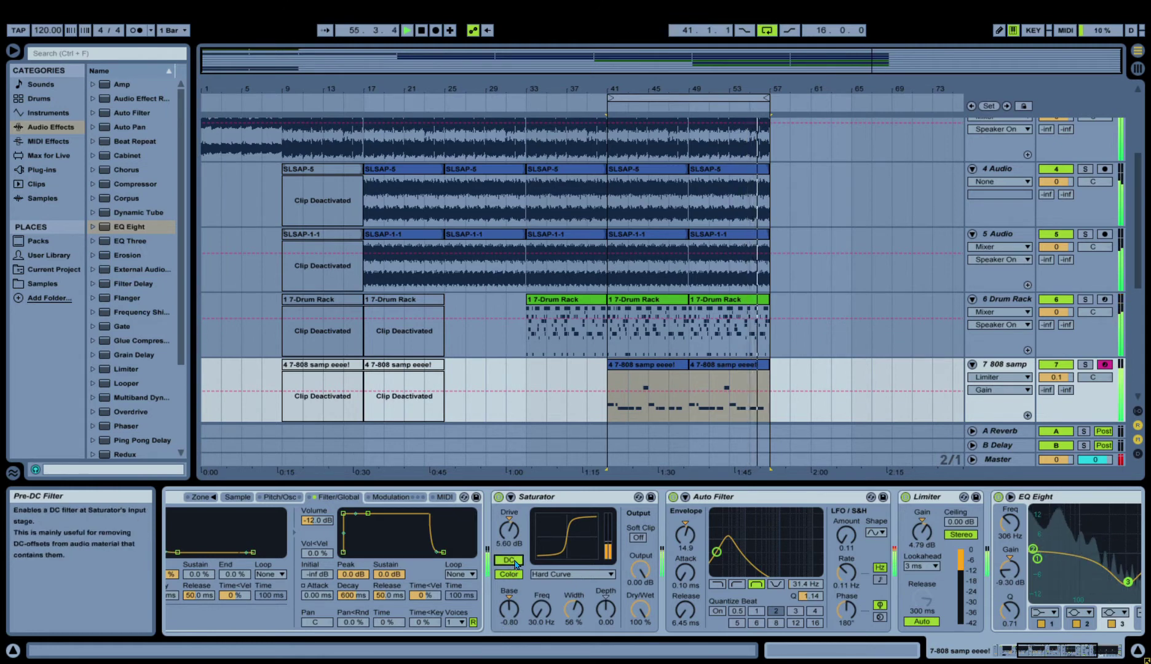
left_click_drag(509, 609, 509, 621)
Turn off the Limiter on the 808 track and set the track's volume to -0.3.
left_click_drag(1055, 377, 1055, 372)
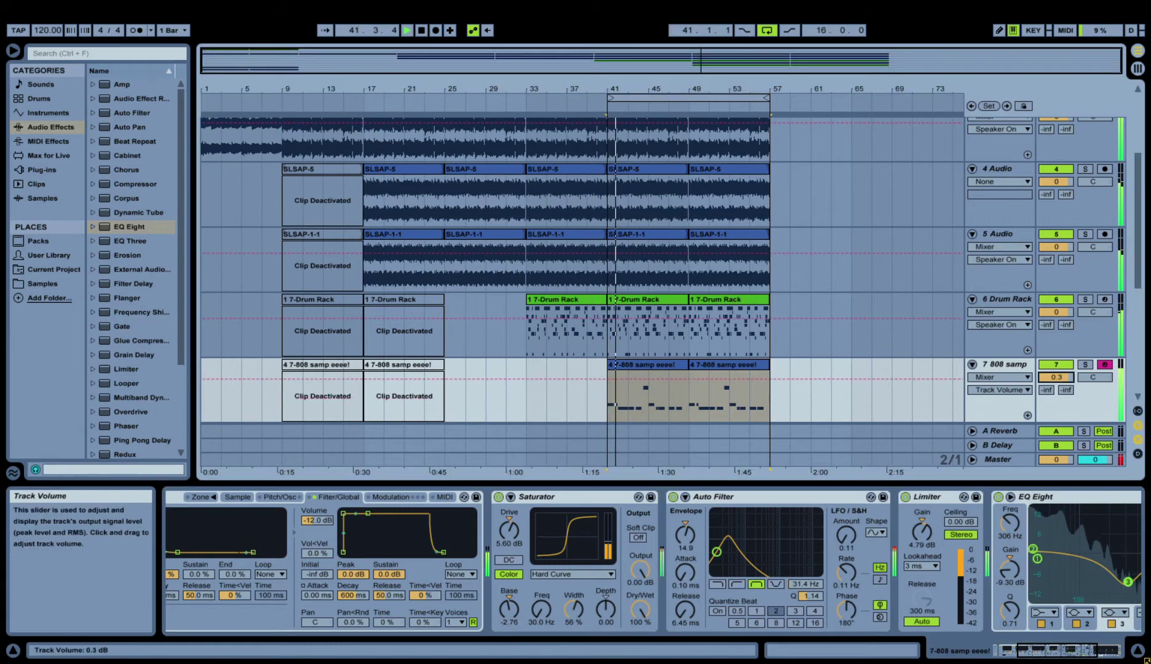
left_click(905, 496)
left_click_drag(1056, 377, 1056, 385)
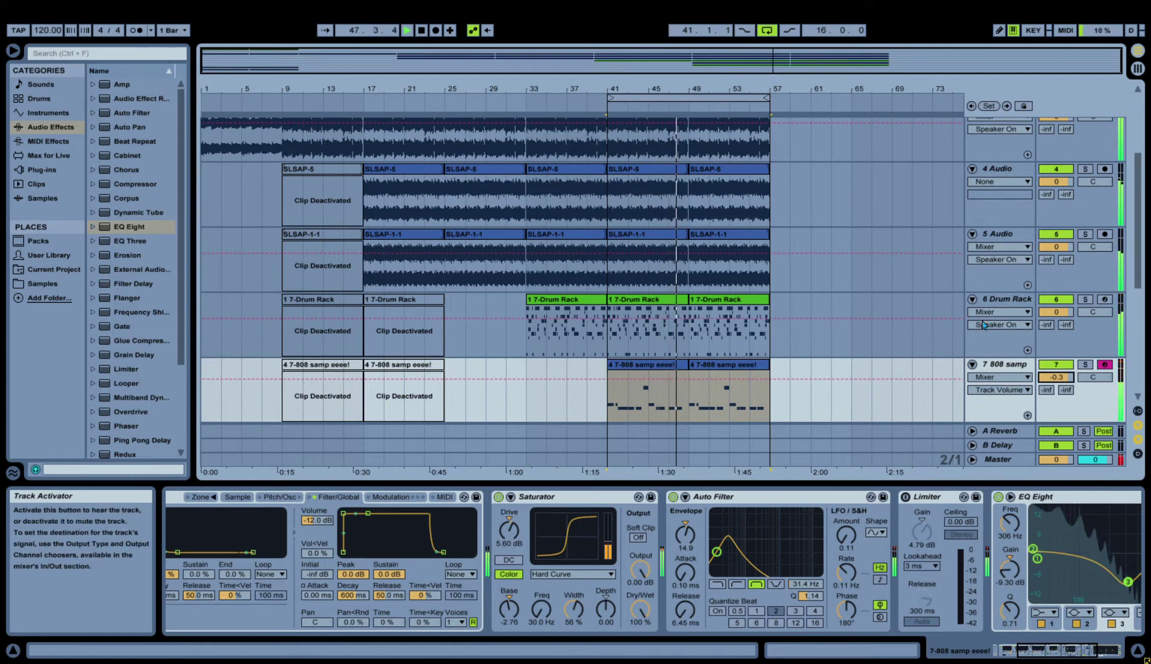
Extend the loop start back to bar 1 and play the arrangement from the beginning.
left_click(407, 32)
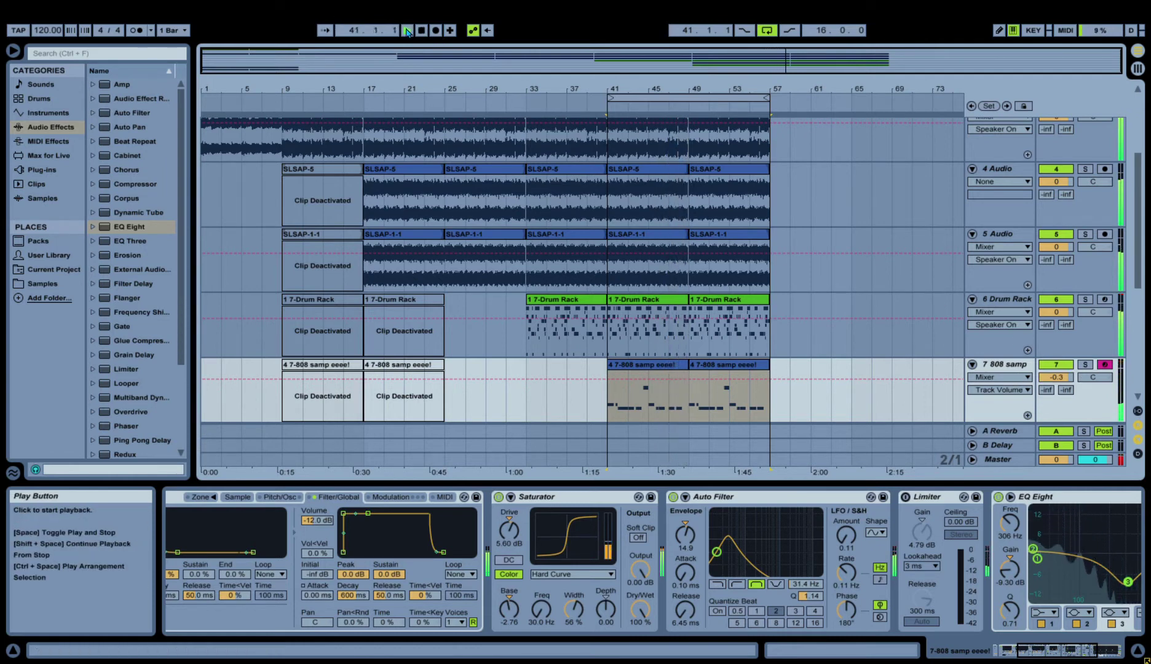
left_click(407, 30)
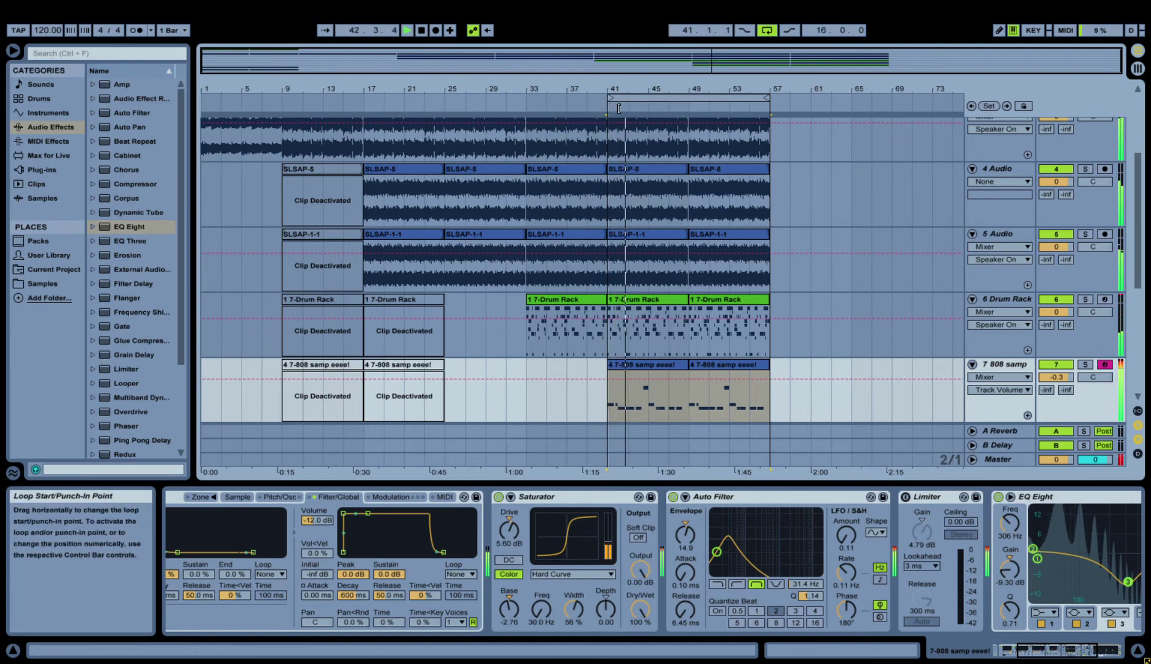
left_click_drag(619, 108, 205, 98)
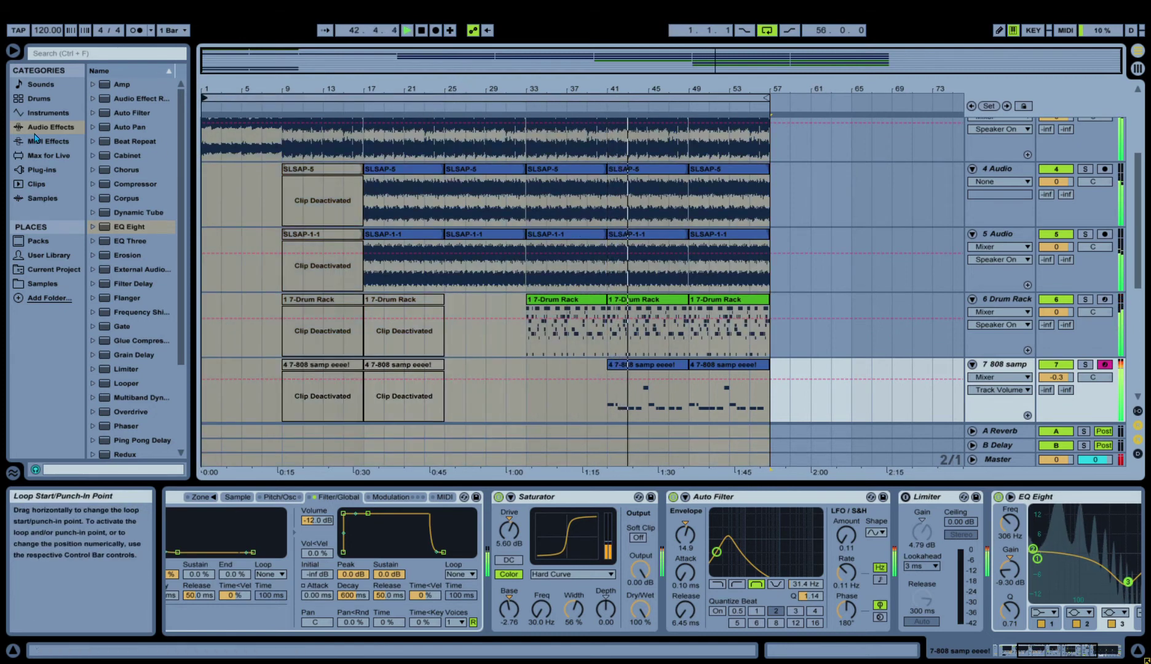
left_click(408, 31)
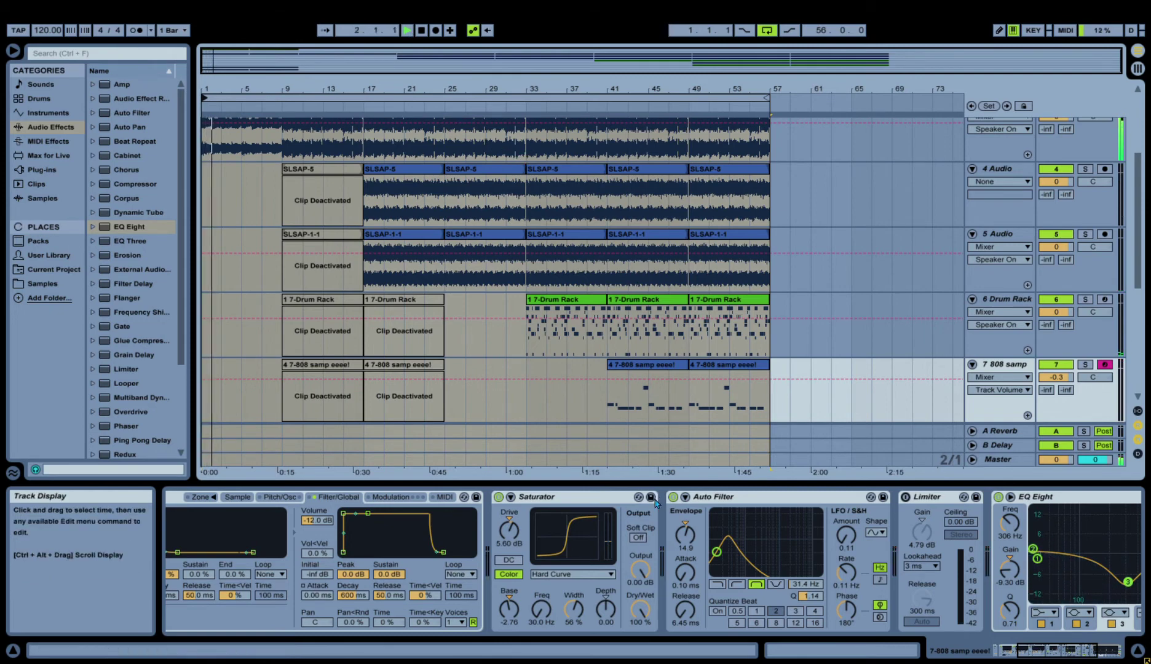
Solo the 4 Audio track and open its SLSAP-5 clip that starts at bar 17.
key("ctrl+alt+l")
left_click_drag(1138, 321, 1139, 308)
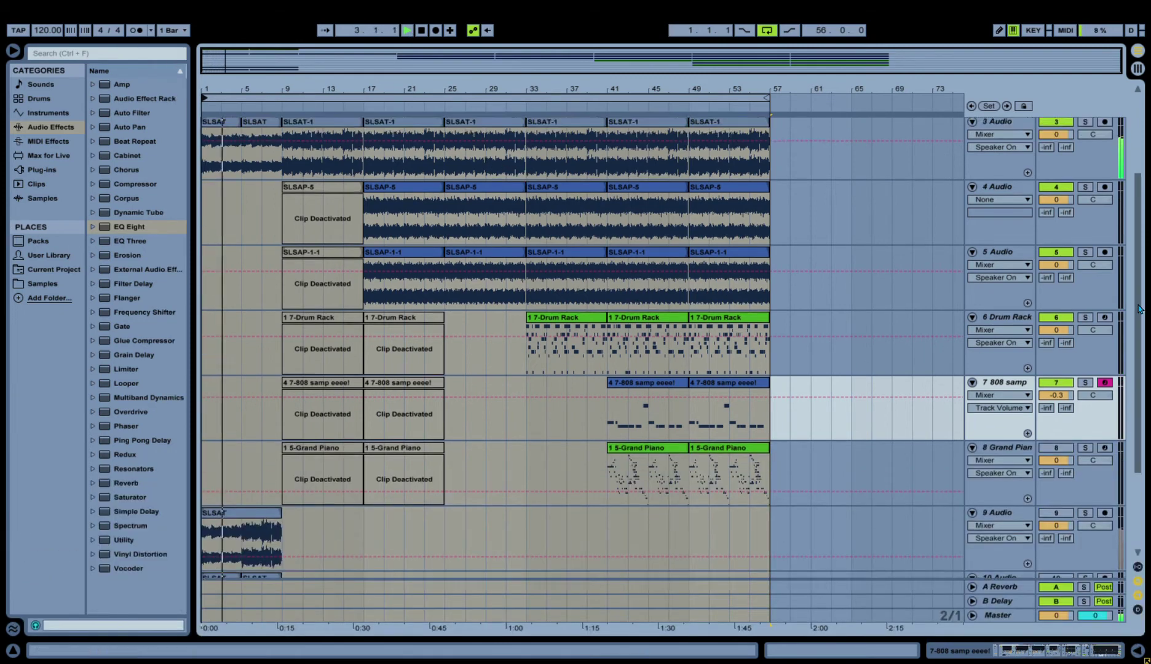
scroll(1139, 309, "up", 2)
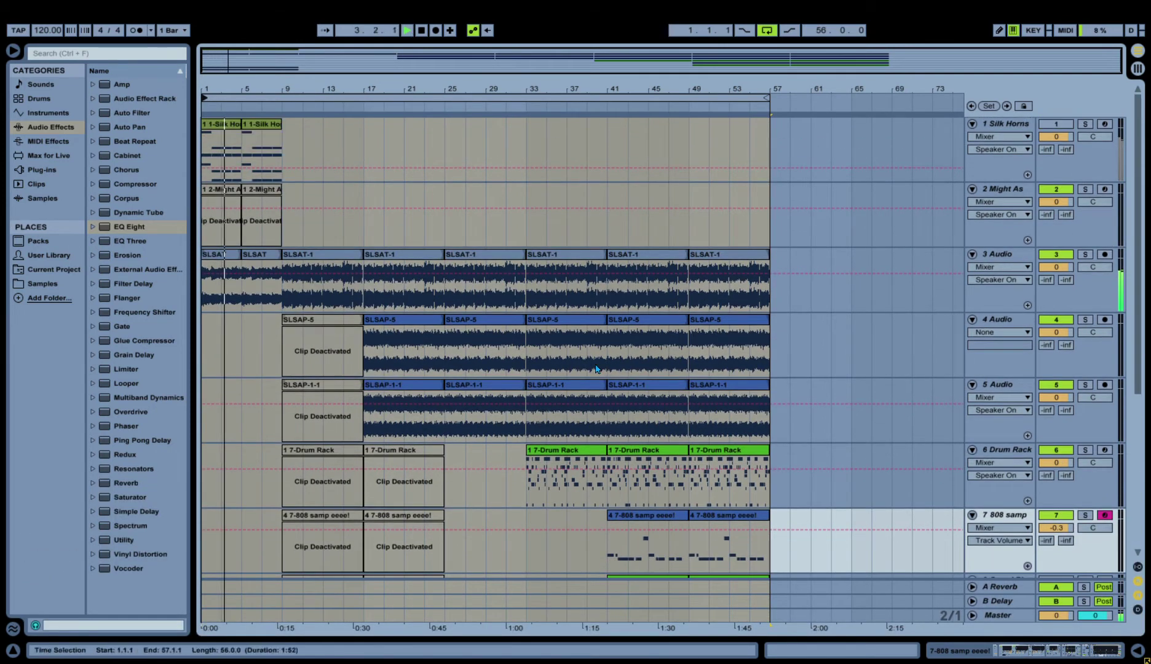
left_click(1085, 319)
double_click(416, 338)
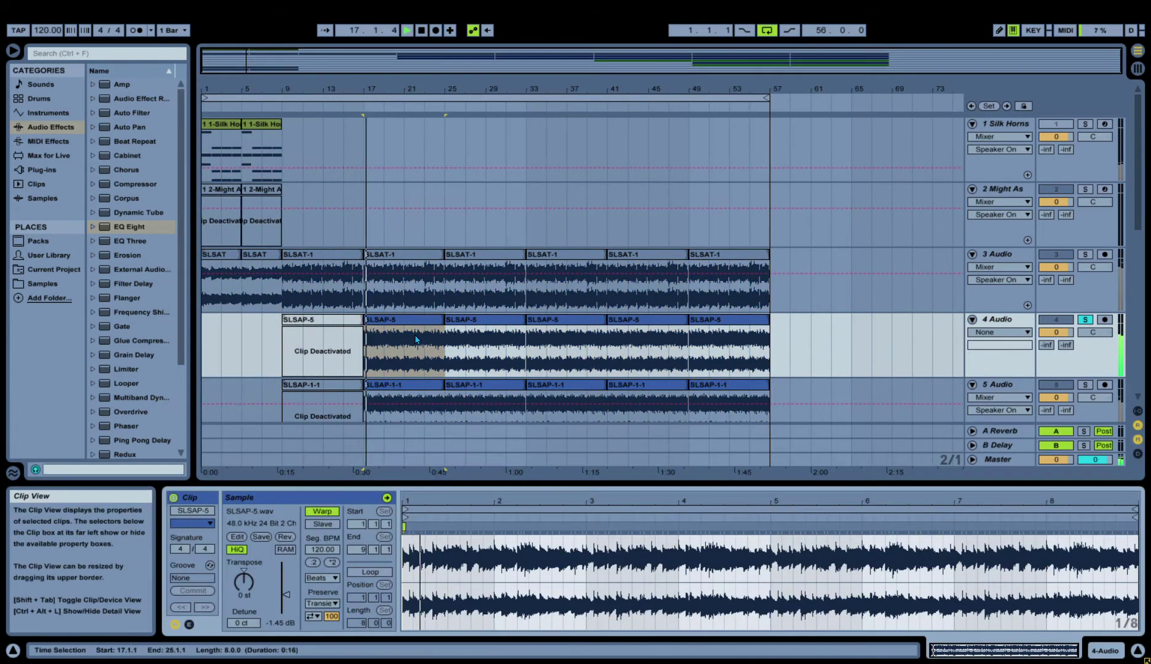
Compare with 5 Audio by switching solos, keep 4 Audio soloed, and transpose its SLSAP-5 clip at bar 17 to -12 st.
left_click(1085, 319)
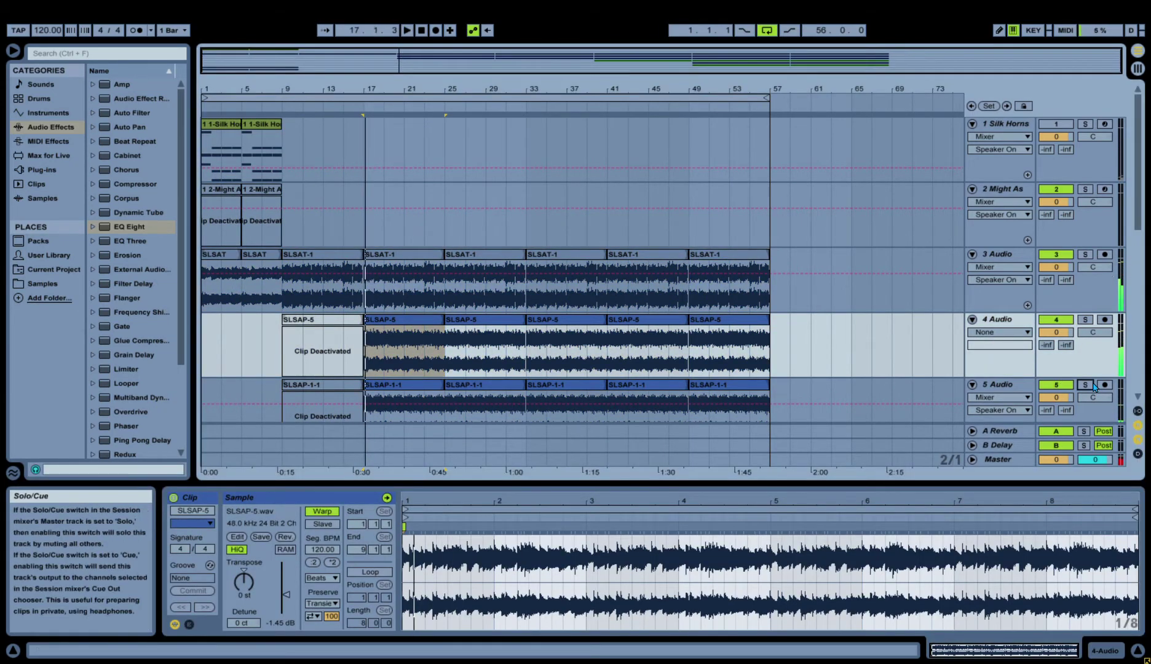
left_click(1087, 385)
left_click(1087, 385)
left_click(1085, 319)
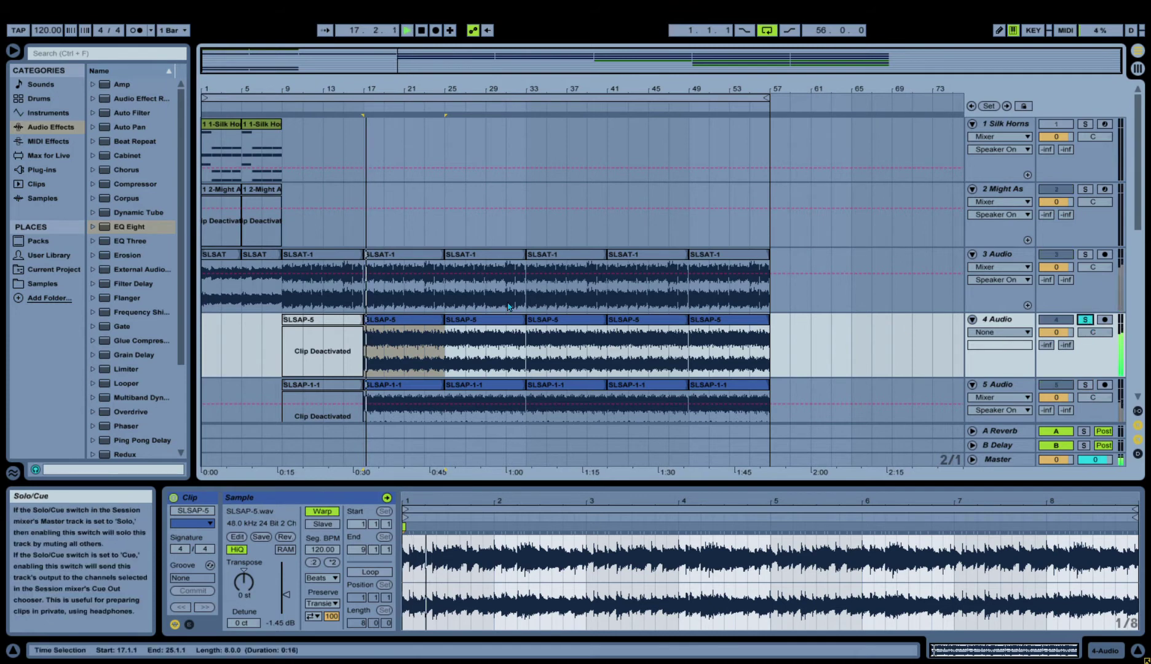
left_click(246, 585)
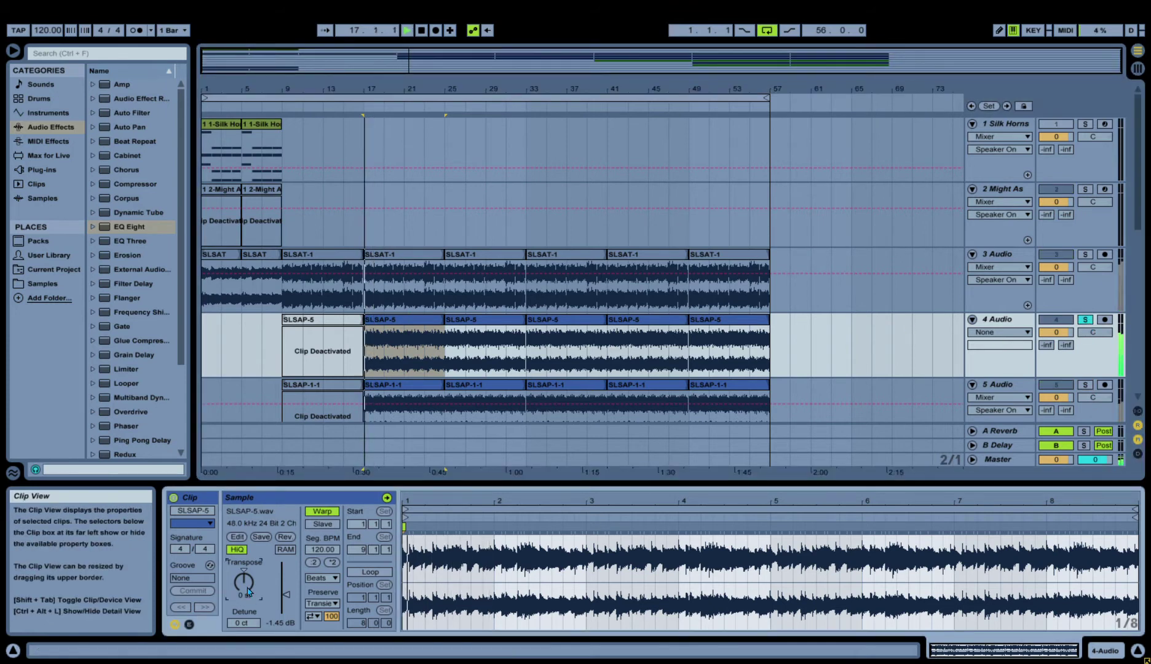
key("space")
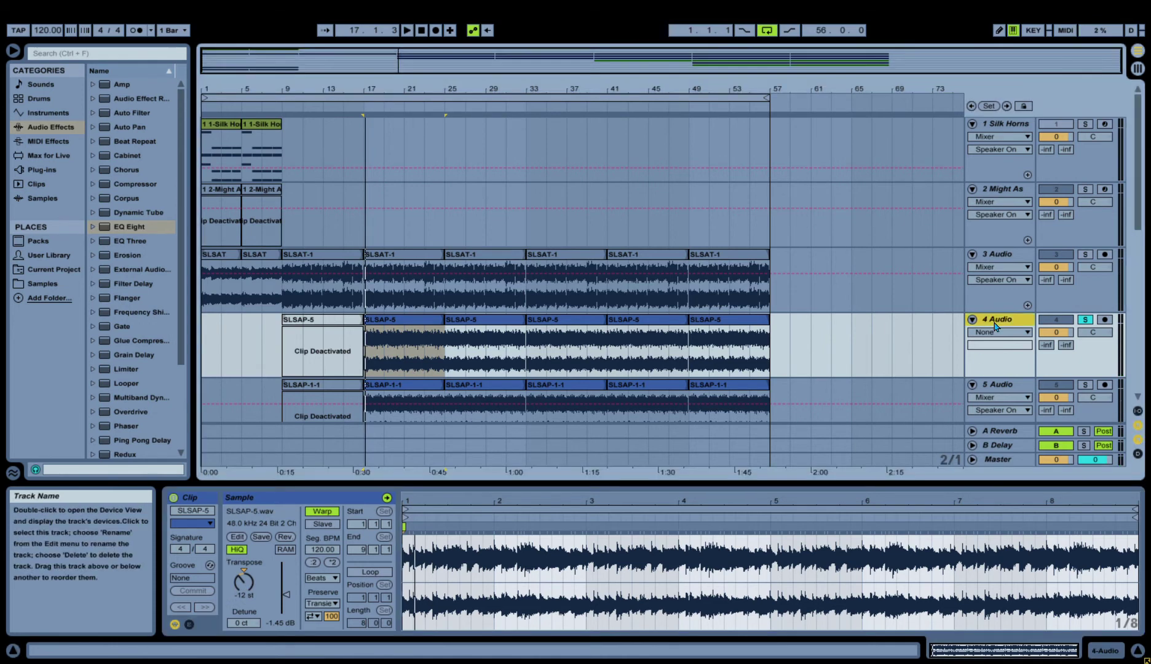
Add an Auto Filter, a Reverb and a Chorus to the 4 Audio track, in that order.
left_click(997, 319)
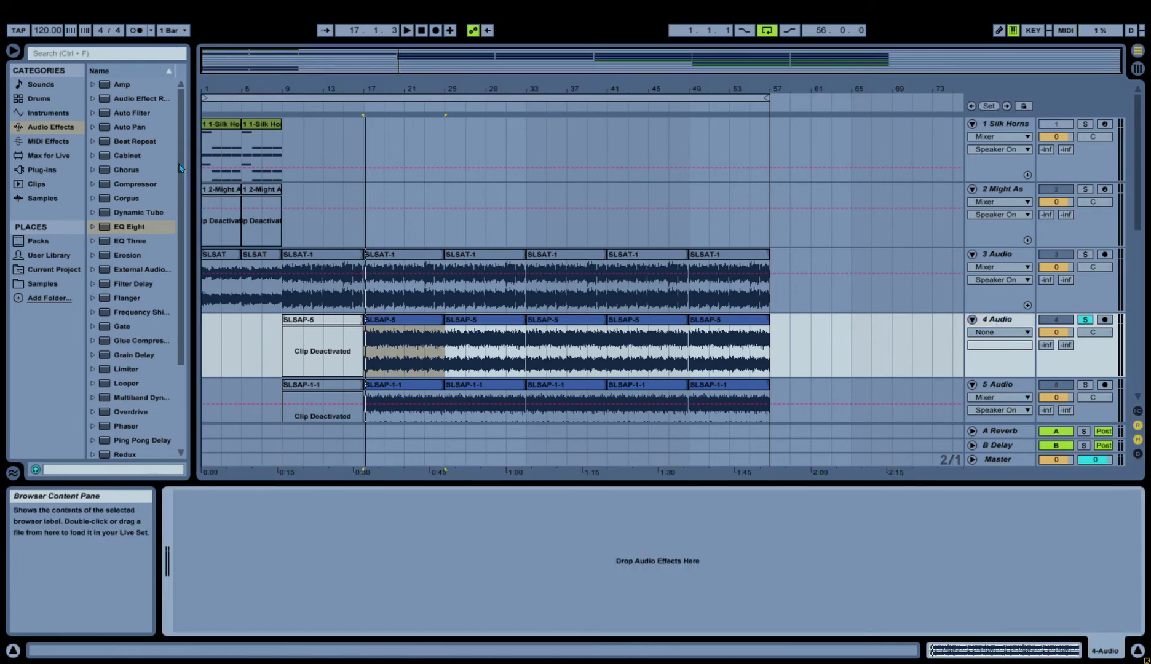
mouse_move(182, 176)
left_mouse_down()
mouse_move(185, 225)
mouse_move(188, 185)
left_mouse_up()
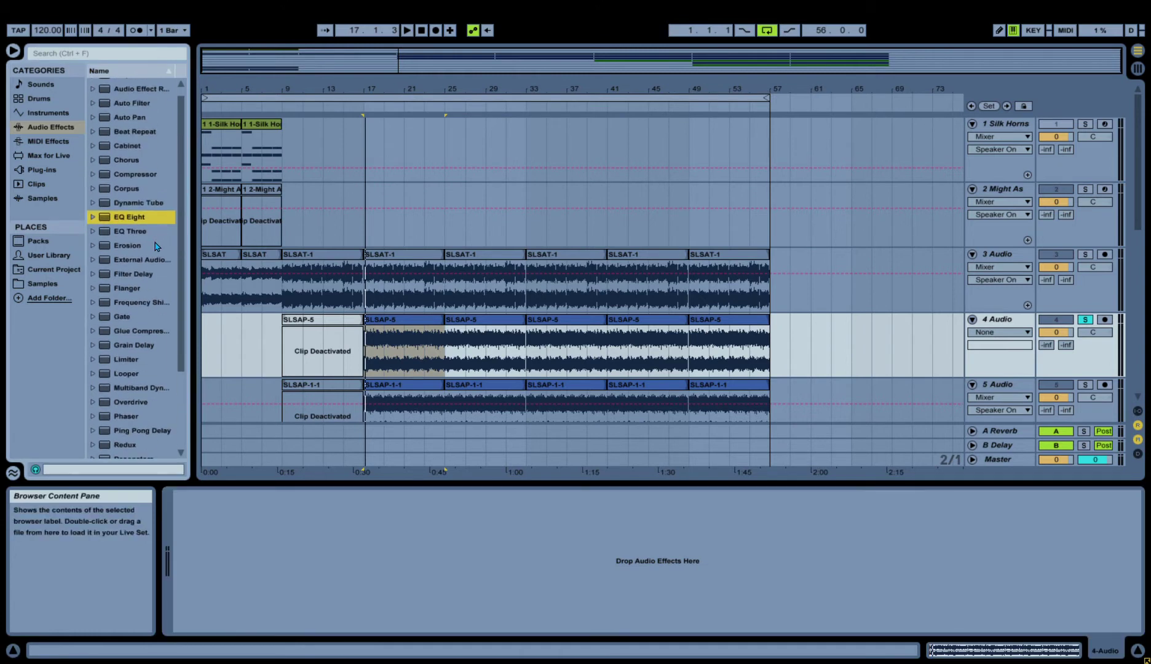
left_click(149, 163)
double_click(151, 104)
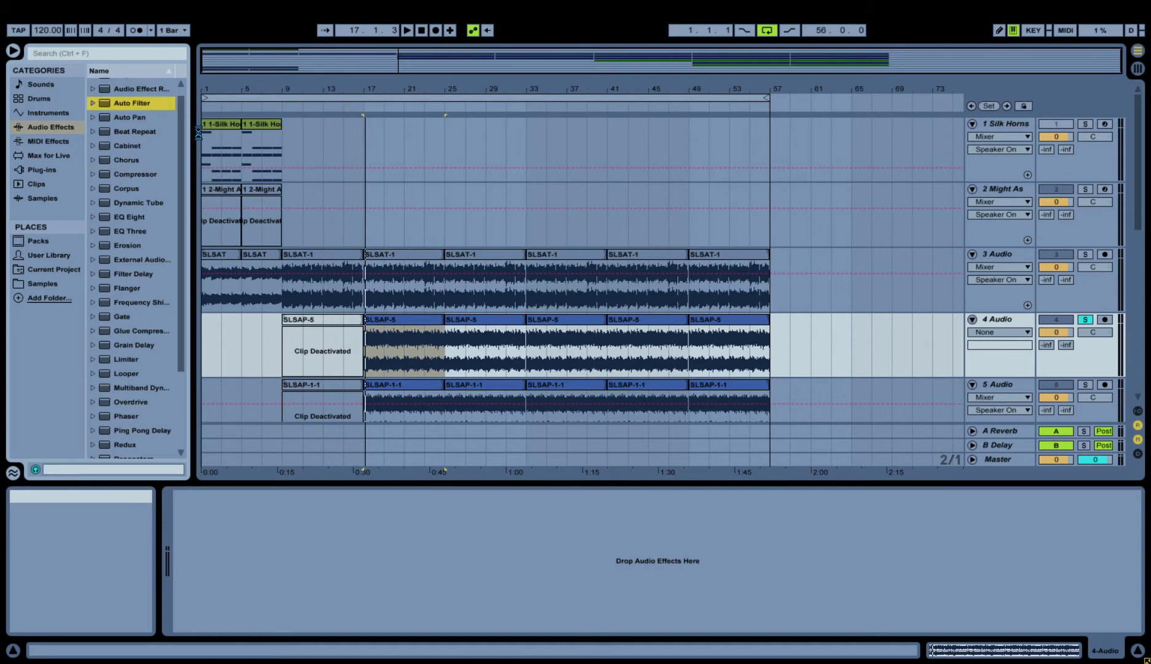
scroll(141, 426, "down", 3)
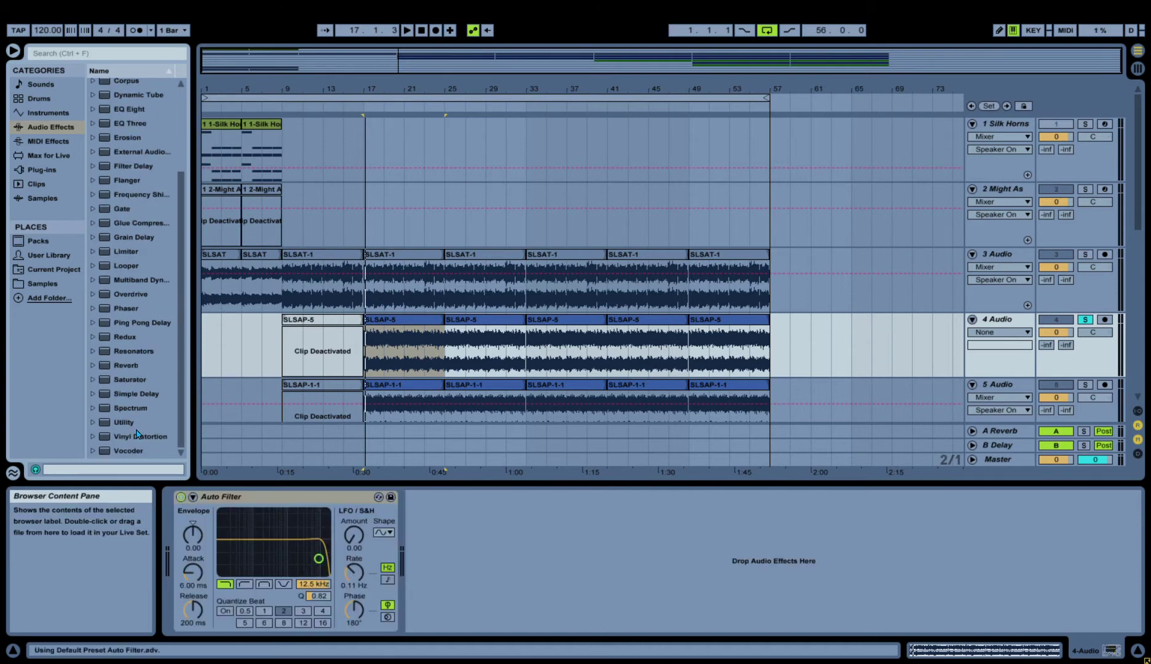
double_click(138, 369)
scroll(175, 150, "up", 3)
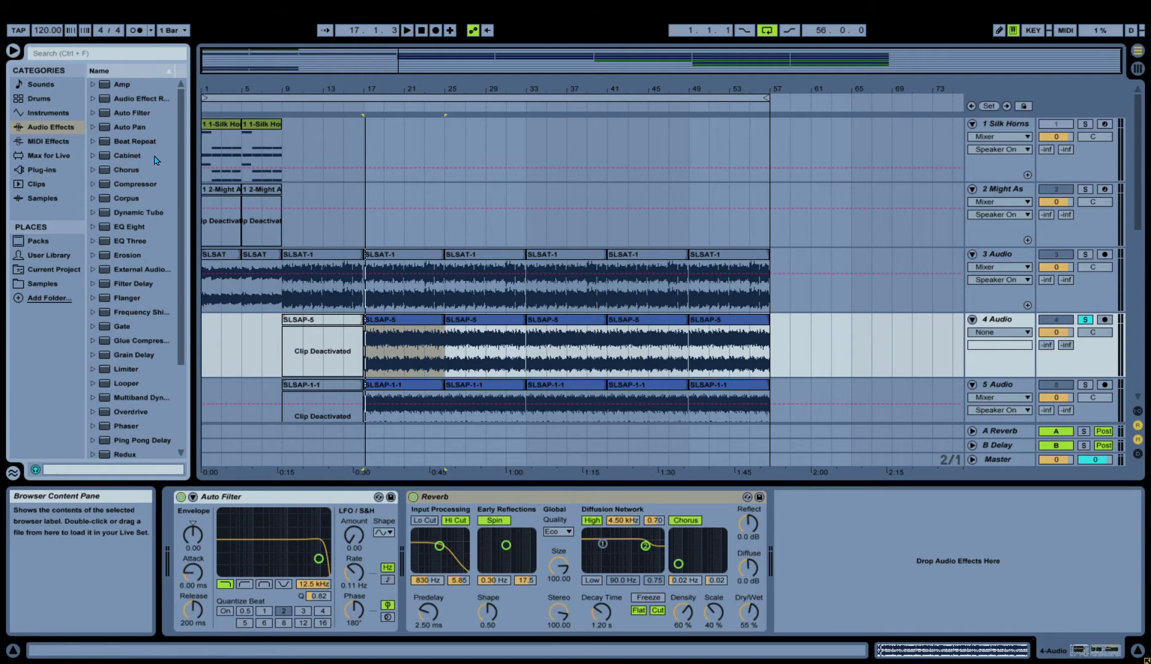
double_click(147, 173)
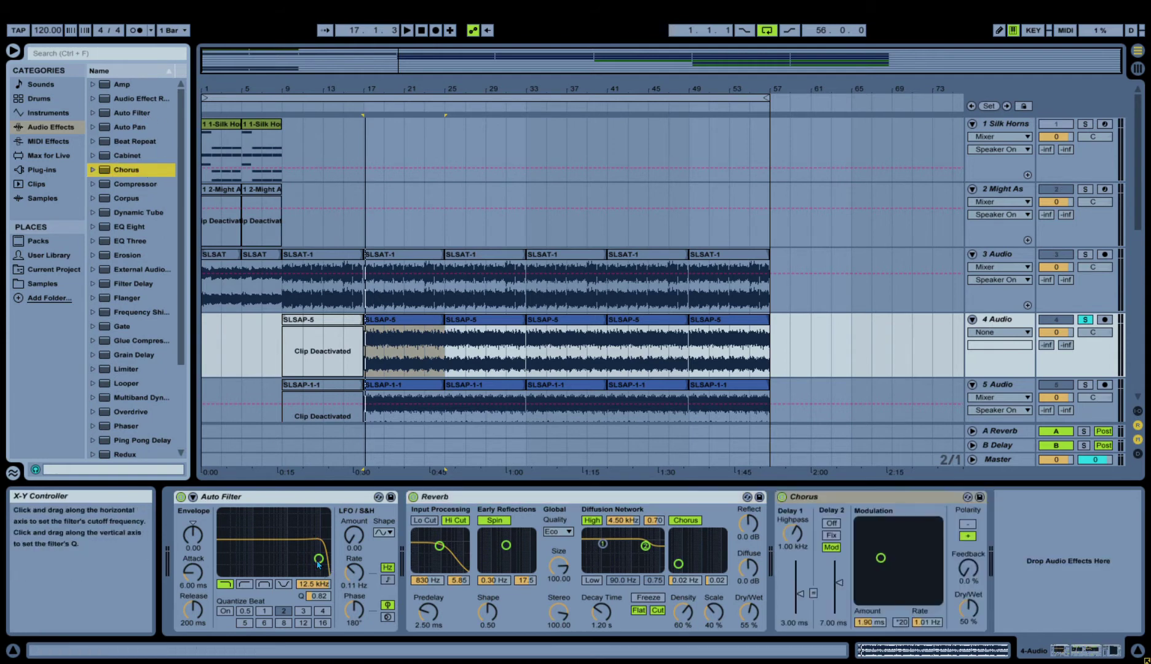
Set the Auto Filter to 516 Hz, Q 1.77, LFO amount 8.94, envelope amount 11.5, attack 1.12 ms and release 173 ms.
left_click_drag(319, 558, 353, 517)
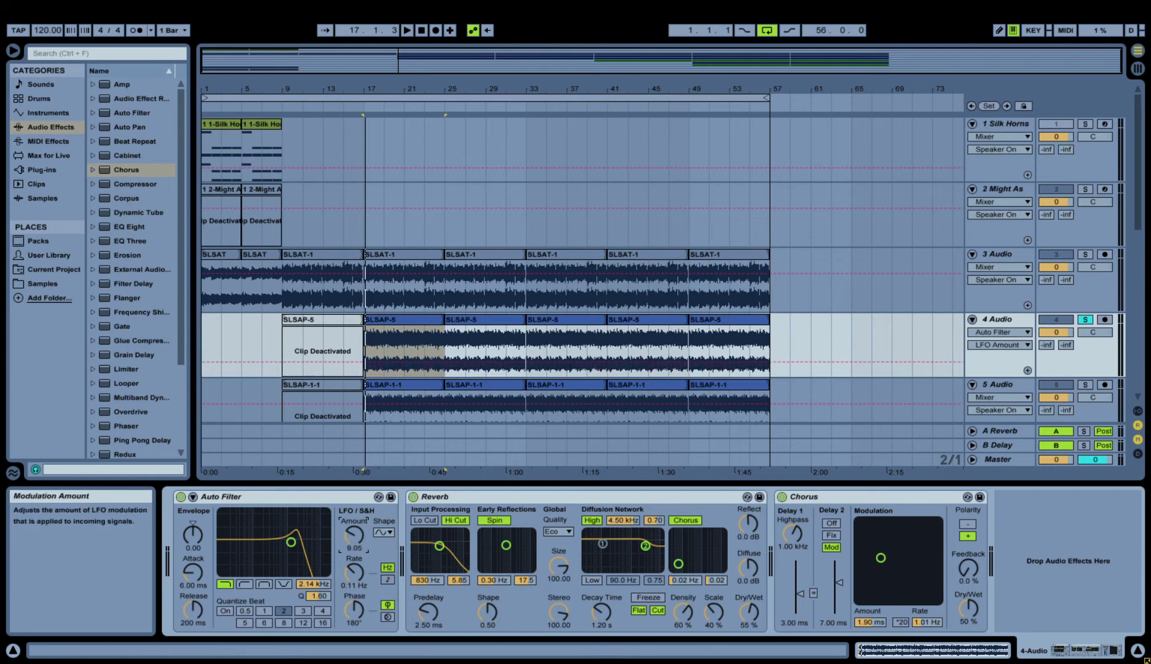
left_click_drag(353, 535, 353, 544)
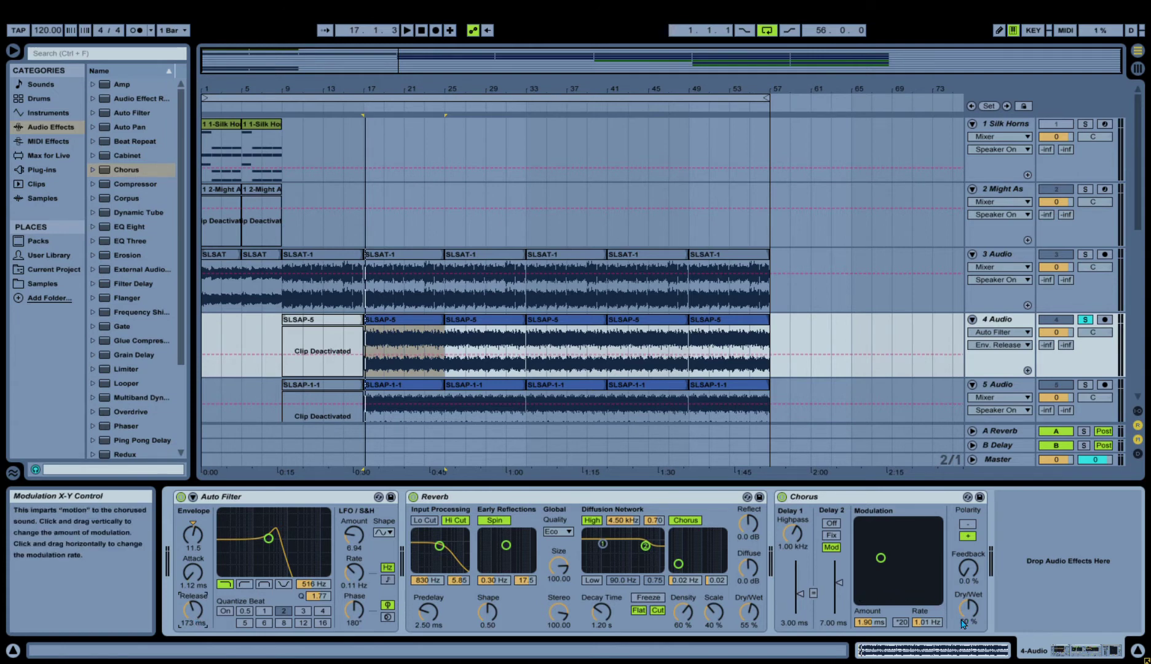
Set the Chorus dry/wet to 65% and the Auto Filter to envelope amount 103 and 790 Hz with a Q of 1.88 during playback.
key("space")
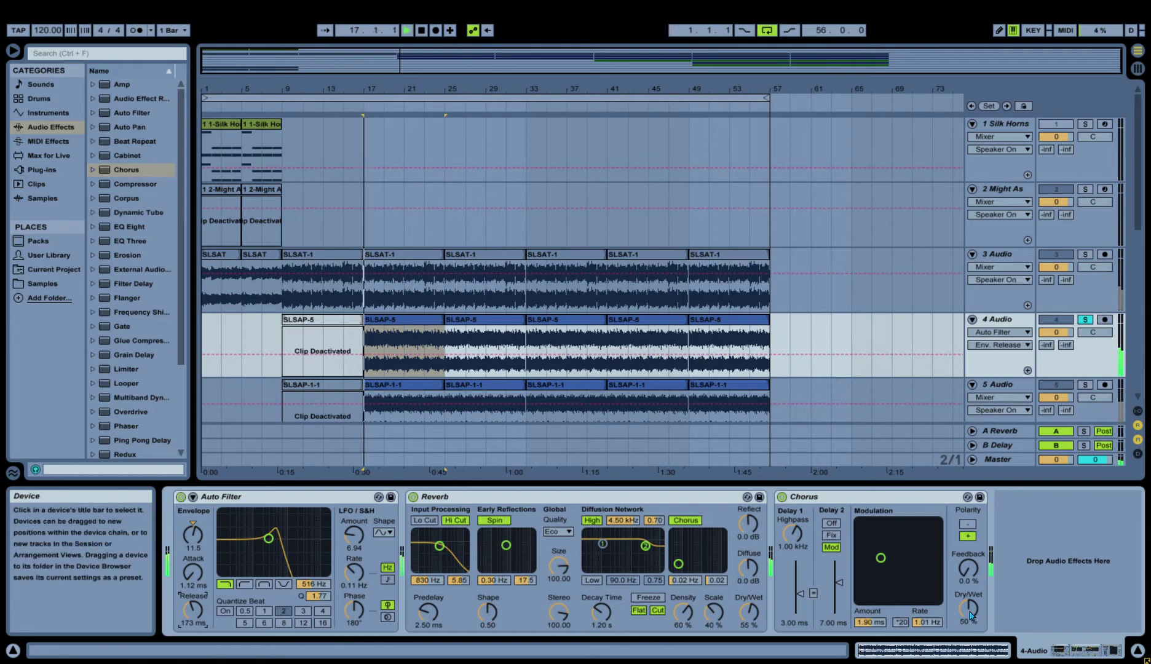
left_click_drag(969, 611, 970, 609)
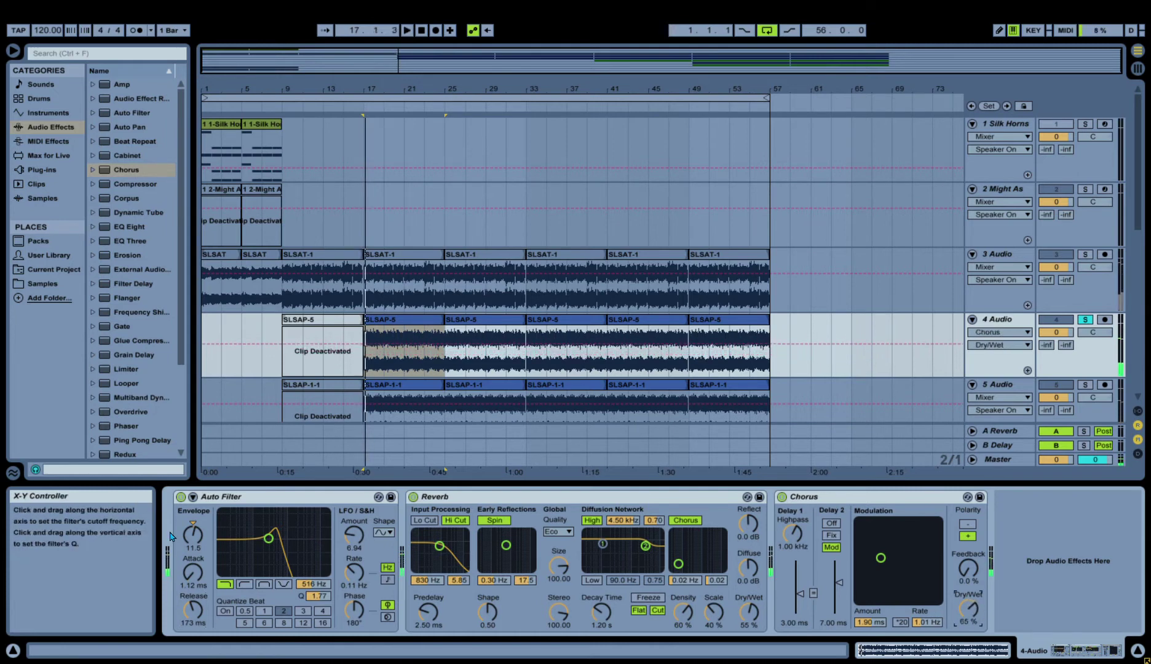
left_click_drag(193, 534, 192, 519)
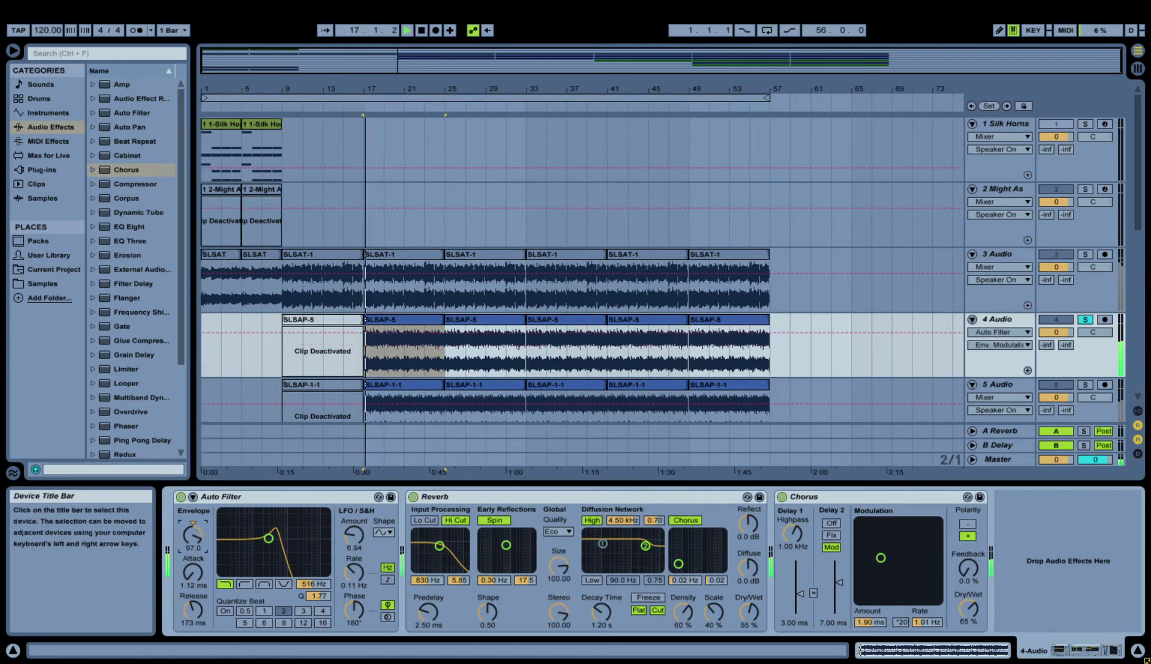
left_click_drag(268, 538, 271, 534)
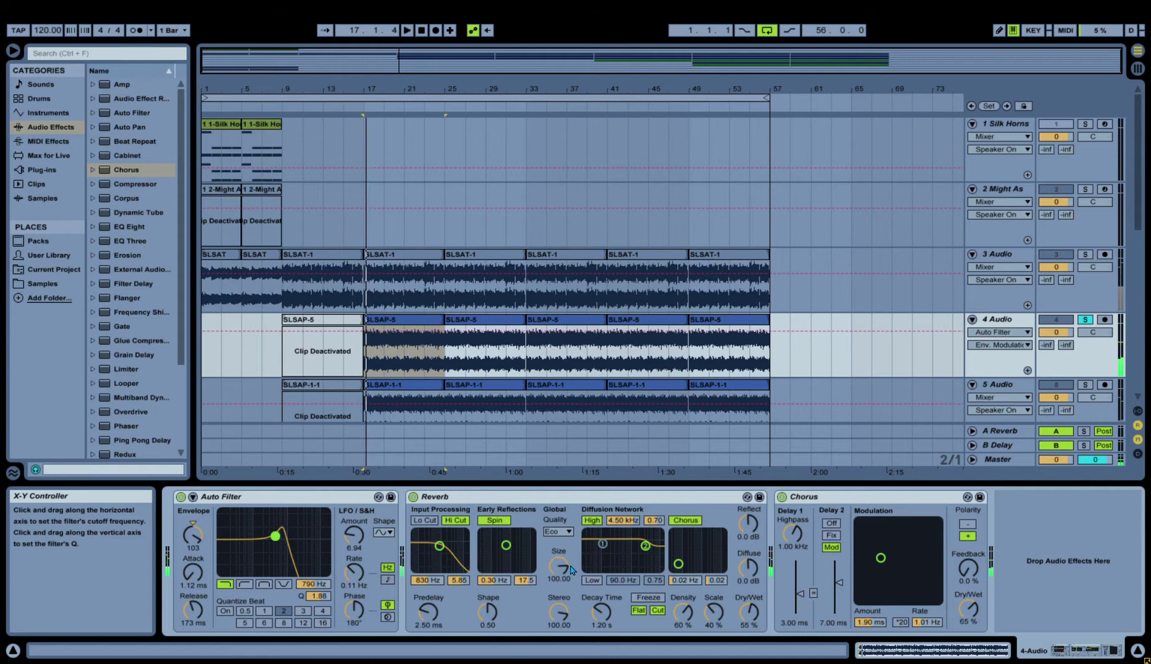
Set the Reverb's decay time to 1.73 s, its chorus to 0.31 Hz with amount 0.07, and its dry/wet to 13%.
left_click_drag(601, 611, 601, 609)
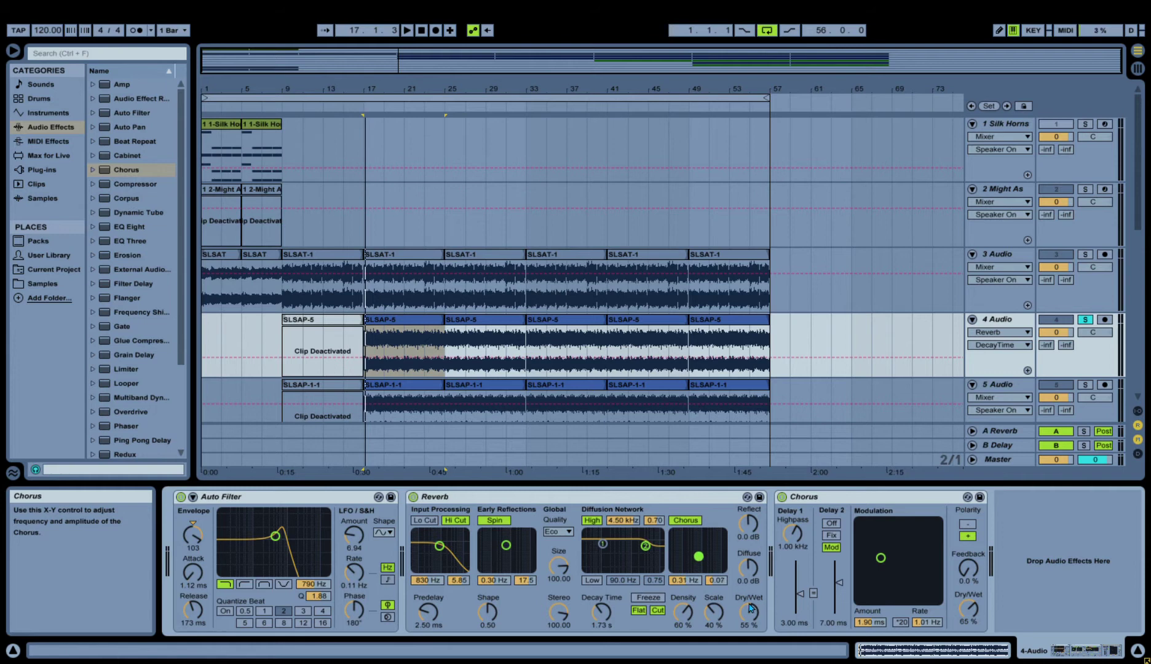
left_click_drag(750, 607, 750, 615)
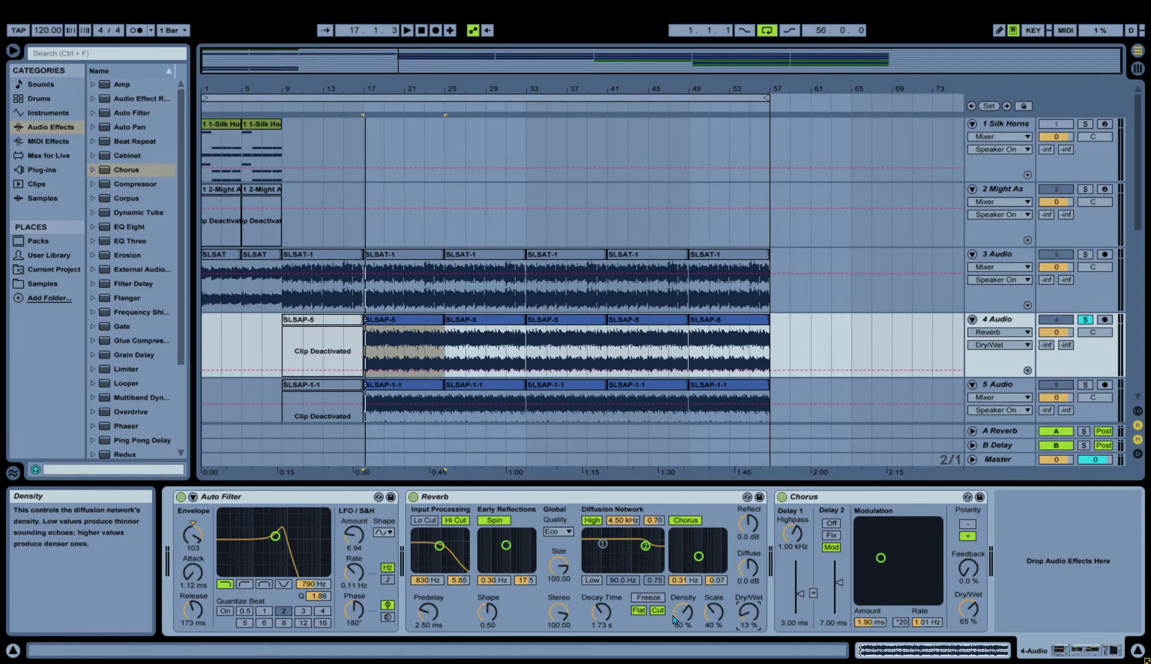
Set the Reverb's predelay to 1.53 ms, shape to 0.67 and decay time to 527 ms, and the Auto Filter's cutoff to 654 Hz.
left_click_drag(429, 613, 488, 606)
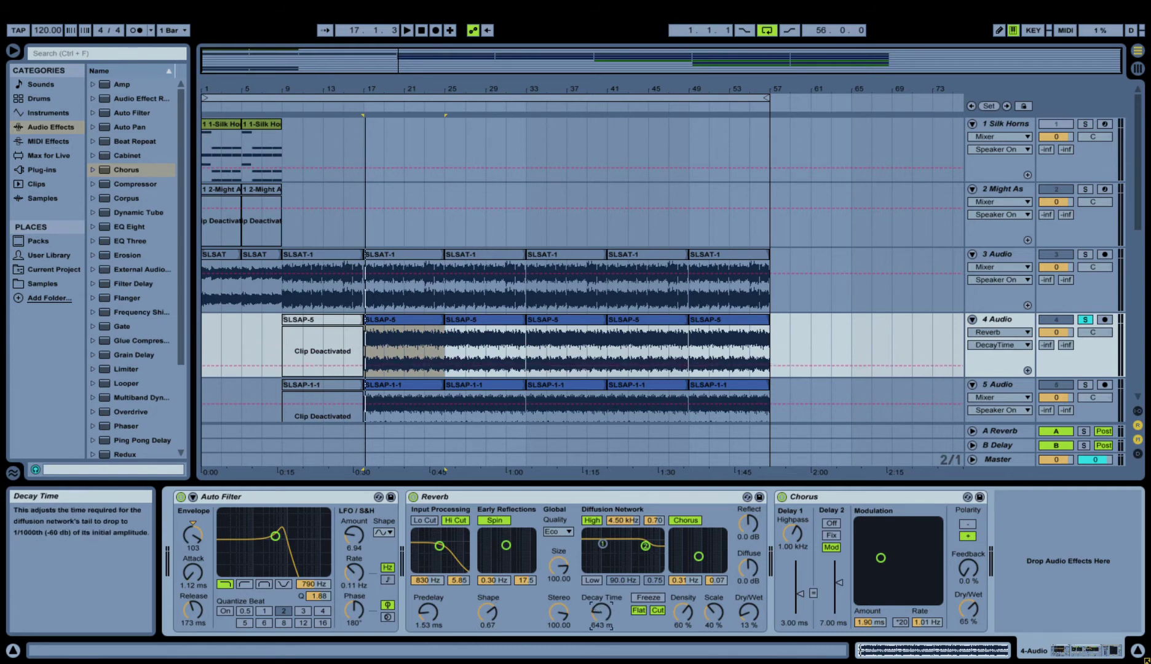
key("space")
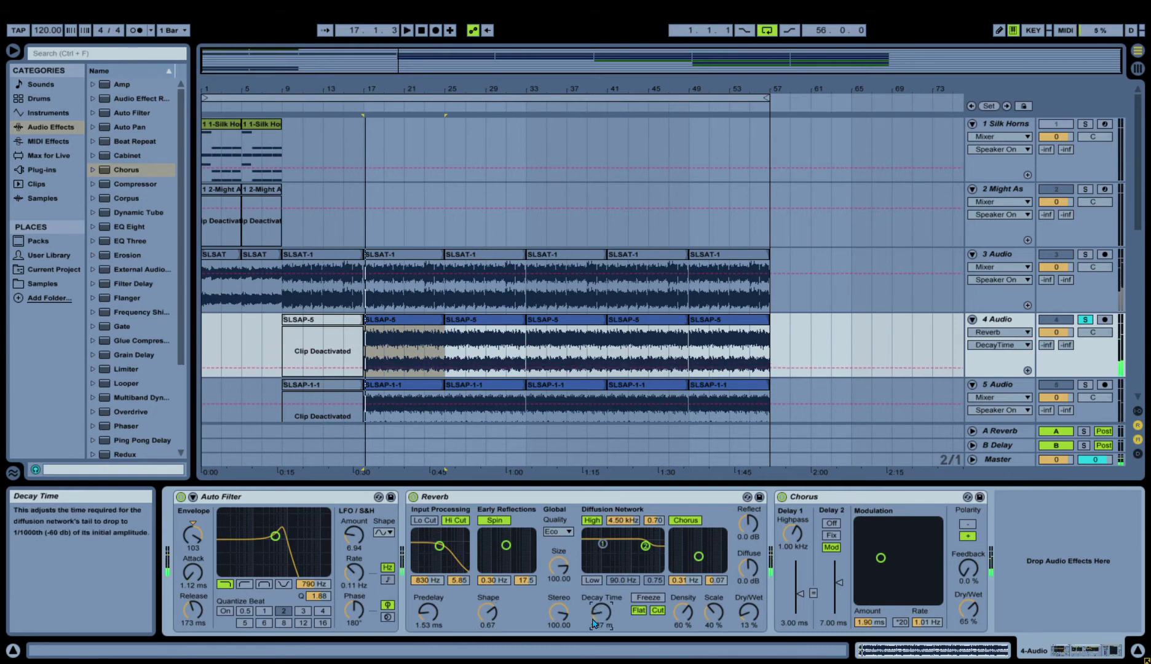
key("space")
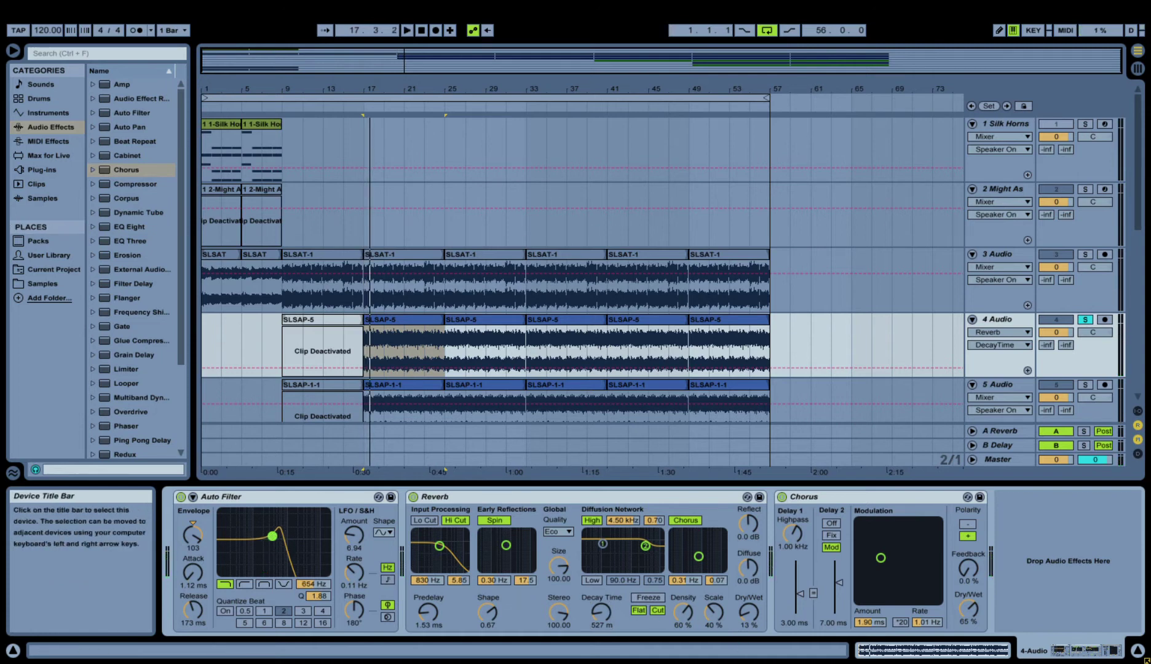
Set the Auto Filter to 790 Hz with Q 2.27 and attack 0.10 ms, auditioning 4 Audio from bar 17.
key("space")
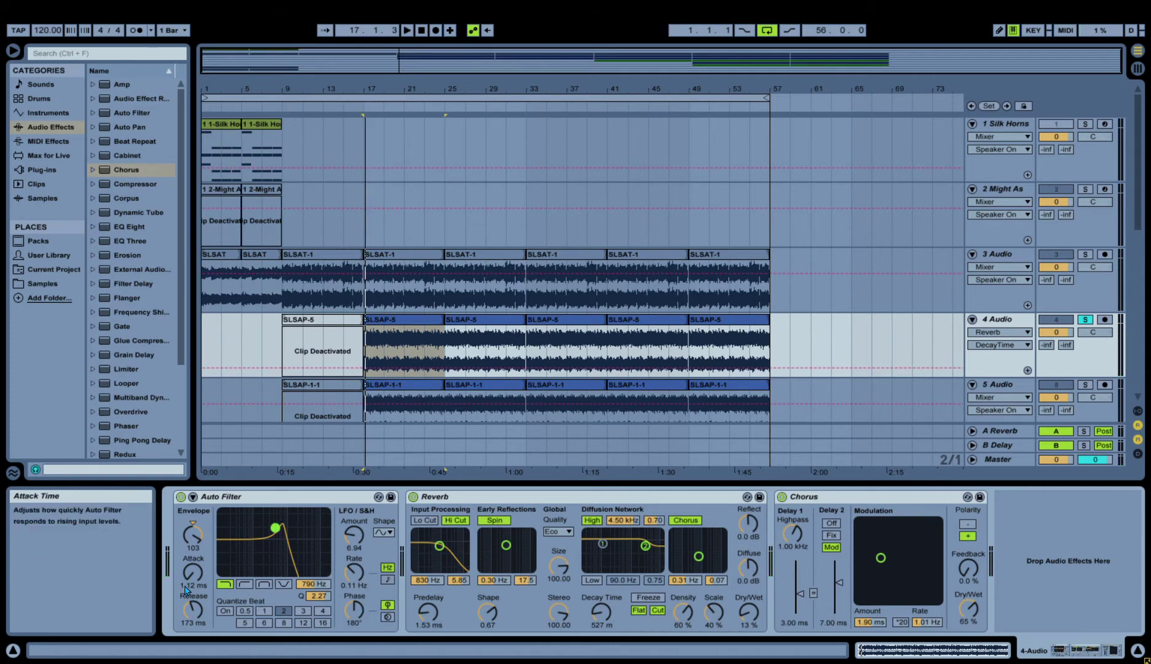
left_click_drag(191, 574, 187, 586)
key("space")
key("space")
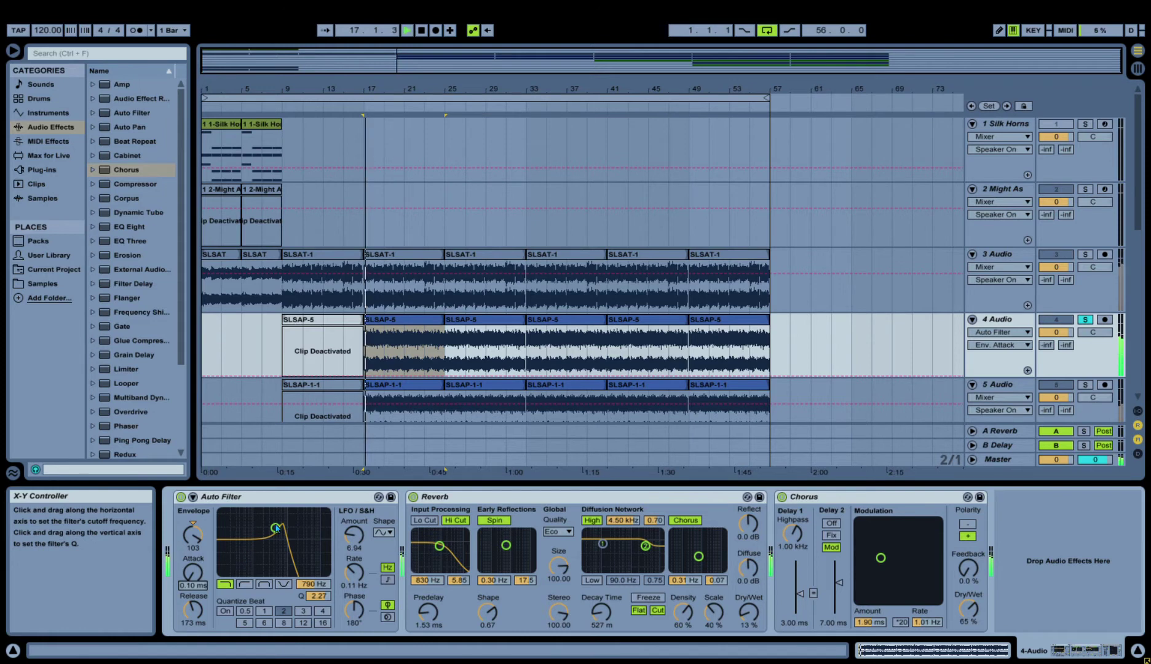
key("space")
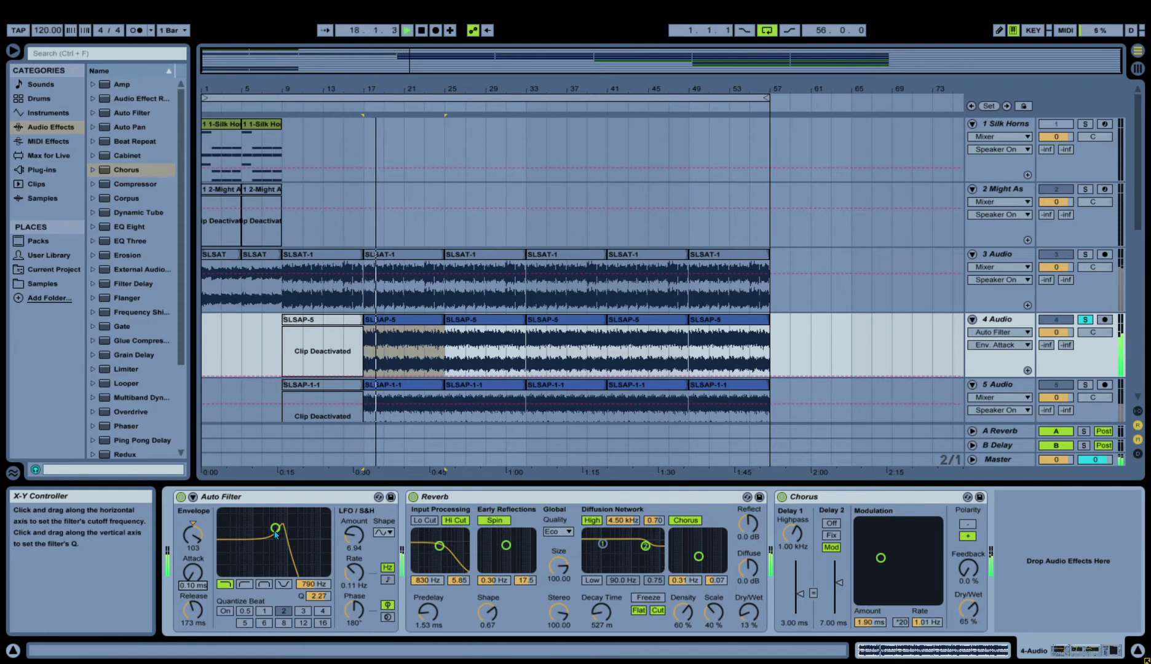
key("space")
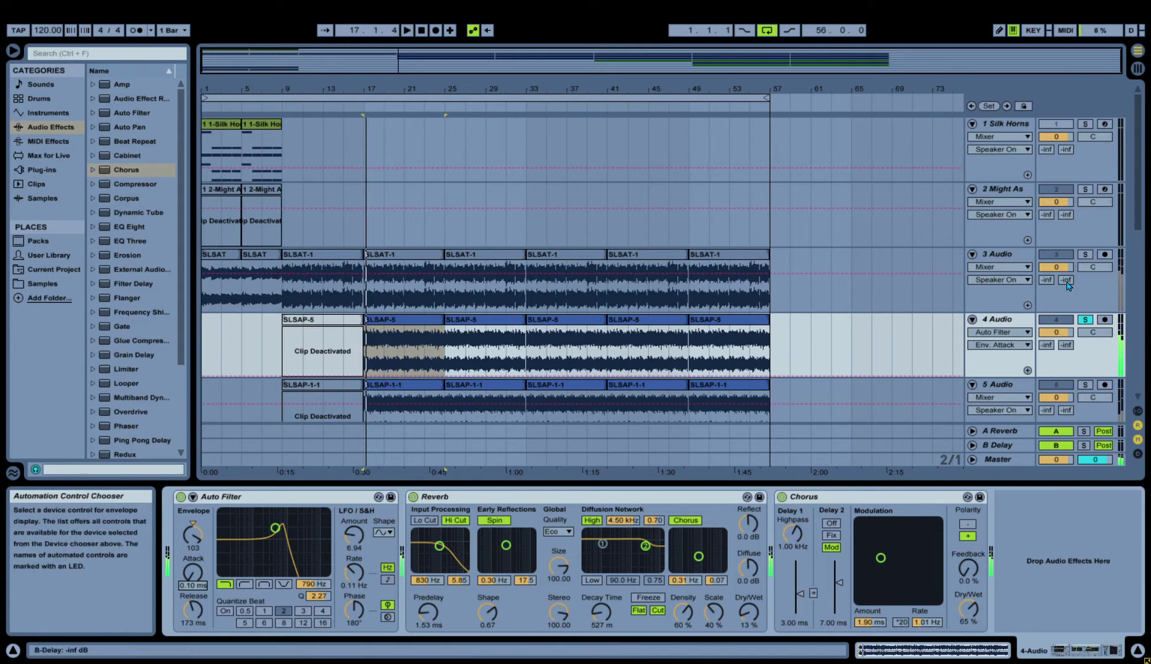
Unsolo 4 Audio and set its Chorus dry/wet to 28% while the full mix plays.
left_click(1084, 320)
key("space")
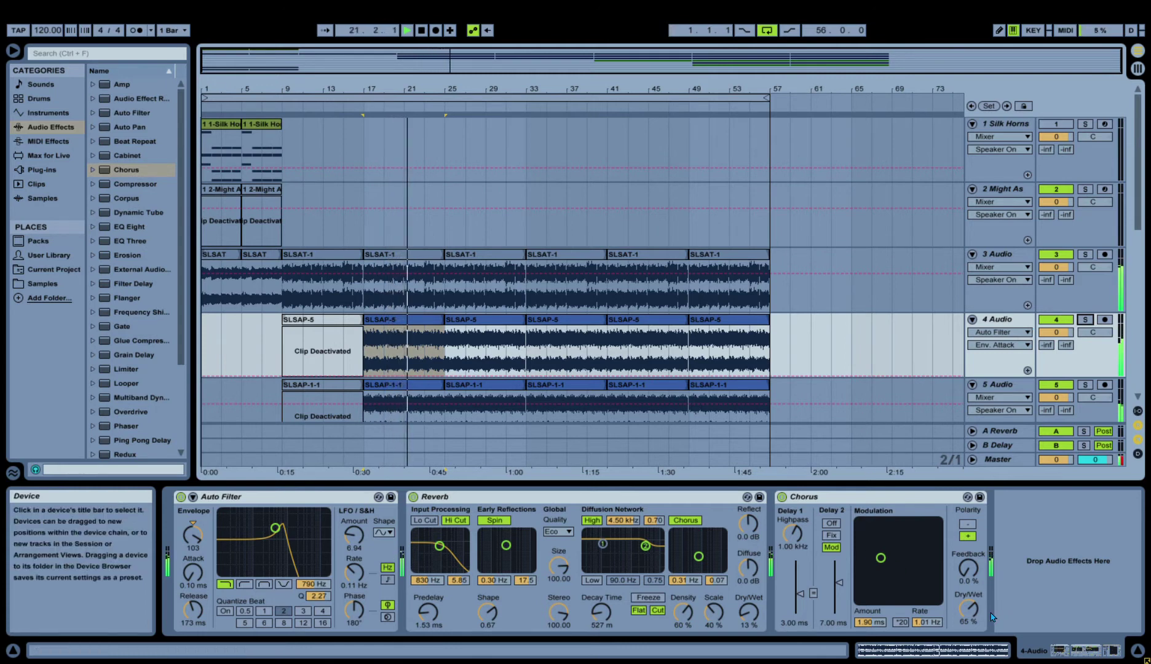
left_click_drag(969, 608, 969, 656)
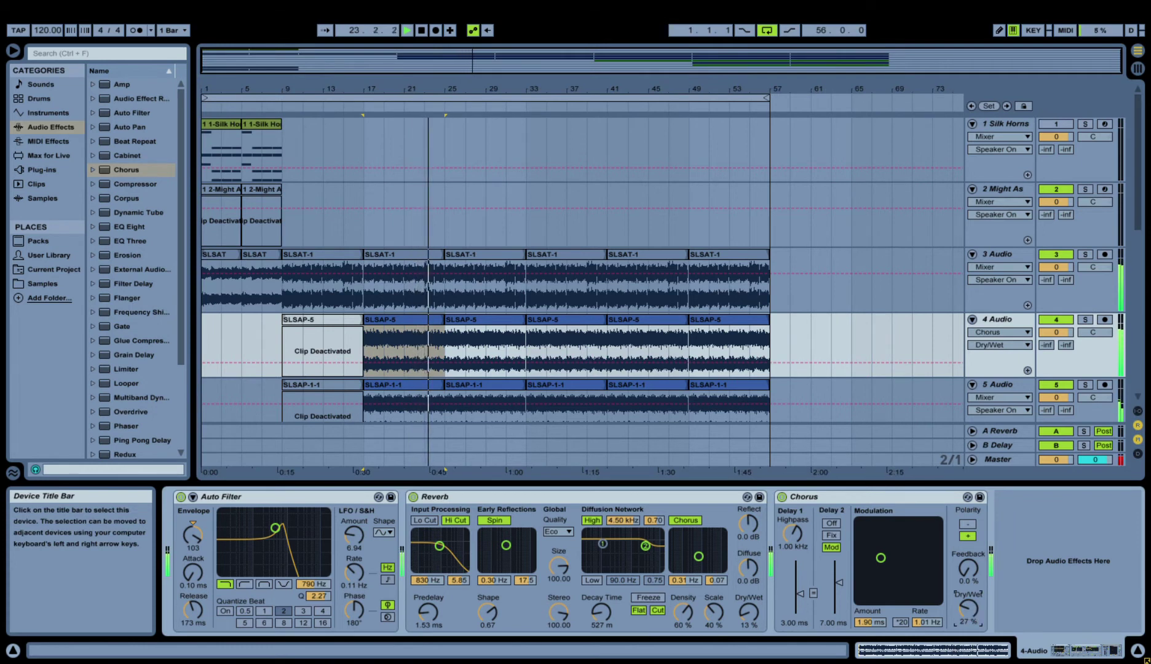
Move the Chorus ahead of the Auto Filter, bypass the Chorus, and set the active filter to 407 Hz with Q 1.85.
left_click(180, 497)
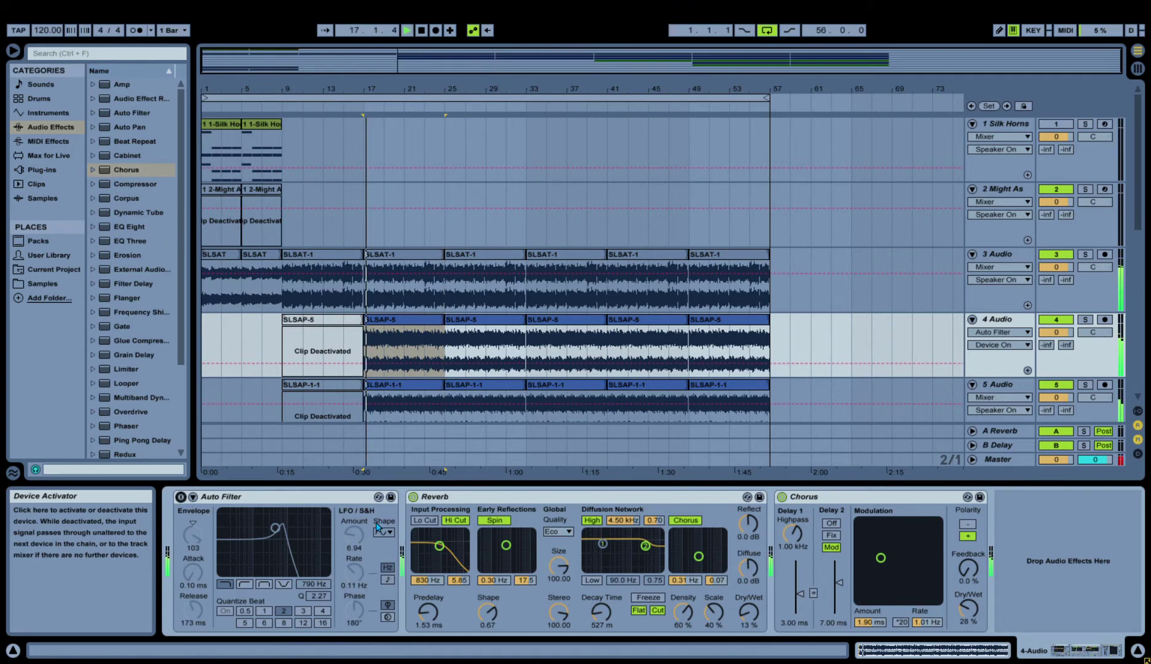
left_click_drag(836, 497, 217, 517)
left_click(401, 497)
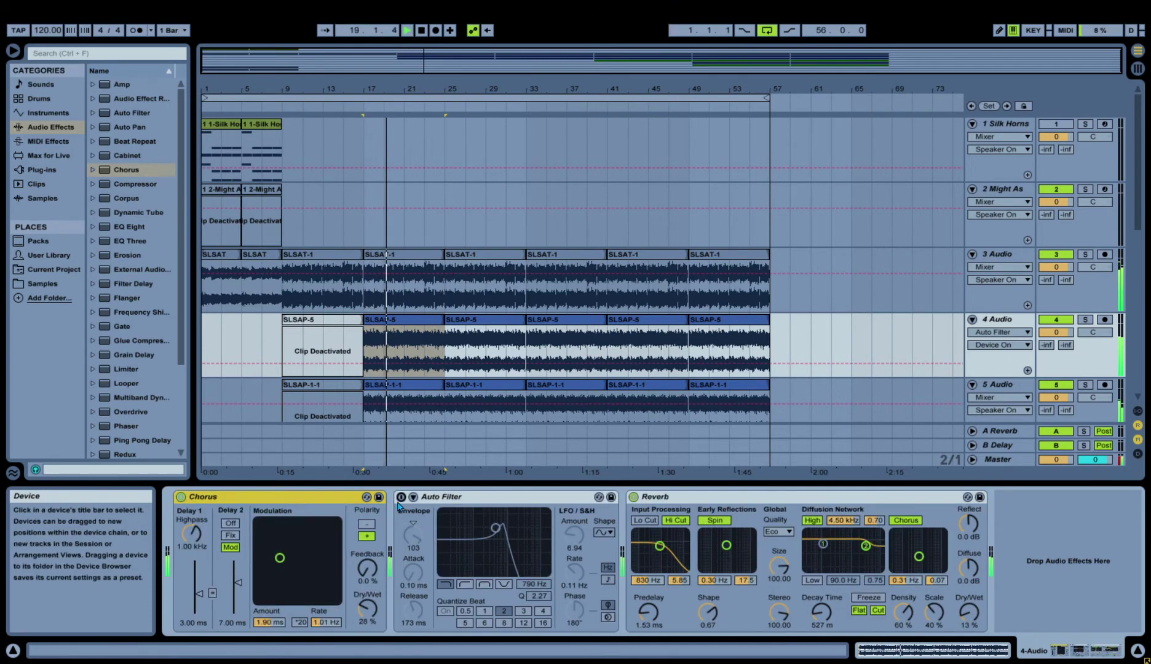
left_click(181, 497)
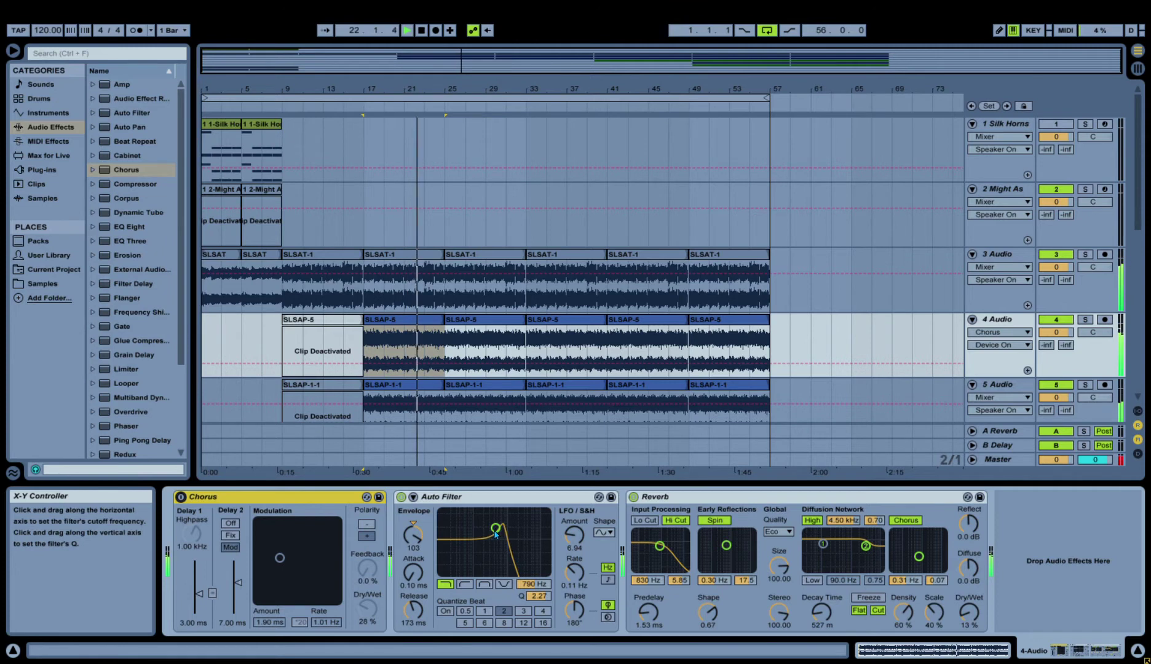
left_click_drag(496, 529, 485, 537)
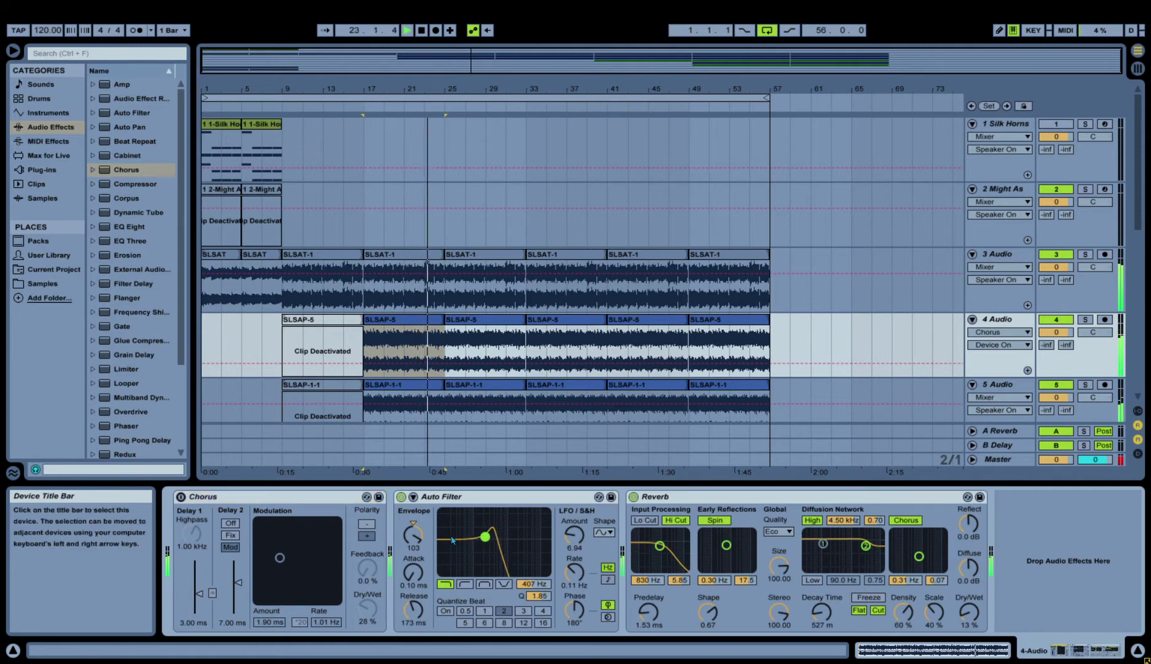
Bypass the Auto Filter and Reverb, and delete all three effects from 4 Audio.
left_click(401, 496)
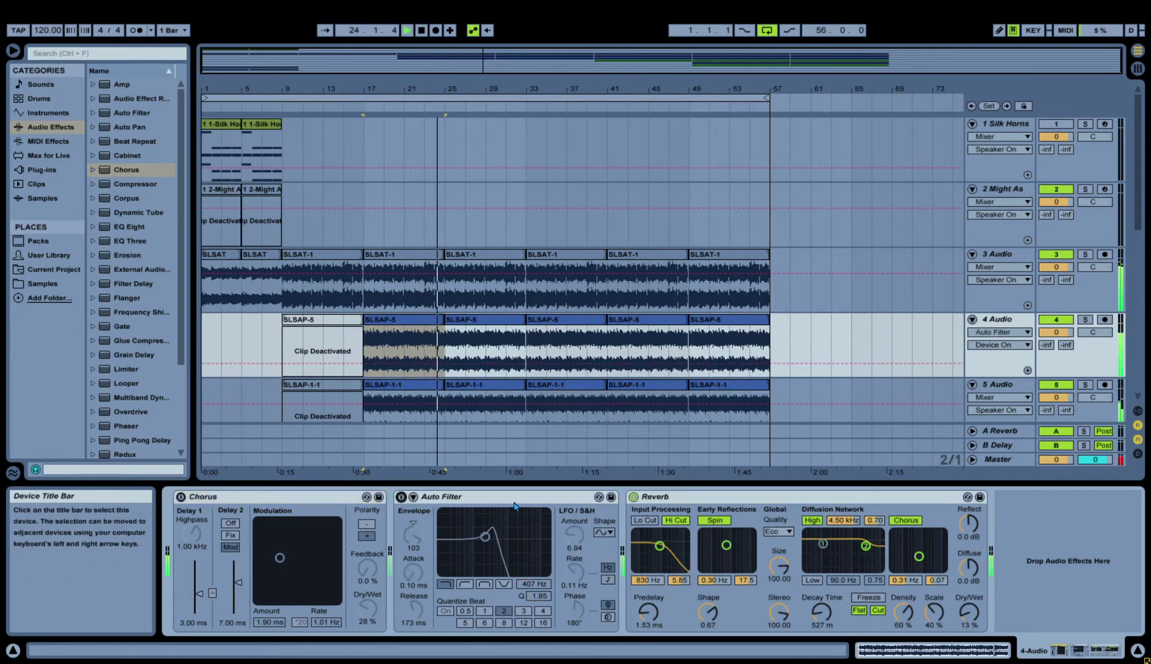
left_click(634, 497)
left_click(348, 498, "shift")
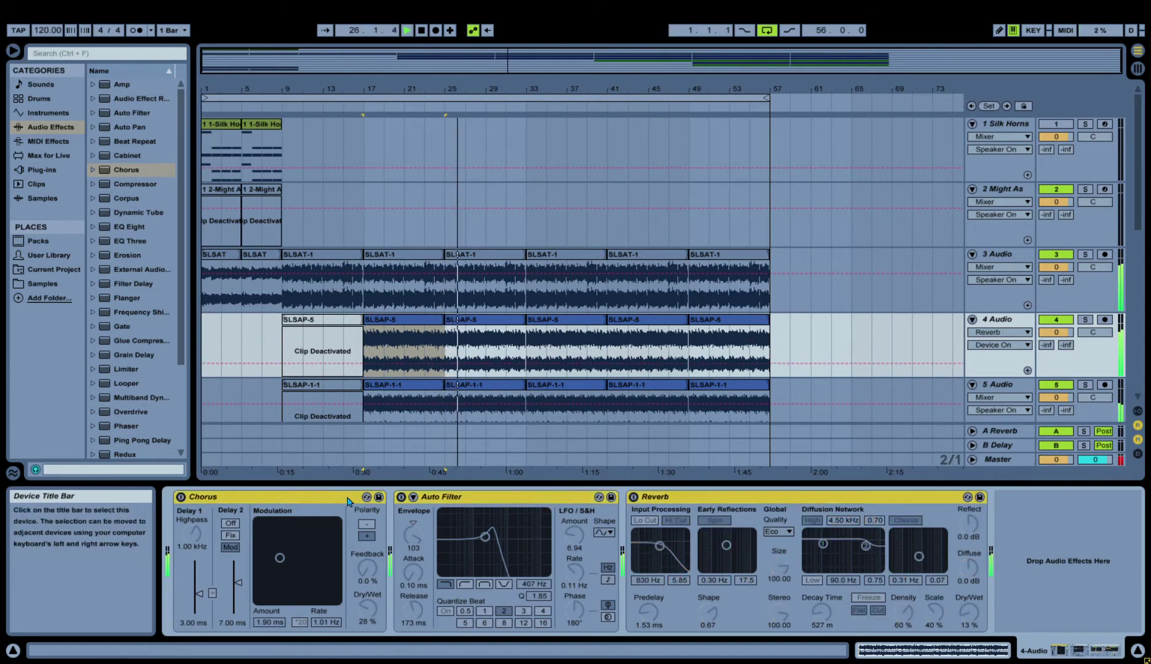
key("Delete")
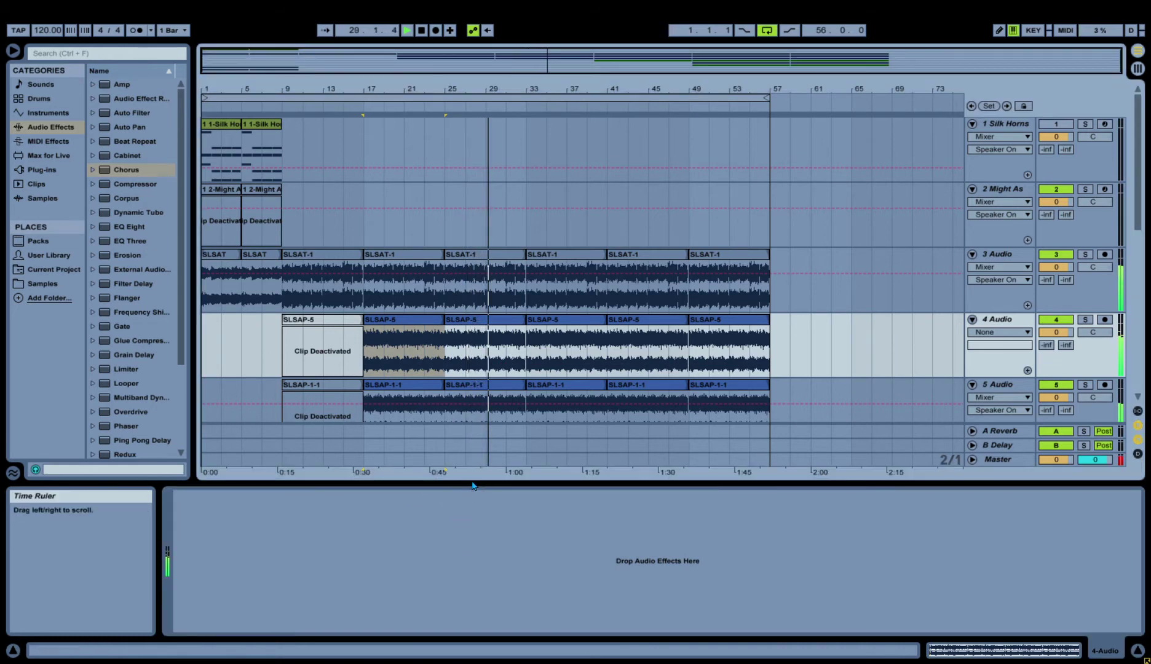
Reset the transposition of 4 Audio's SLSAP-5 clip at bar 17 to 0 st and replay from bar 17.
left_click_drag(475, 483, 478, 644)
left_click(404, 322)
key("space")
key("space")
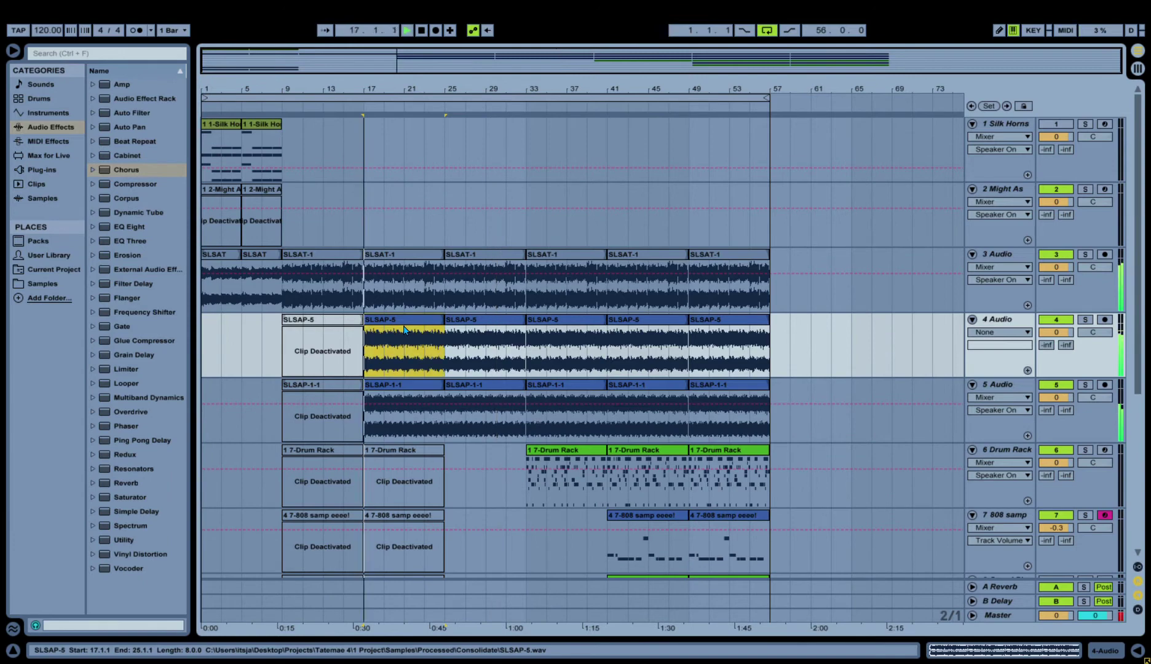
double_click(403, 323)
left_click(249, 599)
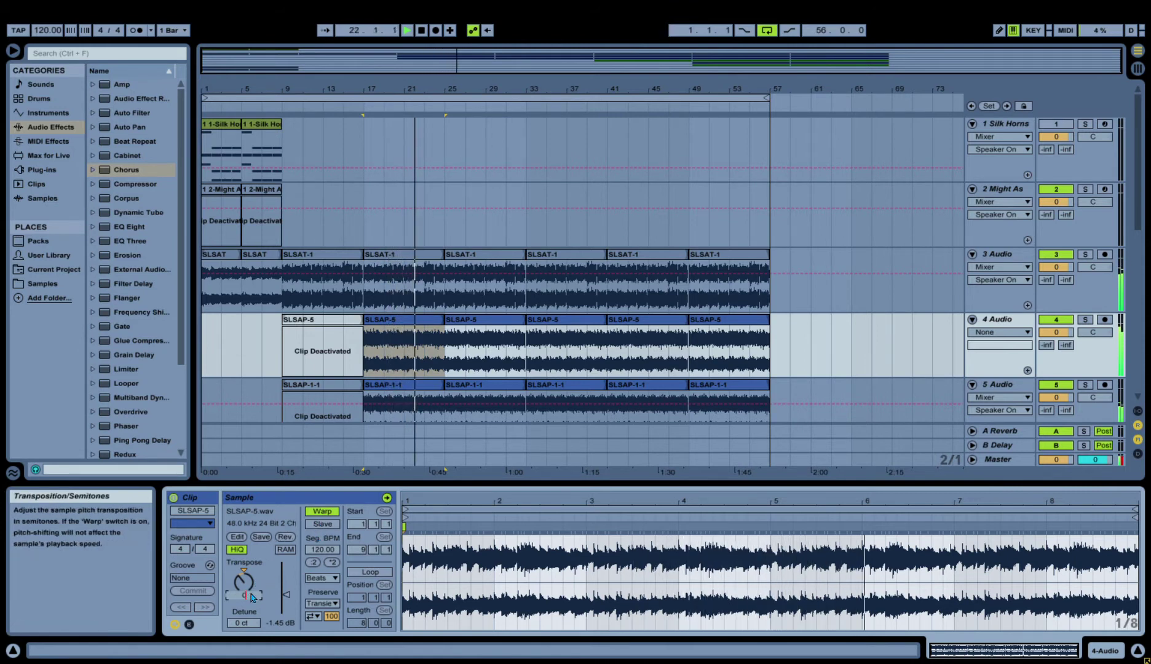
left_click(243, 571)
key("space")
key("space")
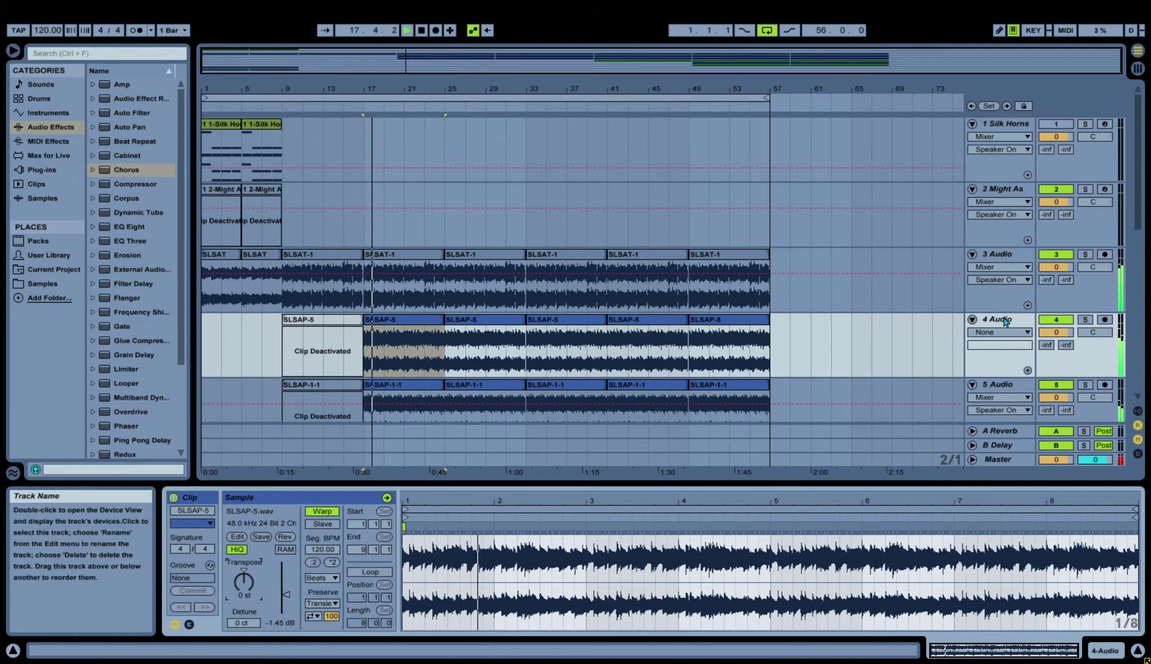
Duplicate the 4 Audio track and consolidate the copy's five SLSAP-5 clips from bar 17 to 57 into one clip.
left_click(996, 319)
key("ctrl+d")
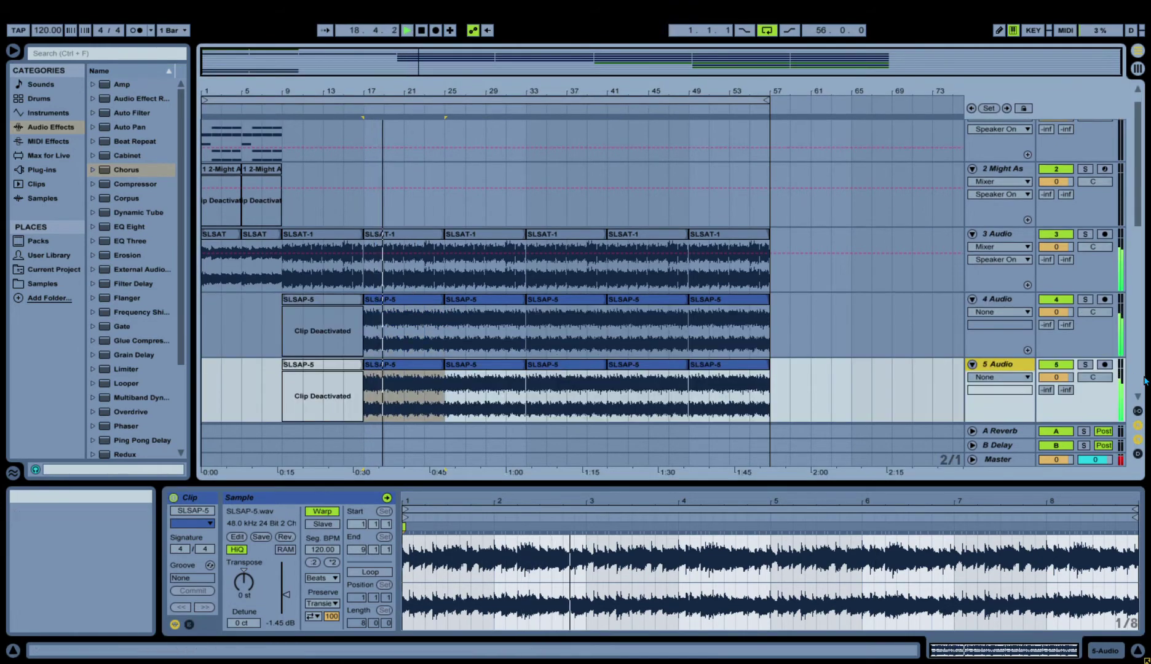
left_click(715, 372, "shift")
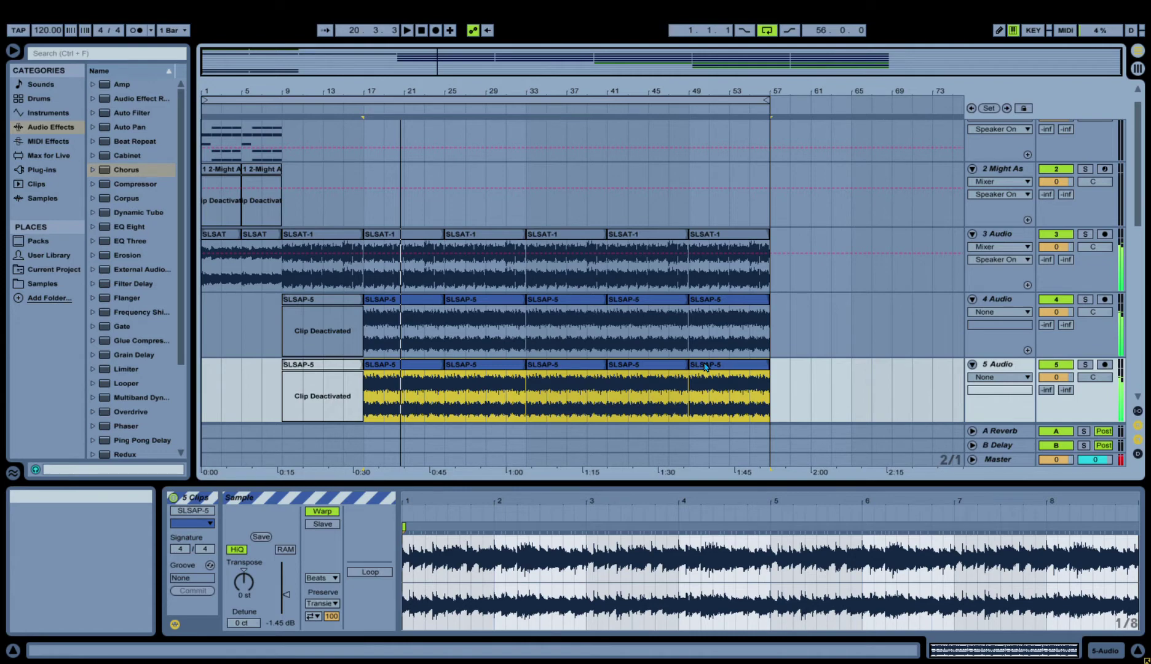
key("ctrl+j")
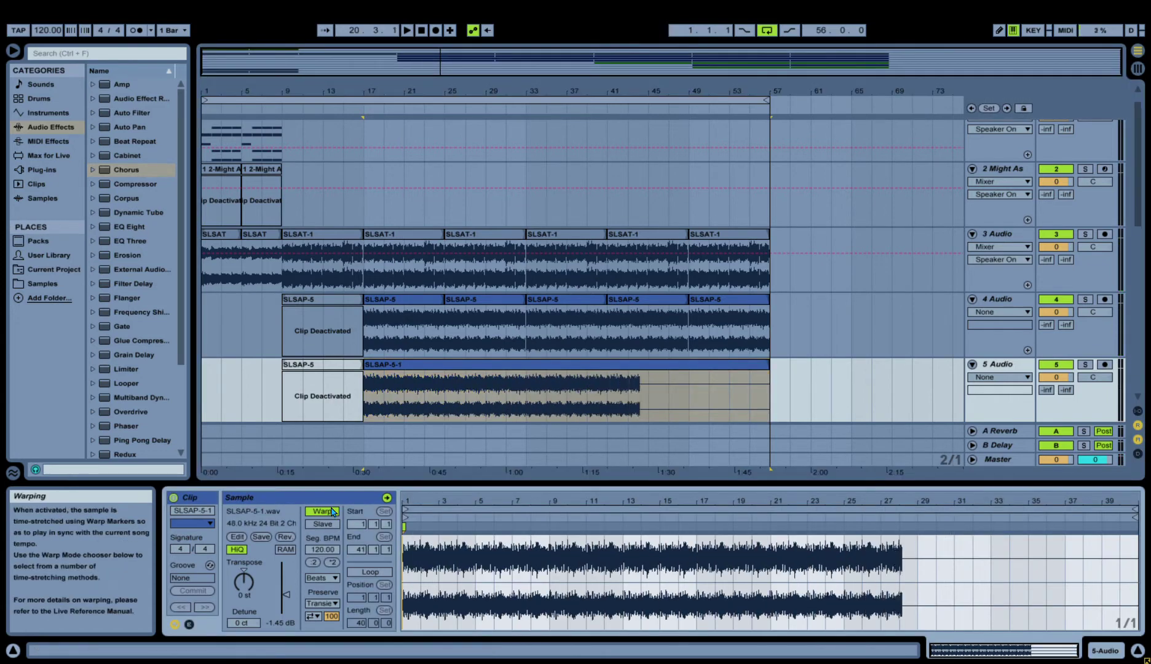
Transpose the consolidated clip up 12 semitones with Warp re-enabled, and set 5 Audio's volume to -1.9 dB.
left_click(332, 511)
key("space")
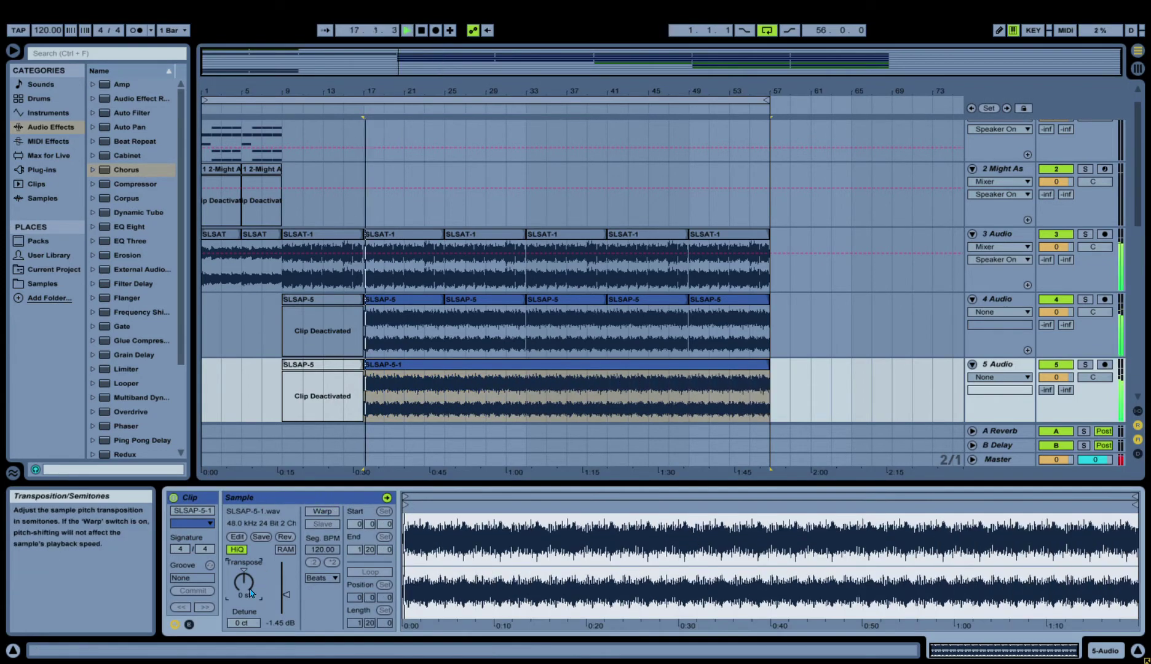
left_click(322, 511)
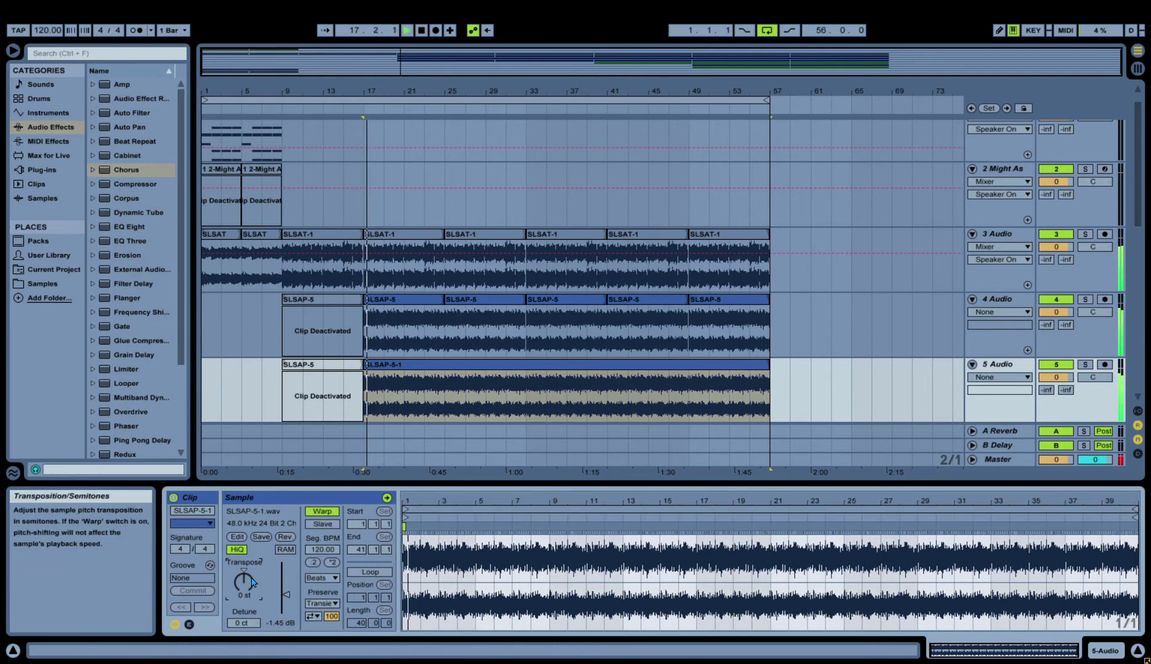
left_click_drag(252, 582, 252, 557)
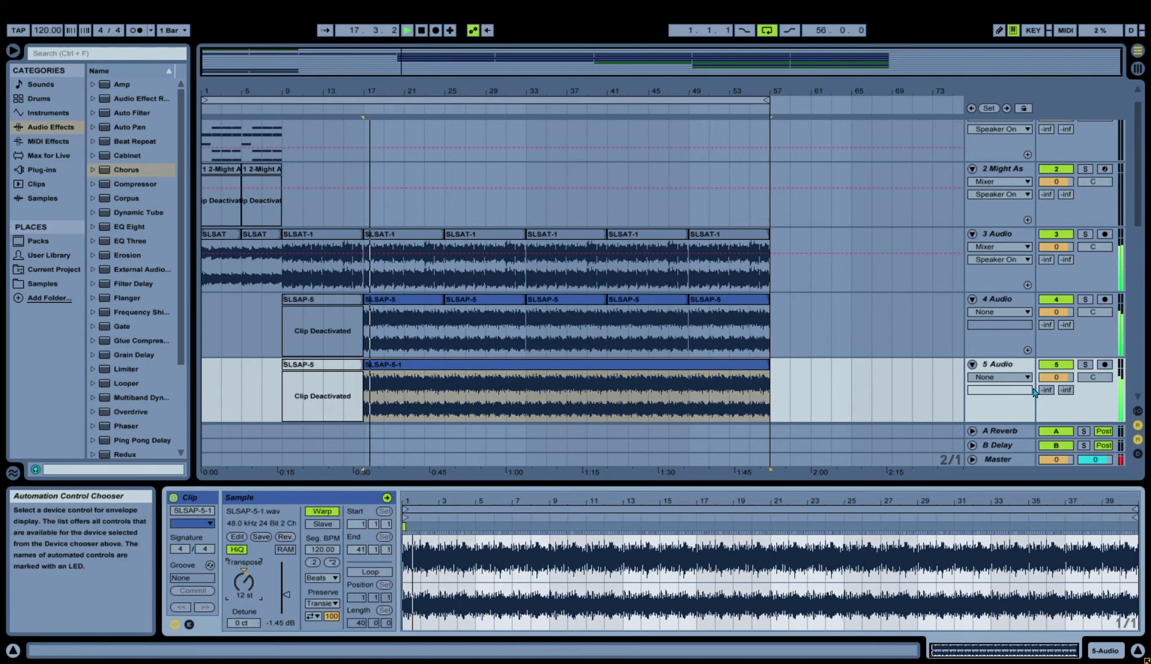
left_click_drag(1056, 377, 1056, 388)
Add a Chorus to 5 Audio and set its dry/wet to 81%.
double_click(999, 364)
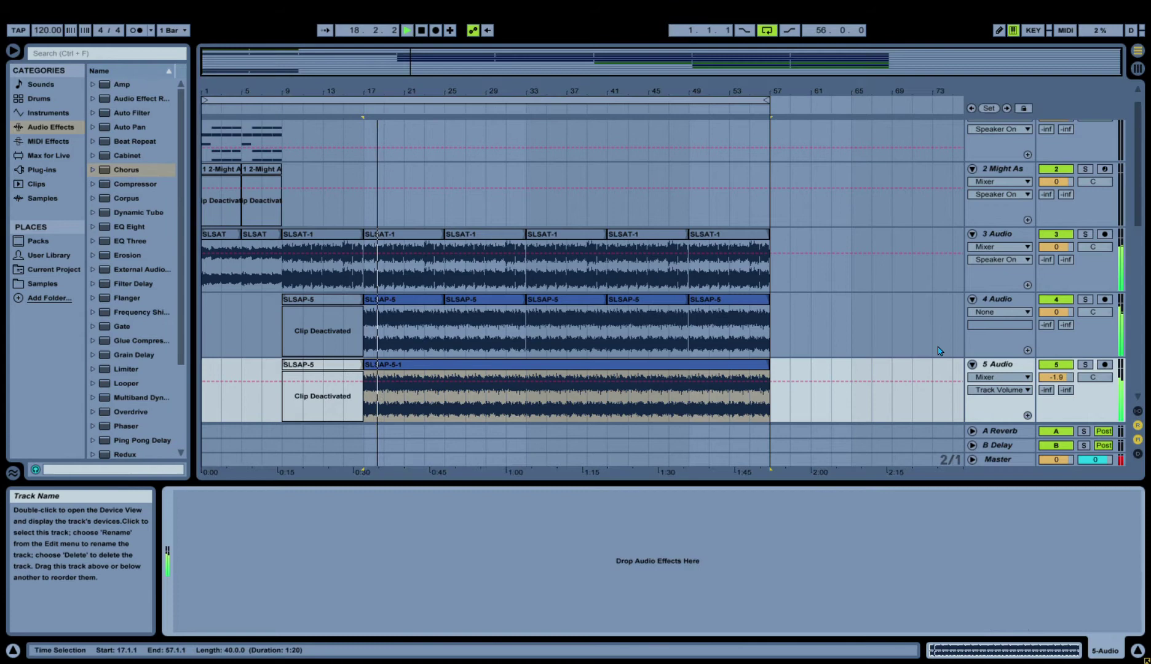
double_click(108, 173)
left_click_drag(368, 608, 367, 570)
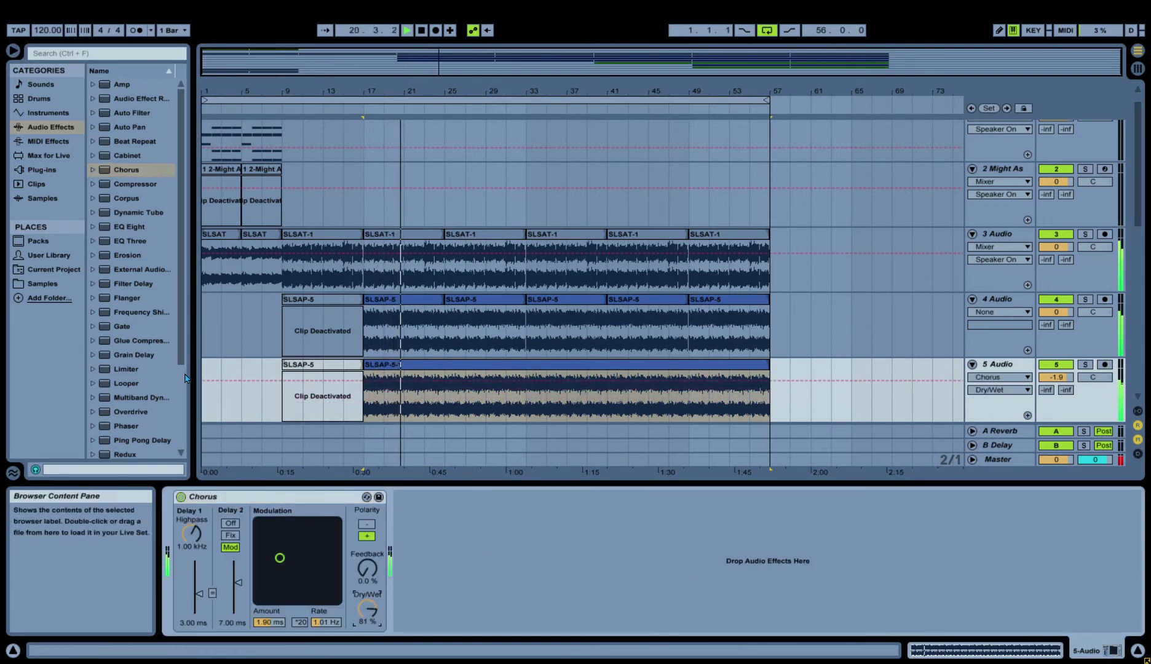
Add a Reverb after the Chorus on 5 Audio with dry/wet at 80% and decay time at 5.50 s.
scroll(187, 375, "down", 2)
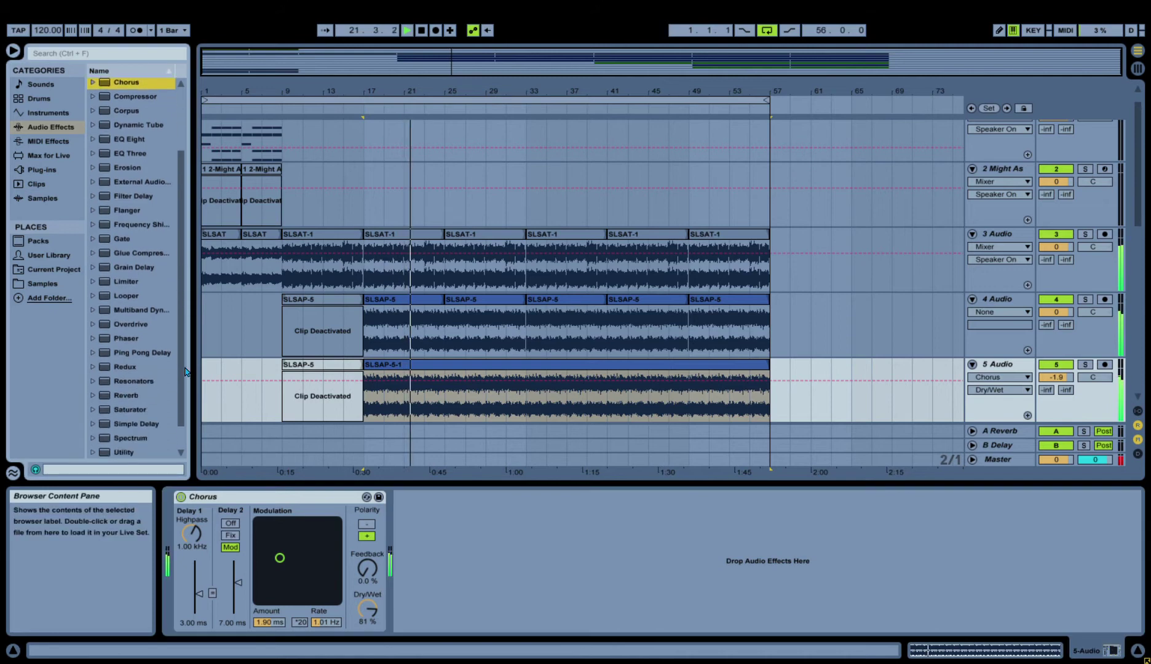
scroll(187, 372, "down", 1)
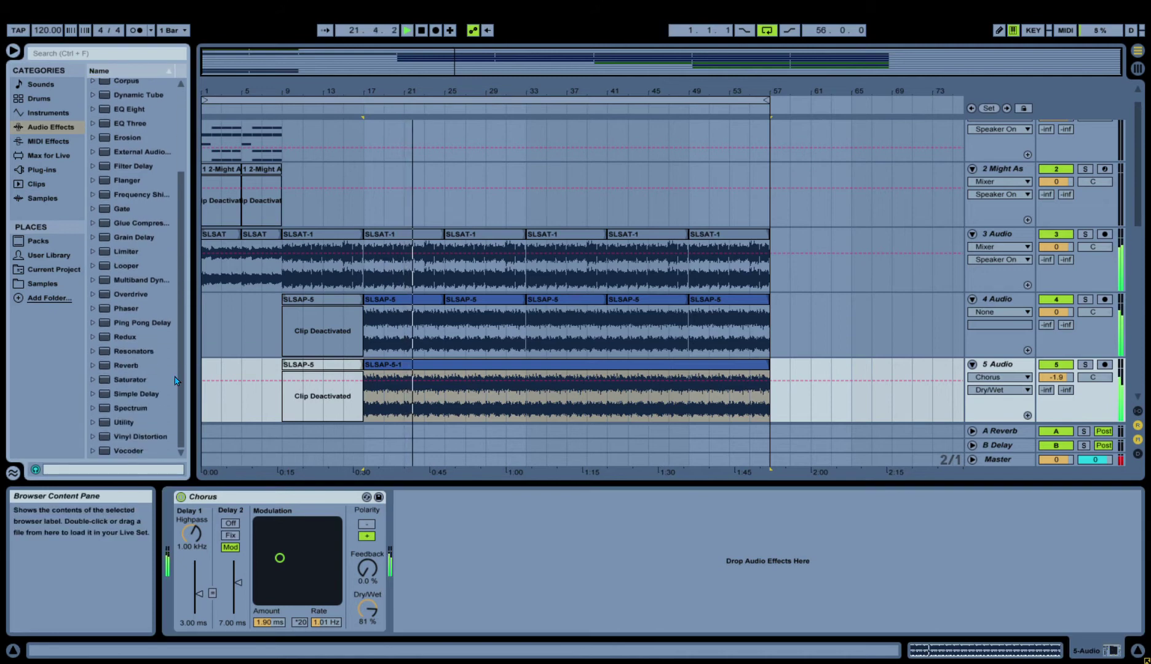
double_click(142, 368)
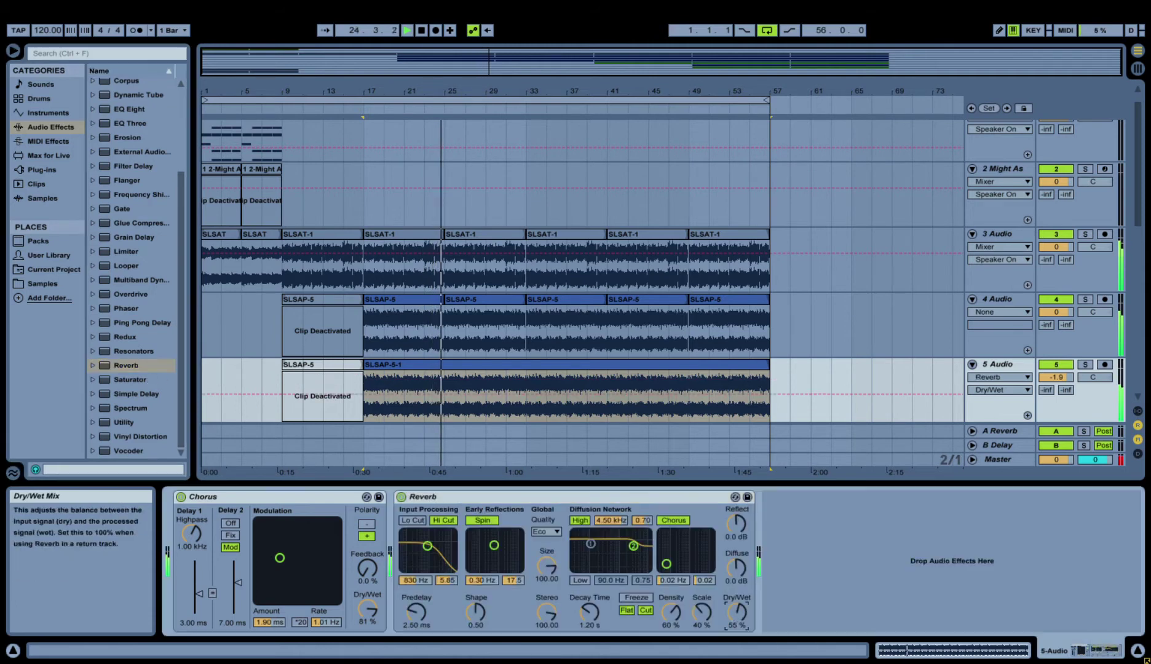
left_click_drag(736, 612, 736, 582)
left_click_drag(586, 620, 586, 591)
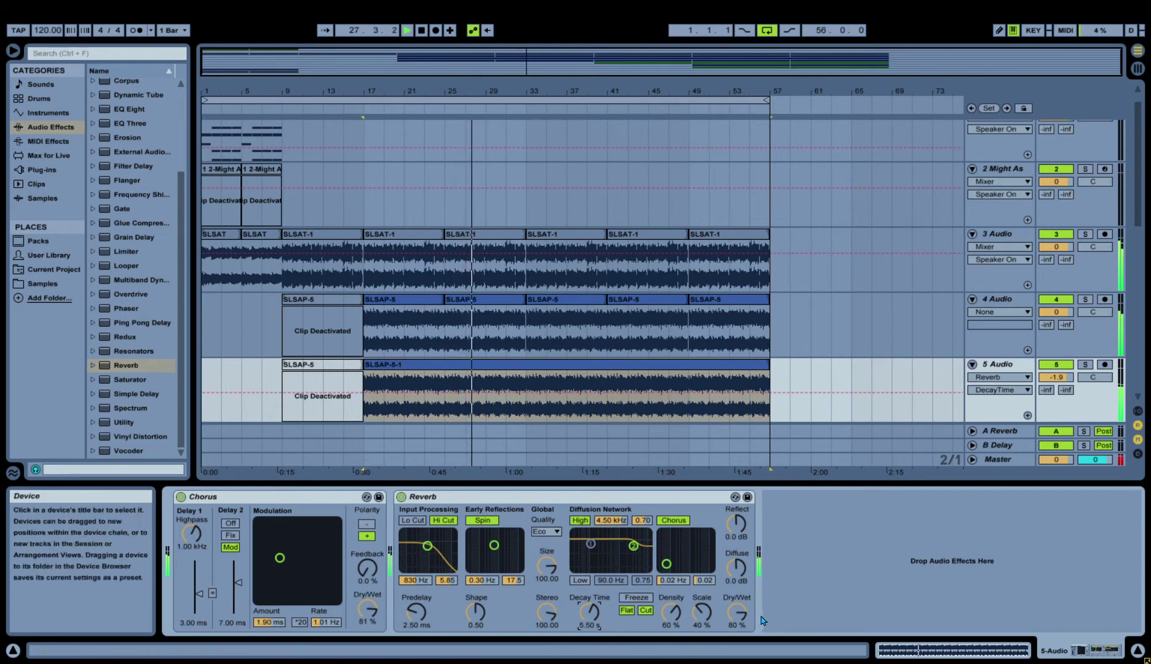
Set the Chorus dry/wet on 5 Audio to 39% and save the project.
mouse_move(366, 611)
left_mouse_down()
mouse_move(366, 652)
mouse_move(370, 589)
left_mouse_up()
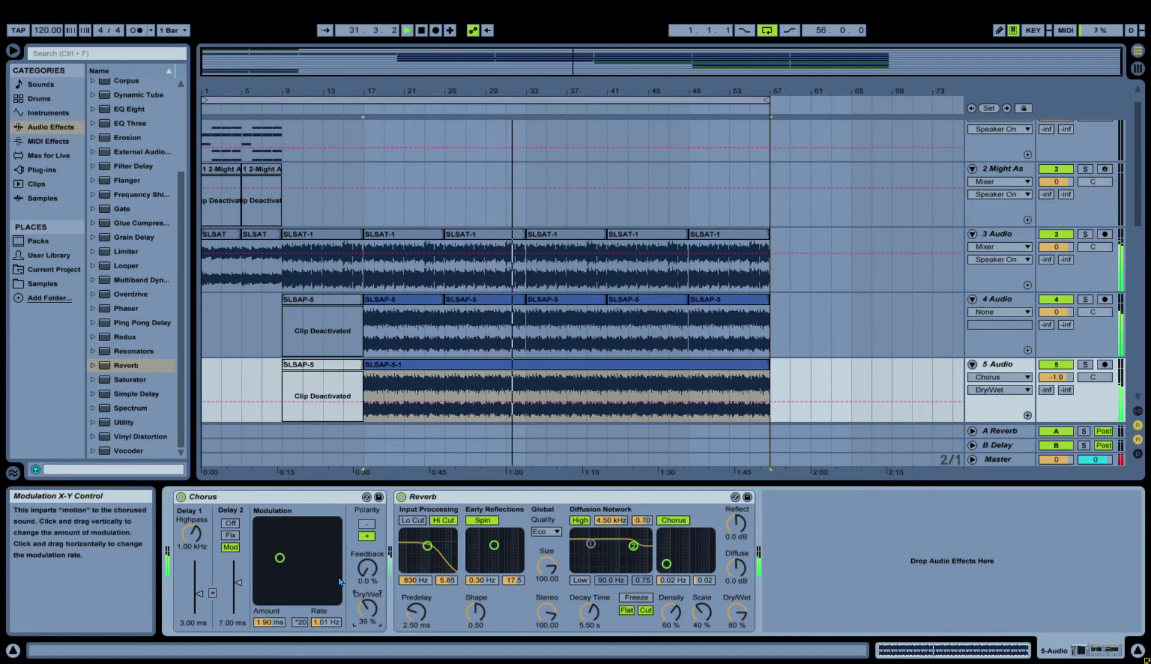
key("ctrl+s")
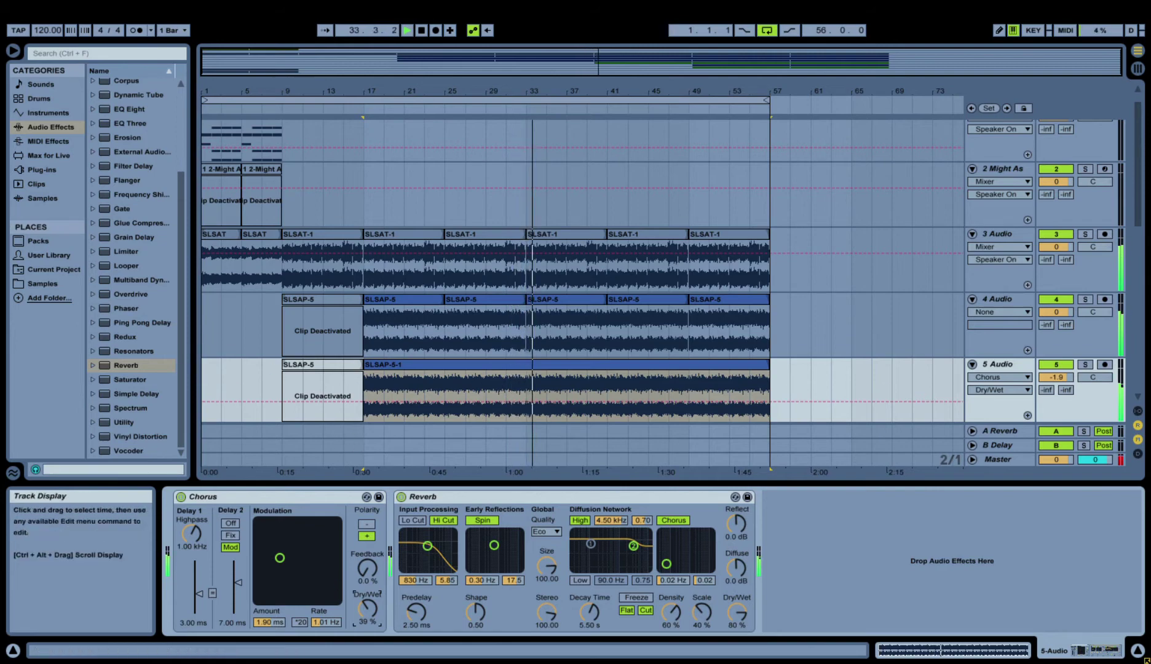
Adjust the 808 samp track's volume during playback.
scroll(1139, 225, "down", 1)
scroll(1139, 225, "down", 5)
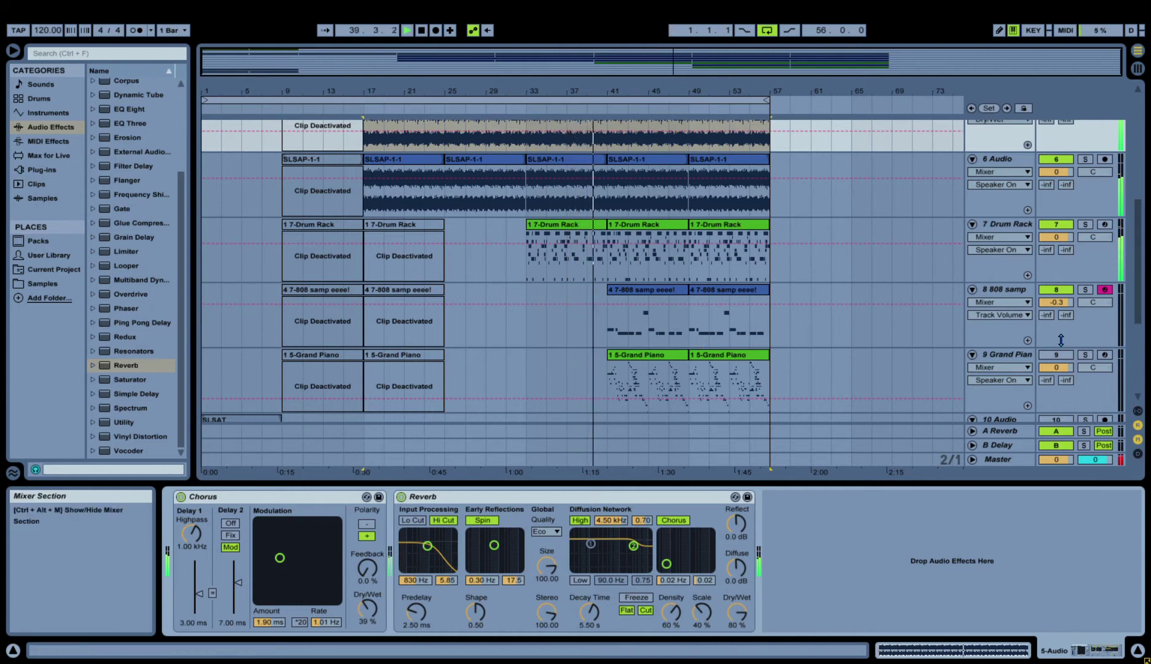
left_click_drag(1066, 302, 1066, 296)
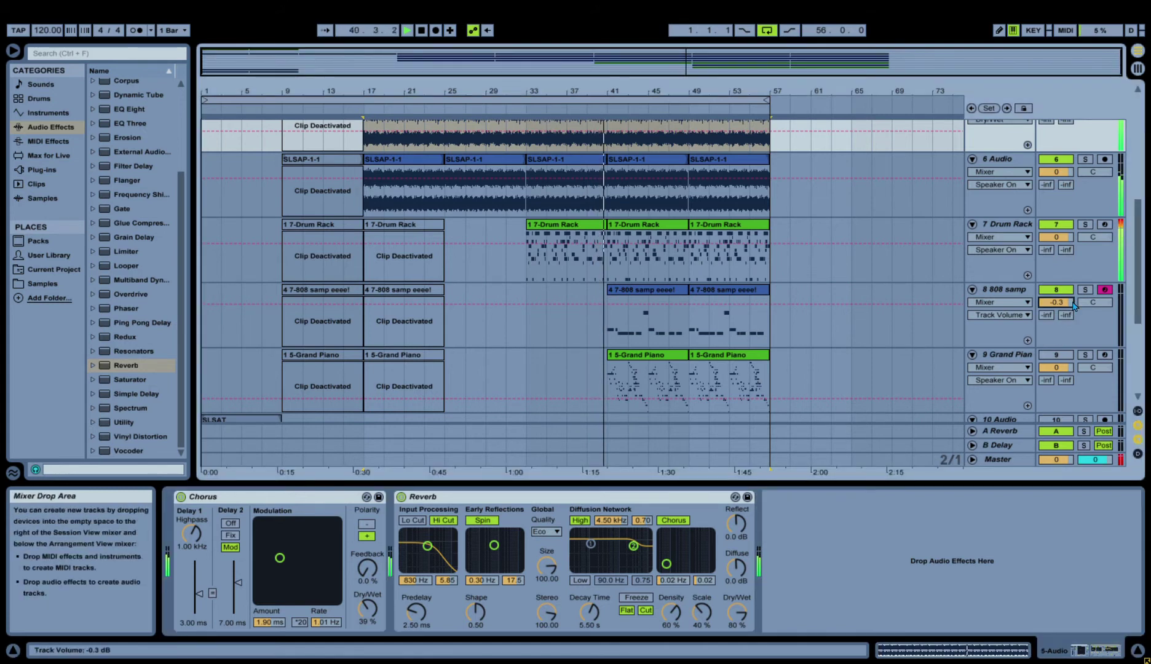
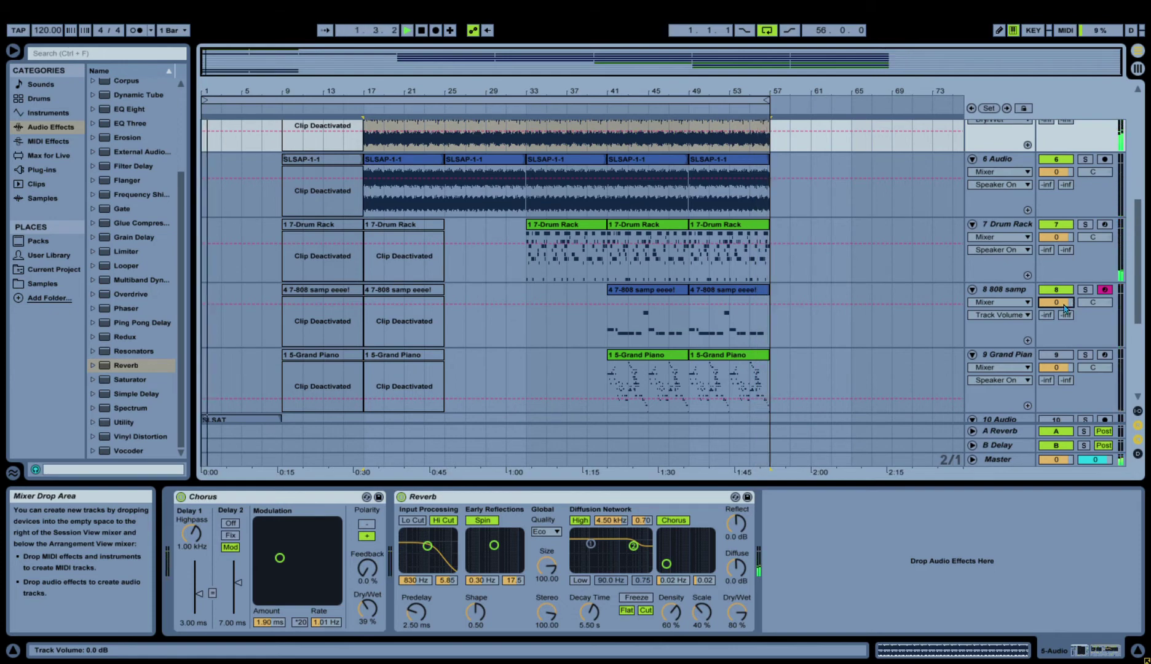
Loop bars 41 to 57 using the last two clips on the 7 Drum Rack track, and hide the device view.
left_click(648, 225)
left_click(715, 226, "shift")
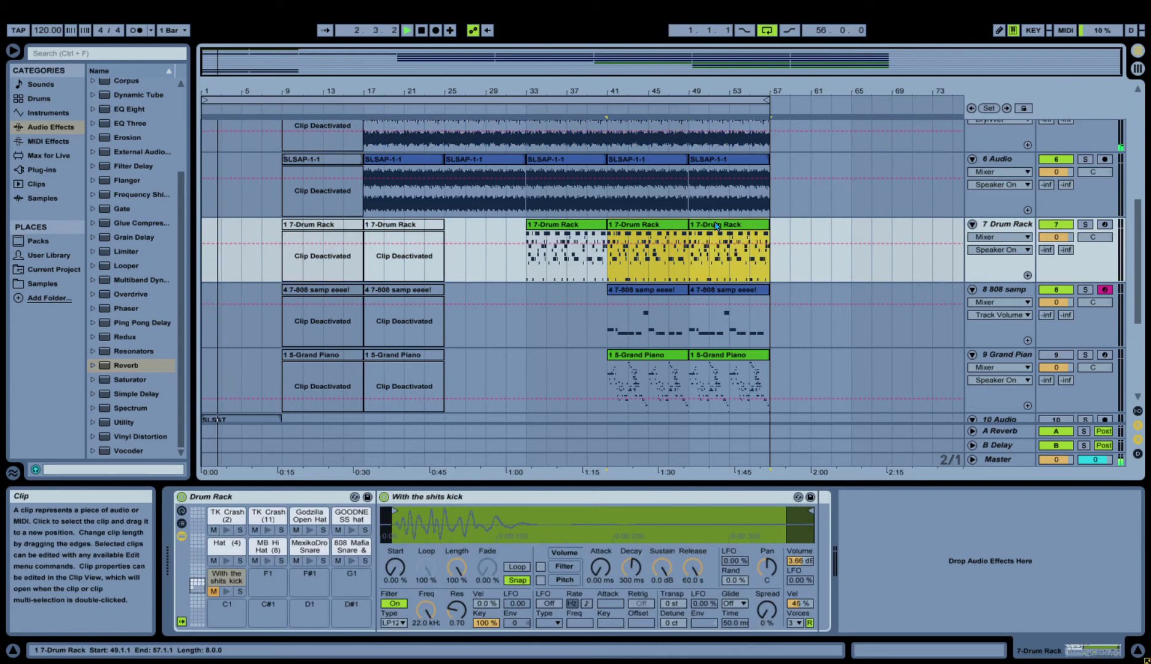
key("ctrl+l")
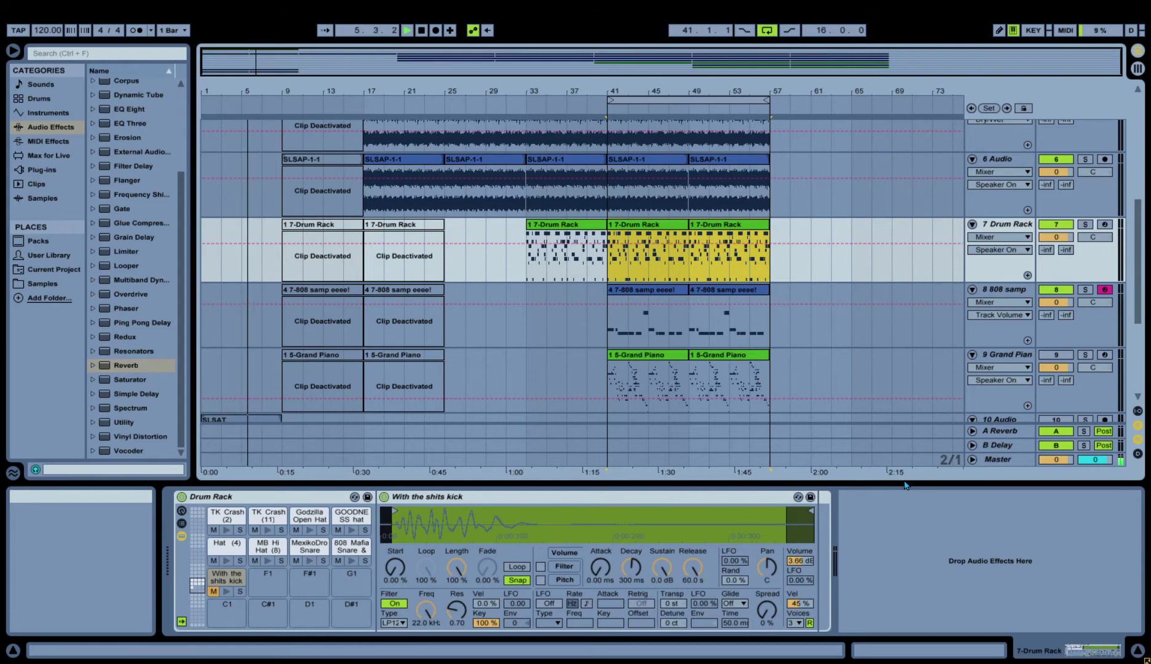
left_click_drag(906, 492, 909, 590)
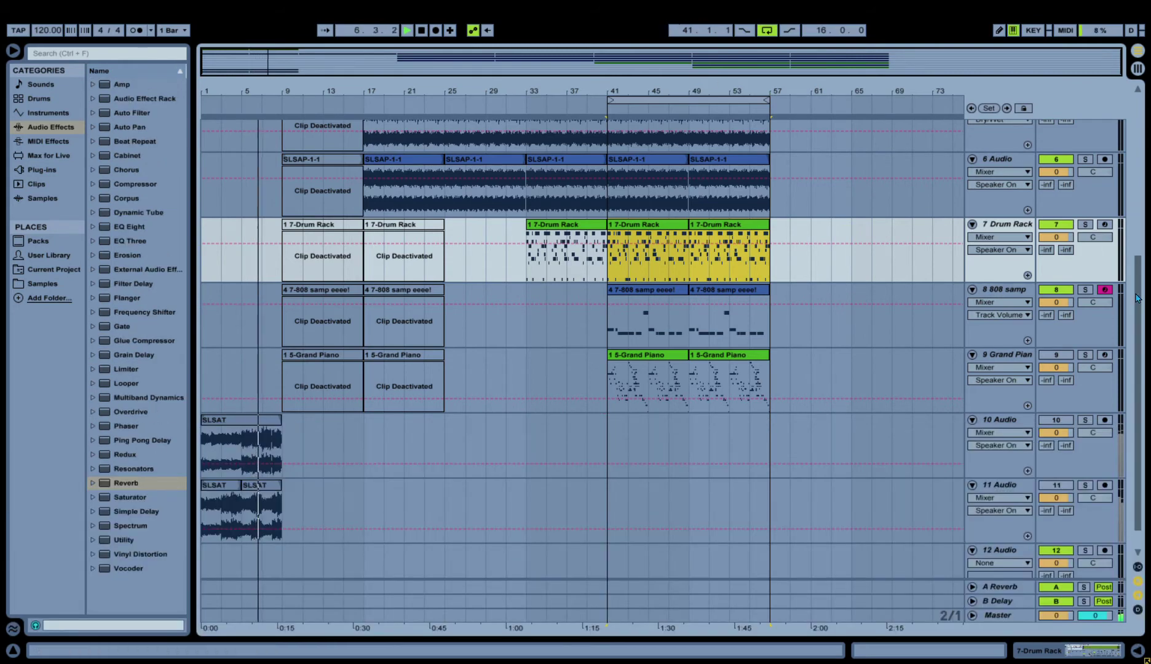
Reactivate the SLSAP-1-1 clip at bar 9 on 6 Audio and audition the track in solo and with the mix.
scroll(1145, 249, "up", 5)
scroll(1146, 277, "down", 2)
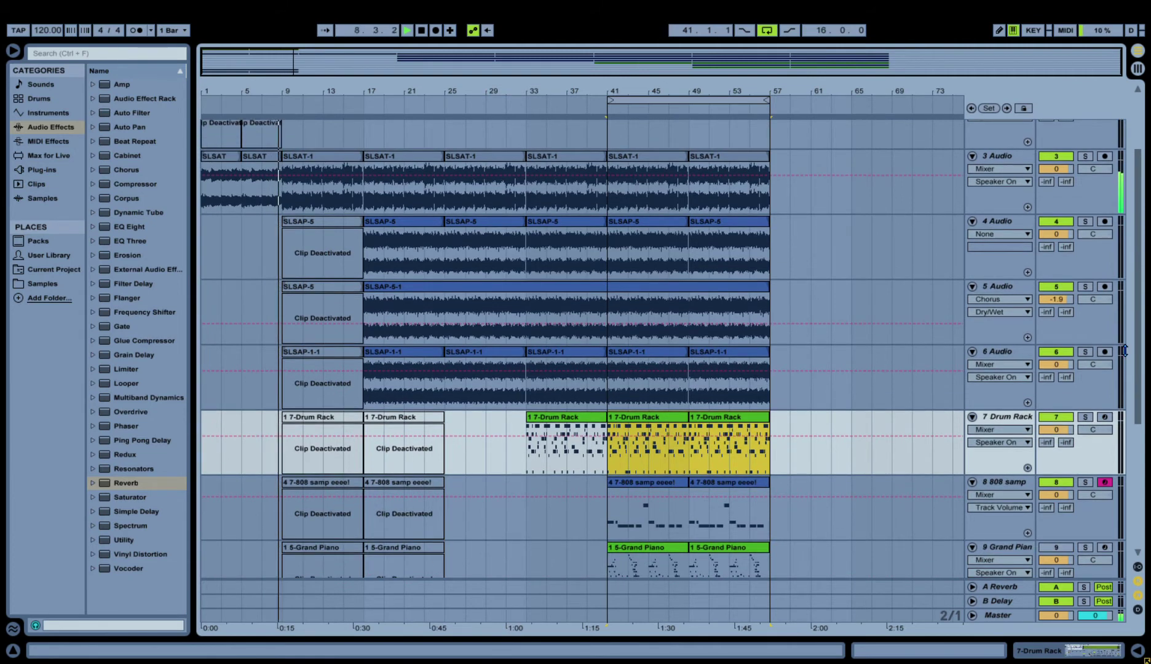
left_click(399, 294)
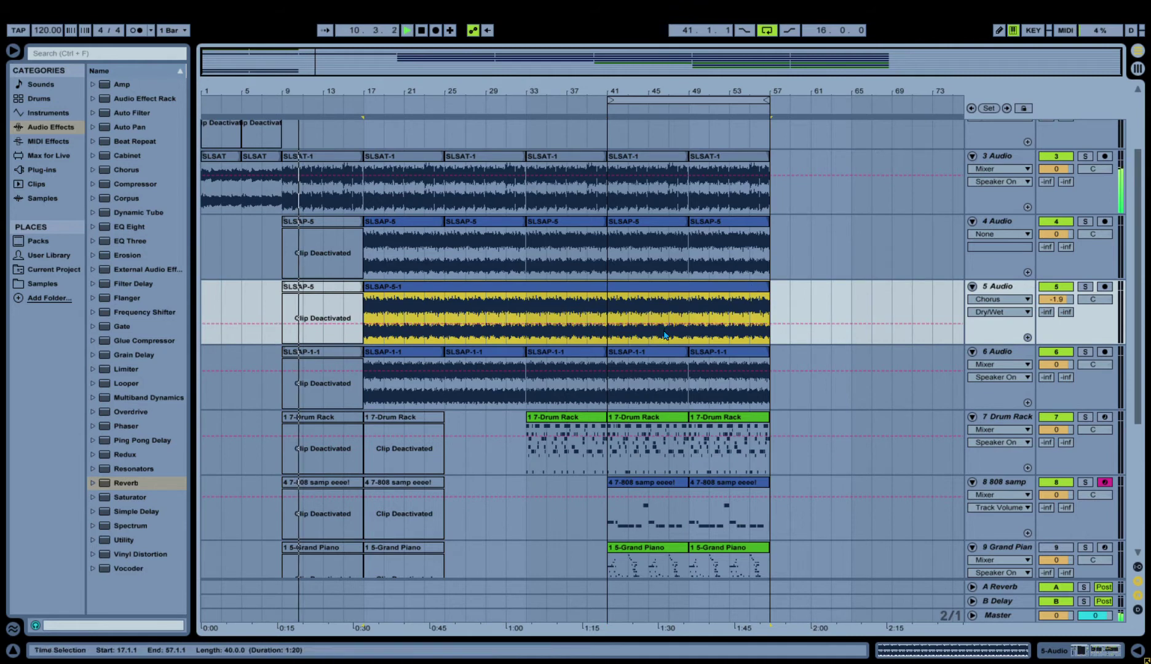
left_click(322, 354)
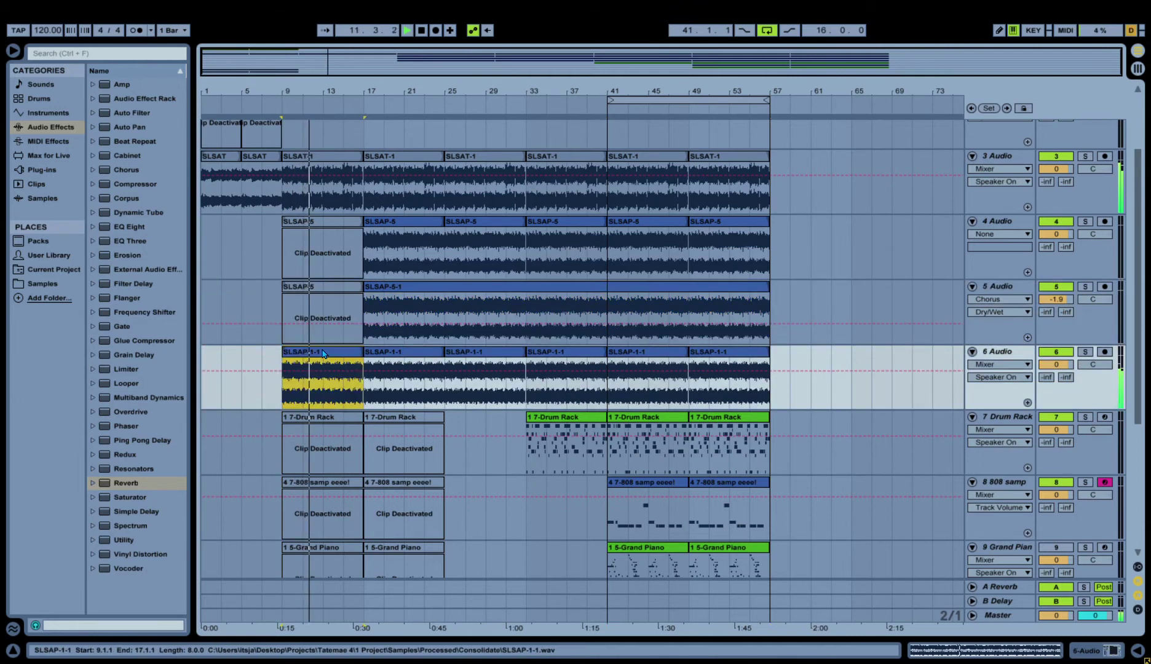
key("space")
key("space")
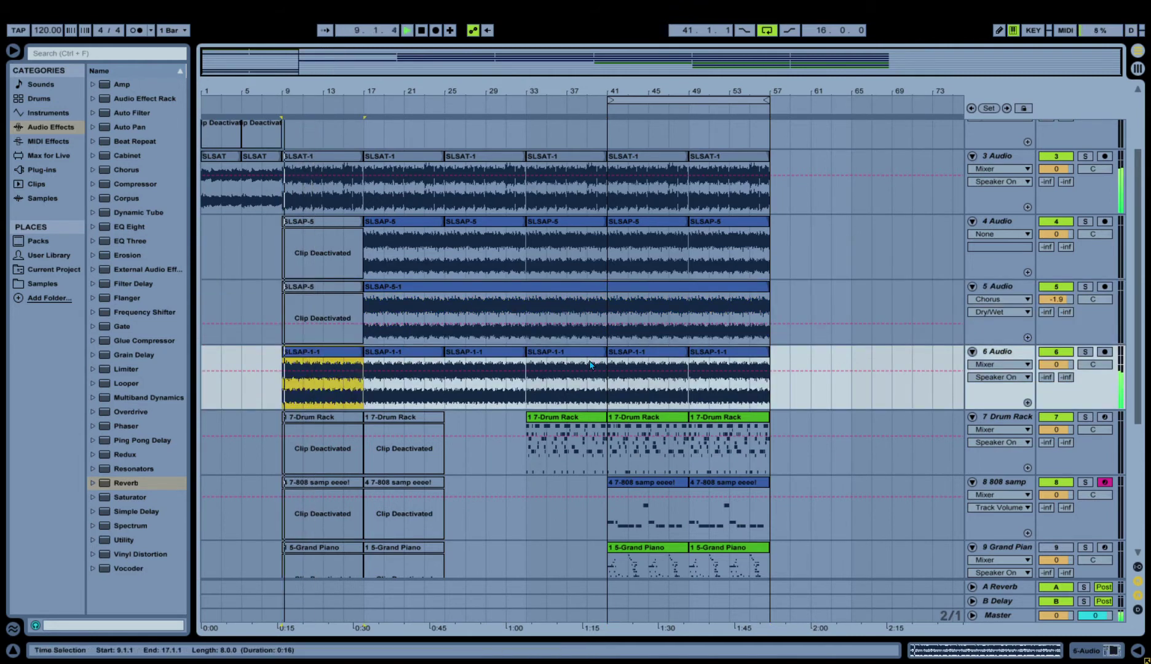
left_click(1084, 352)
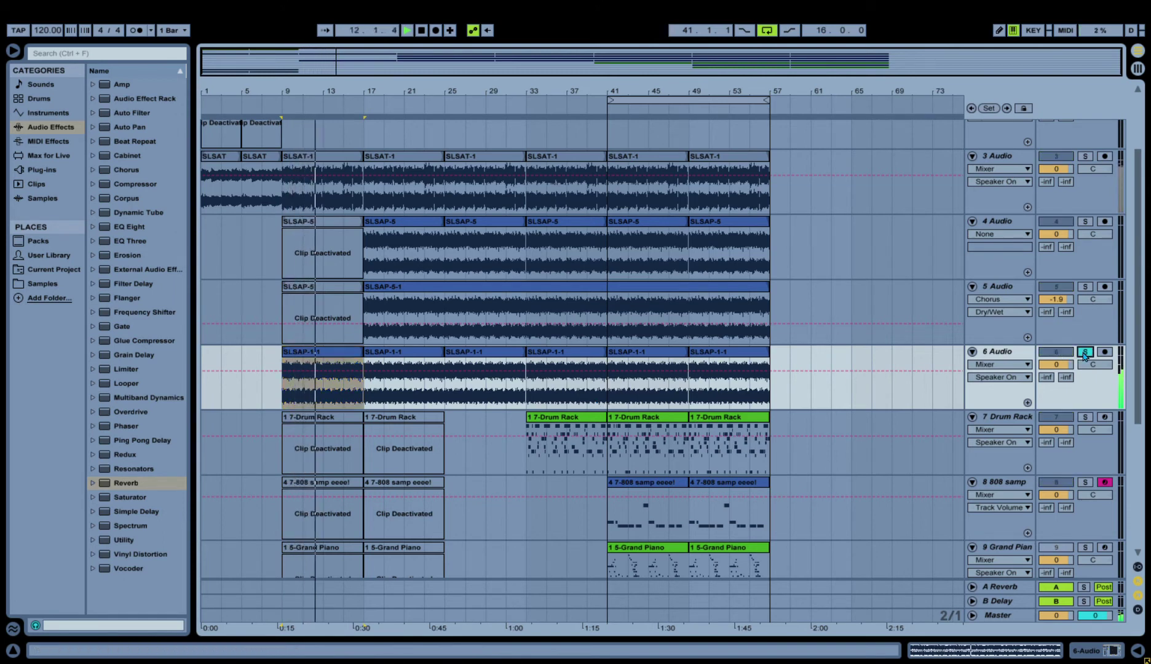
left_click(1084, 354)
key("space")
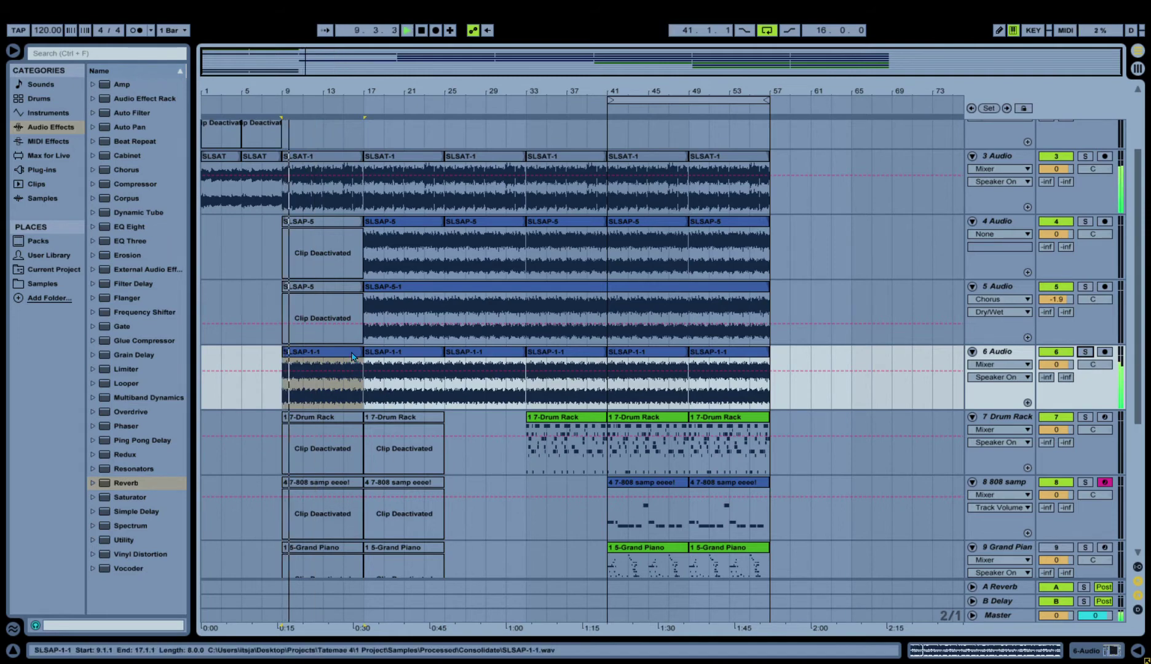
Duplicate the 6 Audio track and open the copy's SLSAP-1-1 clip at bar 9 for editing.
key("ctrl+d")
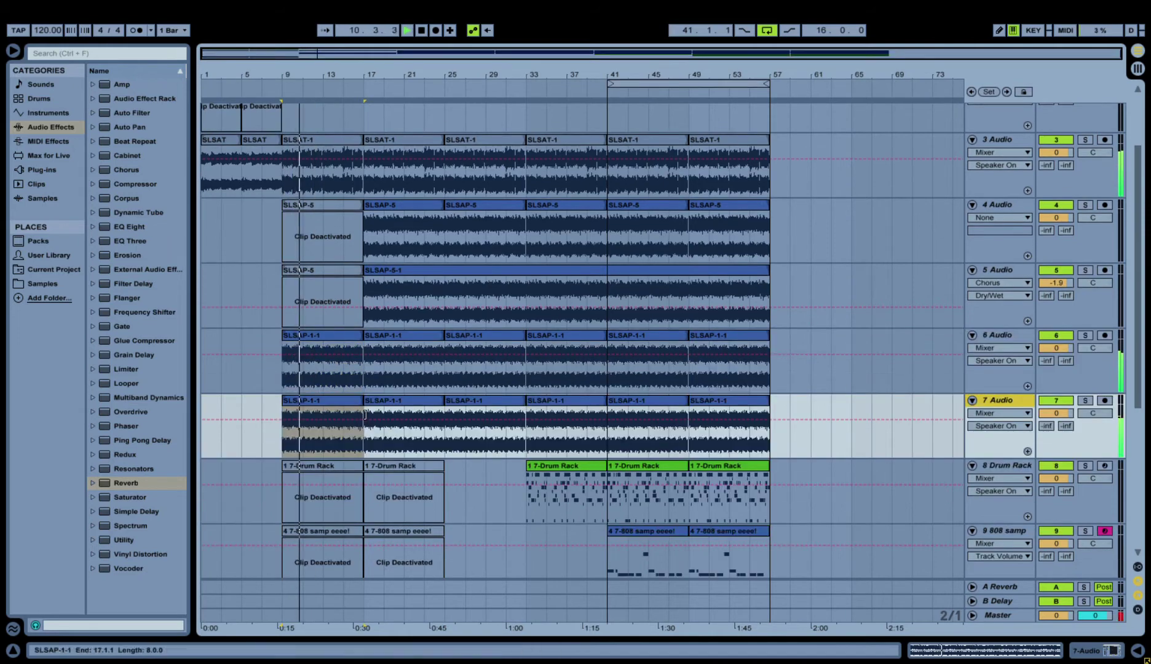
double_click(343, 400)
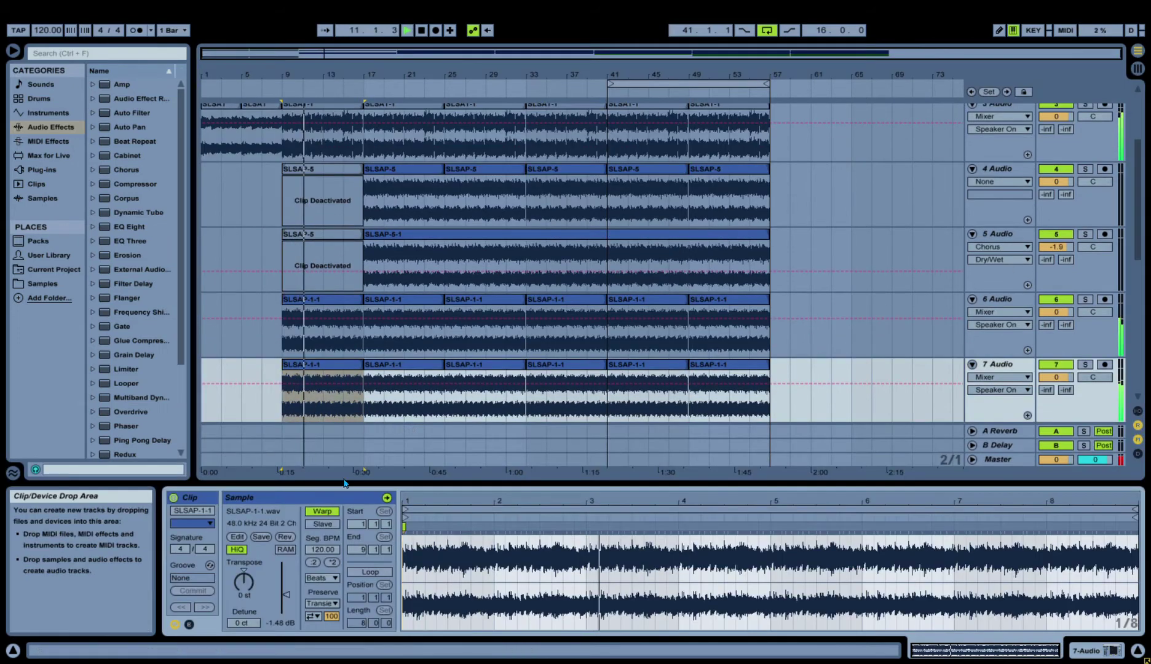
Try transposing the duplicated clip down 12 semitones with Warp off, and reset the transposition to 0 st.
left_click(319, 512)
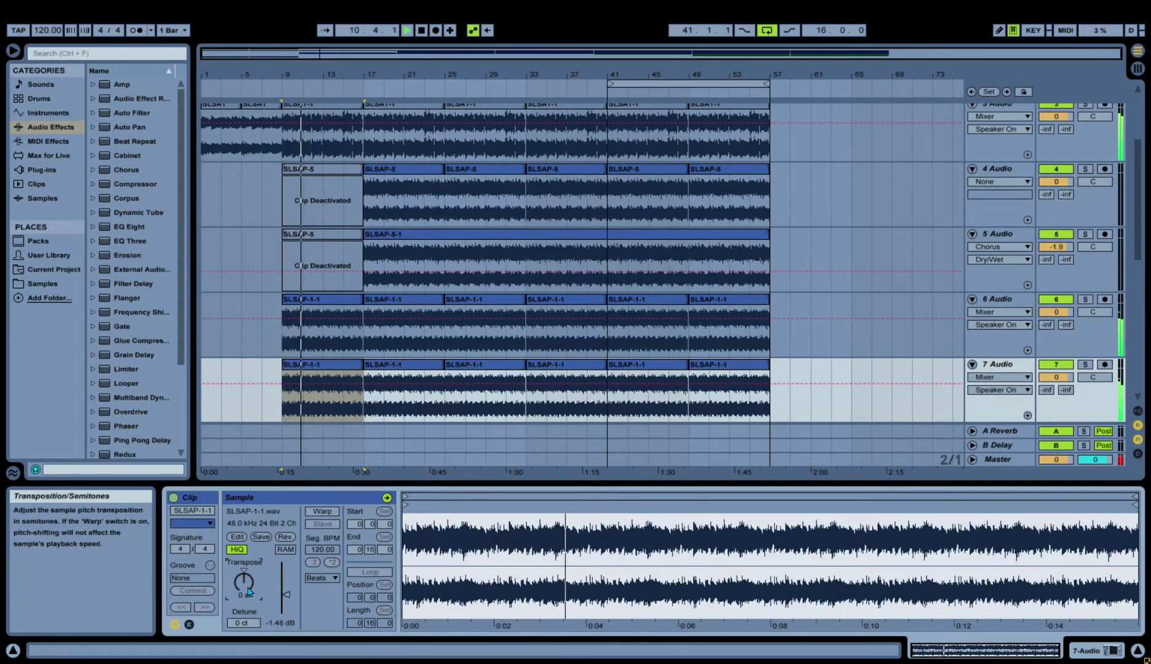
left_click_drag(249, 592, 249, 592)
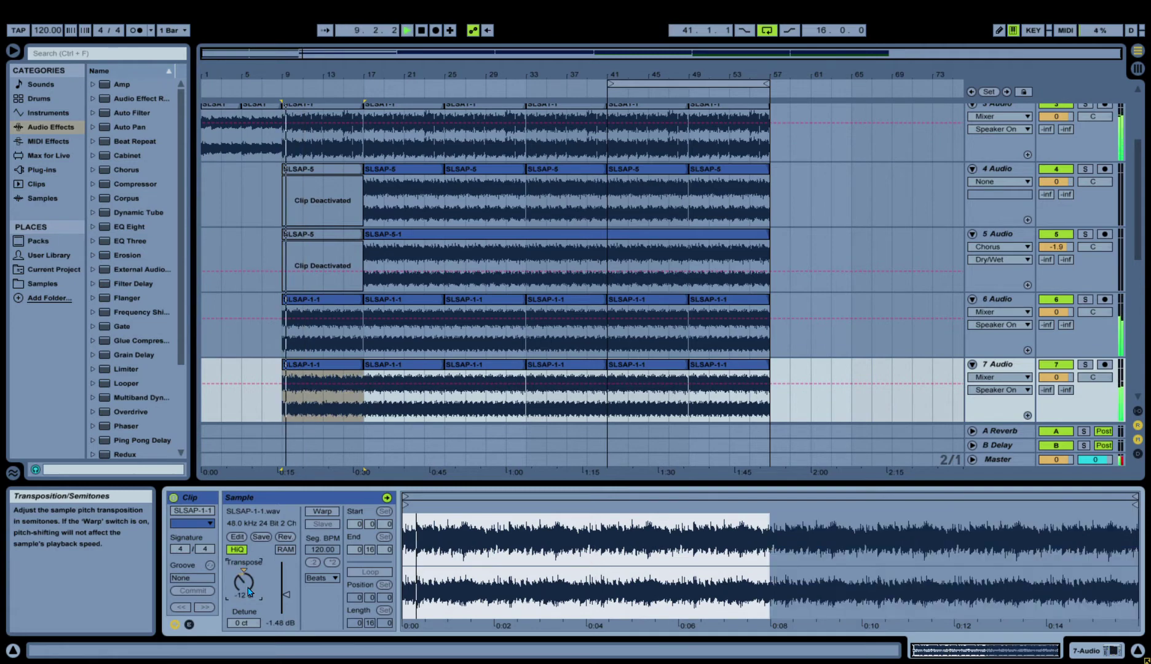
double_click(249, 592)
key("space")
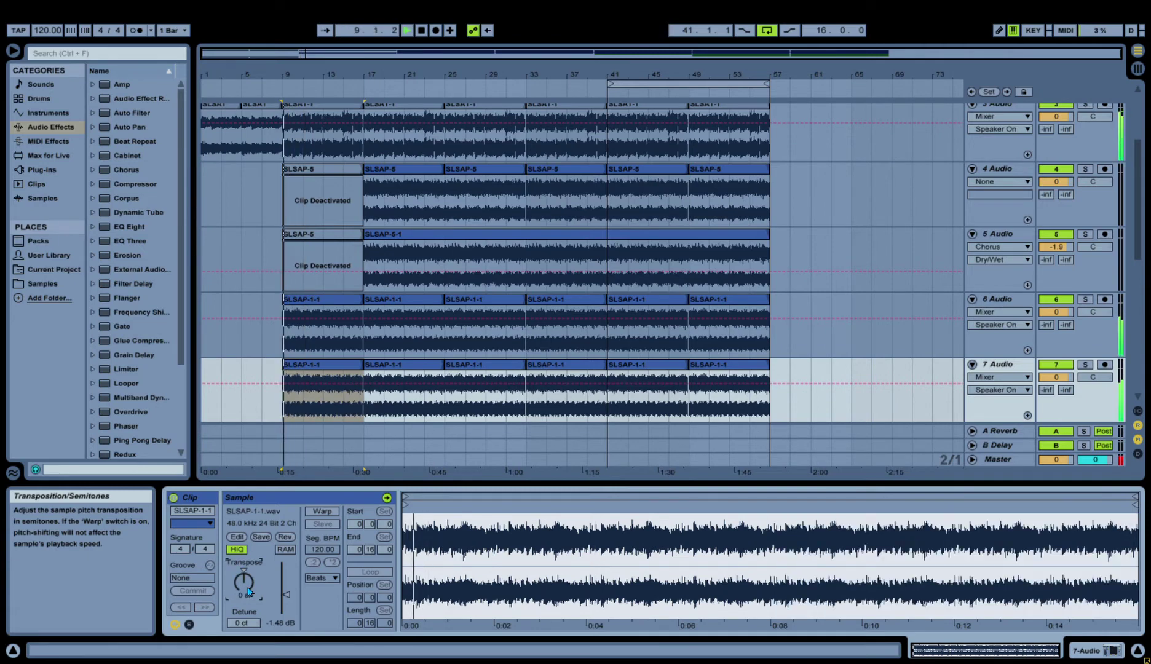
Turn Warp on for the duplicated bar 9 clip and transpose it to -12 st during playback.
left_click(322, 511)
key("space")
key("space")
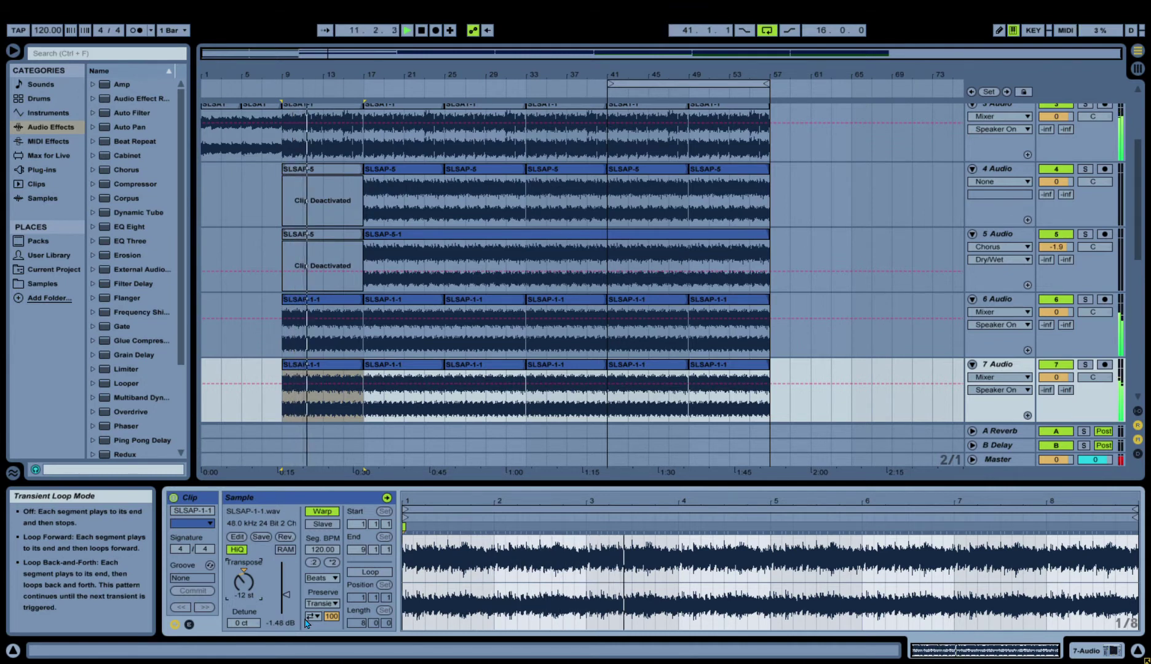
Add a single Chorus to 7 Audio while auditioning the track in solo.
left_click(1083, 367)
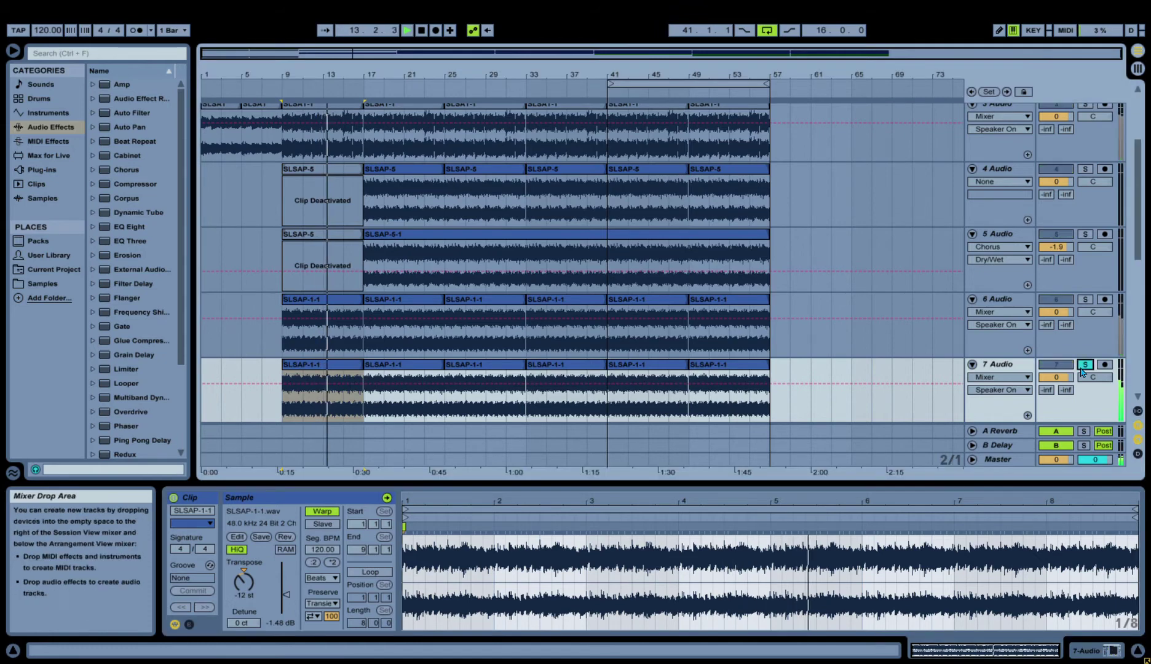
double_click(126, 170)
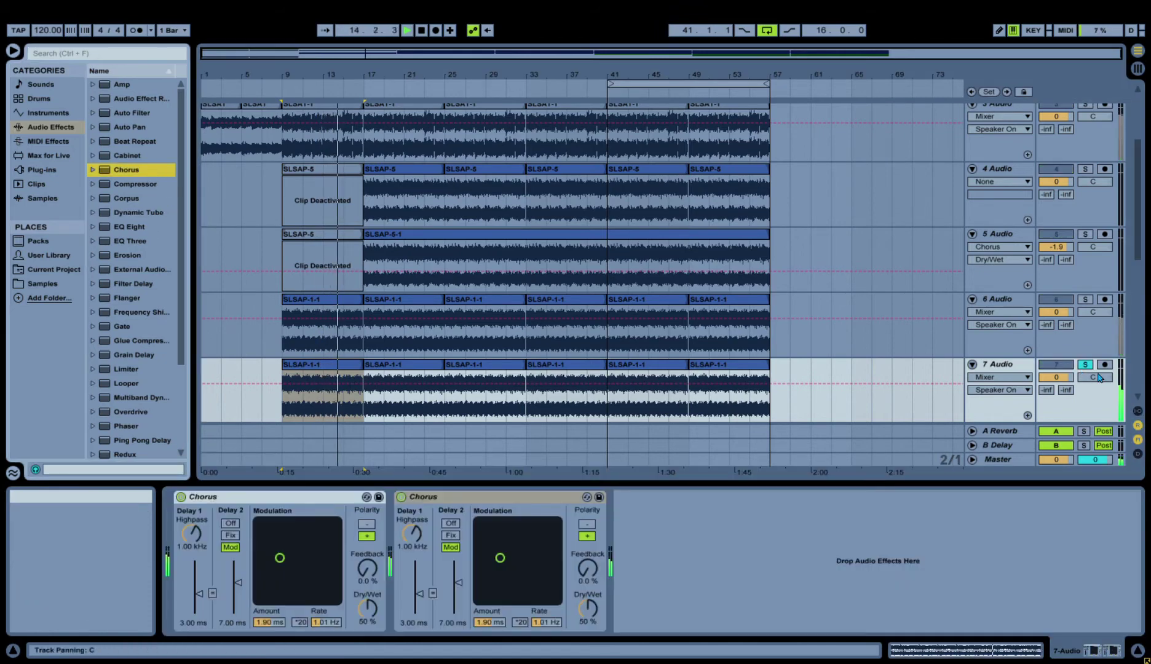
key("Delete")
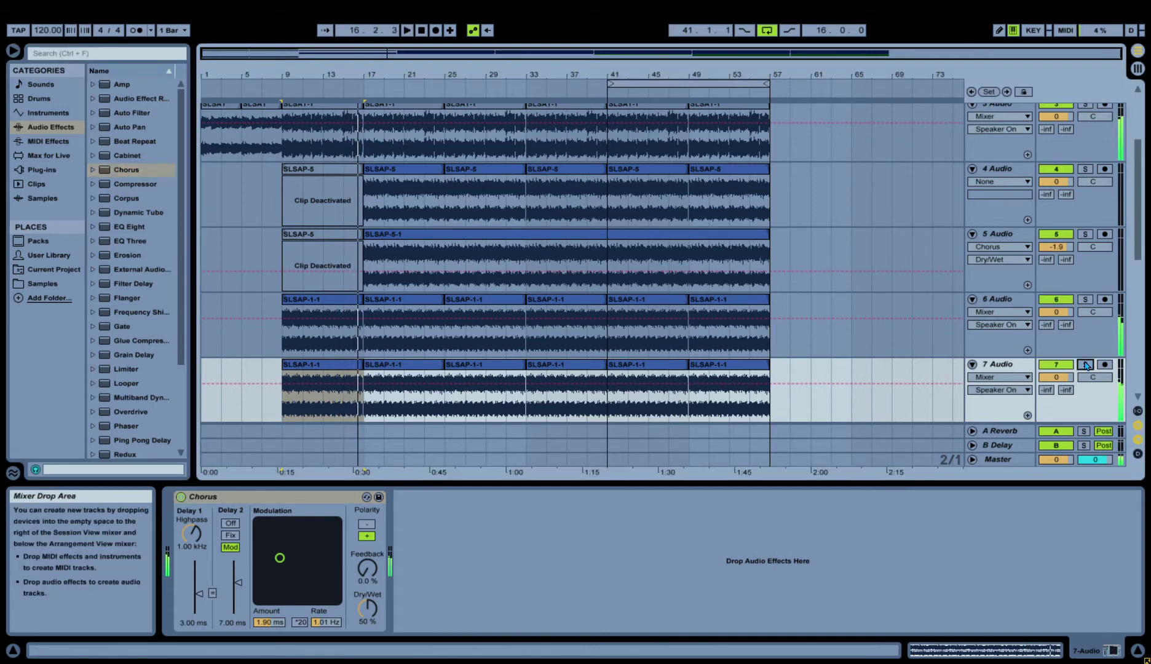
left_click(1085, 367)
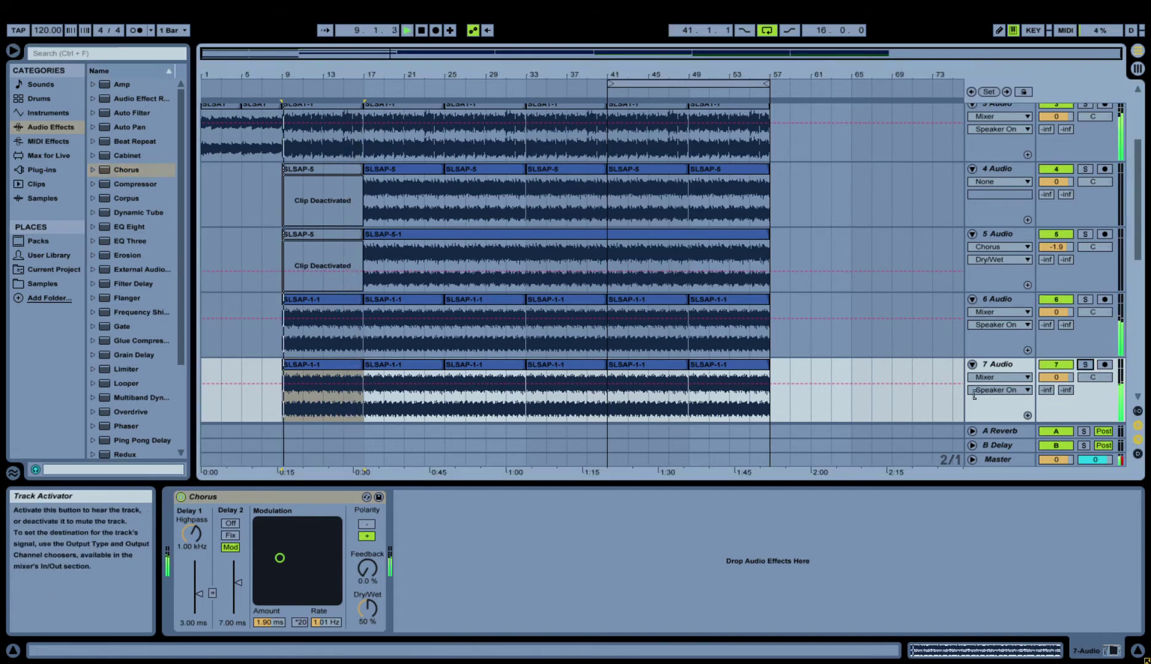
left_click(183, 243)
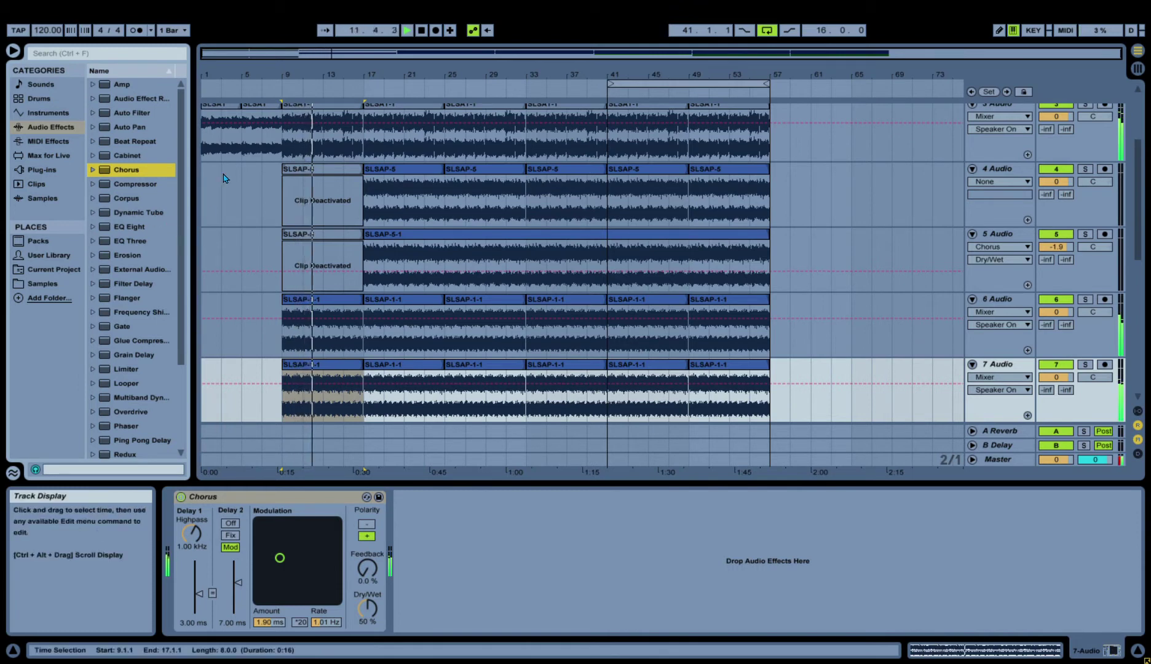
scroll(181, 236, "down", 1)
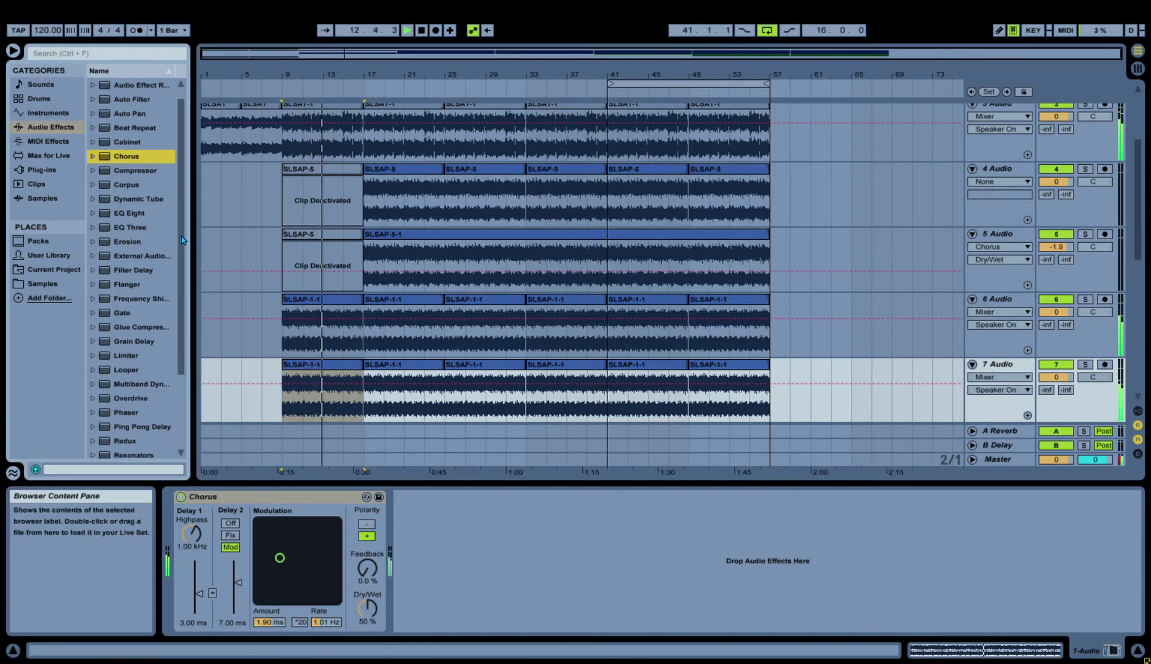
scroll(181, 240, "down", 2)
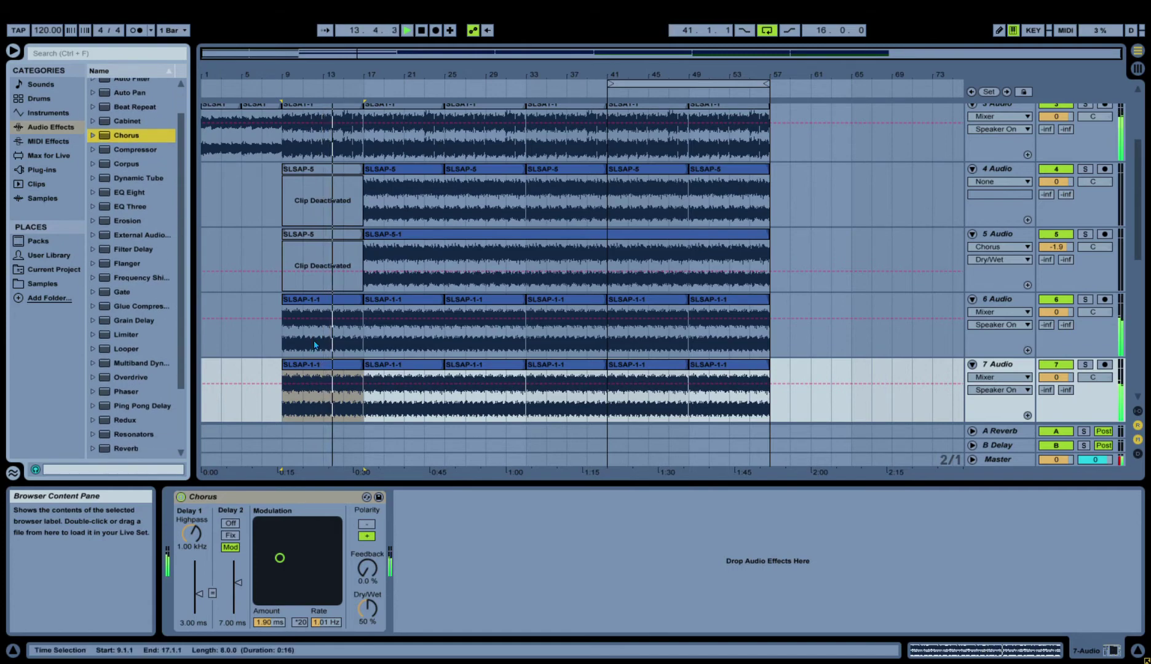
Lower the gain of the bar 9 clip on 7 Audio to -14.9 dB and replay the section.
left_click(332, 370)
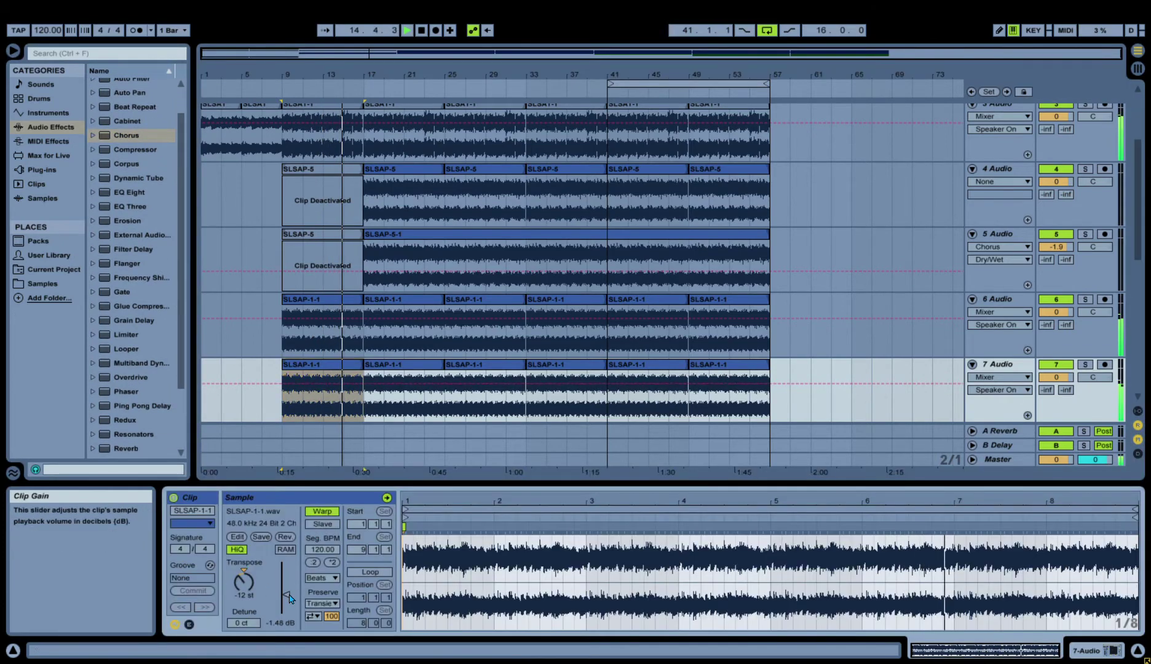
left_click_drag(284, 594, 284, 602)
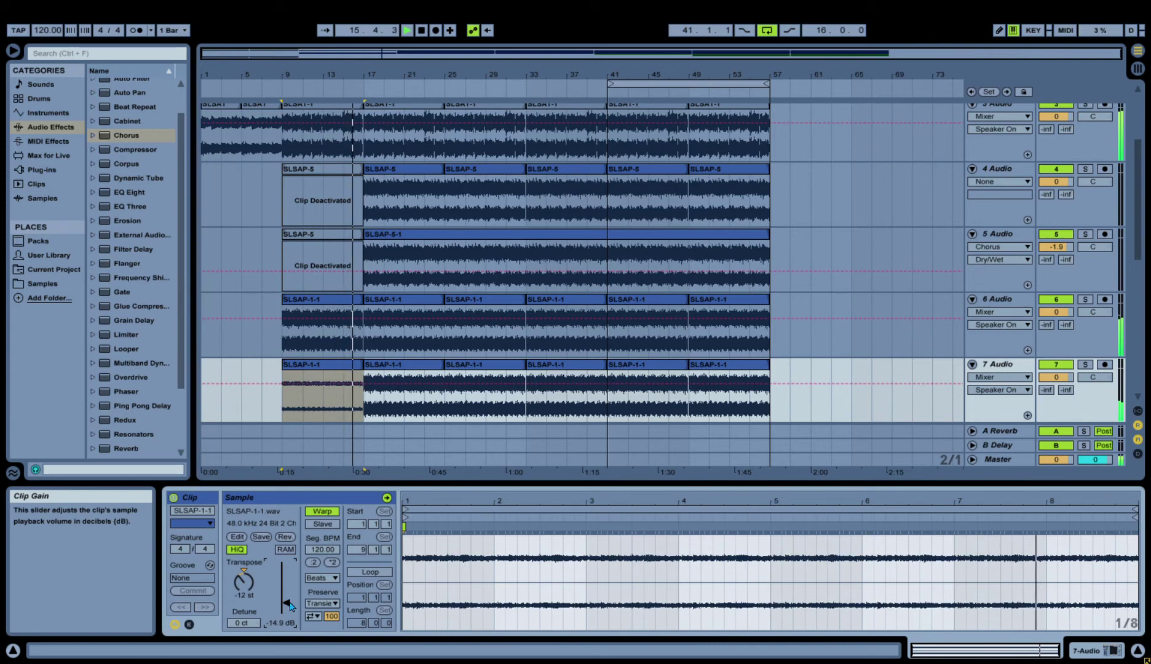
key("space")
key("space")
Reactivate the SLSAP-5 clip at bar 9 on 5 Audio.
left_click(378, 241)
left_click(295, 241)
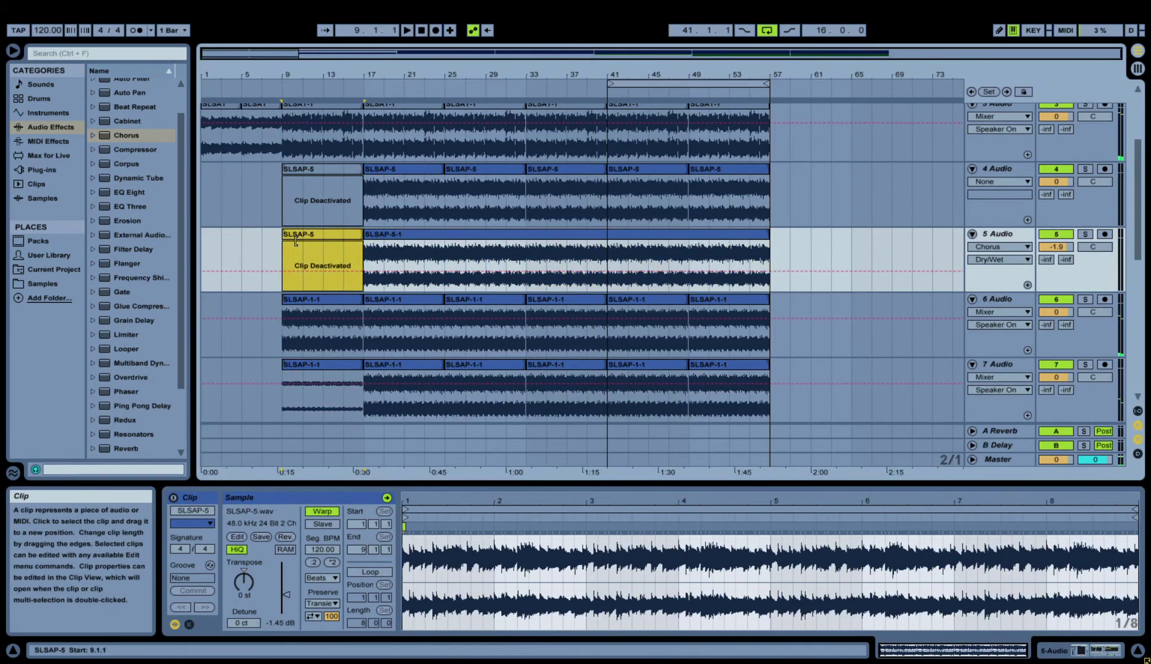
key("0")
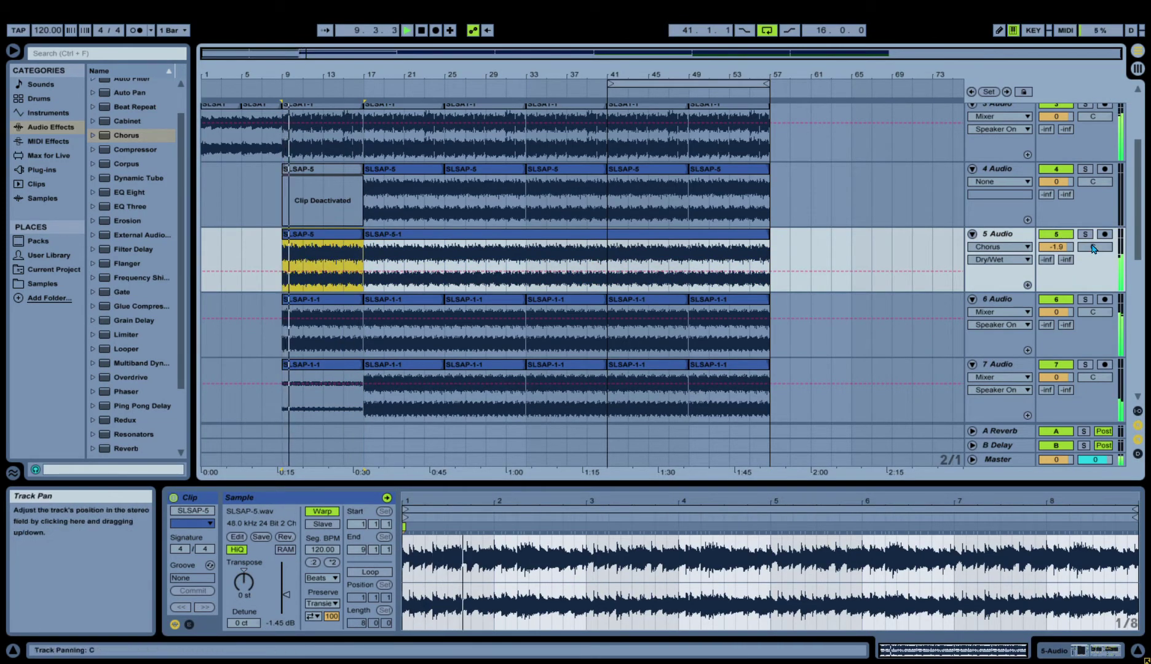
Mute the 6 Audio and 7 Audio tracks during playback.
left_click(1053, 306)
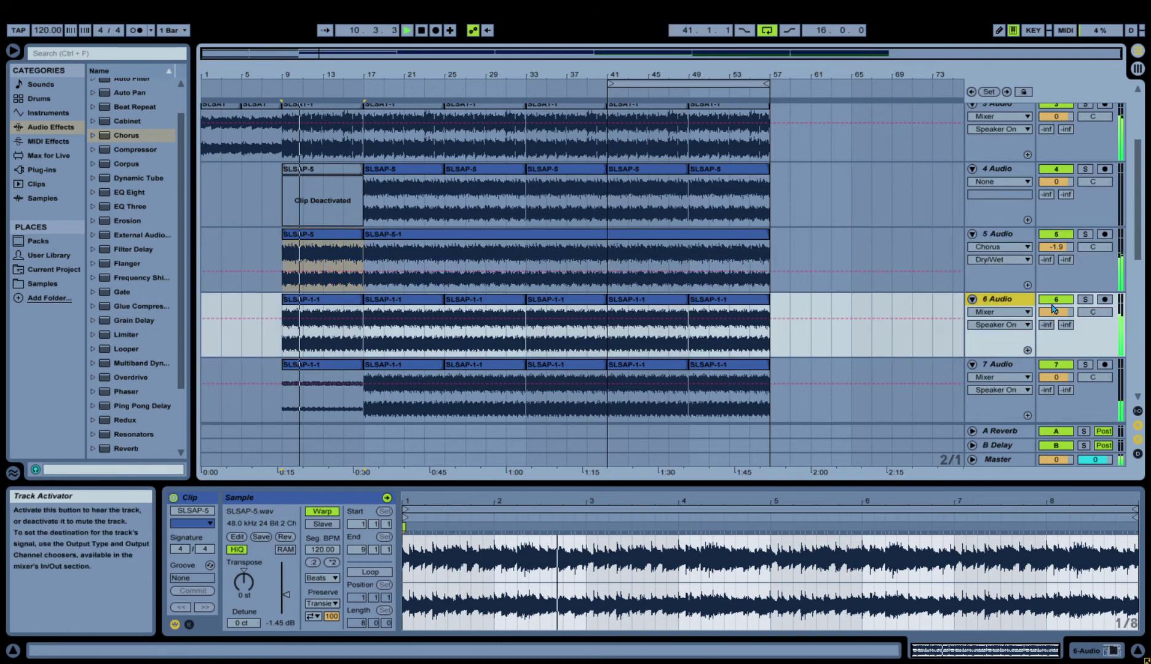
left_click(1051, 302)
left_click(1054, 300)
left_click(1055, 364)
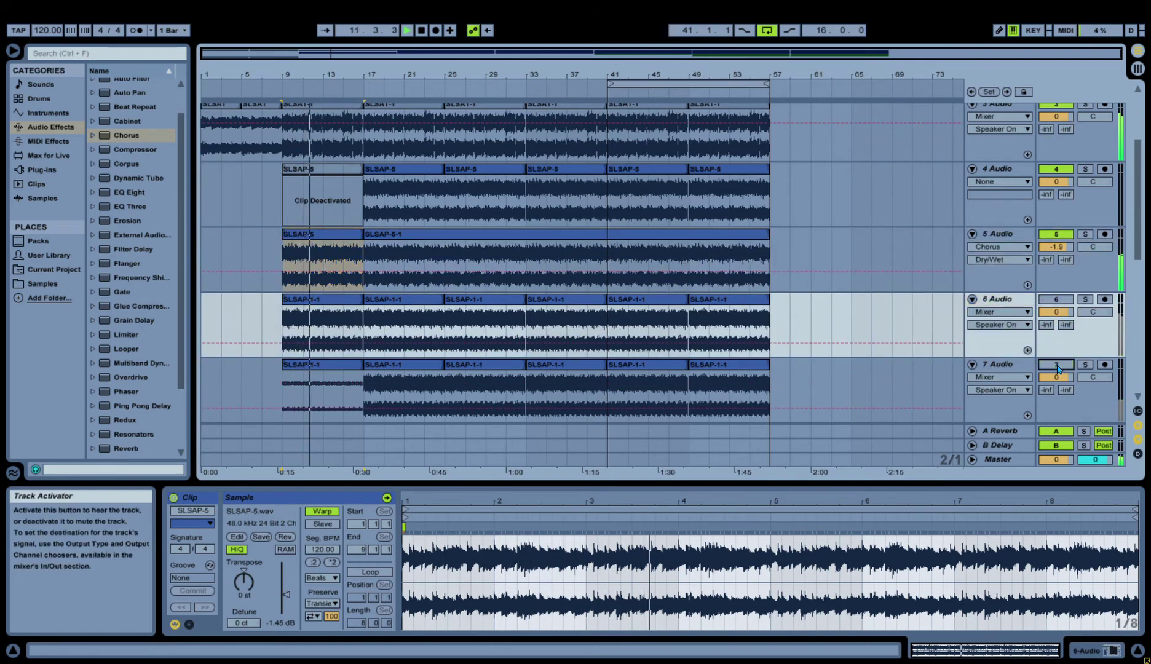
Set the 5 Audio track volume to 0.5 dB while listening to the mix.
left_click_drag(1136, 258, 1147, 230)
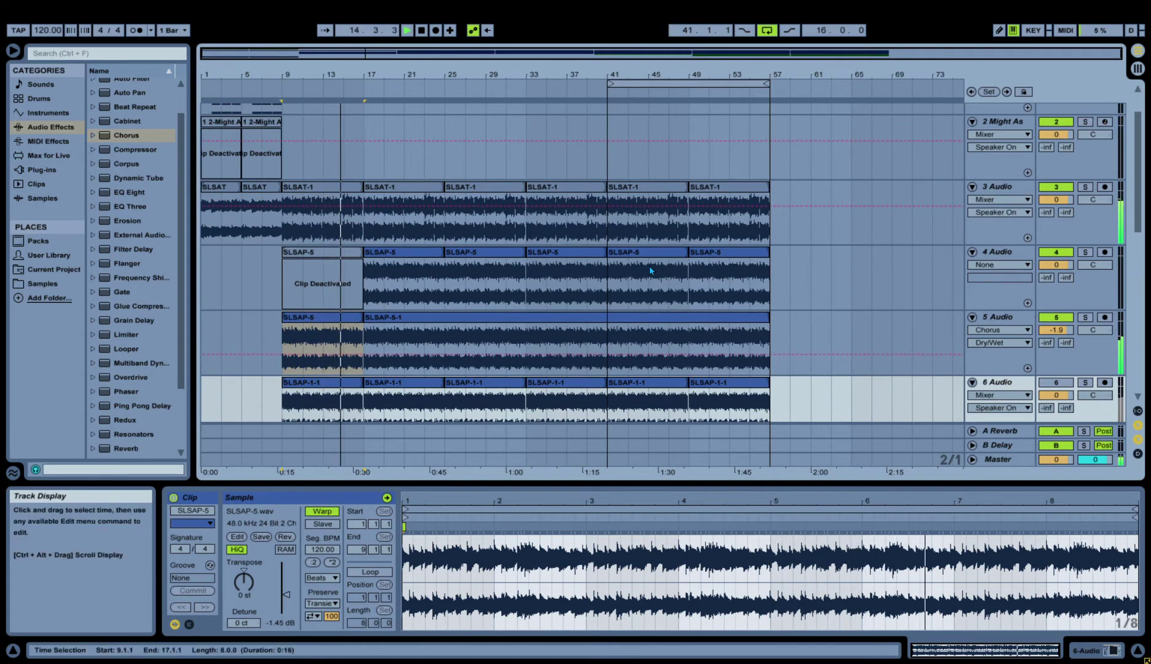
left_click(998, 186)
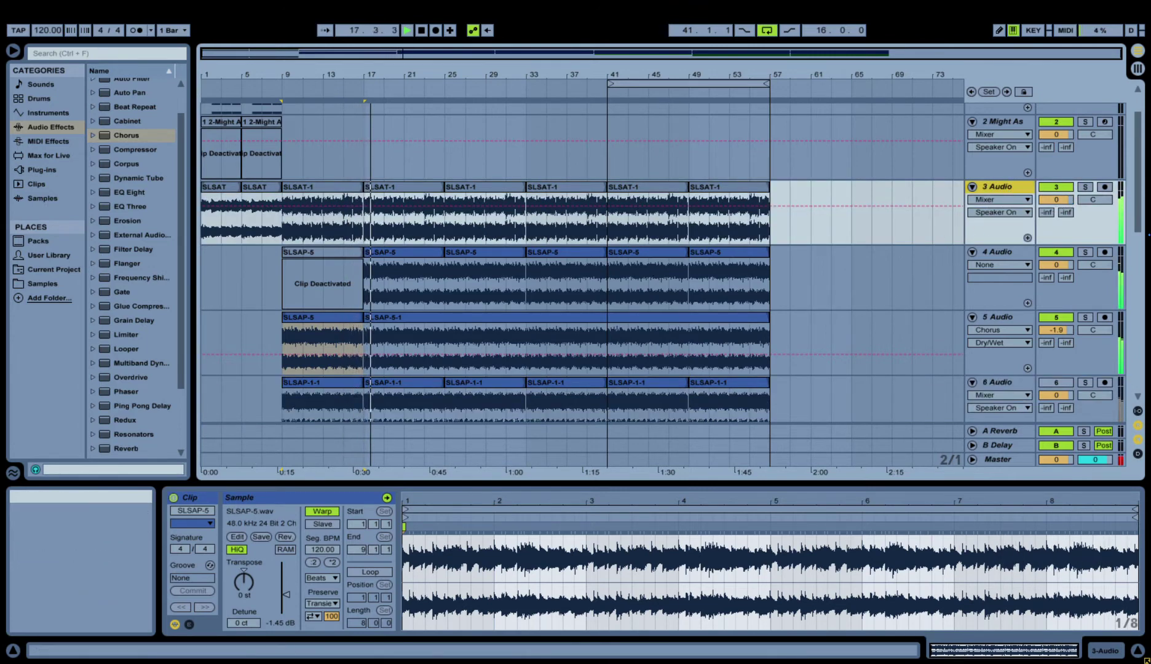
scroll(1119, 303, "down", 5)
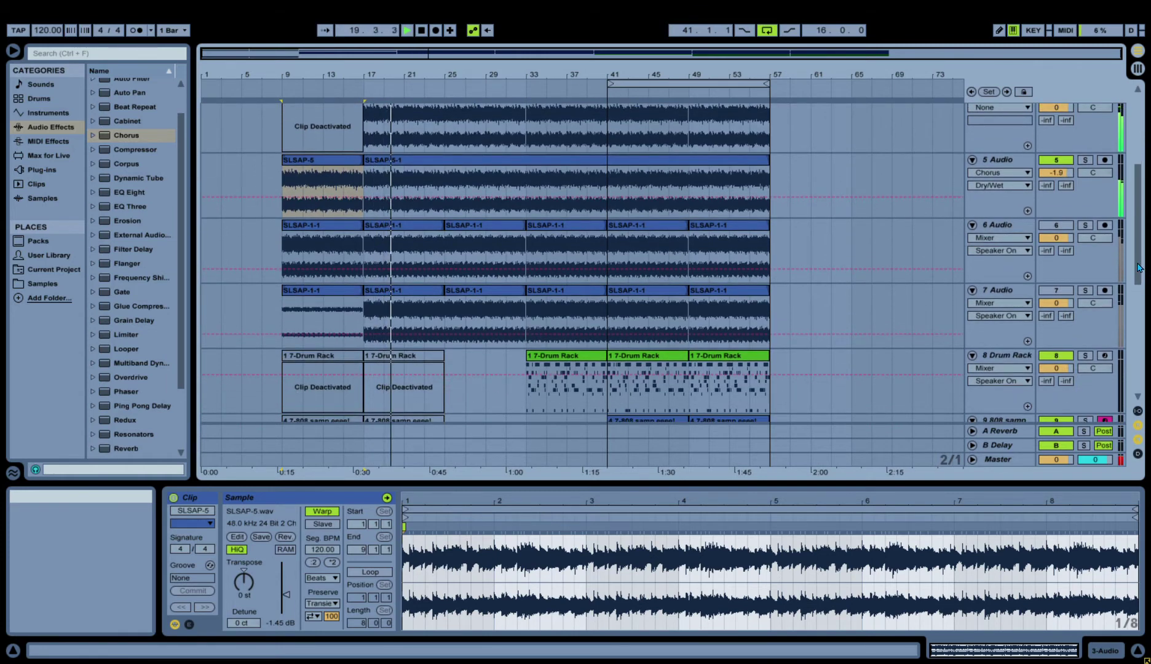
left_click_drag(1137, 267, 1137, 227)
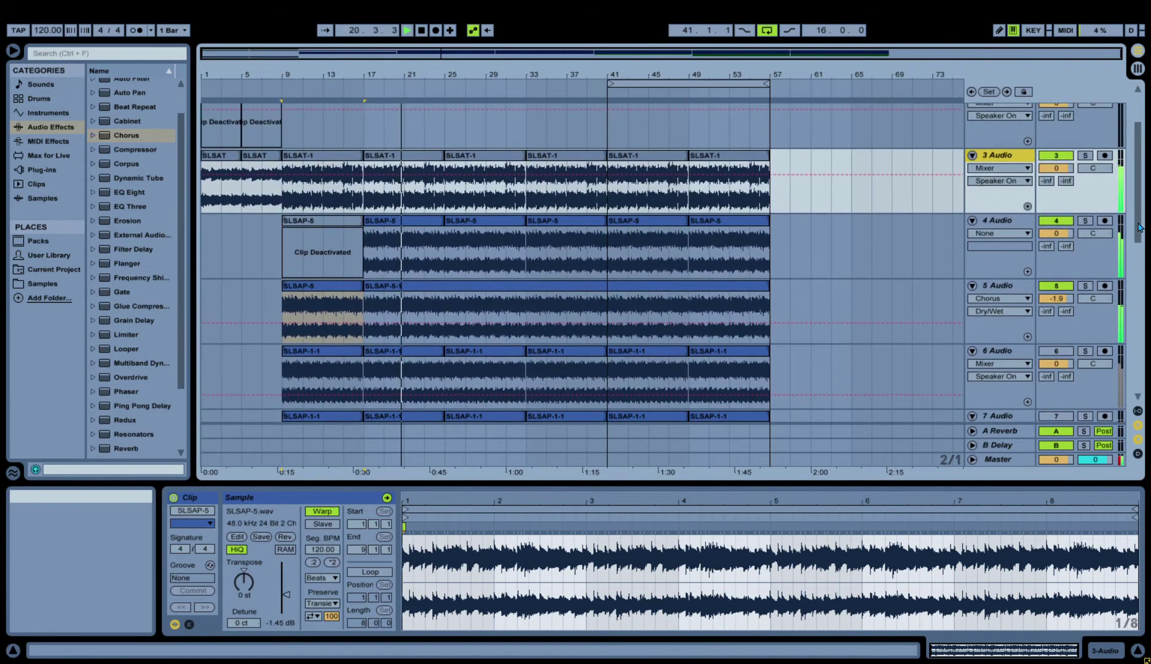
left_click_drag(1055, 299, 1055, 295)
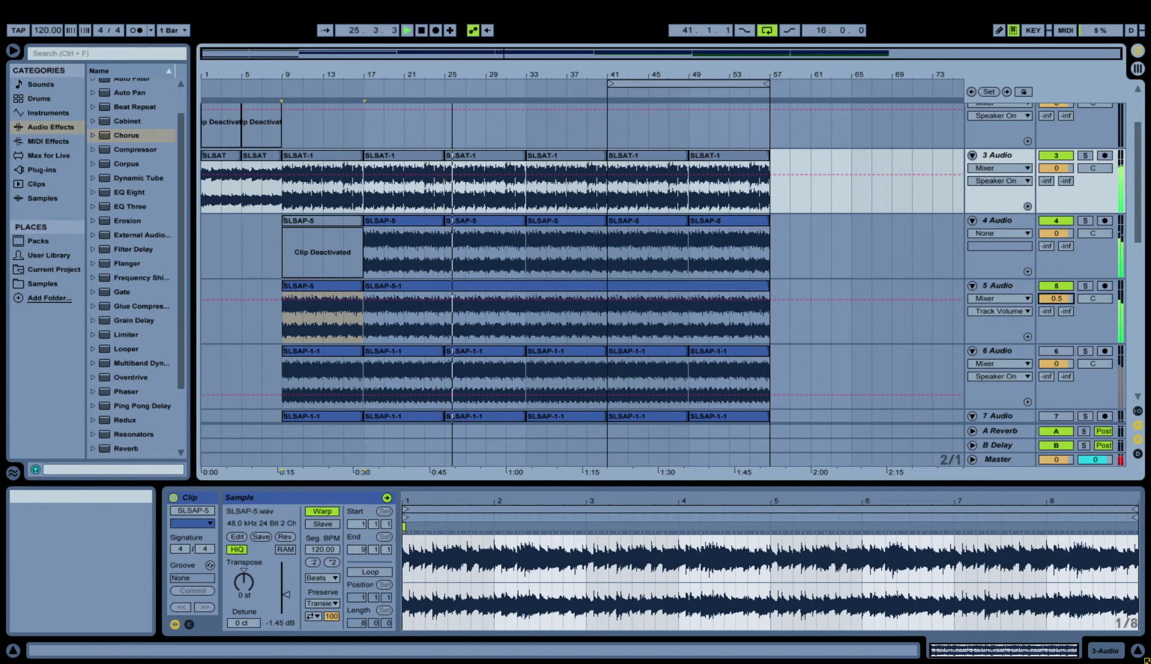
Copy the quiet bar 9 clip on 7 Audio over the clip at bar 25 on the same track.
left_click_drag(1140, 236, 1140, 271)
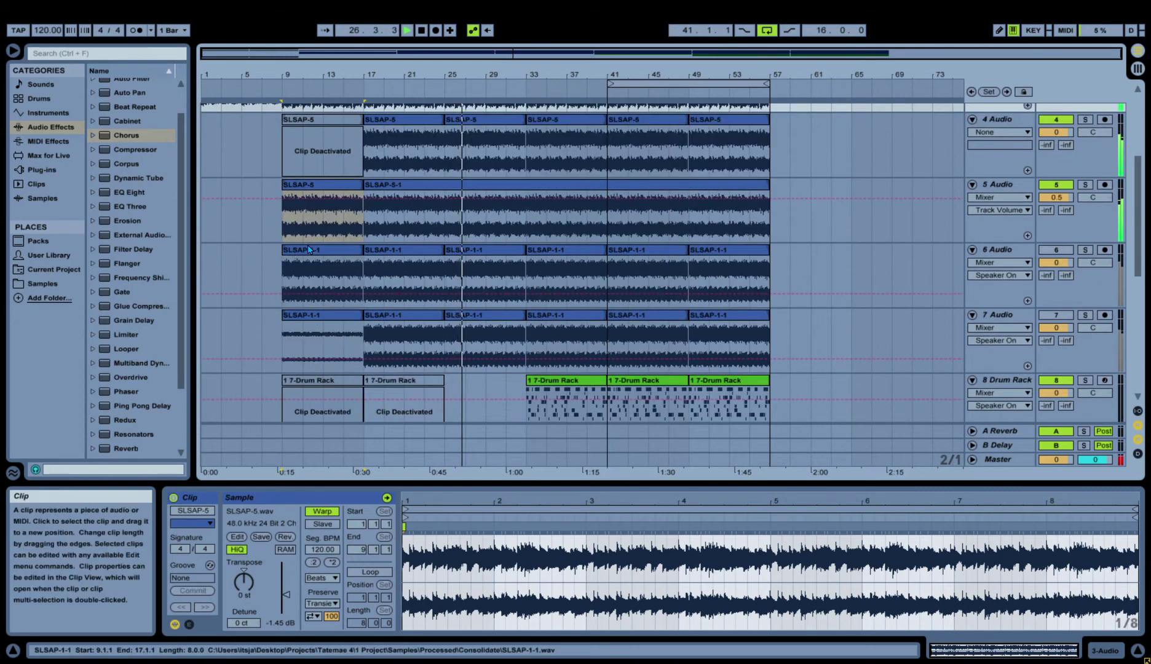
left_click(332, 250)
left_click(425, 315, "shift")
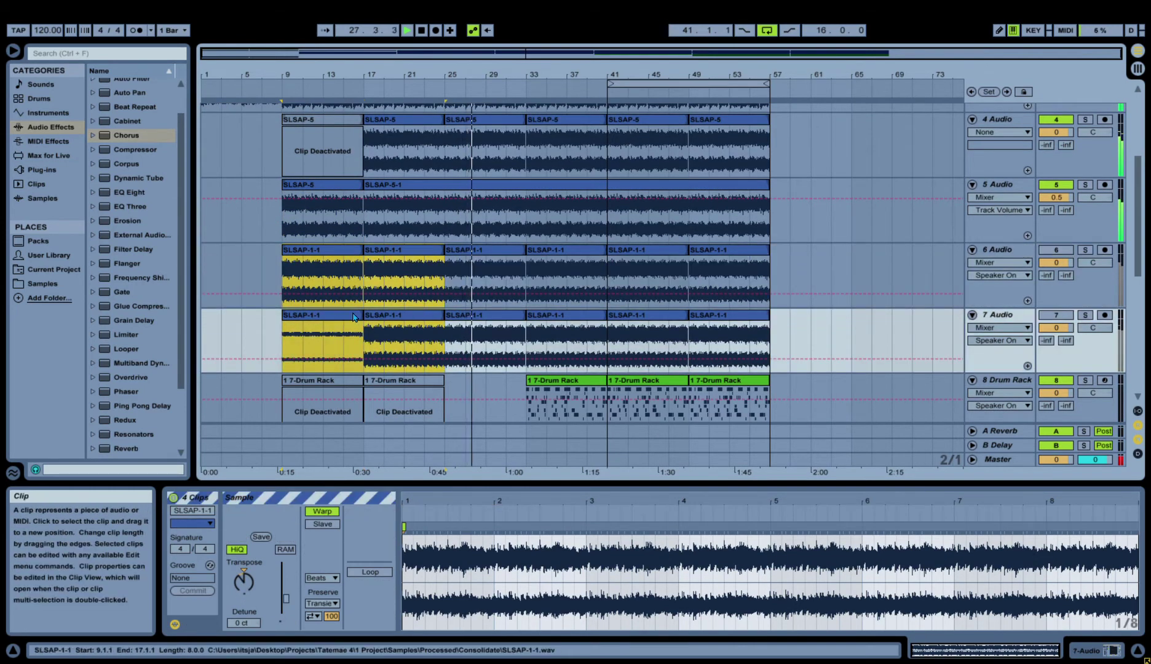
left_click(335, 315)
key("ctrl+c")
left_click(454, 314)
key("ctrl+v")
Deactivate the bar 9 and bar 17 clips on both 6 Audio and 7 Audio and replay from bar 9.
left_click(405, 315)
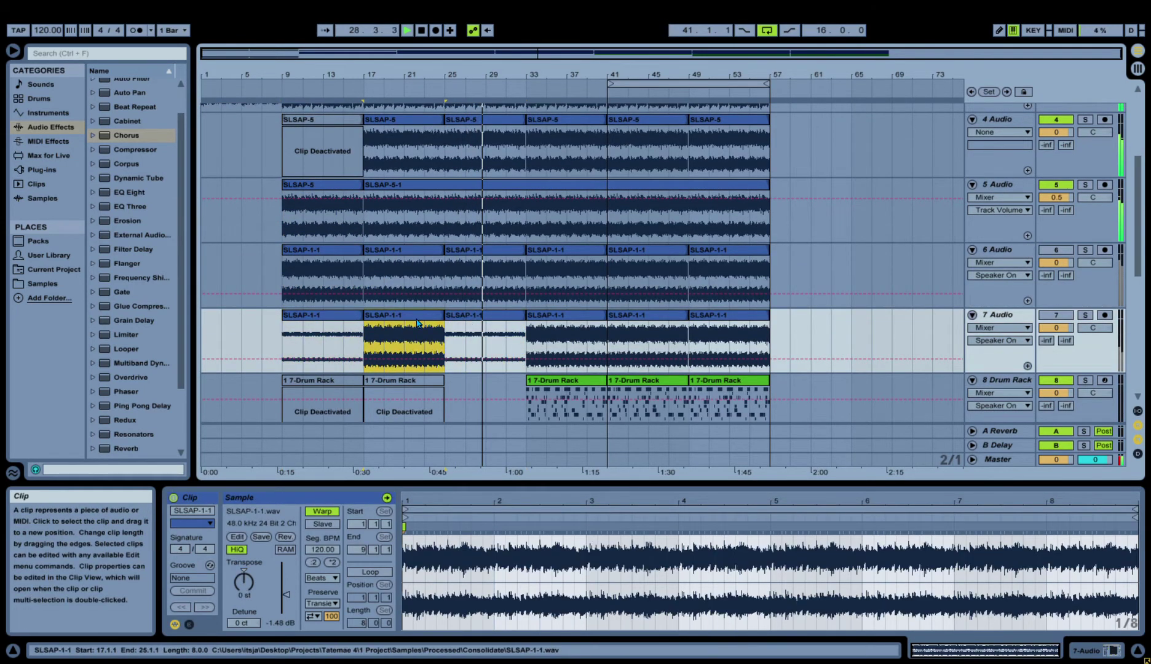
left_click(328, 253, "shift")
key("0")
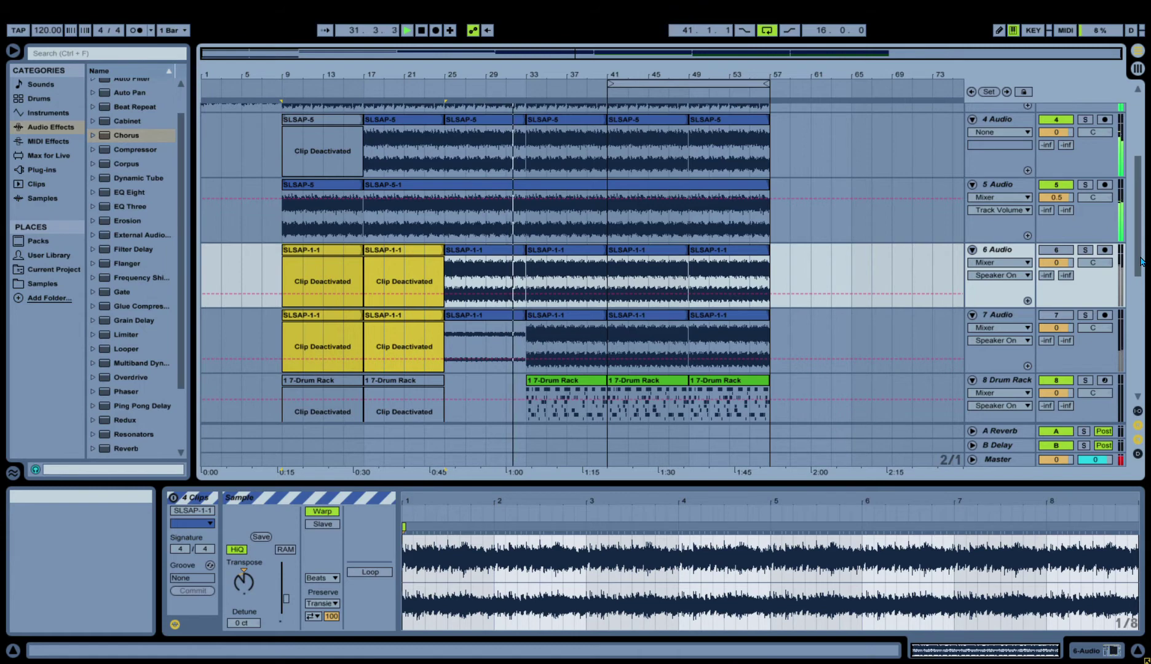
left_click_drag(1140, 261, 1141, 244)
key("space")
key("space")
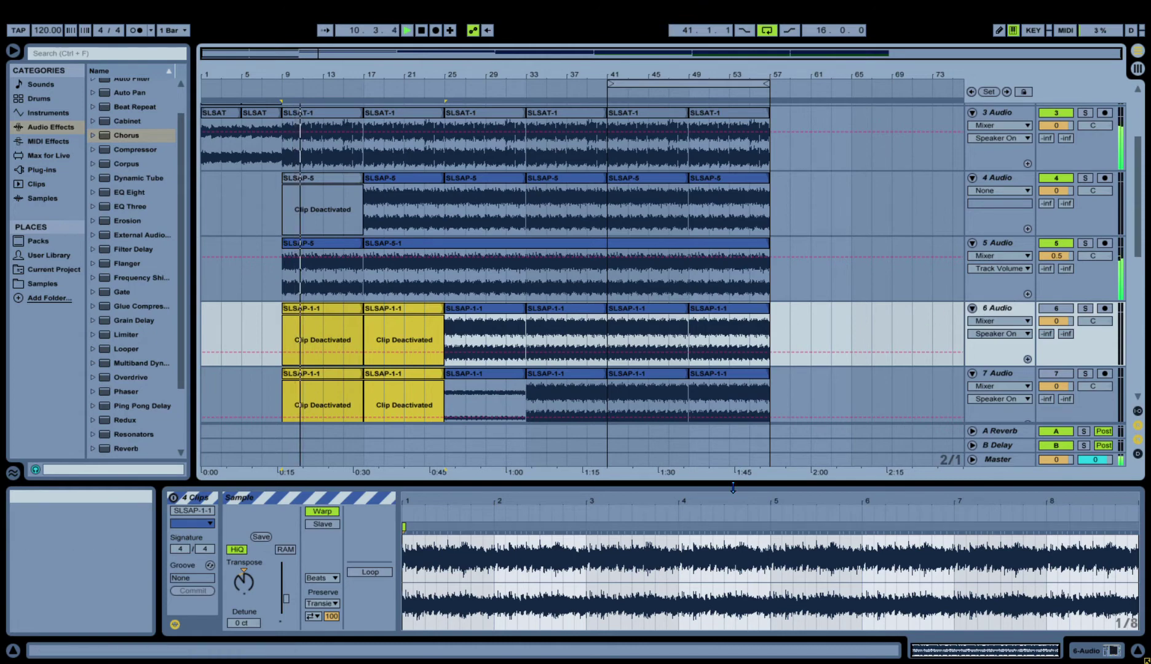
Trim the start of the bar 17 clip on 4 Audio to bar 23 and deactivate that track's clips up to bar 33.
left_click_drag(732, 489, 733, 634)
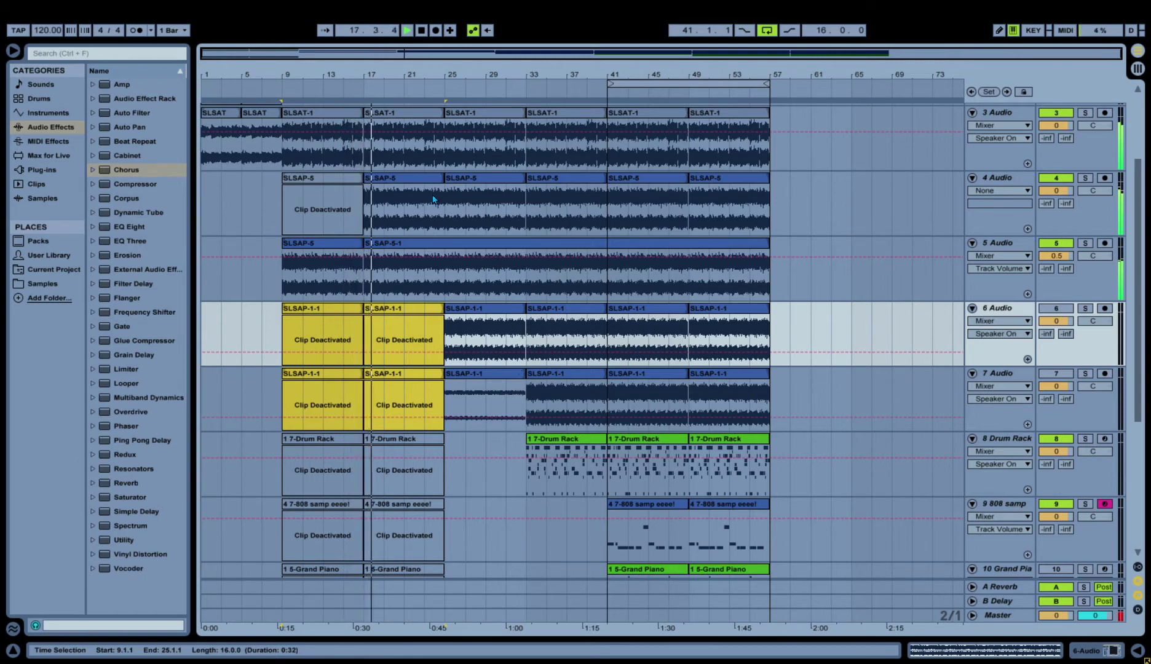
left_click(381, 188)
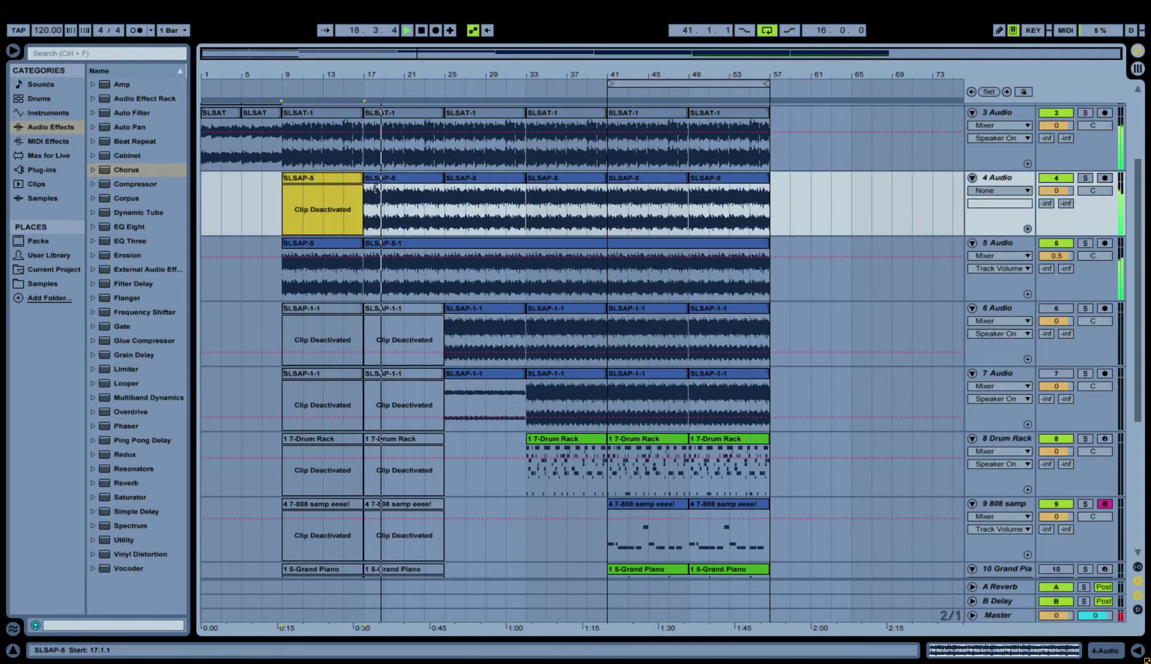
left_click_drag(382, 188, 434, 193)
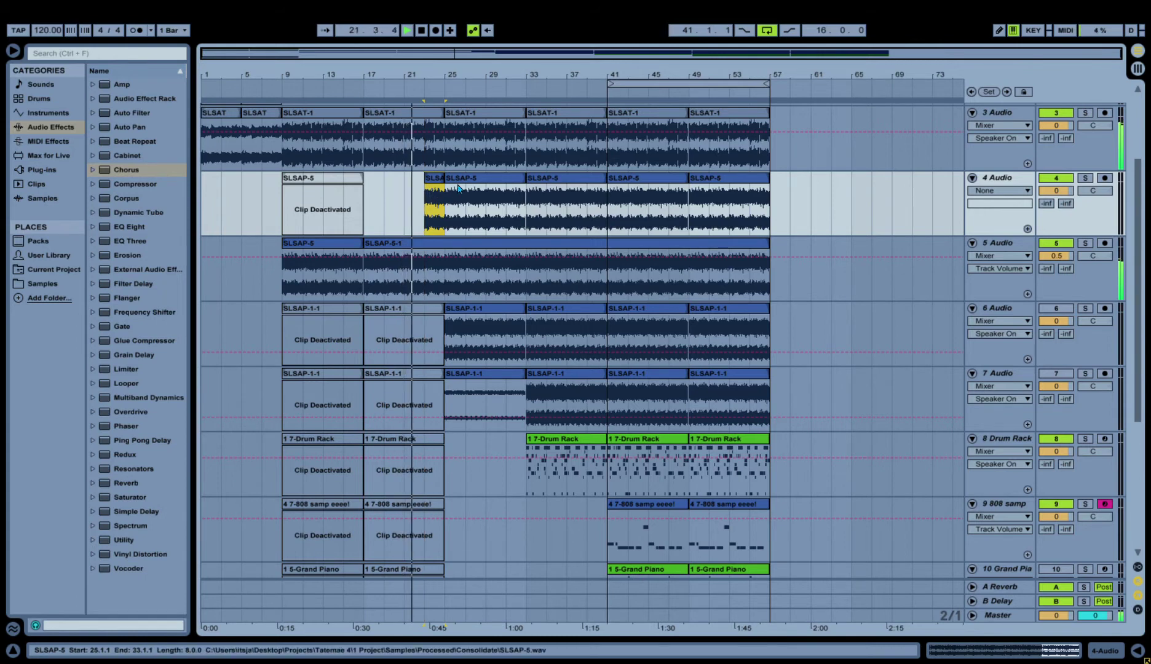
left_click(456, 182, "shift")
key("0")
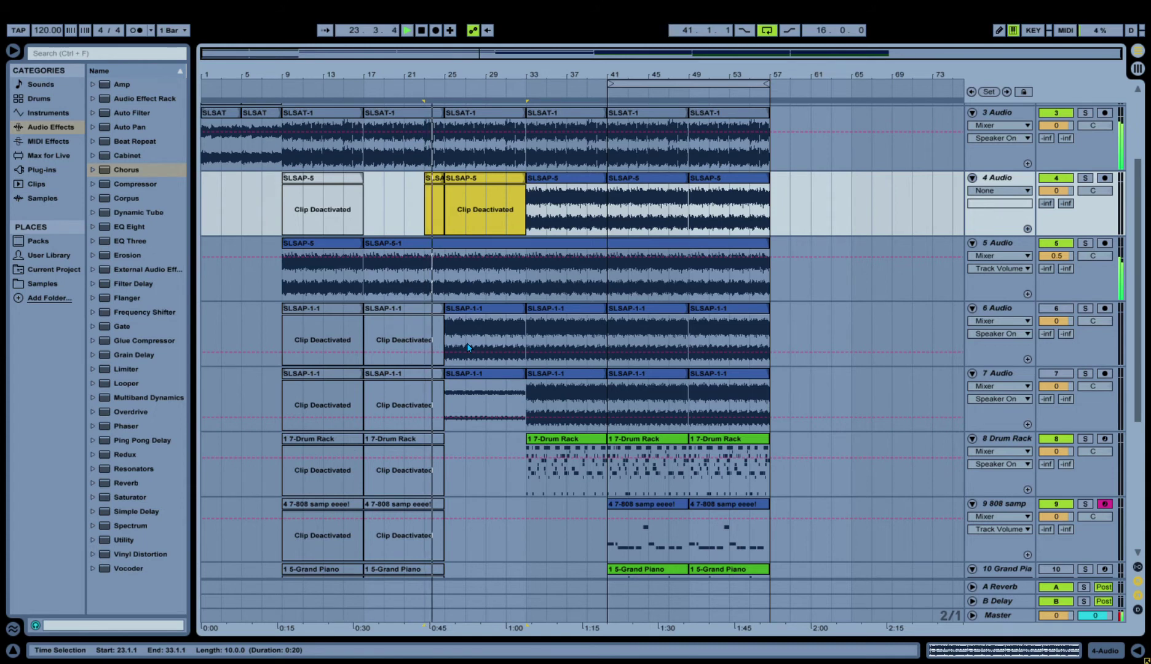
Replay the arrangement from bar 9 to check the transition into bar 17.
left_click(349, 244)
key("space")
key("space")
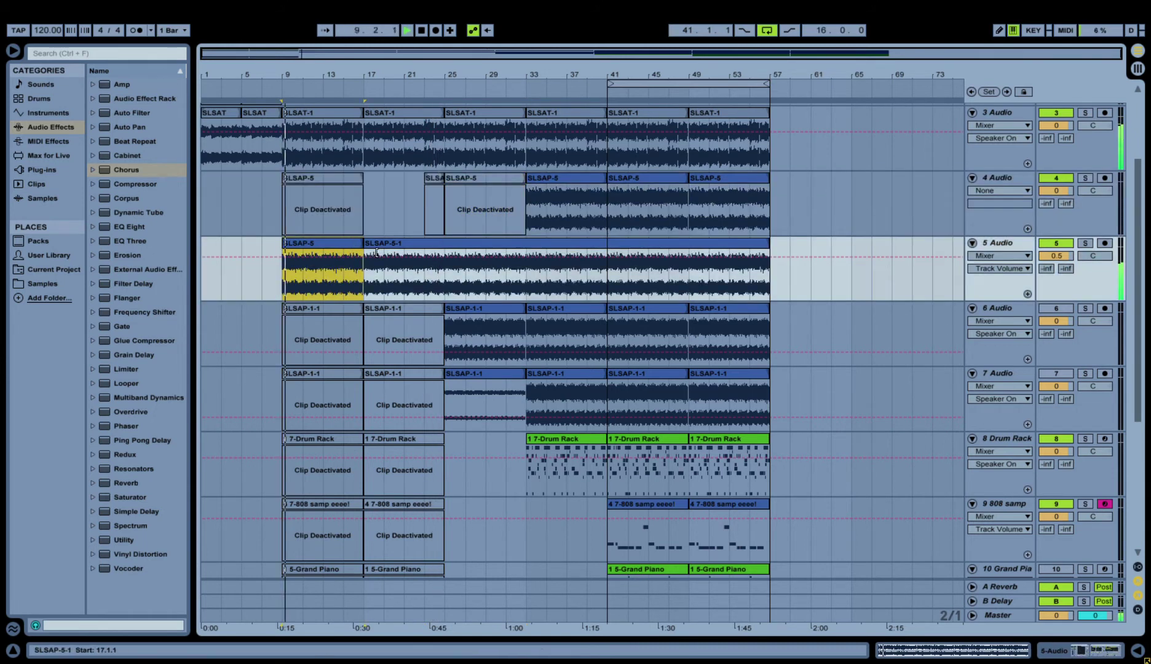
left_click(367, 244)
left_click(333, 248)
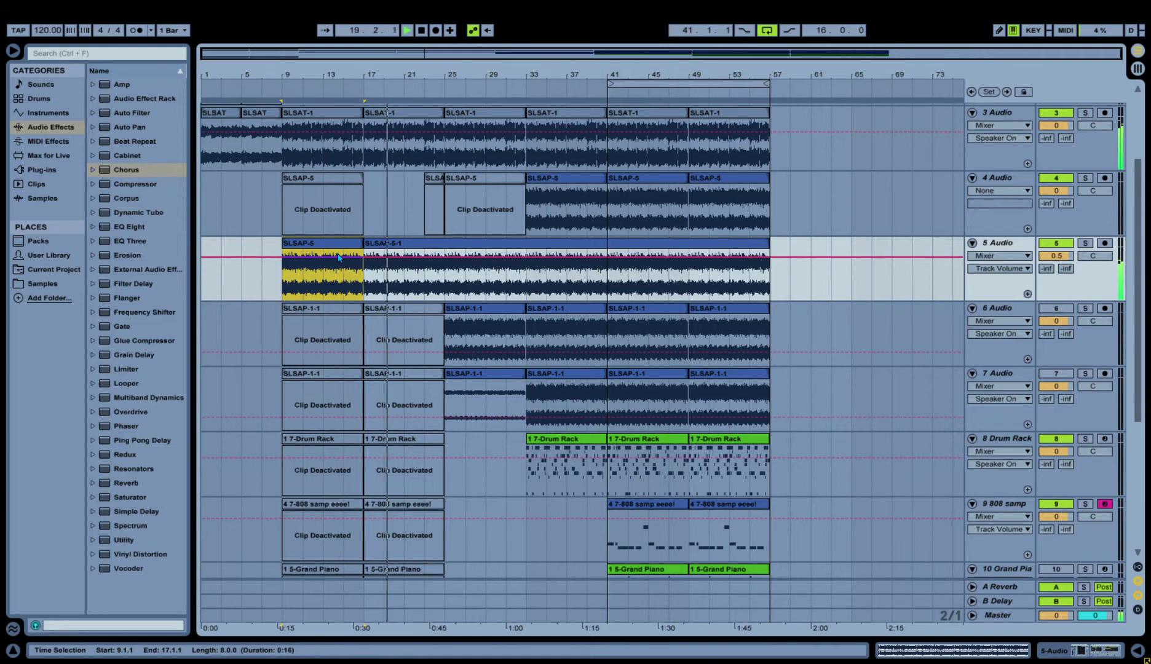
Reactivate the bar 17 clip on 6 Audio and unmute that track during playback.
left_click(418, 314)
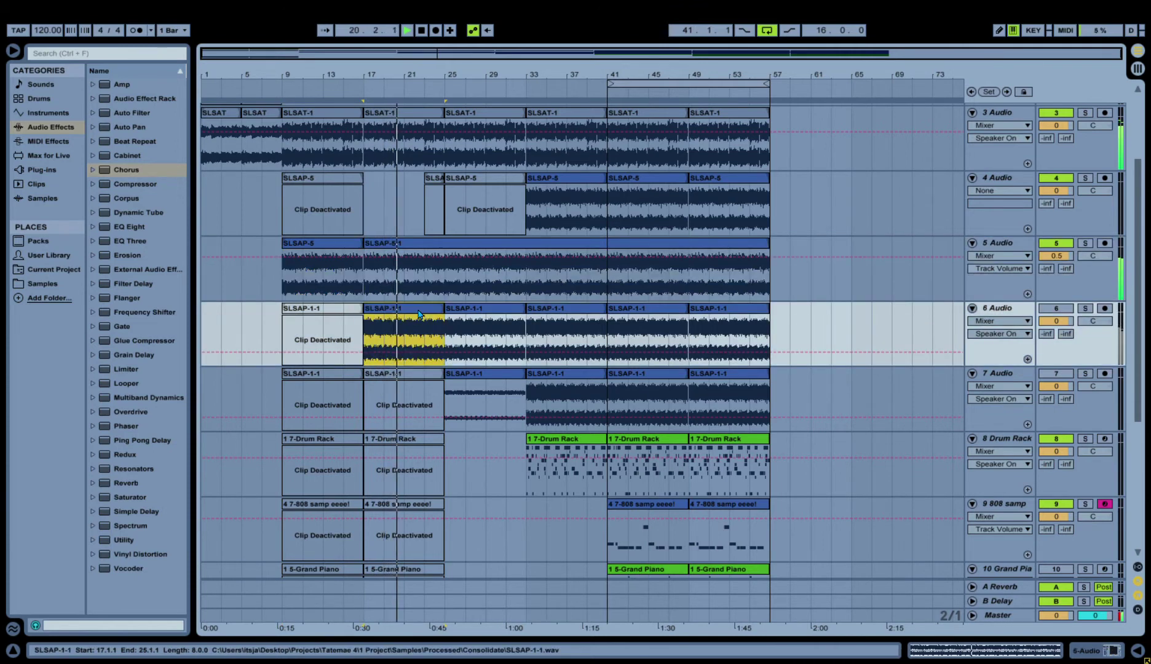
left_click(1056, 311)
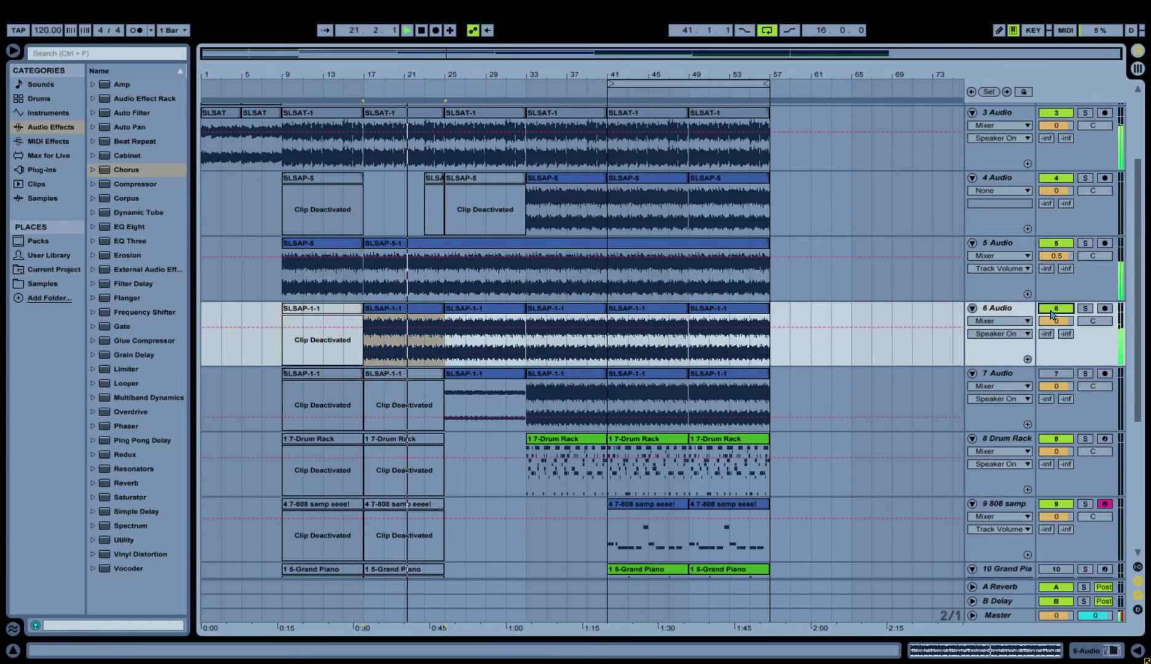
left_click(399, 252)
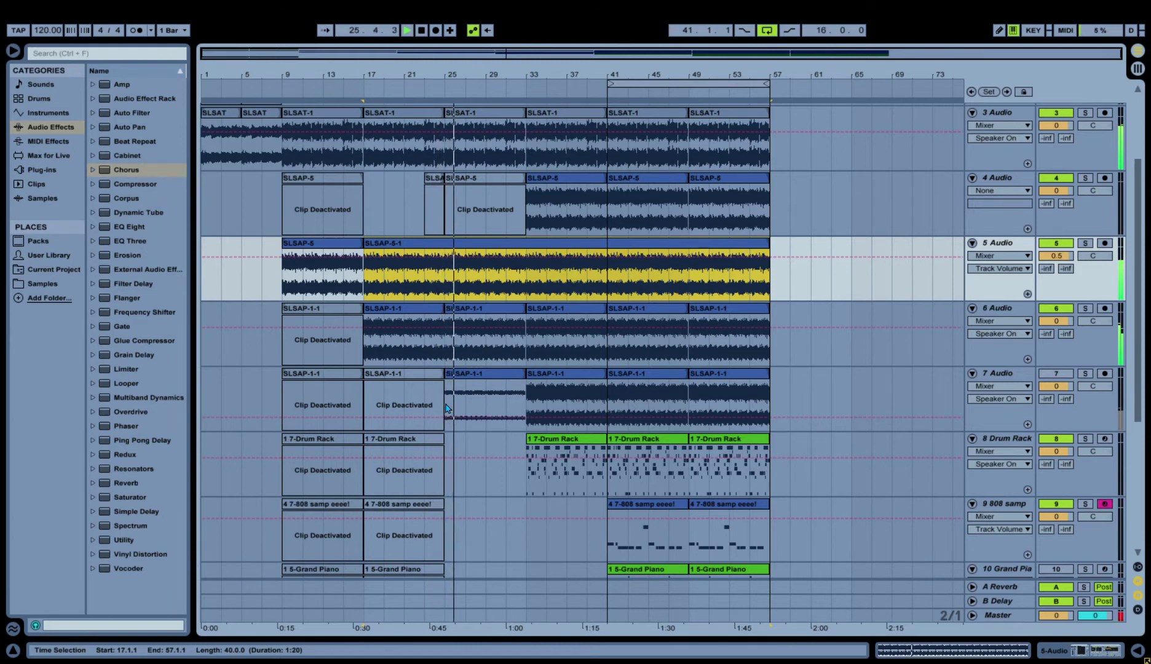
Unmute the 7 Audio track and audition it briefly in solo.
left_click(1056, 373)
left_click(1085, 373)
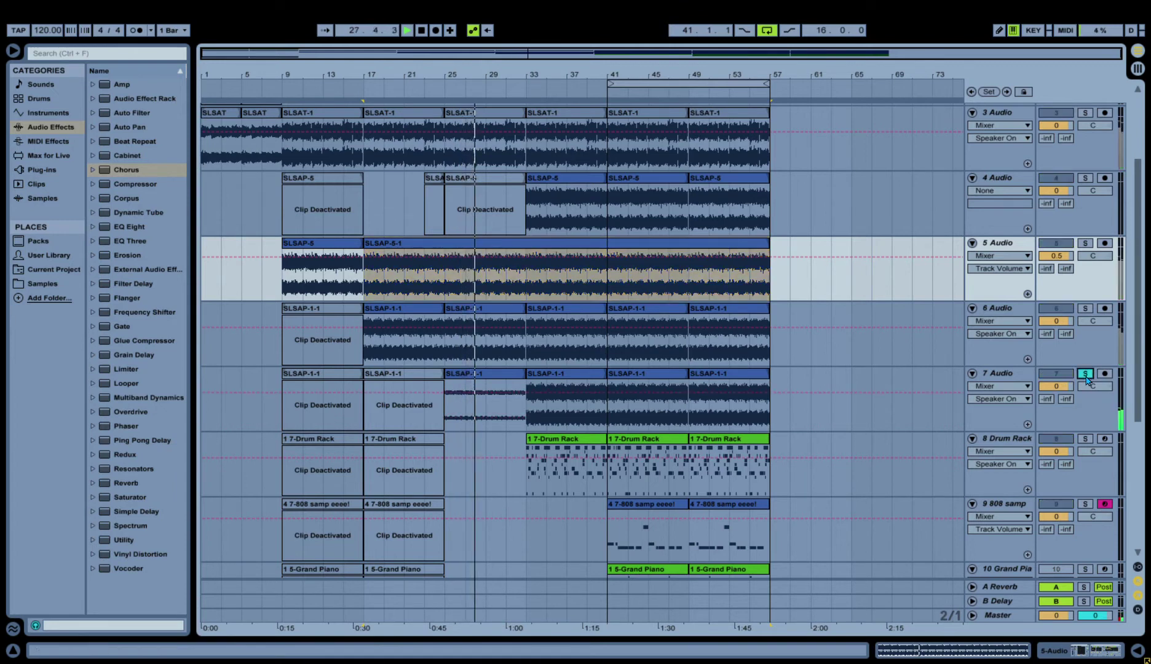
left_click(1085, 375)
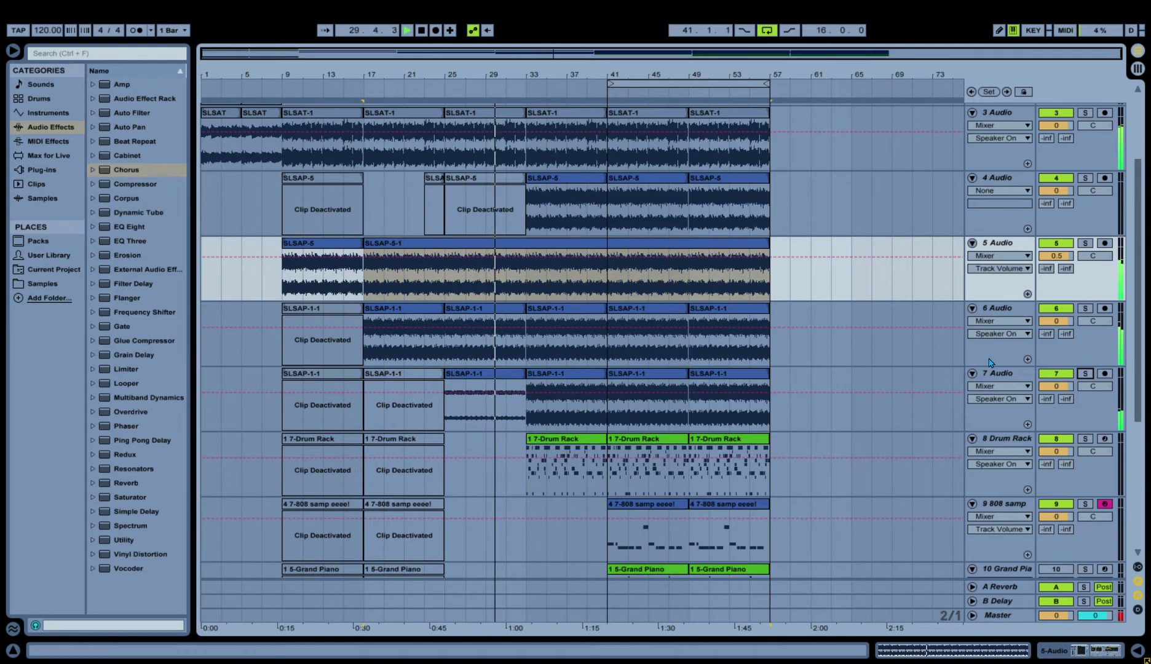
Open the bar 25 clip on 7 Audio, solo the track and raise the clip gain to -5.51 dB.
double_click(478, 372)
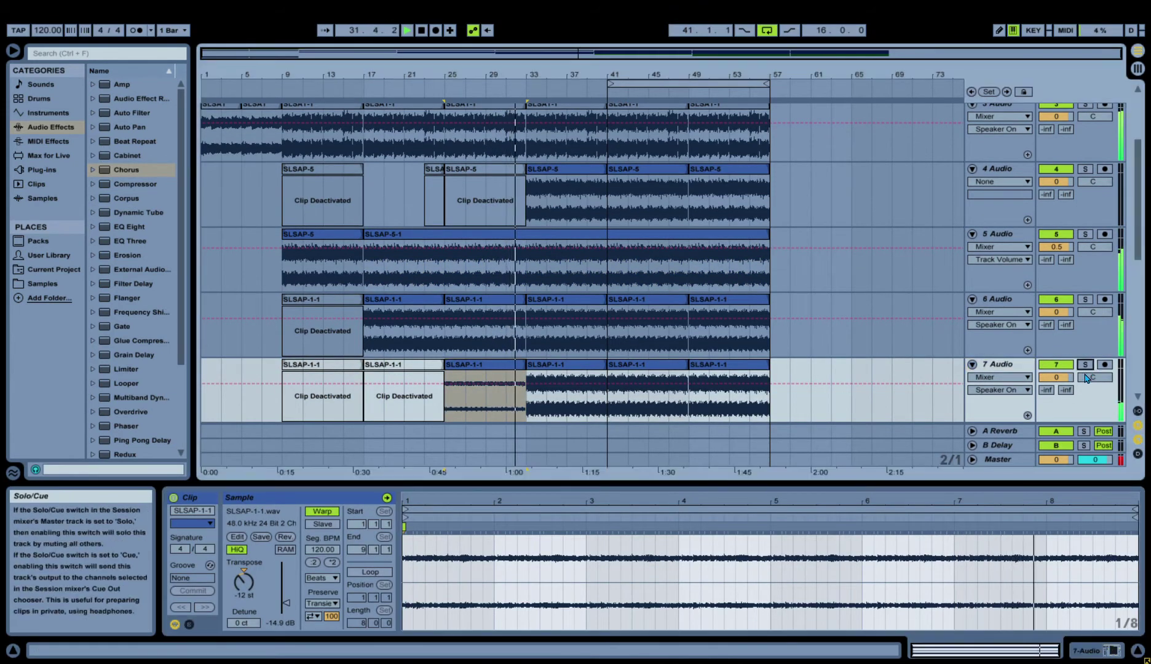
left_click(1086, 364)
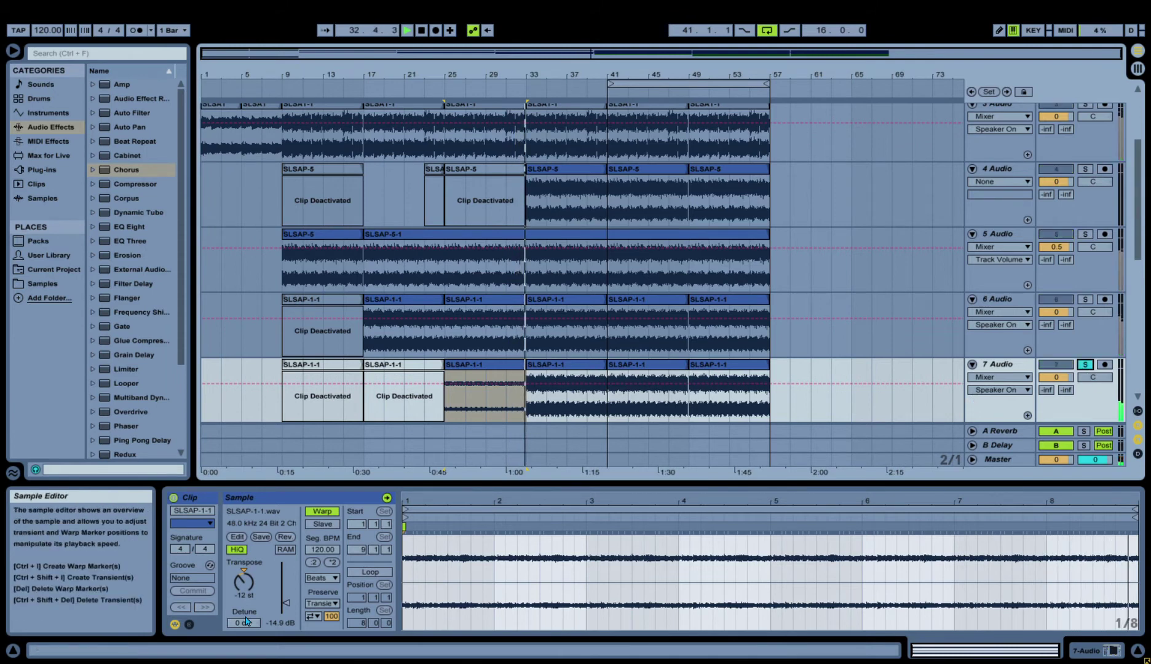
key("space")
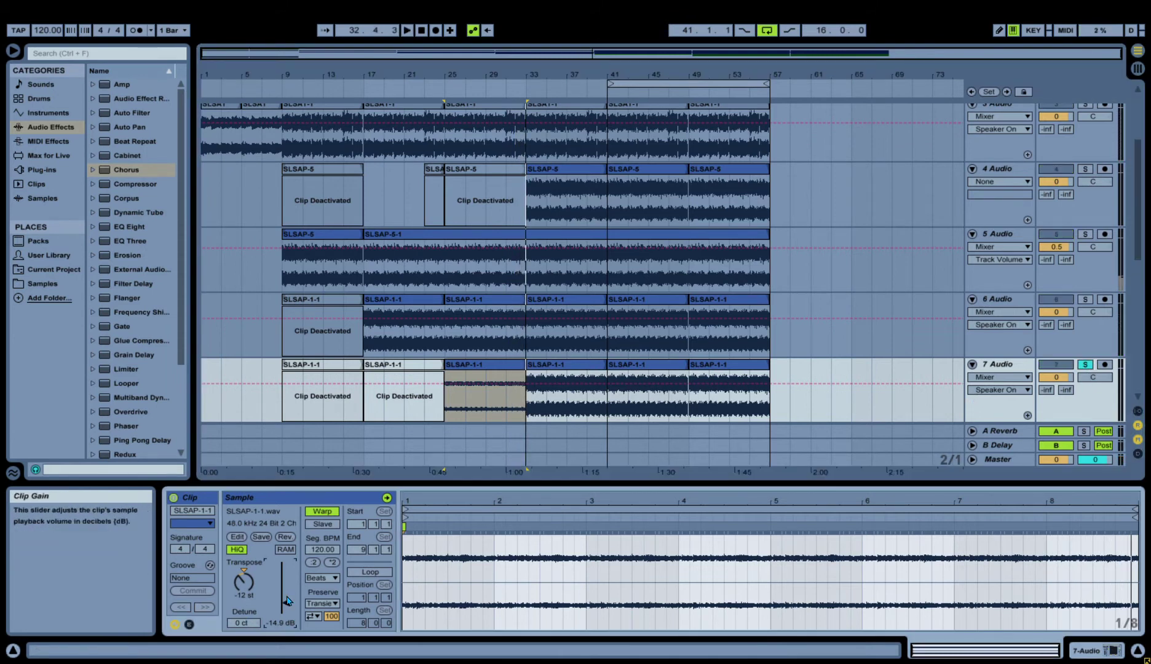
left_click_drag(287, 605, 287, 597)
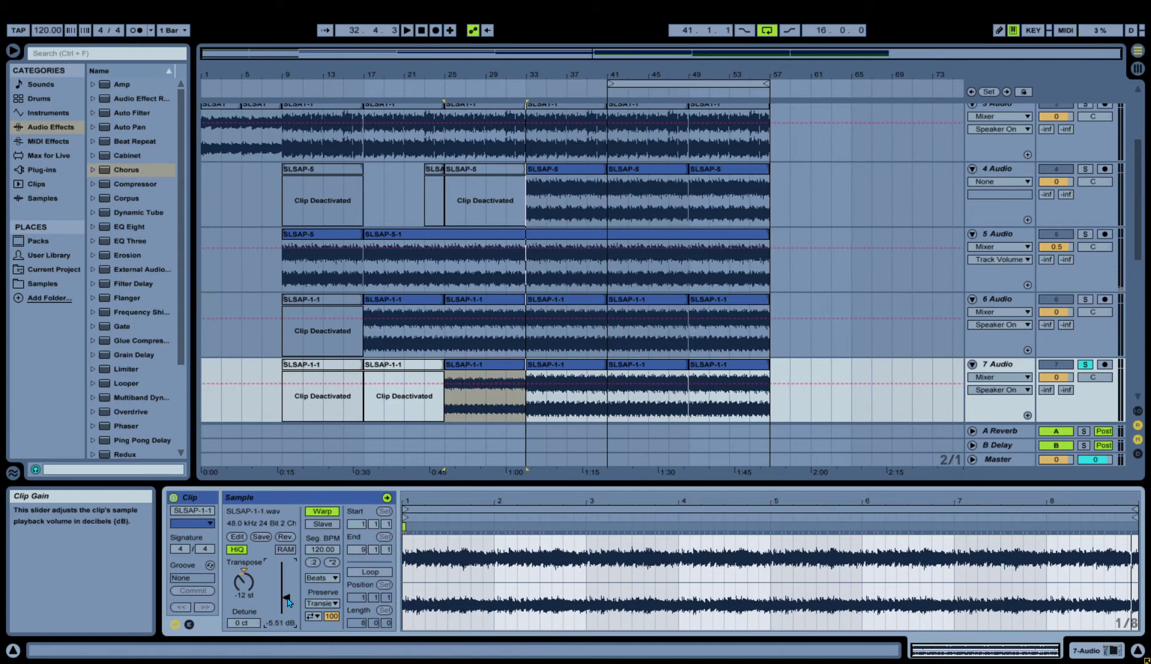
Turn off warping for the bar 25 clip on 7 Audio, set its transpose to -24 st and audition it soloed and in the mix.
left_click(322, 512)
key("space")
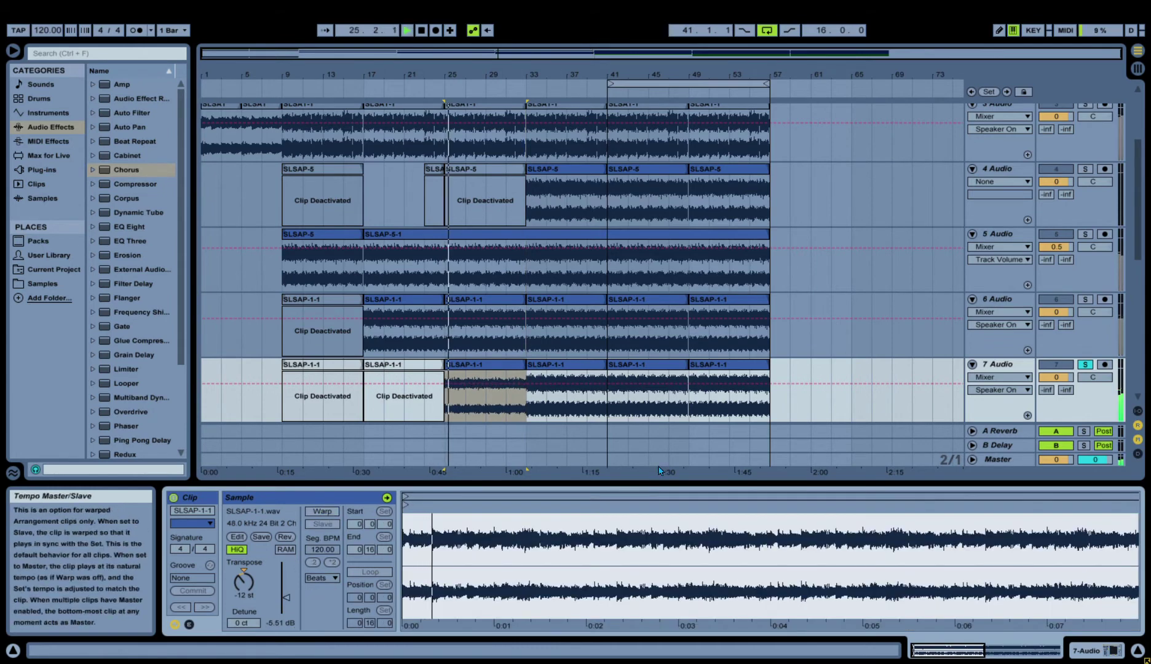
key("space")
left_click(247, 592)
type("-2")
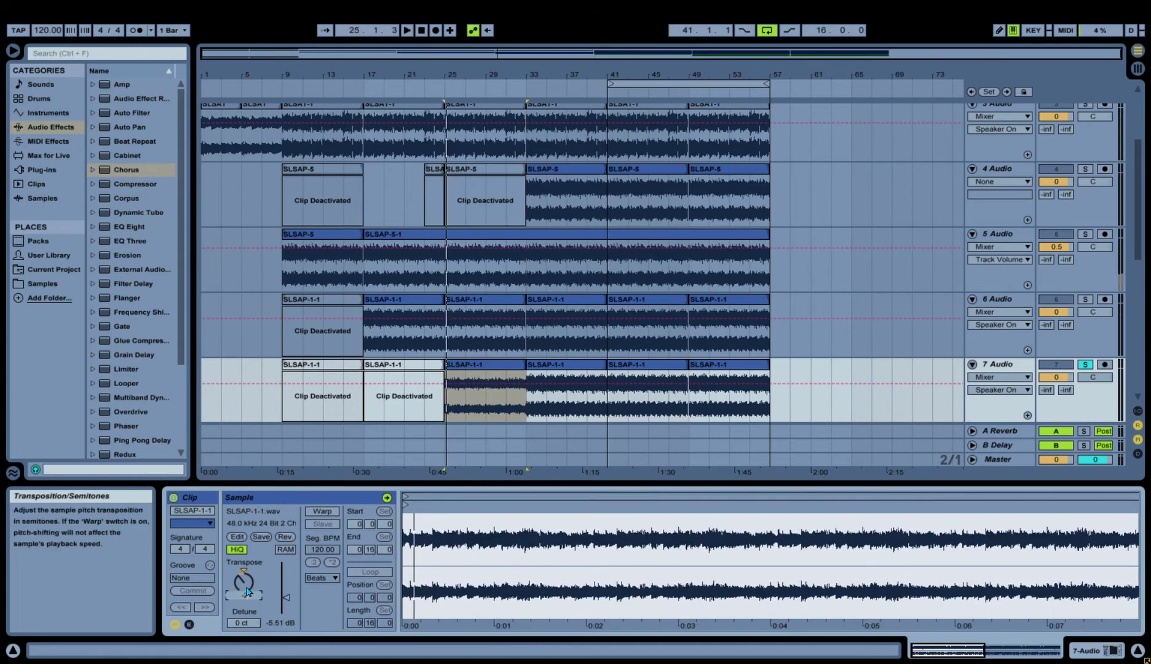
type("4")
key("Return")
key("space")
key("space")
key("space")
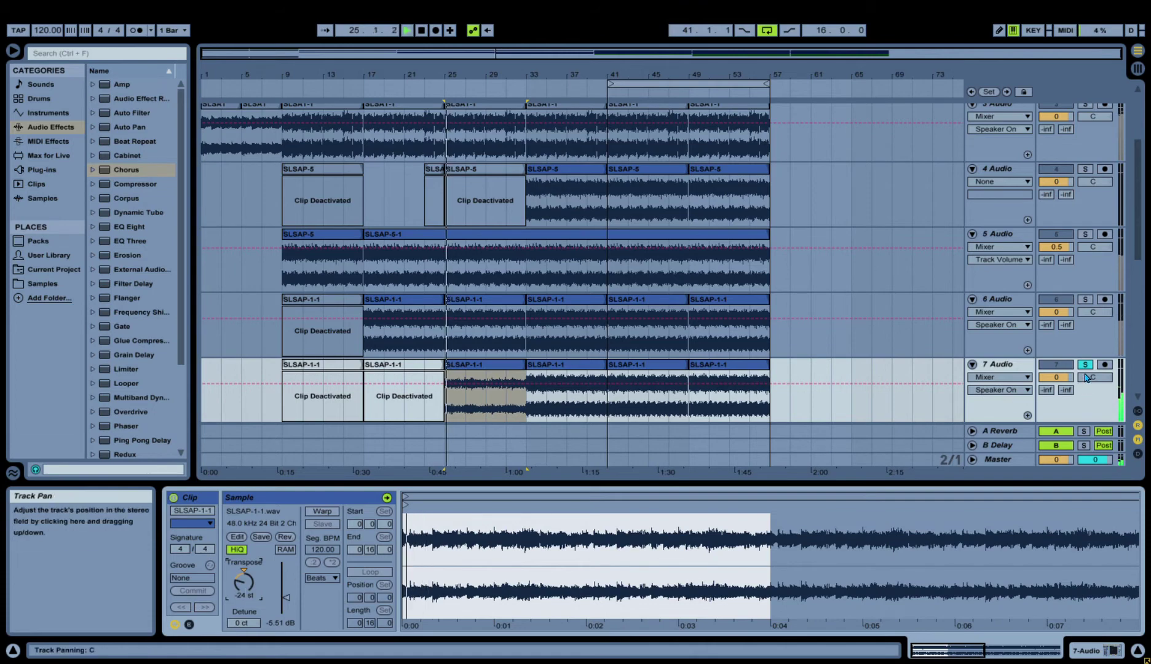
left_click(1085, 364)
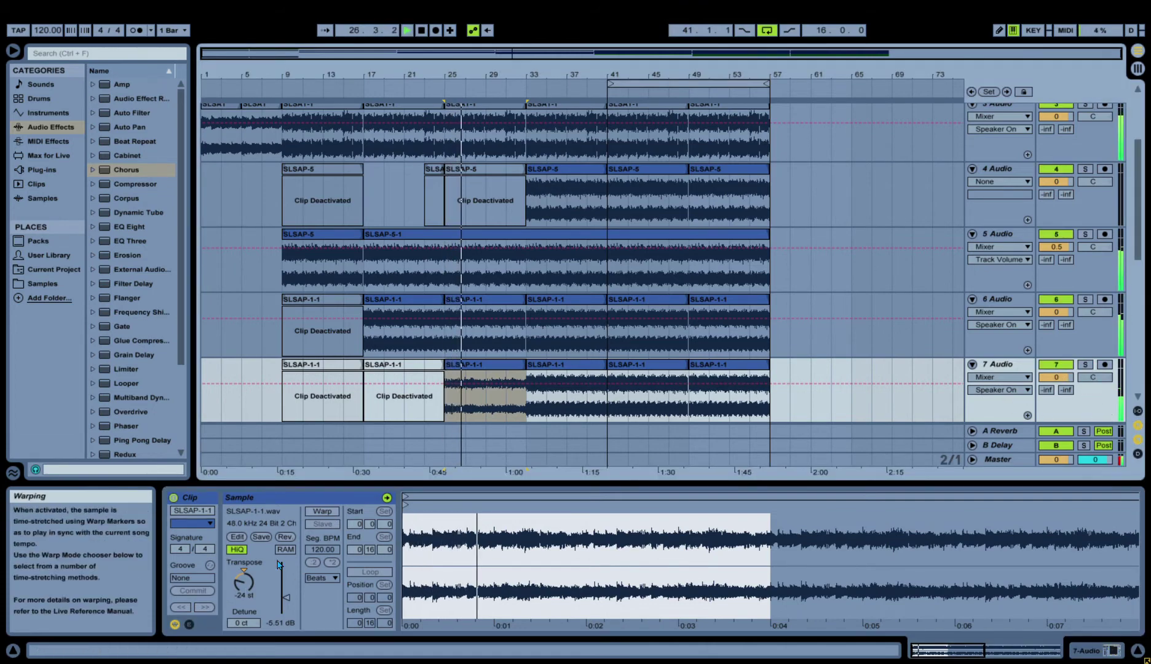
Re-enable warping on the bar 25 clip, reset its transpose to 0 st and gain to 0.00 dB, and replay it.
left_click(322, 511)
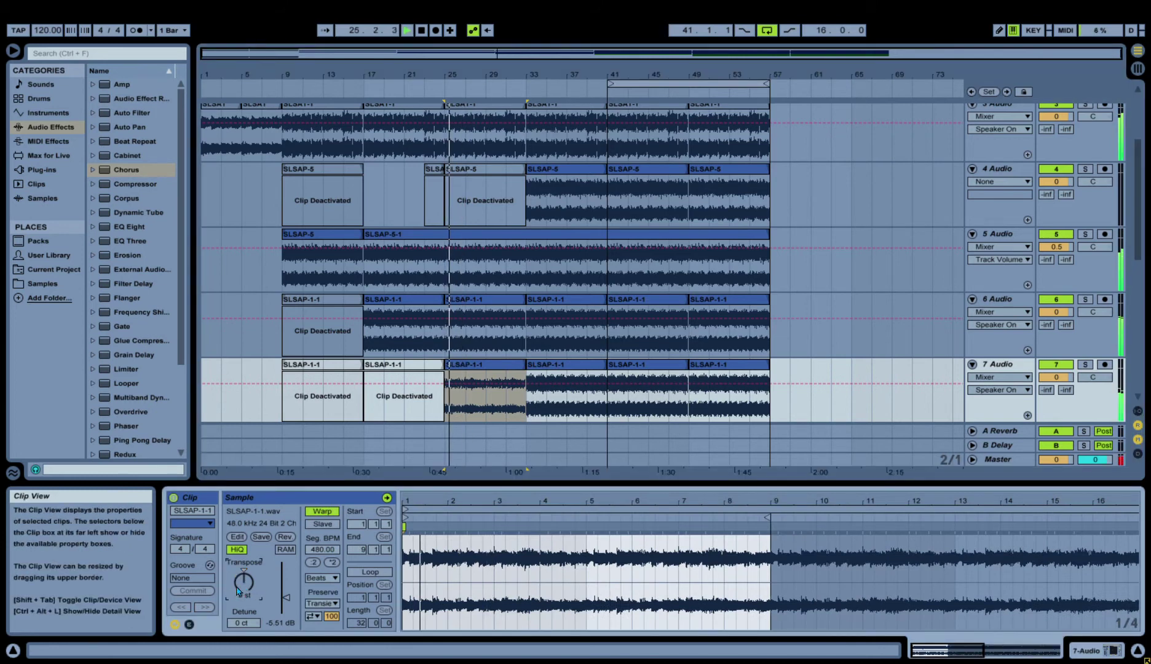
left_click(286, 623)
key("Delete")
key("space")
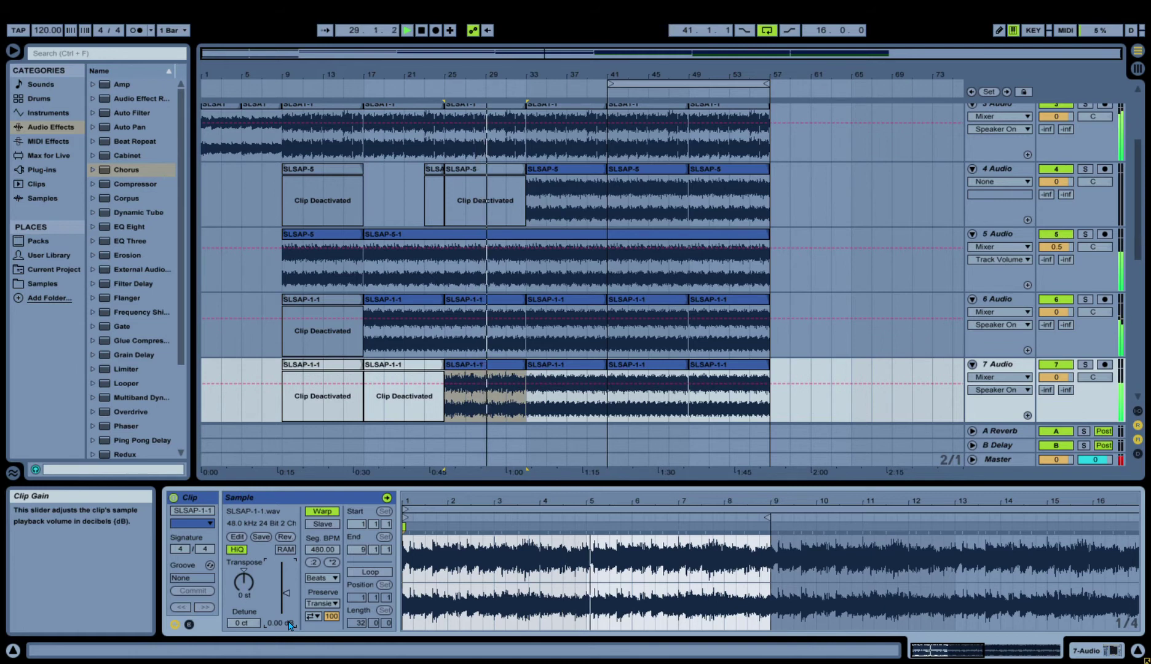
Transpose the bar 25 clip on 7 Audio to -12 st while soloed, and return to the full mix.
left_click(1086, 365)
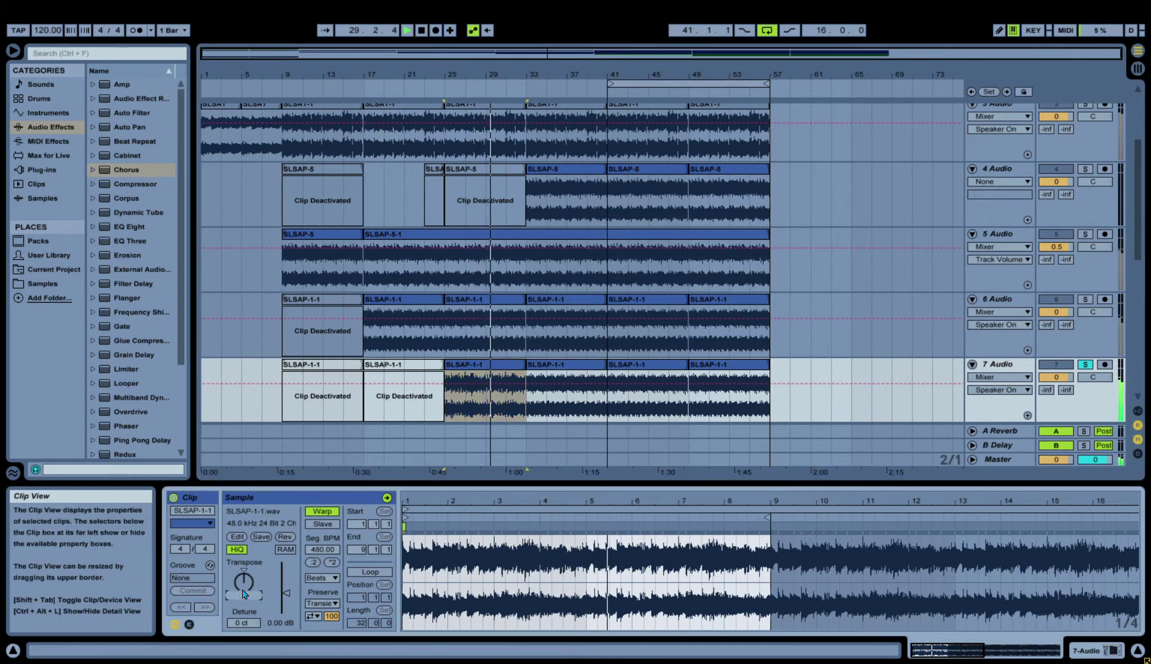
left_click_drag(243, 594, 244, 595)
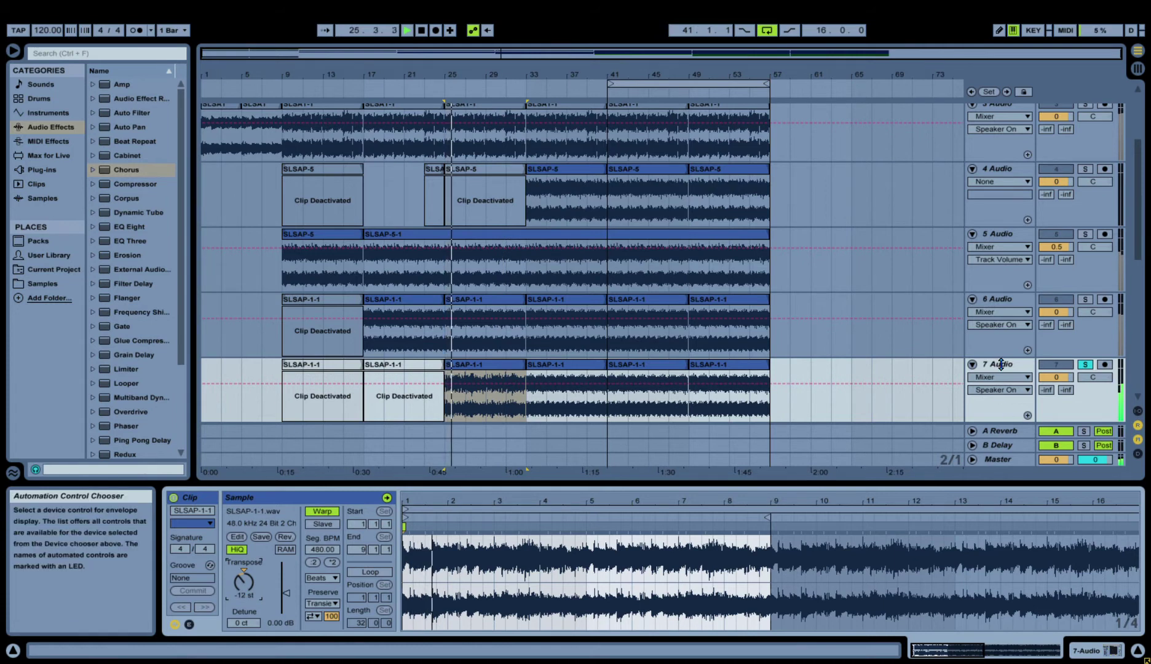
left_click(1001, 364)
left_click(1084, 365)
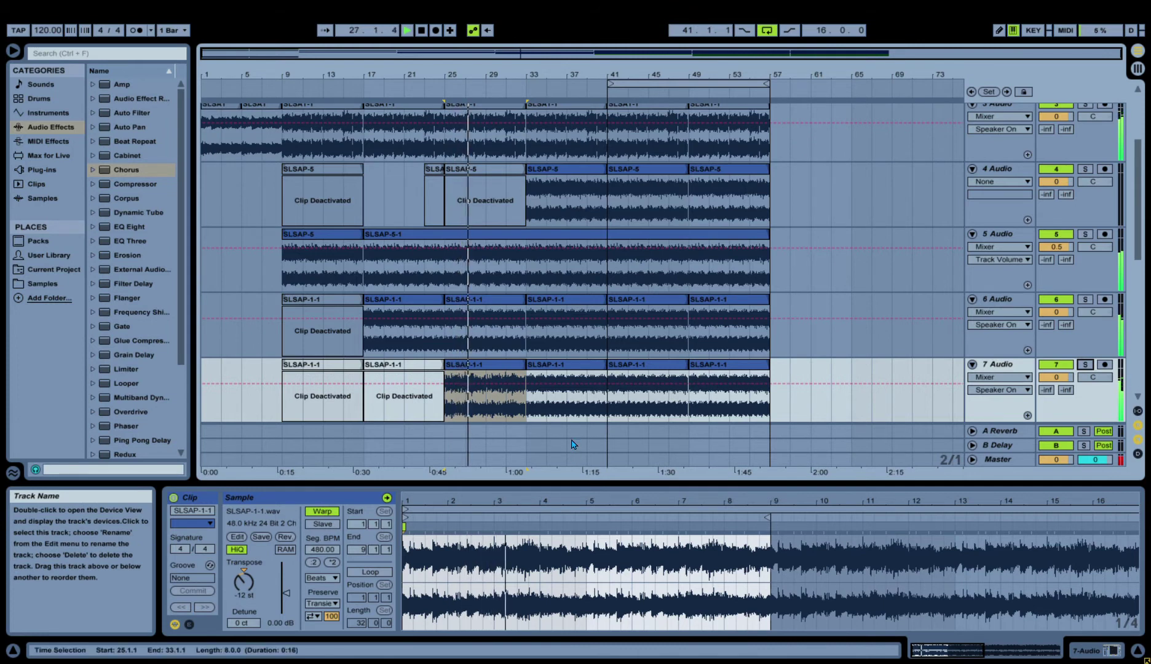
Try a transpose of -24 st on the bar 25 clip of 7 Audio and replay it from bar 25.
left_click(503, 373)
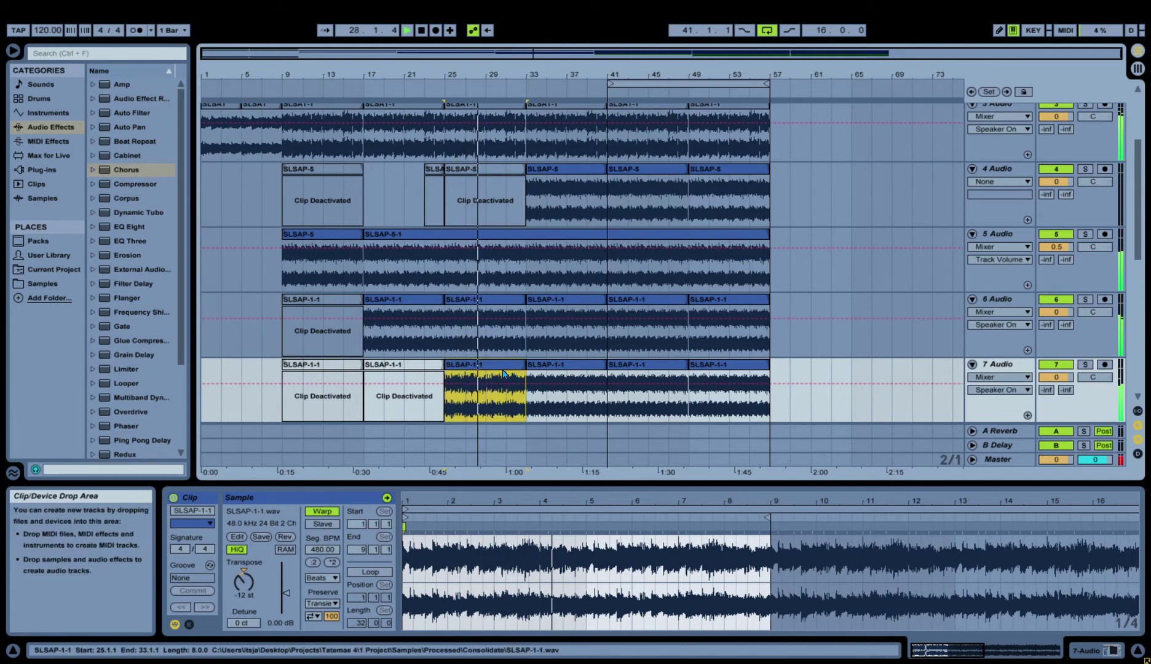
left_click(244, 594)
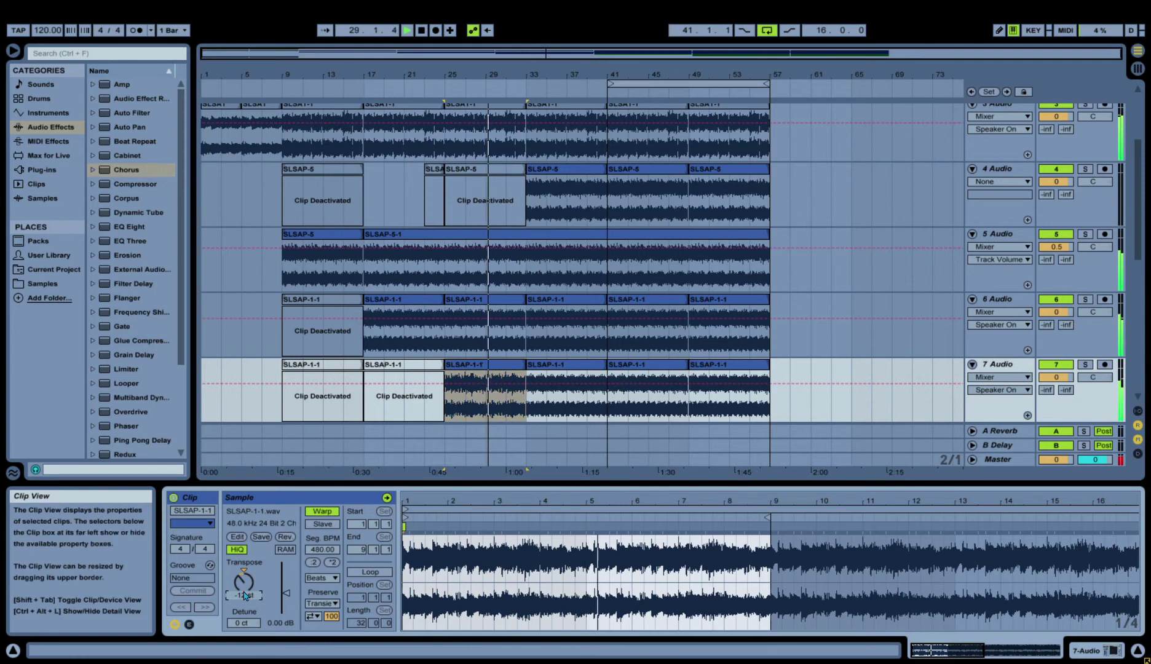
type("-24")
key("Return")
key("space")
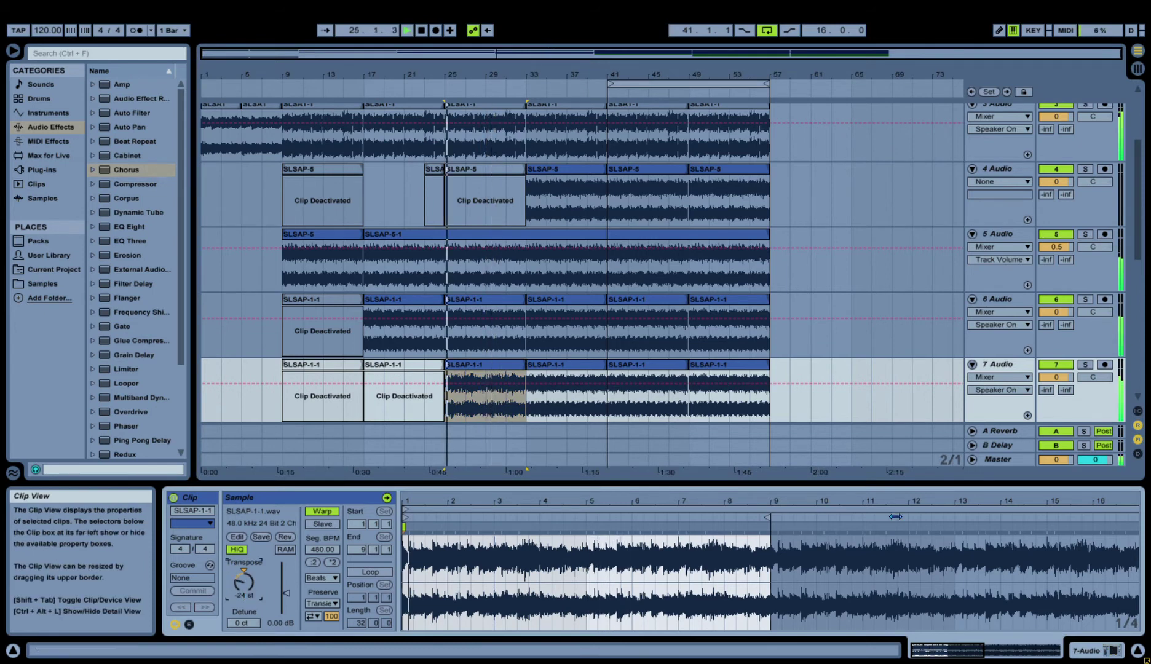
Solo 7 Audio and return the bar 25 clip's transpose to -12 st.
left_click(1087, 366)
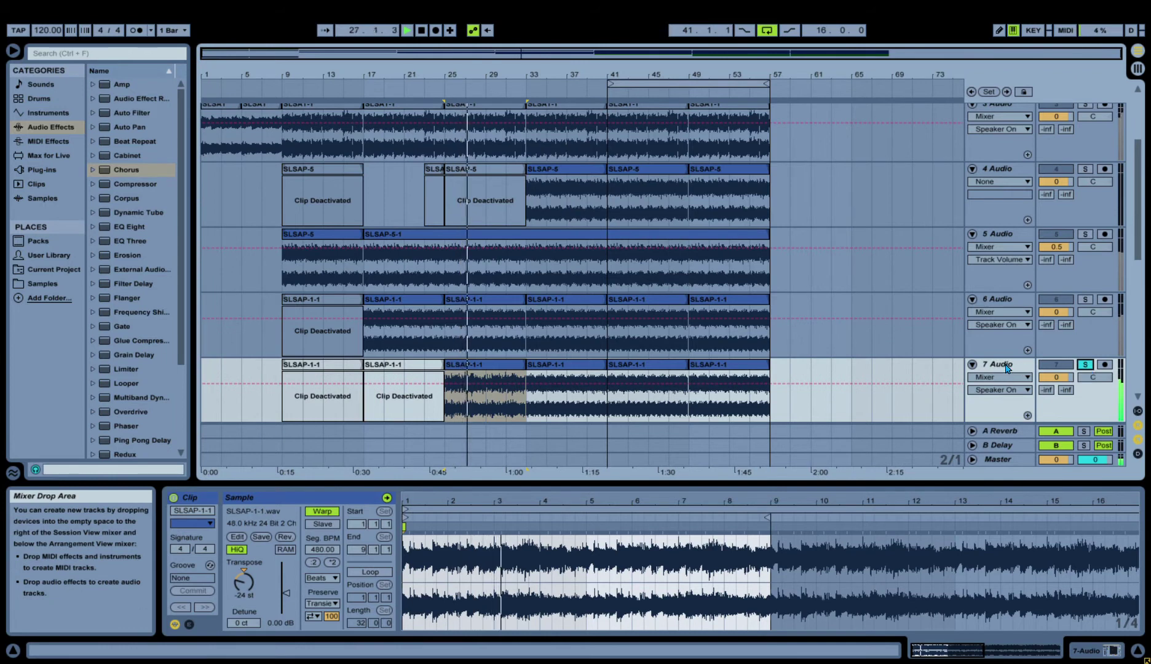
left_click(1004, 366)
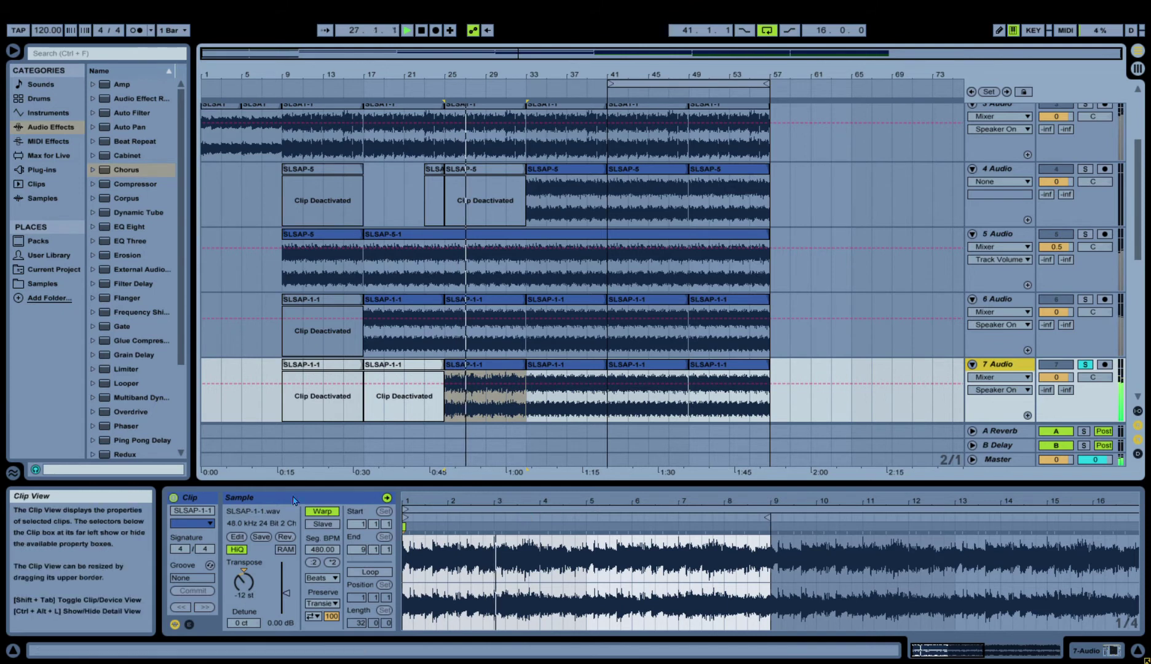
left_click(495, 369)
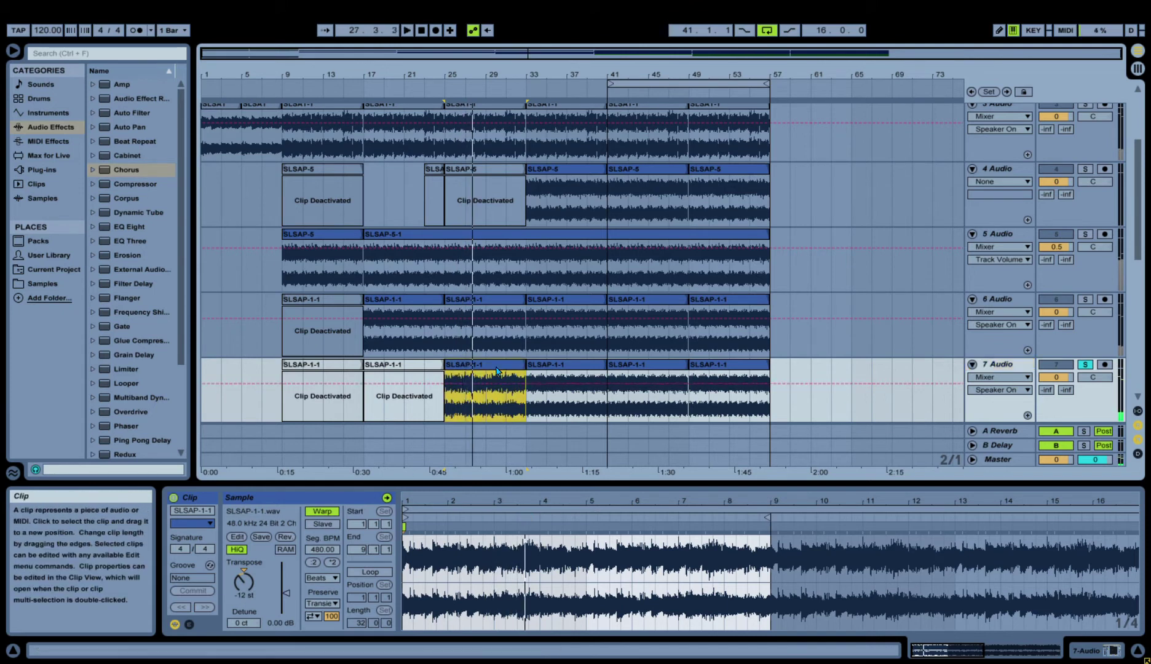
Consolidate the bar 25 clip on 7 Audio, transpose the new clip to -24 st, and play it soloed.
key("ctrl+j")
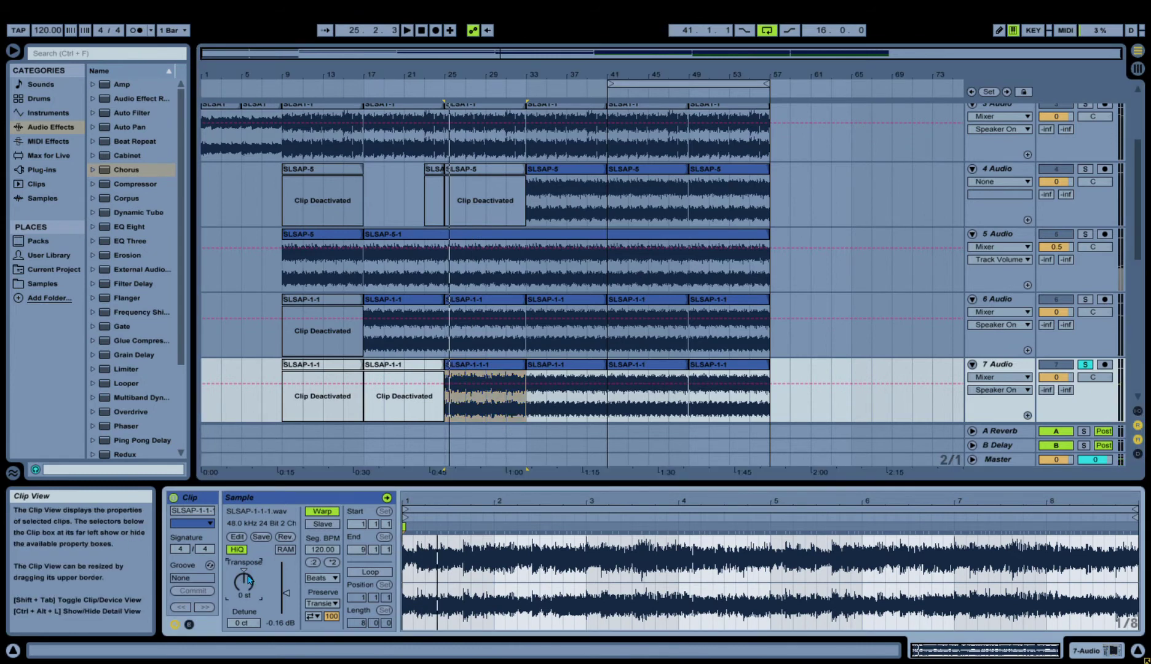
key("Return")
key("space")
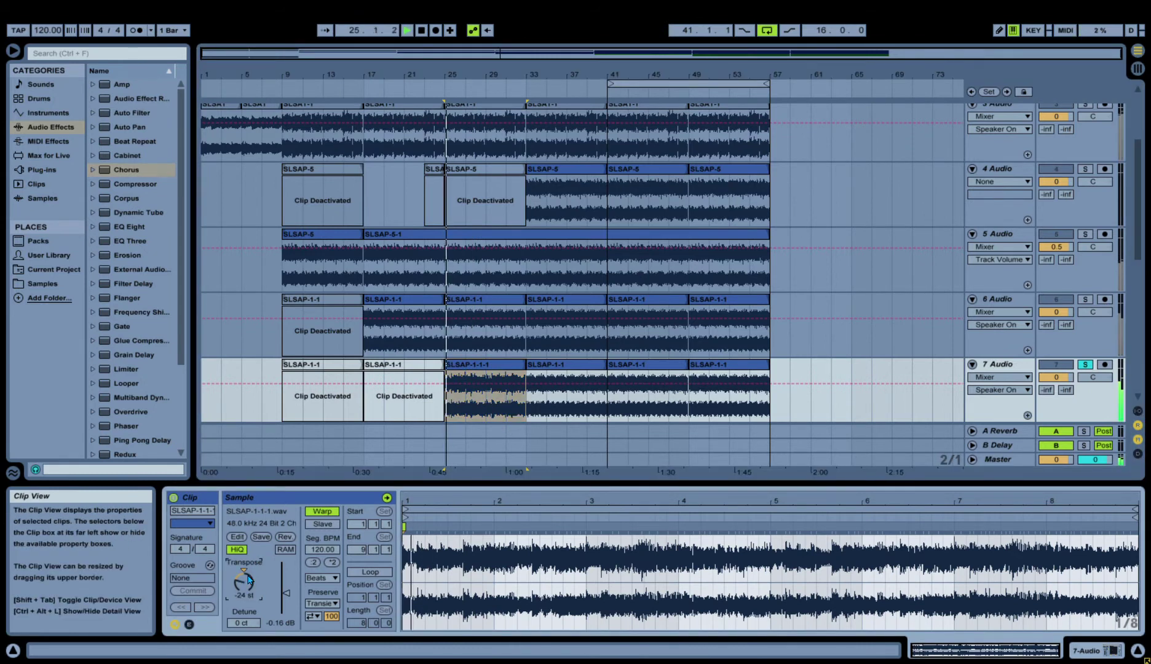
left_click(1084, 365)
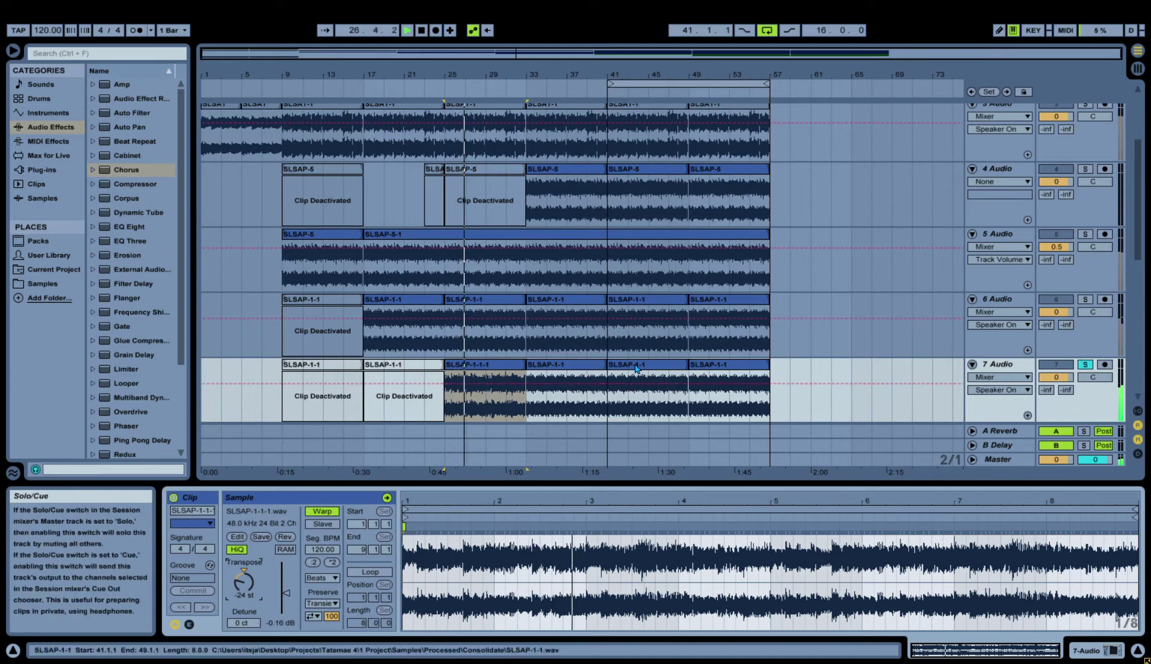
left_click(472, 368)
key("space")
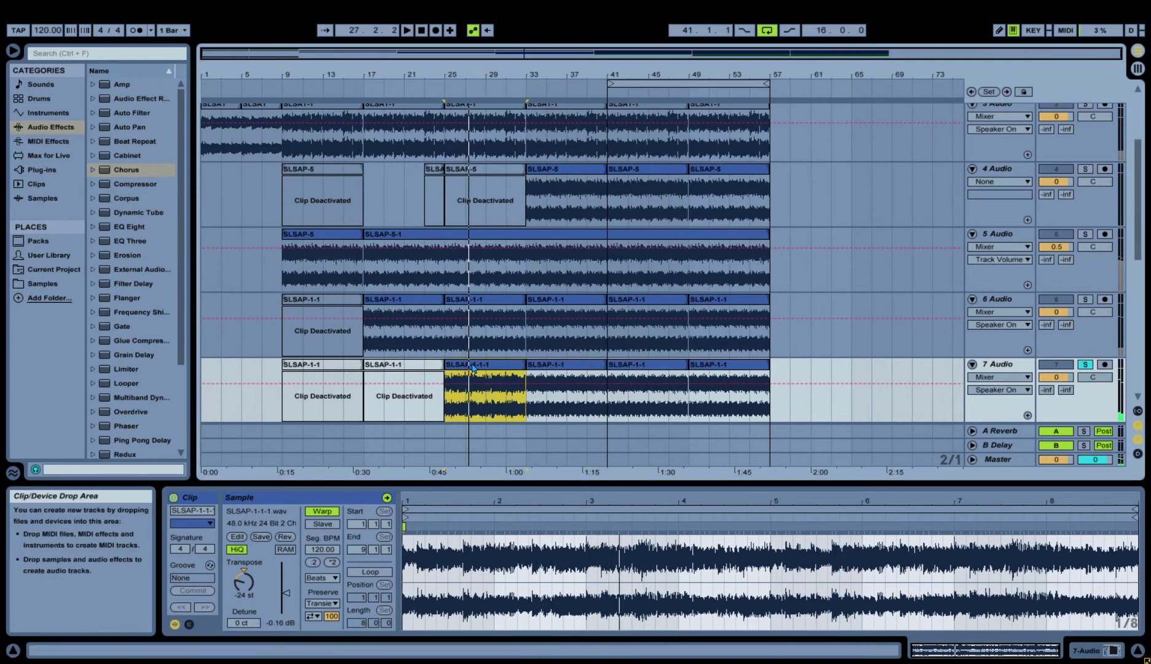
Consolidate the bar 25 clip again, transpose it to 24 st, and audition it soloed and in the full mix.
key("ctrl+j")
left_click(252, 595)
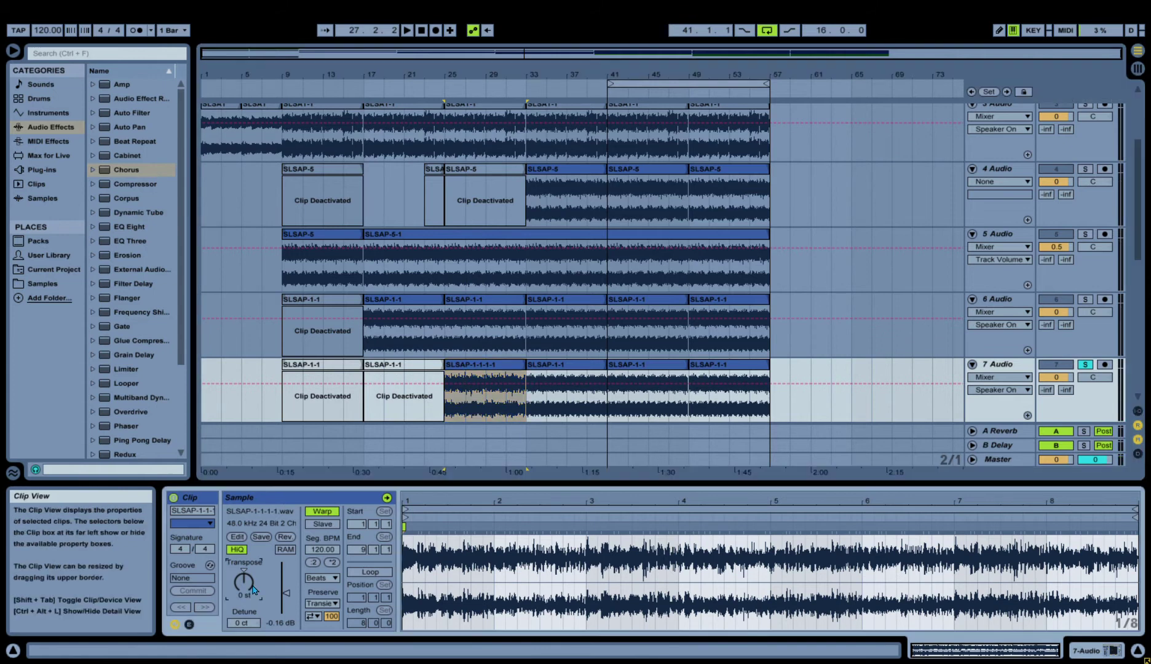
type("2")
left_click_drag(253, 588, 253, 587)
key("space")
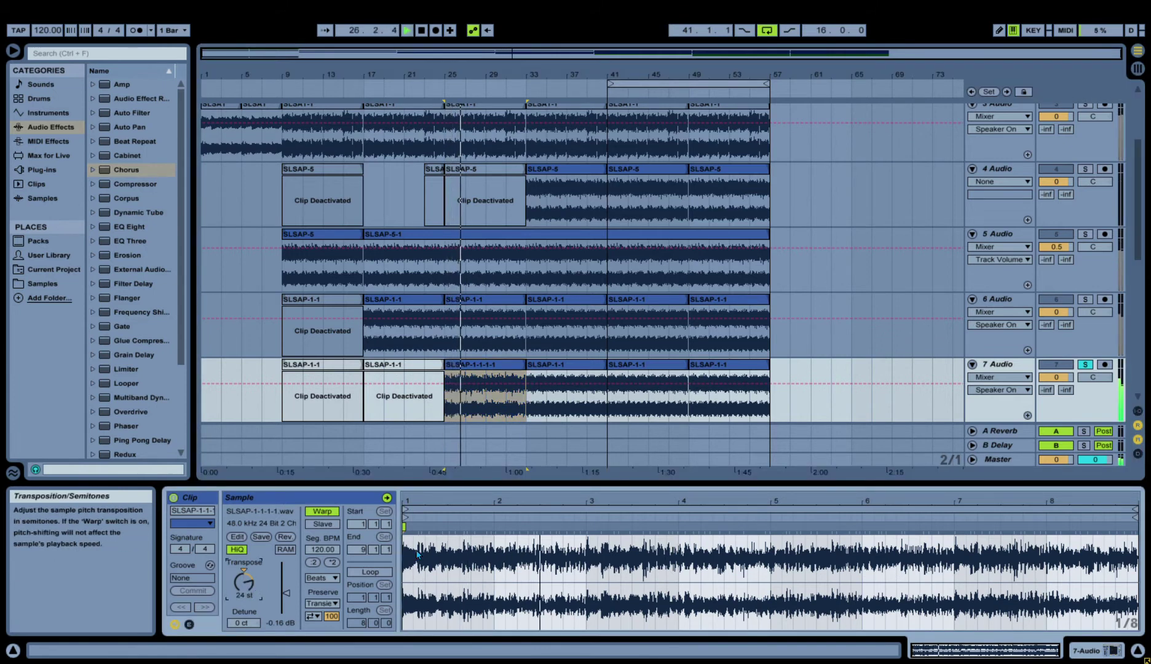
left_click(1085, 365)
key("space")
key("space")
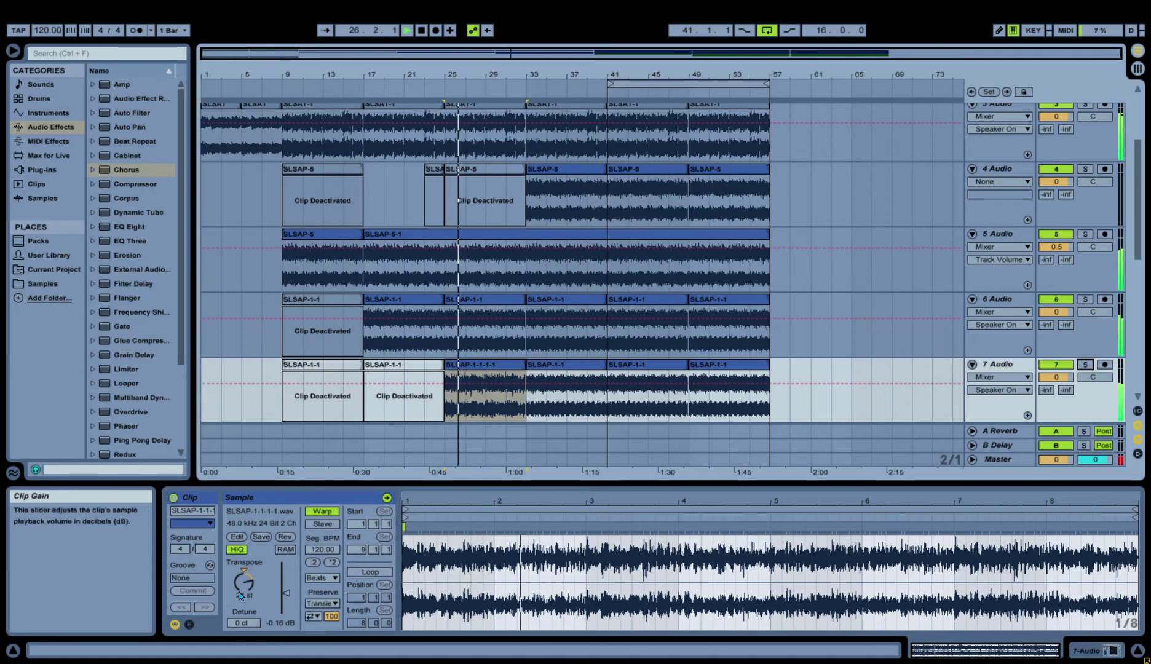
Set the bar 25 clip's transpose to 12 st and audition 7 Audio with playback looped over bars 27 to 29.
key("space")
key("space")
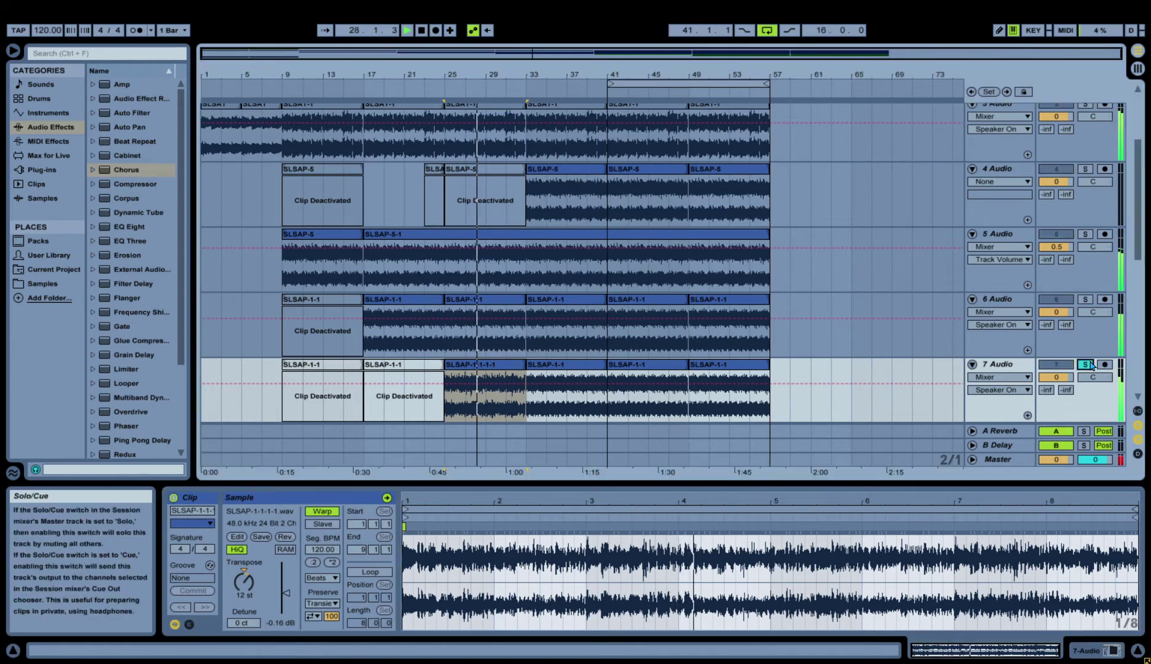
left_click(465, 402)
left_click(466, 76)
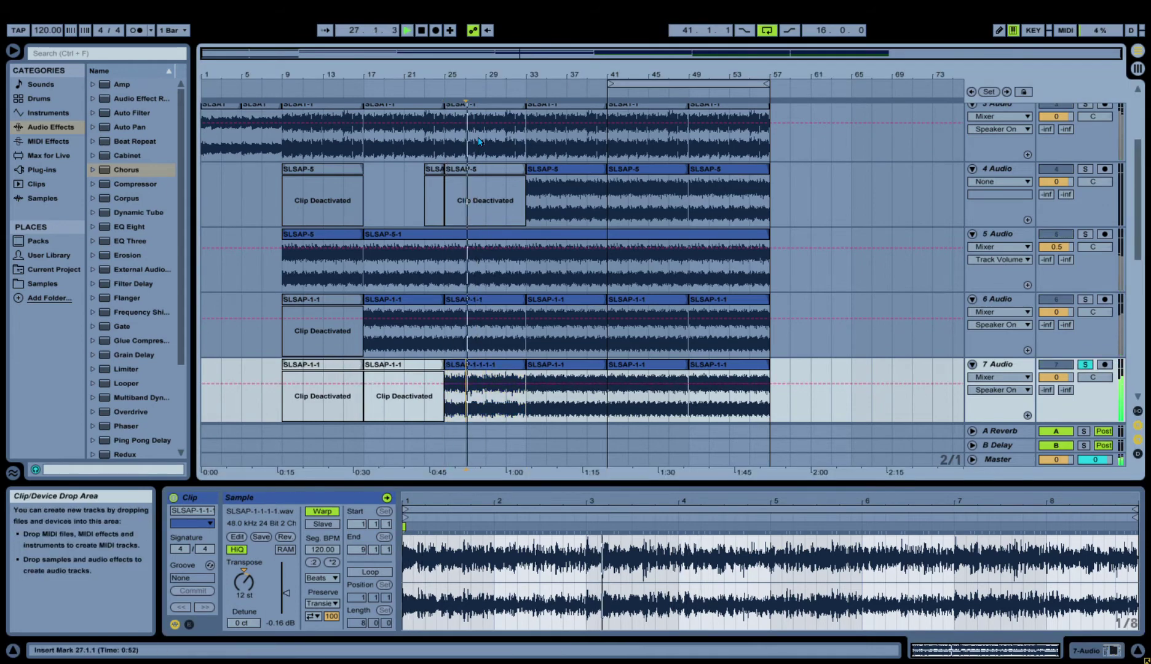
left_click_drag(522, 60, 521, 120)
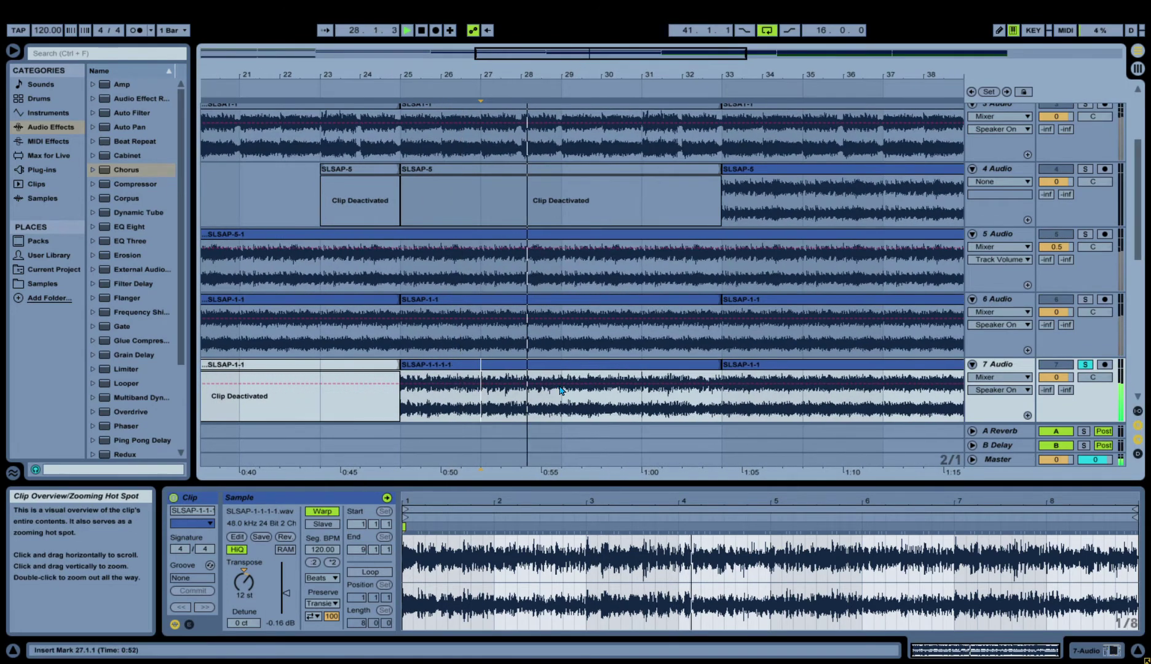
left_click_drag(479, 413, 578, 398)
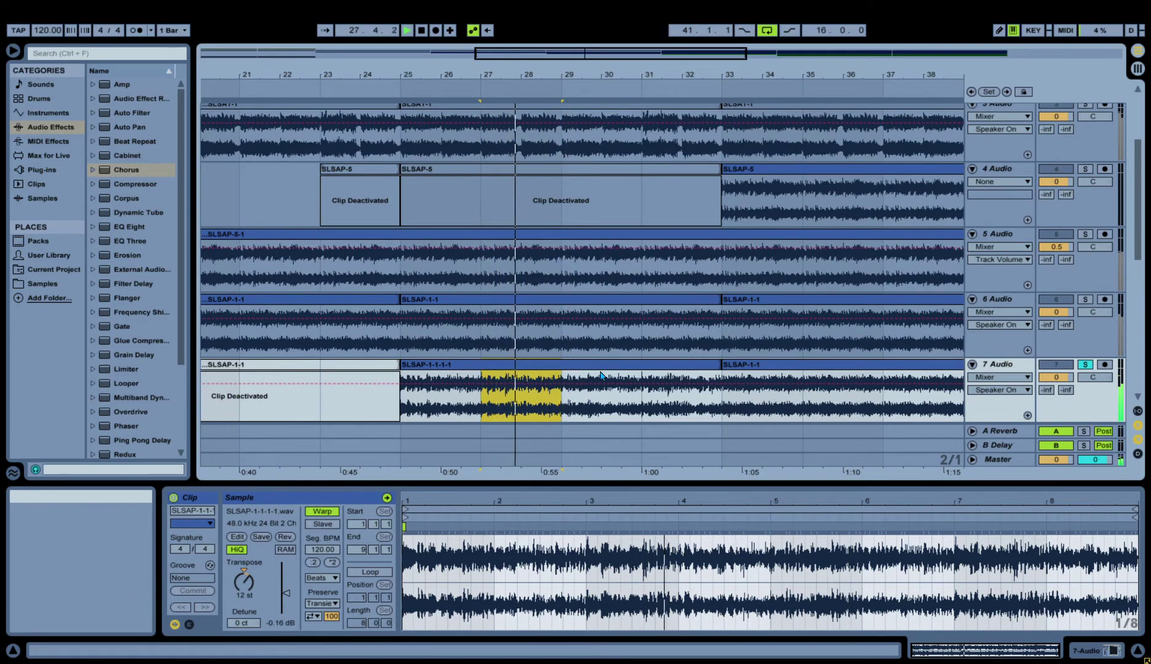
key("ctrl+l")
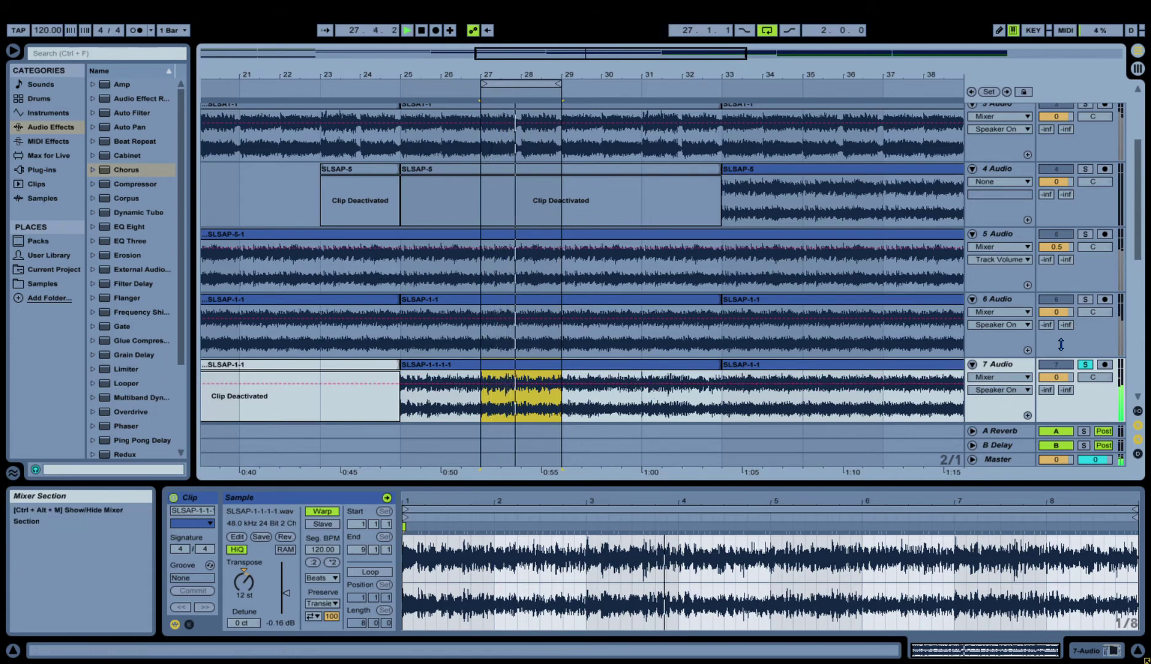
left_click(1086, 367)
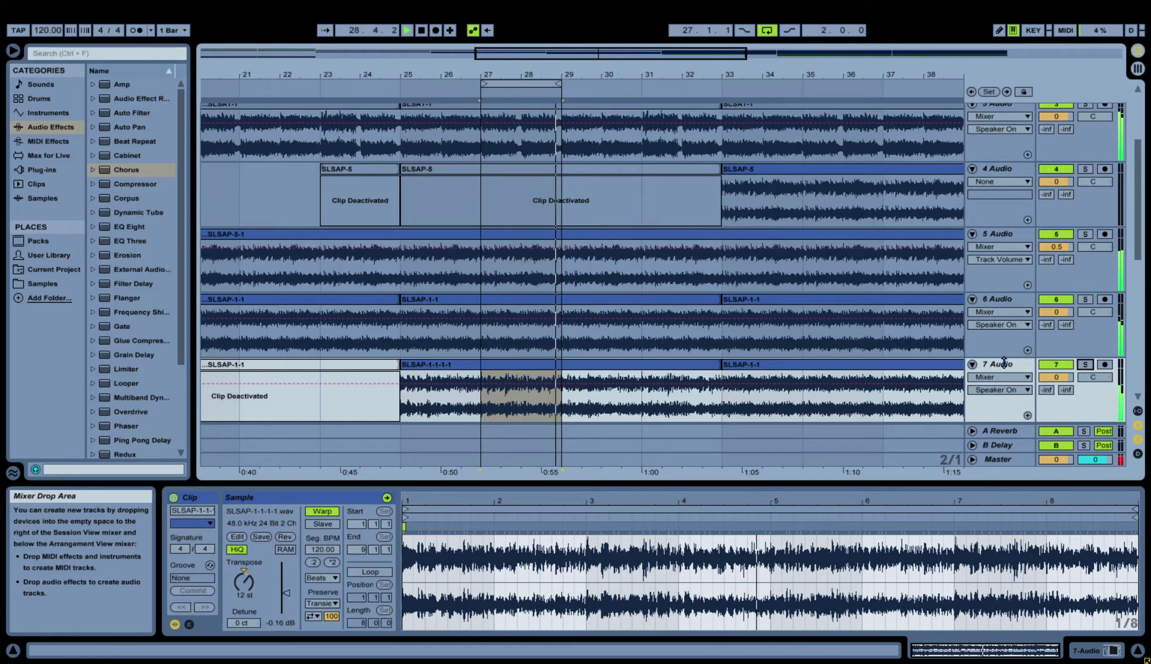
Try bypassing the Chorus on 7 Audio, soloed and in the full mix, and loop playback over the bar 25 clip.
left_click(553, 364)
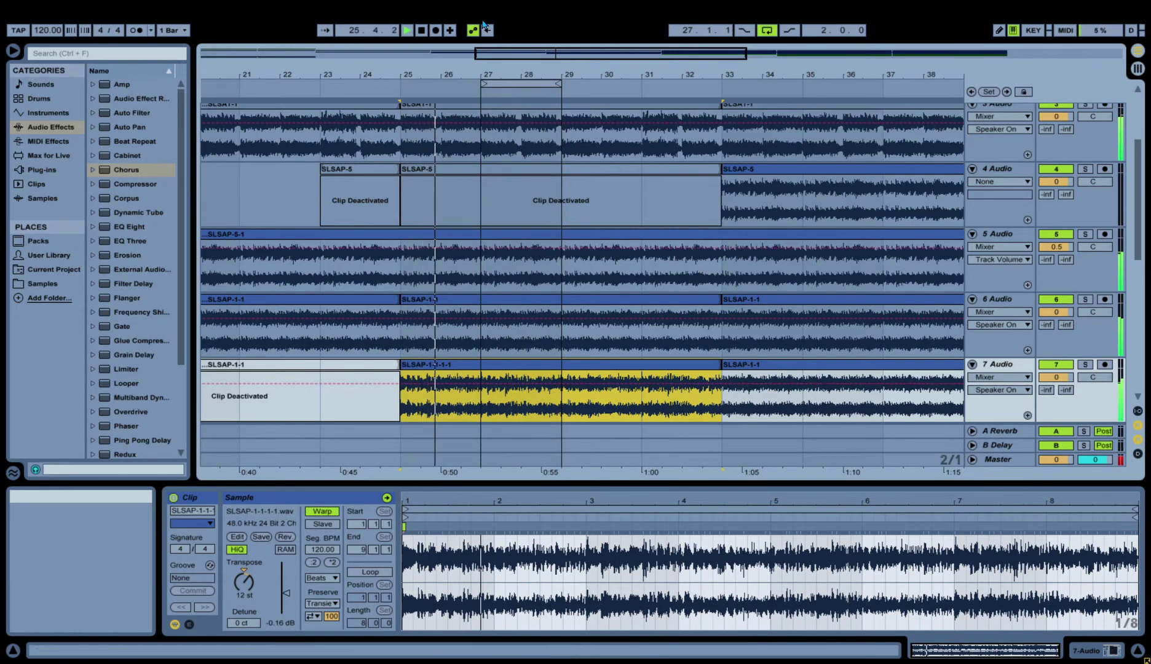
left_click_drag(513, 52, 362, 57)
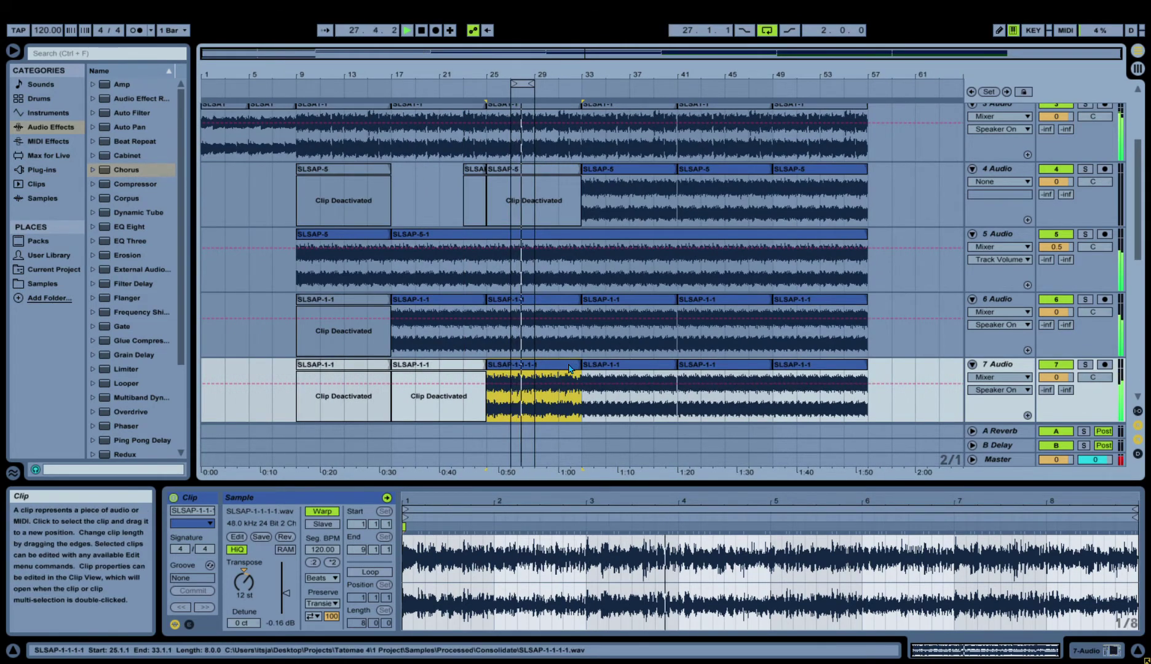
left_click(1084, 364)
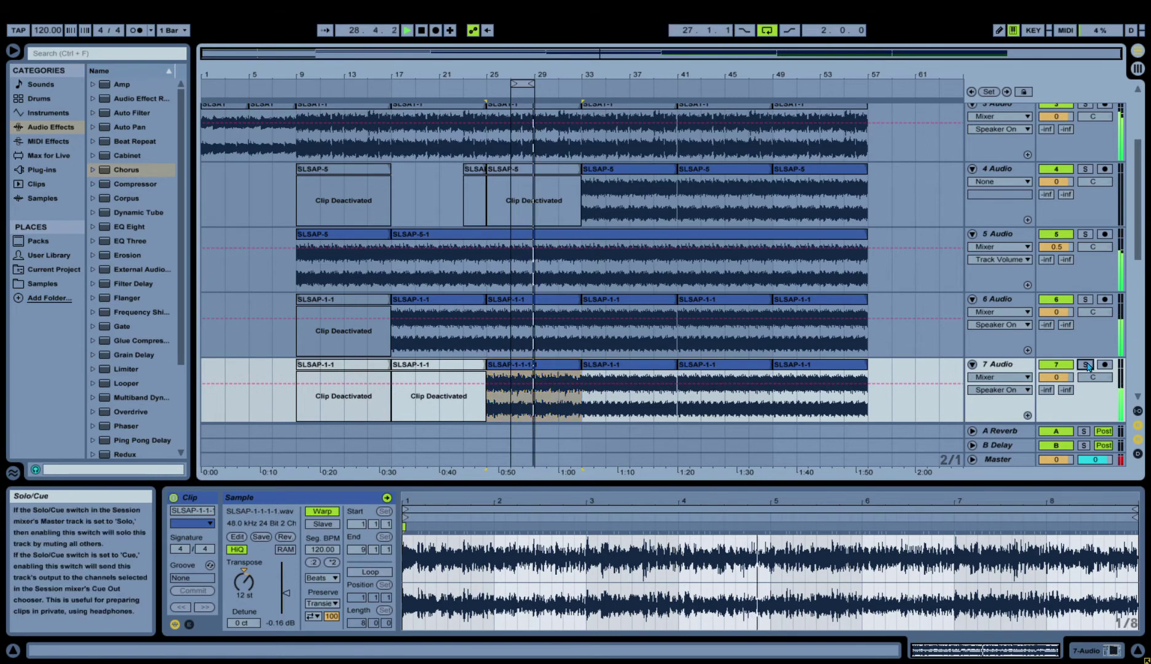
double_click(1000, 363)
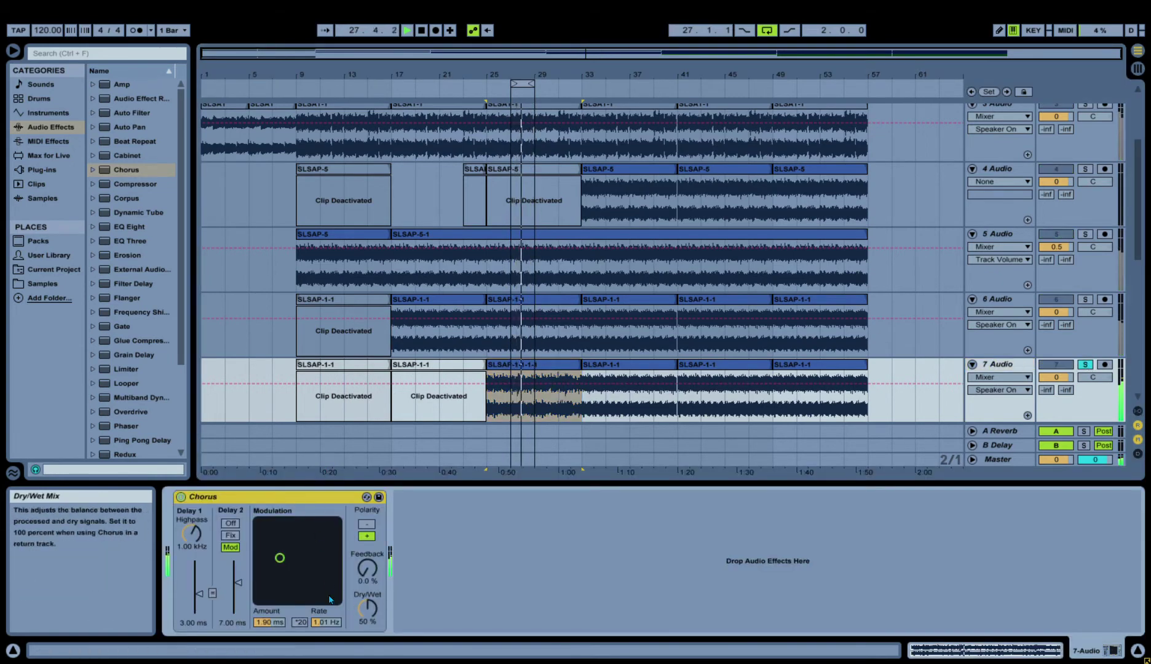
left_click(180, 497)
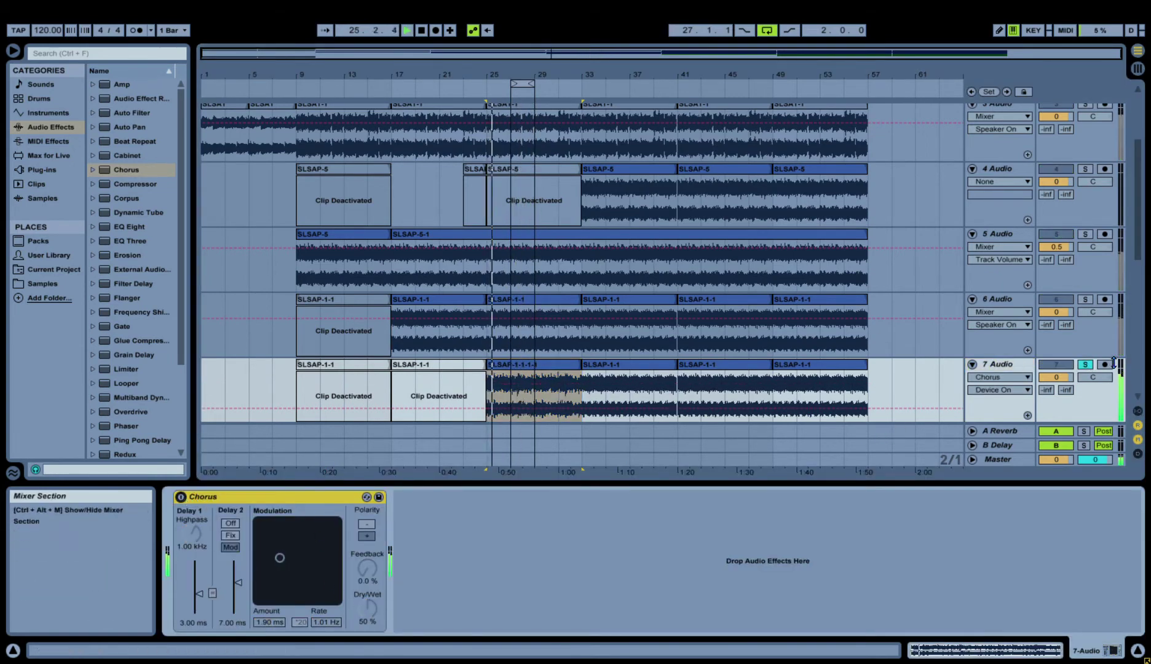
left_click(1085, 365)
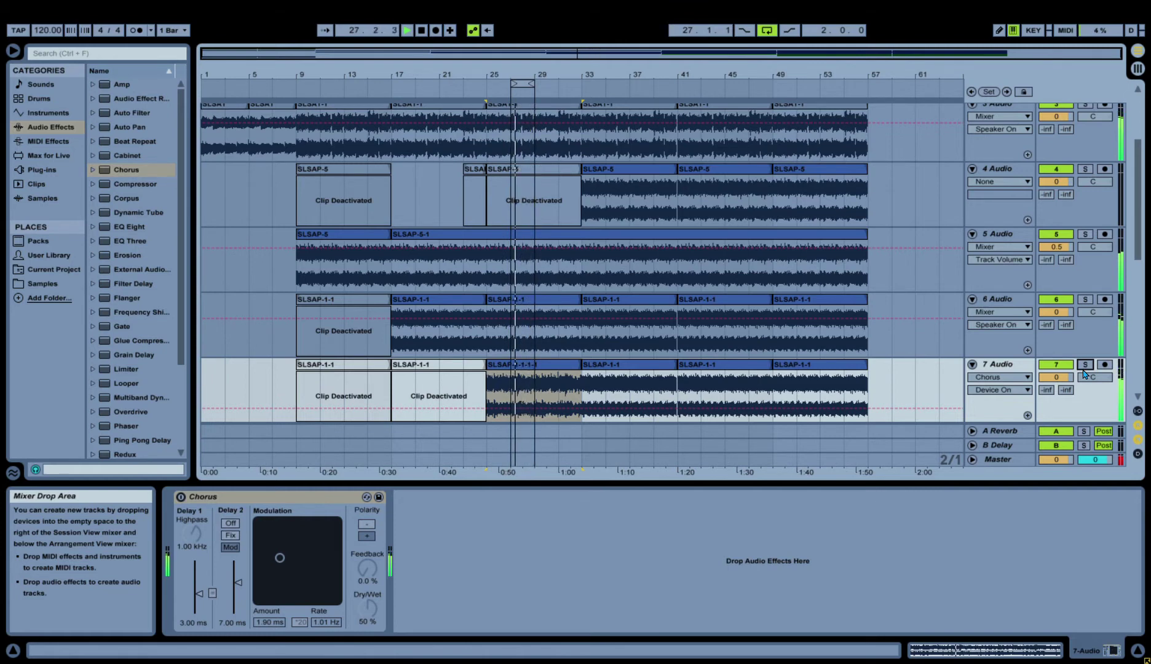
left_click(544, 367)
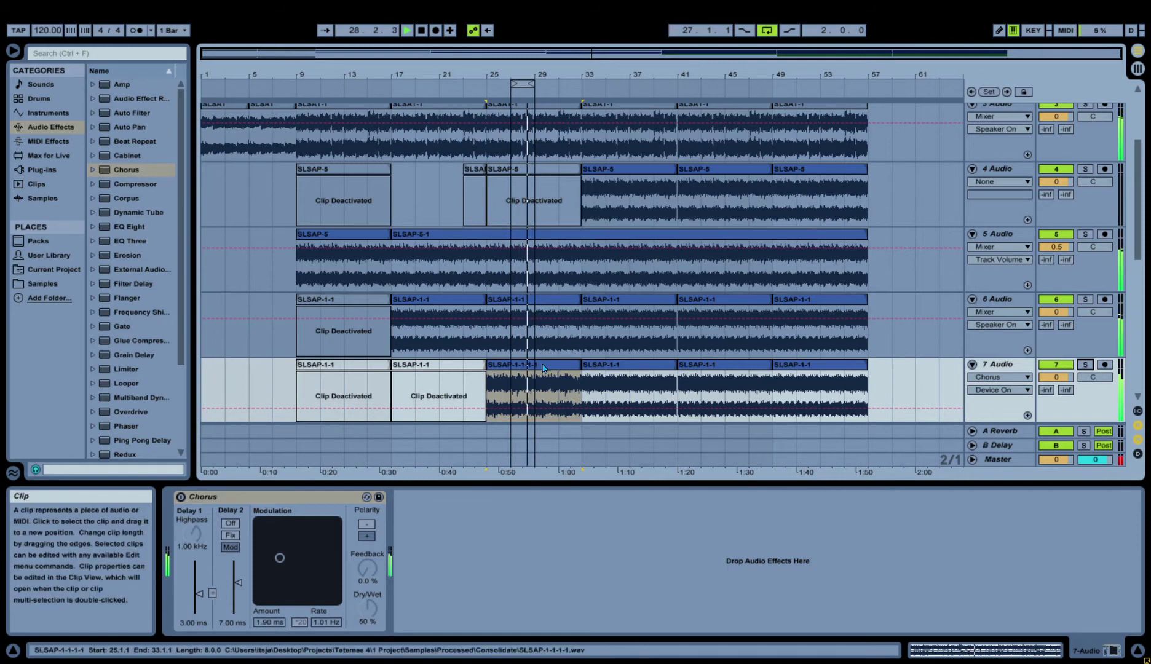
key("ctrl+l")
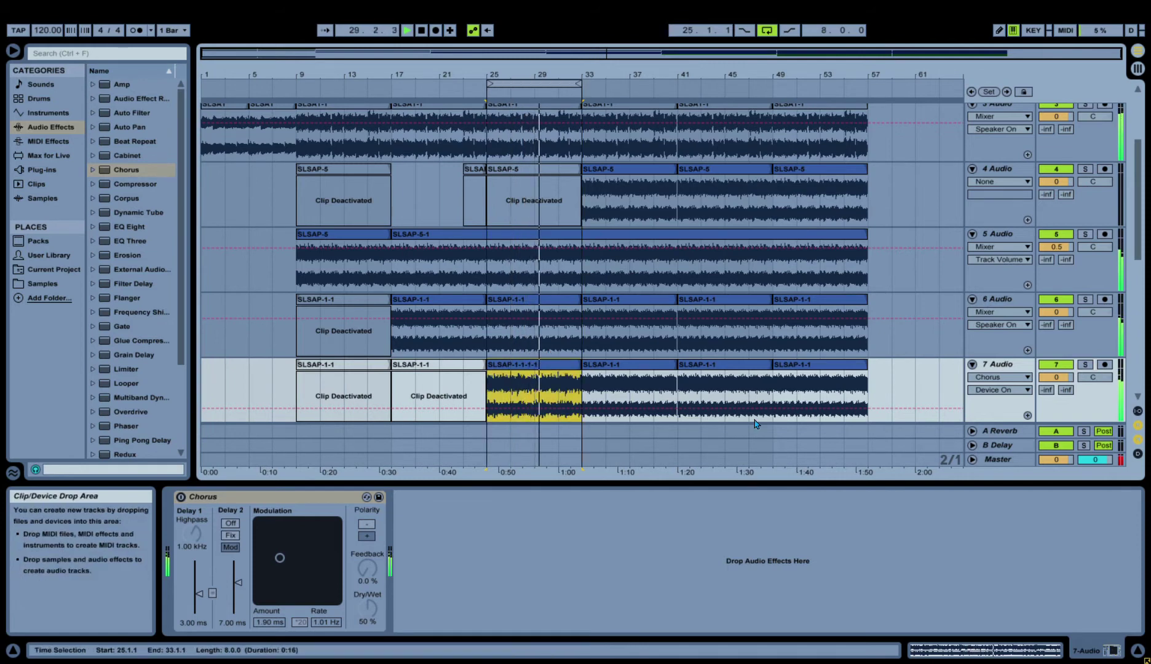
Switch the Chorus on 7 Audio back on and mute the track.
double_click(992, 364)
left_click(181, 496)
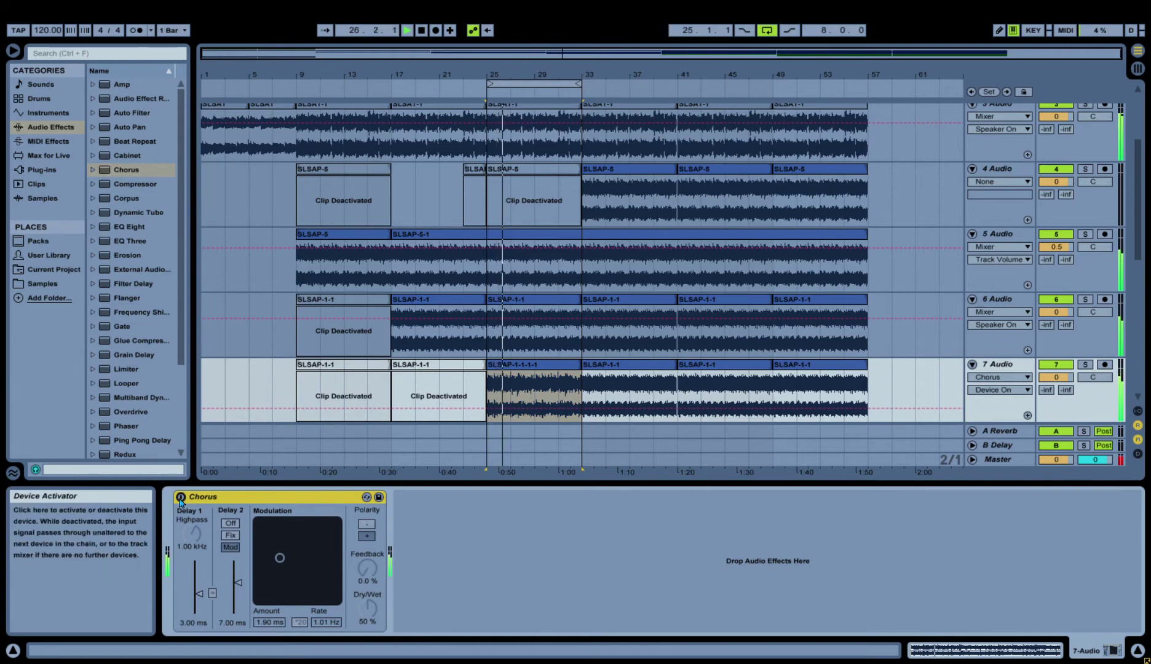
left_click(1056, 367)
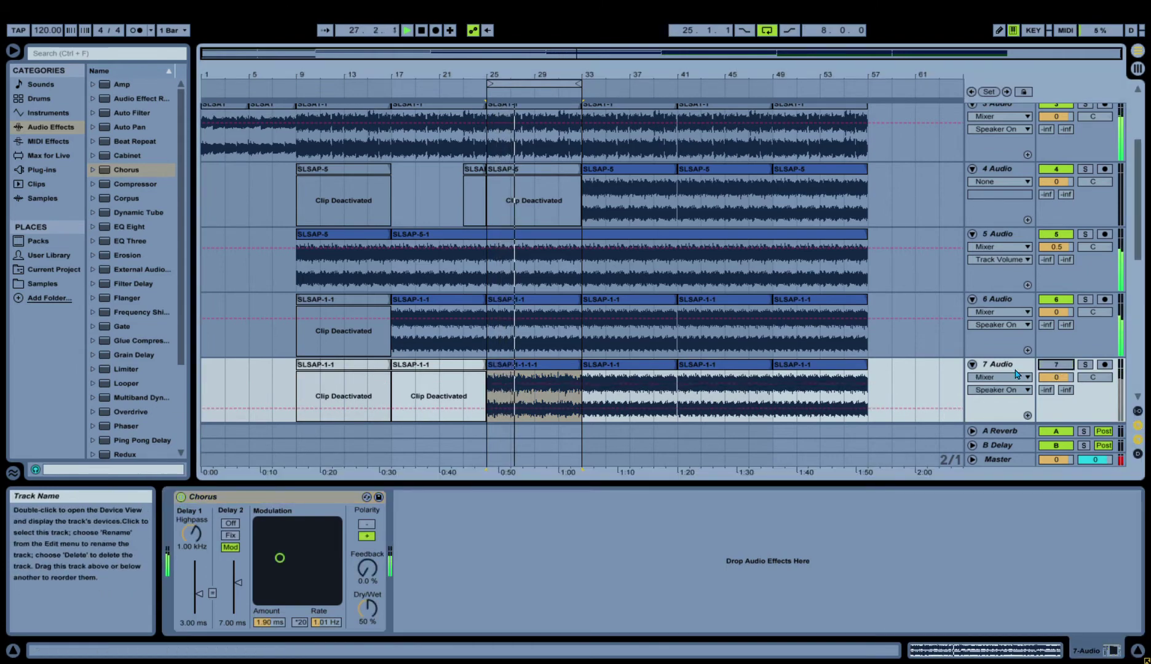
Hide the detail view and set the arrangement loop to run from bar 1 to bar 57.
left_click_drag(1037, 491, 1037, 639)
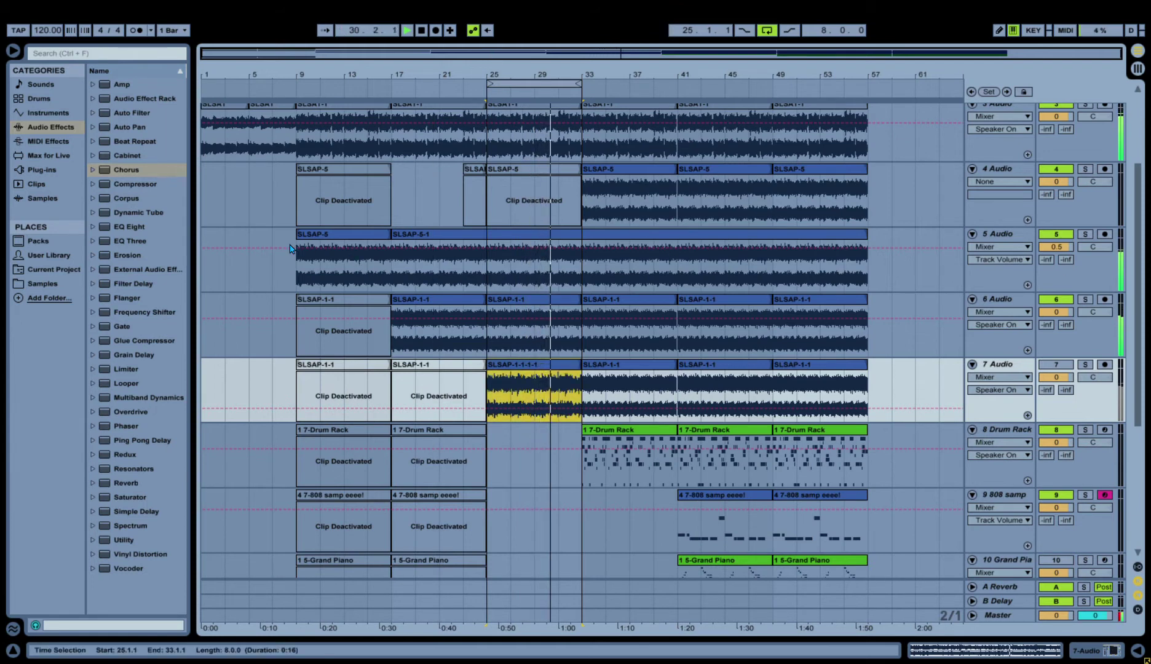
left_click(202, 277)
left_click(844, 365, "shift")
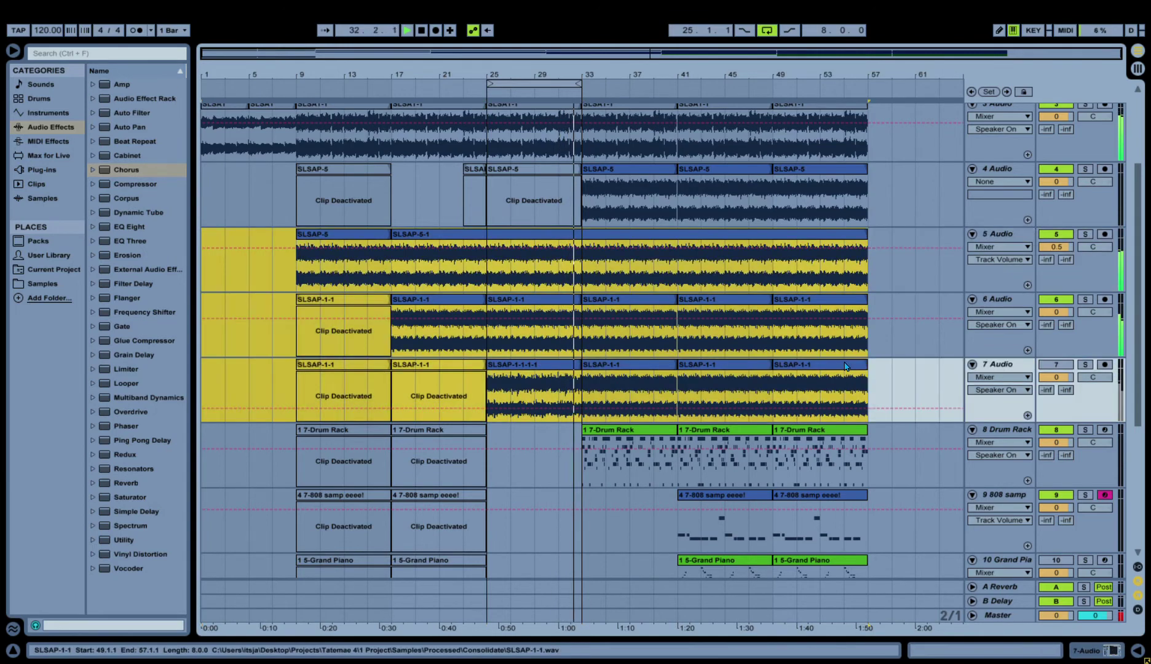
key("ctrl+l")
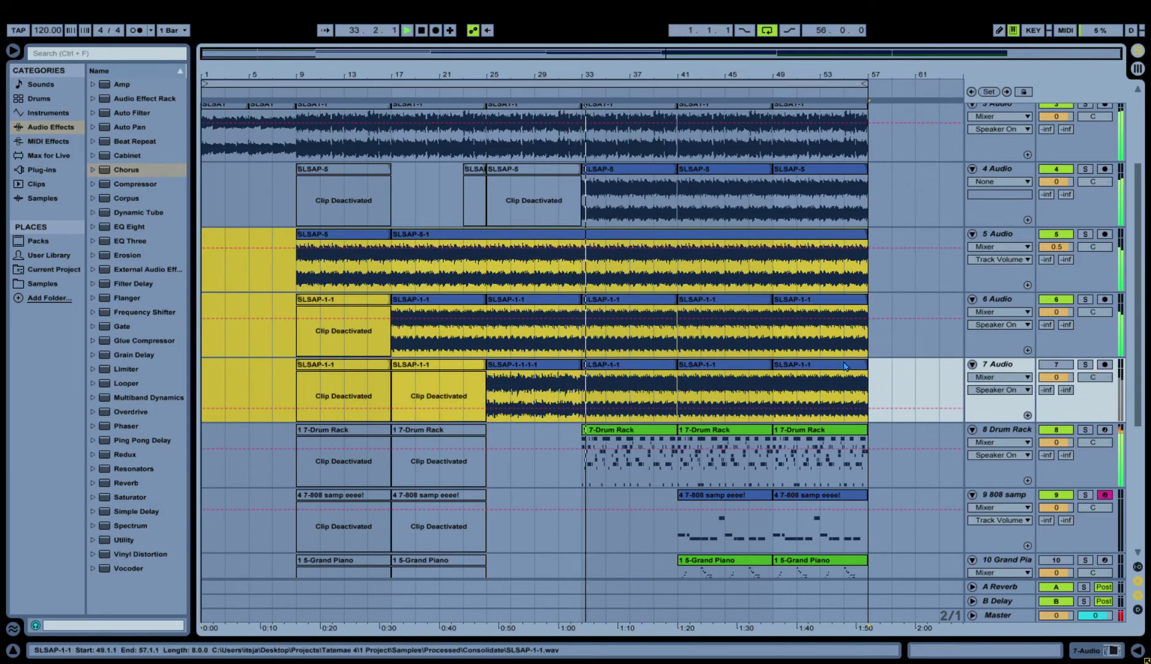
Copy the bar 33 Drum Rack clip to bar 25 on the same track and play from there.
left_click(663, 430)
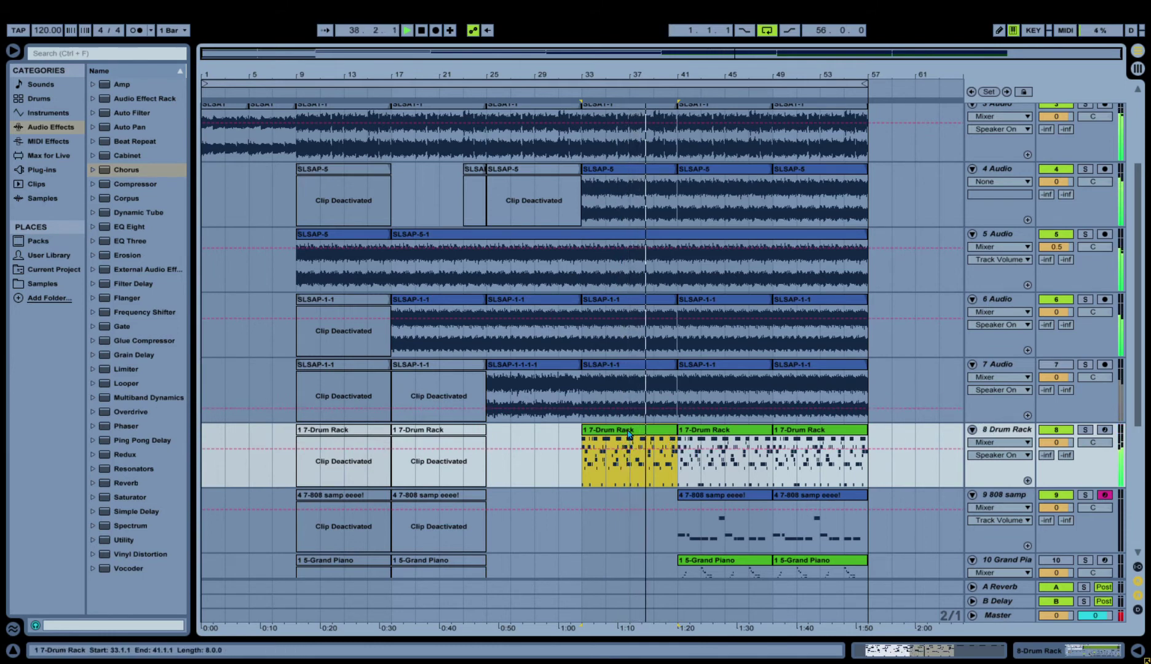
left_click(494, 441)
key("ctrl+v")
key("space")
key("space")
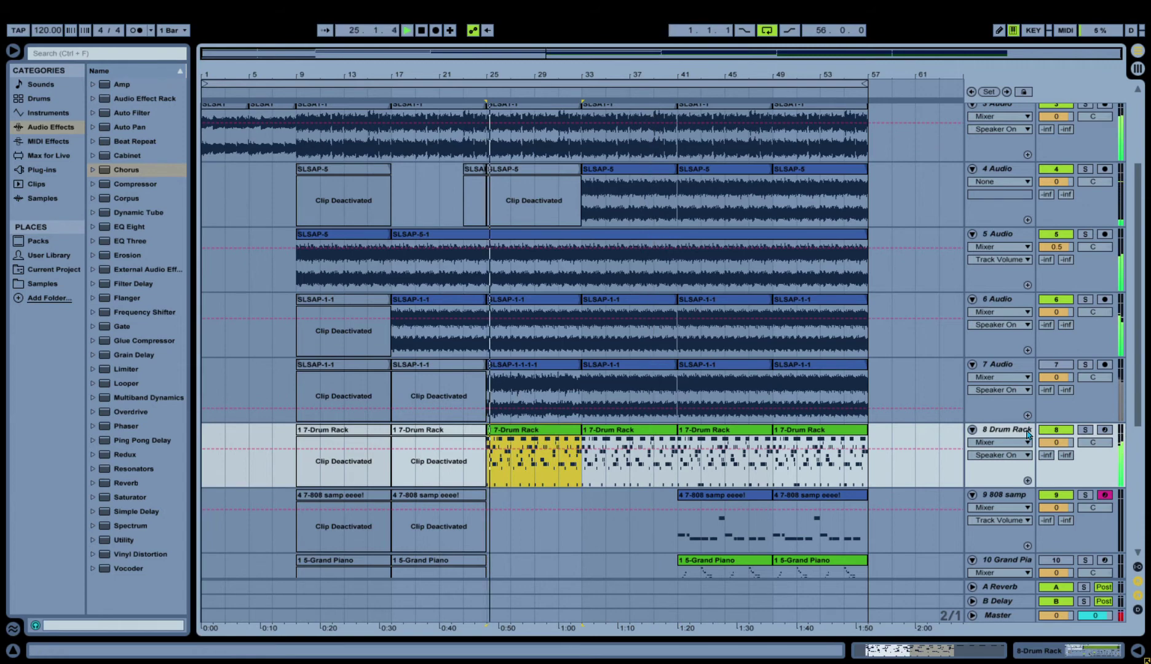
Raise the Drum Rack kick sample's volume to 5.29 dB and replay from bar 25 with the arrangement loop off.
double_click(1014, 429)
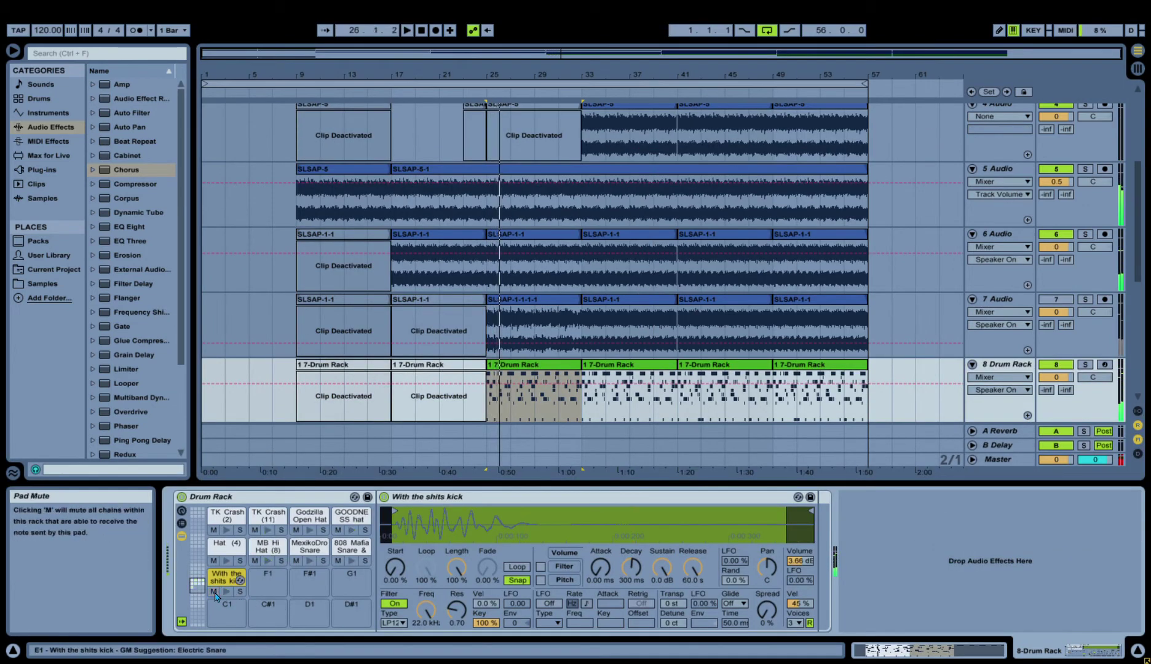
left_click_drag(799, 561, 799, 498)
key("space")
key("space")
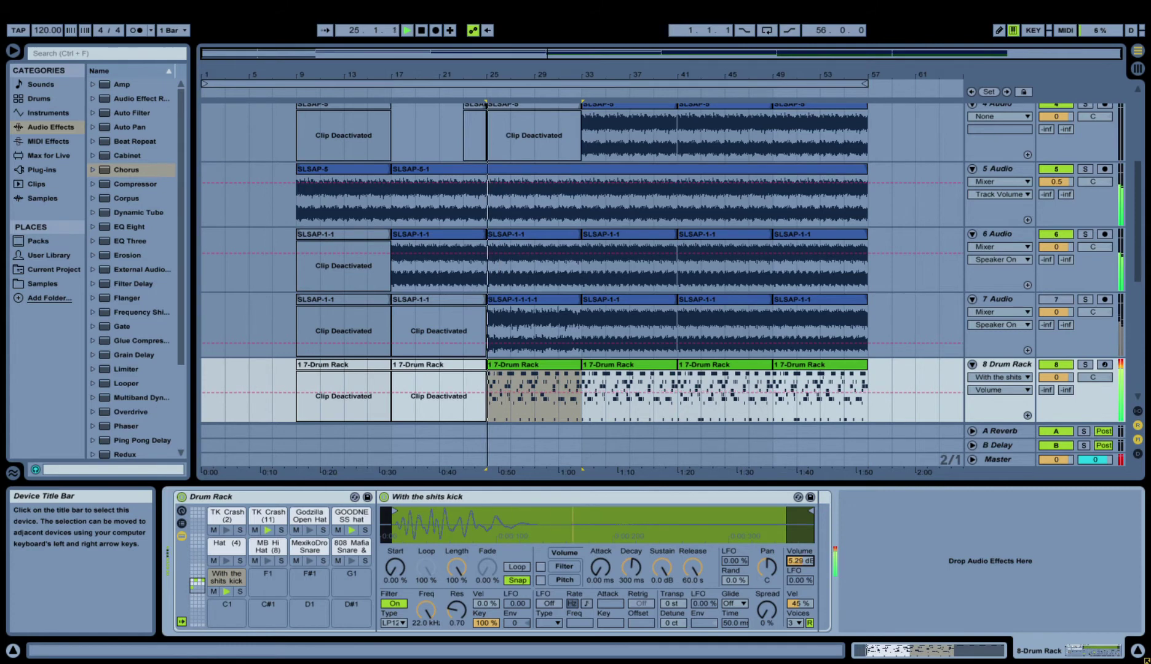
Set the kick's filter frequency to 1.40 kHz and resonance to 1.59, and tune it to -2 st with a positive detune.
left_click_drag(671, 604, 671, 615)
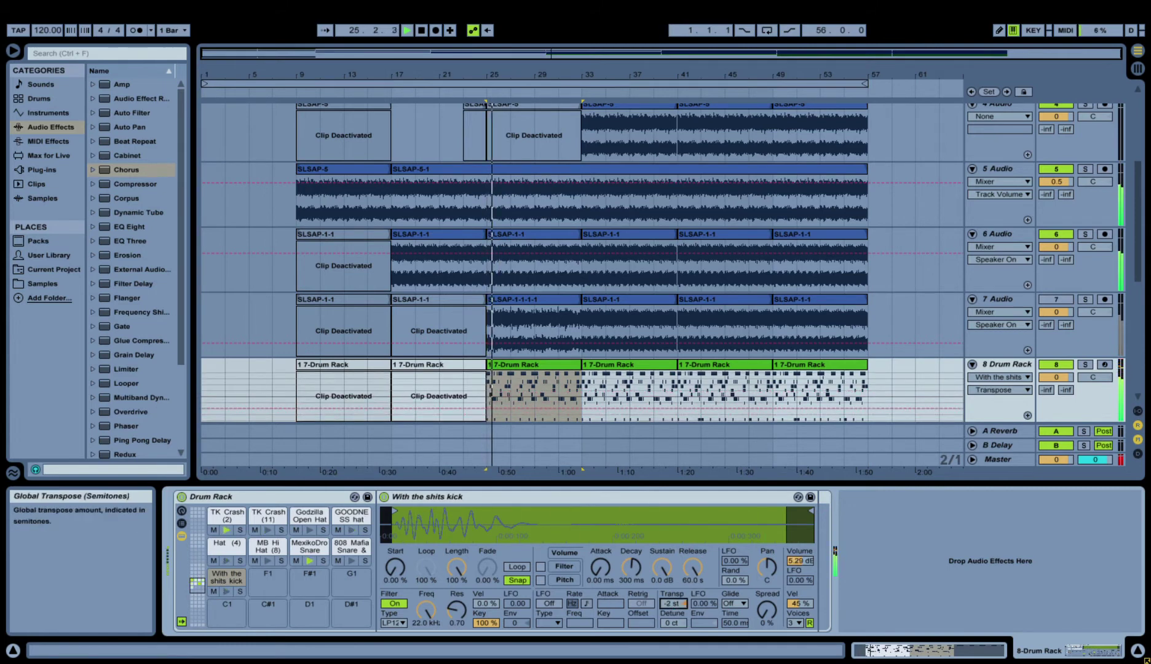
left_click_drag(675, 624, 675, 619)
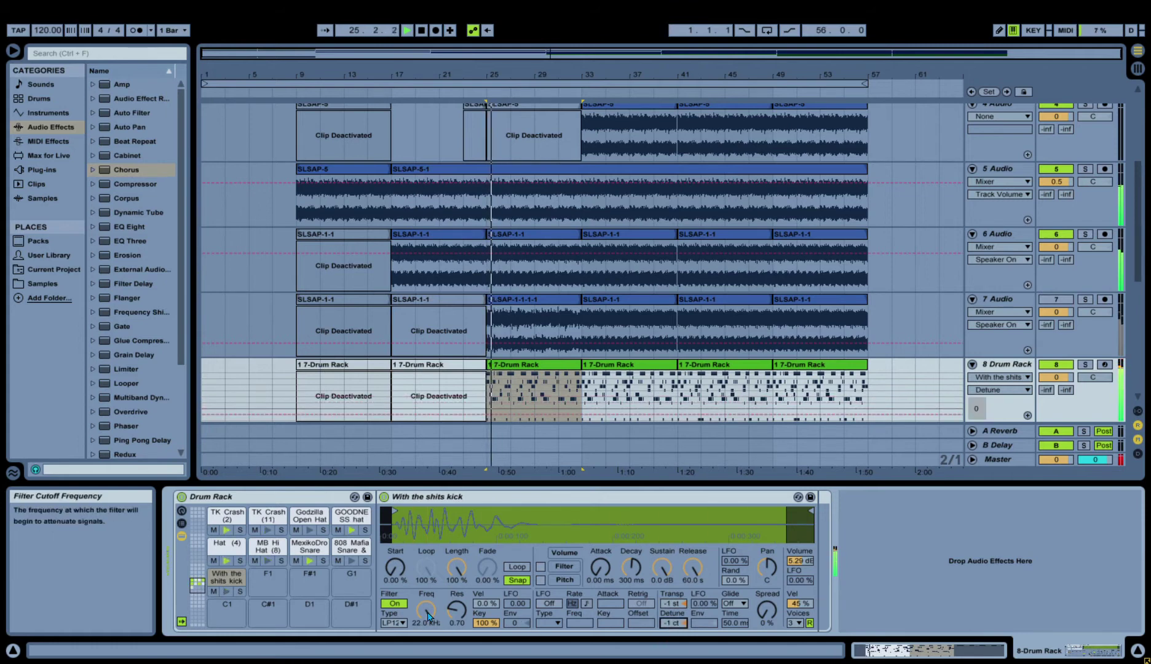
left_click_drag(427, 613, 427, 631)
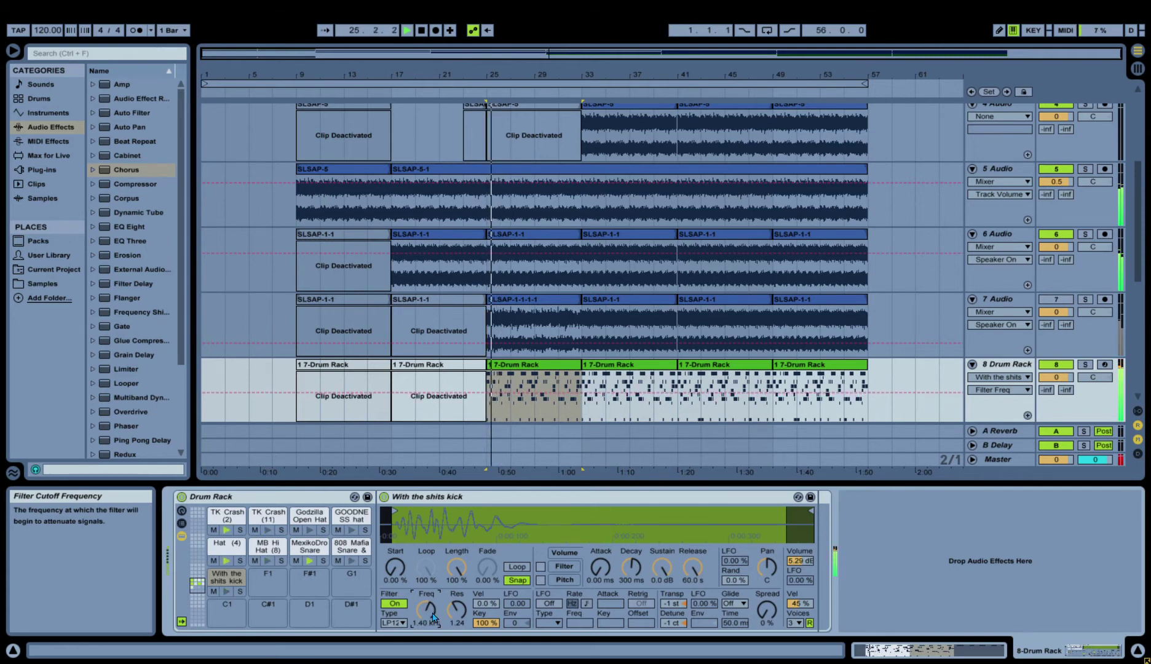
left_click(456, 609)
left_click_drag(676, 627, 677, 611)
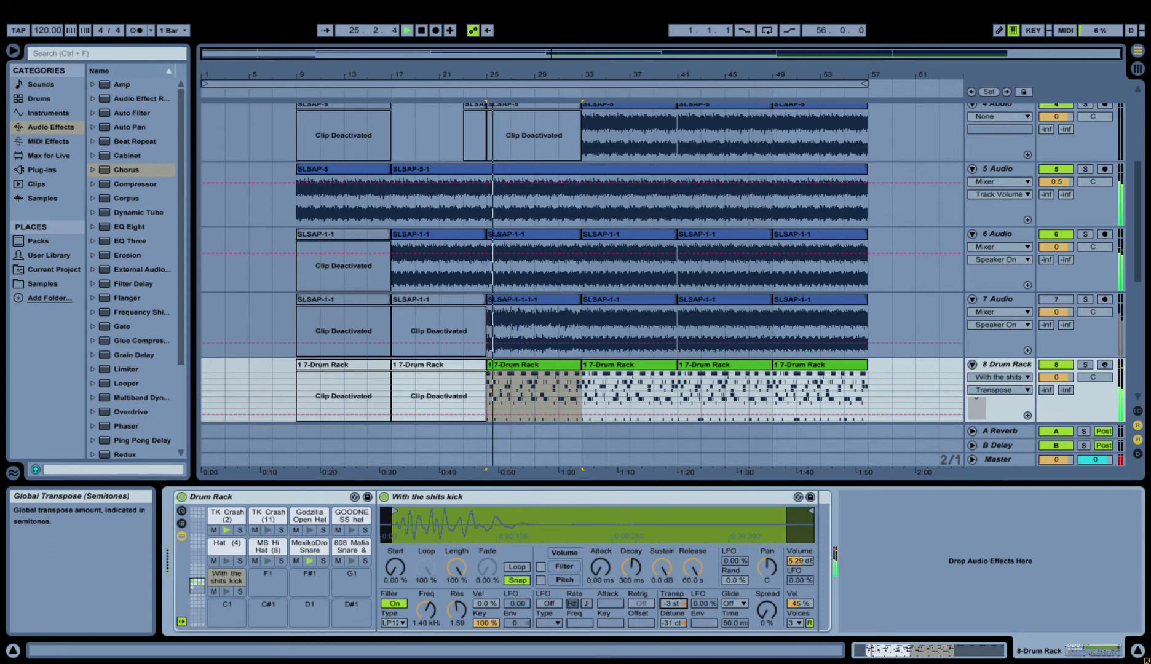
left_click_drag(672, 623, 672, 620)
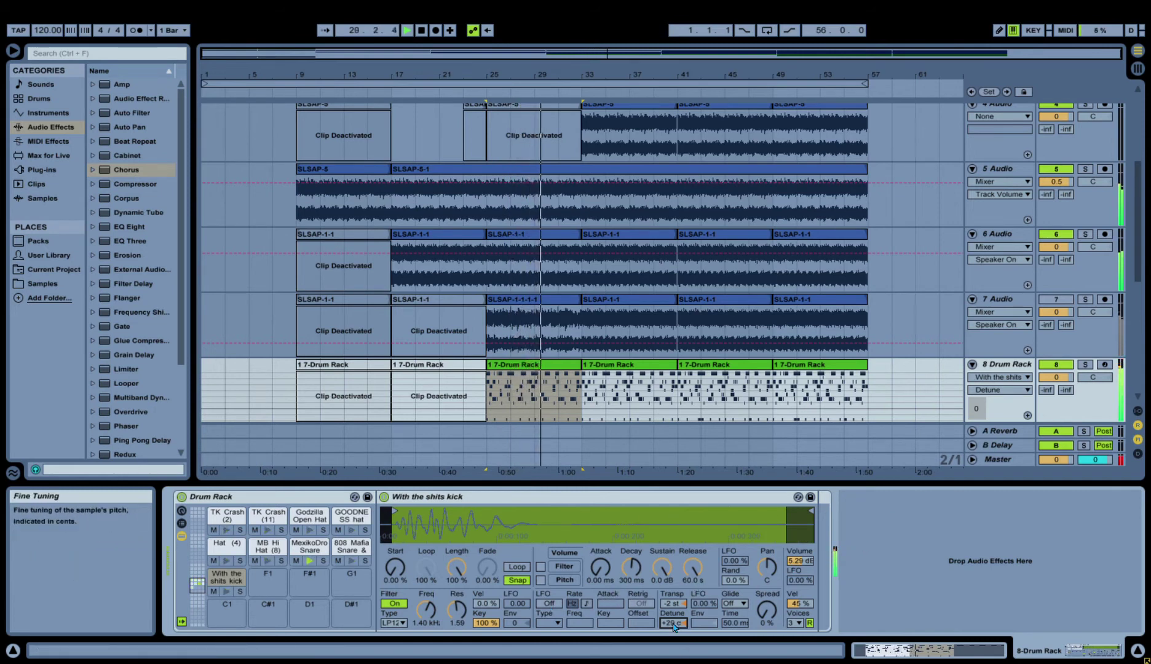
Raise the kick's filter frequency to 4.12 kHz and resonance to 2.93, and replay with the arrangement loop on.
mouse_move(456, 608)
left_mouse_down()
mouse_move(456, 593)
mouse_move(426, 598)
mouse_move(433, 611)
left_mouse_up()
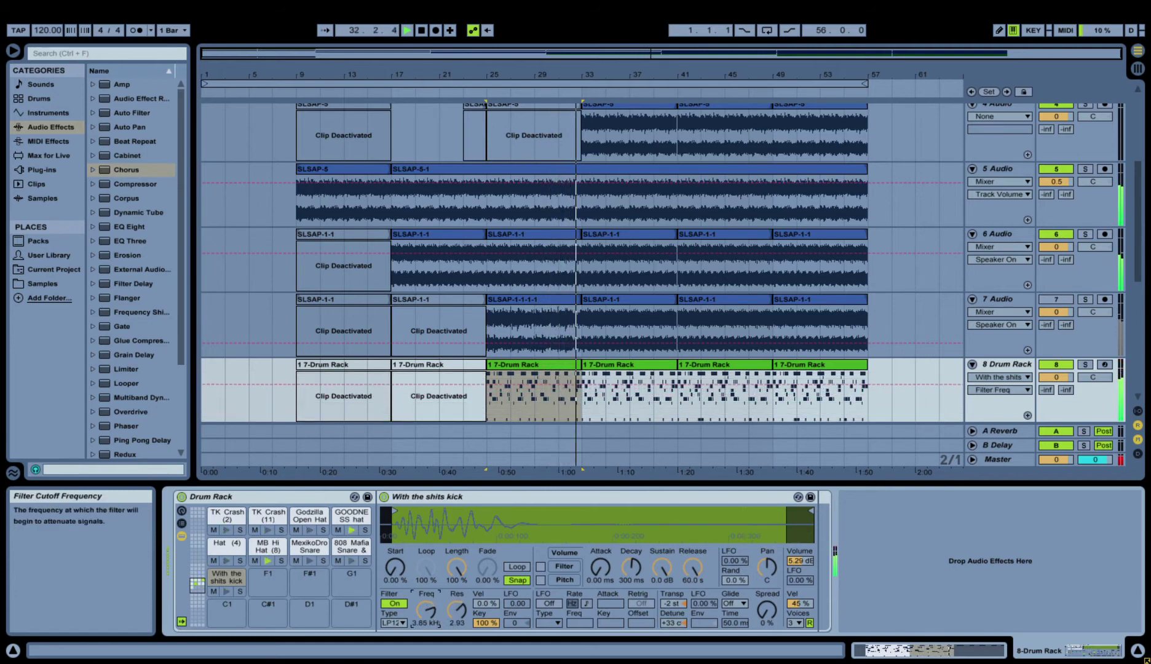
key("ctrl+l")
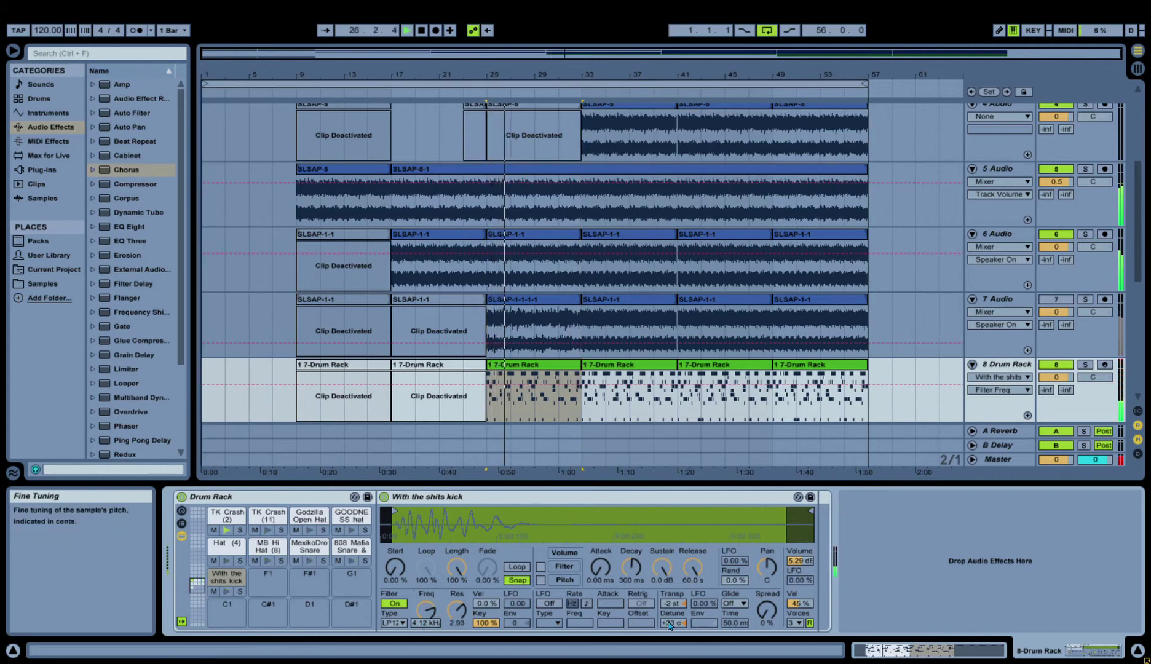
Set the kick's volume velocity amount to 59 %, its voices to 1 and its detune to -33 ct.
left_click_drag(674, 623, 674, 612)
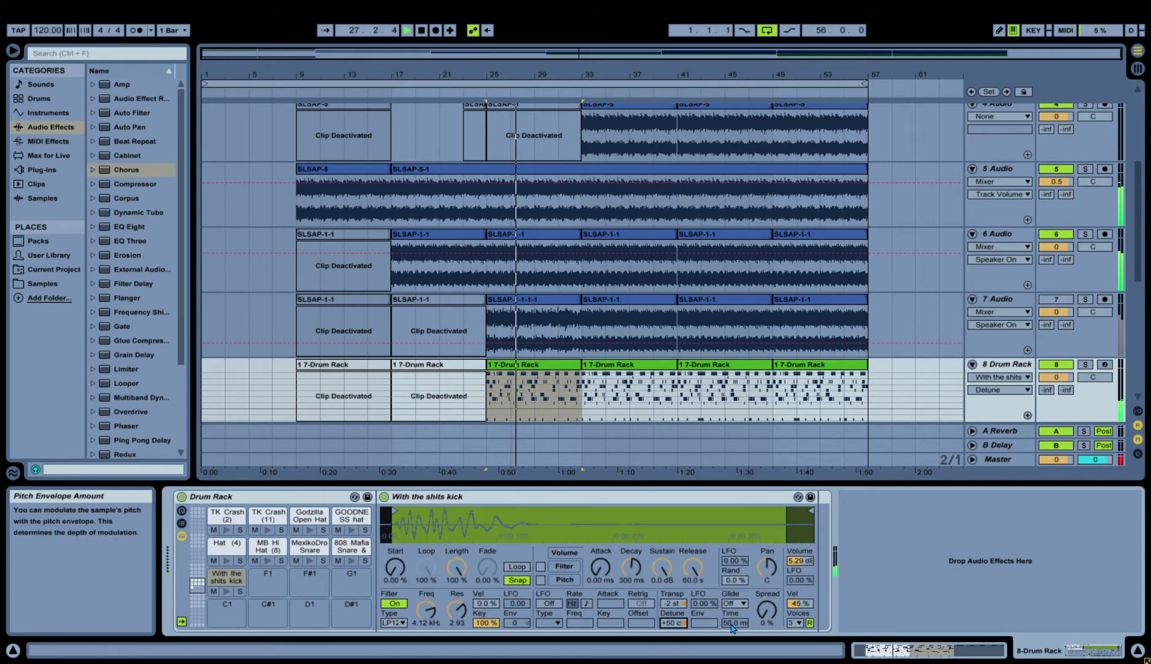
left_click_drag(801, 604, 801, 582)
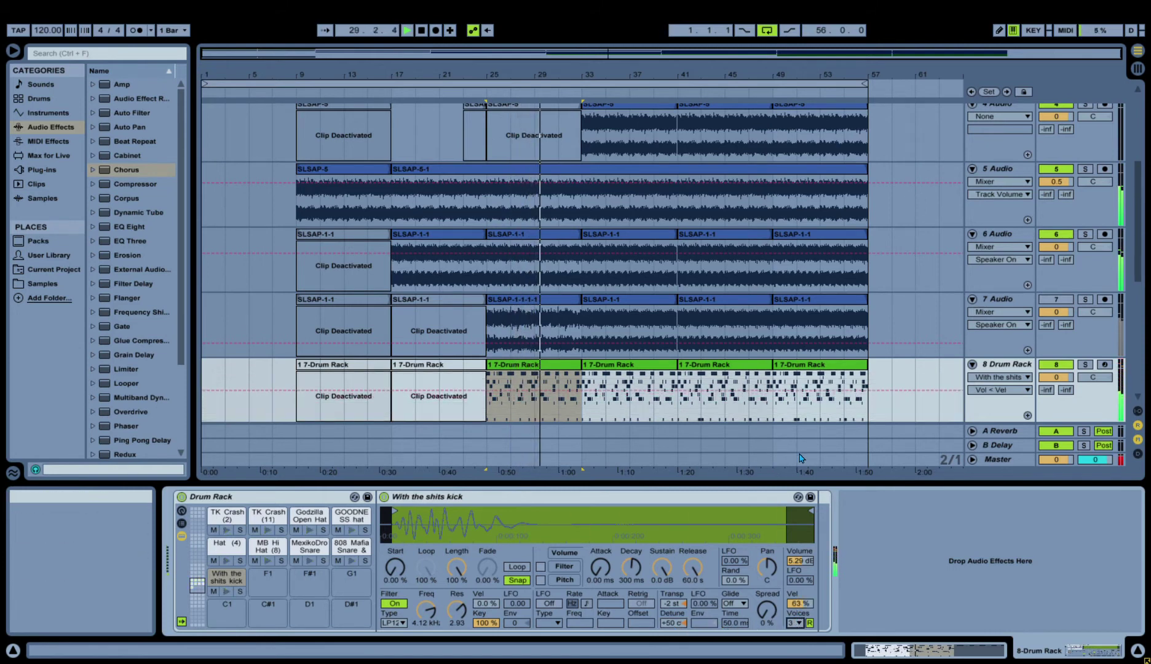
left_click(673, 623)
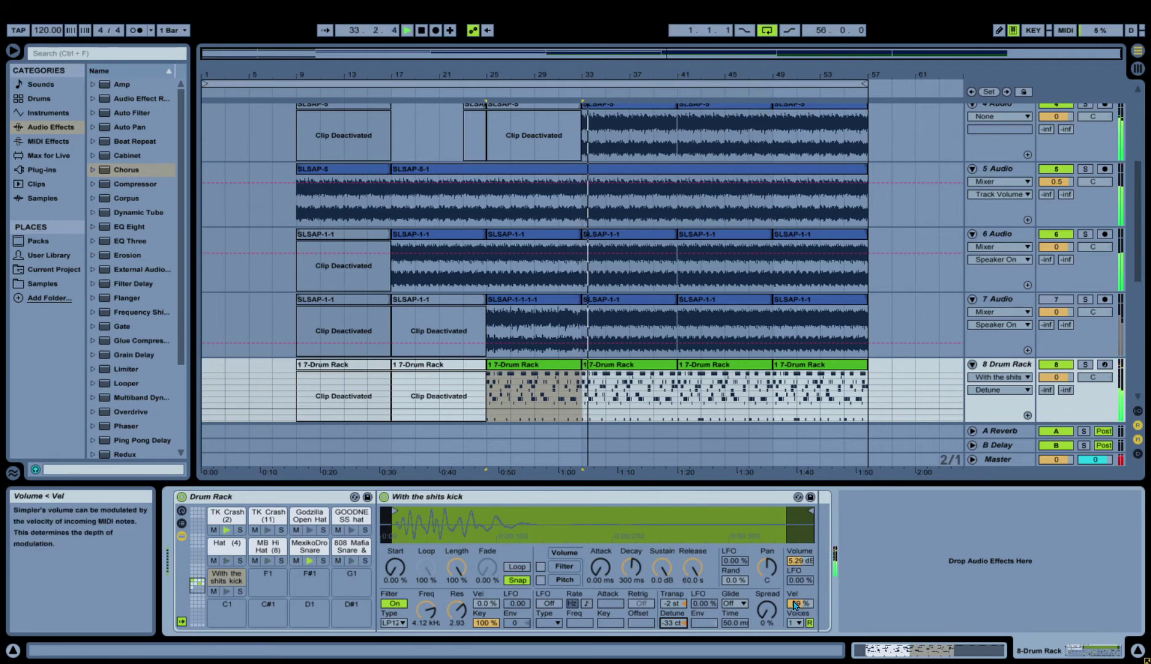
Open the bar 25 Drum Rack clip in the note editor, enlarge the editor to show all drum lanes, and audition the clip briefly.
key("ctrl+alt+l")
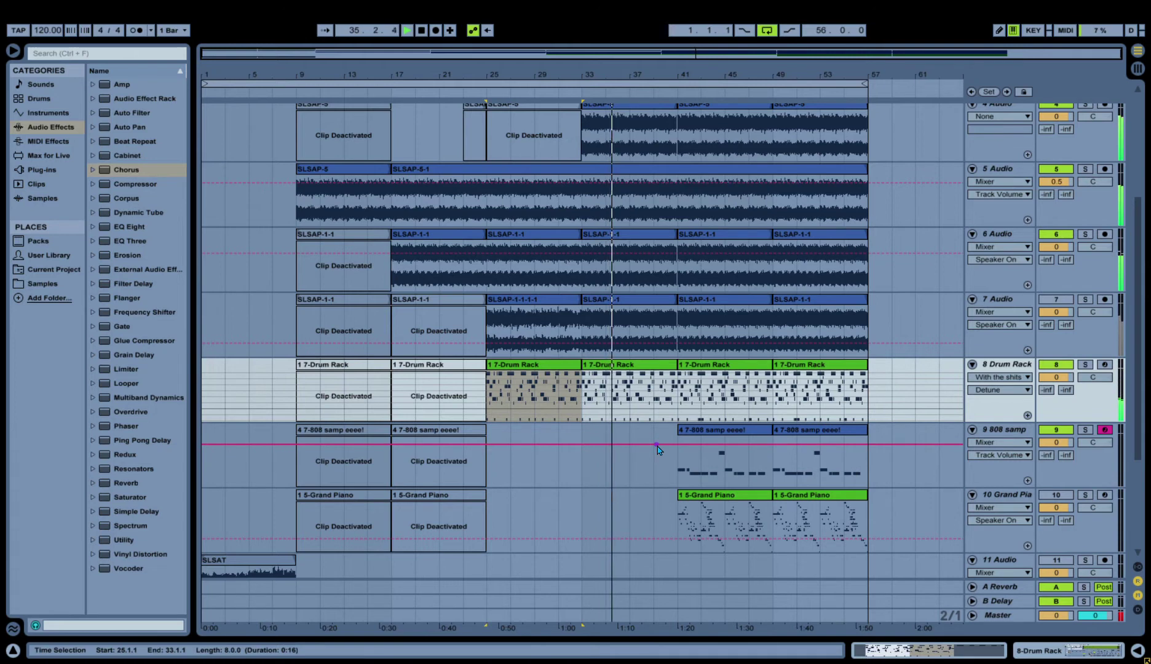
left_click(571, 368)
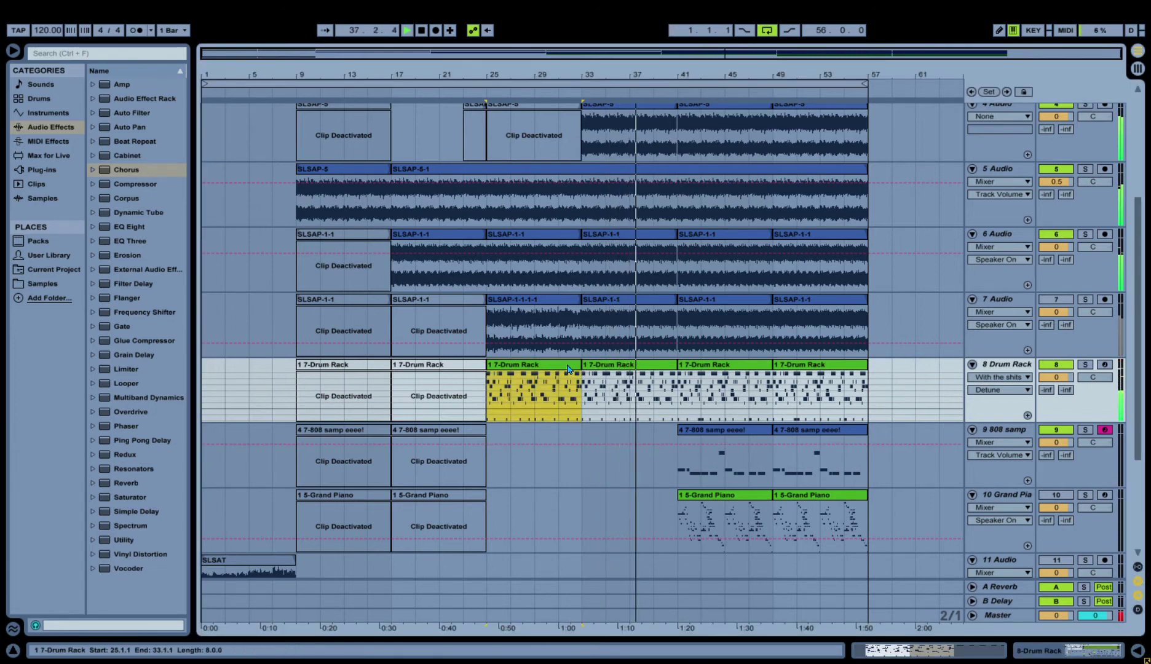
left_click(568, 392)
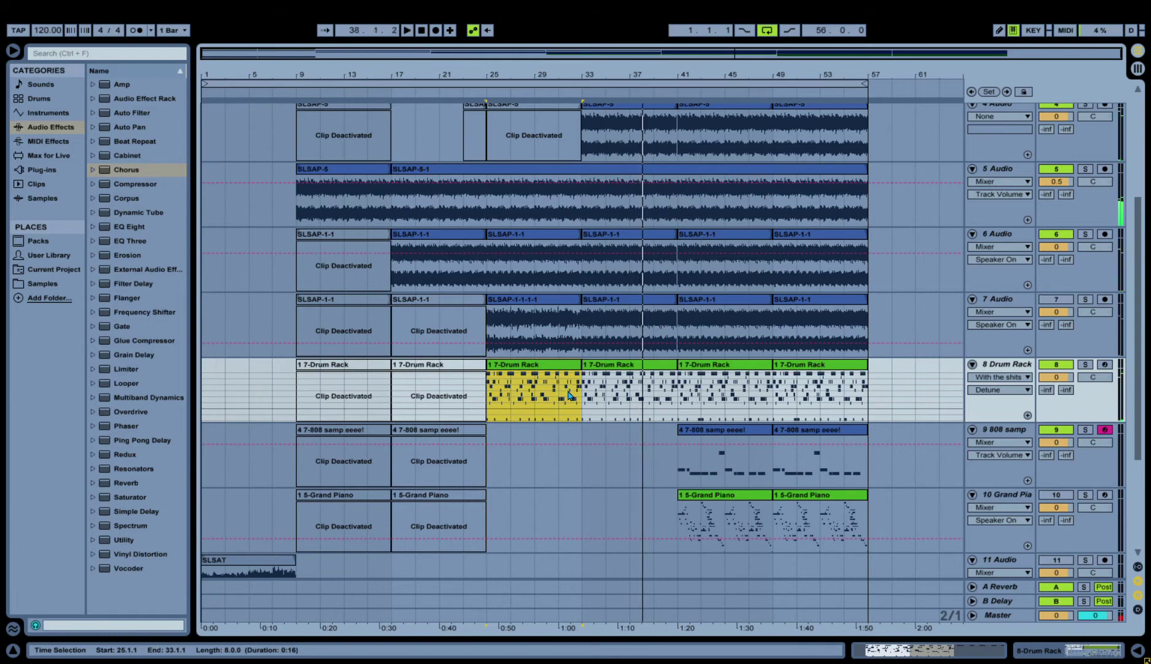
double_click(535, 367)
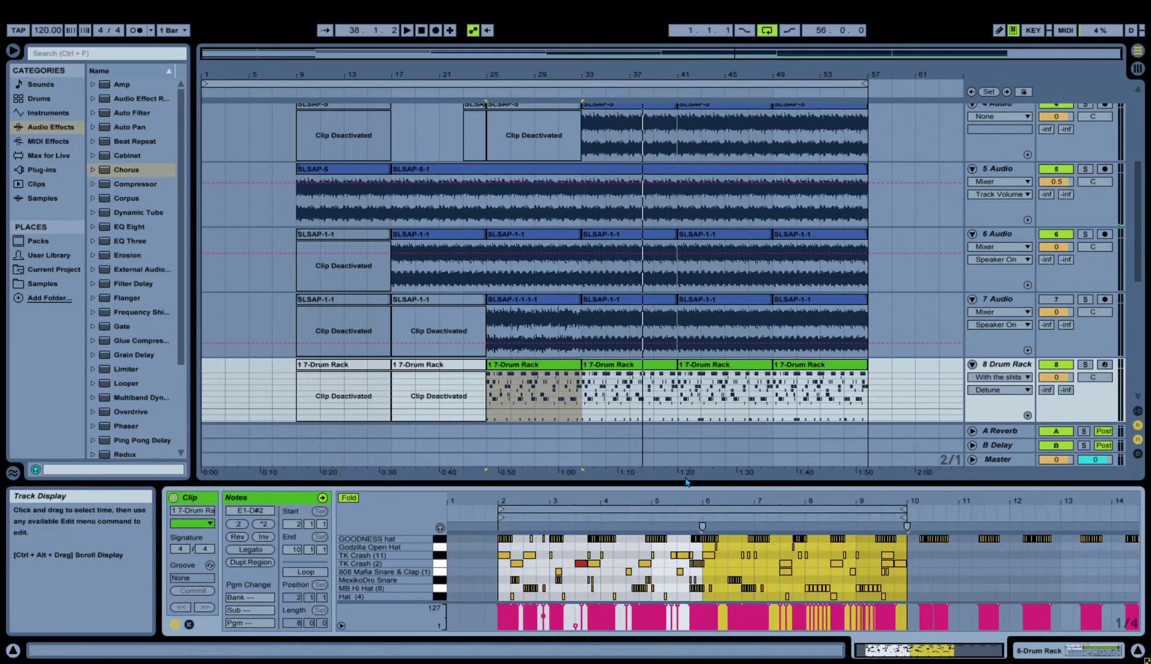
left_click_drag(687, 484, 757, 174)
key("space")
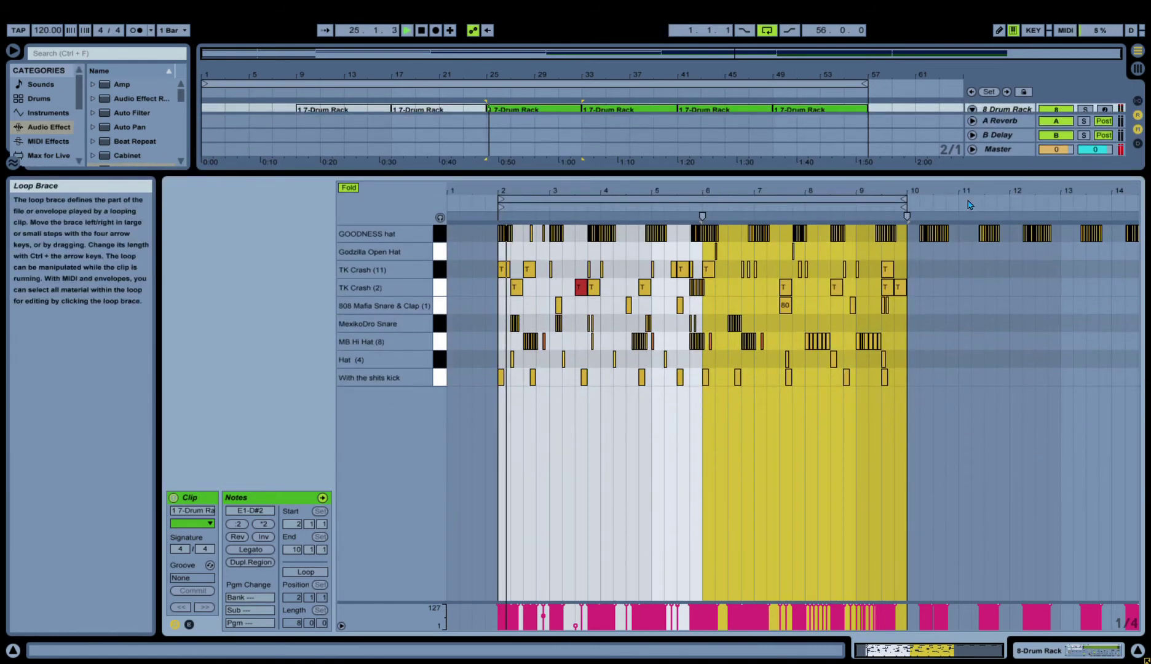
key("space")
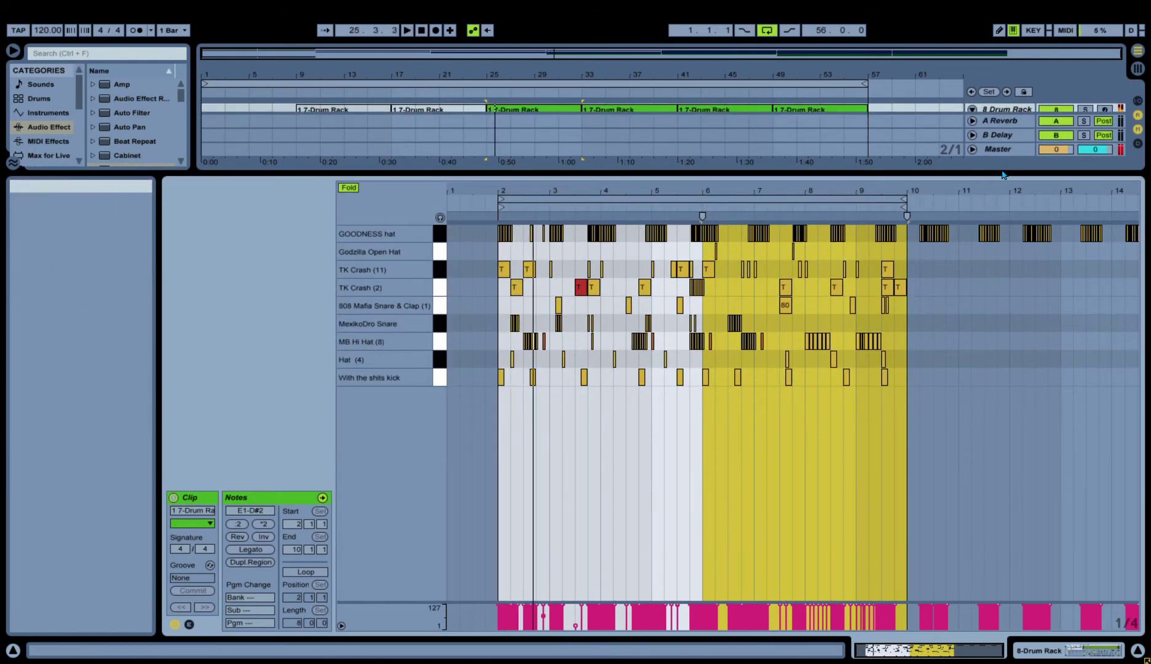
left_click_drag(1005, 179, 1014, 377)
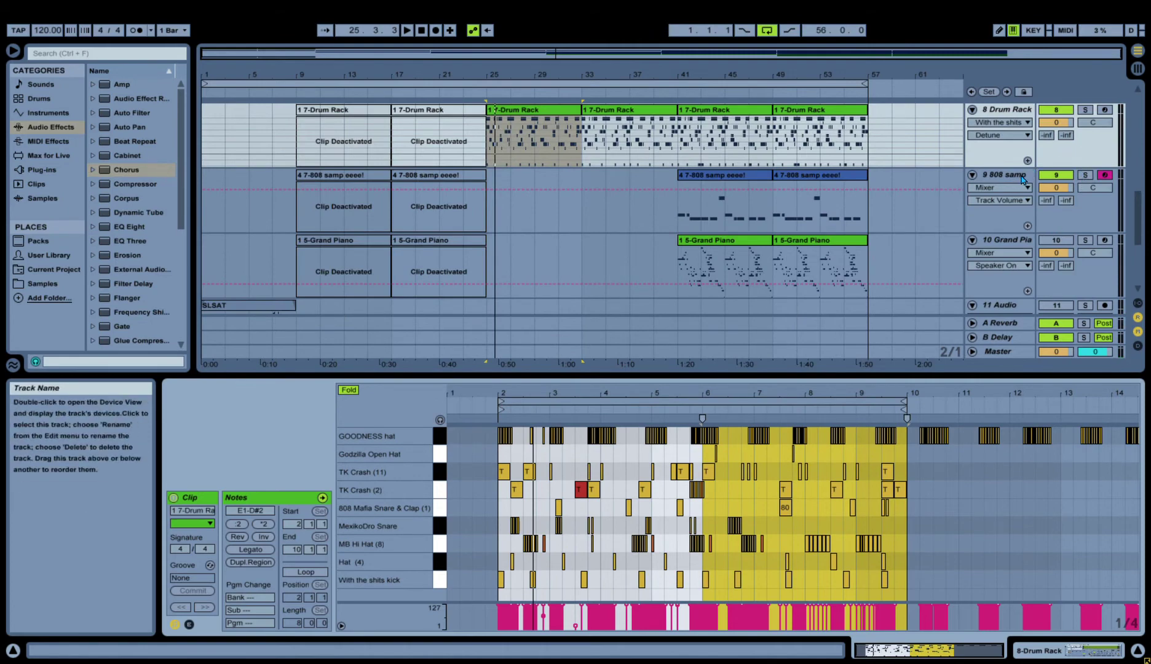
Solo the Drum Rack track and play it from bar 25.
scroll(1134, 212, "up", 4)
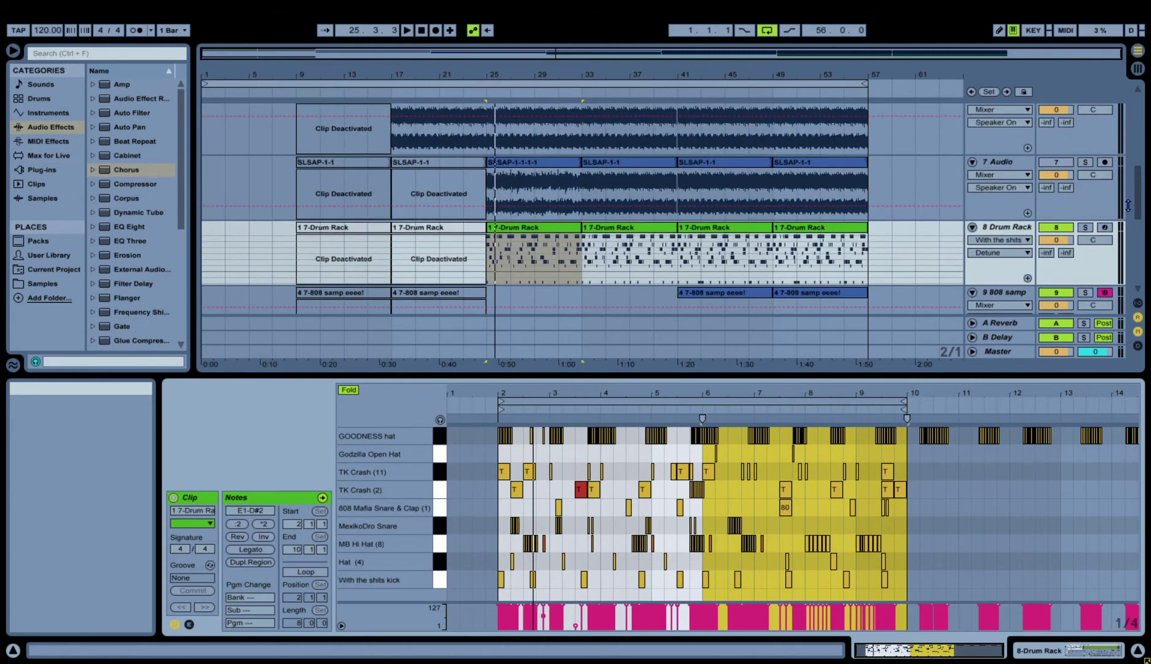
left_click(1085, 227)
key("space")
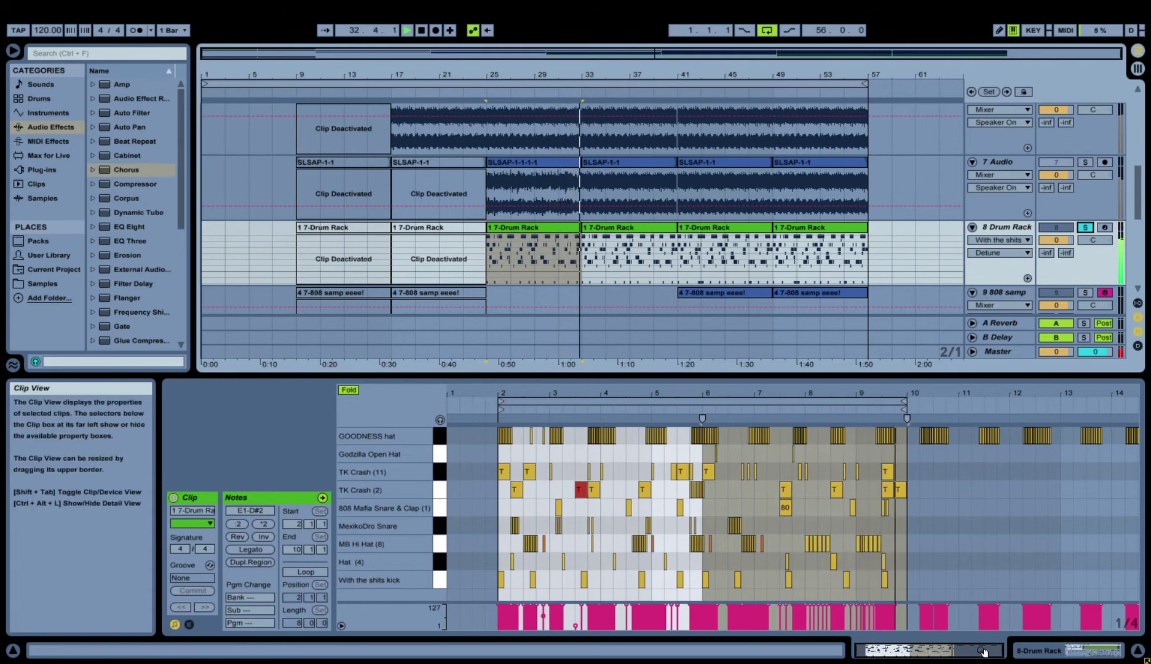
Set the velocity of the TK Crash (11) note at 6.4.3 to 90 and replay the drum clip.
left_click_drag(977, 650, 947, 663)
left_click_drag(544, 395, 560, 403)
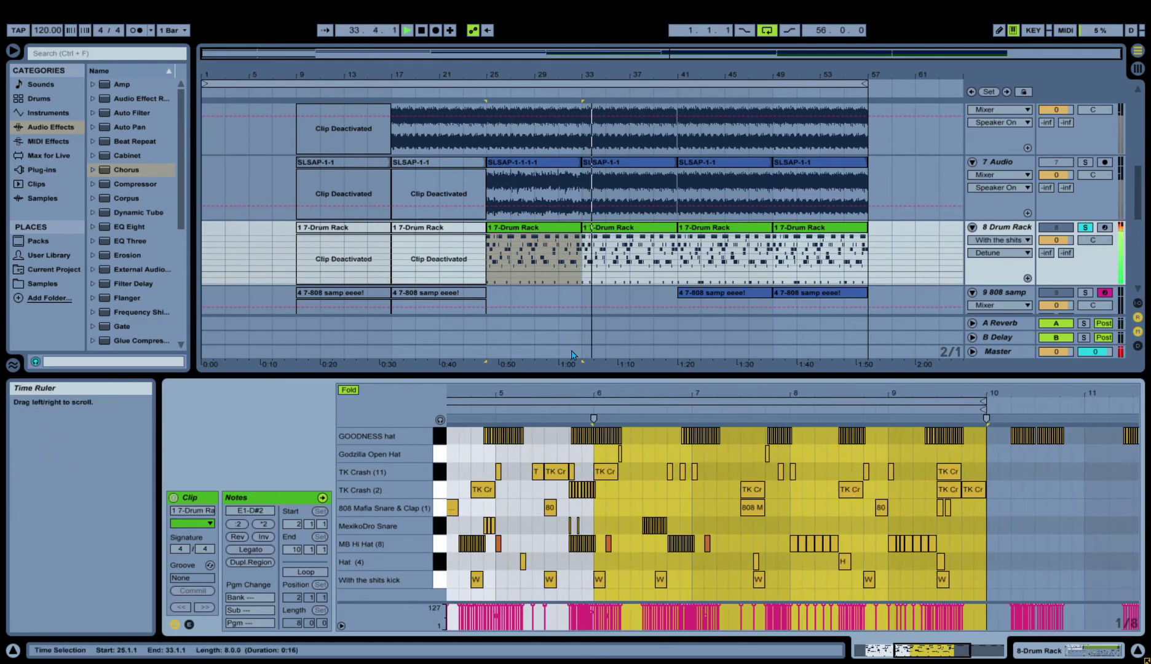
left_click(682, 472)
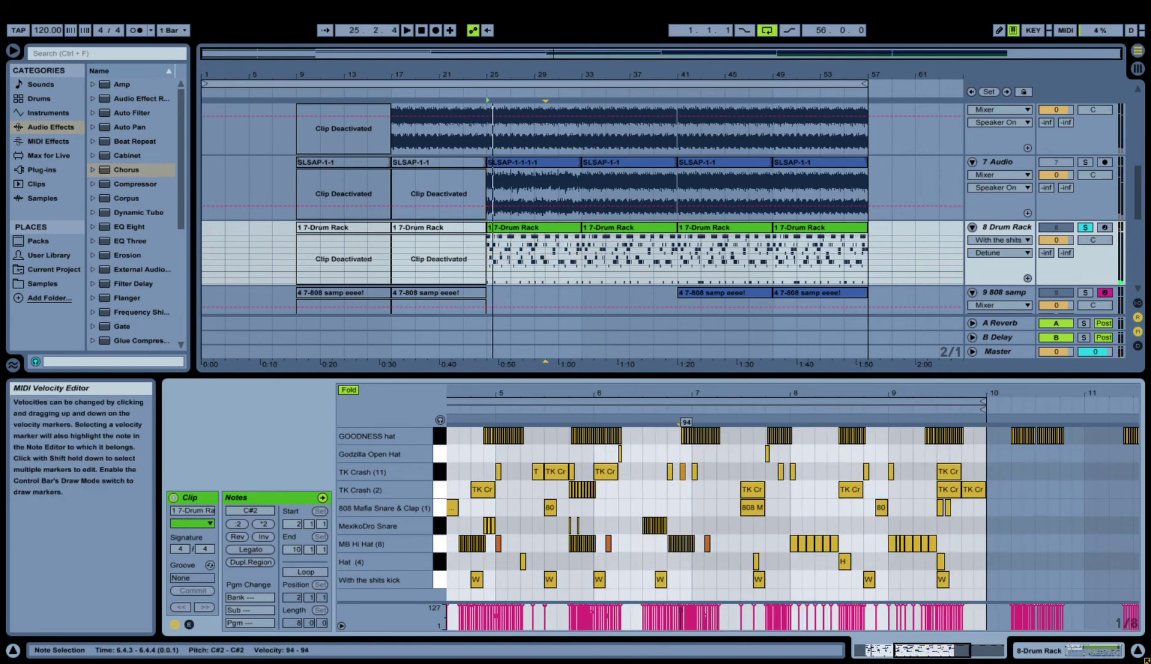
left_click_drag(682, 612, 681, 606)
key("space")
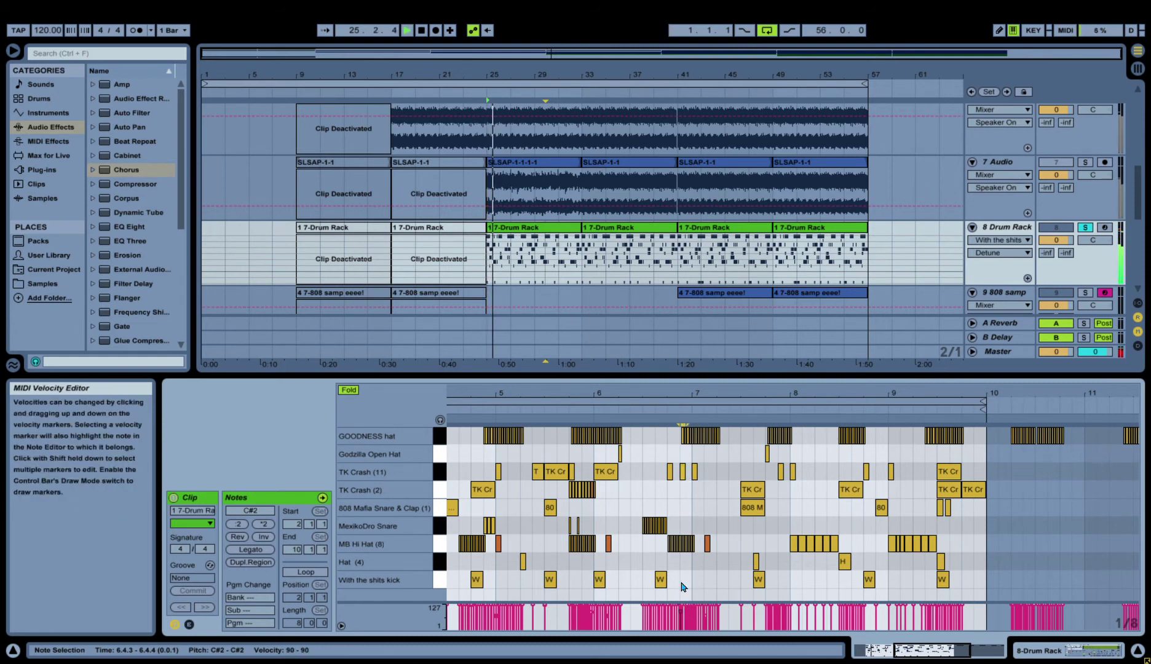
double_click(967, 651)
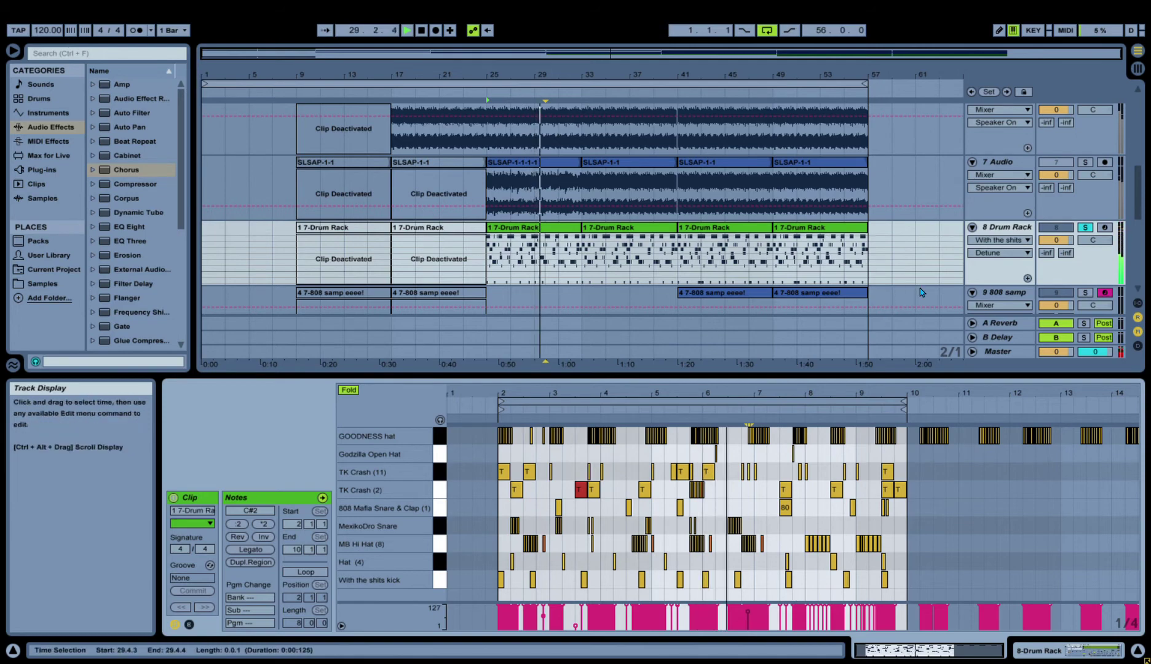
Show the Drum Rack's devices, bring up the TK Crash (2) sample controls, and replay from bar 25.
double_click(1002, 229)
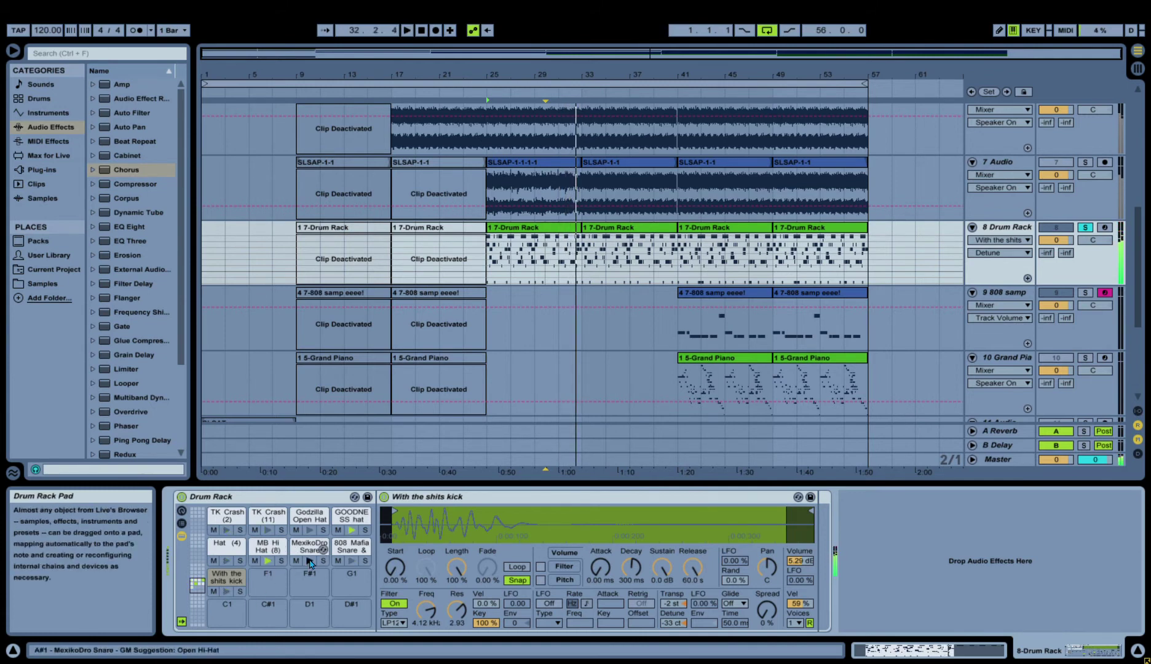
key("space")
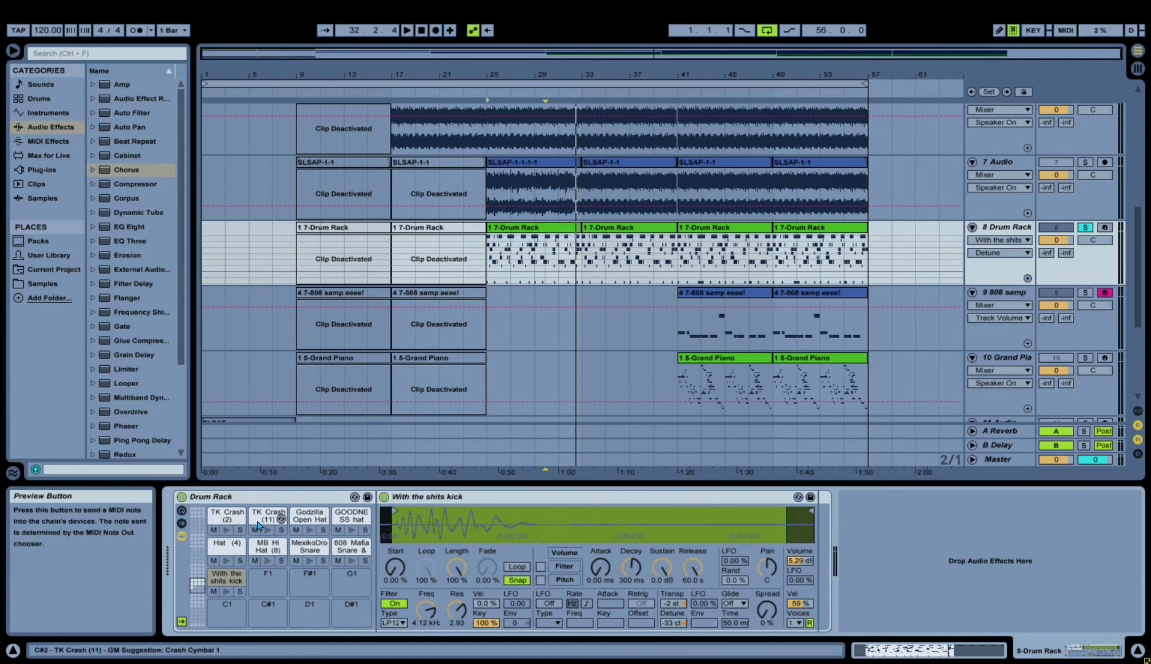
left_click(230, 518)
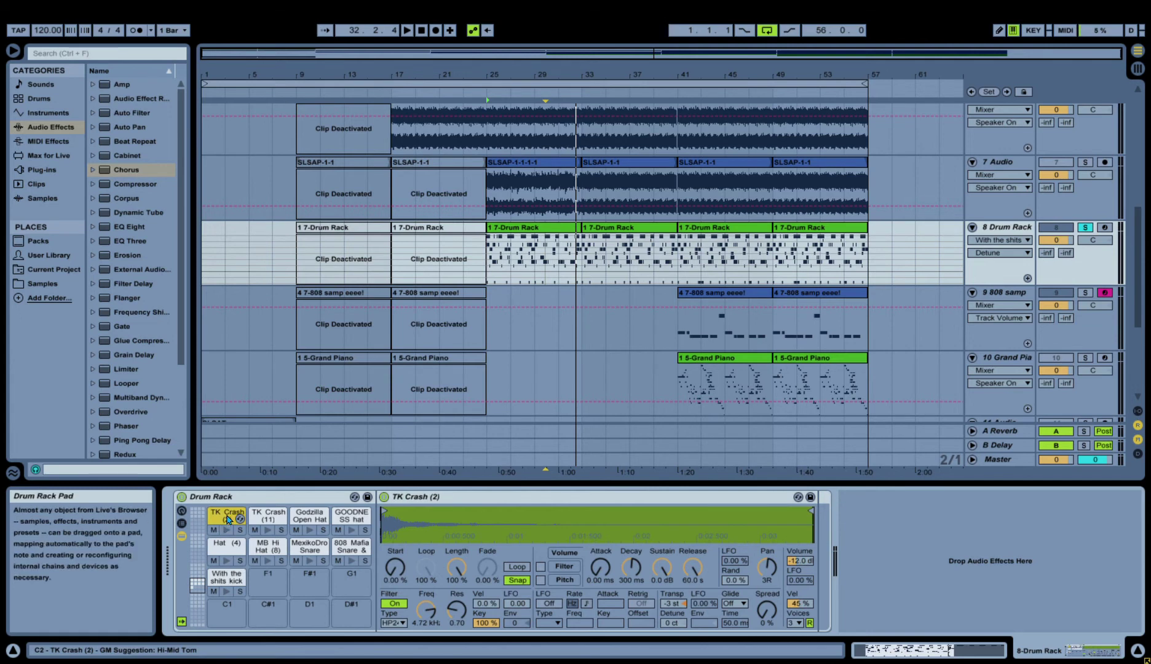
key("space")
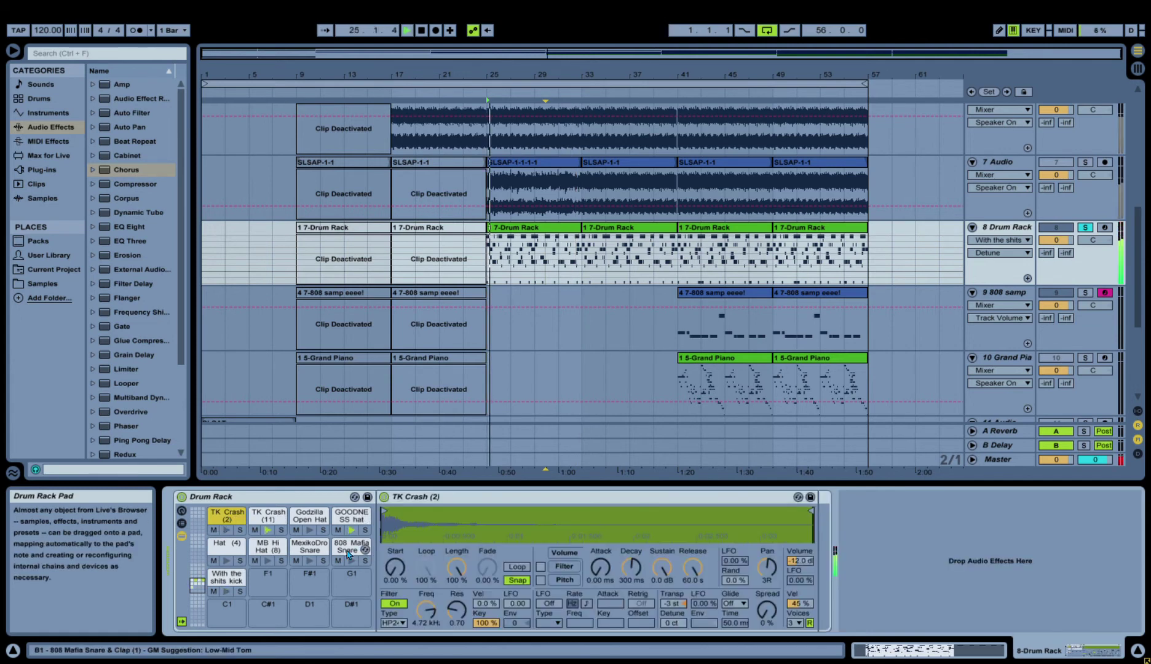
key("space")
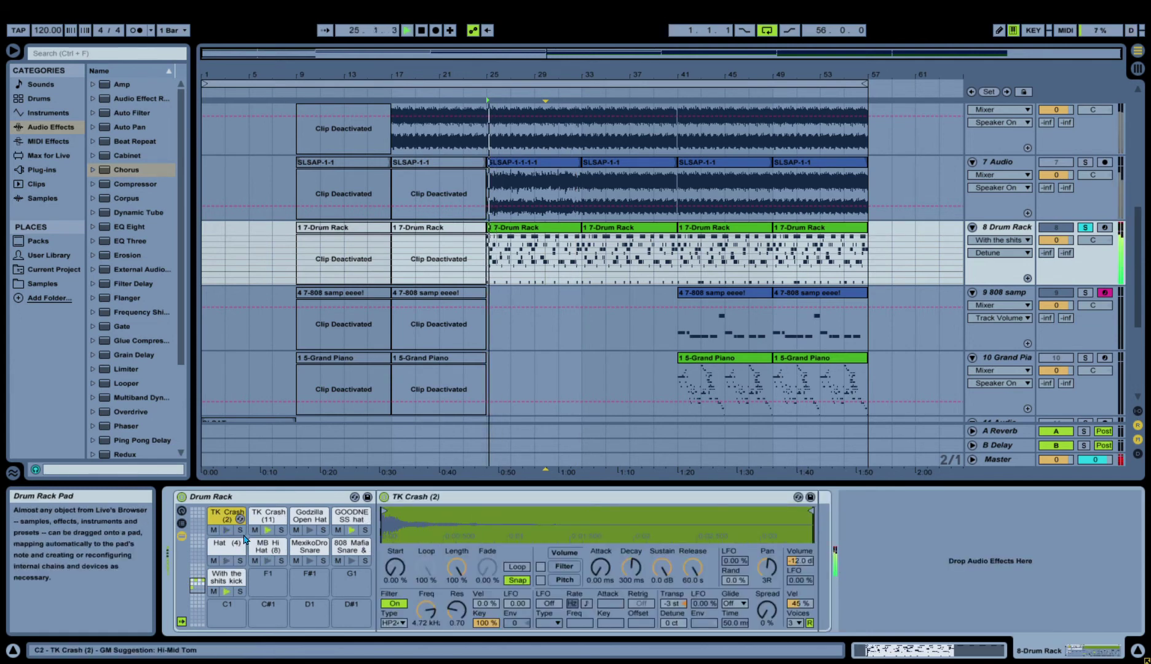
Compare the two TK Crash pads by soloing TK Crash (2), releasing it, and soloing TK Crash (11) during playback.
left_click(240, 530)
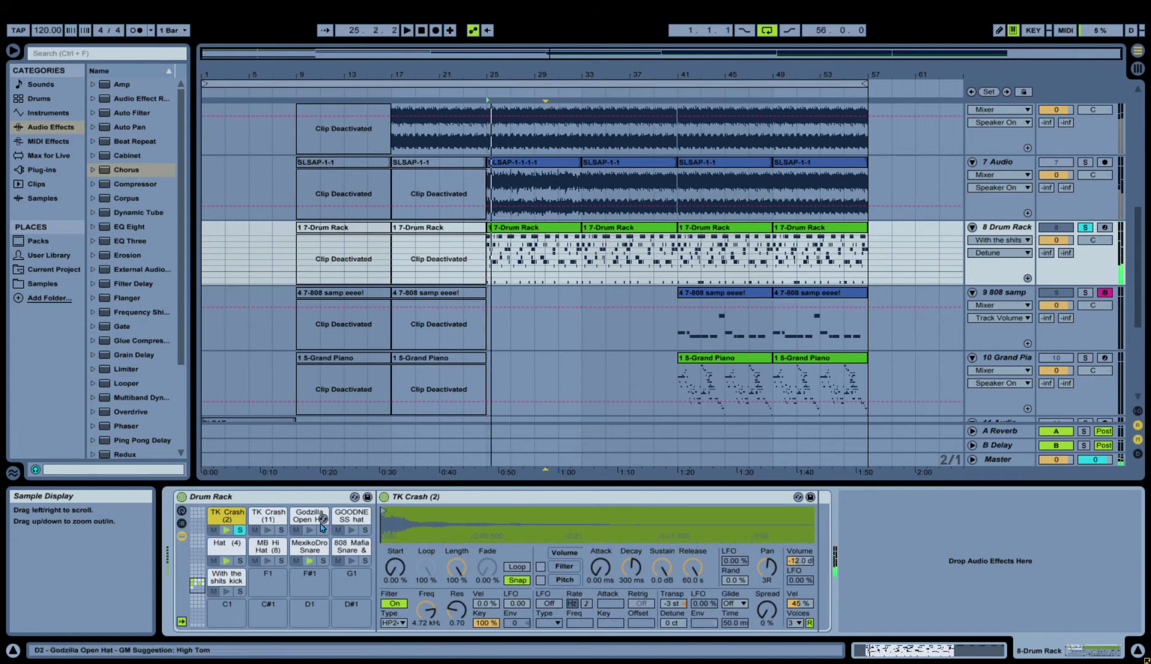
left_click(239, 530)
key("space")
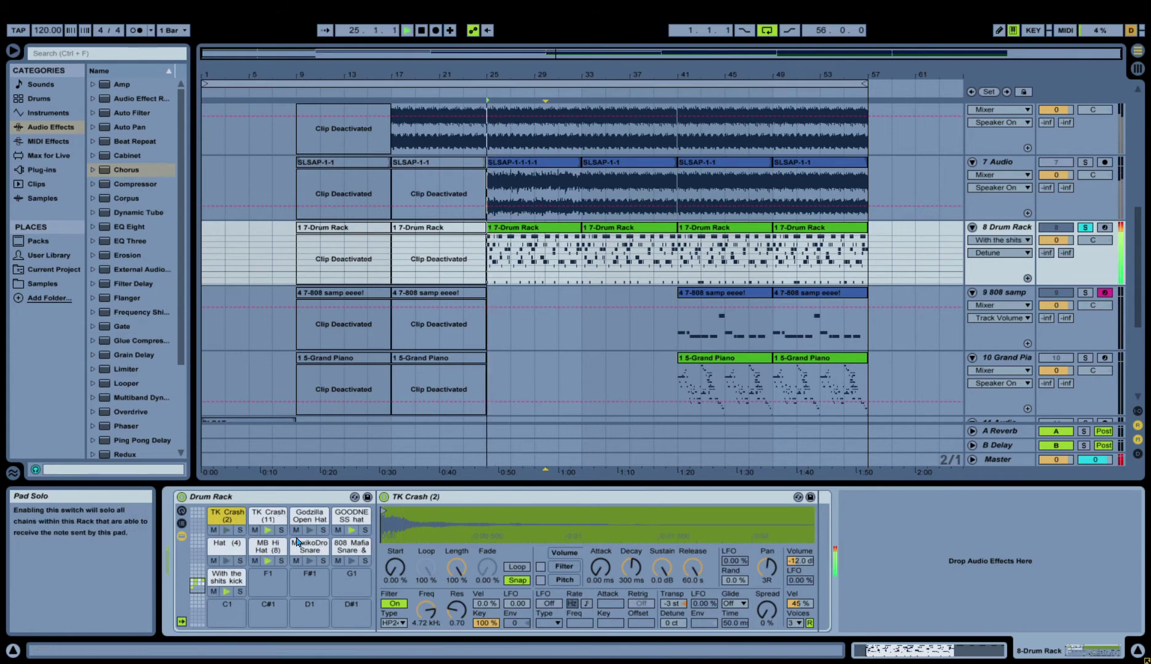
left_click(281, 530)
key("space")
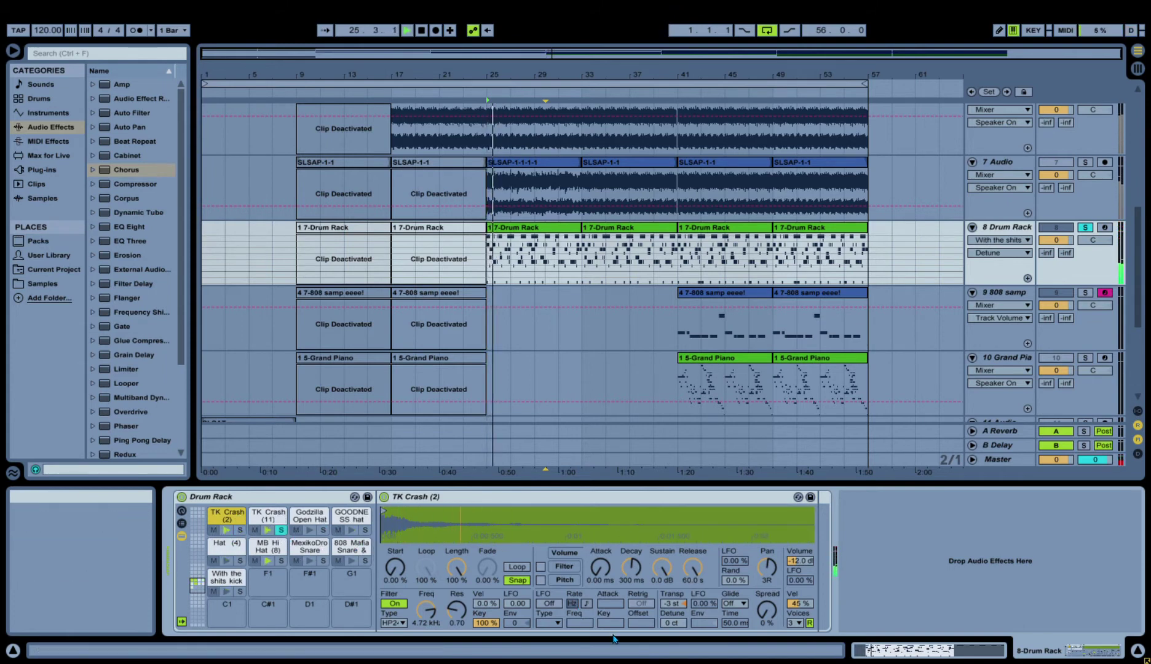
Set TK Crash (2)'s transpose to 0 st and detune to -1 ct, and unsolo the TK Crash (11) pad.
left_click_drag(671, 604, 671, 587)
key("space")
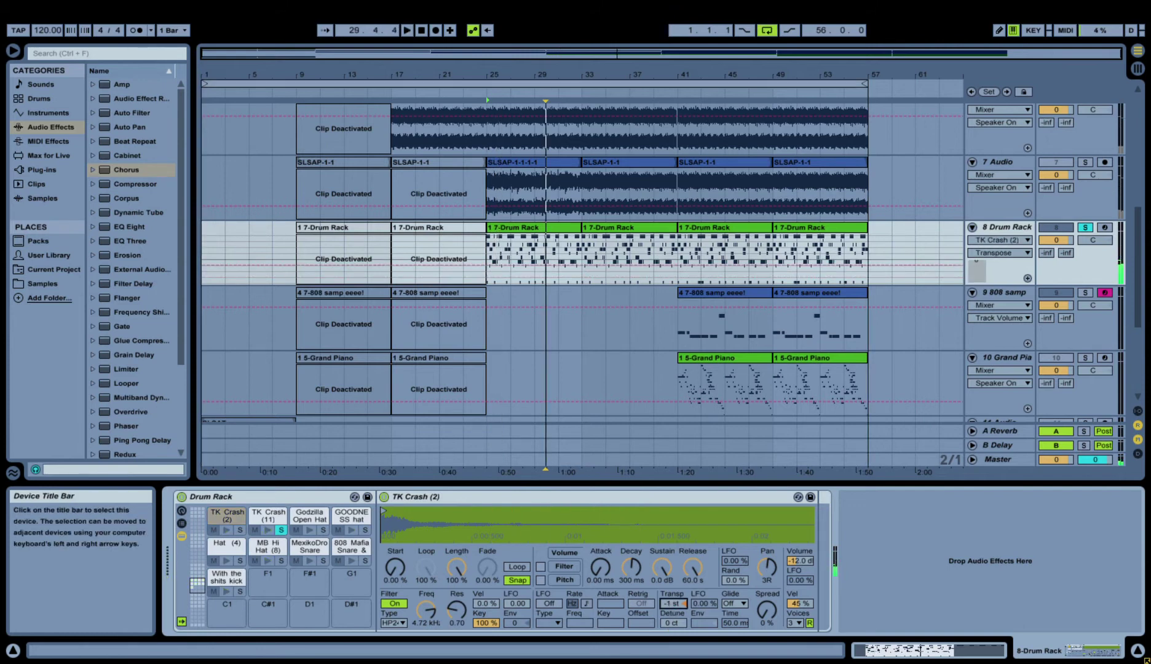
key("space")
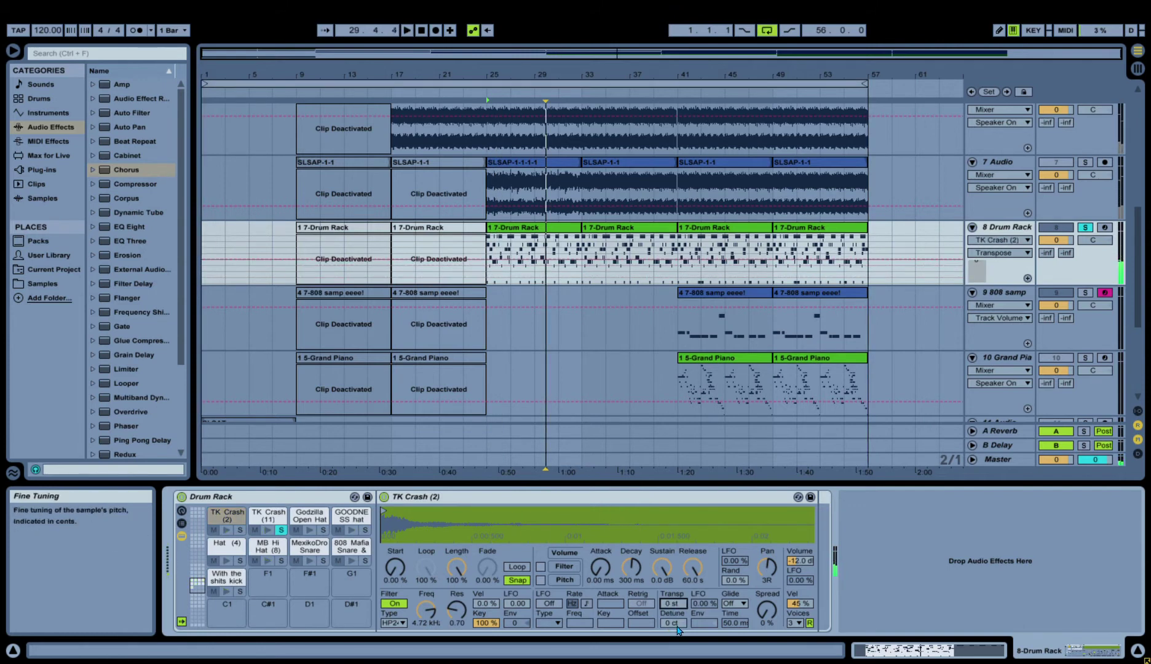
left_click_drag(672, 623, 670, 638)
key("space")
left_click(281, 530)
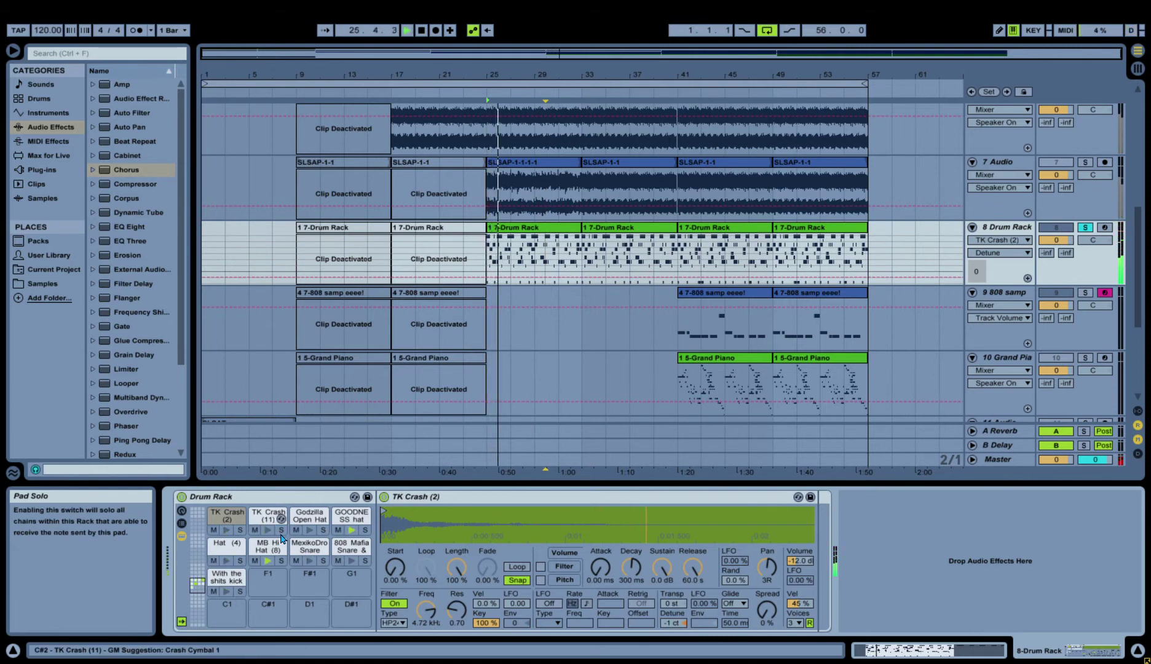
Set TK Crash (2)'s filter frequency to 8.57 kHz and play from bar 25 while examining the start of its waveform.
left_click(421, 613)
key("space")
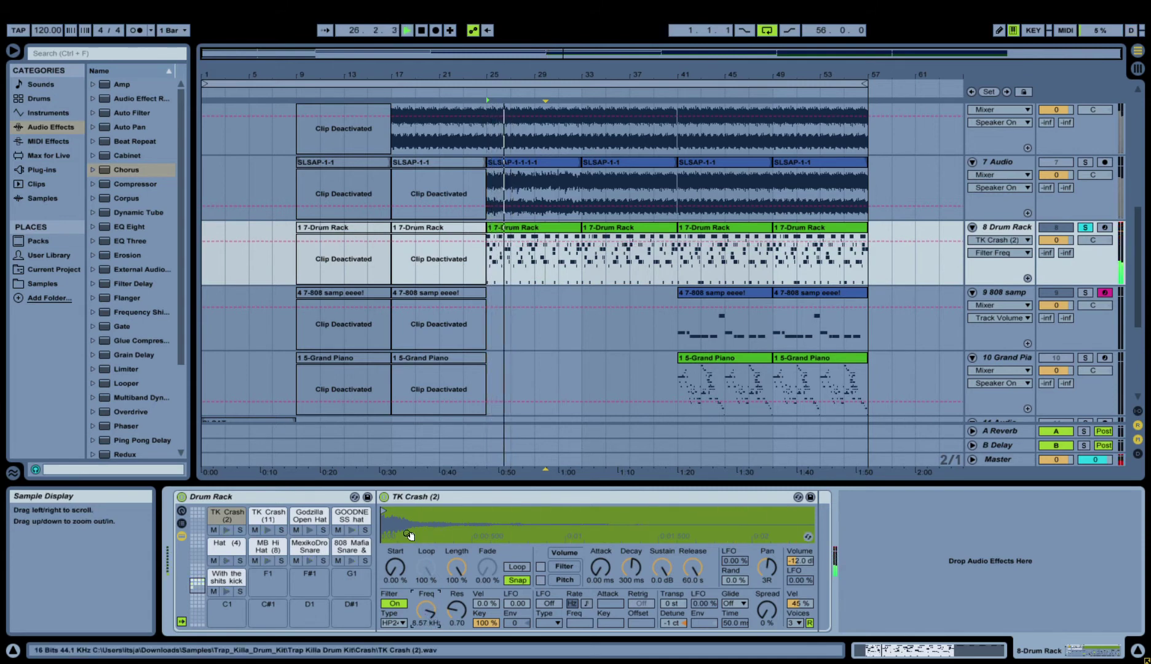
left_click_drag(418, 522, 418, 603)
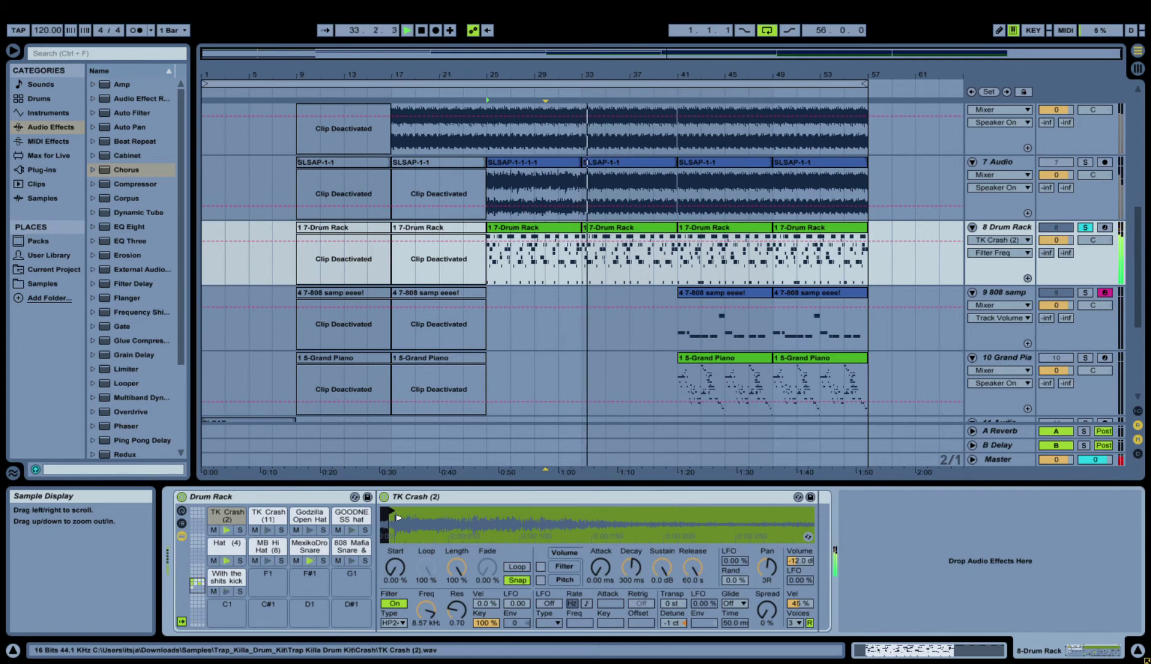
Try a 15 % spread on TK Crash (2), unsolo the Drum Rack track, and return the spread to 0 %.
left_click_drag(767, 608, 767, 578)
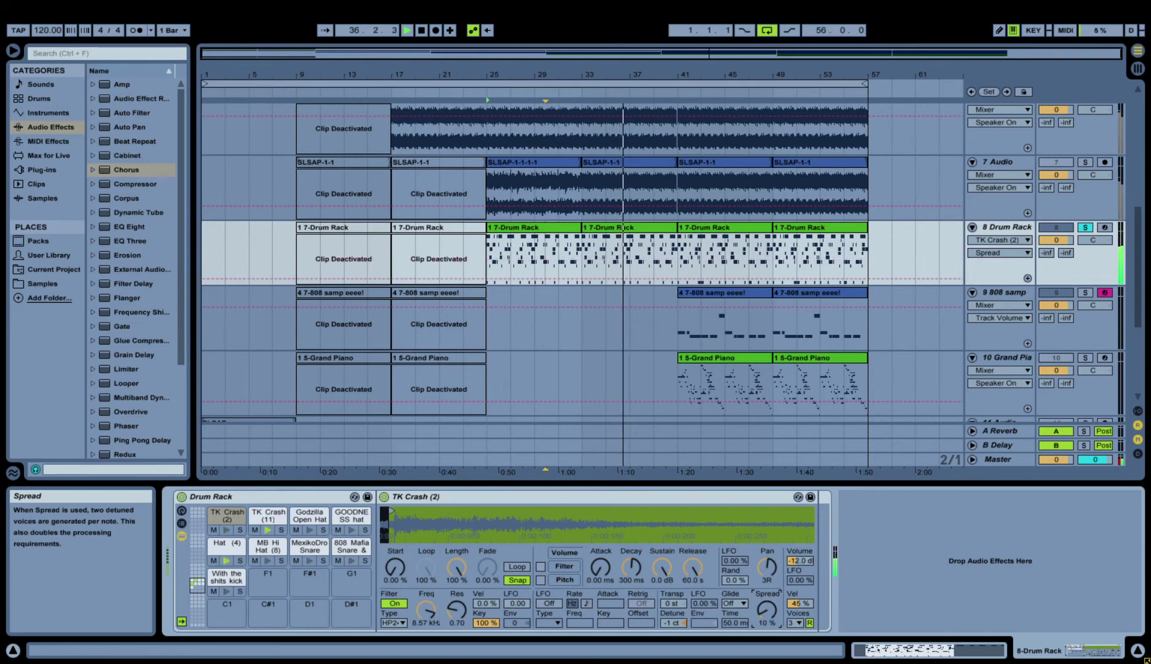
mouse_move(767, 616)
left_mouse_down()
mouse_move(766, 648)
mouse_move(766, 613)
left_mouse_up()
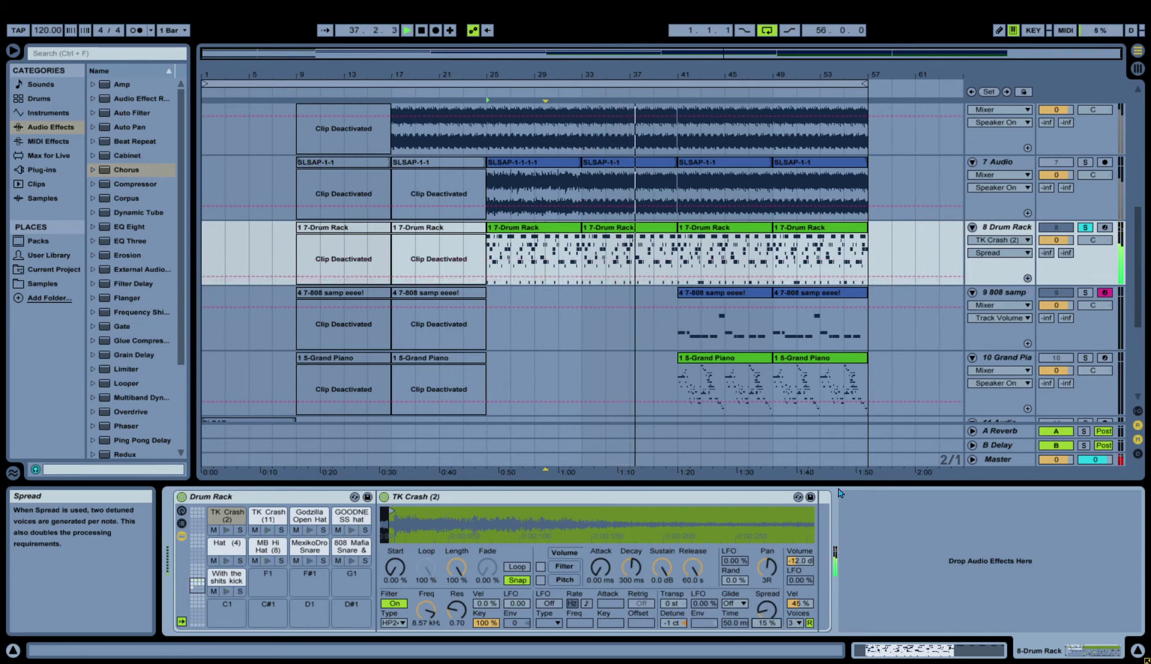
left_click(1086, 228)
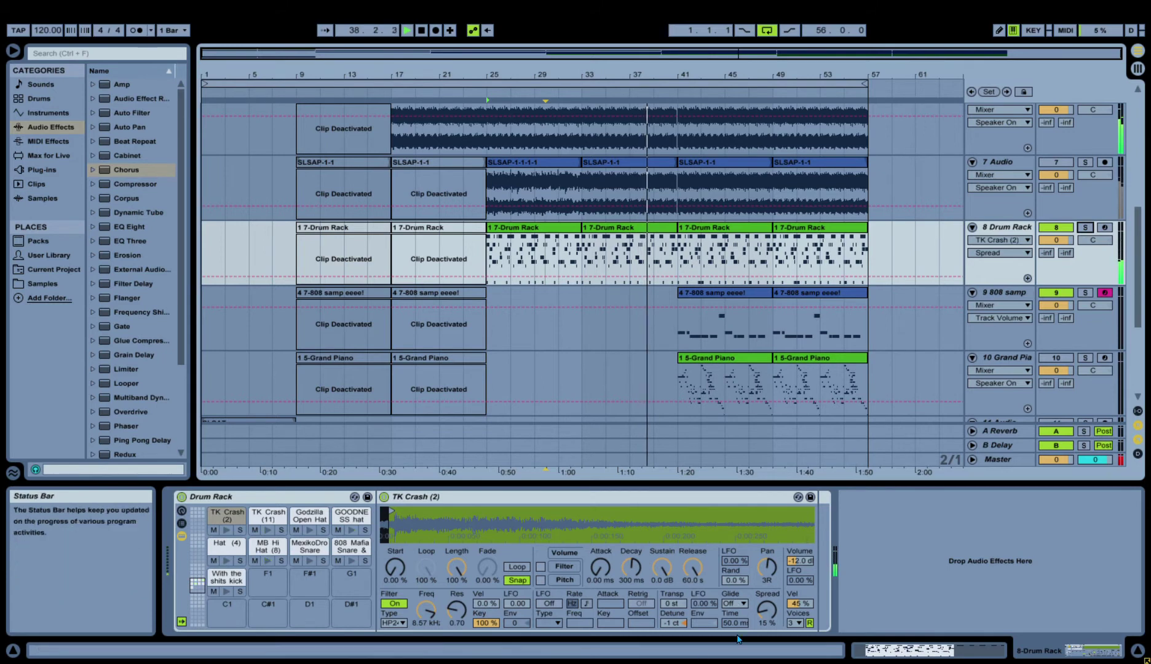
left_click_drag(766, 613, 766, 624)
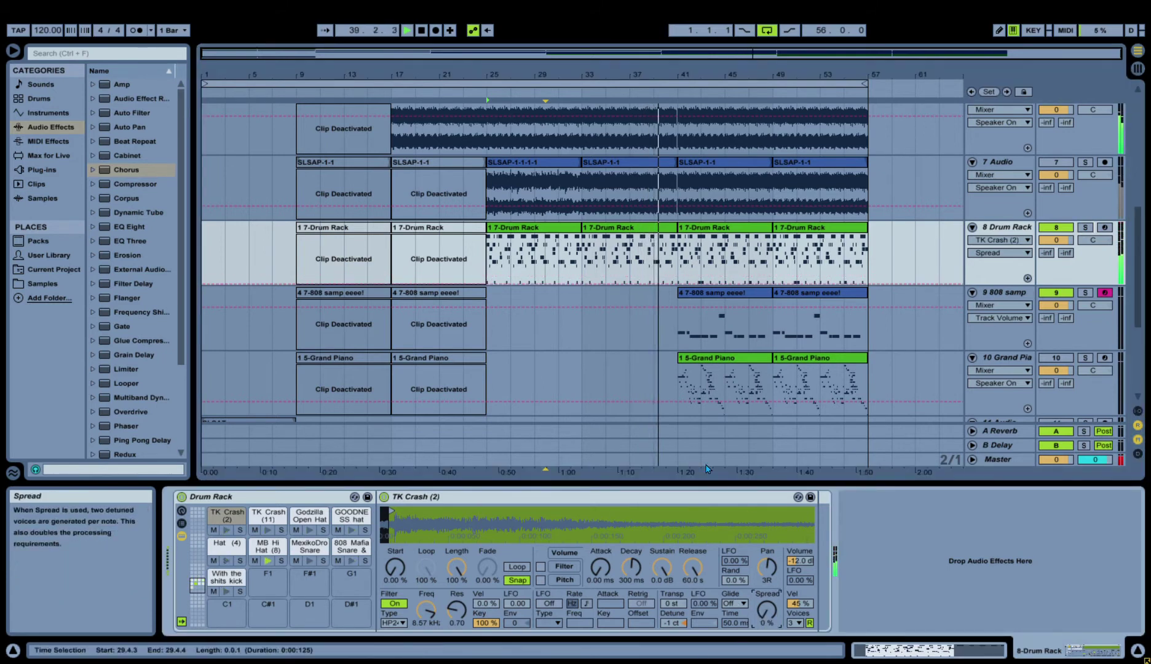
Set TK Crash (2)'s volume to -7.54 dB, and add a Limiter with 4.44 dB gain to the Master track.
left_click_drag(814, 566, 810, 566)
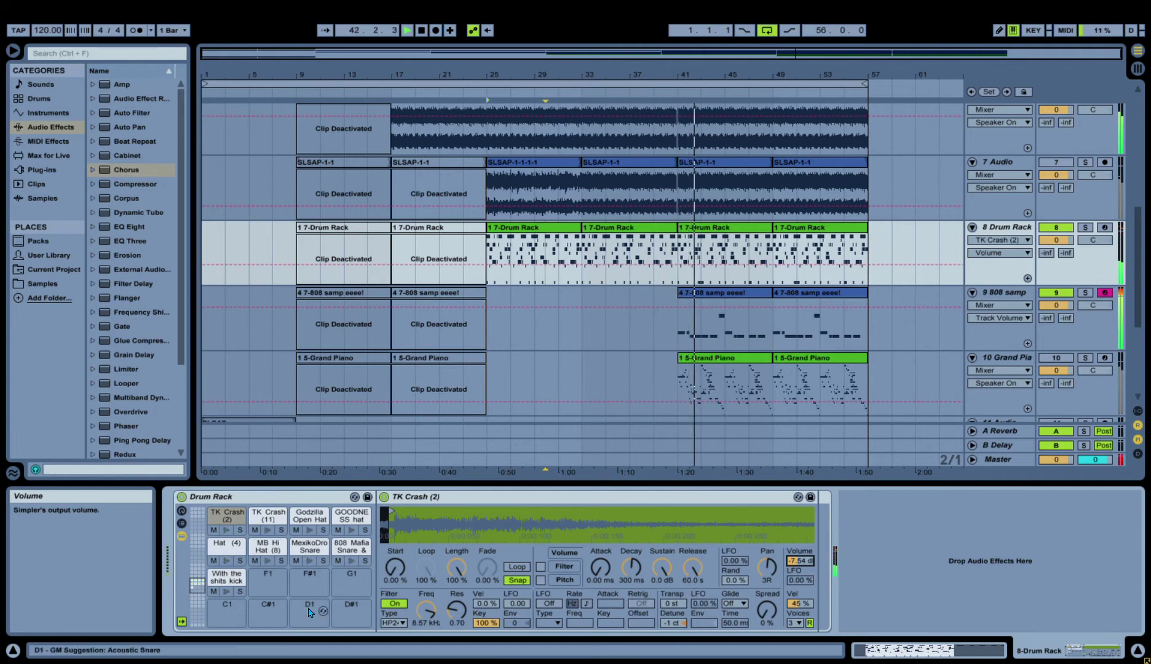
left_click(997, 459)
left_click_drag(126, 368, 250, 520)
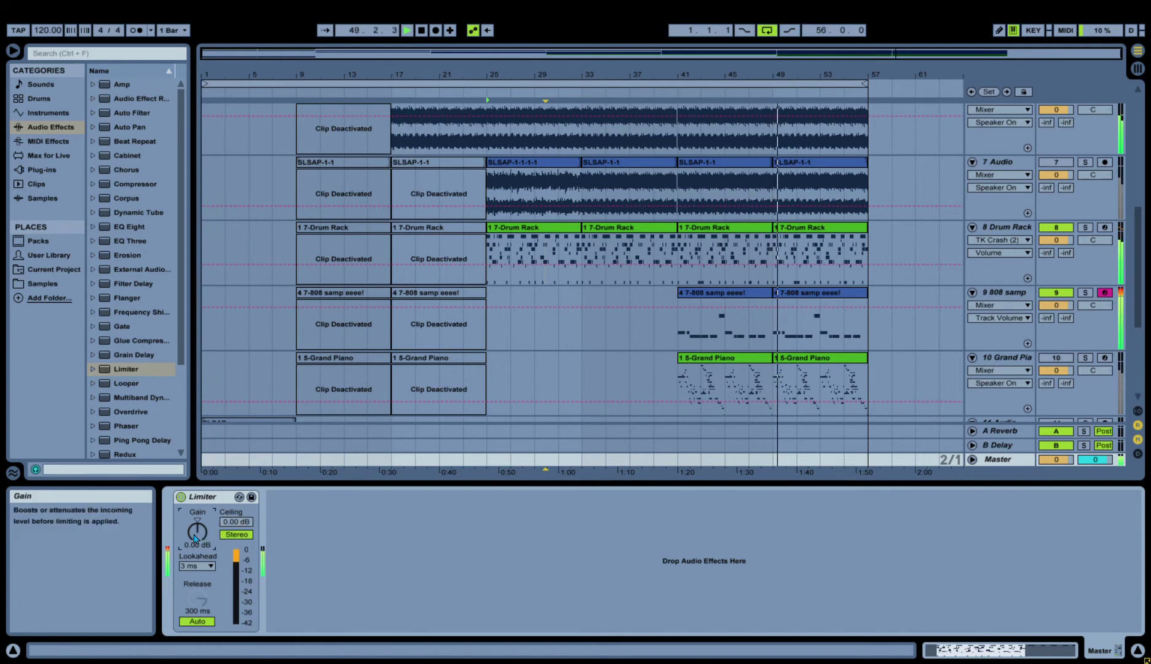
left_click_drag(195, 540, 195, 540)
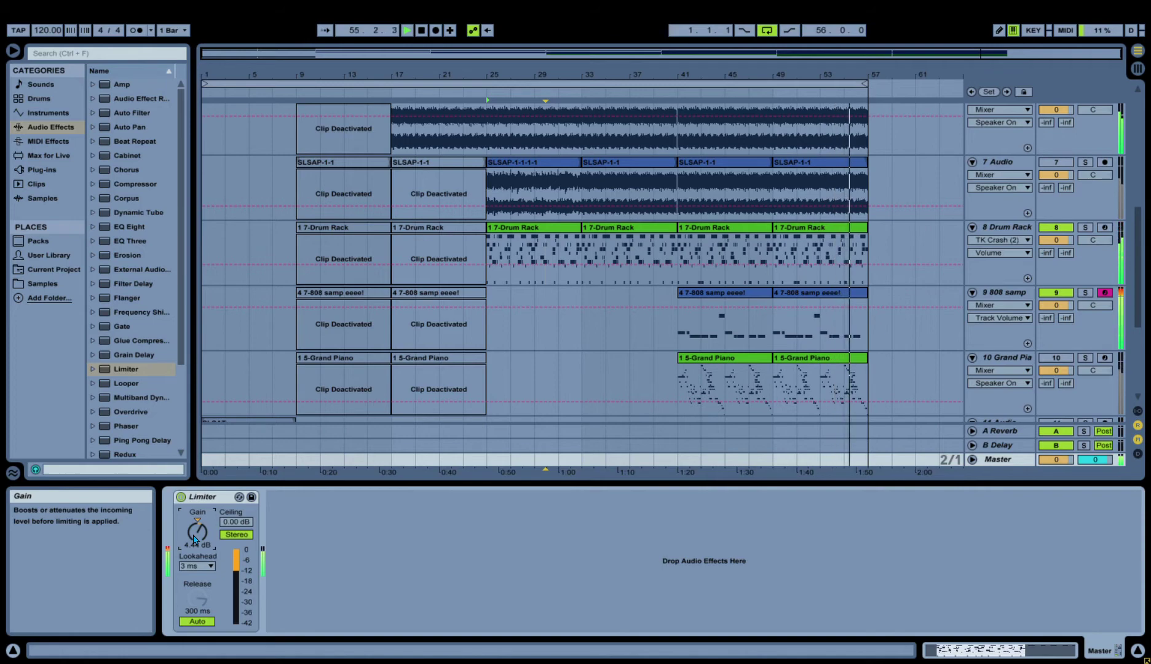
Check the Grand Piano clips from bar 41 and play the arrangement from the Drum Rack clip at bar 25.
left_click(764, 364)
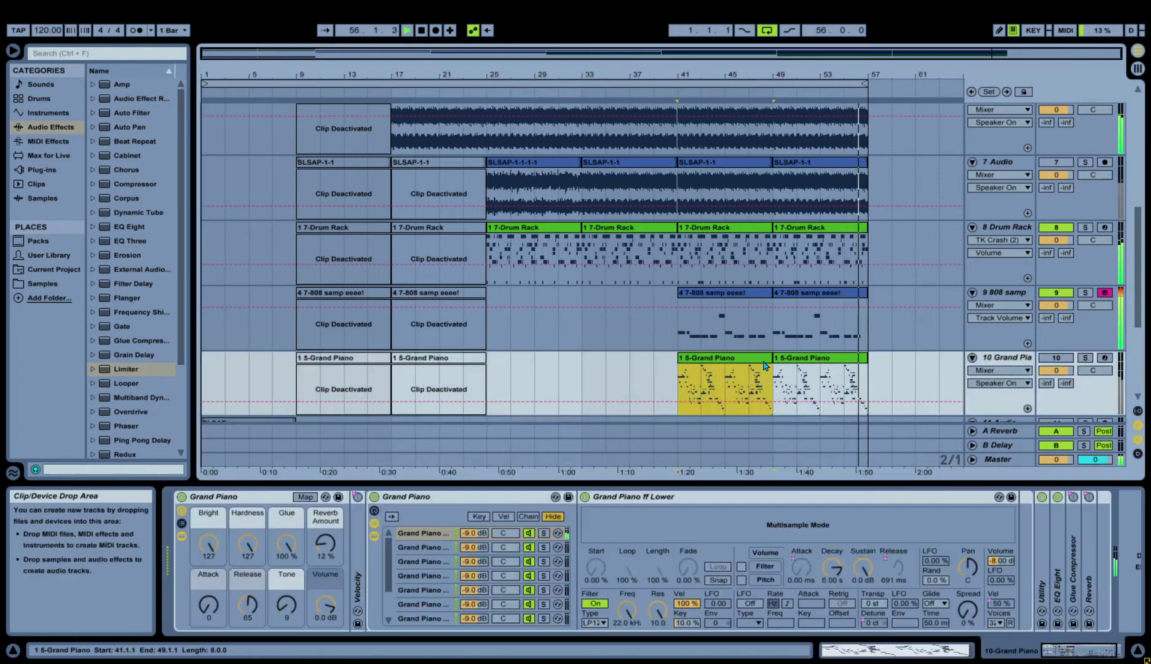
left_click(795, 355, "shift")
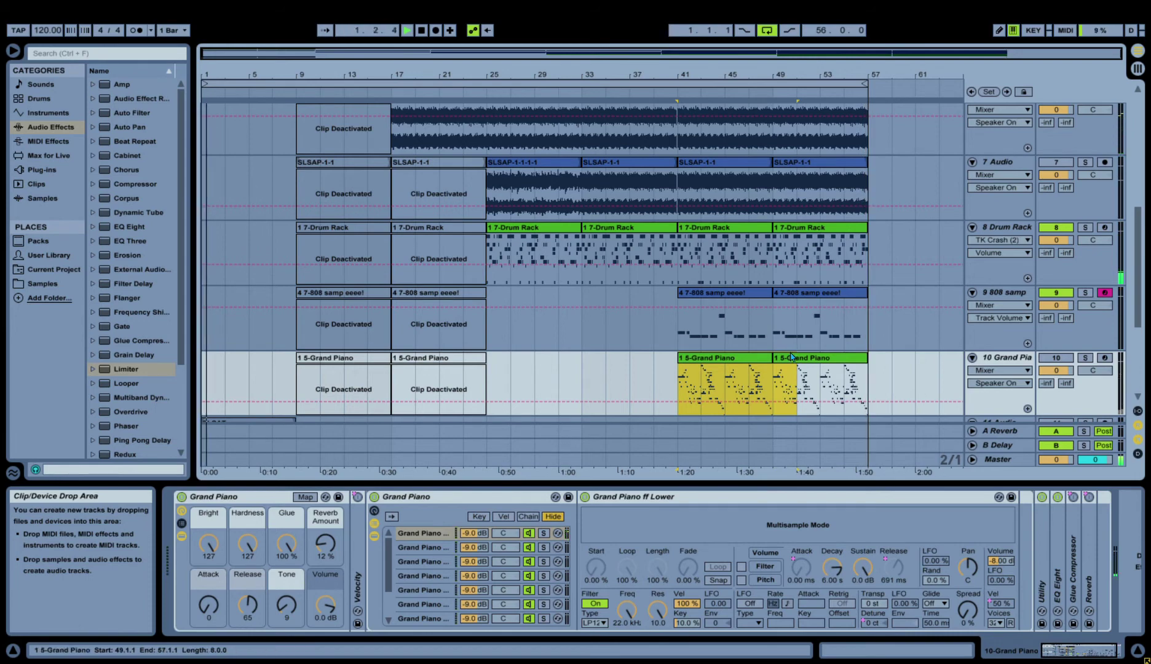
left_click(515, 235)
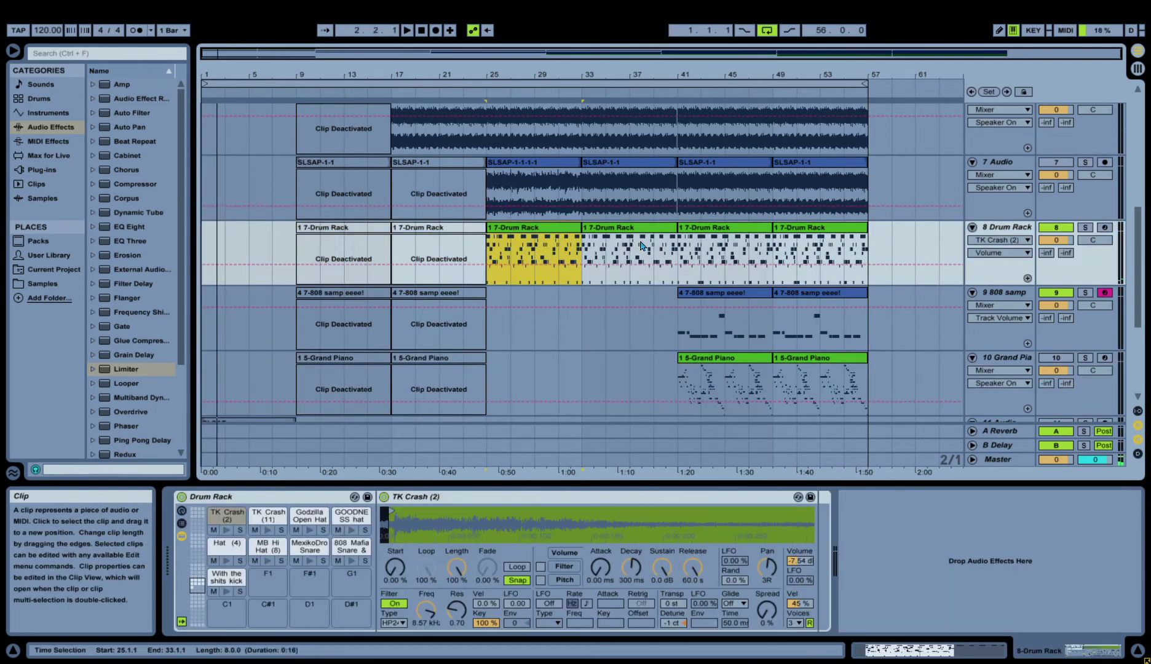
left_click(1023, 460)
Open the Drum Rack clip at bar 25 in the note editor and deactivate all of its kick notes.
left_click(723, 226)
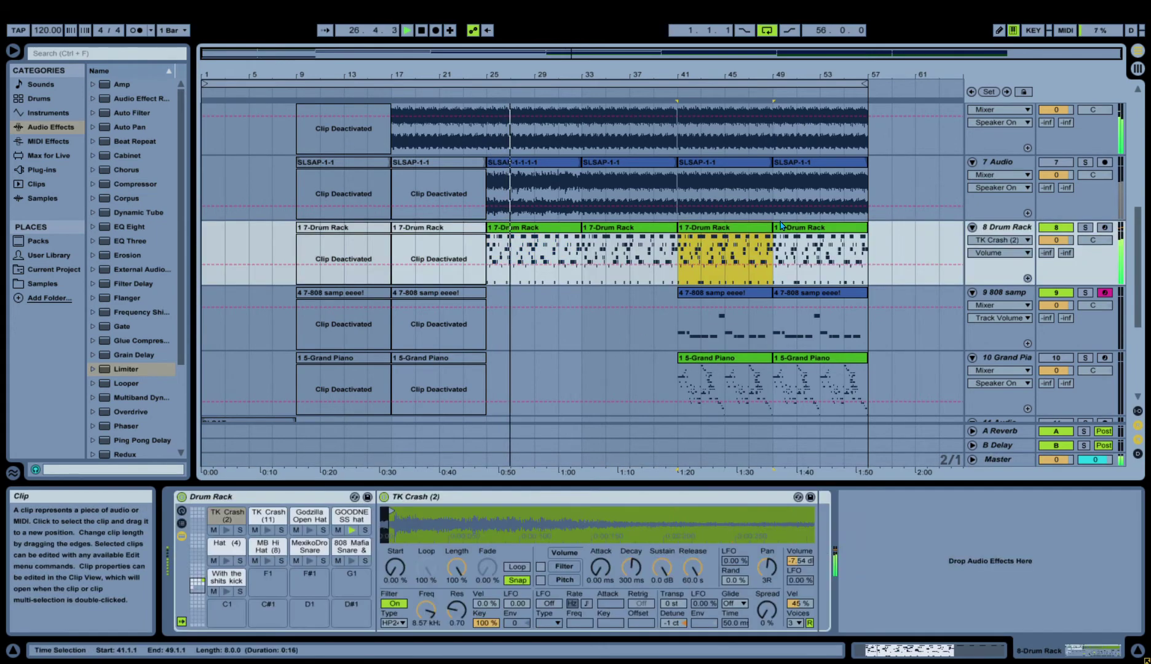
left_click(549, 228)
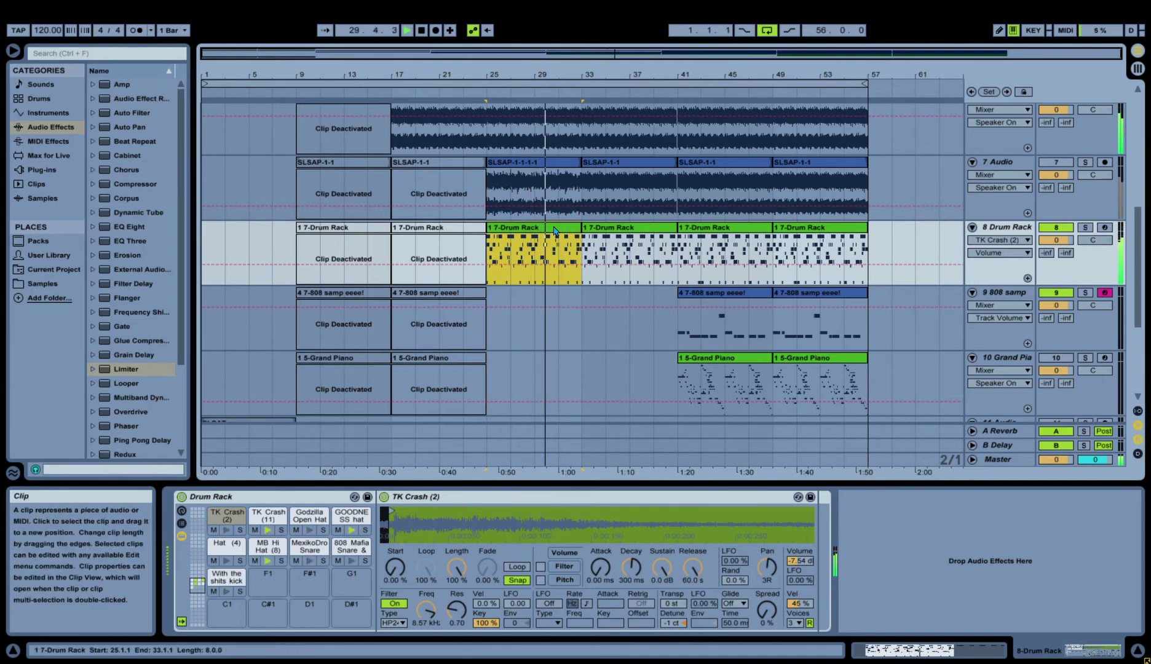
double_click(522, 227)
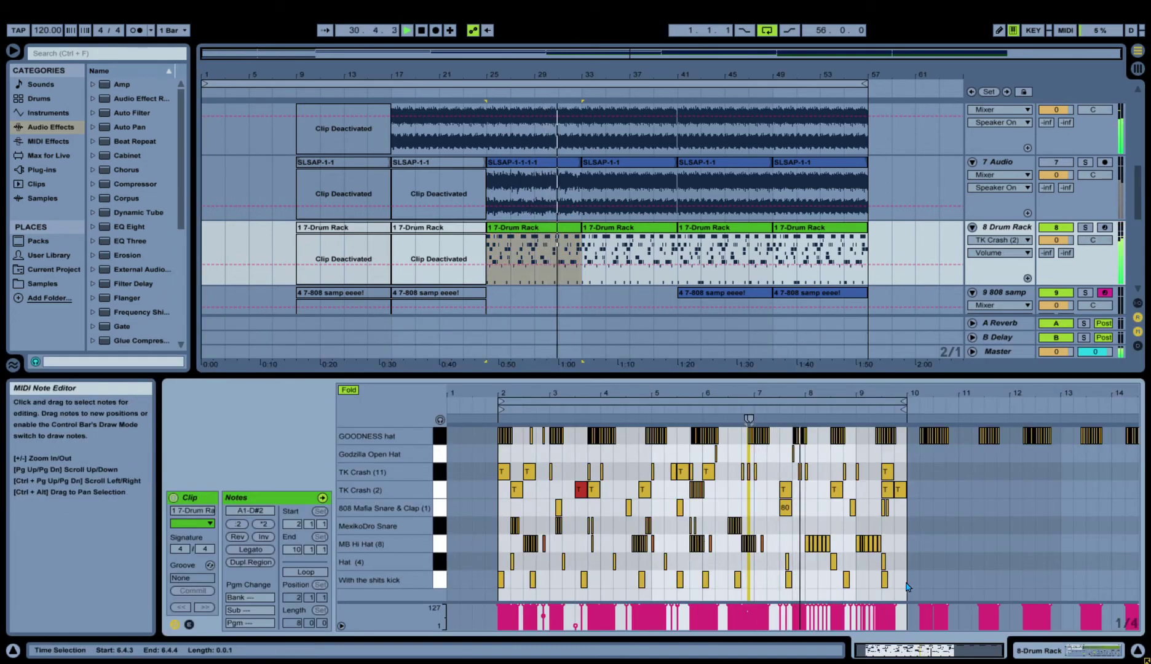
left_click(440, 582)
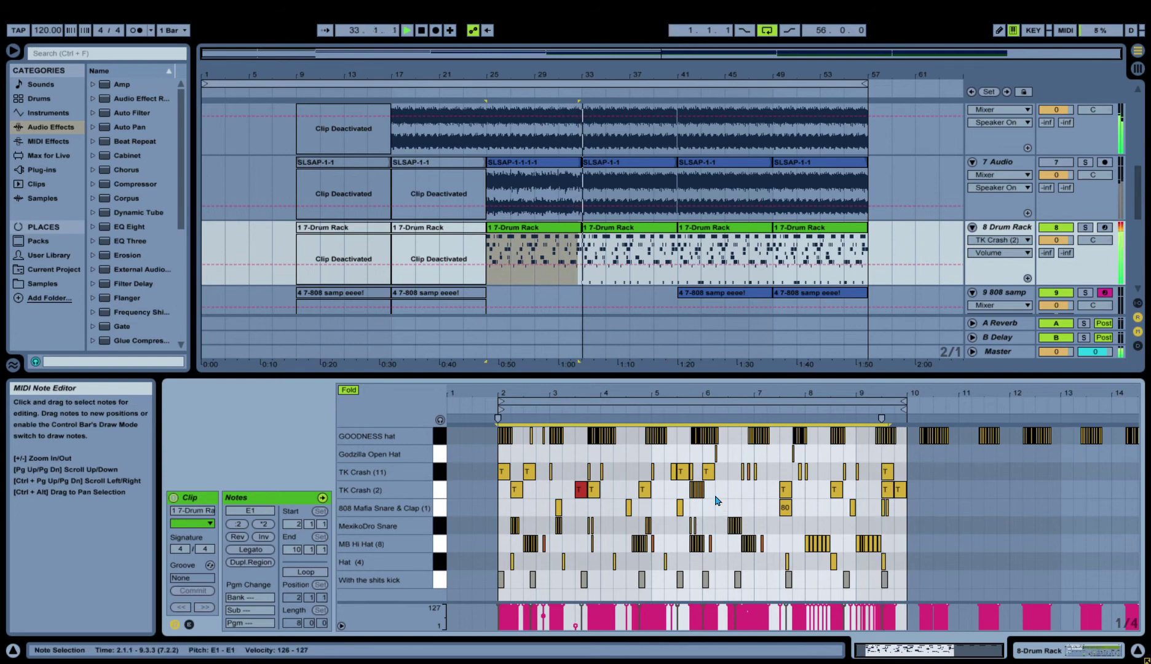
Consolidate the two Drum Rack clips between bars 41 and 57 into one 16-bar clip.
left_click(602, 228)
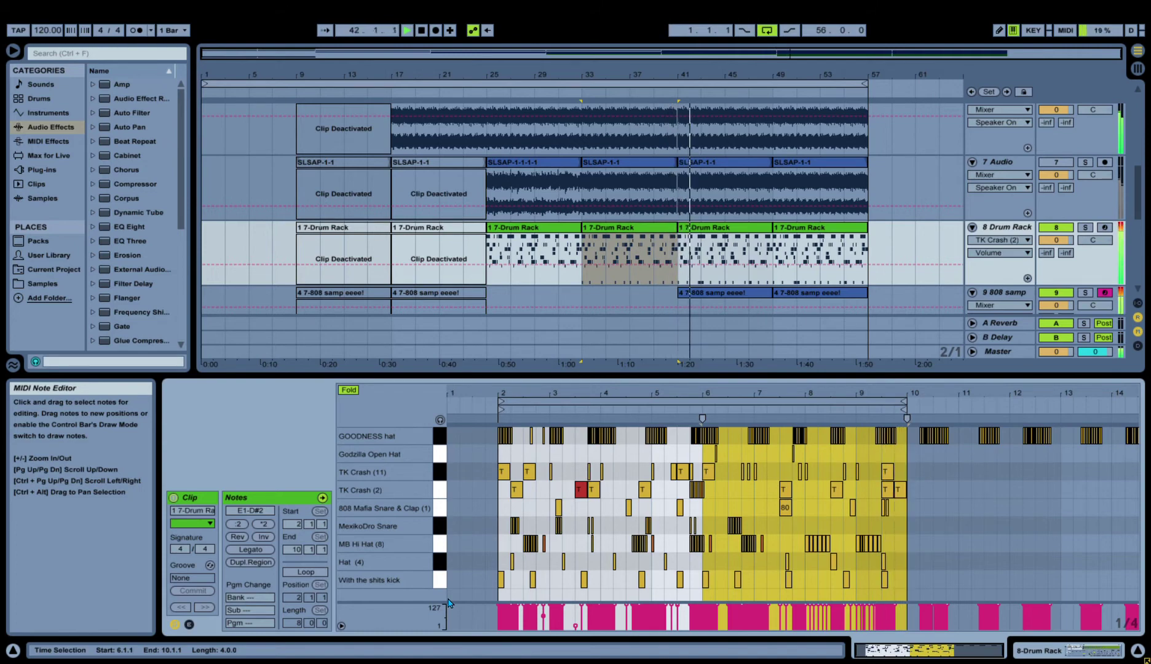
left_click(730, 228)
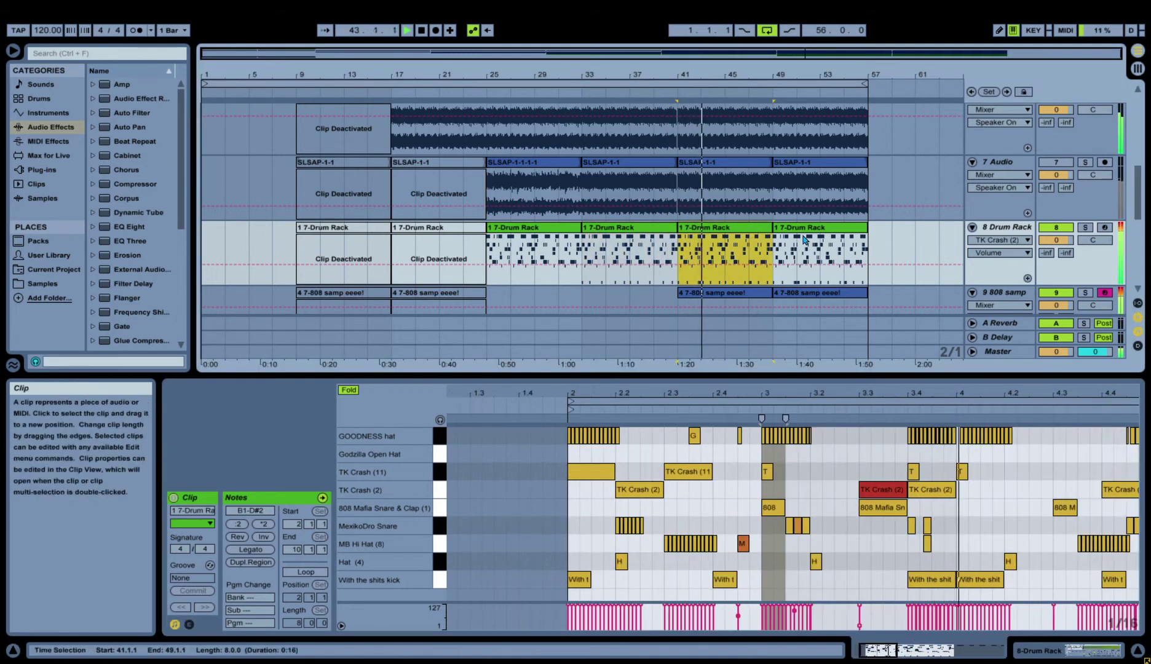
left_click(807, 229, "shift")
key("ctrl+j")
Enlarge the note editor and deactivate all E1 kick notes in the 16-bar Drum Rack clip, leaving the note rows folded.
left_click(763, 402)
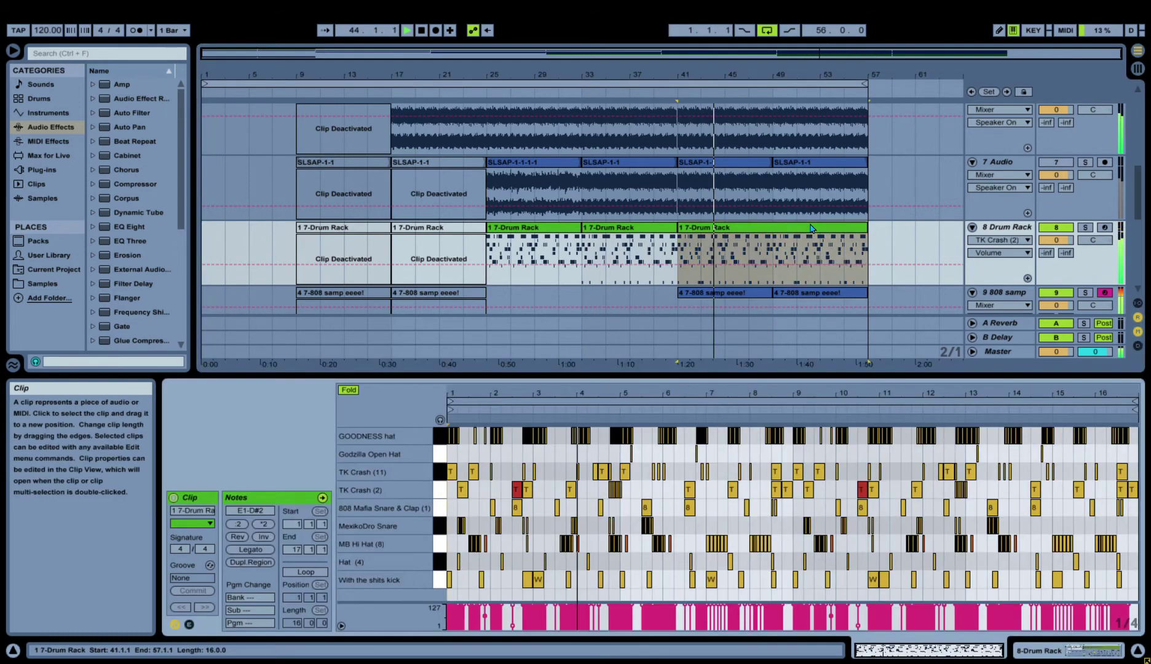
left_click_drag(765, 382, 798, 69)
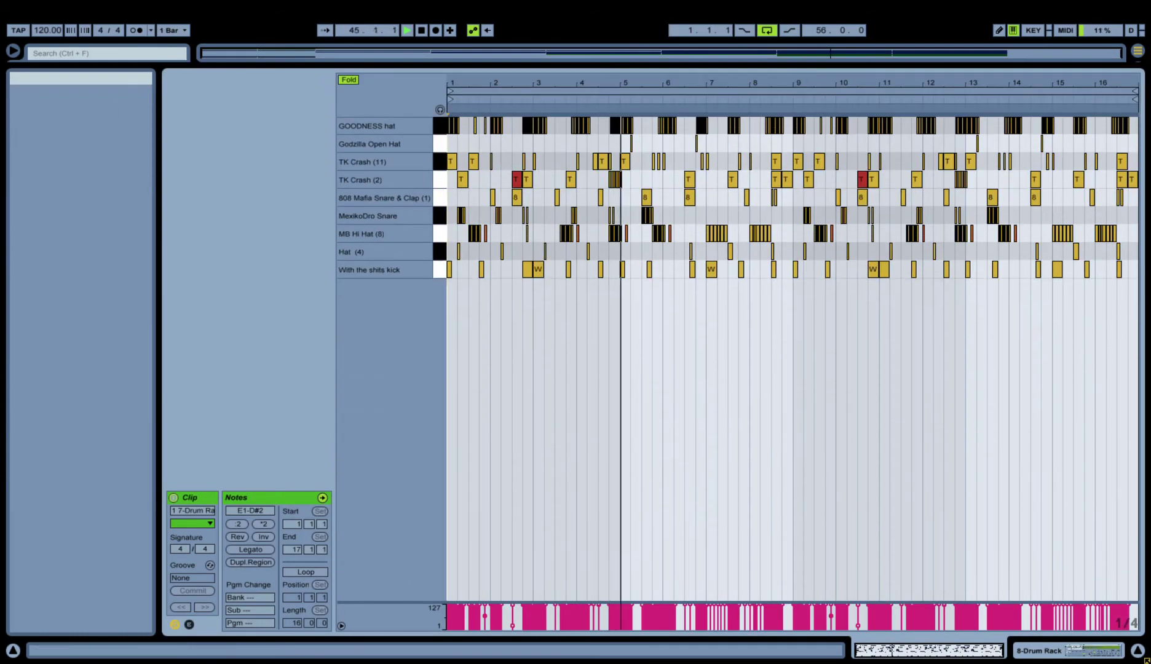
left_click(348, 80)
scroll(916, 432, "down", 1)
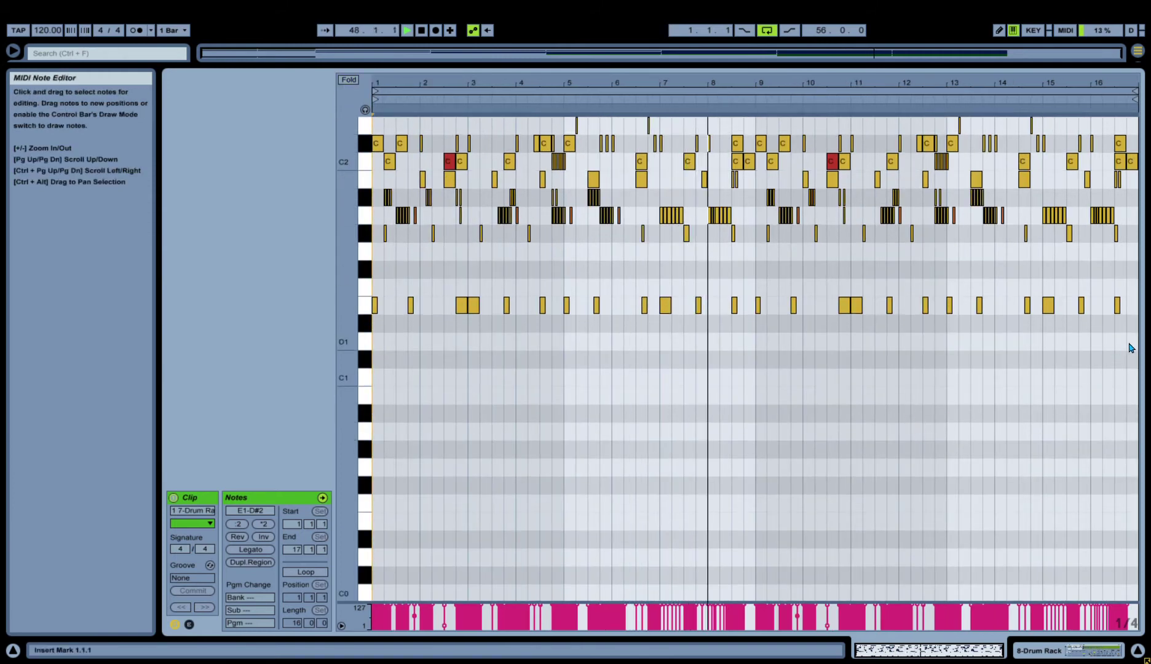
left_click_drag(1127, 344, 268, 293)
key("0")
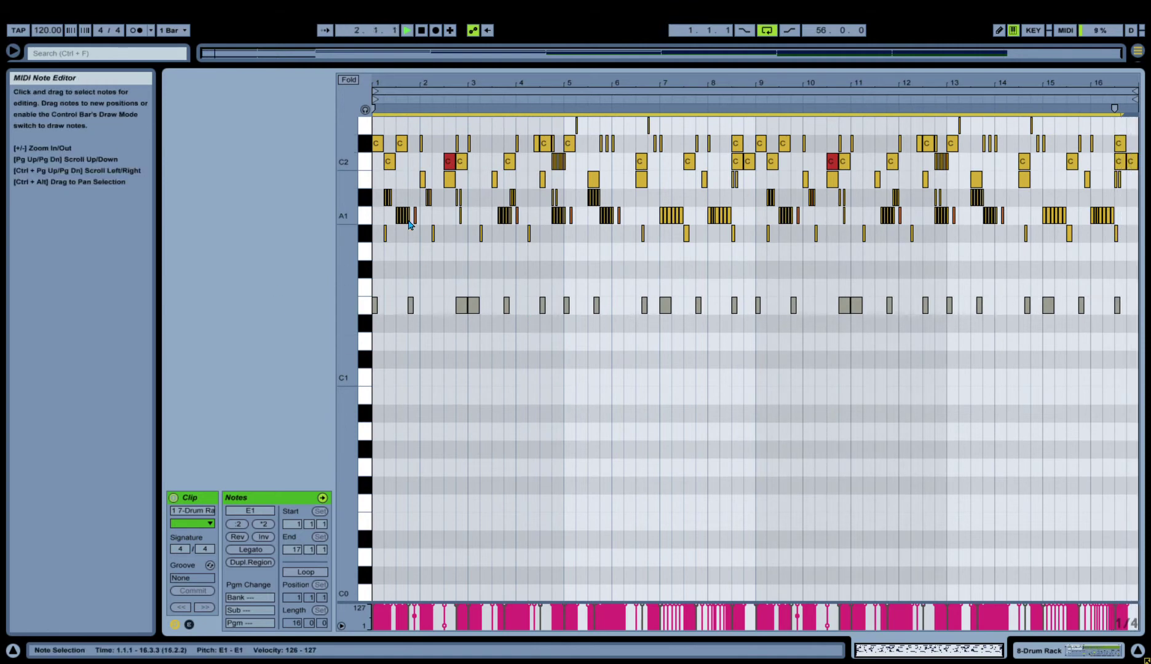
left_click(350, 81)
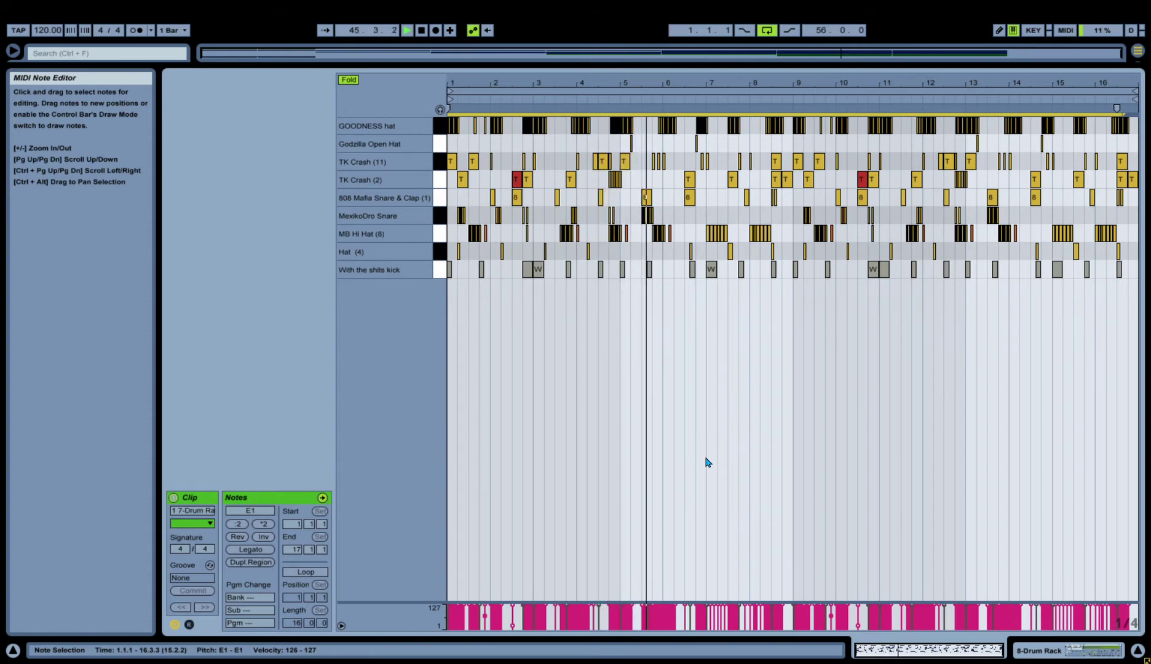
Select all MB Hi Hat (8) notes, turn on note preview, and shrink the note editor to reveal the arrangement.
left_click(440, 235)
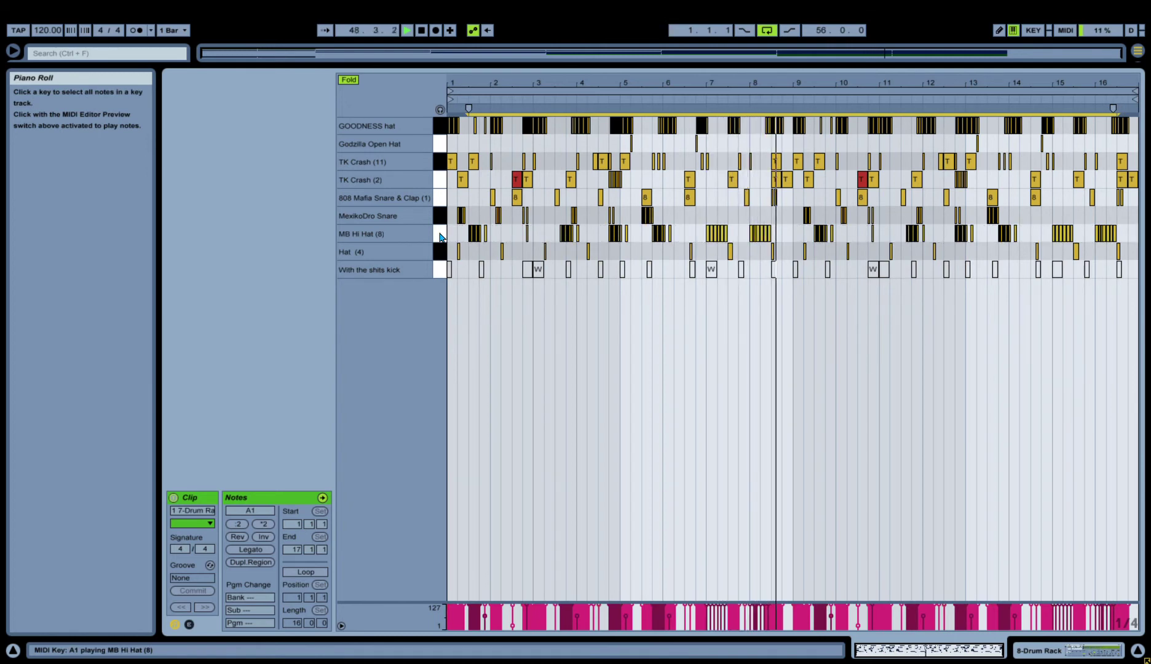
left_click(440, 110)
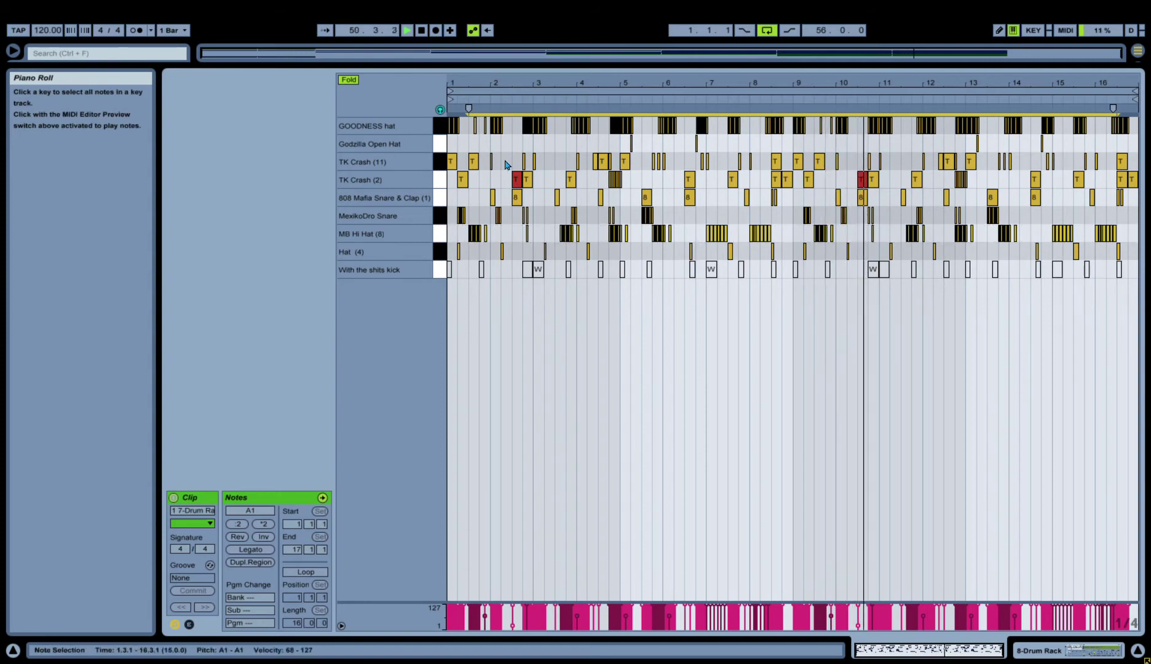
left_click_drag(656, 74, 645, 515)
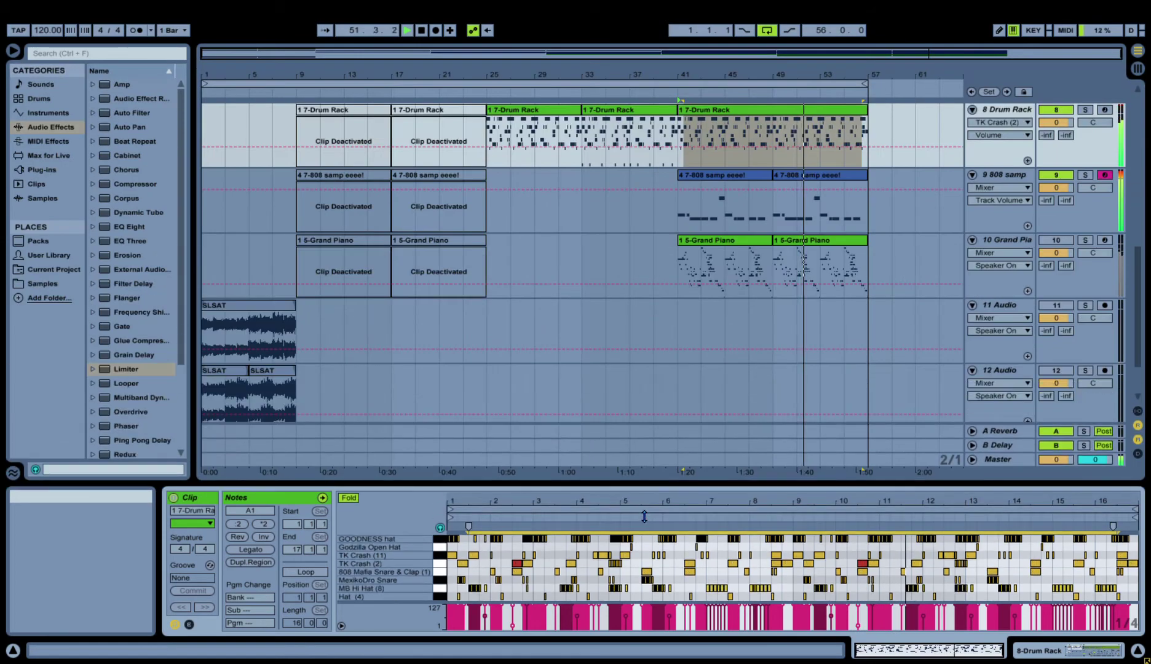
Show the Drum Rack track's devices, stop playback, and audition the hat pads before selecting MB Hi Hat (8).
left_click(988, 161)
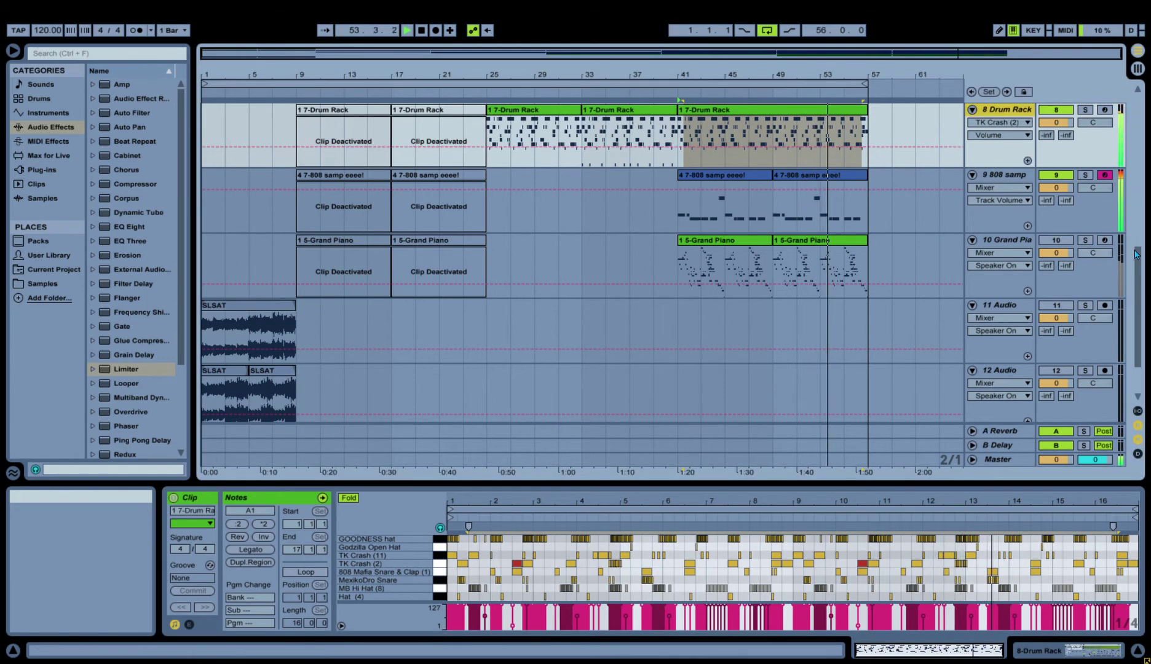
scroll(1130, 212, "up", 3)
left_click(1006, 252)
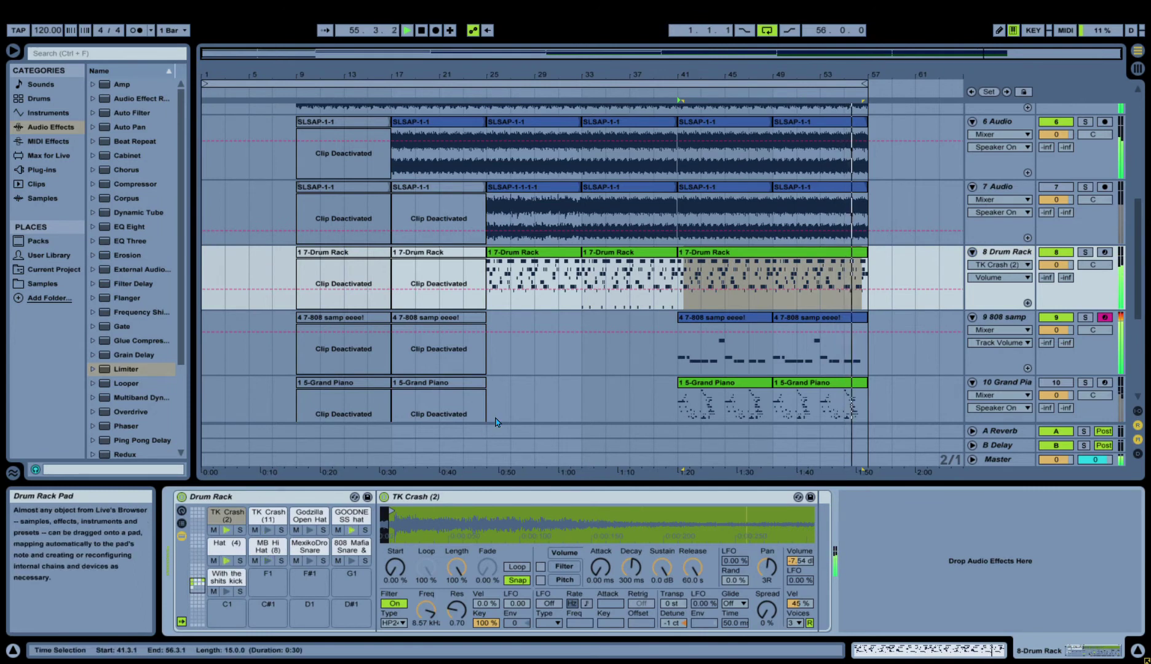
key("space")
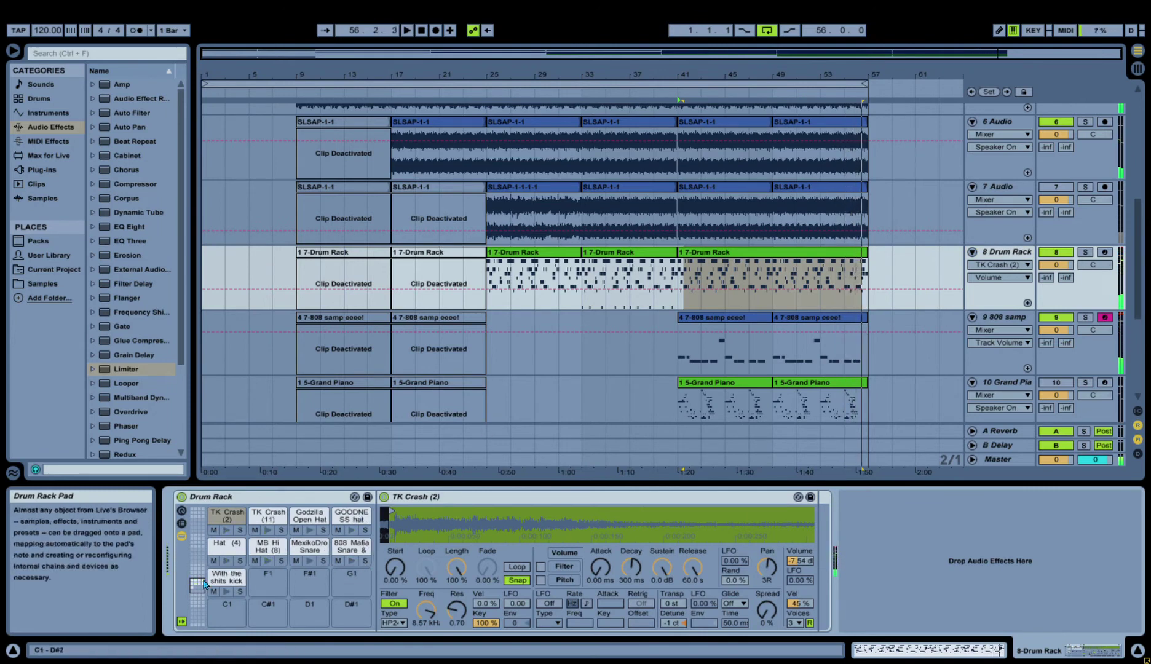
left_click(351, 531)
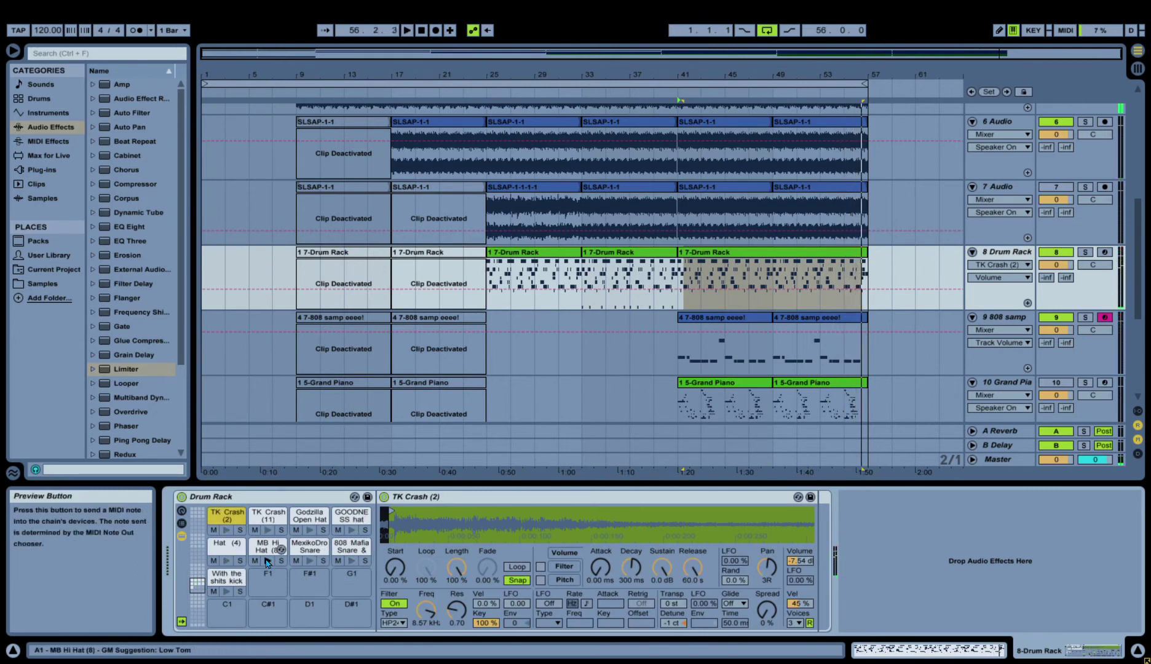
left_click(228, 562)
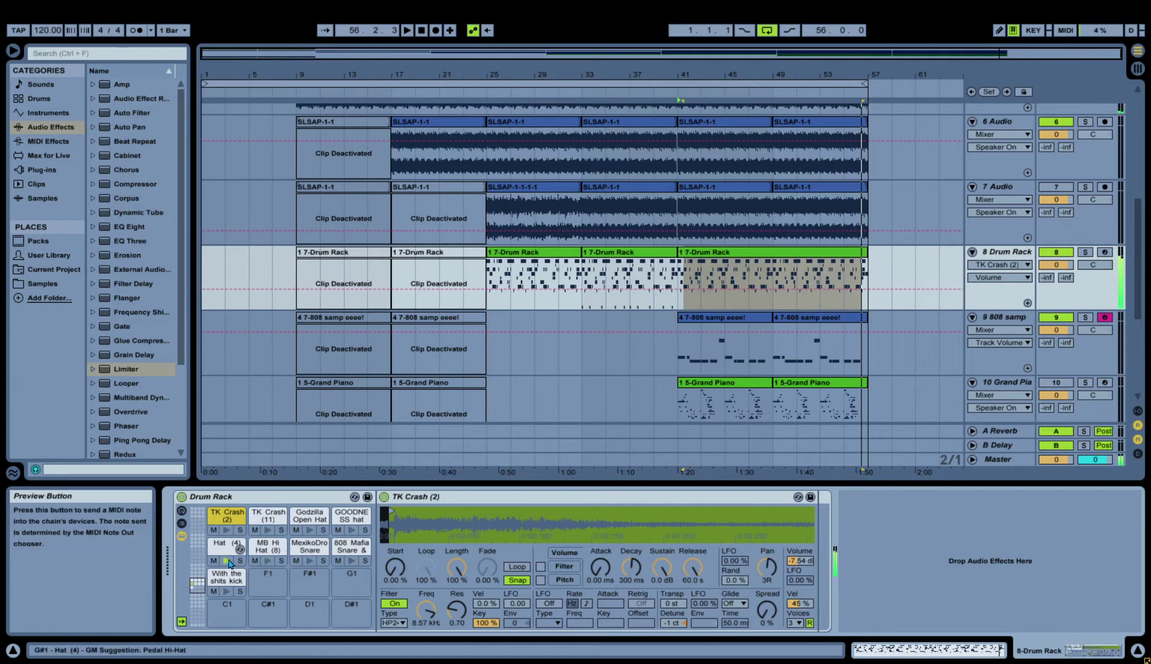
left_click(267, 550)
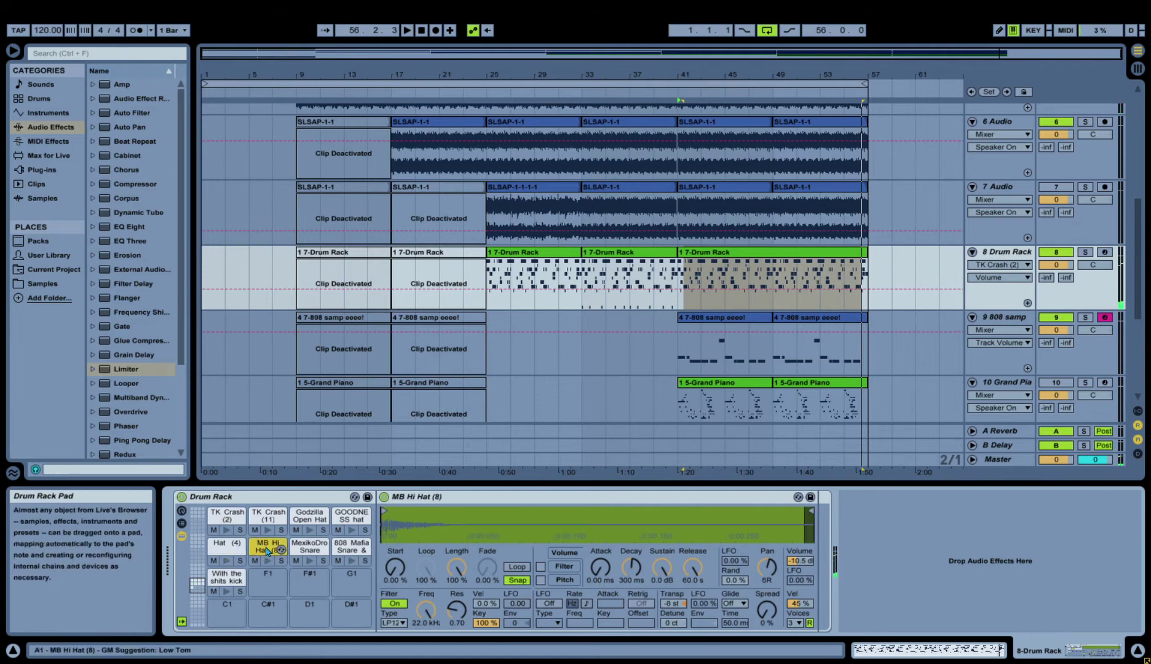
Solo MB Hi Hat (8) during playback and set its volume to -4.16 dB, pan to 14R and spread to 1 %.
key("space")
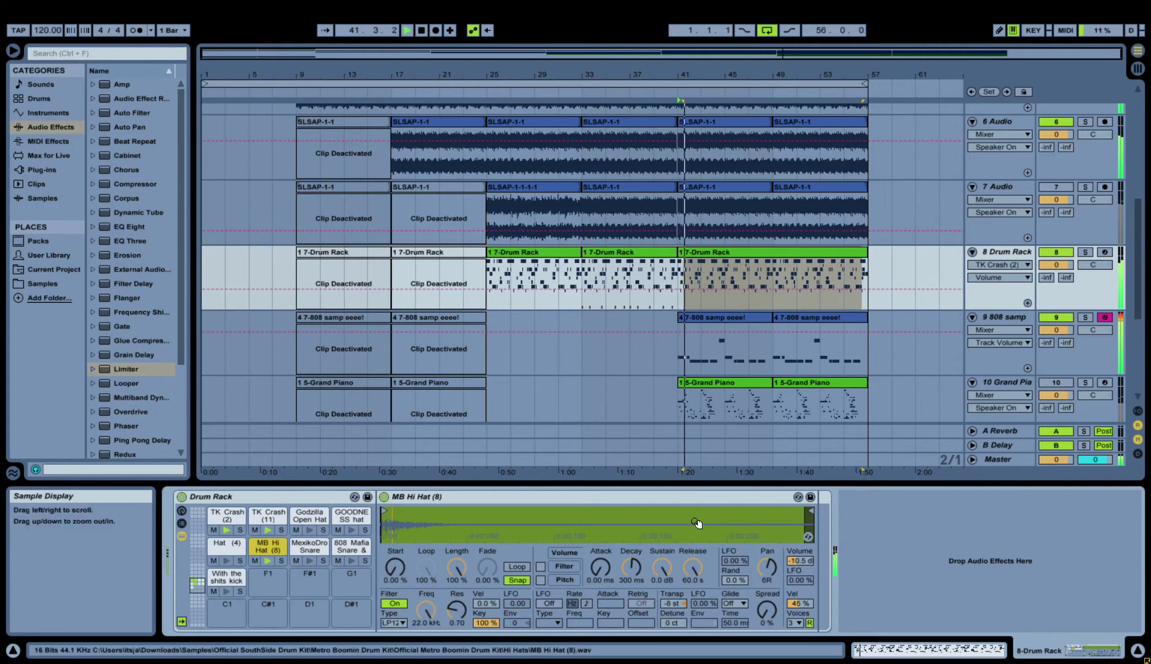
left_click(281, 561)
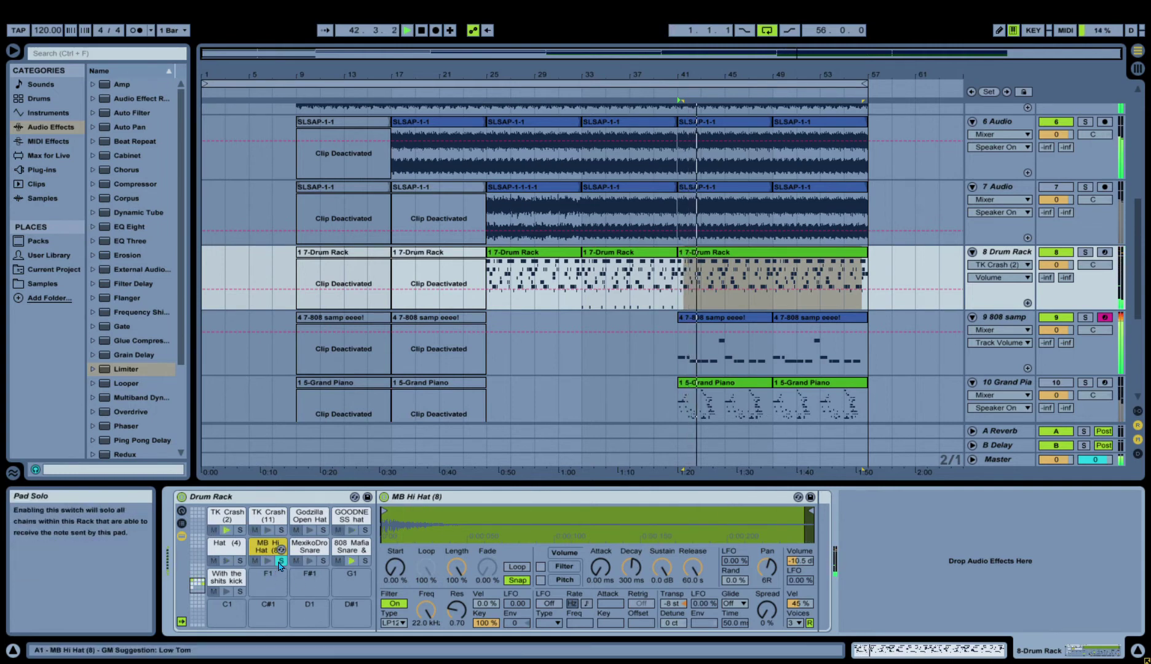
left_click_drag(800, 561, 800, 501)
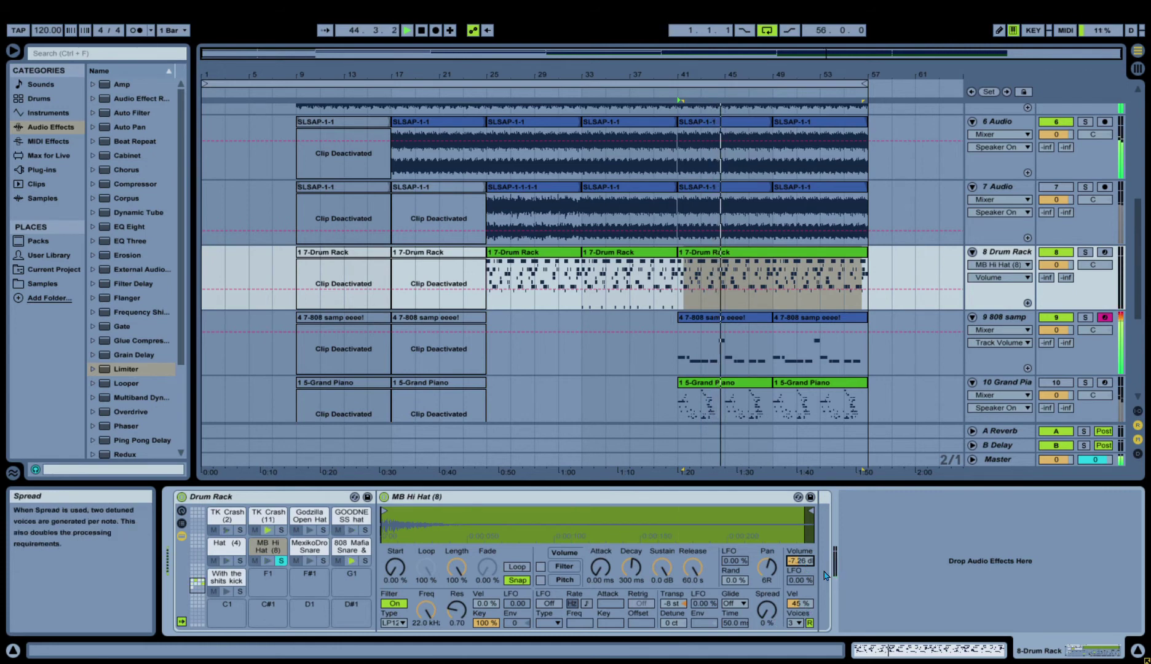
left_click_drag(799, 561, 799, 516)
left_click_drag(770, 573, 769, 567)
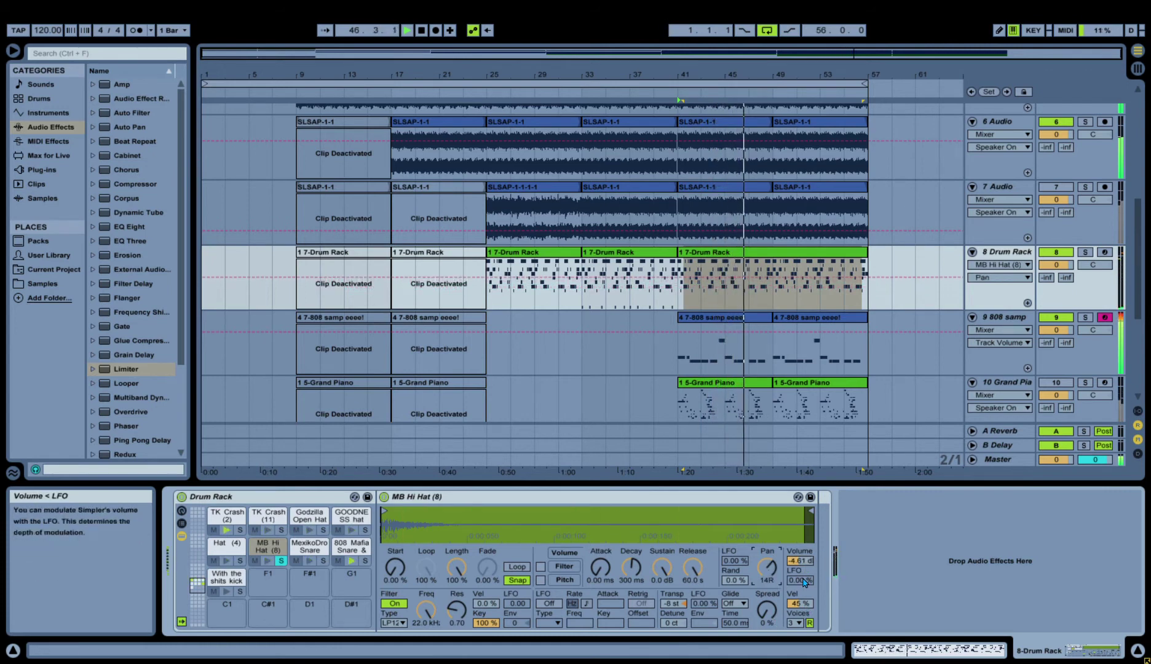
left_click_drag(799, 560, 799, 558)
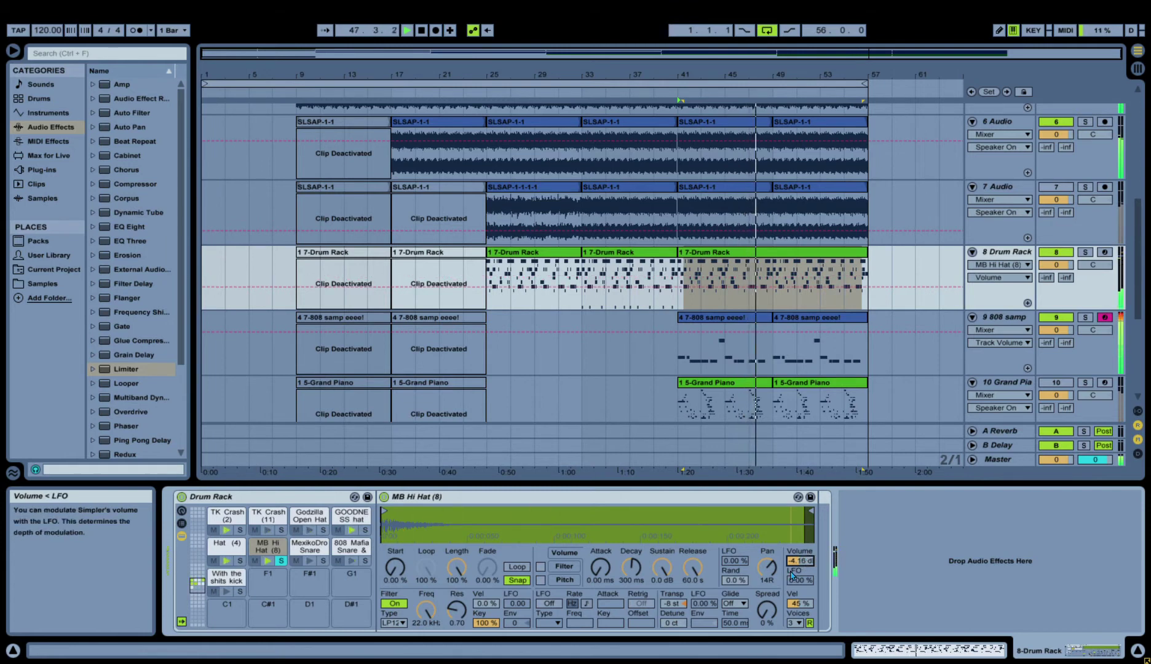
left_click_drag(765, 609, 765, 605)
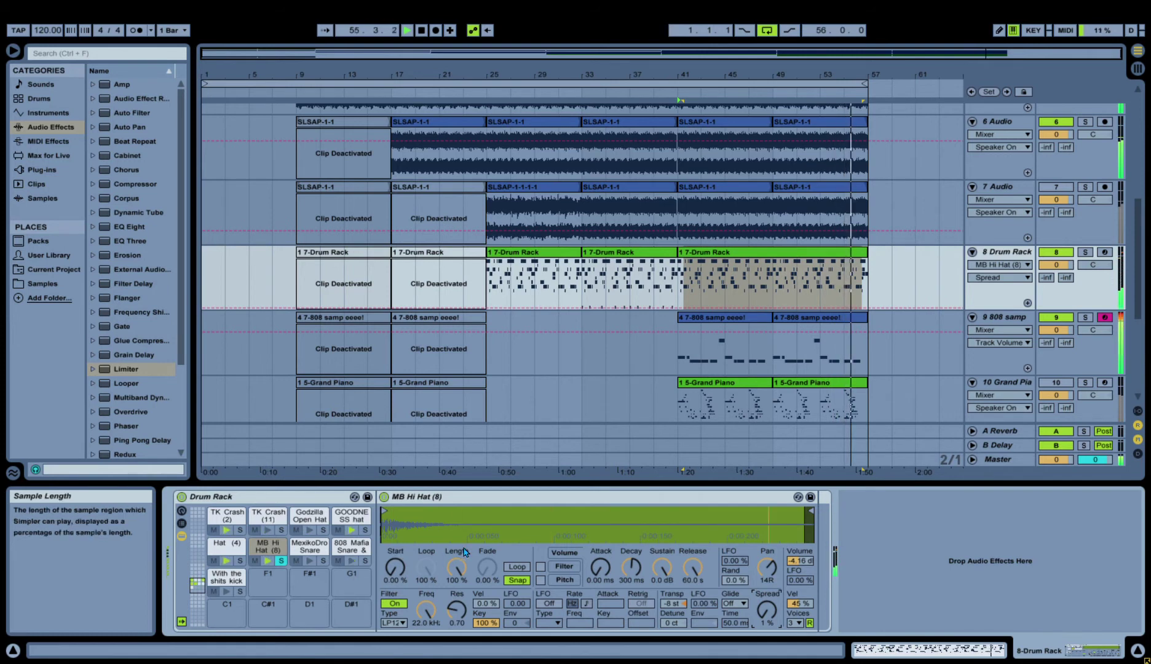
Play the Drum Rack clip from bar 41, switch the pad solo to MexikoDro Snare, and release it.
left_click(746, 260)
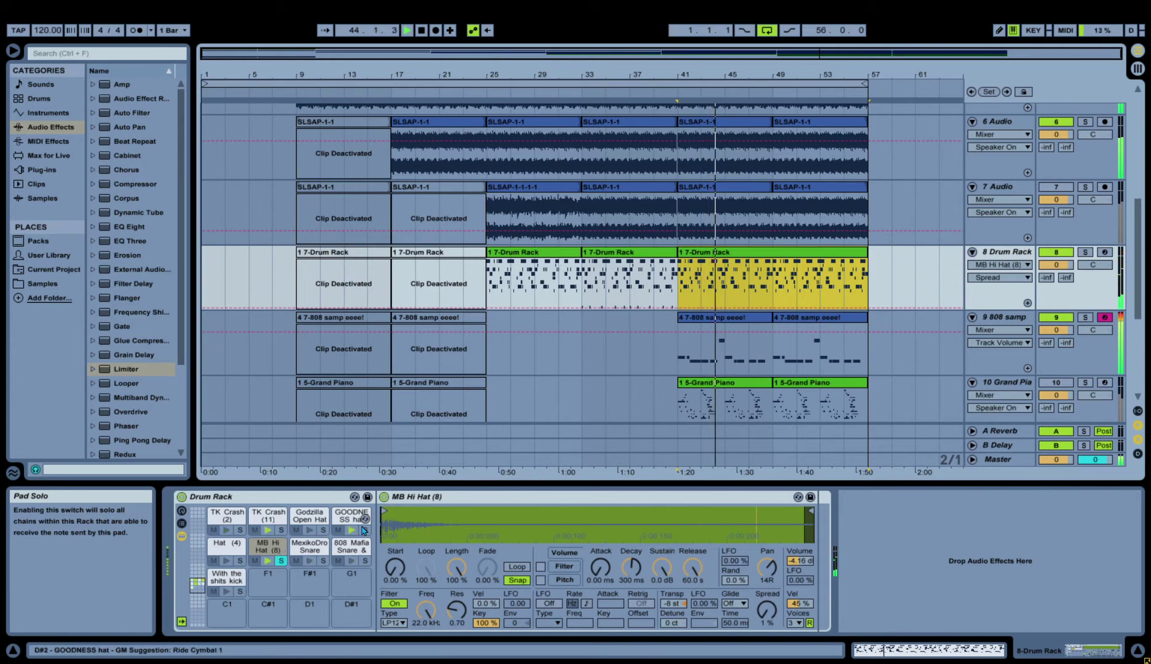
left_click(325, 560)
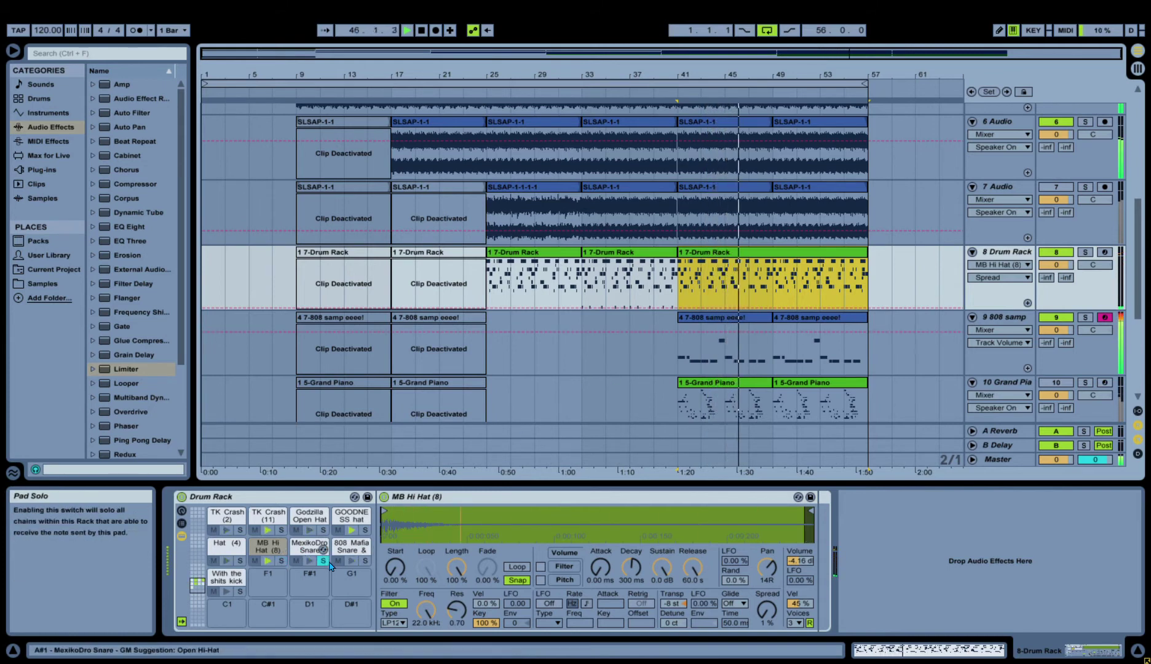
left_click(325, 561)
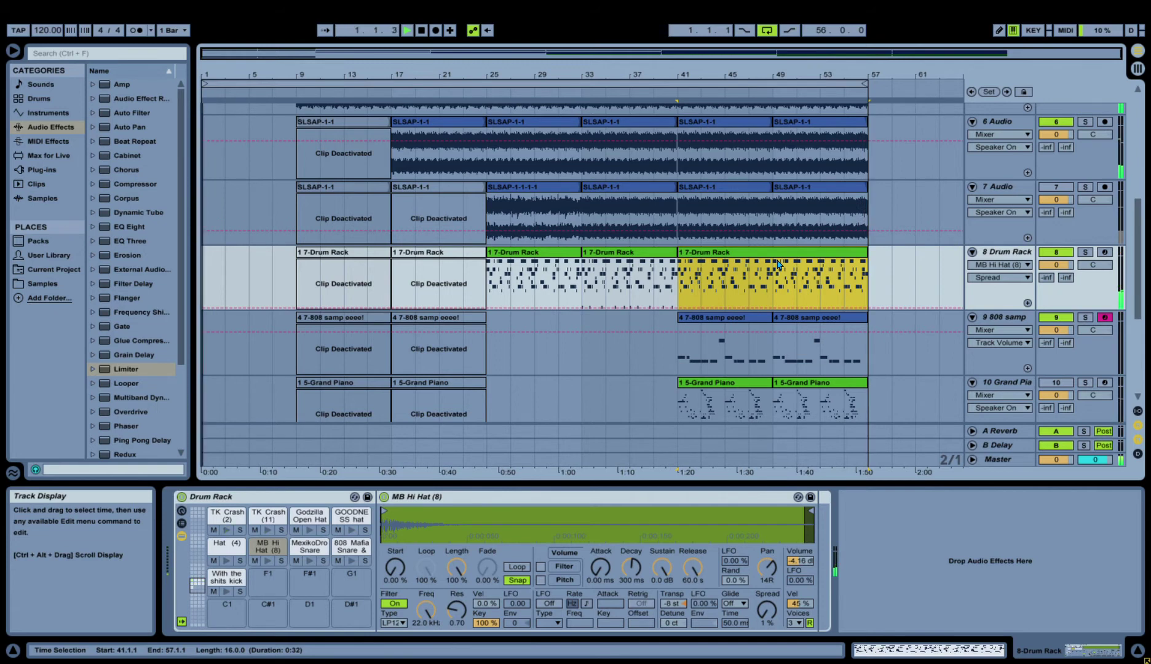
Play the arrangement up to bar 57 with the device view hidden, check the track levels, and save the set.
left_click(408, 32)
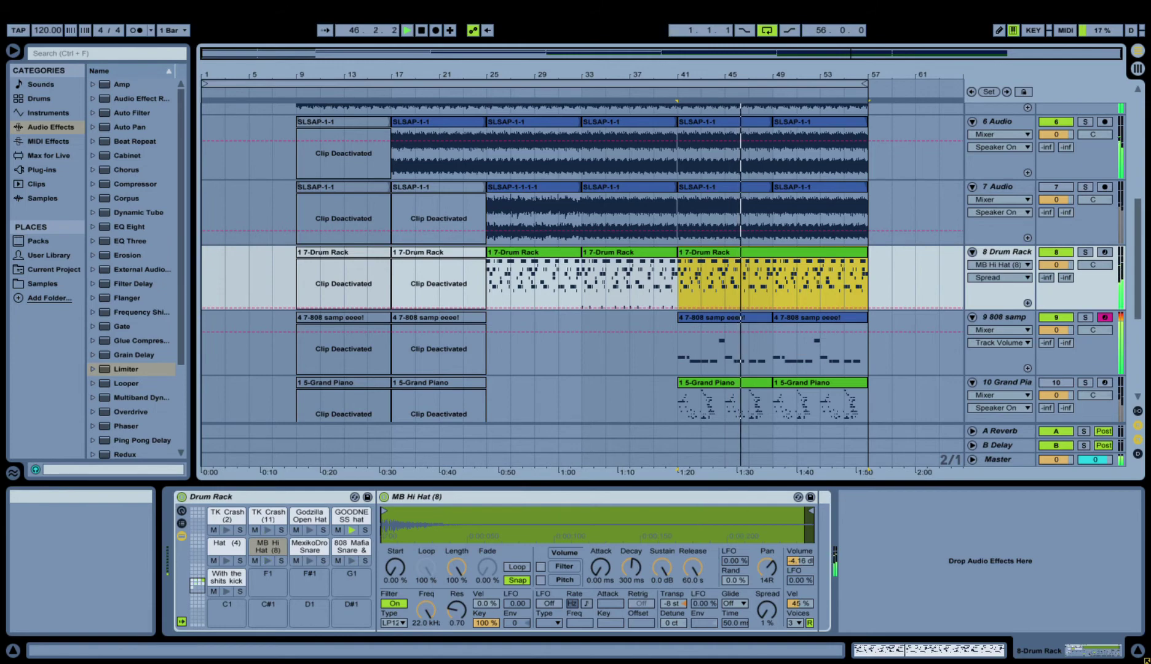
left_click(1067, 489)
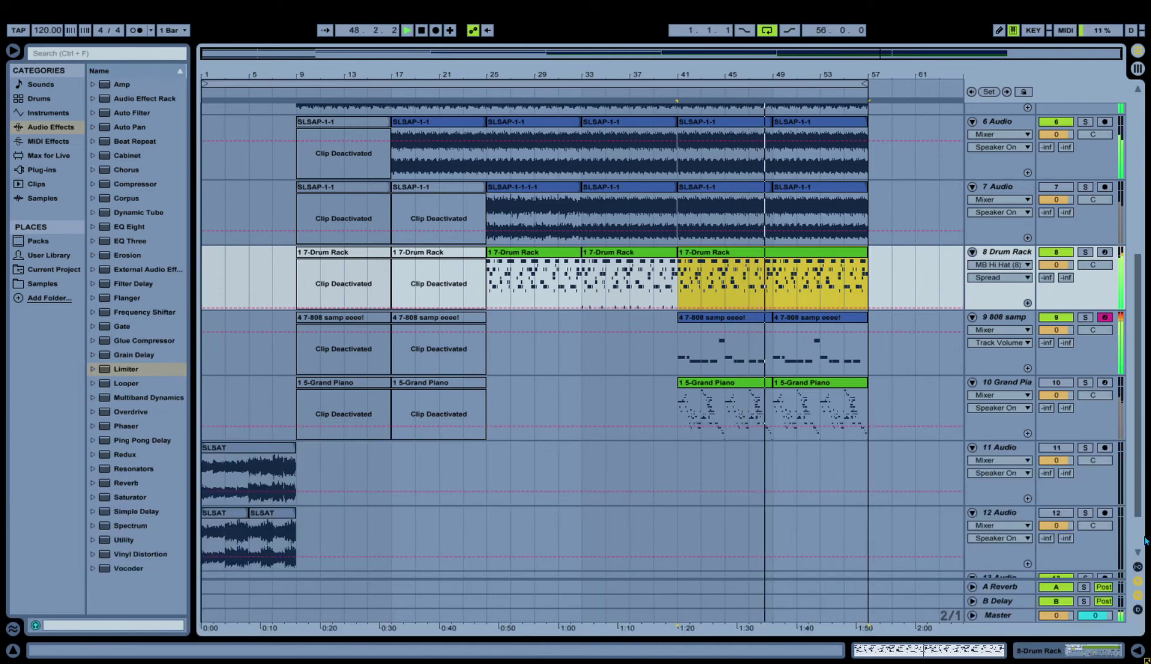
mouse_move(902, 55)
left_mouse_down()
mouse_move(903, 153)
mouse_move(911, 52)
left_mouse_up()
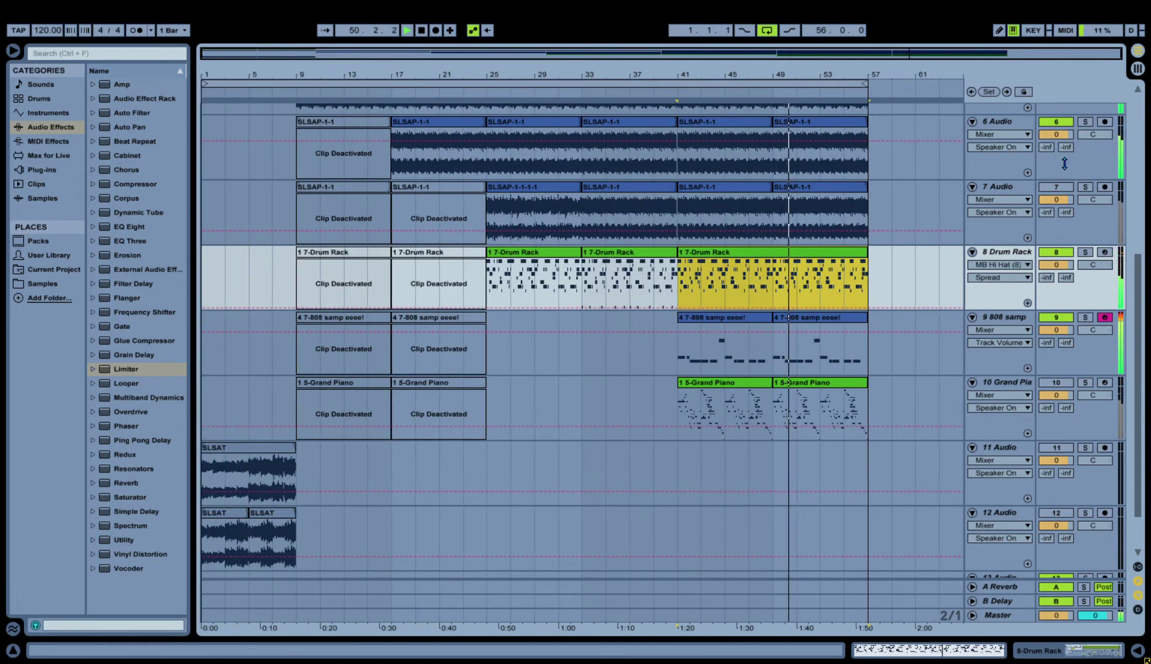
left_click_drag(1138, 301, 1141, 165)
scroll(1142, 167, "up", 2)
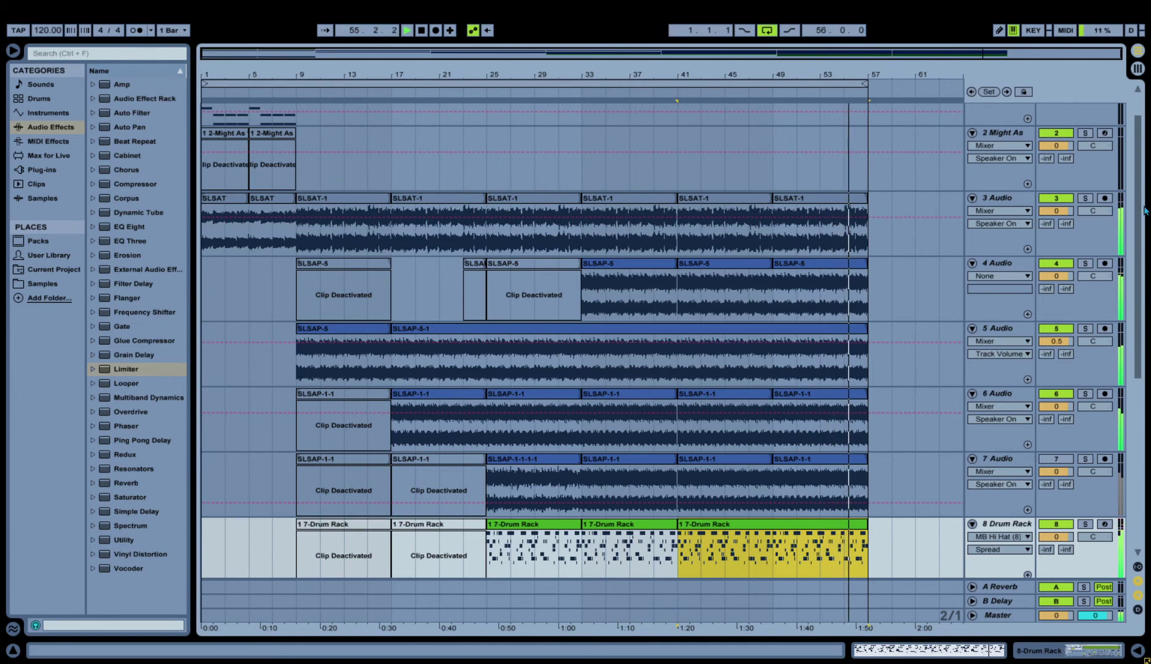
scroll(1136, 213, "down", 2)
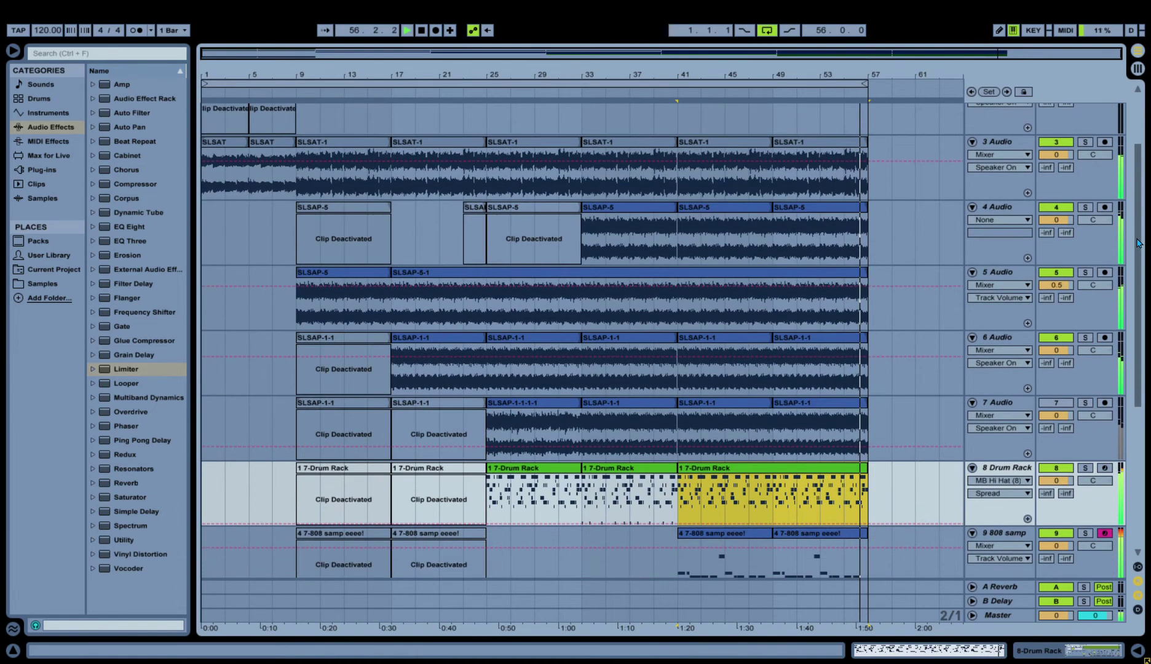
key("ctrl+s")
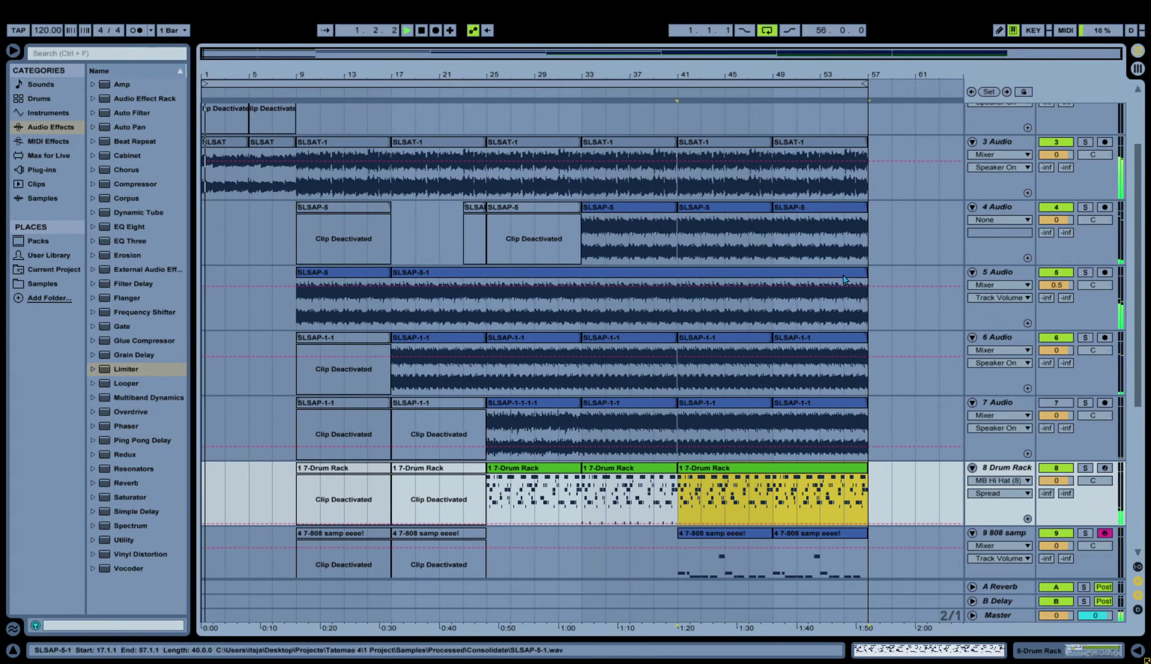
Show the Master track's devices, turn off its Limiter, and hide the device view to see the tracks' levels.
left_click(996, 615)
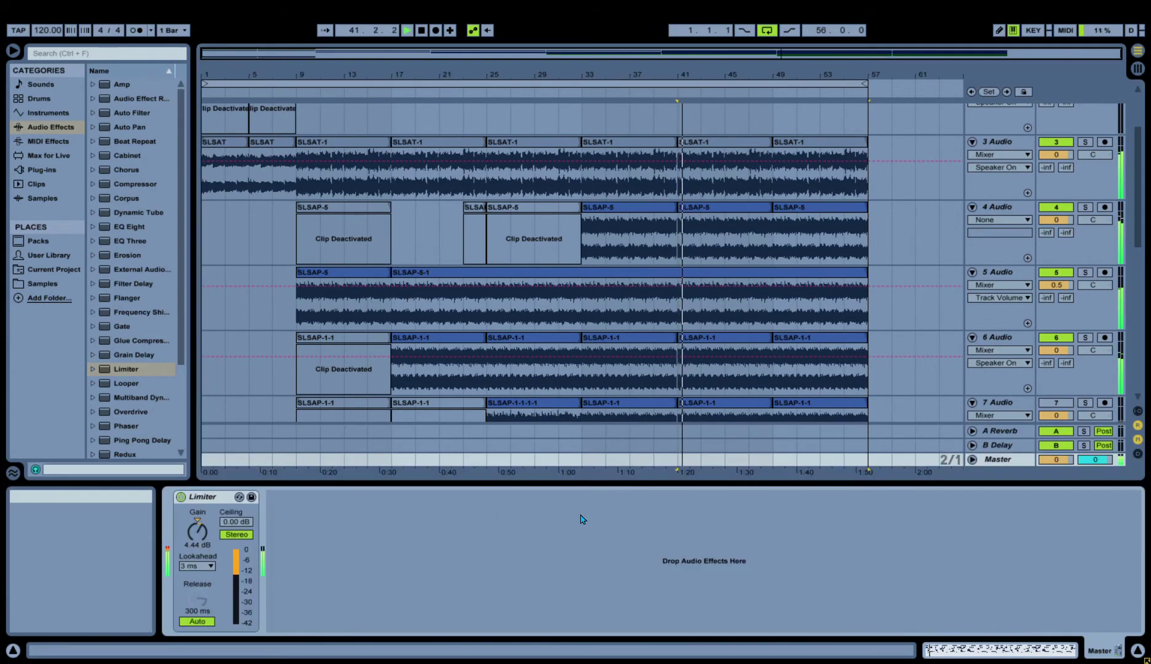
left_click(181, 497)
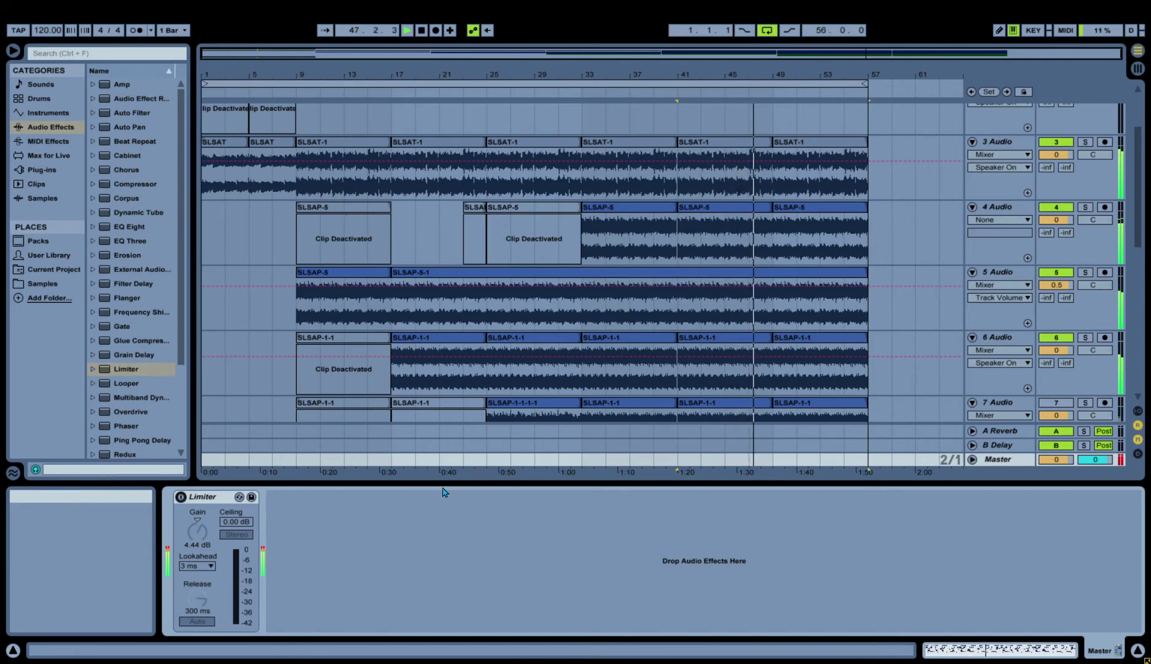
left_click_drag(445, 492, 444, 639)
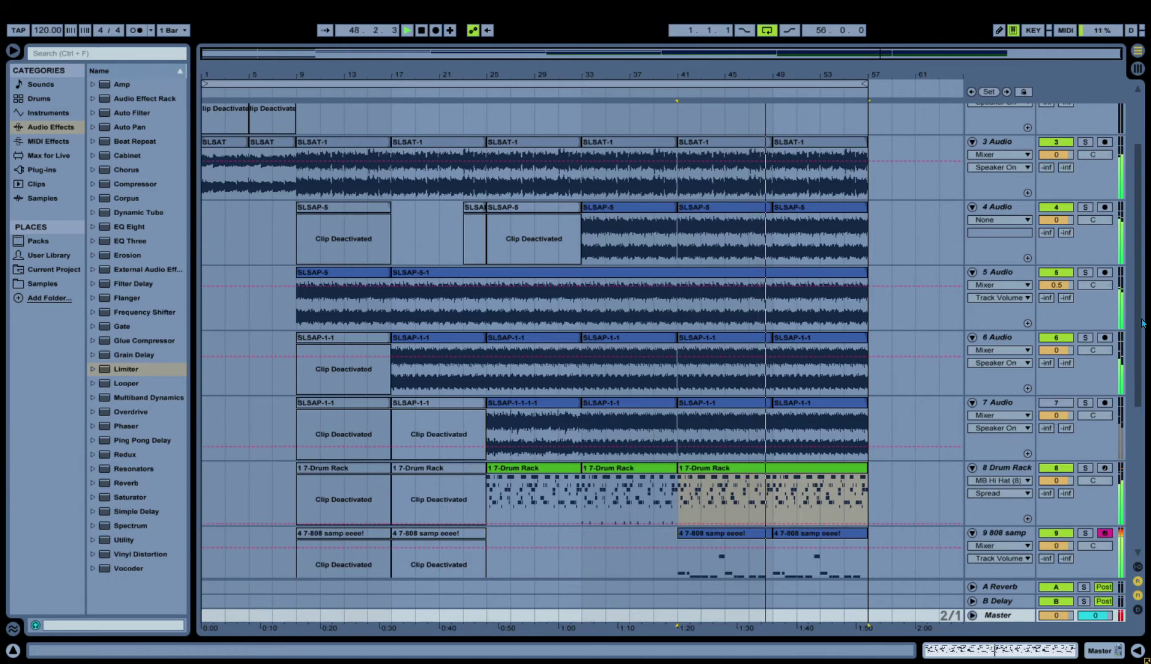
scroll(1117, 445, "down", 3)
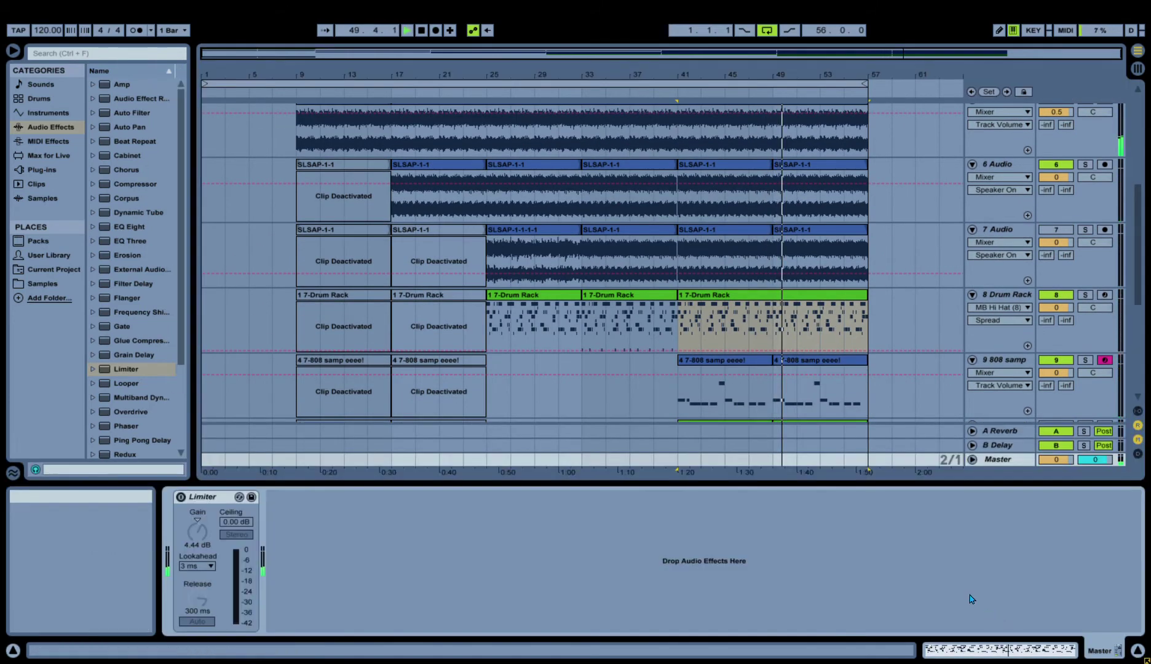
Add an Auto Filter to the Master track and try a band-pass at 200 Hz with Q 0.66 and envelope 17.9.
double_click(147, 116)
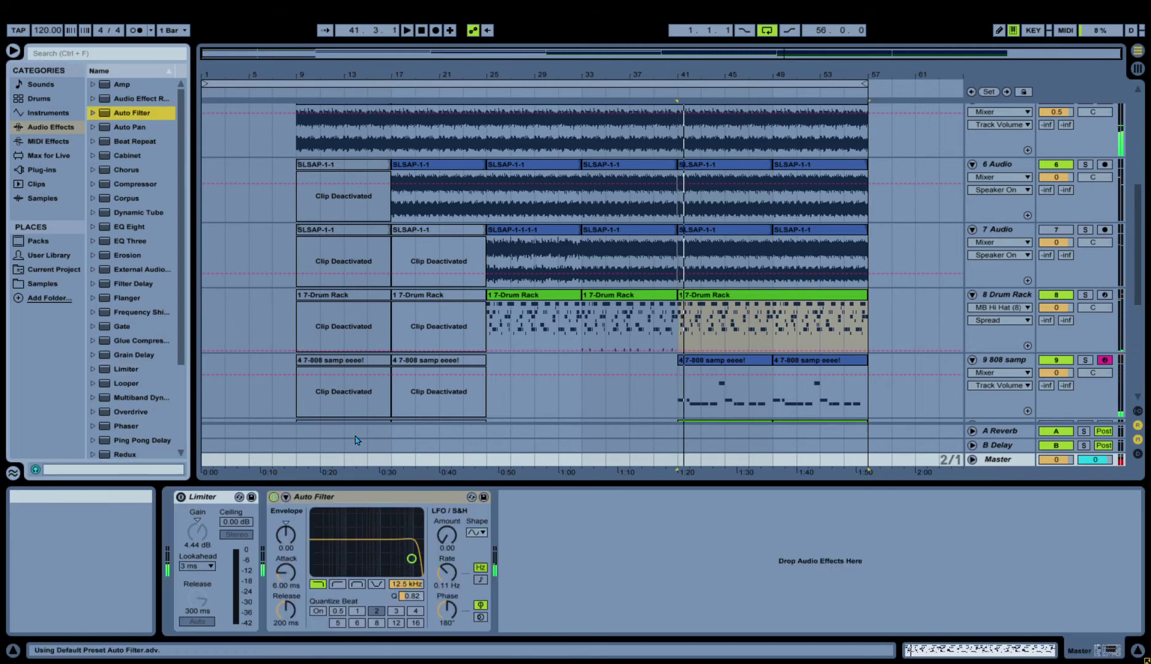
key("space")
left_click_drag(411, 558, 365, 547)
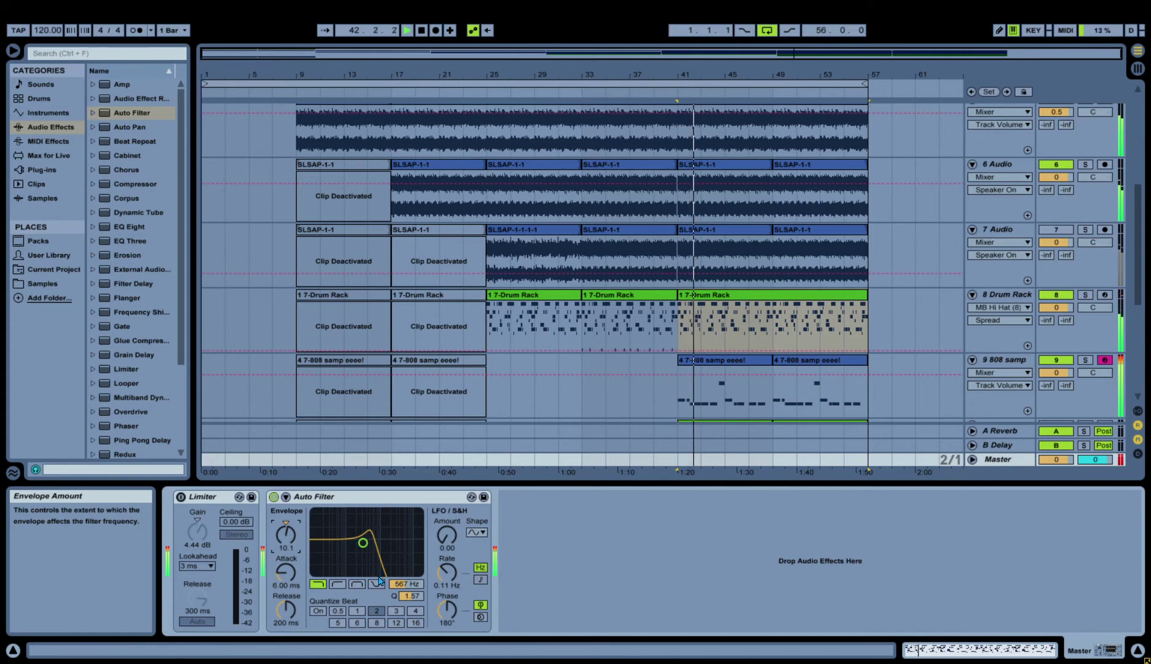
left_click(357, 584)
left_click_drag(363, 543, 343, 560)
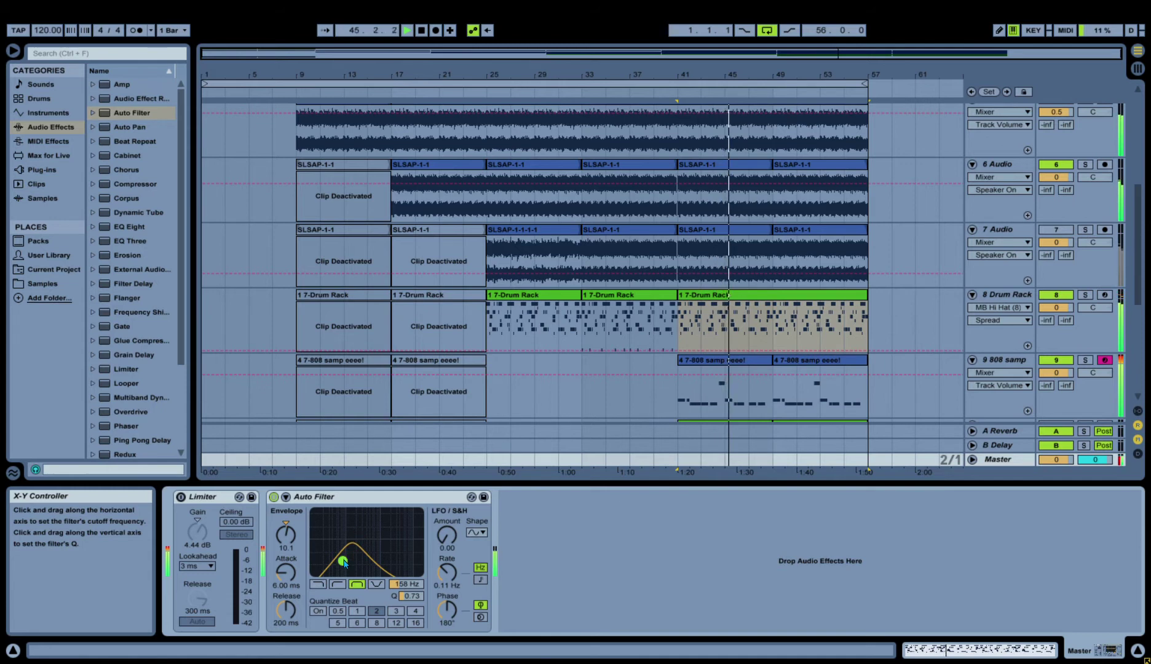
left_click_drag(343, 562, 346, 562)
left_click_drag(285, 535, 286, 524)
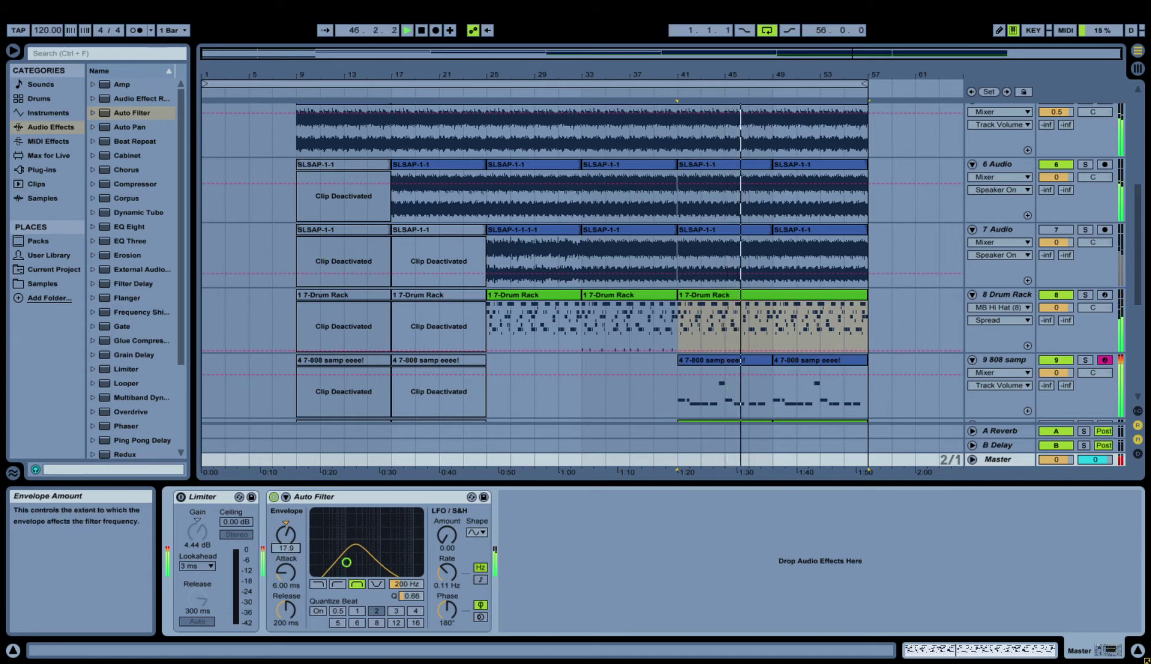
Try the Auto Filter as a high-pass at 67 Hz with Q 0.94 and LFO amount 0.52, varying the envelope amount during playback.
left_click(337, 584)
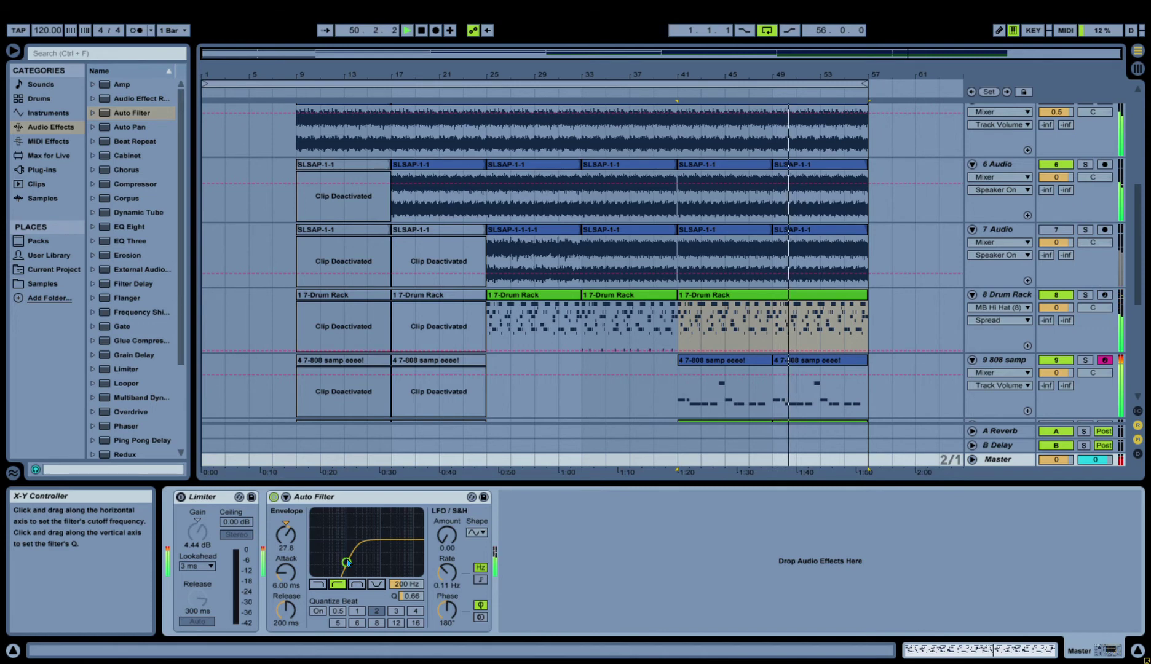
mouse_move(347, 561)
left_mouse_down()
mouse_move(339, 551)
mouse_move(331, 561)
left_mouse_up()
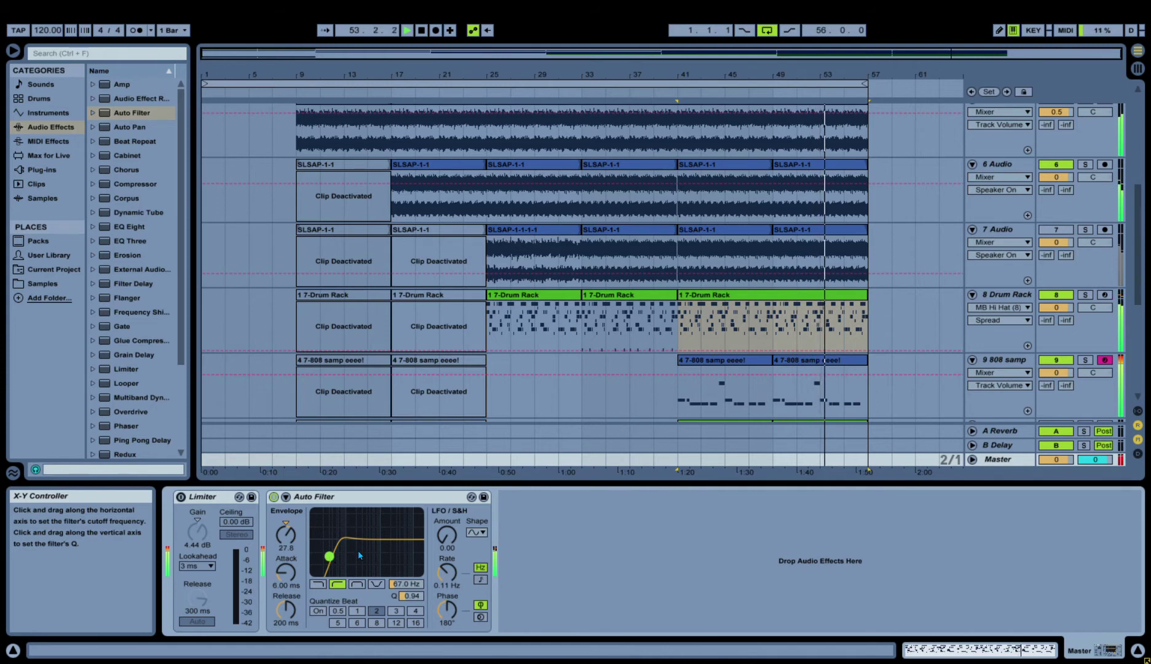
left_click_drag(447, 536, 447, 531)
left_click_drag(285, 534, 286, 557)
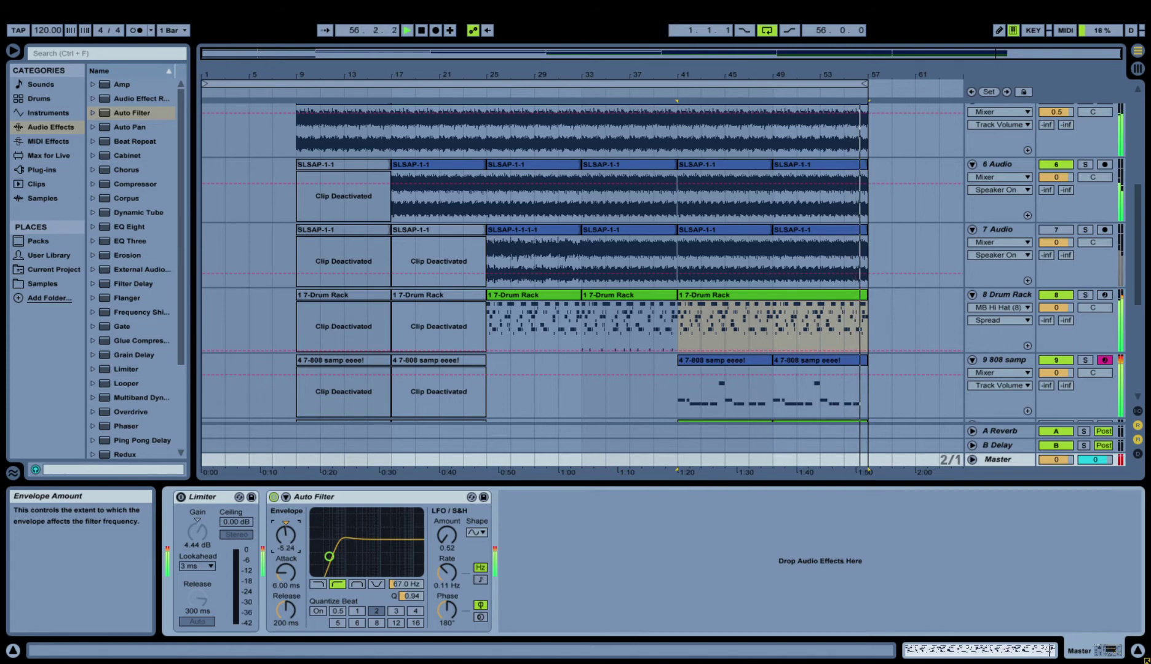
key("space")
key("space")
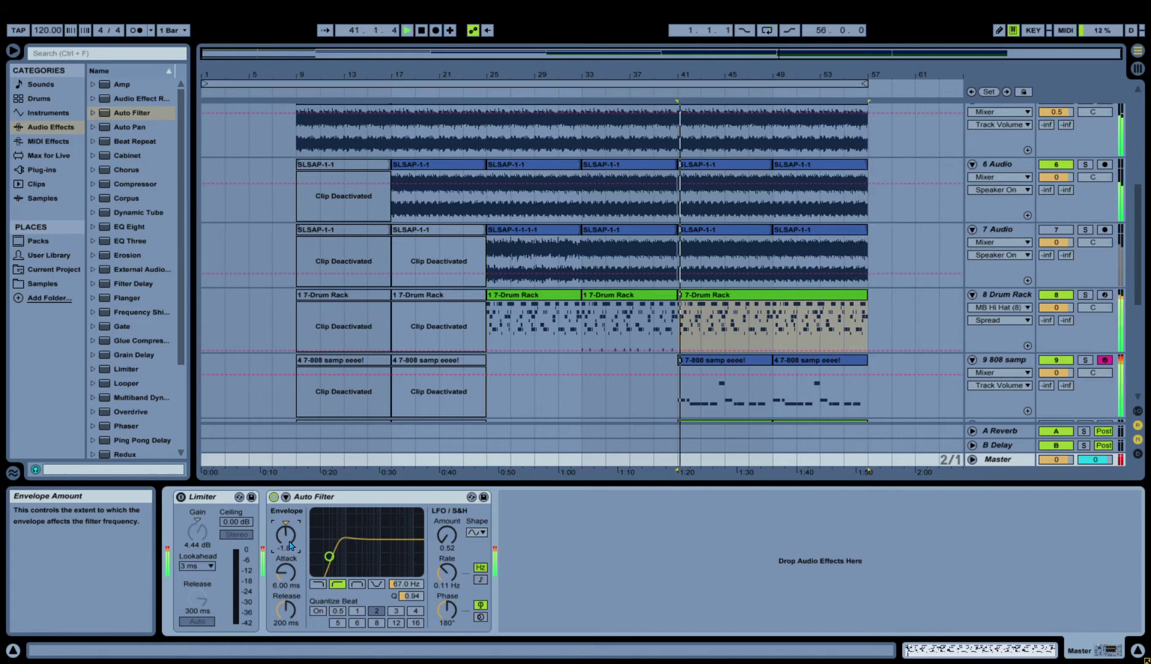
mouse_move(290, 545)
left_mouse_down()
mouse_move(290, 461)
mouse_move(289, 563)
mouse_move(290, 538)
left_mouse_up()
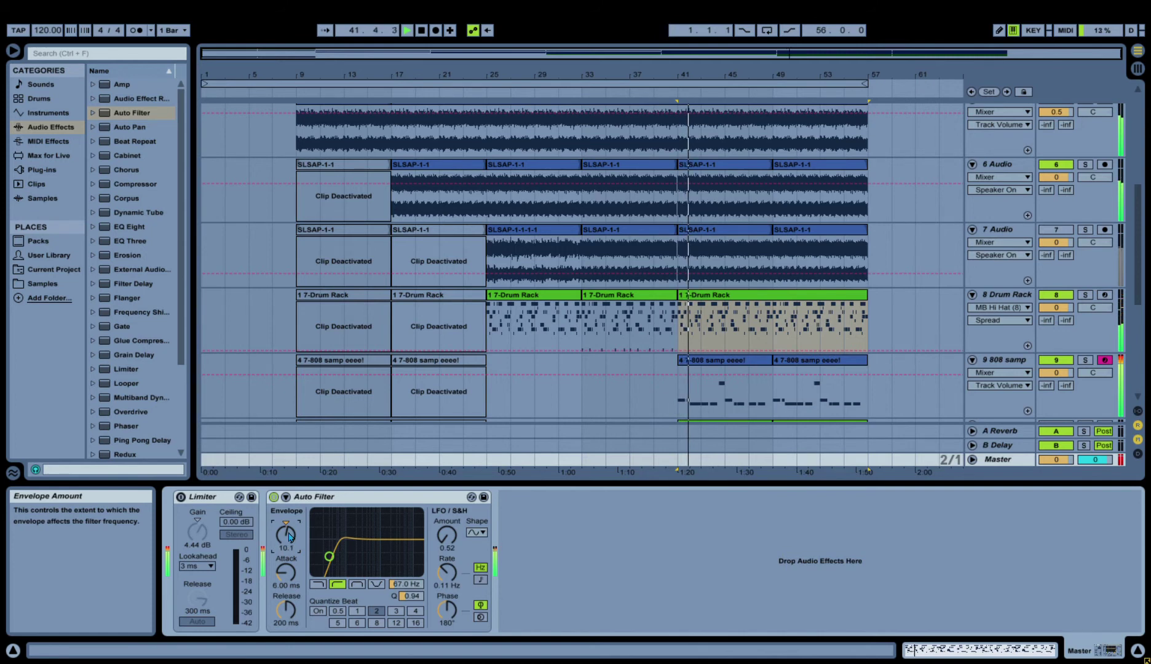
key("ctrl+l")
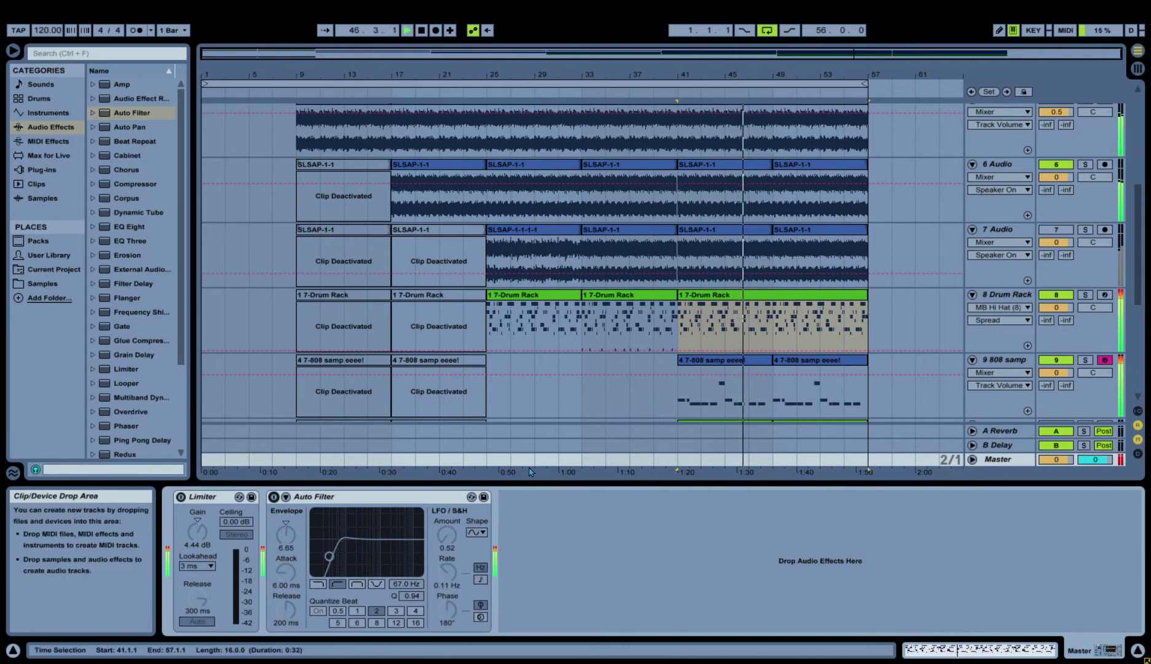
Delete the Auto Filter from the Master track and hide the device view.
left_click(447, 496)
key("Delete")
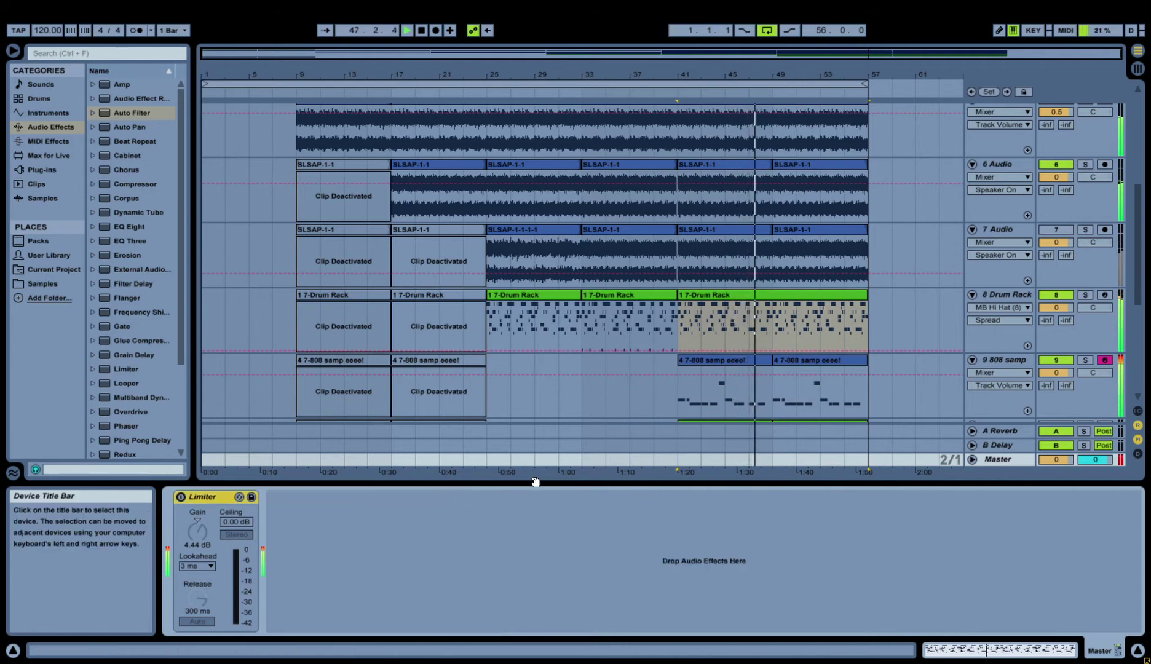
left_click_drag(1066, 466, 1065, 489)
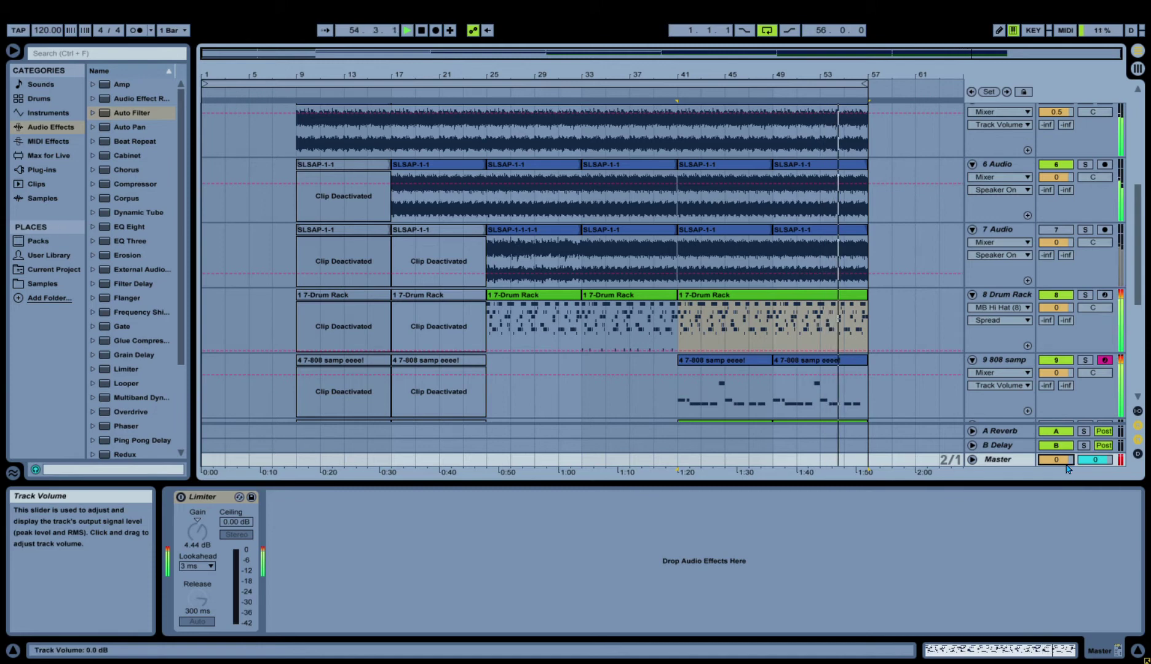
left_click_drag(1061, 490, 1060, 640)
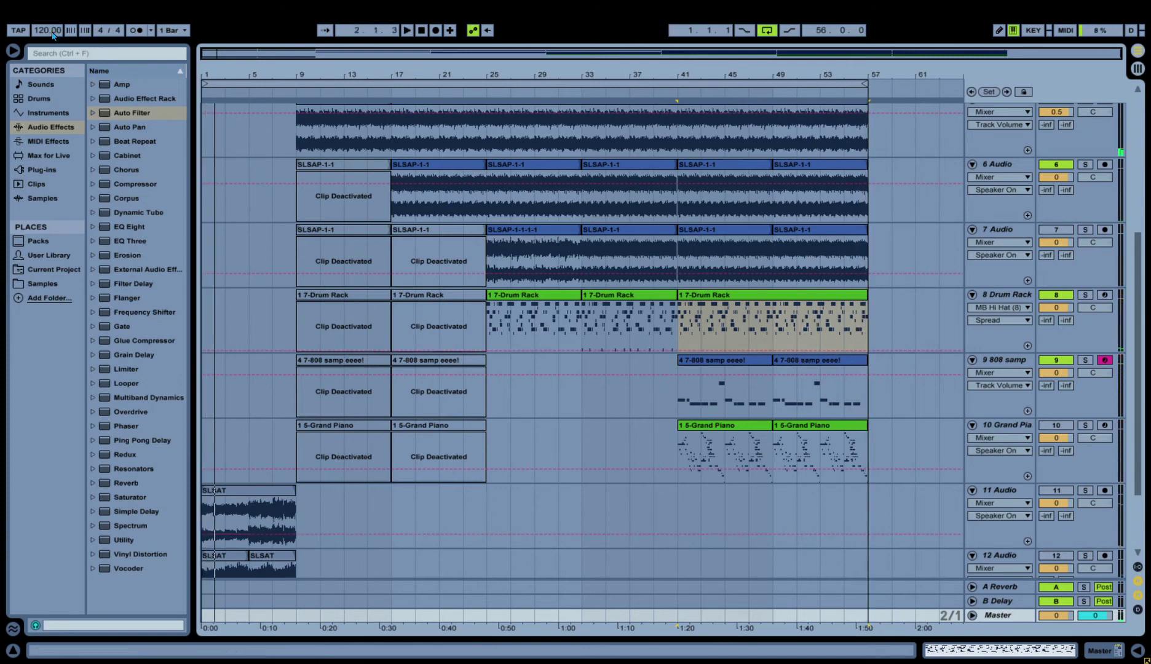
Try a tempo of 150.70 BPM and select the bar 9 SLSAP-5 clip on track 5 Audio.
left_click_drag(52, 35, 52, 24)
key("ctrl+z")
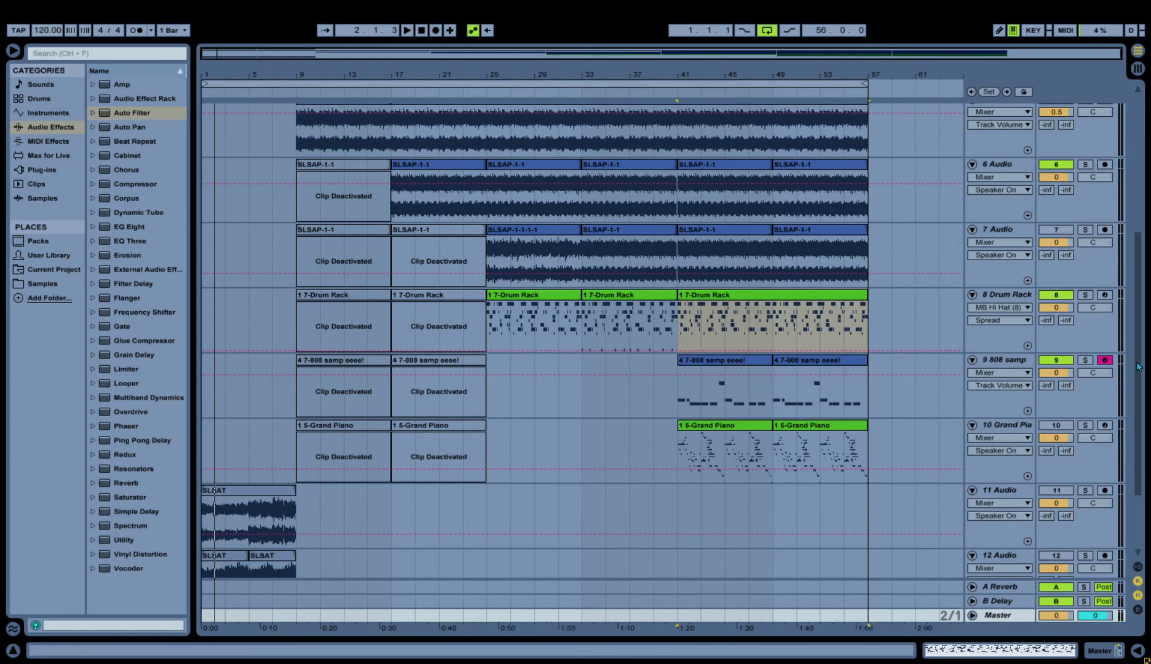
left_click_drag(1140, 364, 1142, 248)
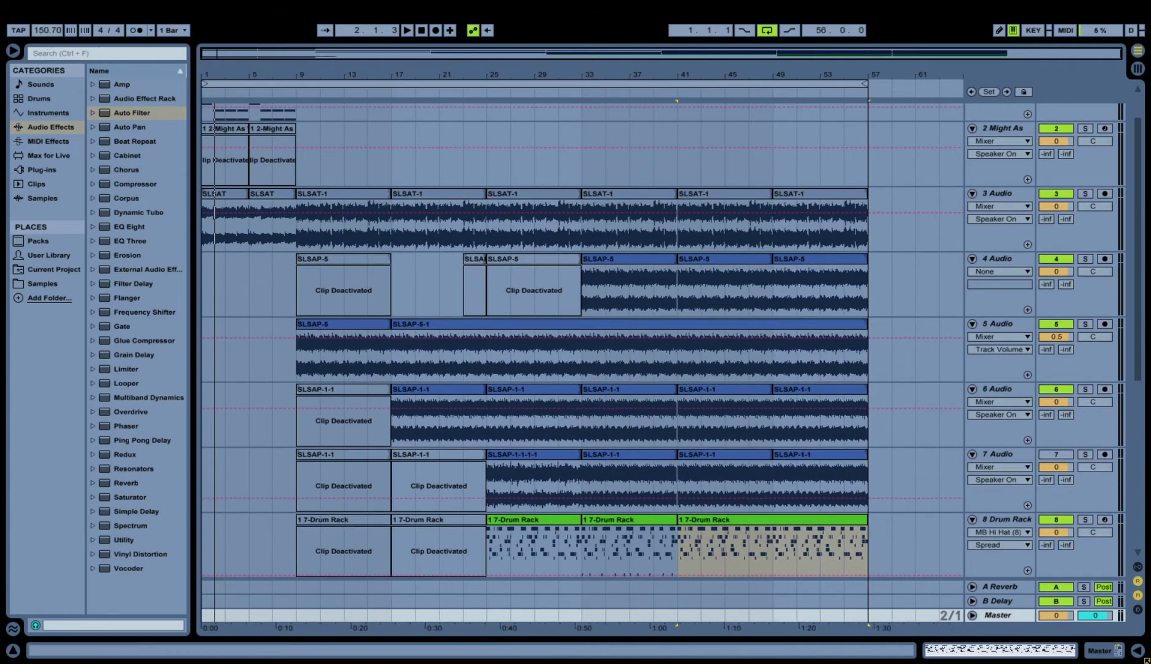
left_click(377, 335)
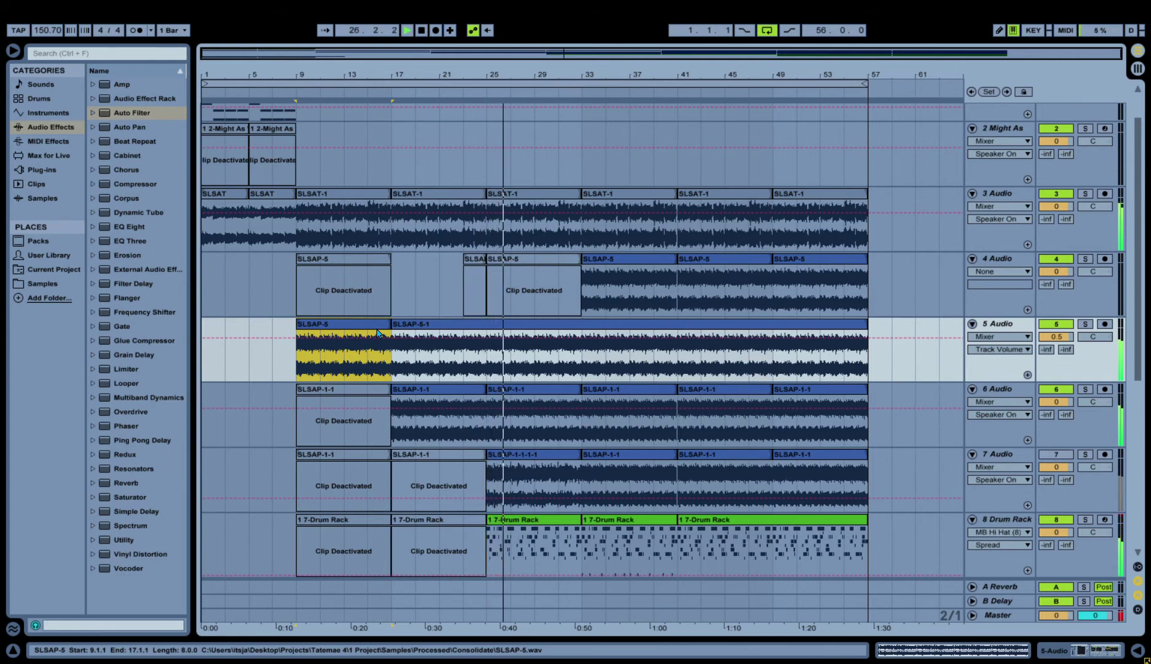
Set the tempo to 129 BPM while the arrangement plays.
left_click(54, 35)
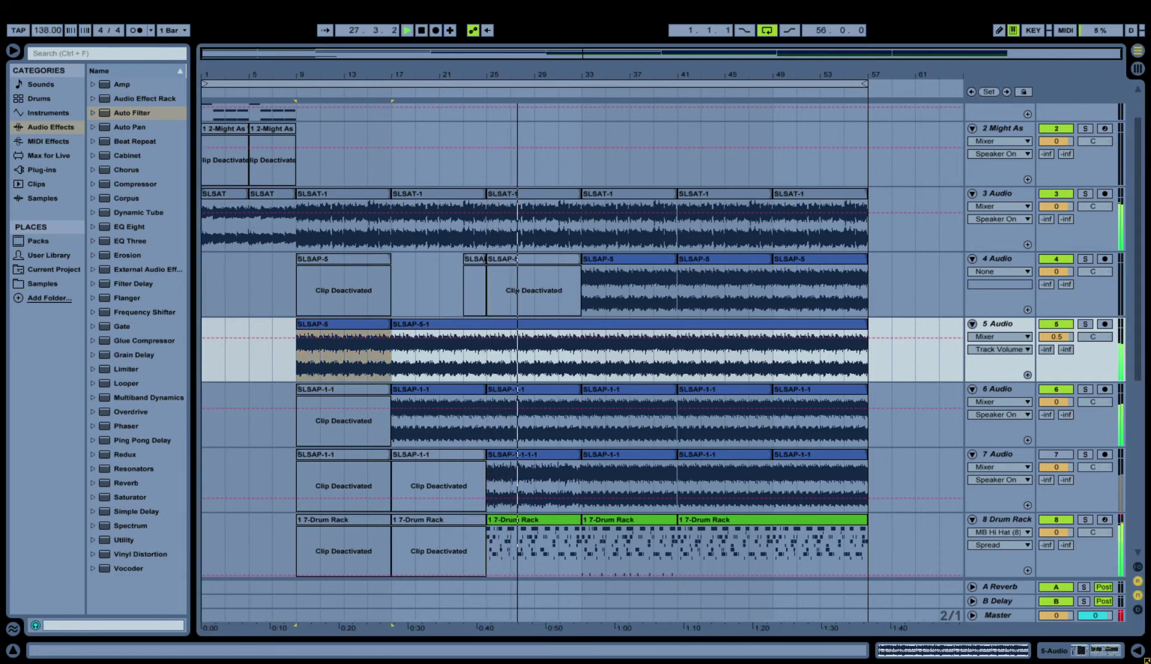
type("129")
key("Return")
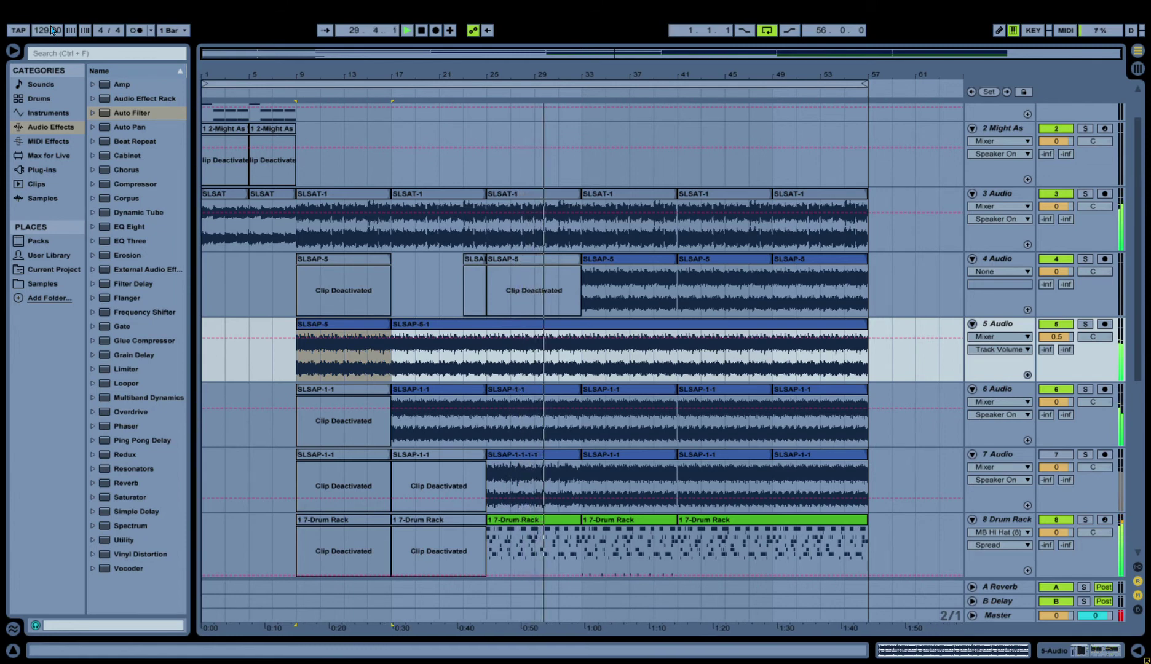
Try tempos of 139.60 and 97 BPM during playback, and return the tempo to 120 BPM.
left_click_drag(54, 30, 54, 34)
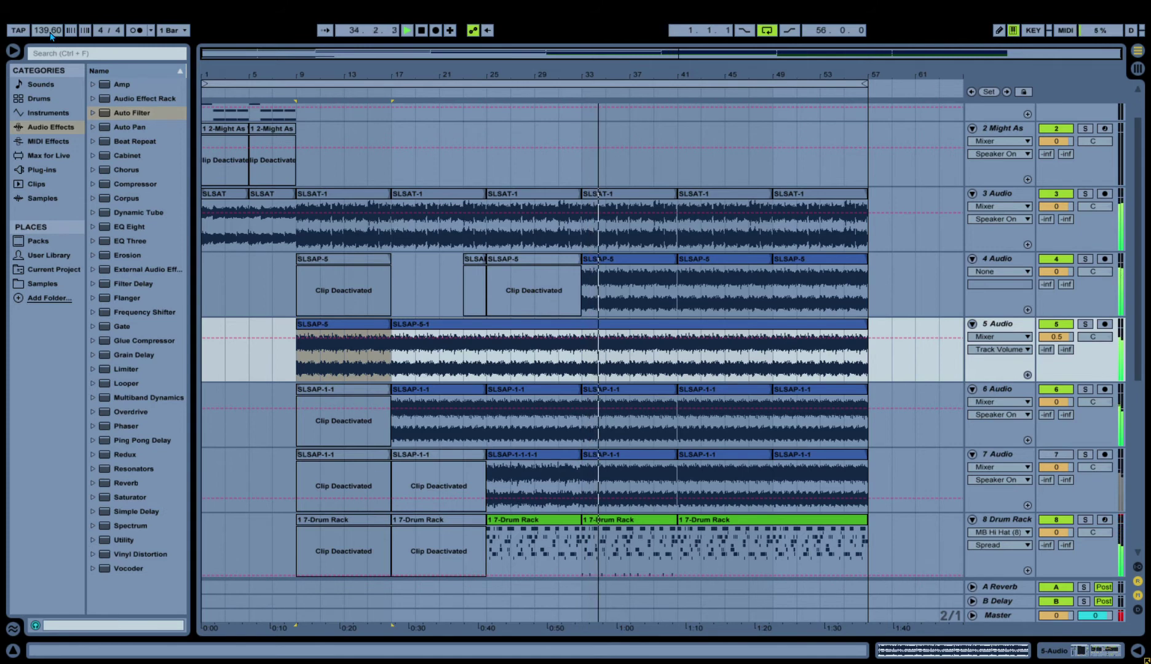
left_click_drag(50, 33, 50, 60)
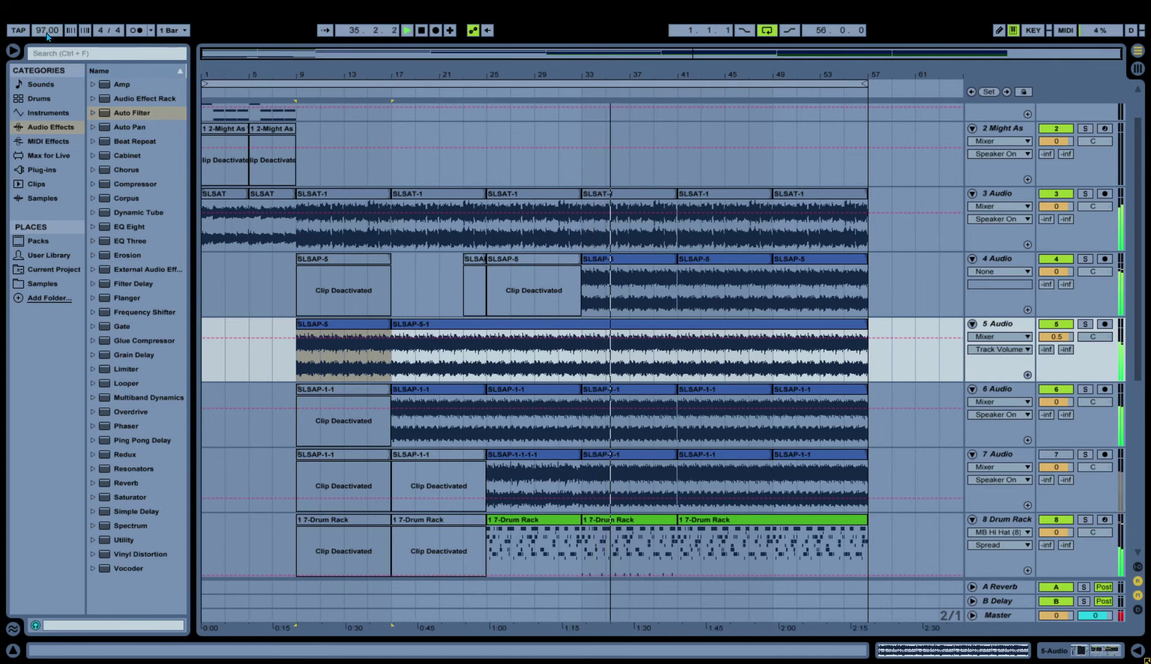
left_click(47, 32)
type("120")
key("Return")
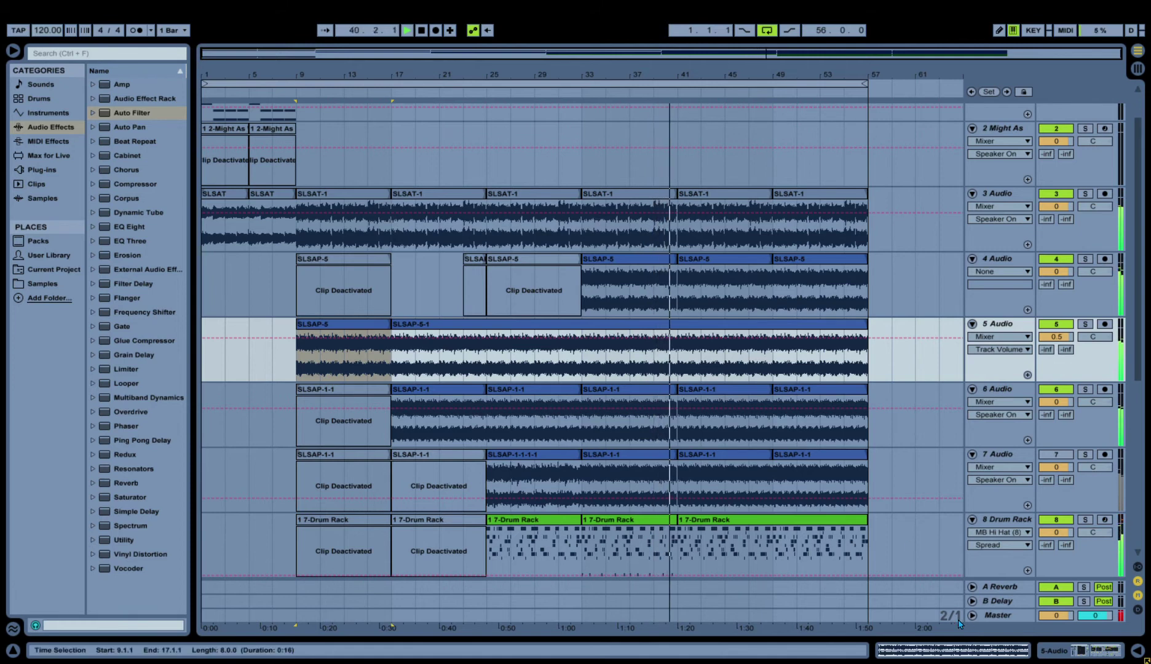
Unfold and enlarge the Master track lane, and lower the master volume to -7.5 dB during playback.
left_click_drag(997, 607, 1043, 327)
left_click(997, 386)
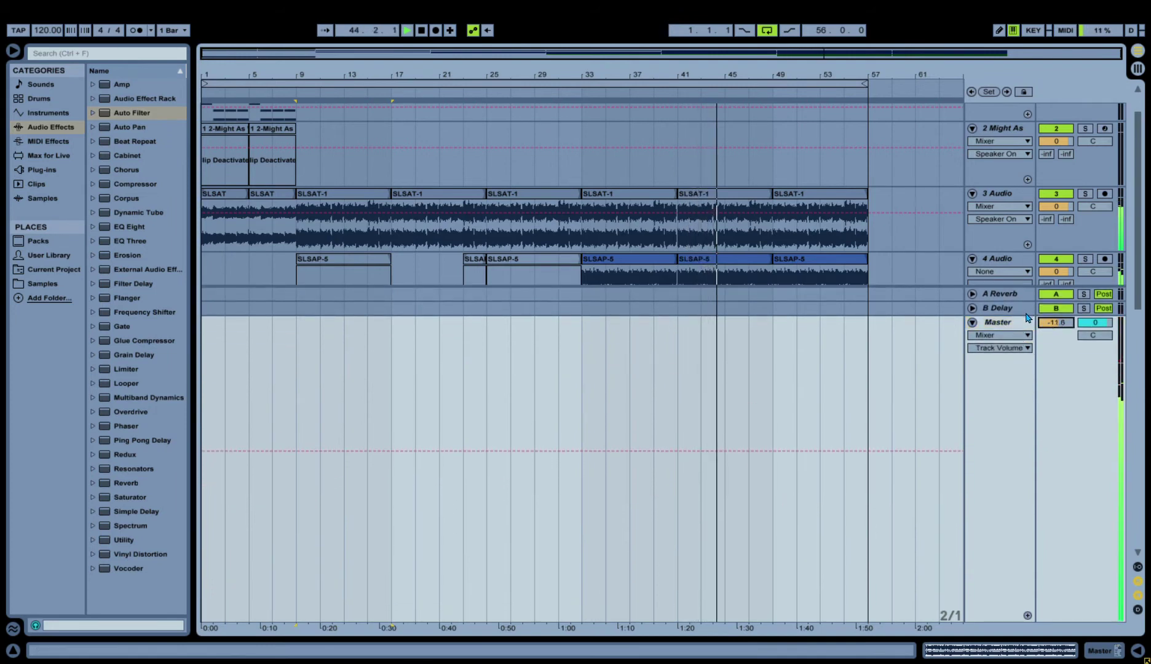
left_click_drag(1028, 322, 1014, 218)
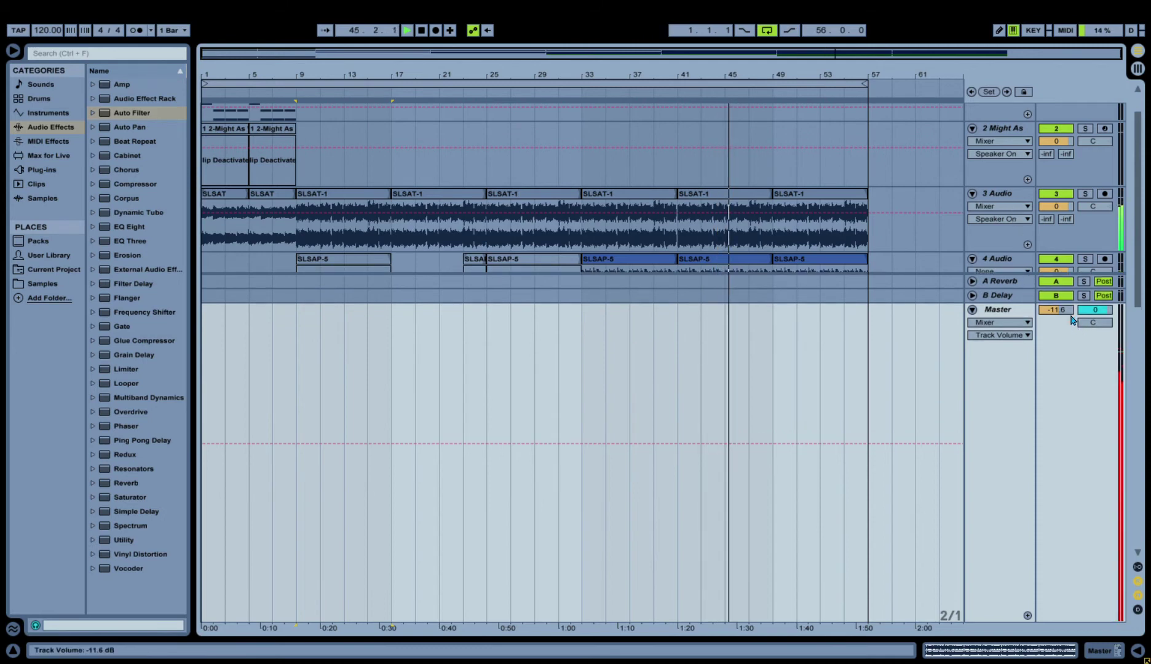
left_click_drag(1066, 313, 1056, 288)
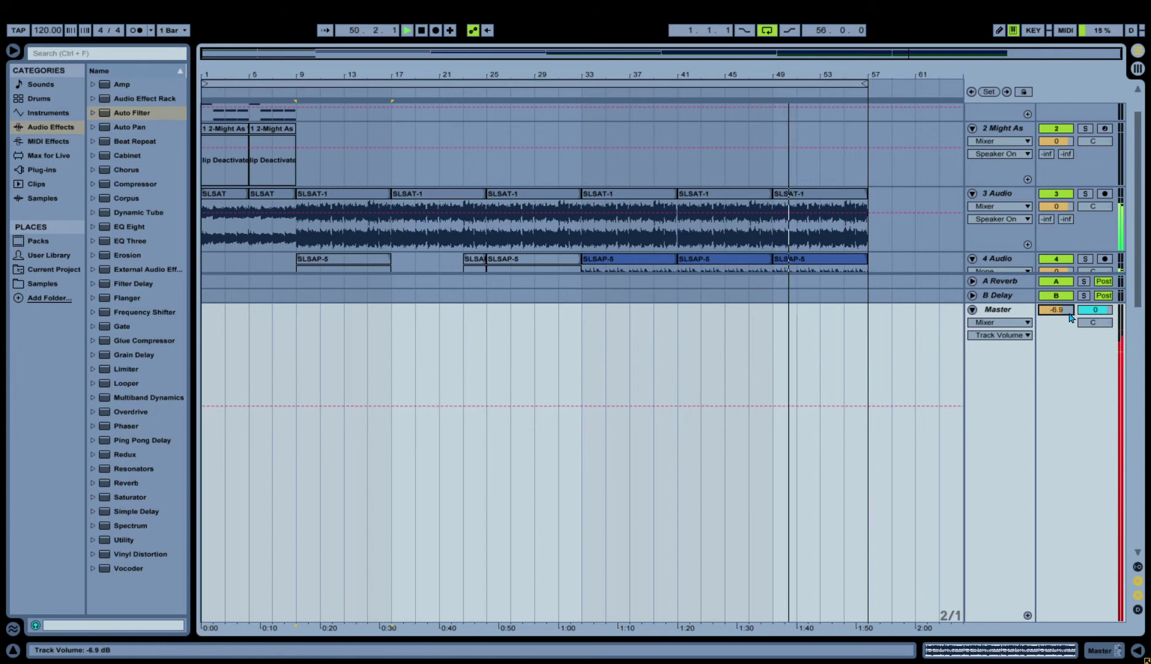
scroll(1069, 317, "down", 2)
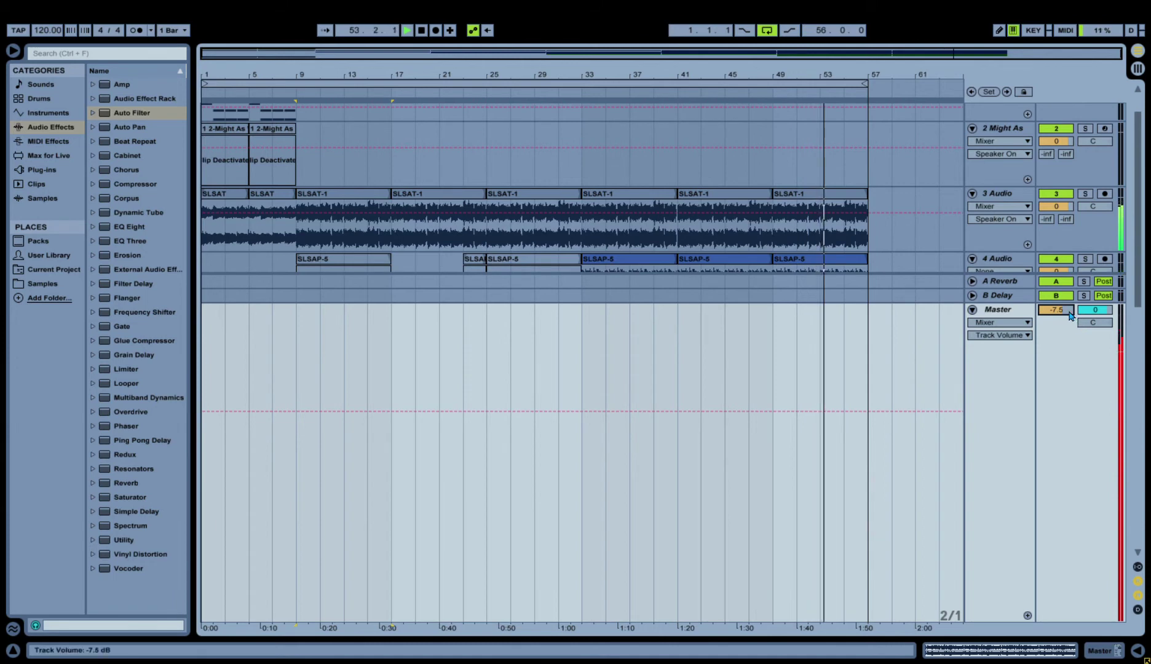
Reset the master volume to 0 dB and fold the Master track lane.
key("Delete")
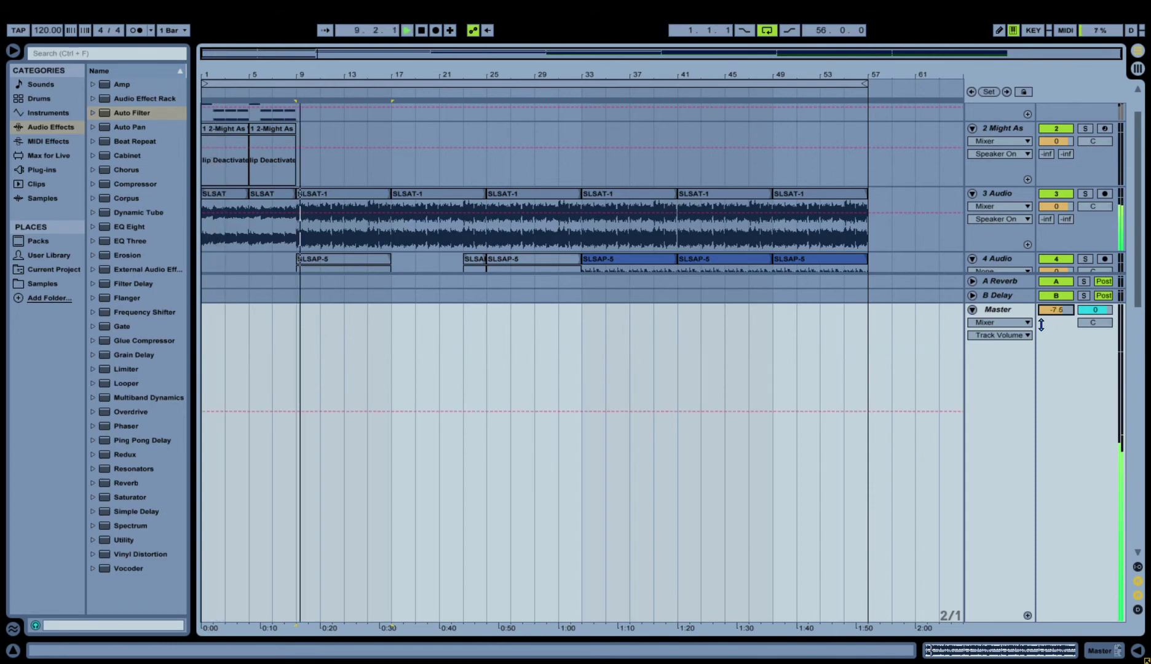
key("ctrl+z")
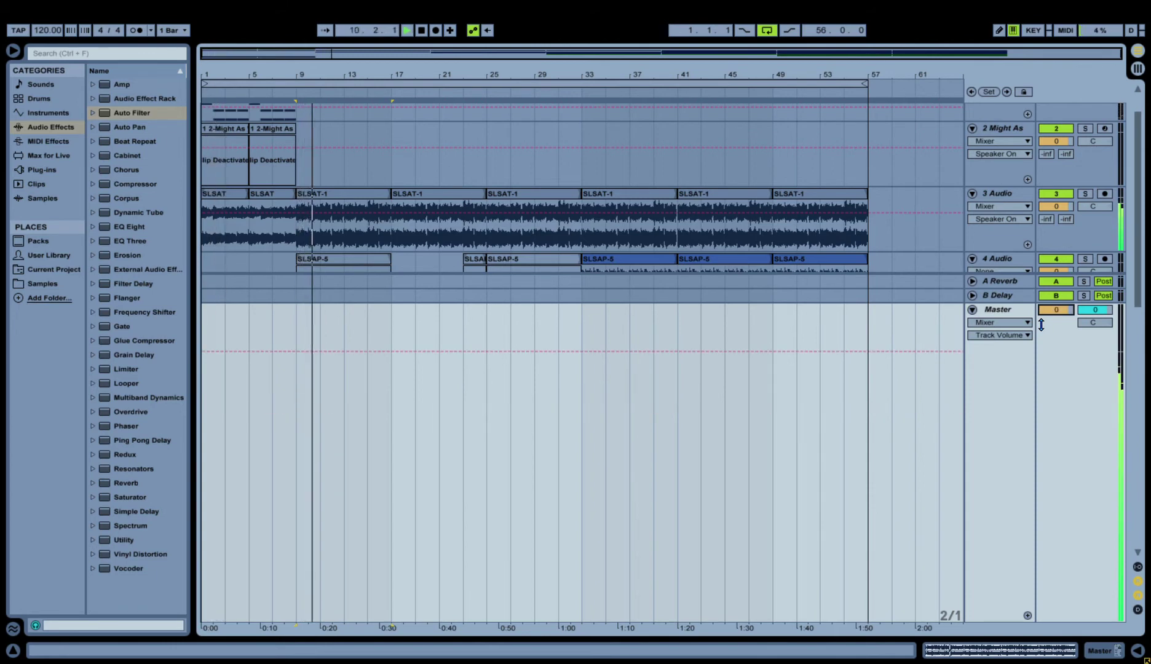
left_click_drag(1041, 325, 1024, 613)
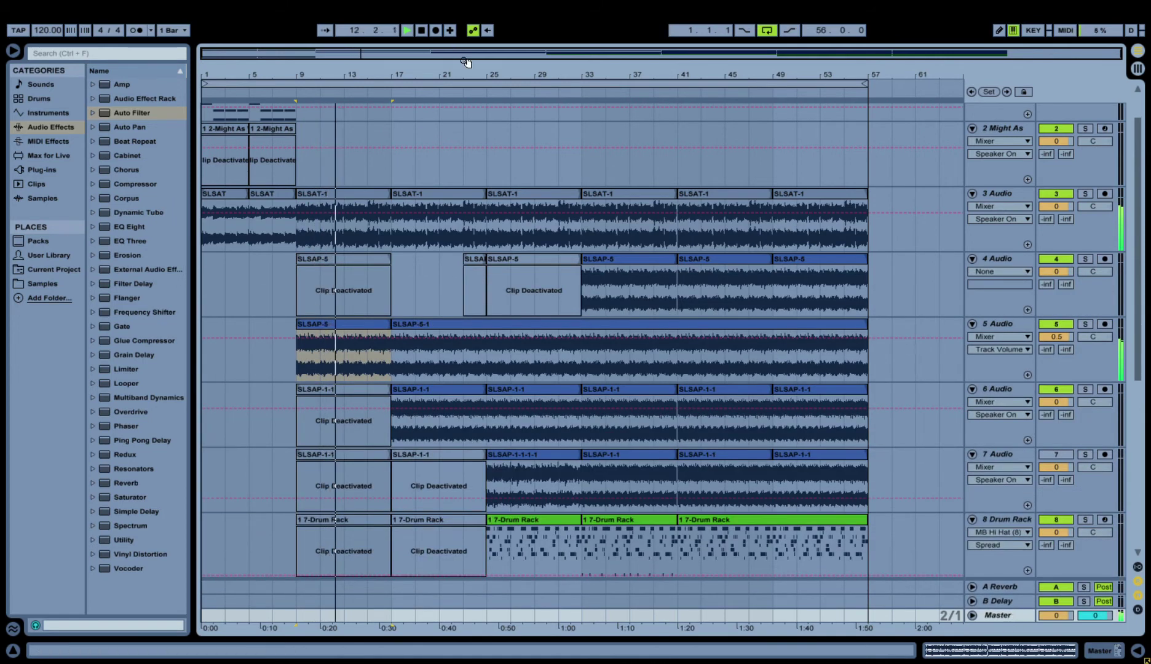
Show the Master track's devices, switch on the Limiter, and hide the device view.
double_click(999, 614)
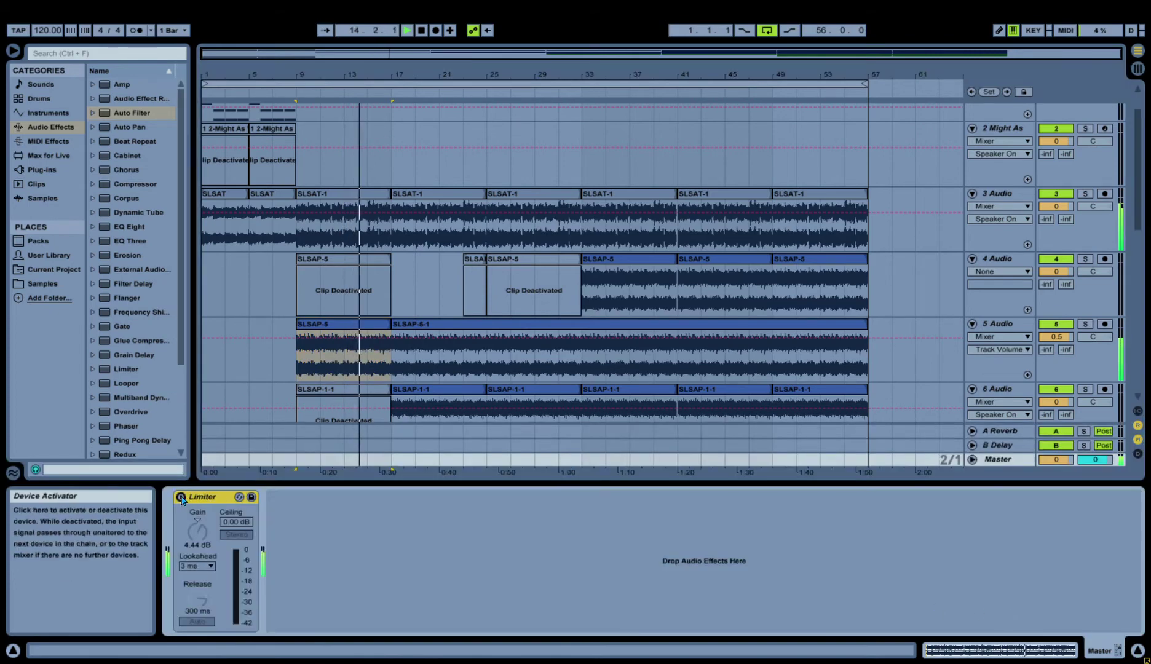
left_click(181, 497)
left_click_drag(430, 533, 465, 638)
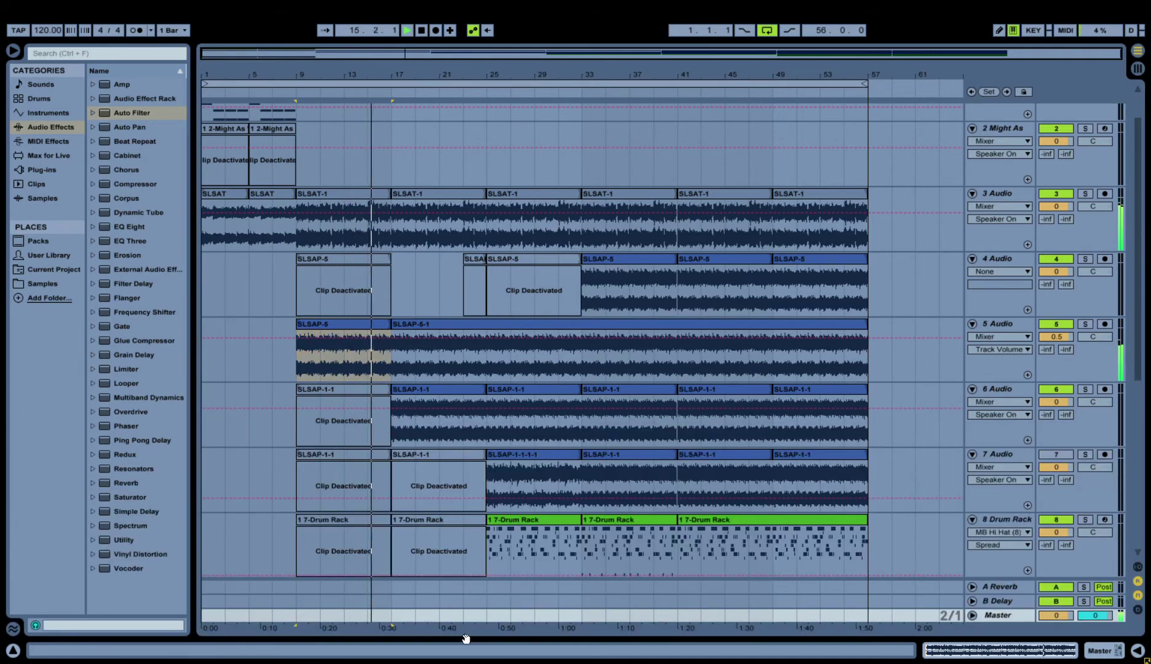
Open the bar 25 Drum Rack clip in an enlarged note editor and delete all its 808 Mafia Snare & Clap notes.
left_click(1139, 372)
left_click_drag(1139, 373, 1141, 399)
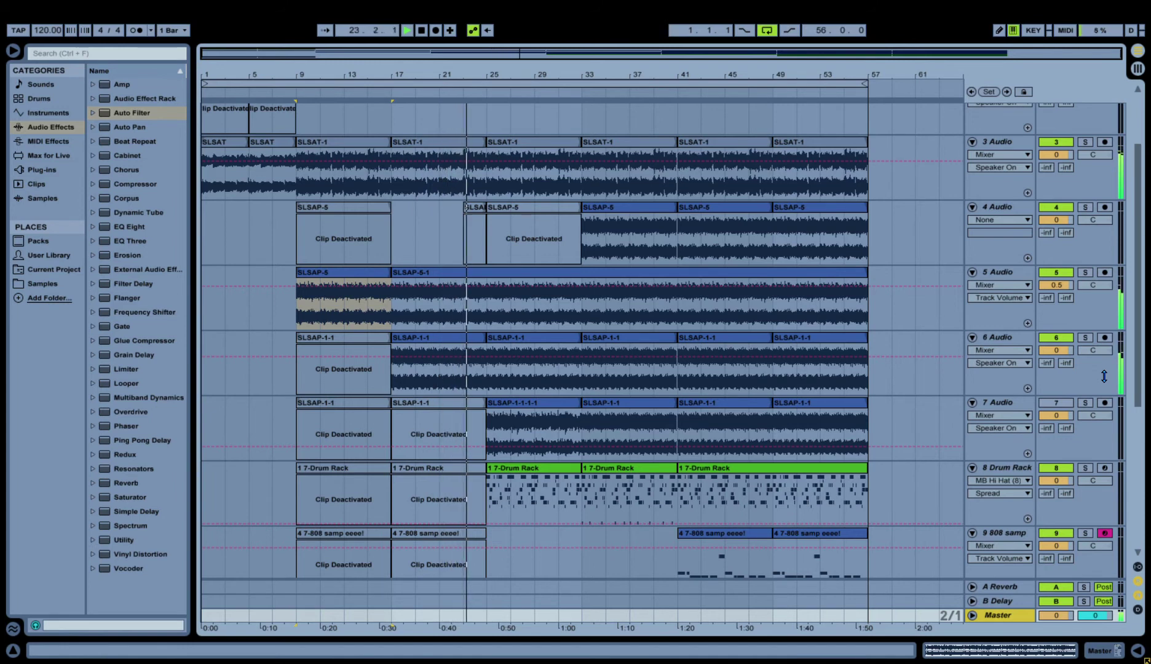
double_click(549, 483)
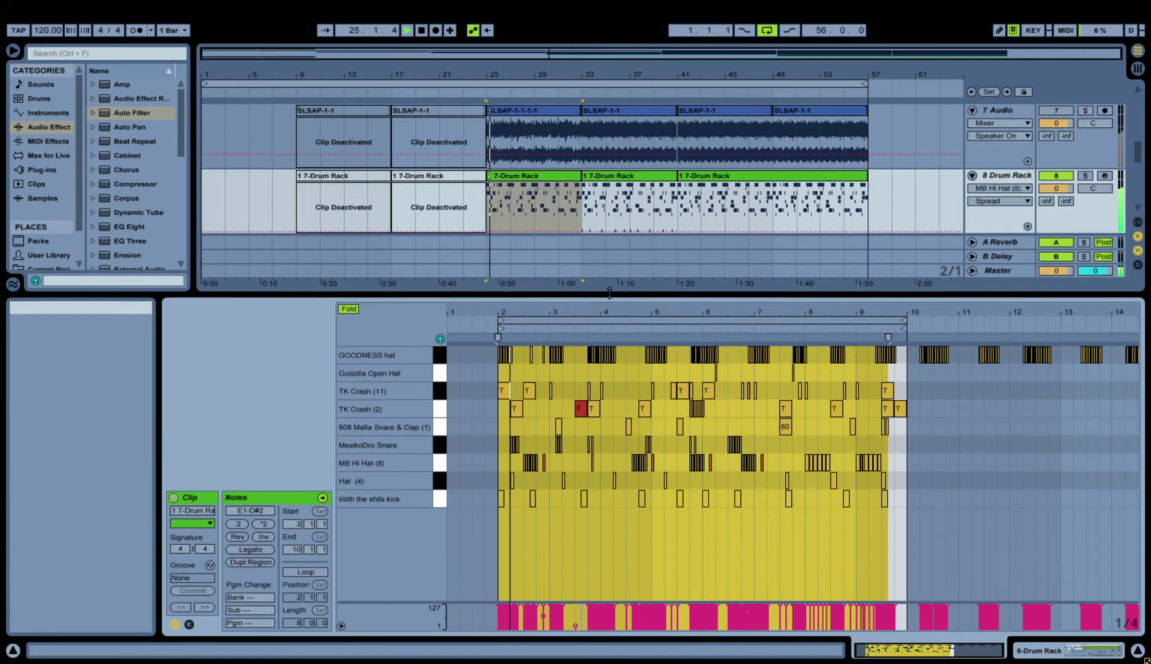
left_click_drag(609, 292, 608, 198)
key("space")
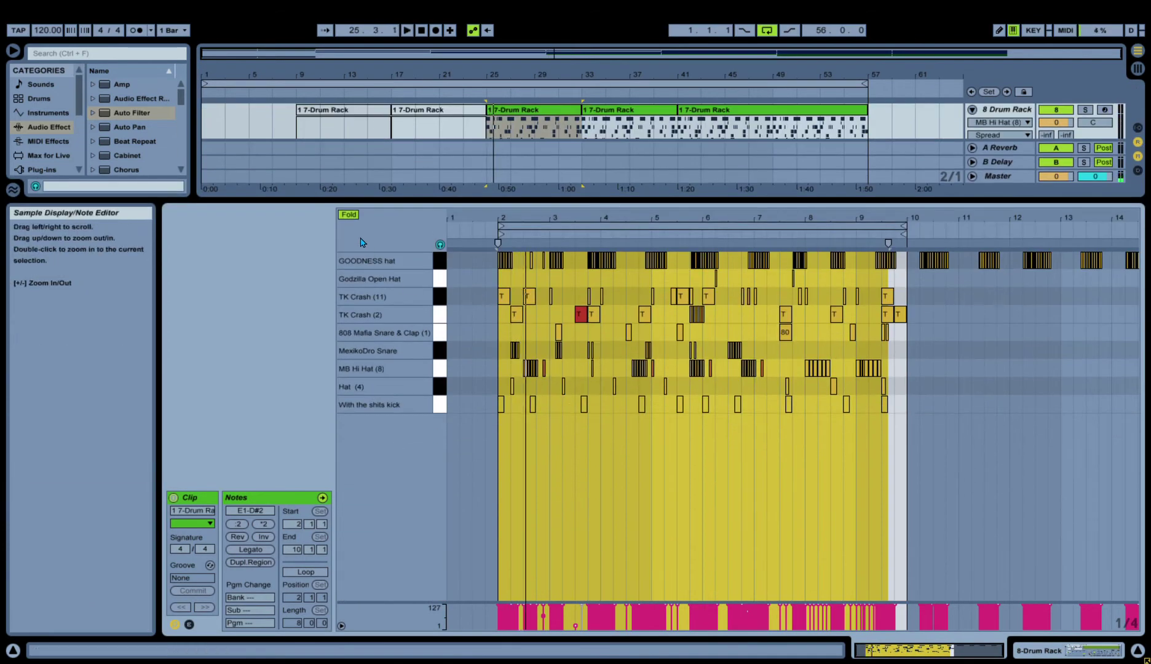
left_click(486, 364)
key("space")
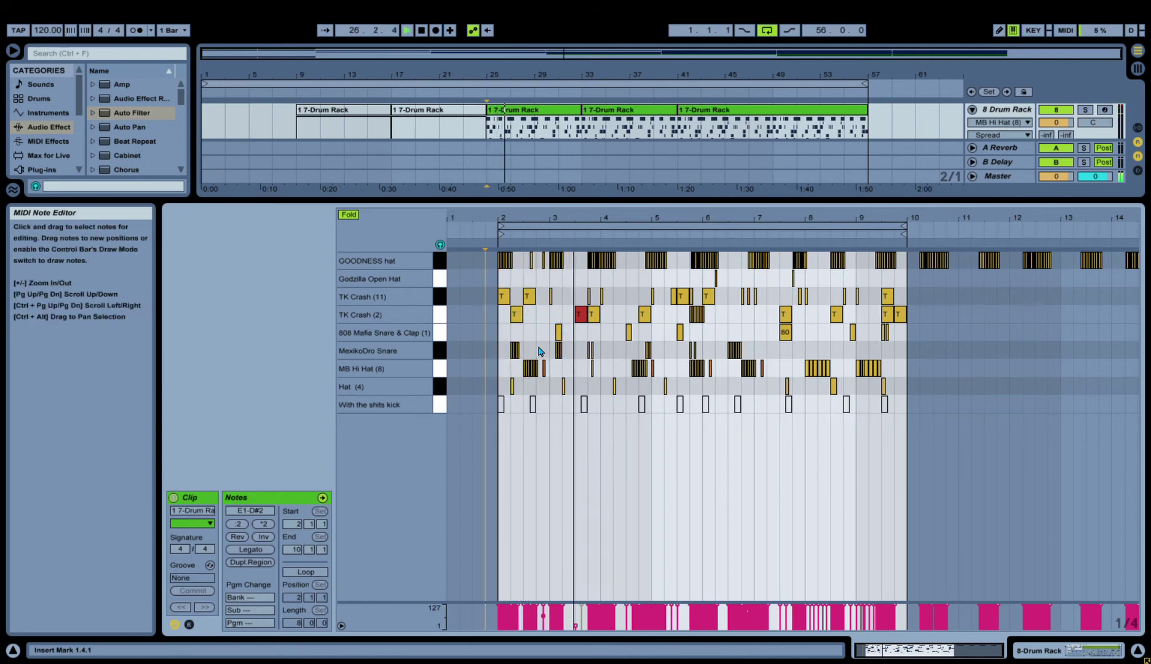
left_click(441, 334)
key("space")
Delete all Hat (4) notes from the bar 25 drum clip and add one 808 Mafia Snare & Clap note at about 9.3.
key("space")
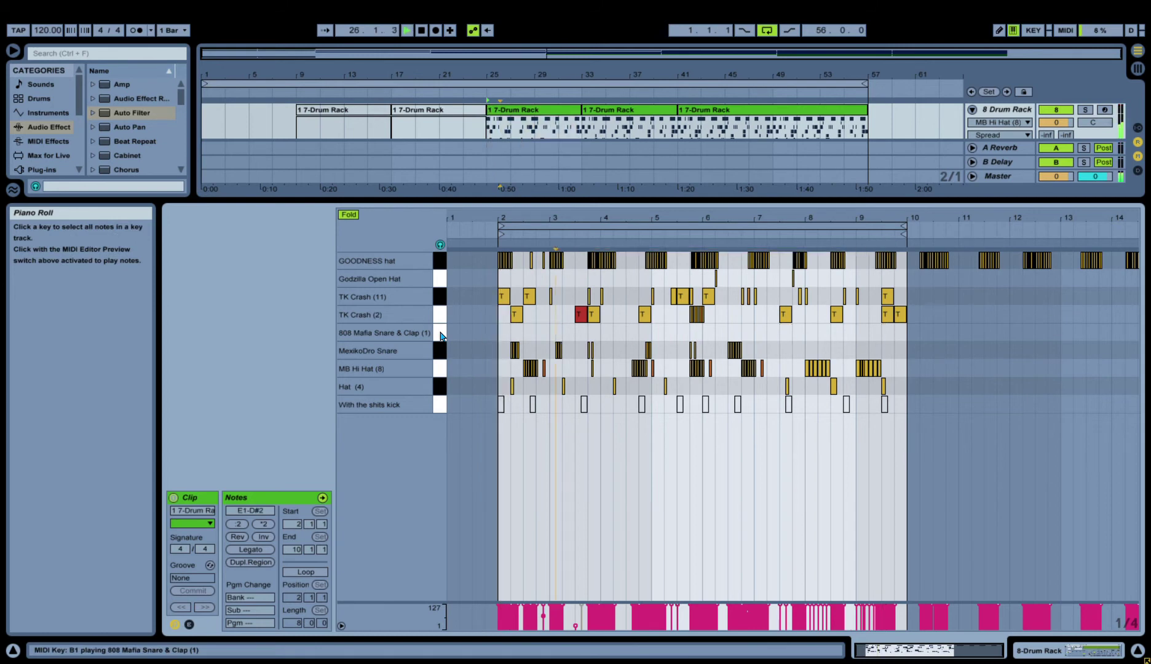
left_click(440, 346)
key("space")
key("space")
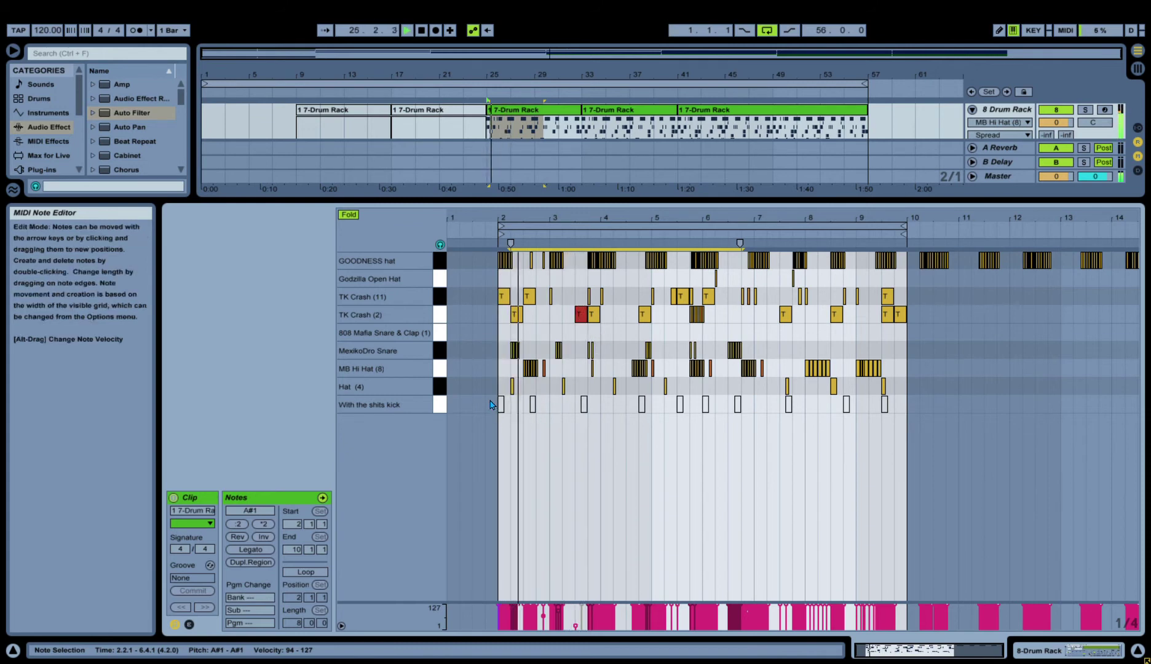
left_click(445, 387)
key("space")
key("Delete")
key("space")
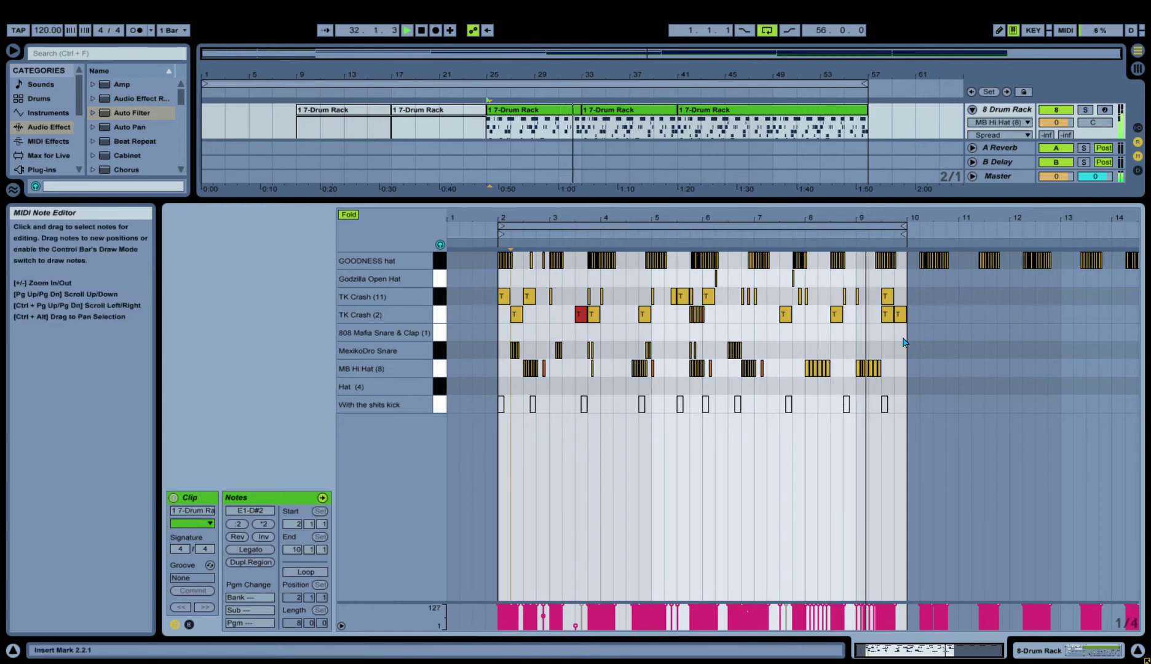
left_click(845, 240)
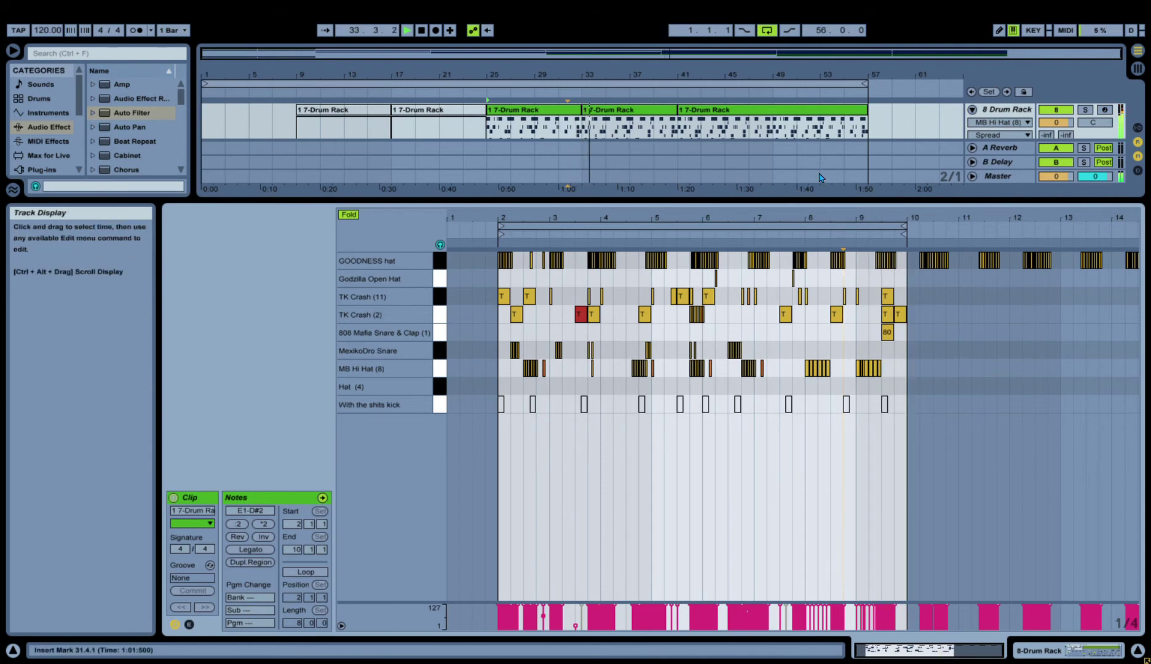
Open the bar 33 Drum Rack clip in an enlarged, zoomed-in note editor and move its first Hat (4) note to 2.2.3.
left_click(609, 109)
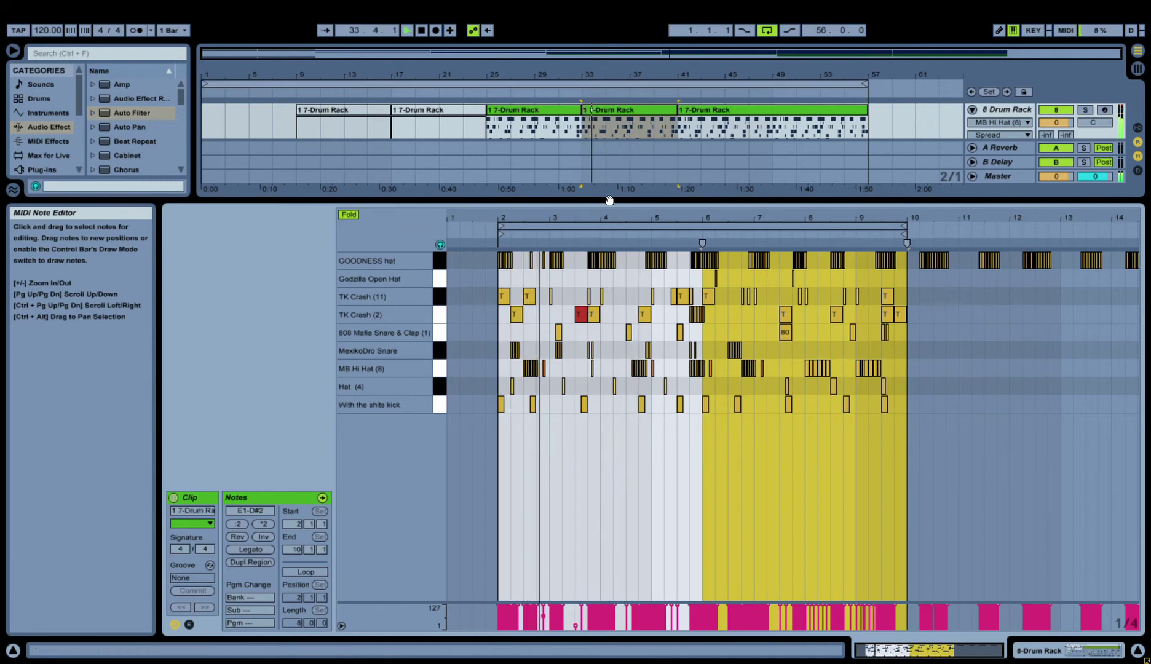
left_click_drag(610, 200, 609, 120)
key("space")
key("space")
key("space")
left_click_drag(927, 650, 871, 648)
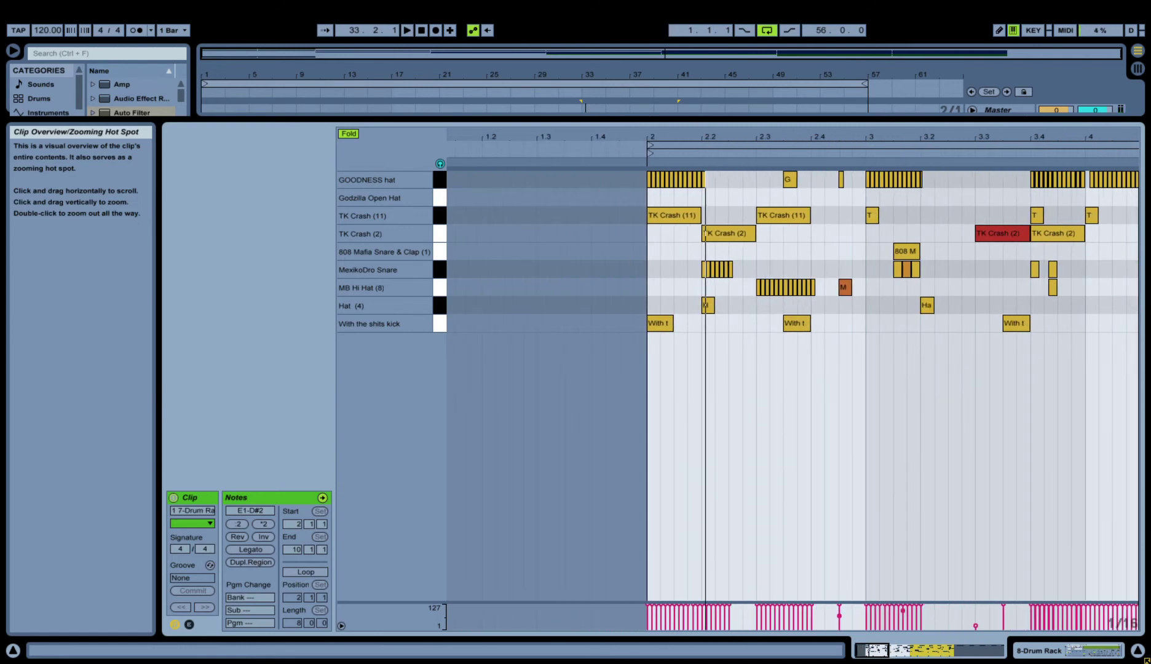
key("space")
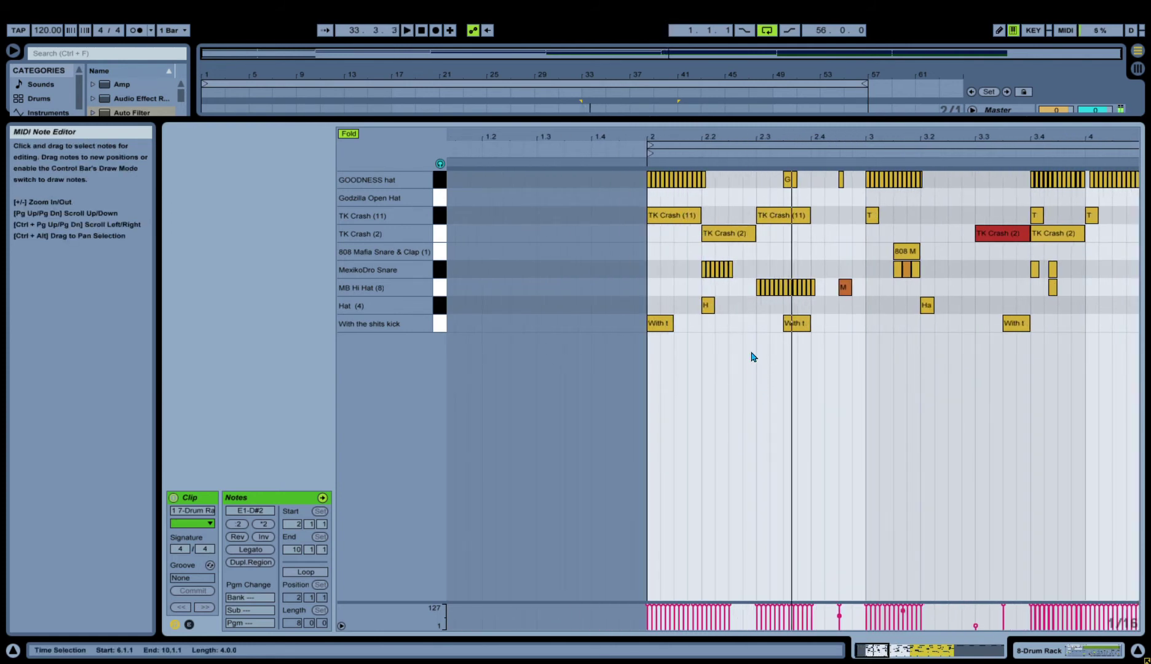
left_click_drag(711, 311, 738, 315)
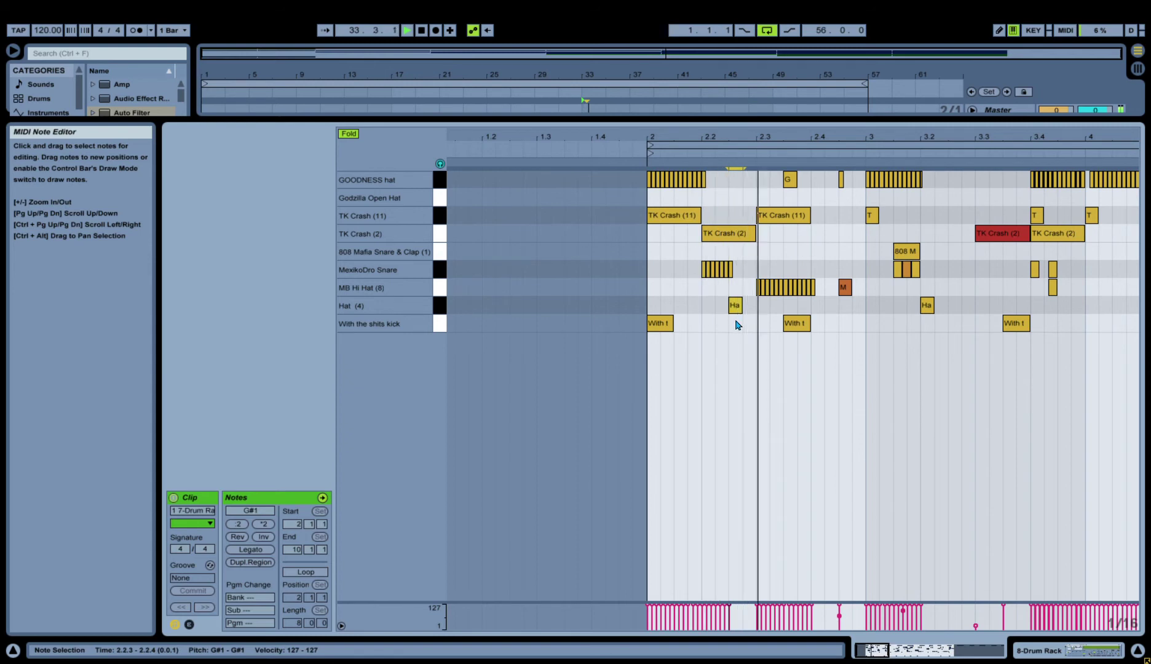
key("space")
Move the MexikoDro Snare roll in bar 2 so that it starts at 2.1.1.
left_click_drag(752, 263, 632, 280)
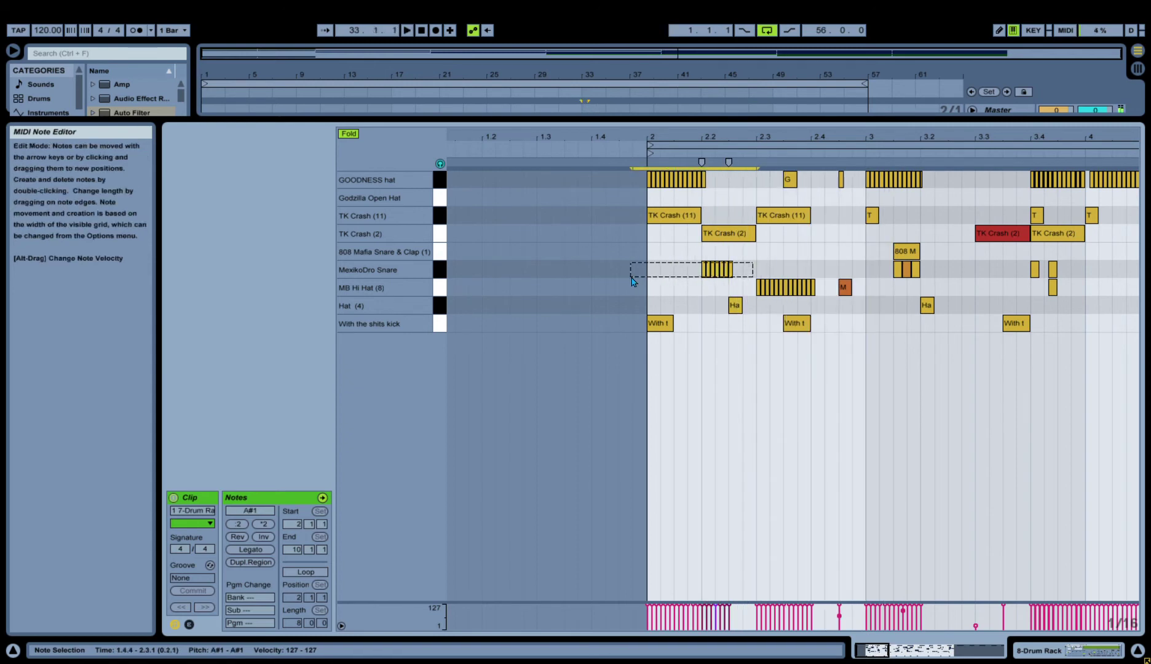
key("space")
mouse_move(712, 279)
left_mouse_down()
mouse_move(744, 273)
mouse_move(691, 271)
left_mouse_up()
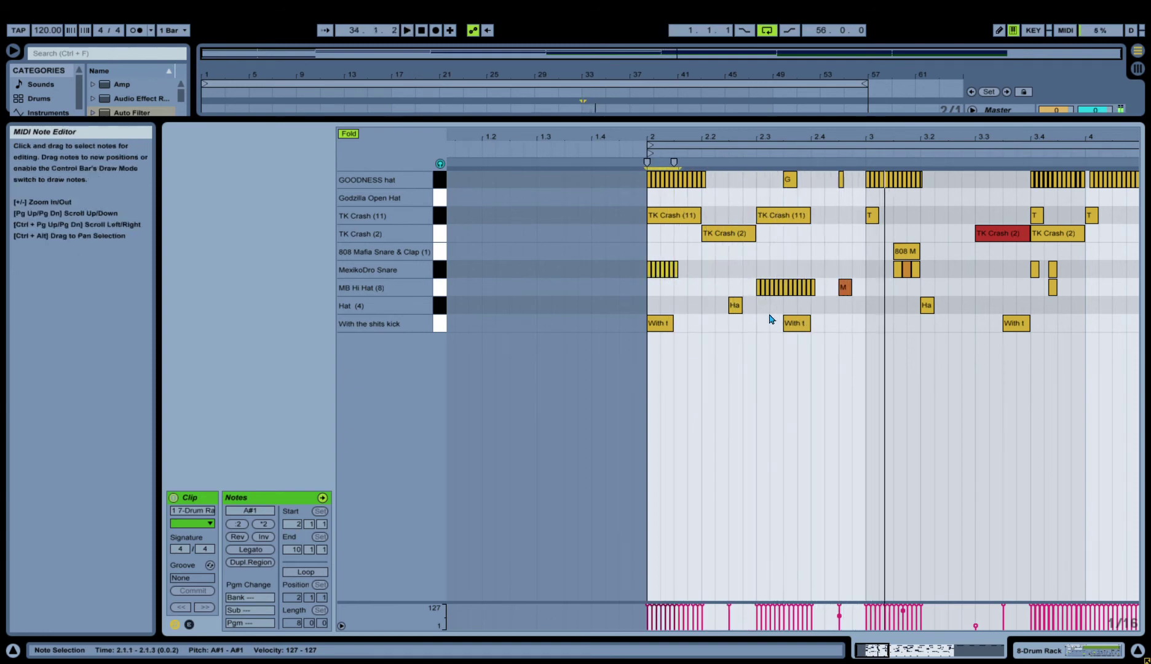
Try the second bar 2 kick note at 2.4.1 during playback, and delete both kick notes in bar 2.
left_click_drag(797, 324, 826, 324)
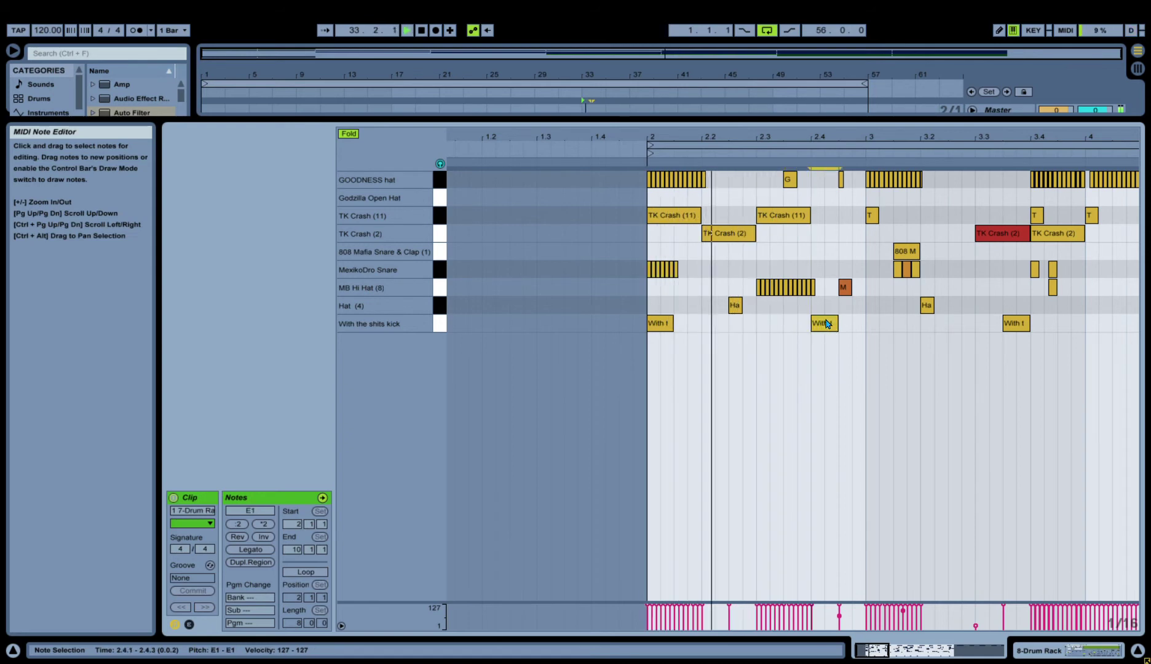
key("space")
key("Delete")
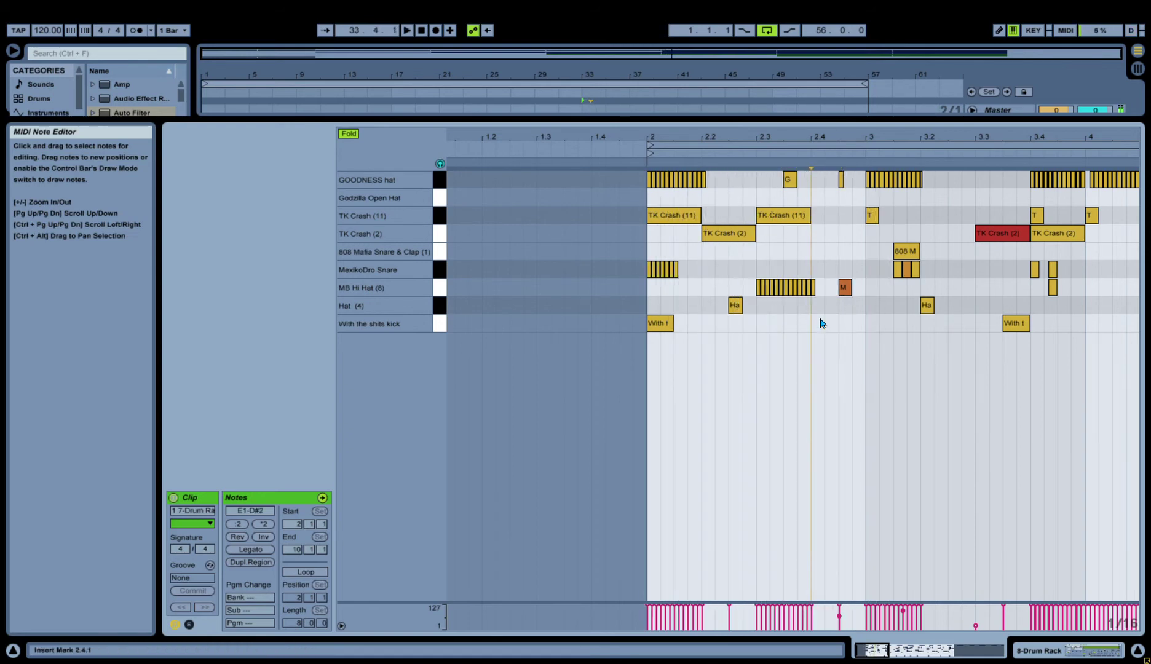
key("space")
key("space")
left_click(661, 324)
key("Delete")
key("space")
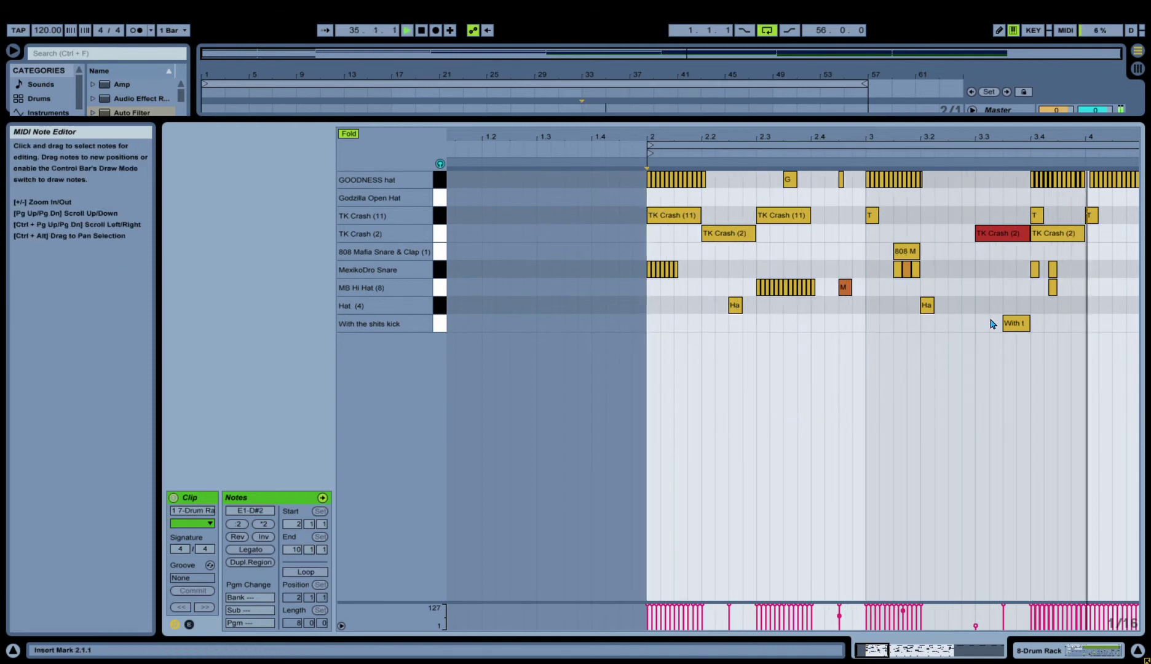
Try the bar 3 kick note at 3.3.1, move it to 3.4.1, and save the set.
left_click_drag(1017, 323, 989, 322)
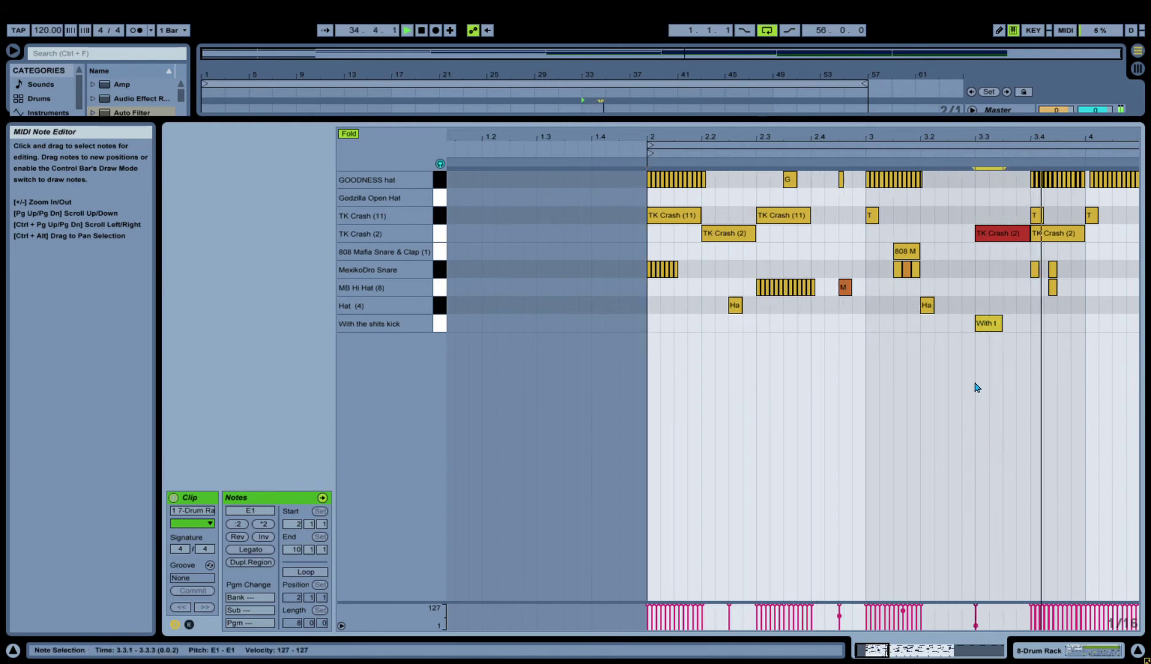
left_click_drag(994, 327, 1048, 327)
key("ctrl+s")
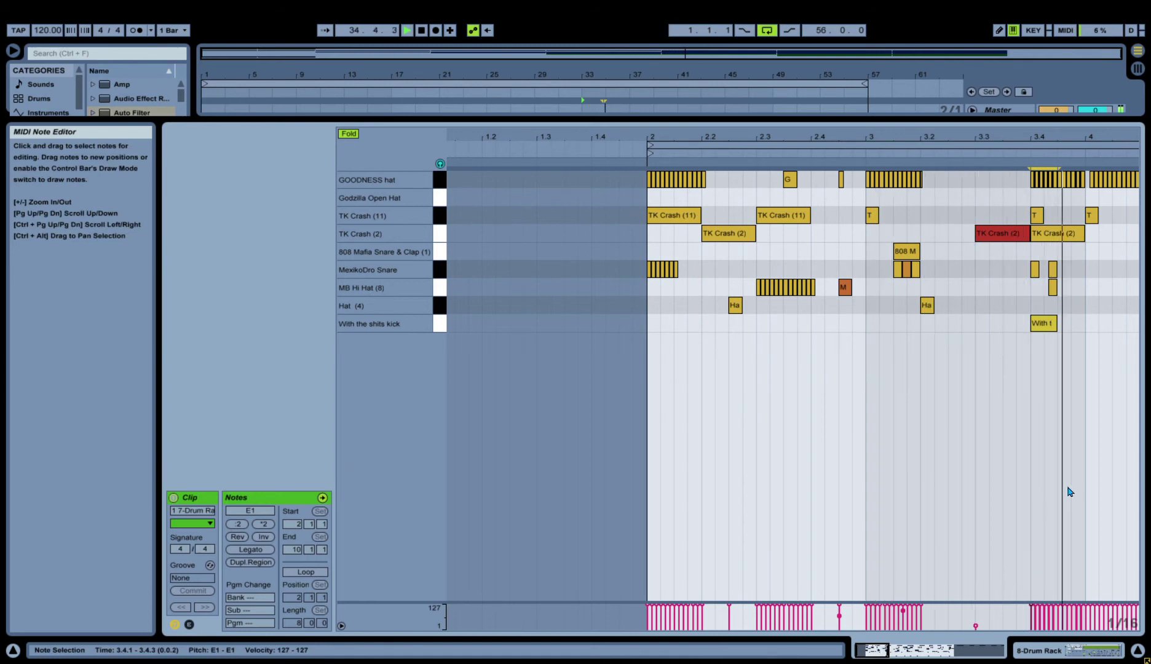
Lower the velocity of the kick note at 6.3.3 and delete the kick note at 7.3.3.
left_click_drag(885, 649, 896, 627)
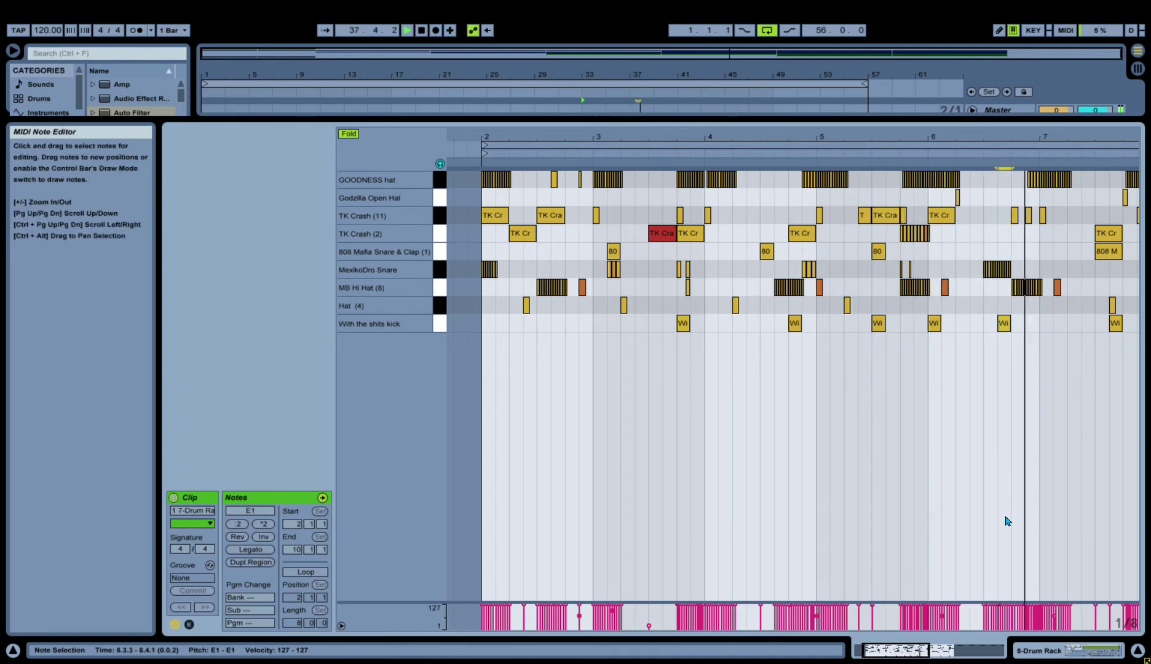
left_click_drag(997, 605, 998, 608)
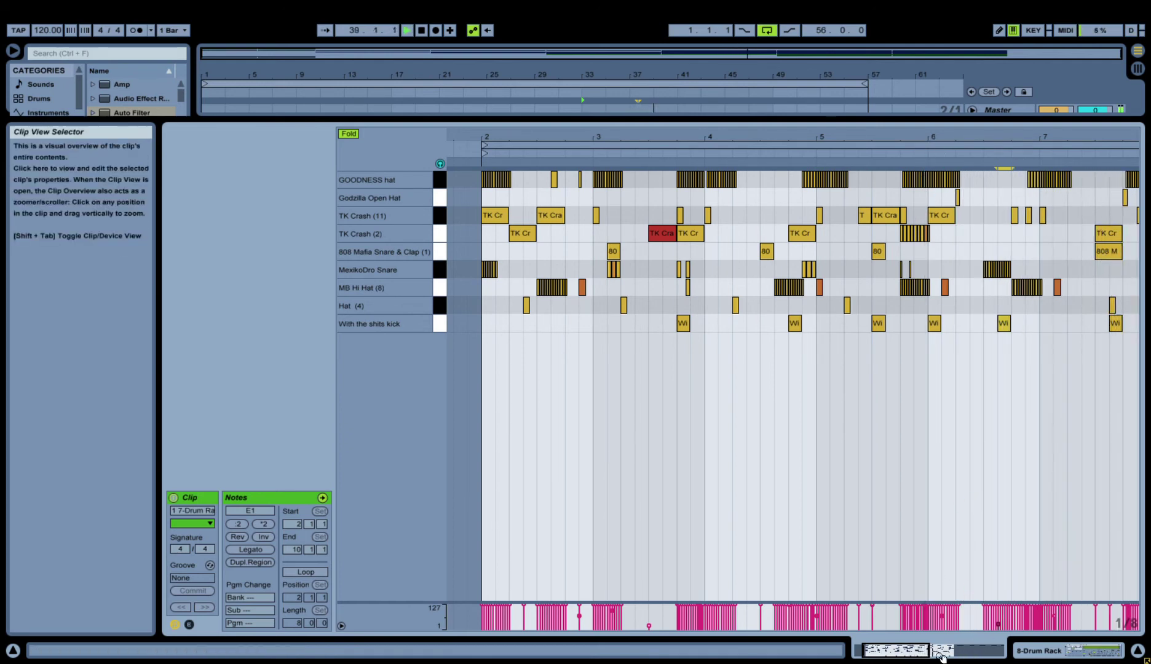
left_click_drag(931, 655, 940, 659)
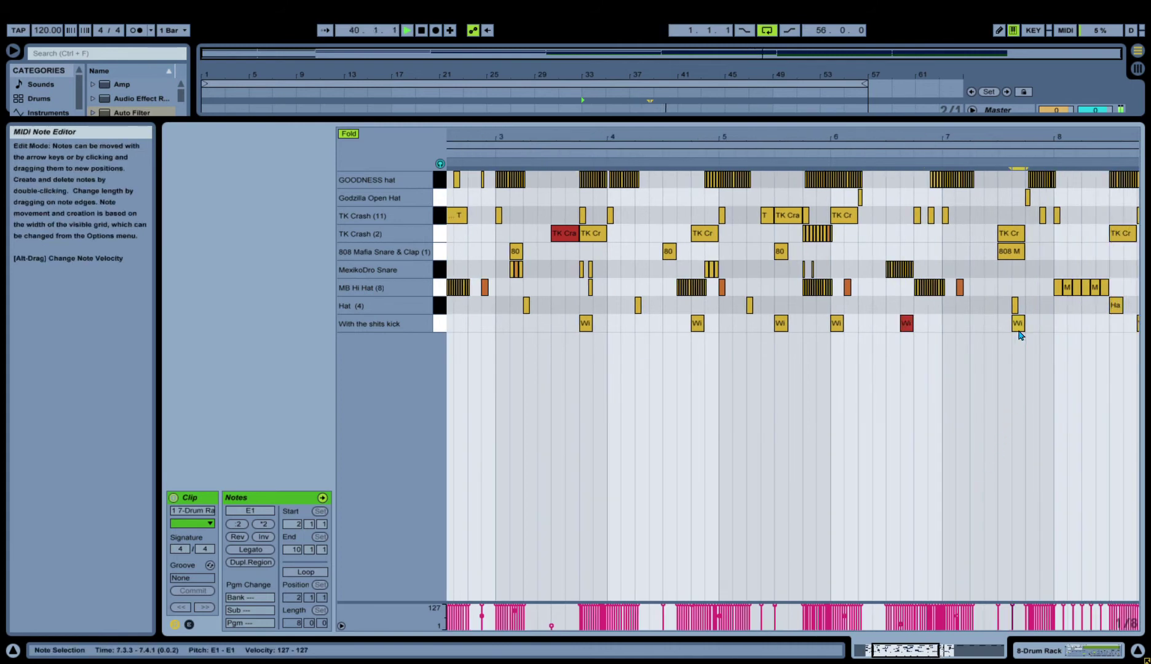
left_click_drag(937, 653, 981, 660)
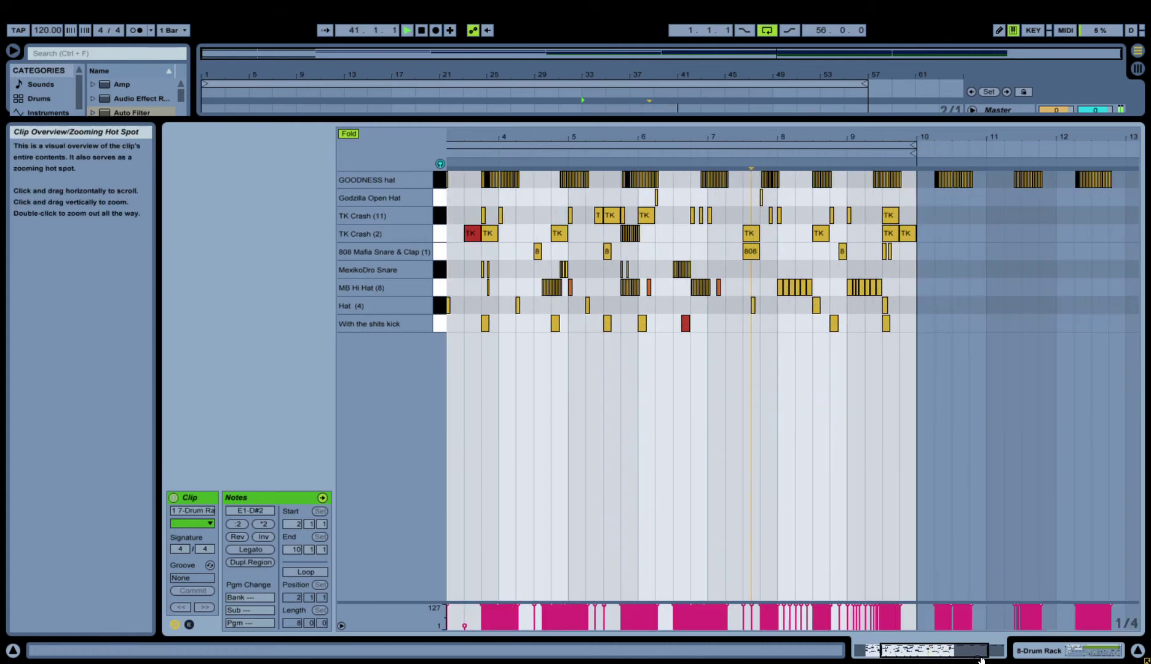
Return to the full arrangement, set the Master track Limiter's gain to 1.00 dB, and raise the master volume slightly.
left_click_drag(700, 123, 670, 541)
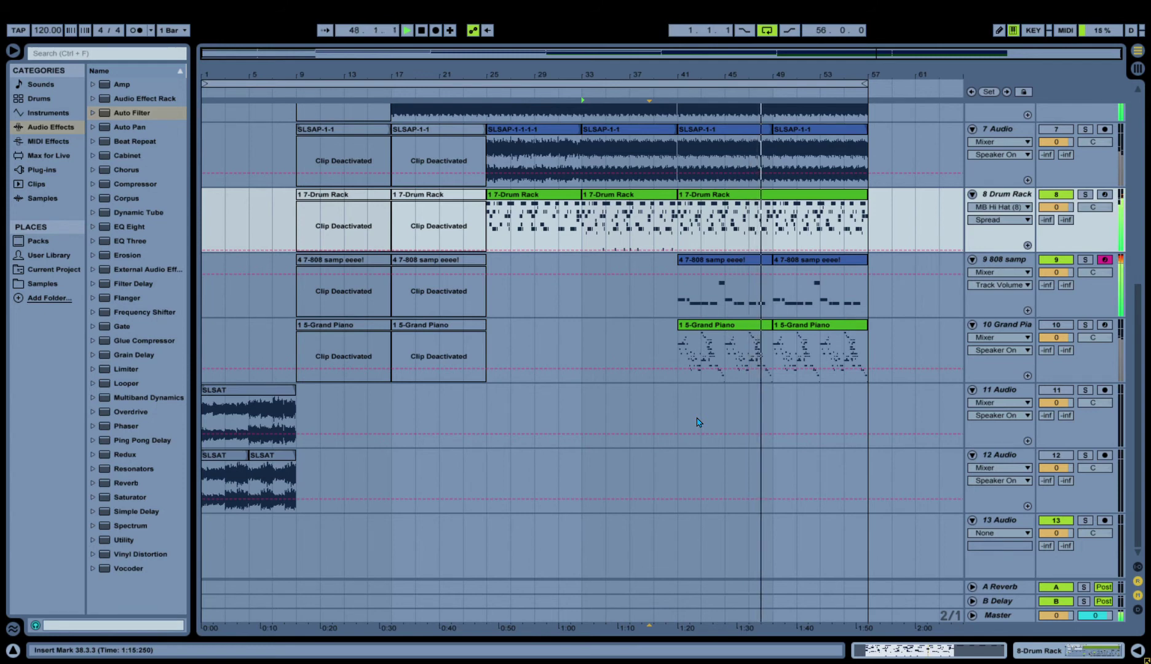
double_click(1009, 617)
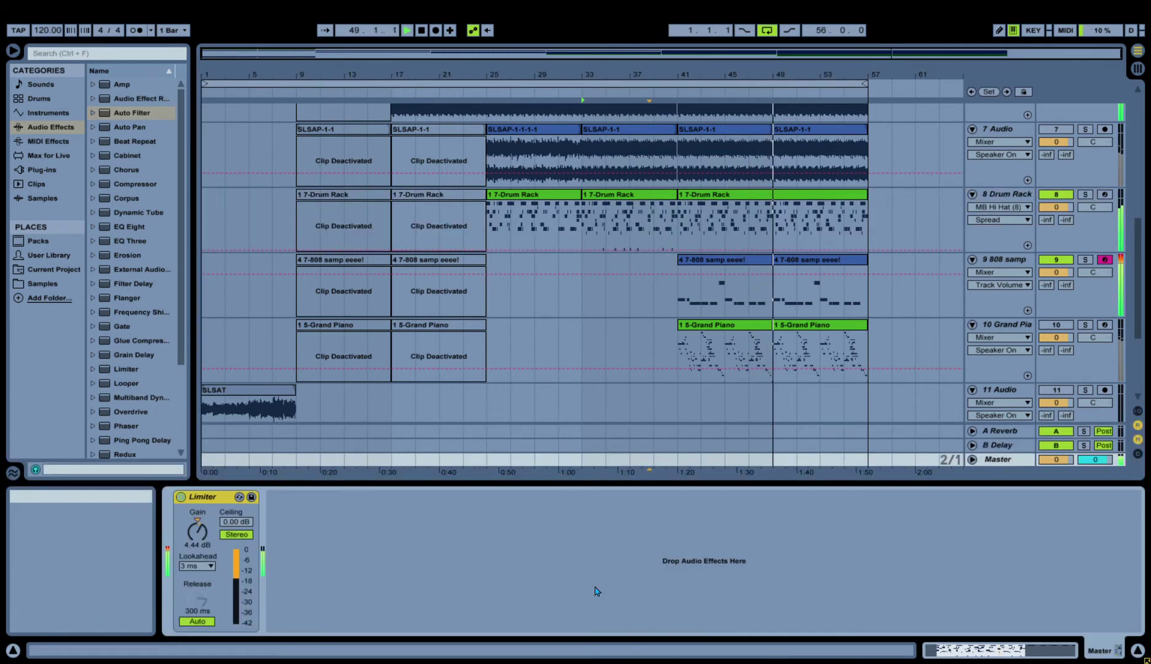
left_click(185, 548)
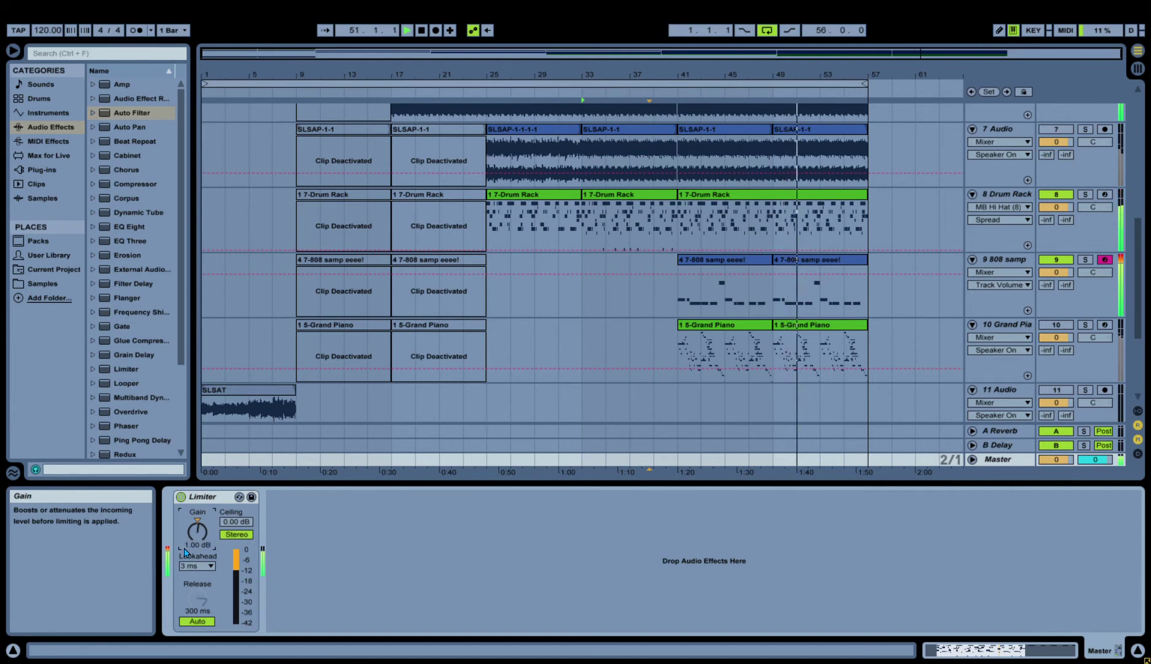
left_click_drag(1055, 459, 1055, 455)
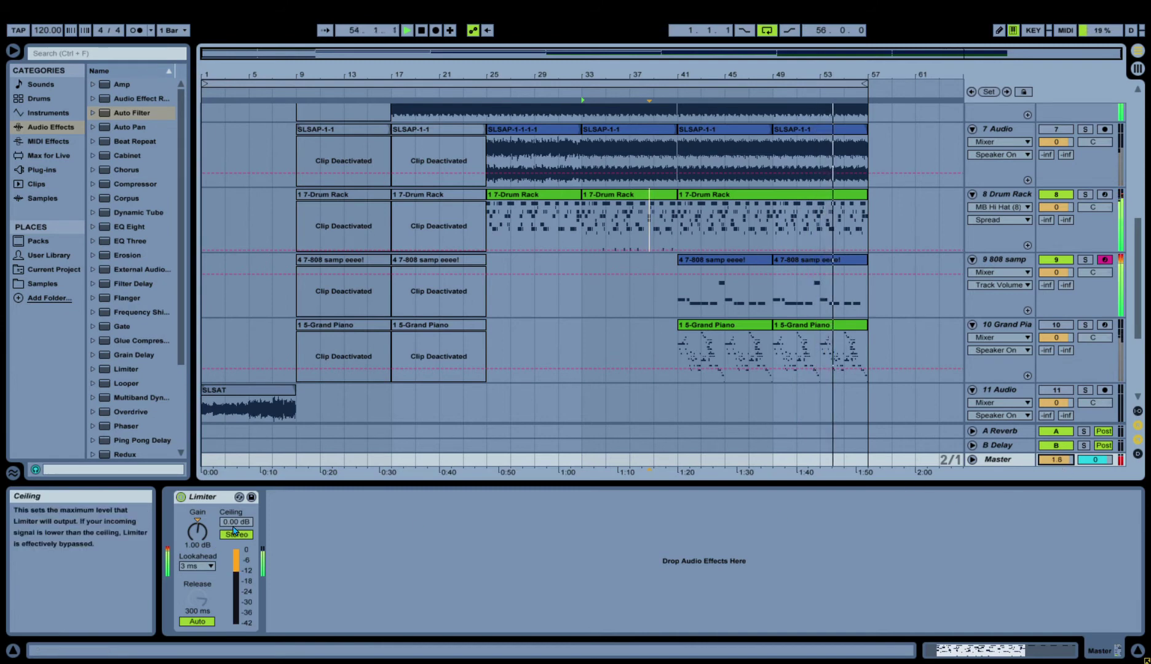
Set the Limiter gain to 2.55 dB, raise the master volume to 2.2 dB, and restart playback.
left_click(204, 544)
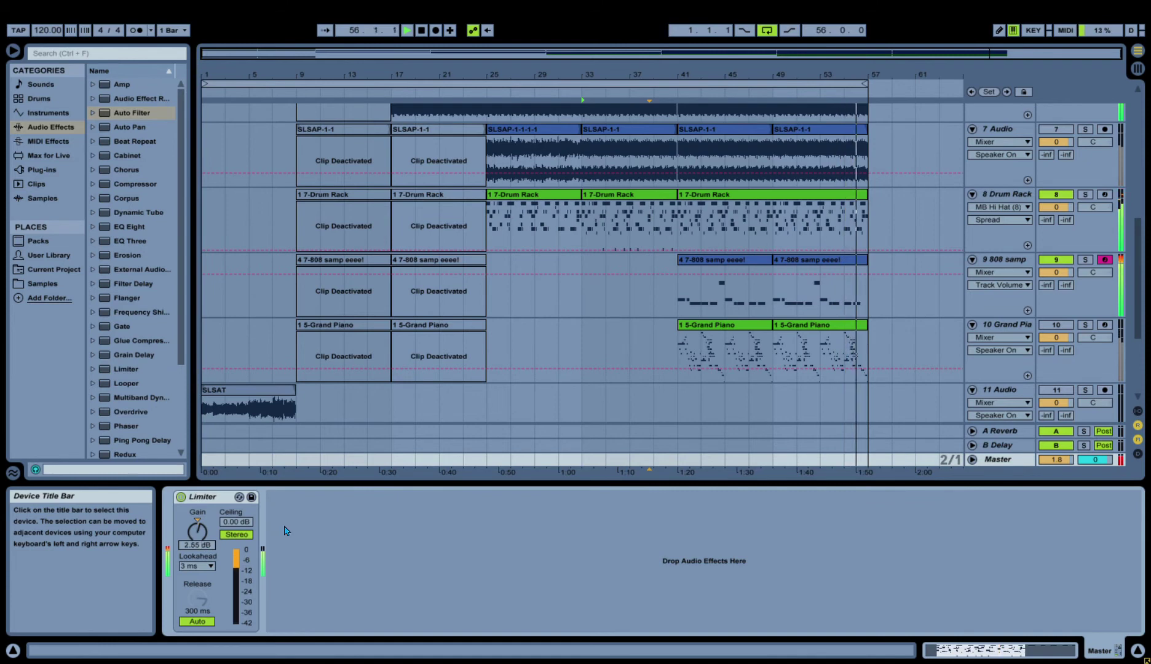
left_click_drag(1056, 460, 1055, 458)
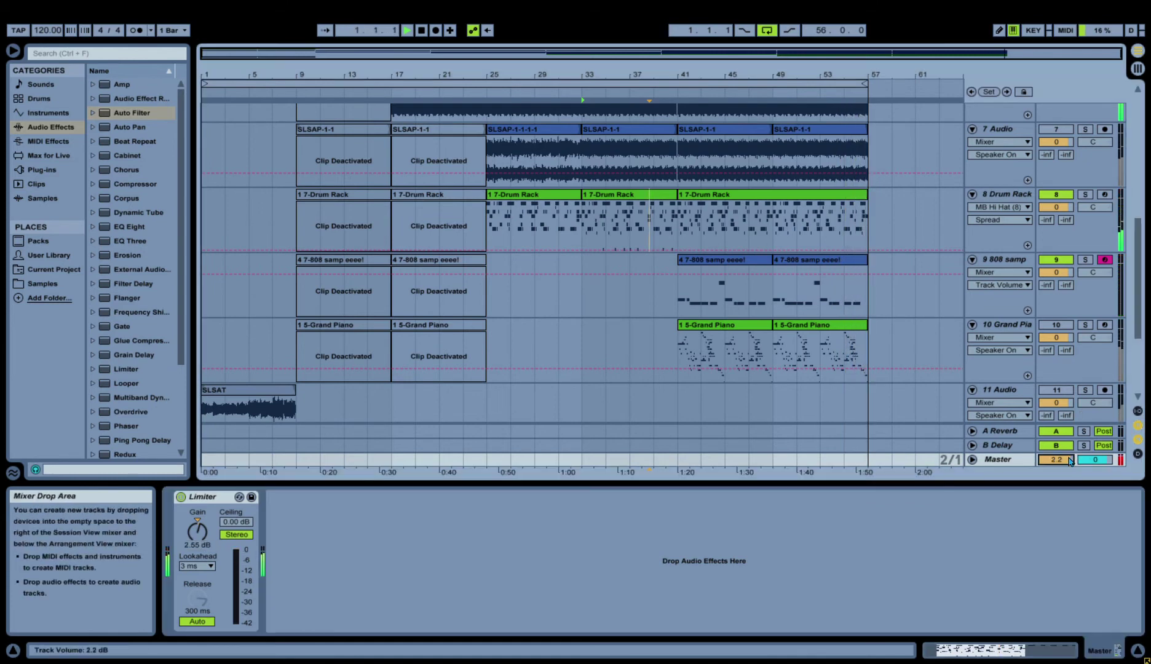
key("space")
key("space")
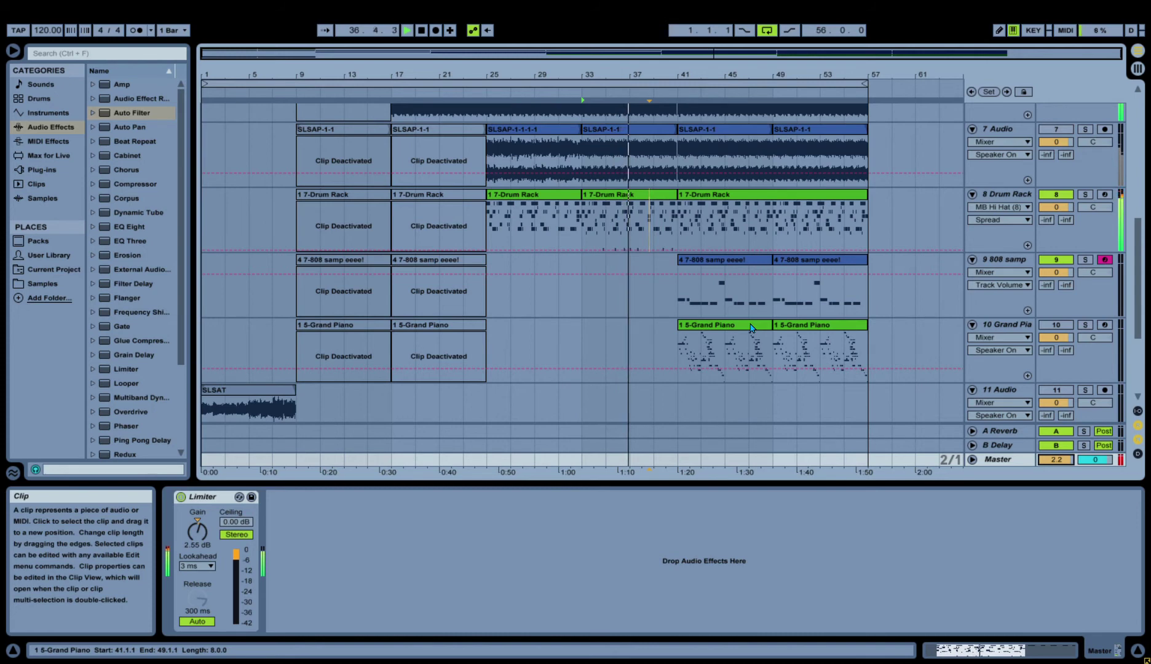
Compare the mix with the Master track's Limiter bypassed and active, leave it bypassed, and reset the master volume to 0 dB.
left_click(181, 497)
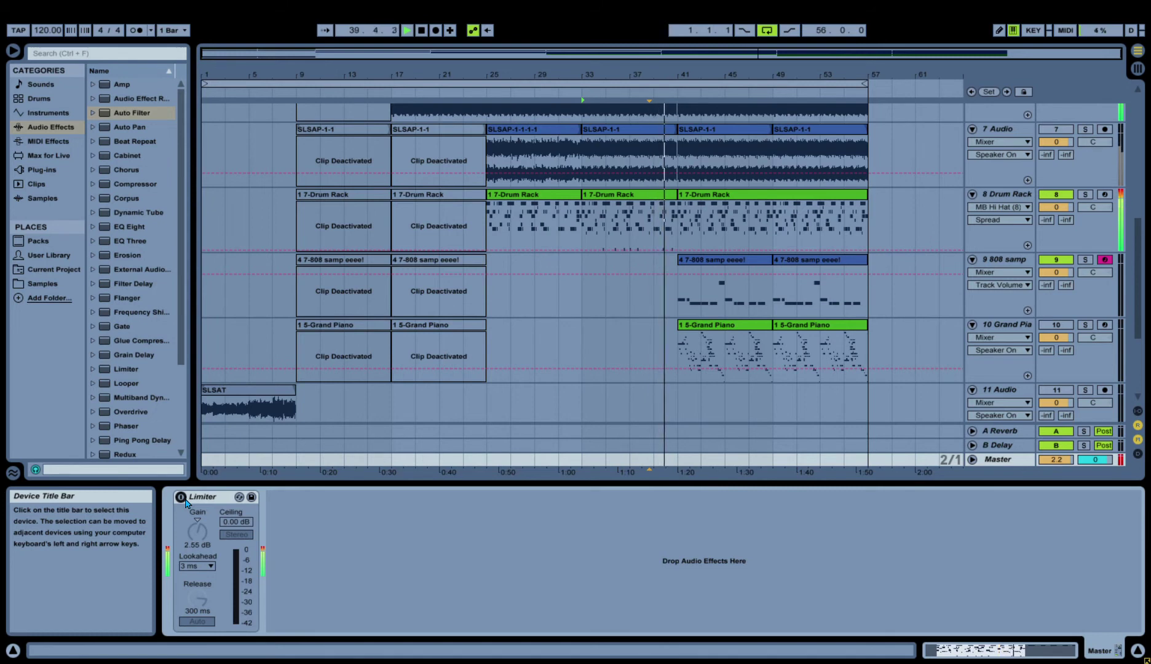
left_click(181, 497)
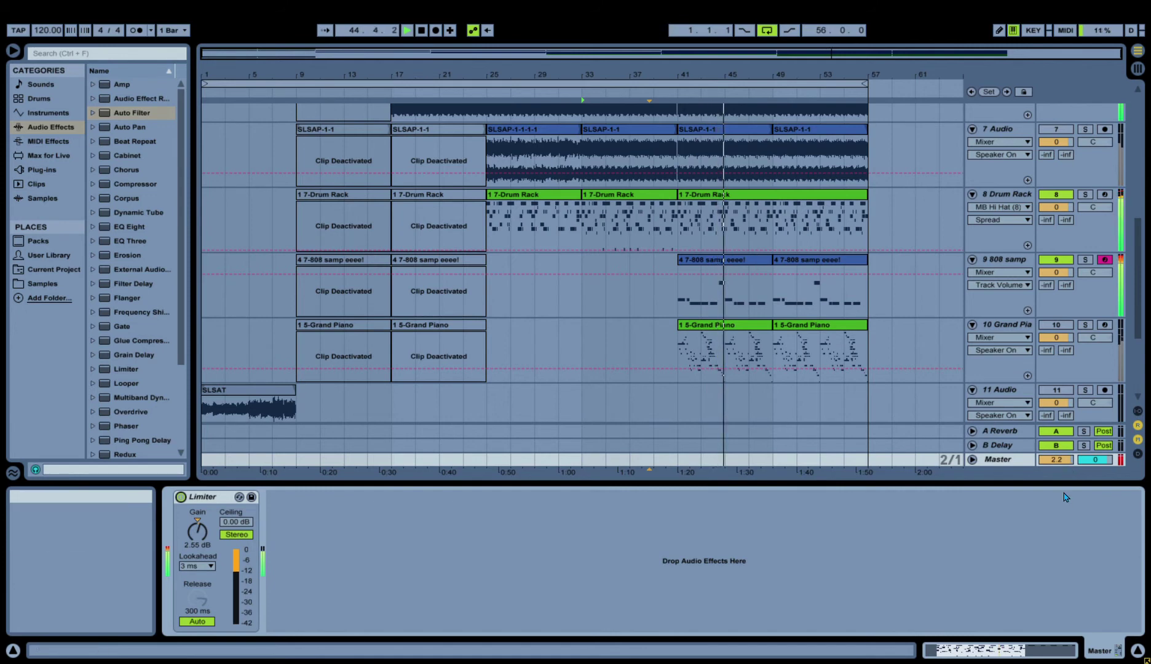
left_click(180, 497)
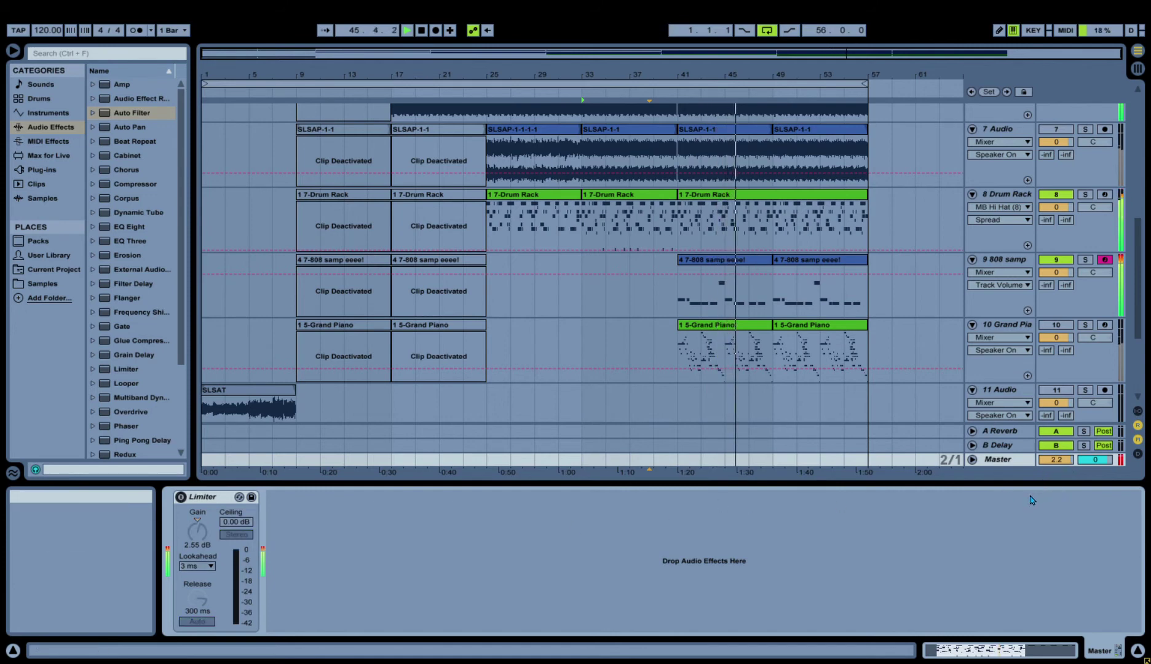
left_click(1051, 463)
key("Delete")
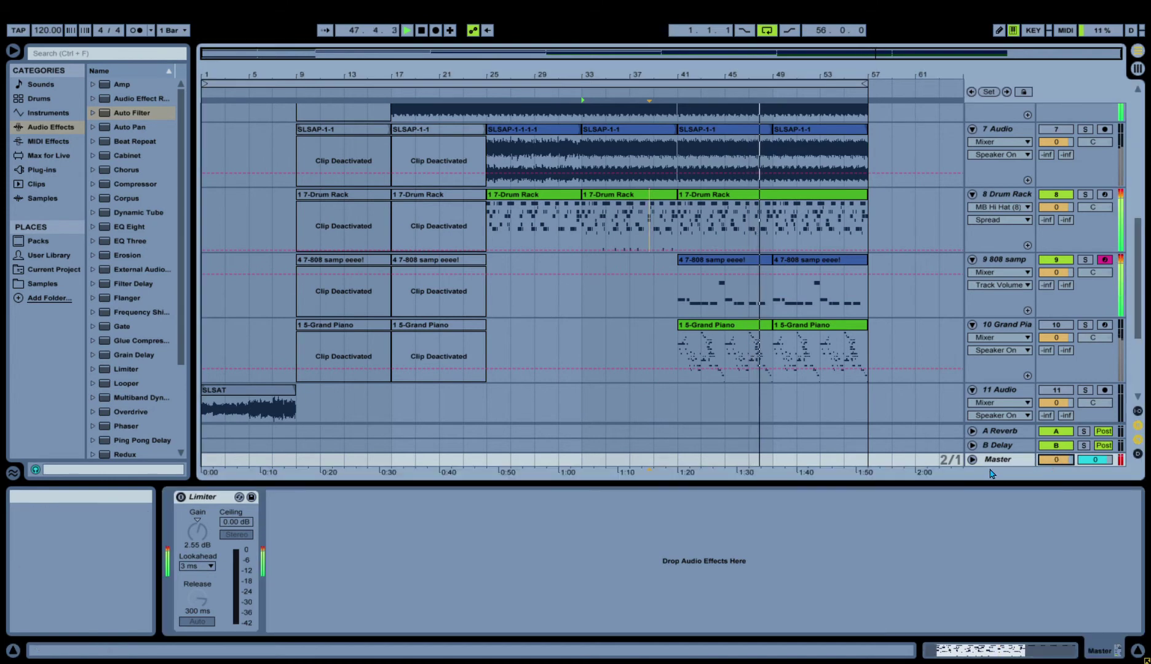
Turn the Master track's Limiter back on and lower its gain to 1.90 dB while auditioning the arrangement around bar 41.
left_click_drag(992, 489, 992, 637)
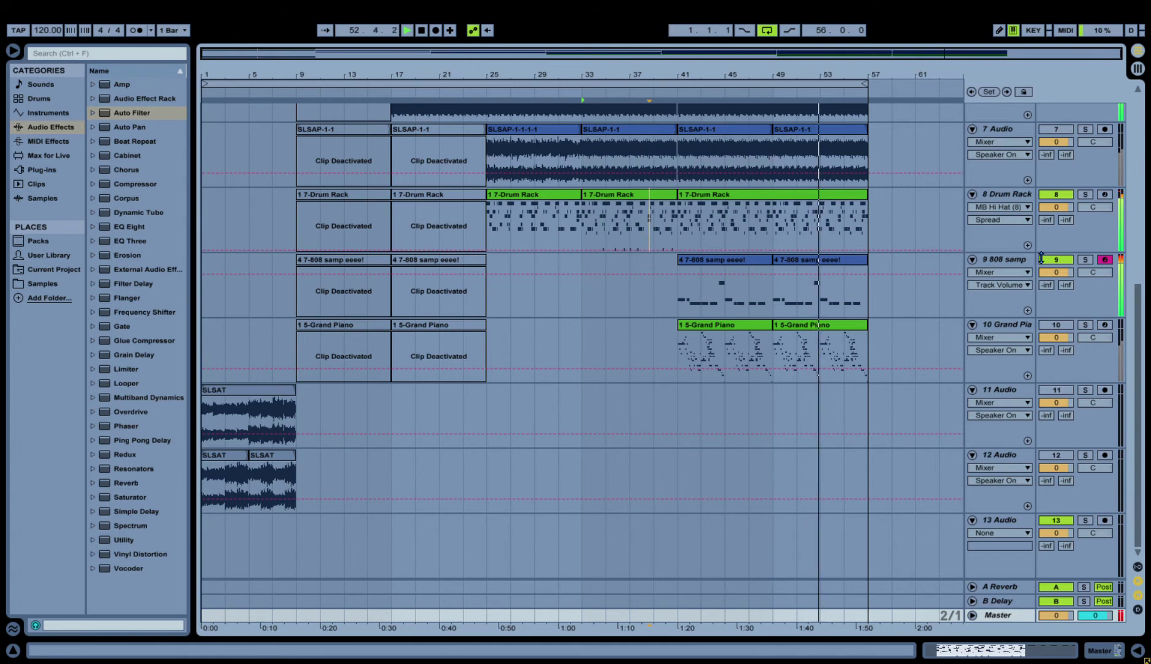
left_click(1000, 616)
double_click(1000, 617)
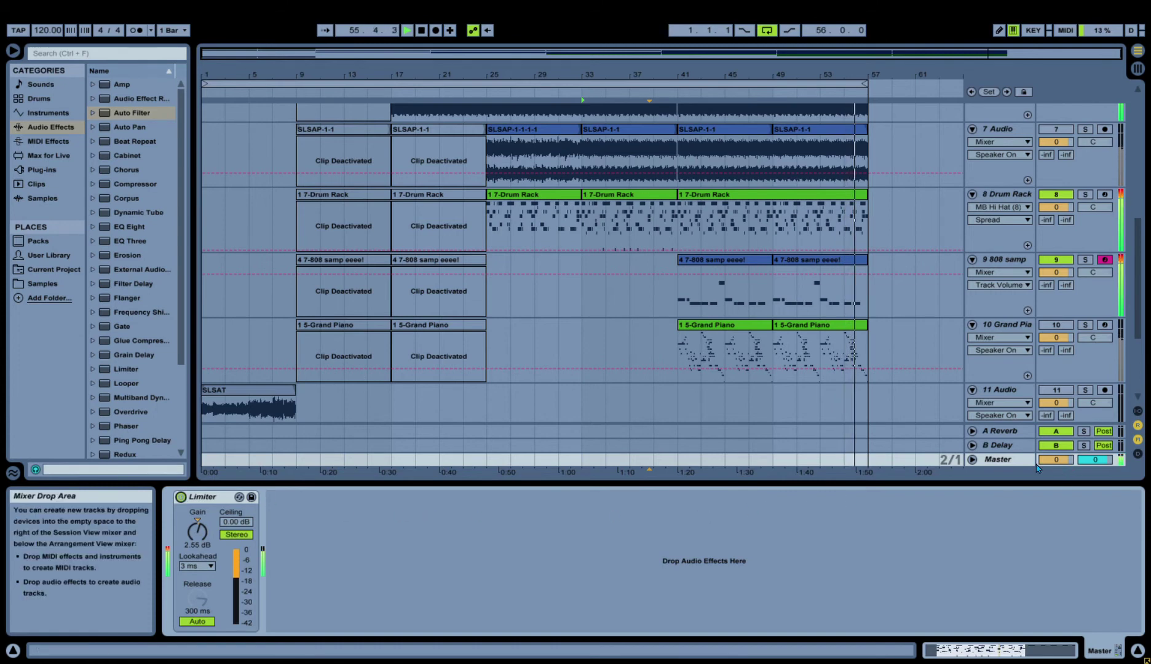
left_click_drag(197, 530, 197, 543)
key("space")
key("space")
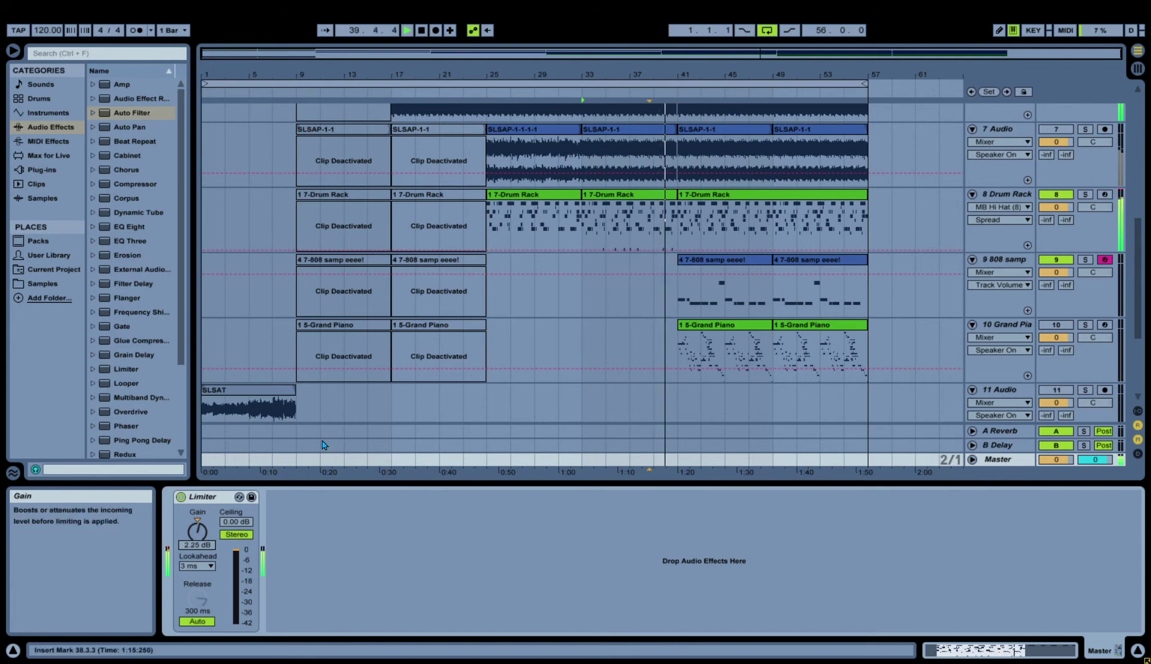
left_click(673, 100)
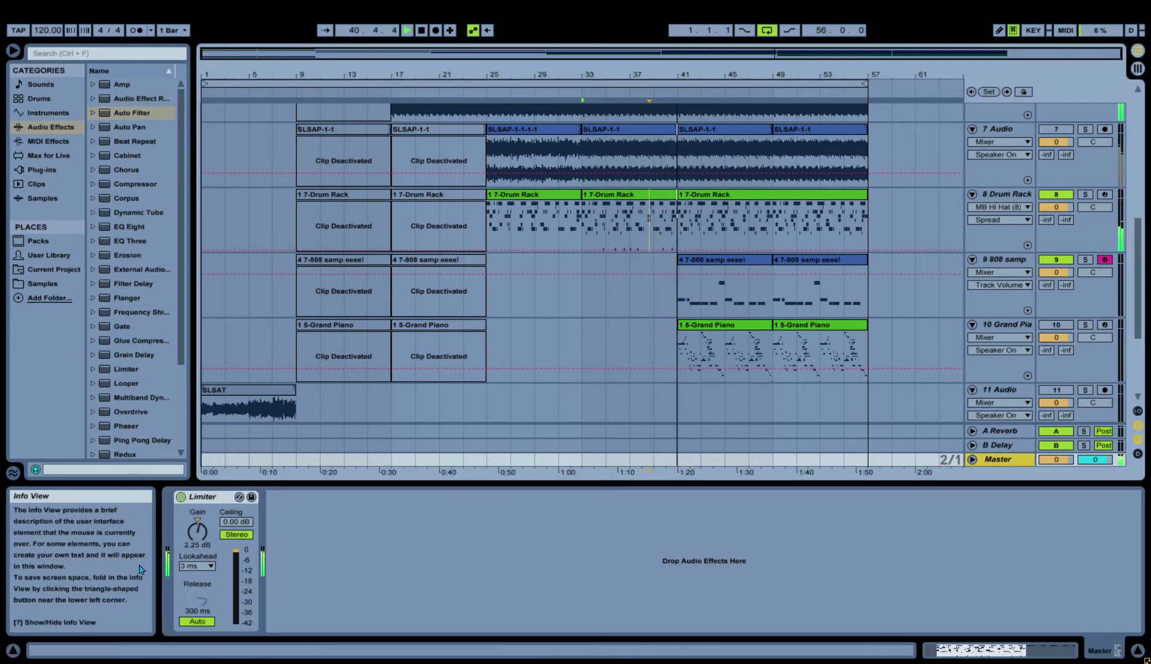
left_click_drag(197, 530, 197, 536)
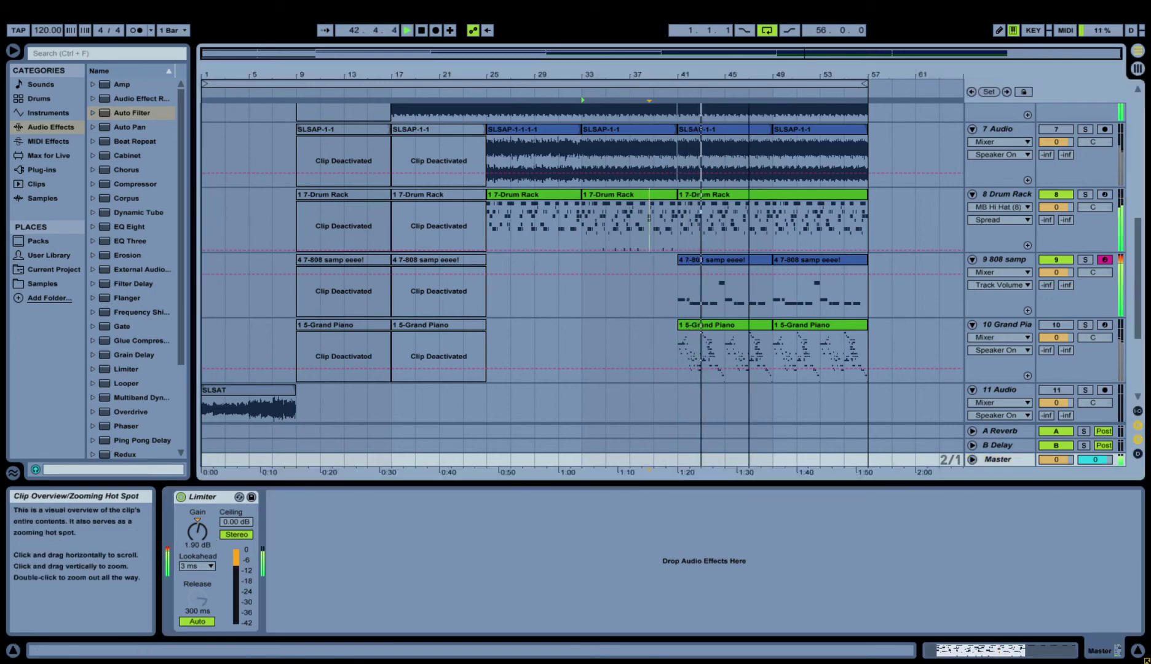
Loop the two-bar section from bar 41 to bar 43, selected on the Grand Piano track.
left_click_drag(839, 53, 841, 66)
left_click_drag(367, 363, 495, 355)
key("ctrl+l")
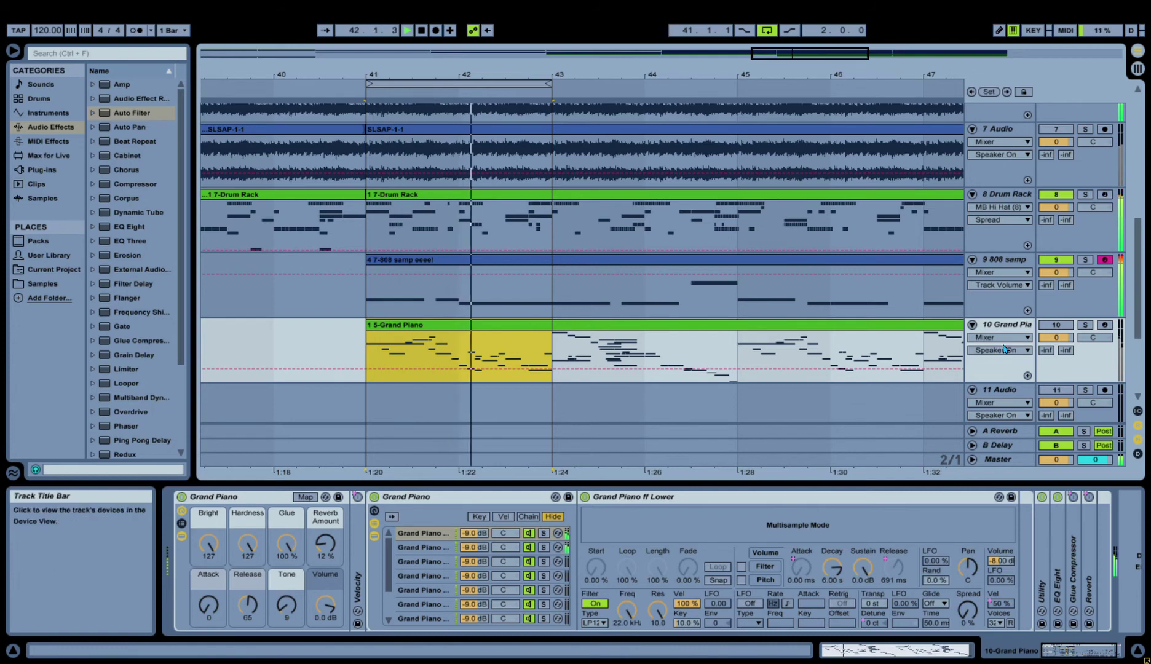
Set the Master Limiter's gain to 1.47 dB and its release to 64.9 ms.
left_click(997, 459)
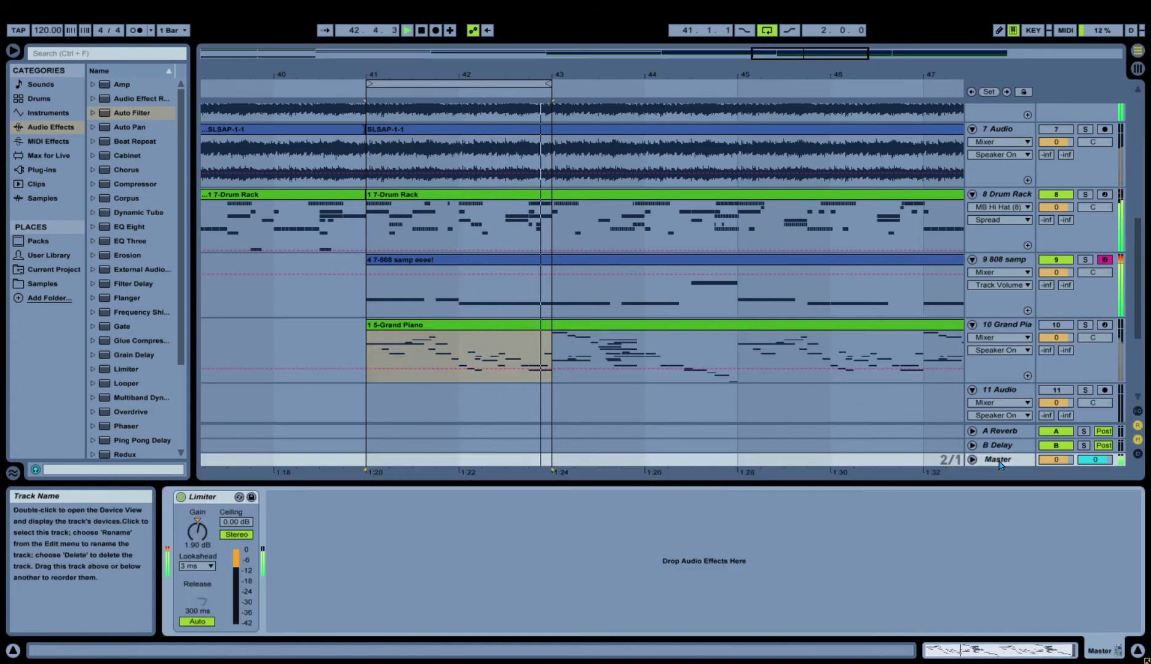
left_click(191, 540)
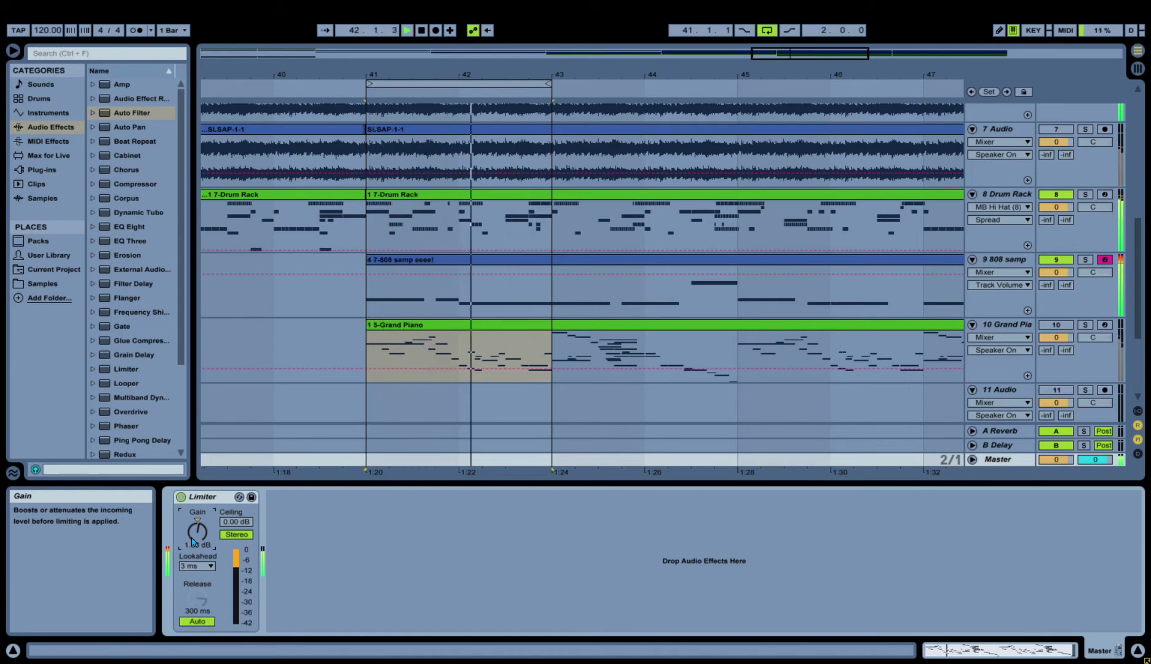
left_click_drag(198, 599, 204, 606)
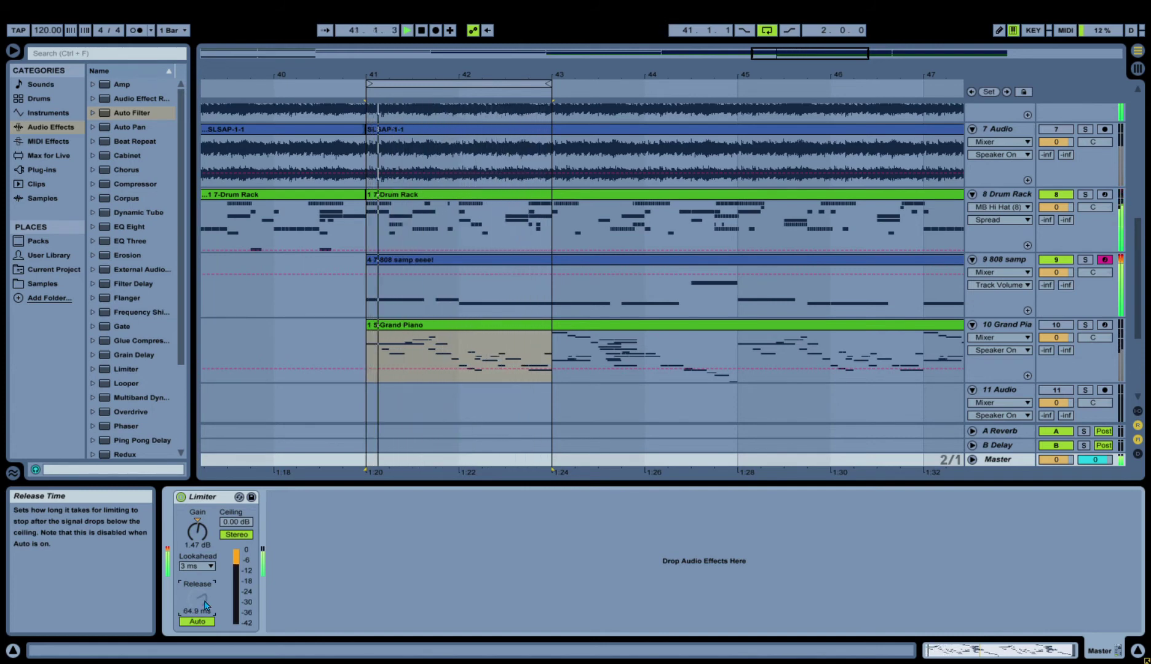
left_click(206, 621)
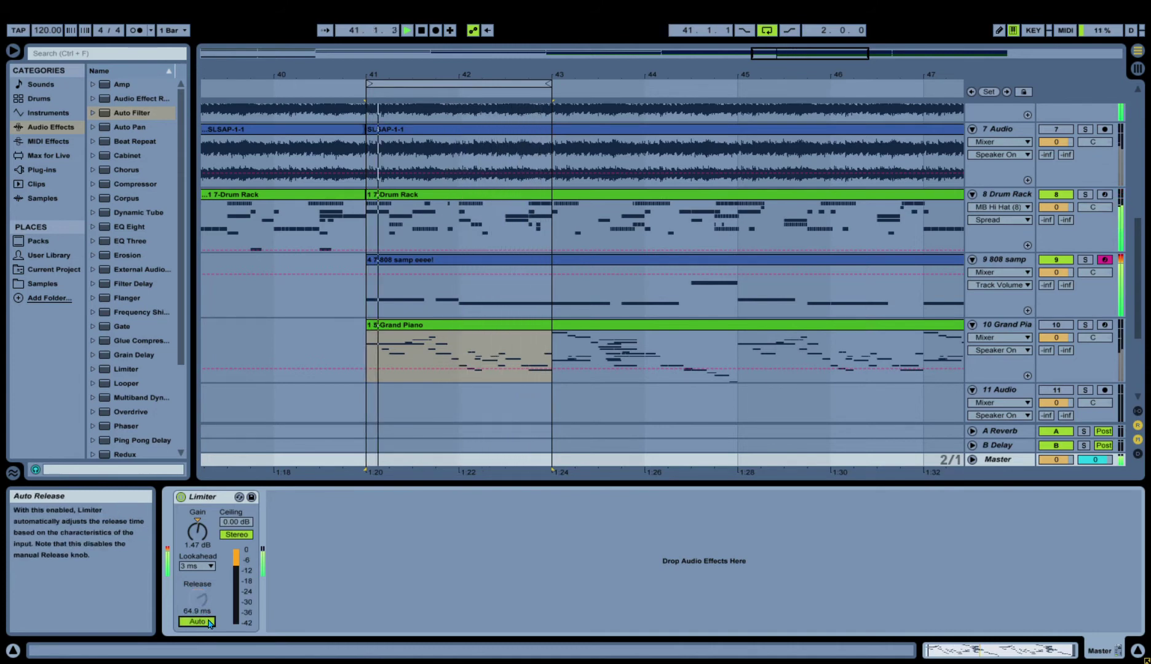
Compare the Limiter's automatic release with a very short manual release, and set the manual release to 0.05 ms.
left_click_drag(197, 598, 197, 633)
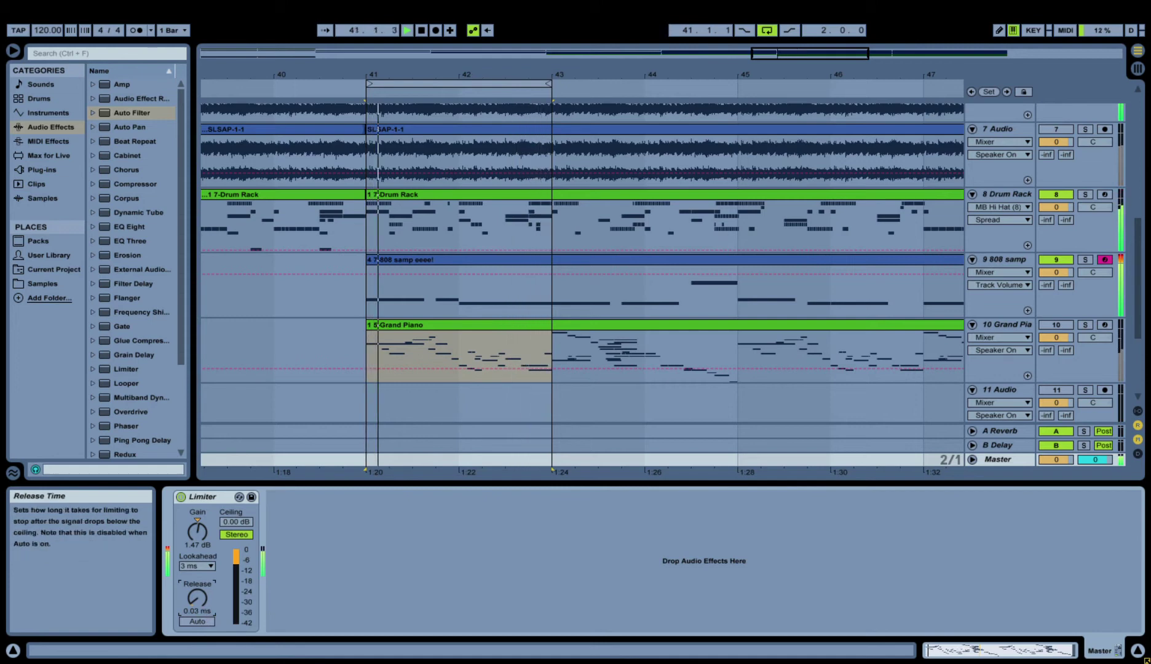
left_click(203, 622)
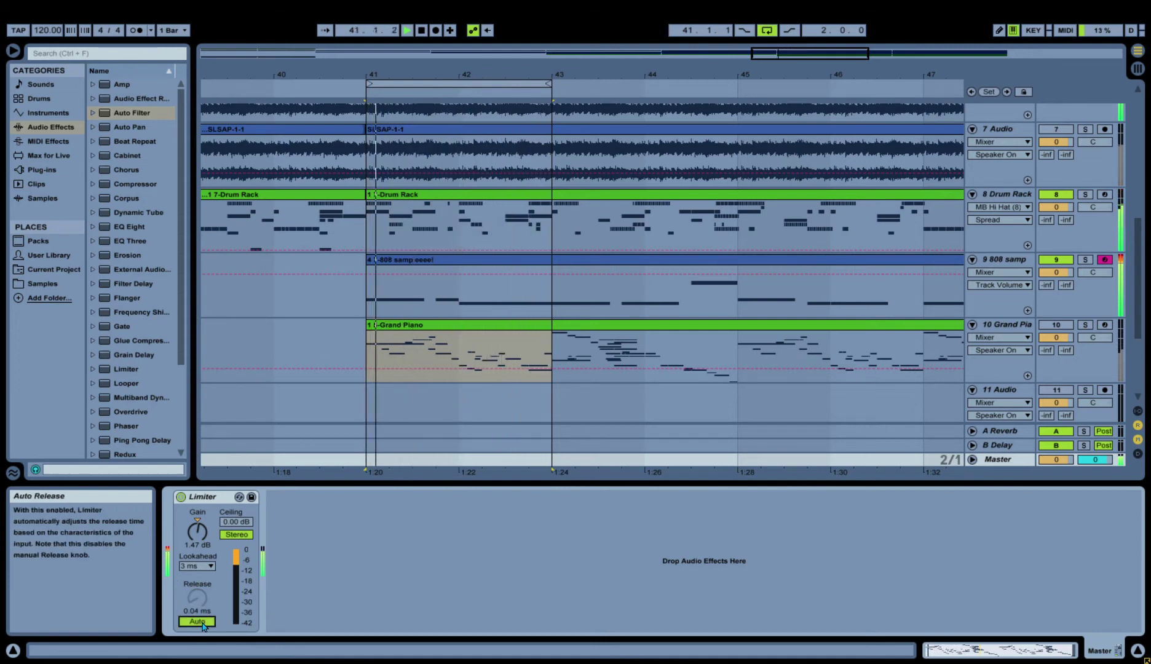
left_click(202, 622)
left_click_drag(205, 604, 205, 601)
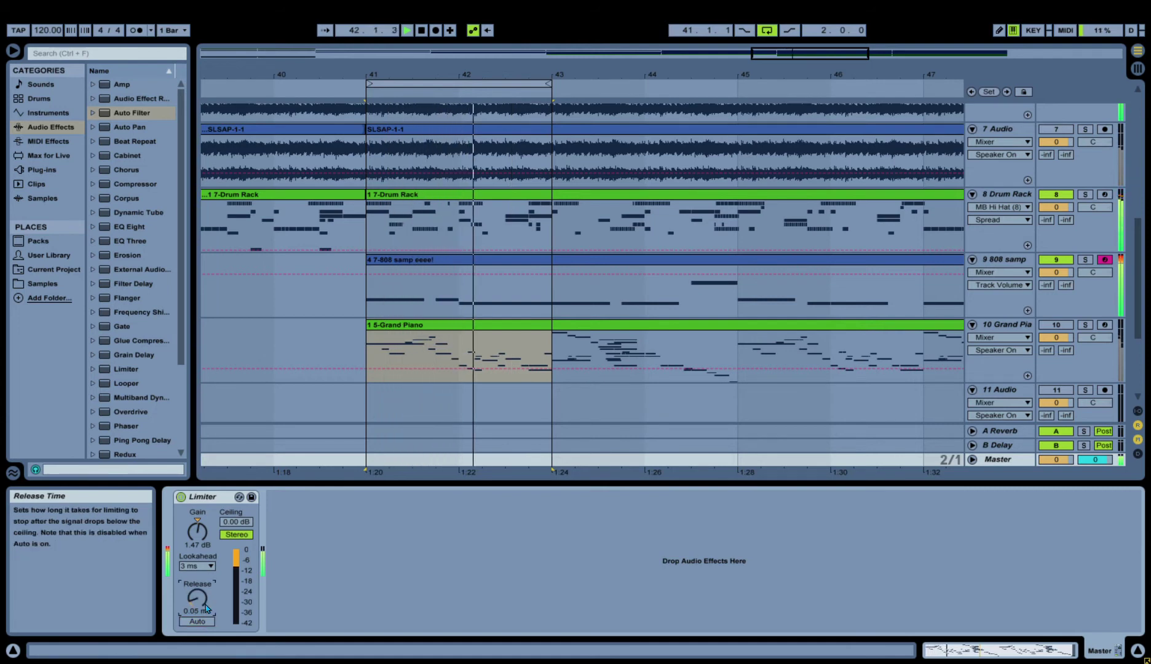
Lower the Limiter gain to 0.83 dB, set its release to 132 ms, and restart the looped playback.
left_click_drag(198, 532, 192, 545)
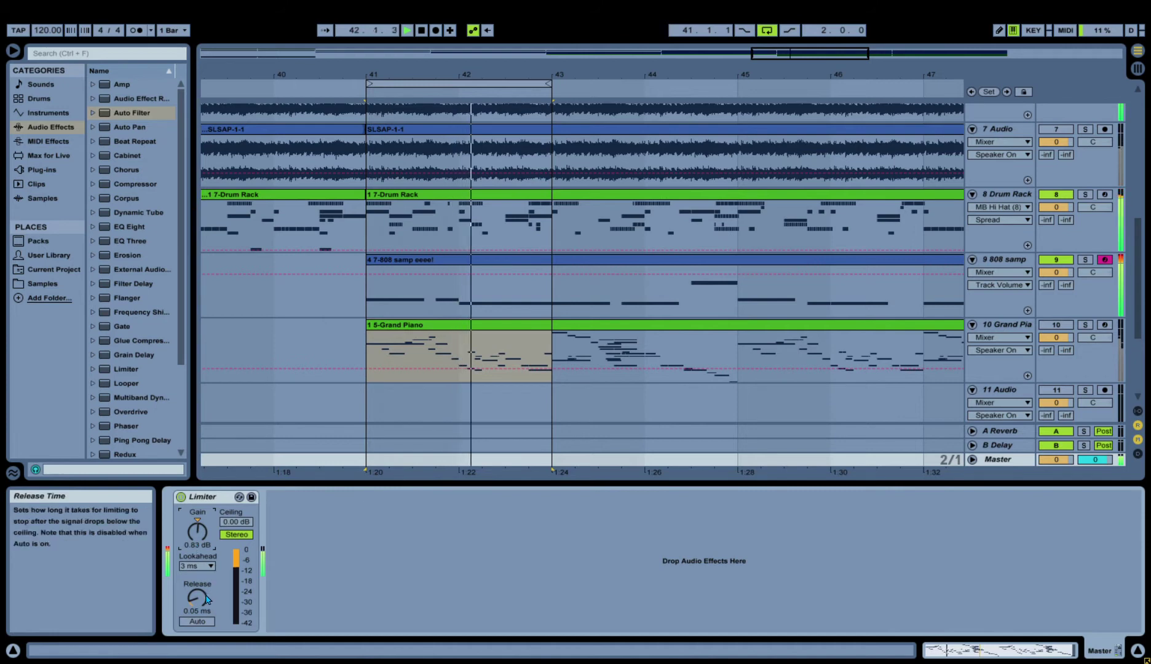
mouse_move(197, 597)
left_mouse_down()
mouse_move(207, 621)
mouse_move(206, 582)
left_mouse_up()
key("space")
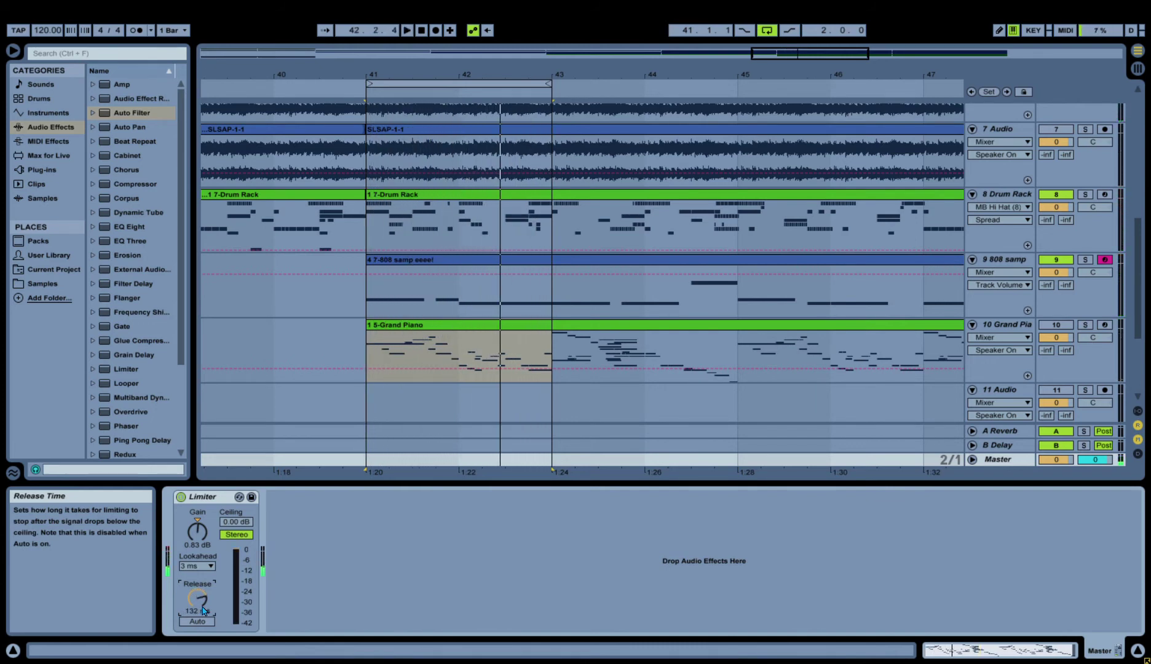
key("space")
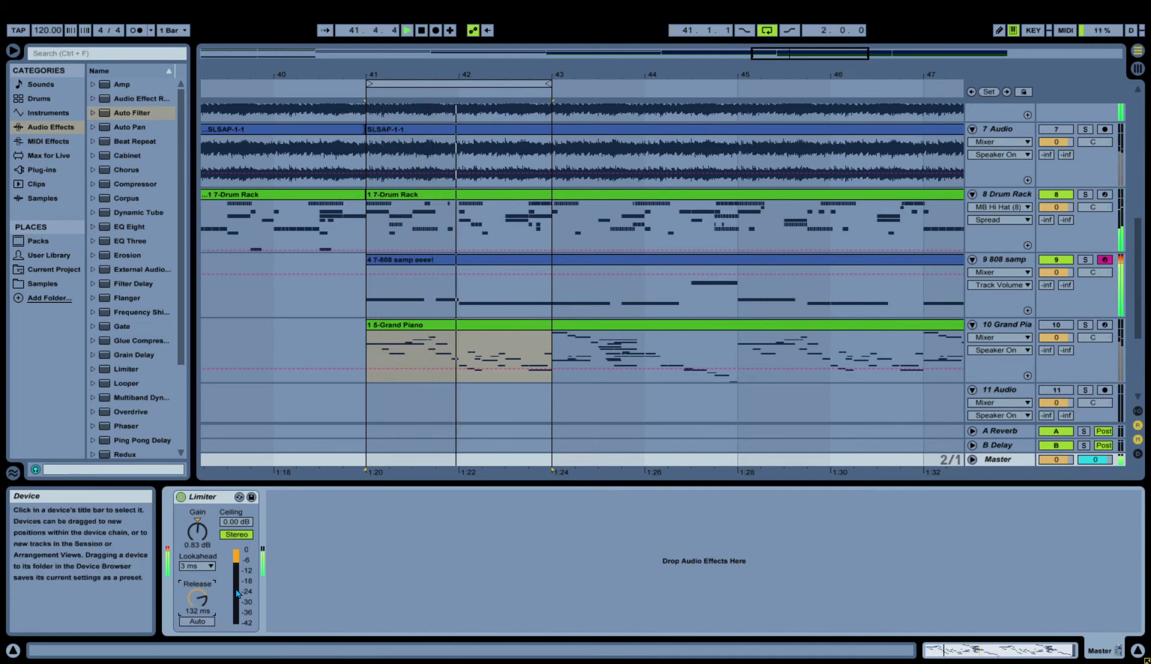
Shorten the Limiter's release, compare it against automatic release, and set the manual release to 1.36 ms.
left_click_drag(204, 599, 197, 617)
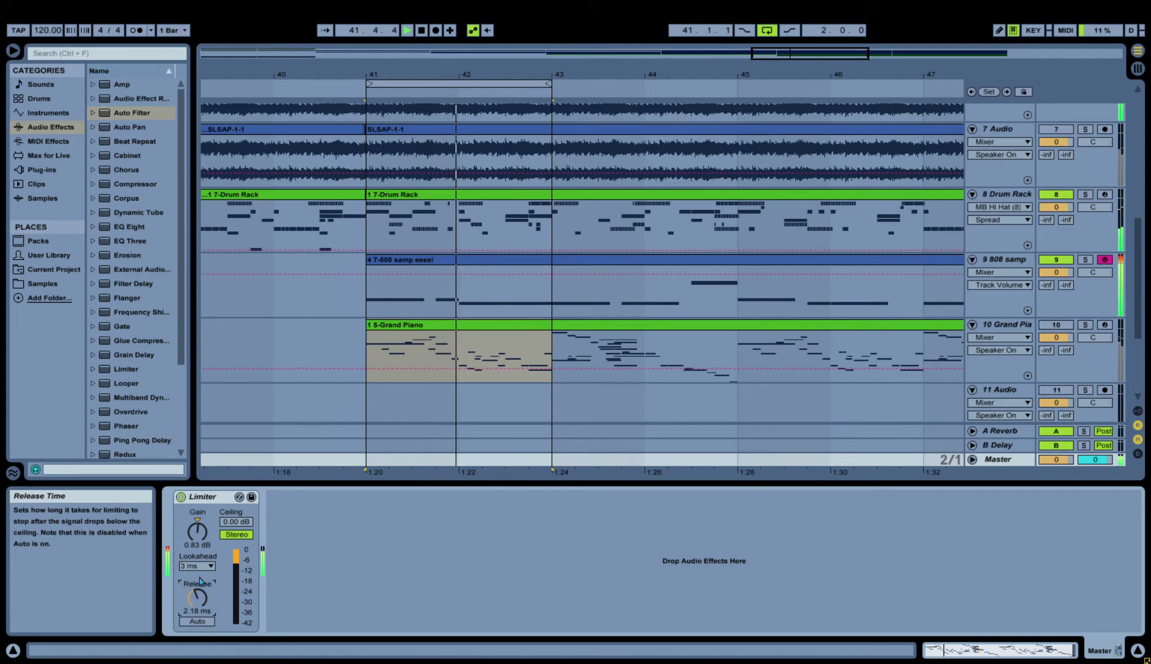
left_click_drag(196, 545, 196, 552)
left_click_drag(197, 598, 197, 602)
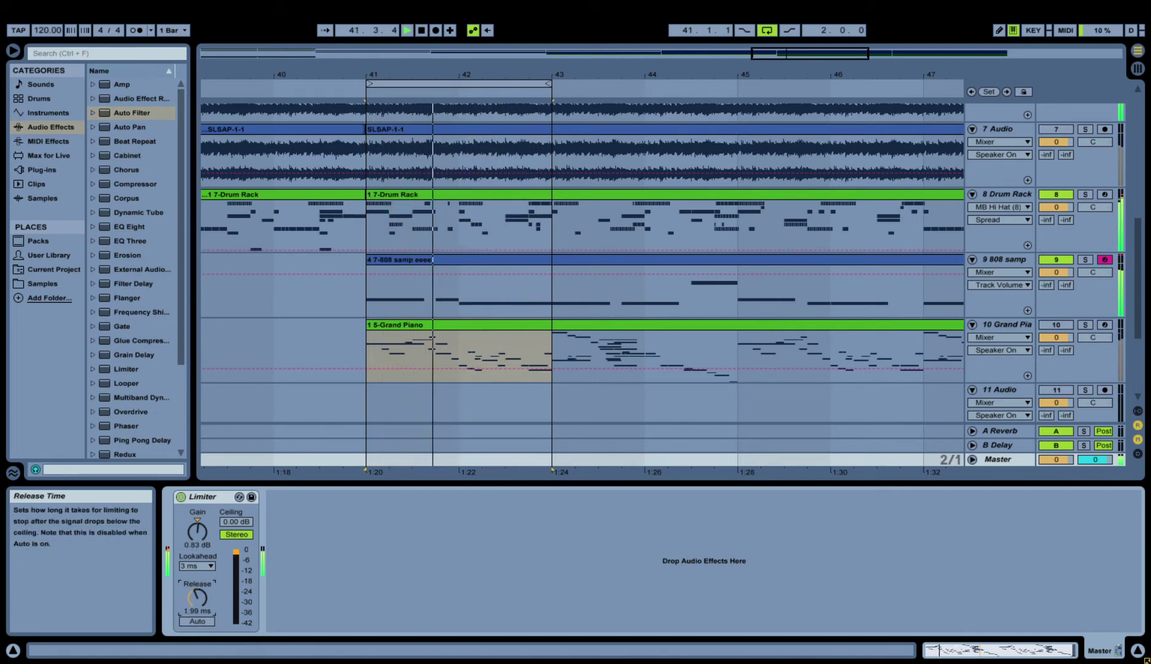
left_click(201, 621)
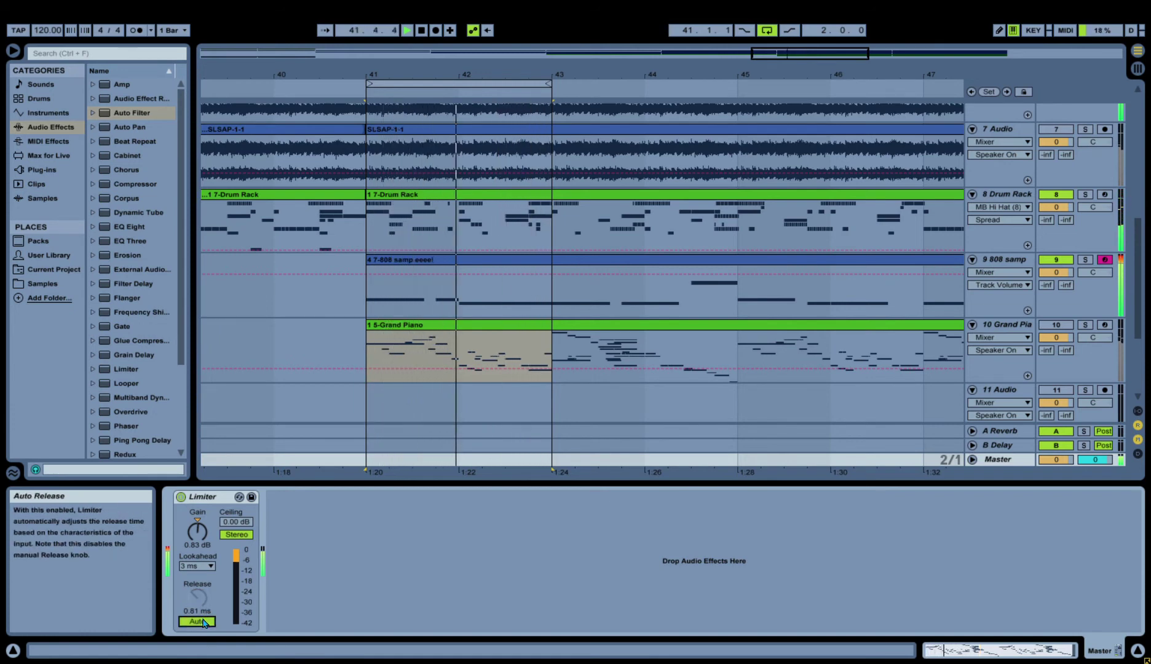
left_click(203, 622)
left_click_drag(197, 598, 198, 590)
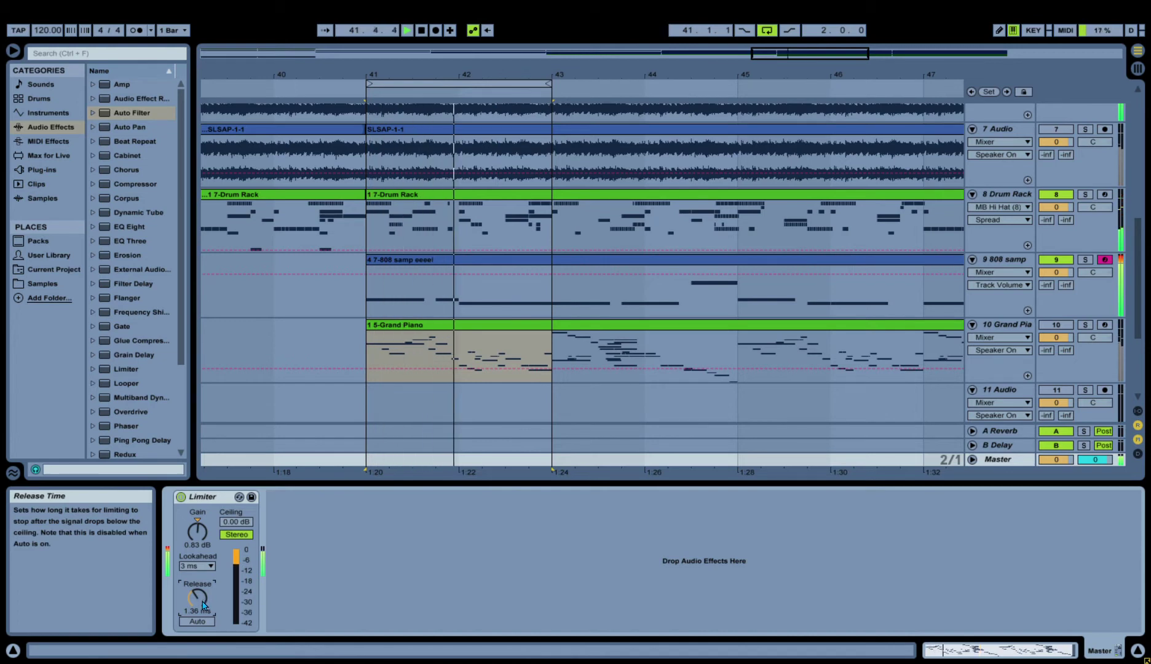
Hide the device view, show the full arrangement, and save the set.
left_click(396, 490)
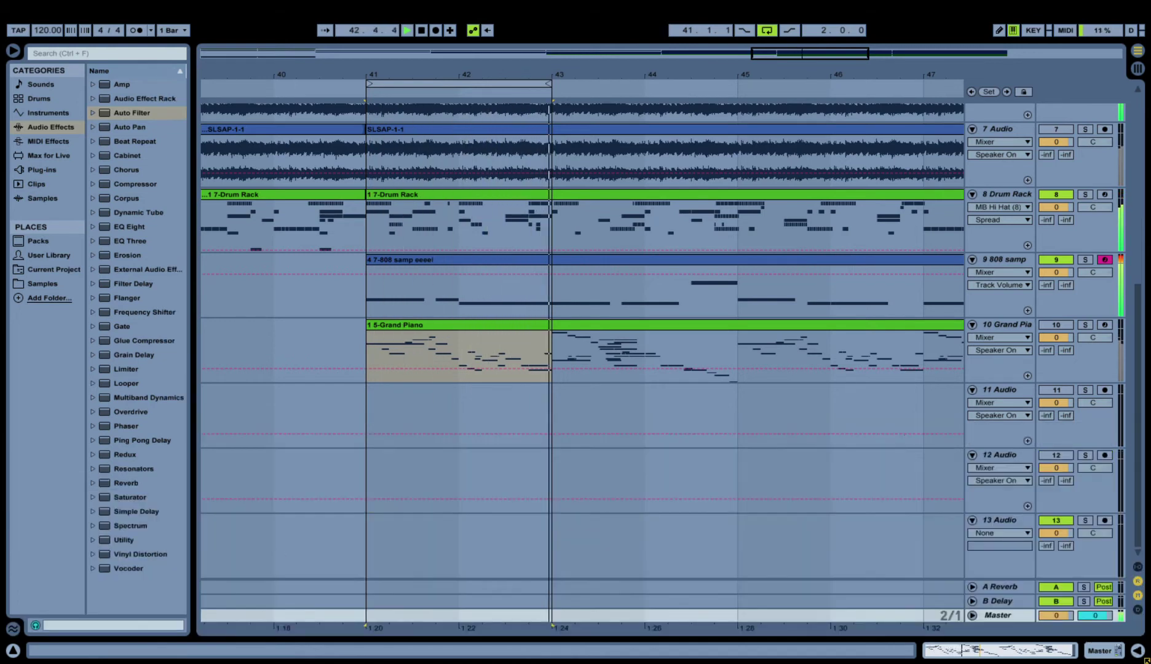
left_click(455, 53)
left_click_drag(455, 53, 673, 57)
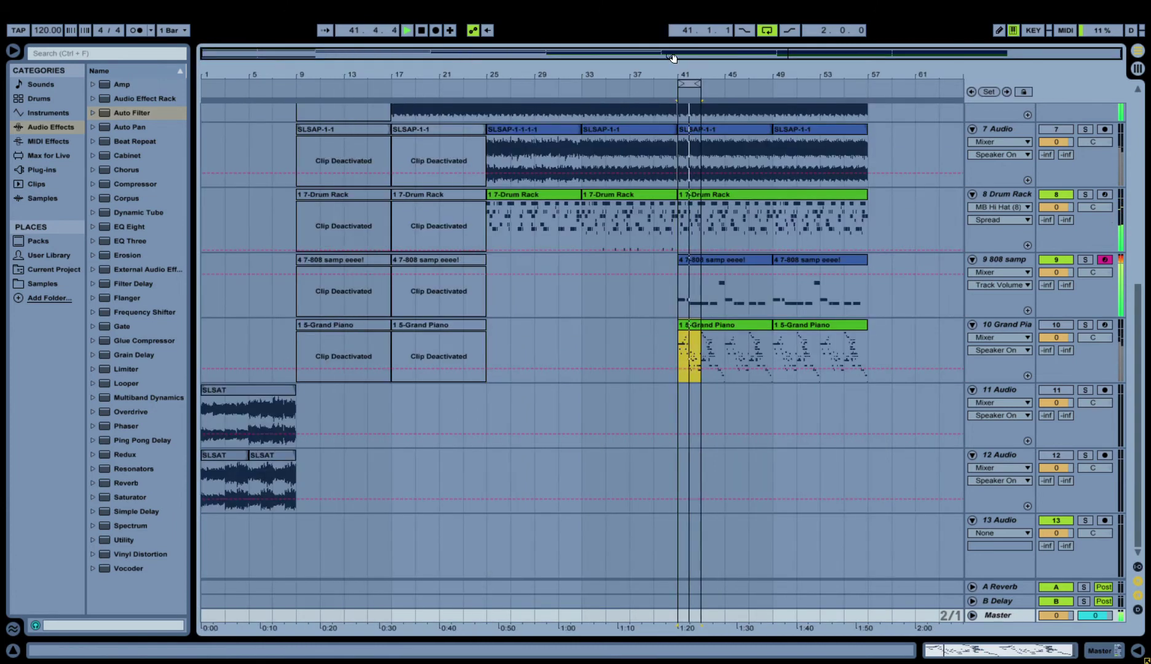
key("ctrl+s")
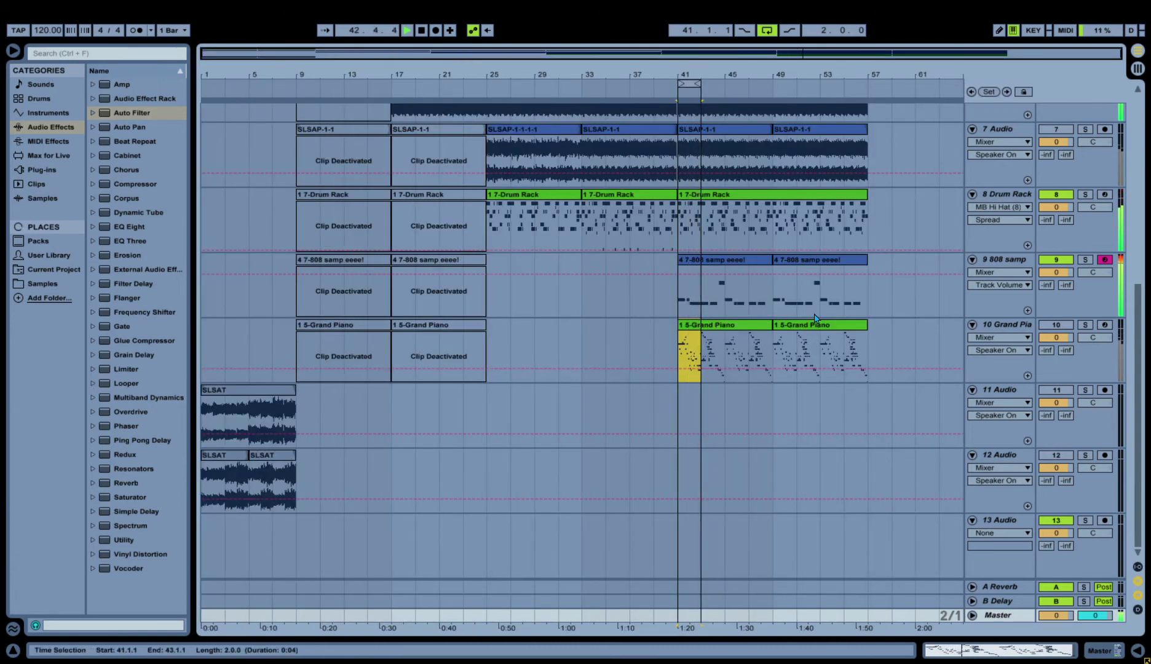
Reopen the Master track's Limiter, set its release to 0.13 ms, and enable automatic release.
left_click(999, 620)
double_click(1000, 619)
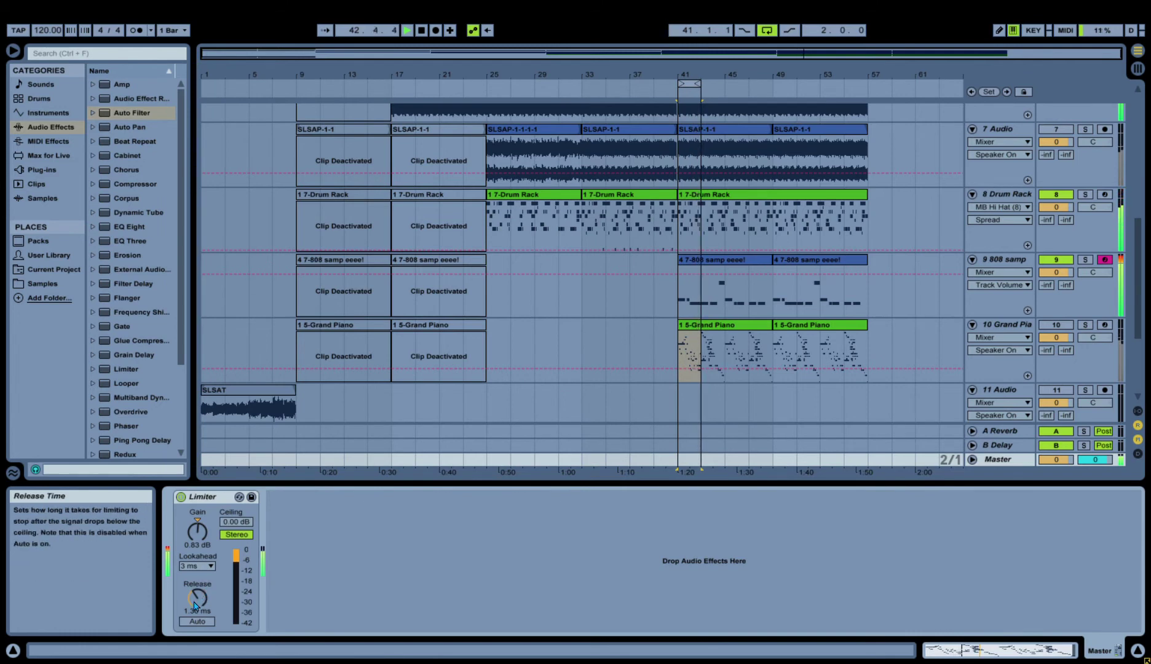
left_click_drag(194, 606, 194, 613)
left_click(197, 621)
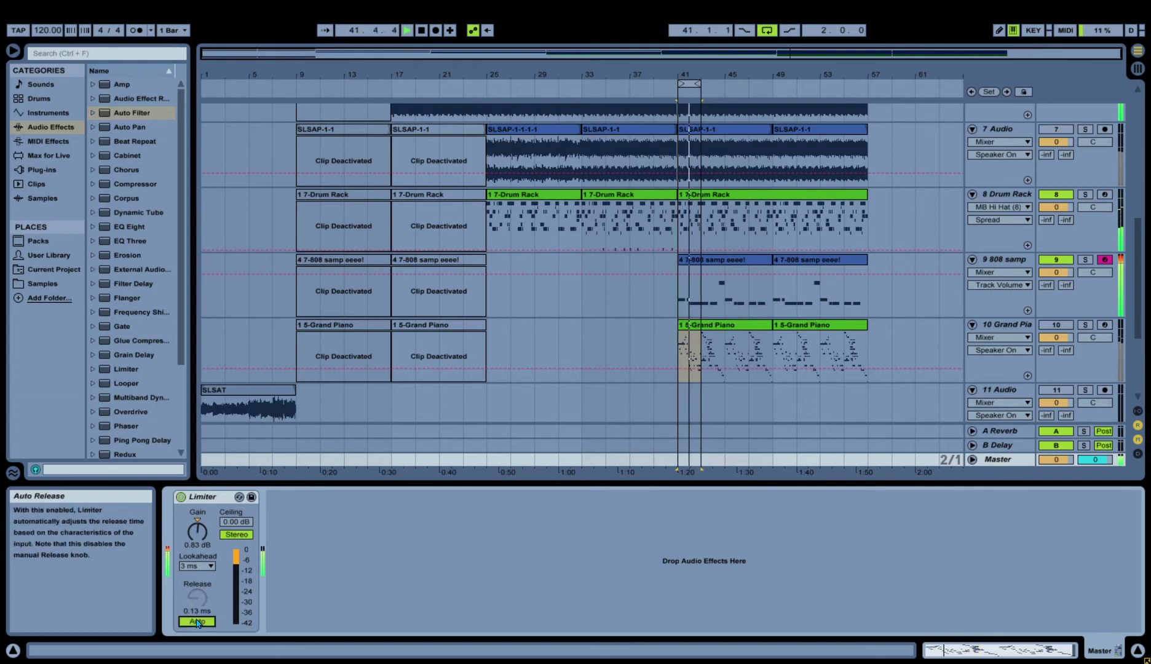
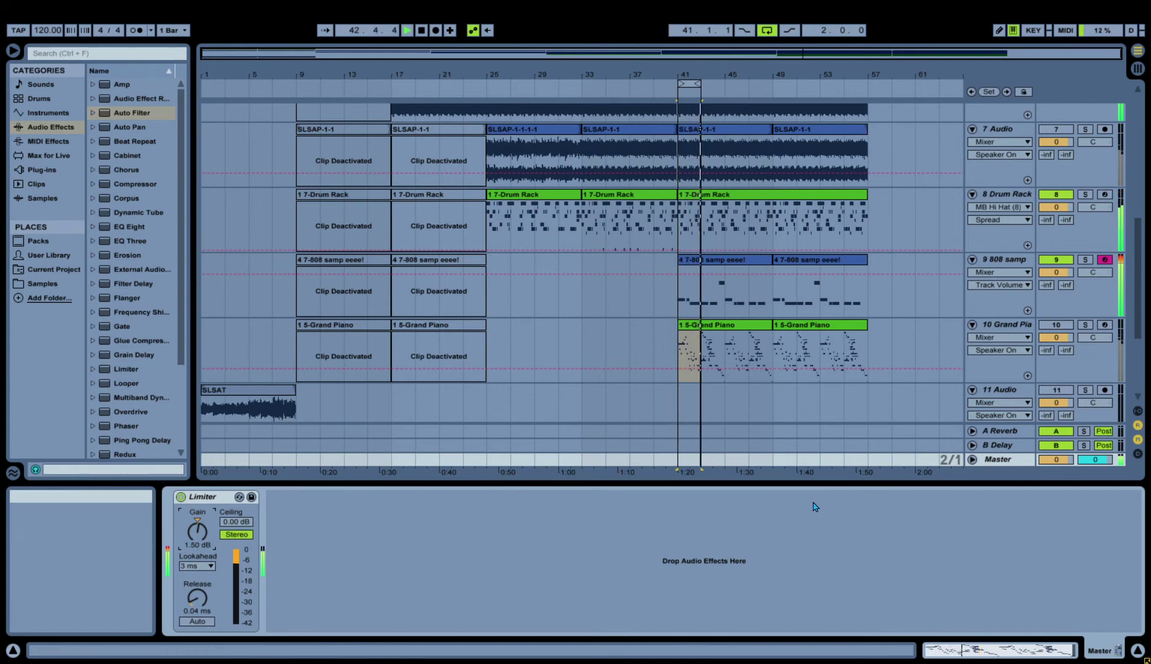
Hide the device view, loop playback from bar 25 to bar 57 across the drum, 808 and piano clips, and save the set.
left_click_drag(800, 484, 799, 590)
key("space")
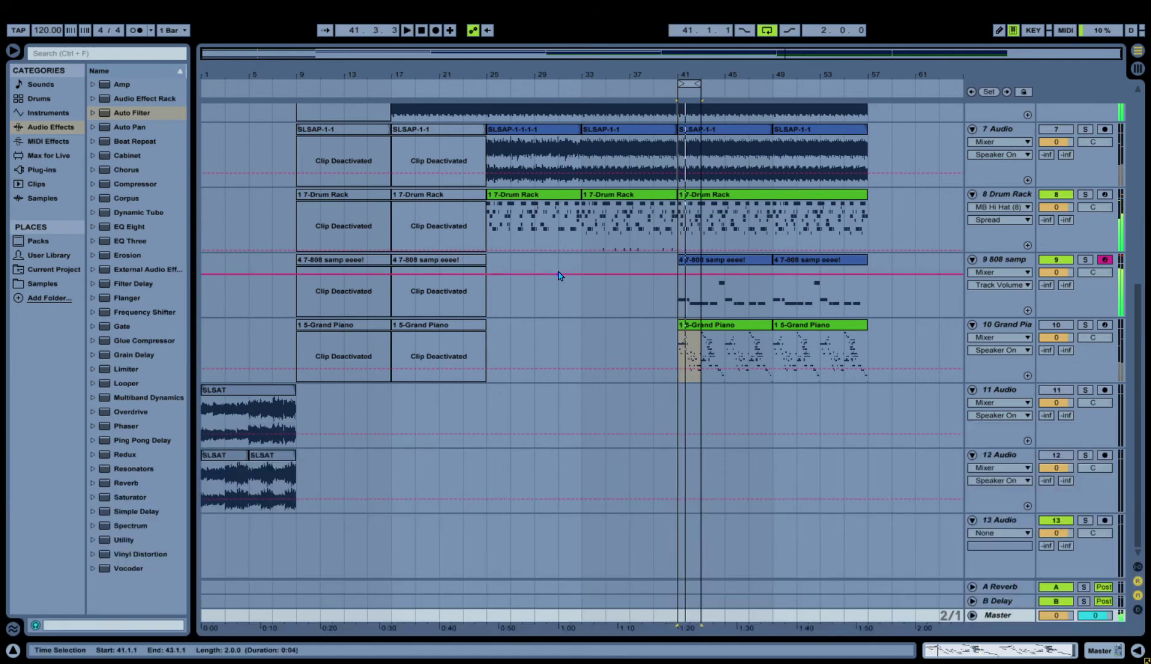
left_click(533, 194)
key("space")
left_click(887, 352, "shift")
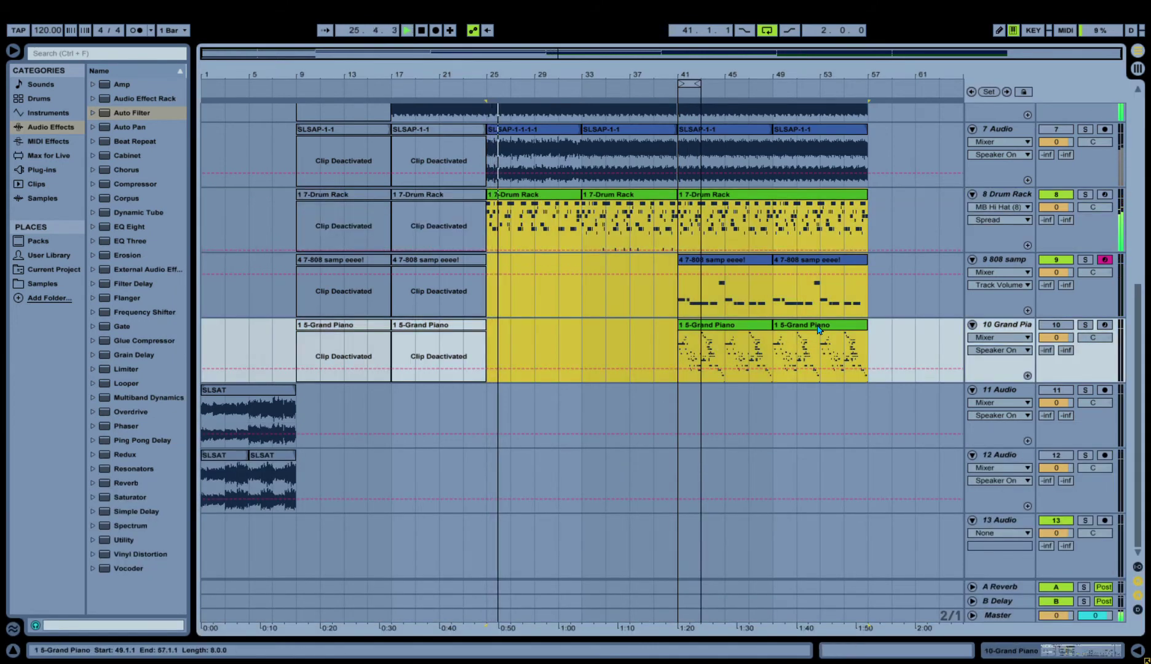
key("ctrl+l")
key("ctrl+s")
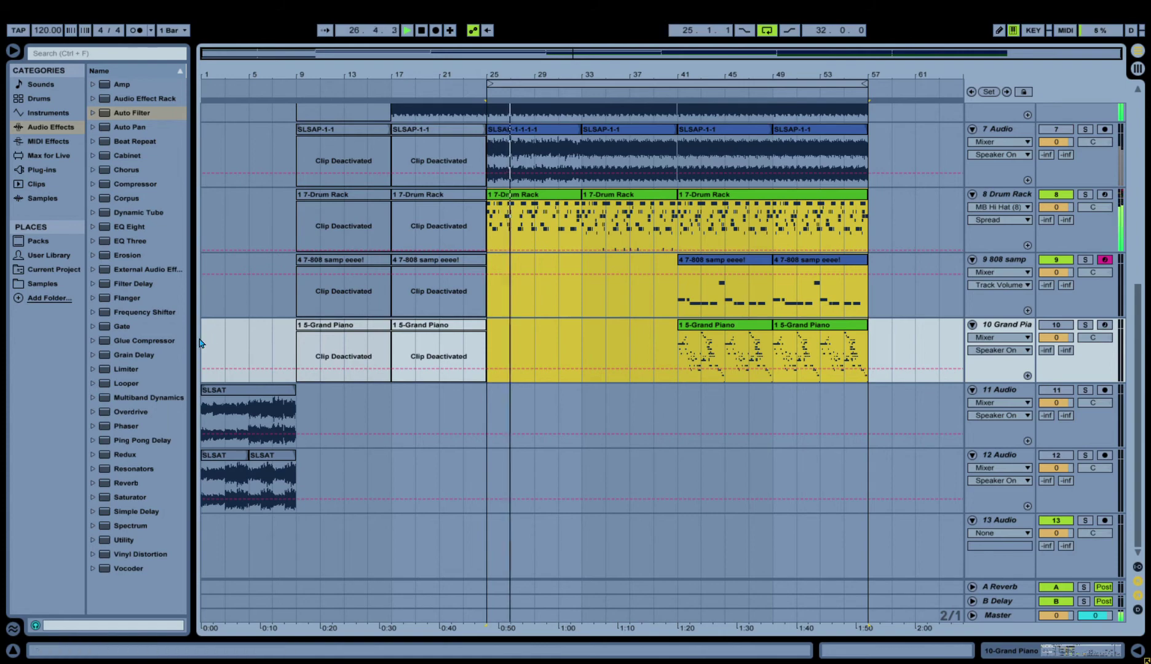
Group the four tracks from 4 Audio through 7 Audio into a single group track.
left_click(199, 343, "shift")
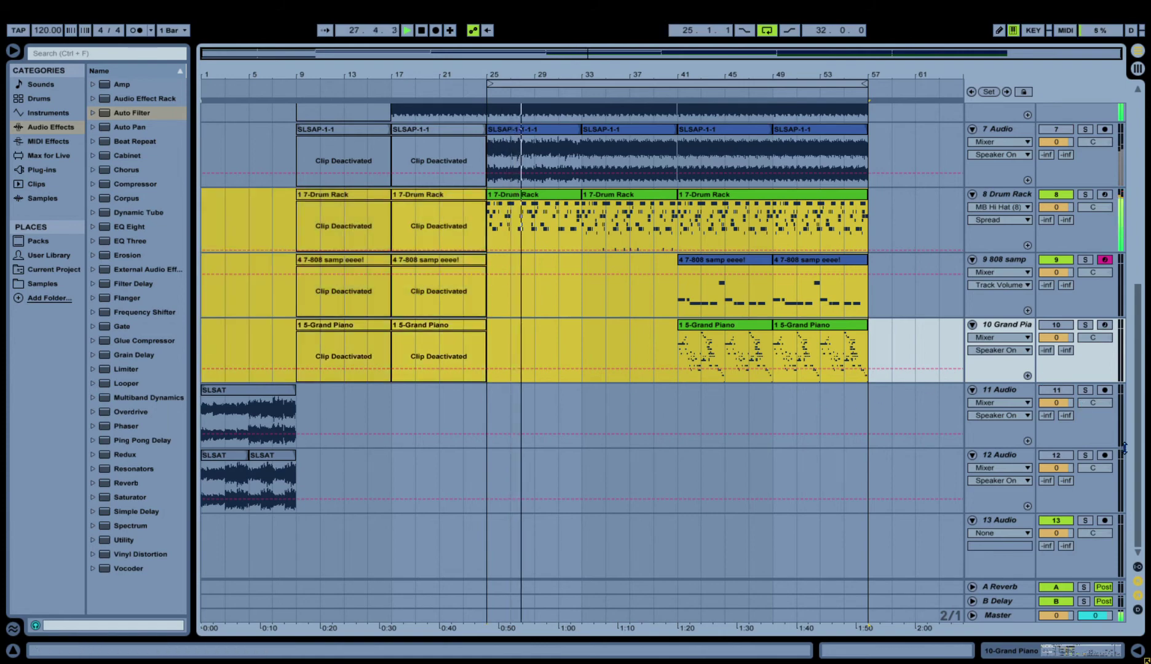
left_click_drag(1138, 467, 1138, 284)
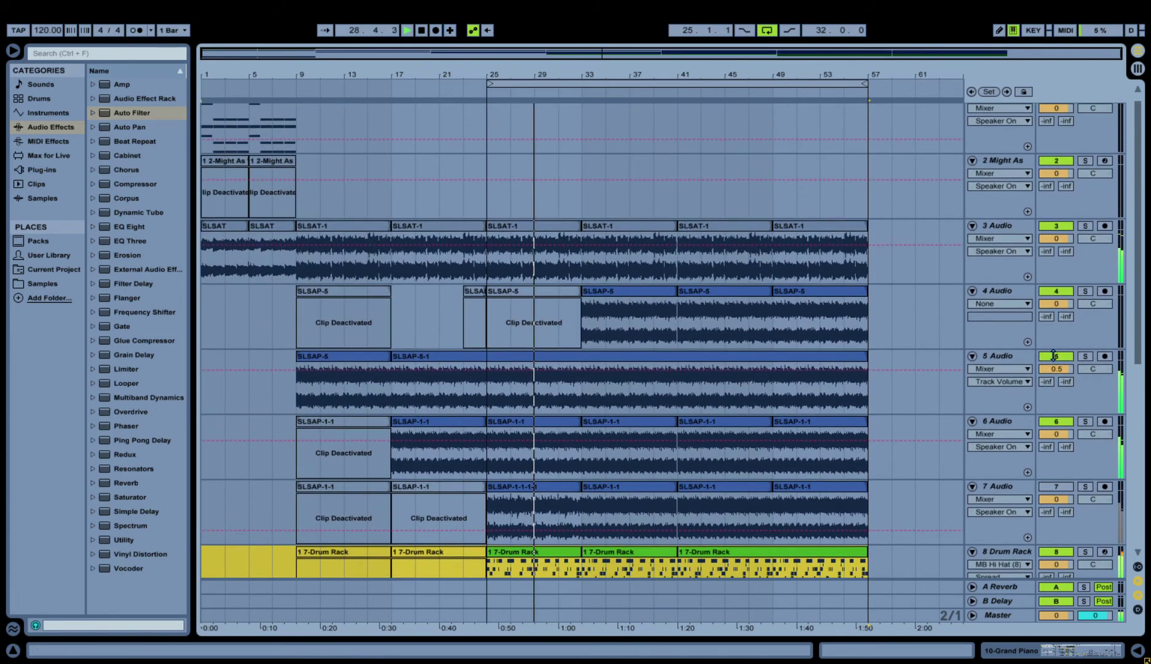
left_click(1030, 311)
left_click(1012, 497, "shift")
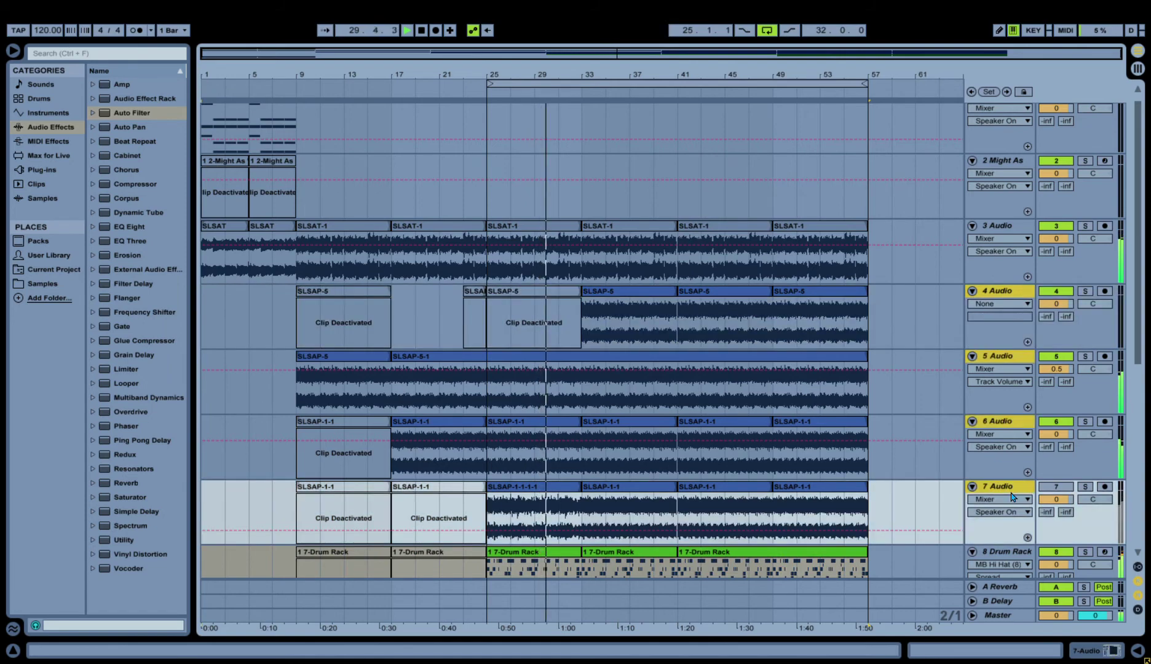
key("ctrl+g")
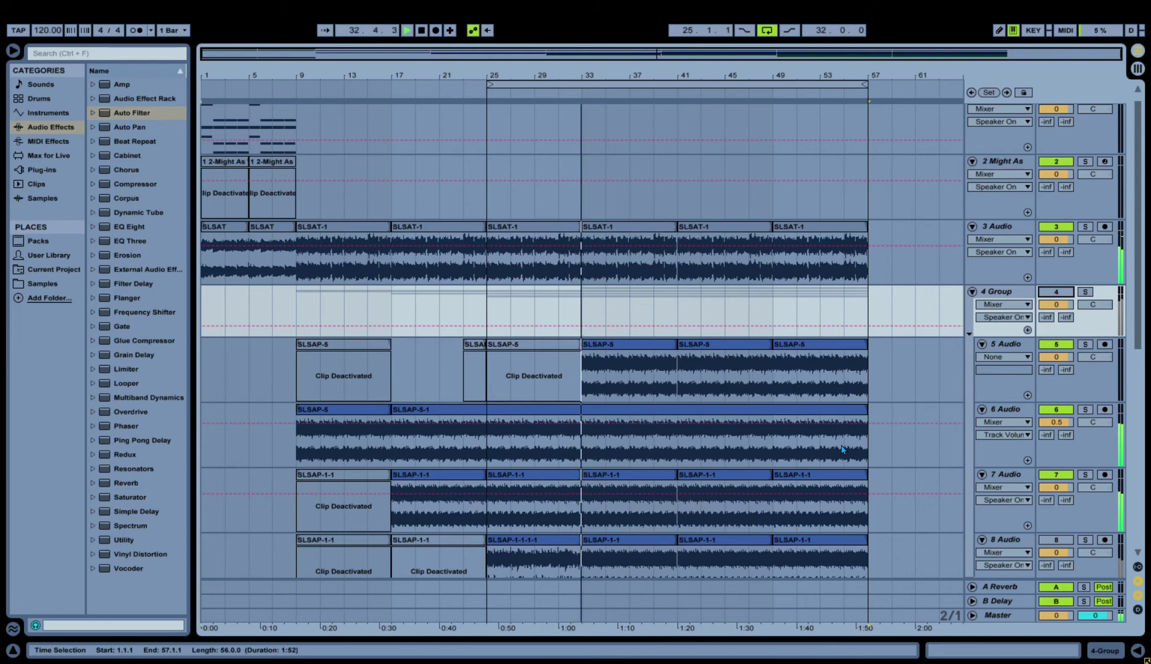
Play the mix from bar 41 with the new group muted, and switch the group track back on.
left_click(676, 98)
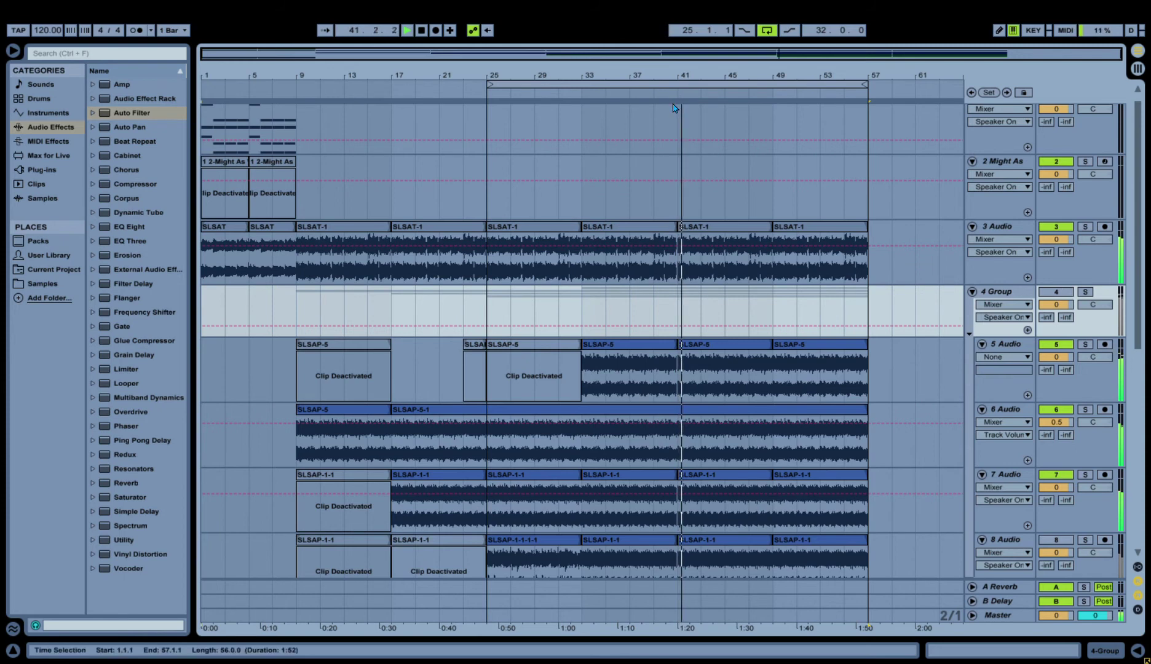
left_click(676, 94)
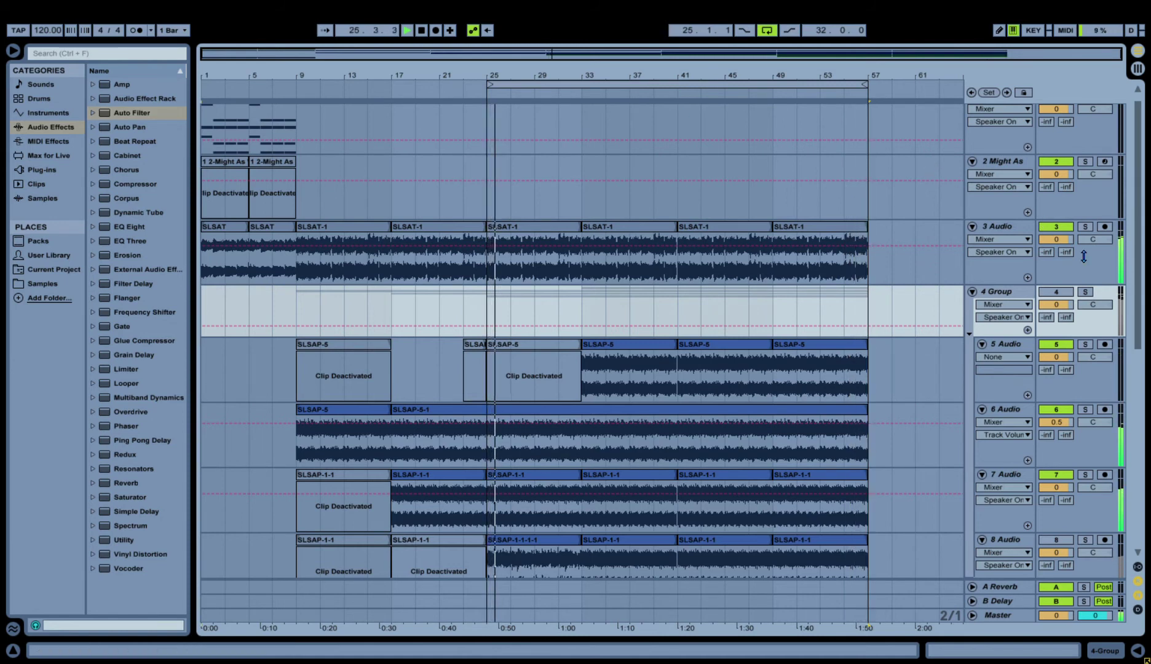
left_click(1056, 293)
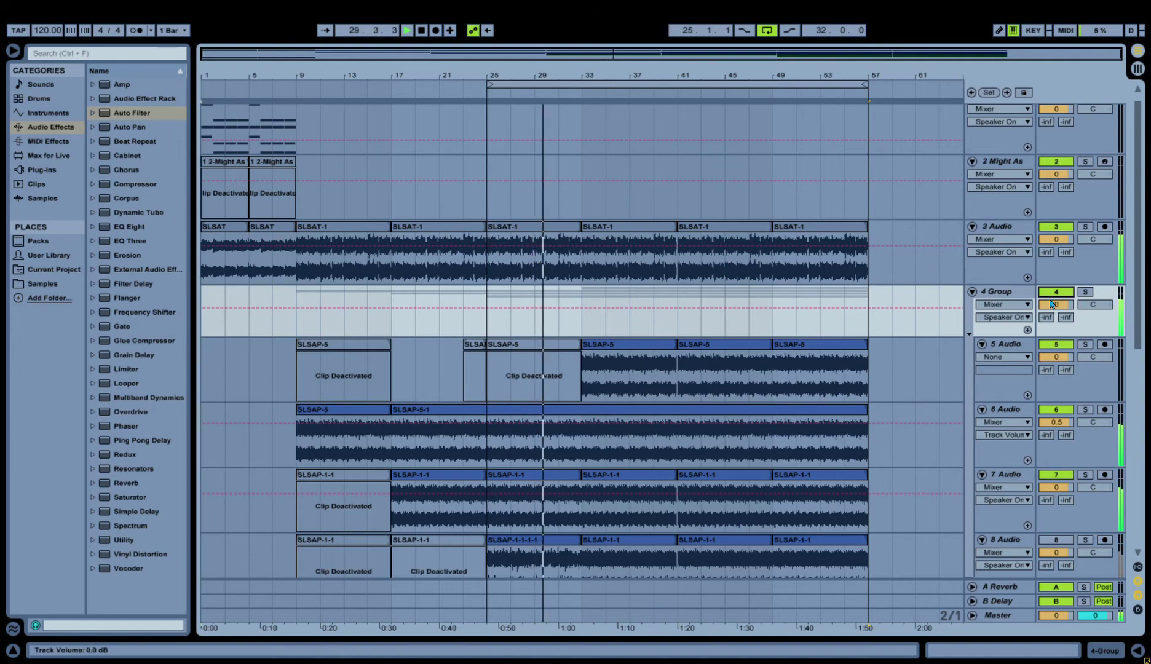
Duplicate the 3 Audio track, transpose the copy's bar 33 clip up 12 semitones, and compare it with the original muted and unmuted.
double_click(995, 226)
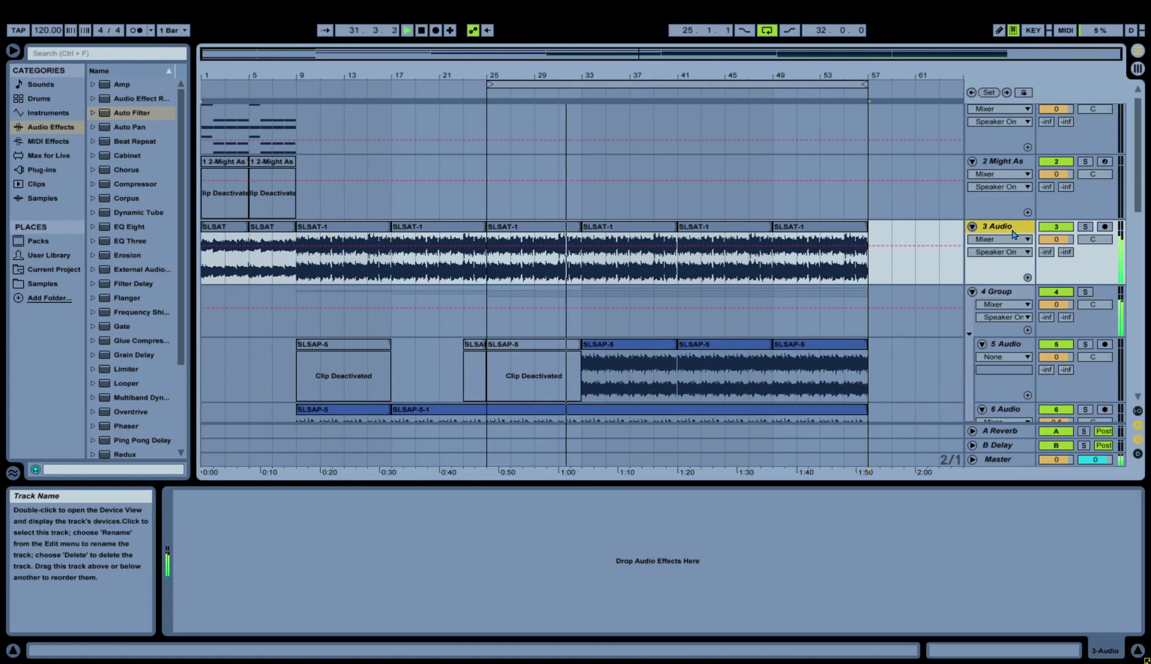
key("ctrl+d")
left_click(596, 294)
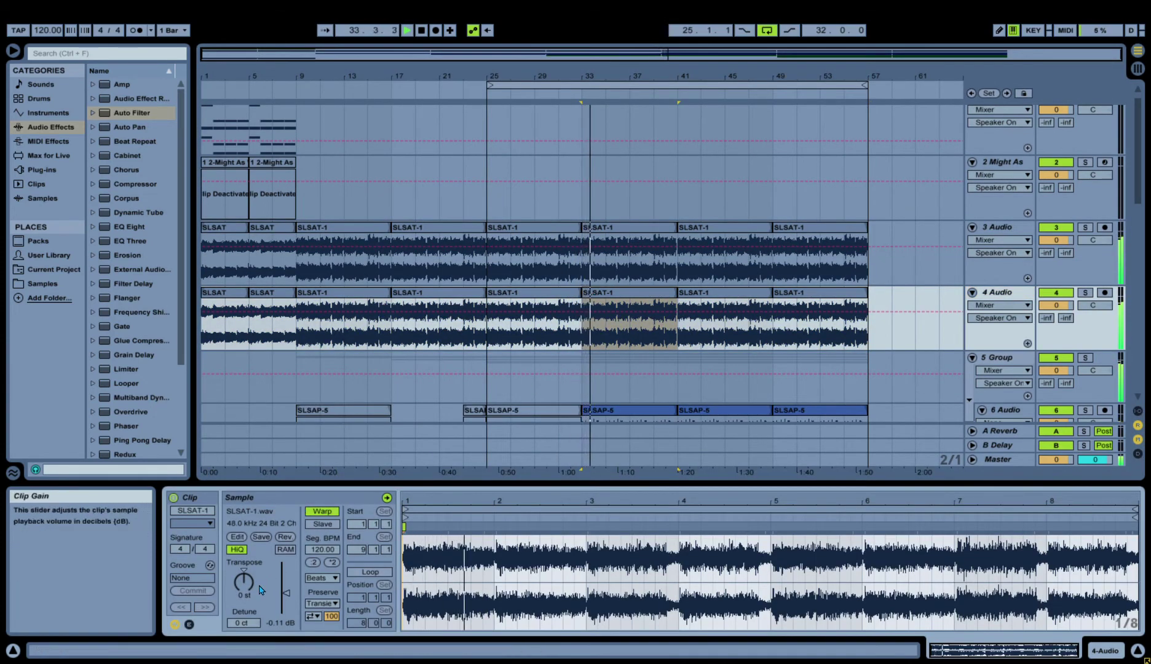
left_click_drag(244, 581, 244, 547)
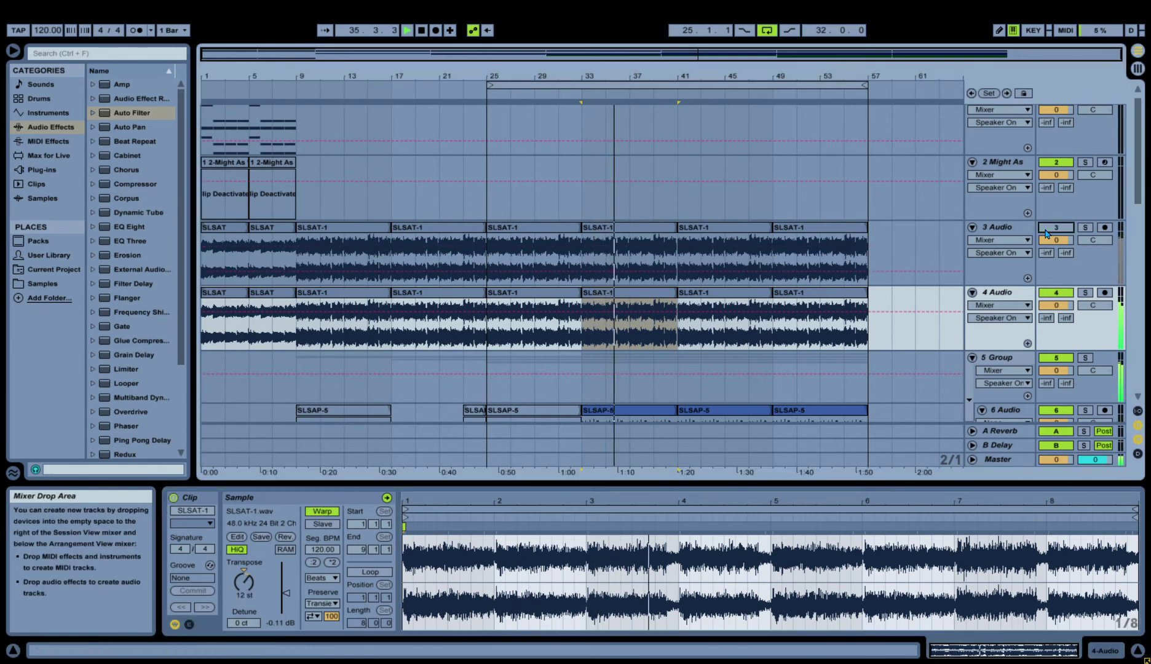
left_click(1056, 227)
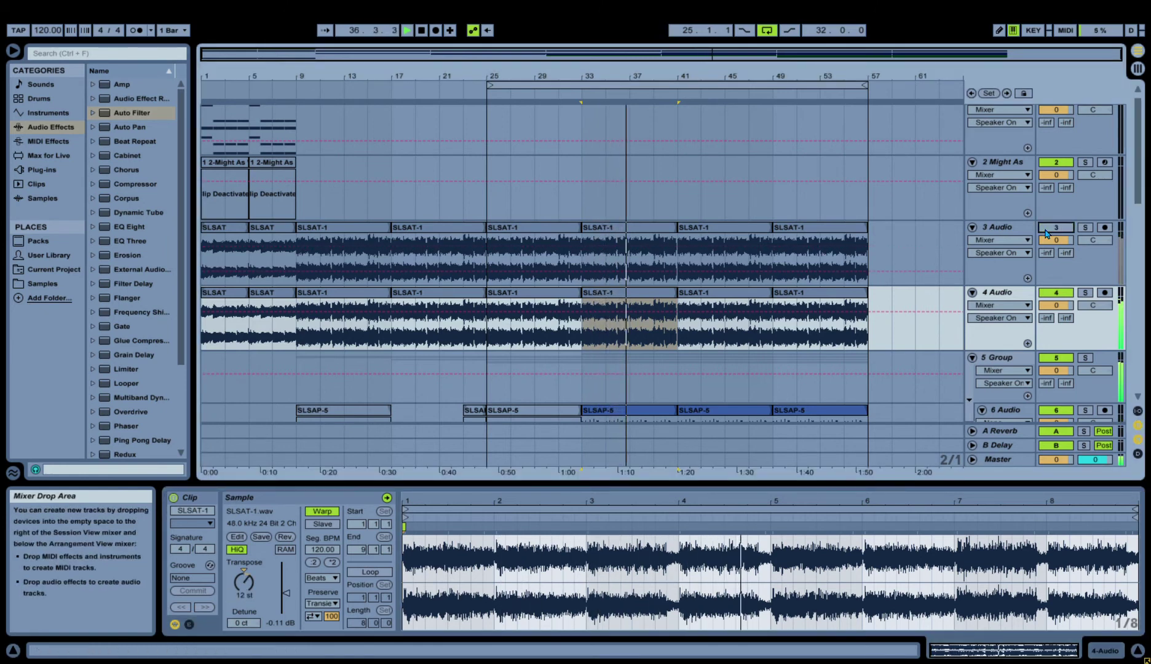
left_click(1055, 228)
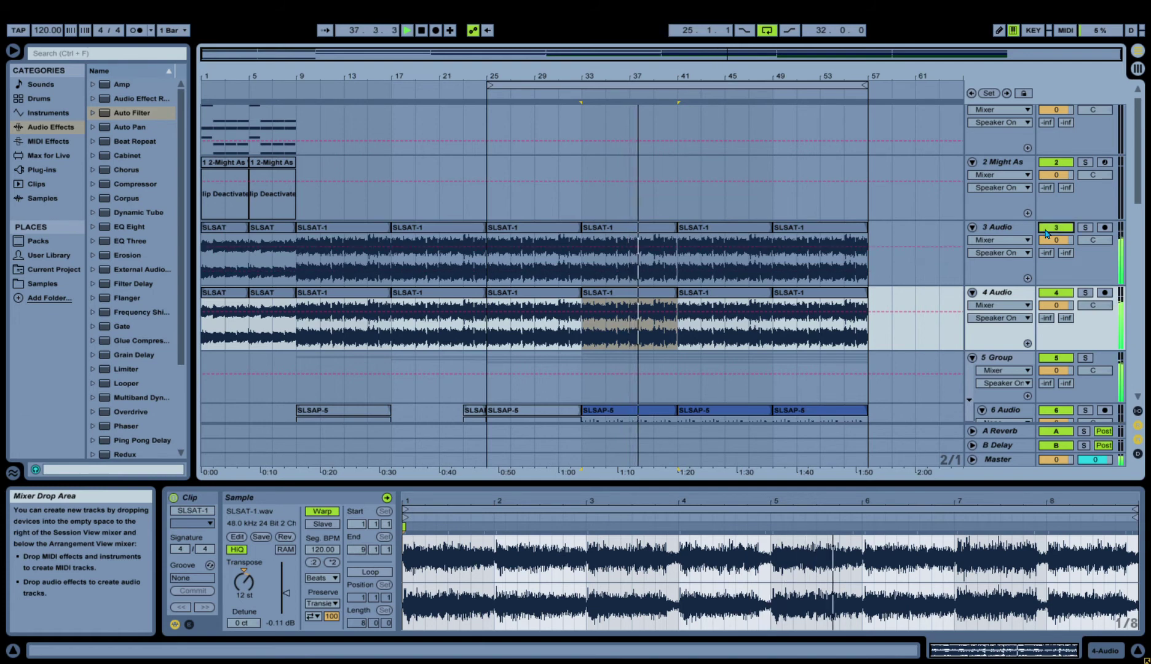
Add a Chorus audio effect to the duplicated 4 Audio track.
left_click(1025, 301)
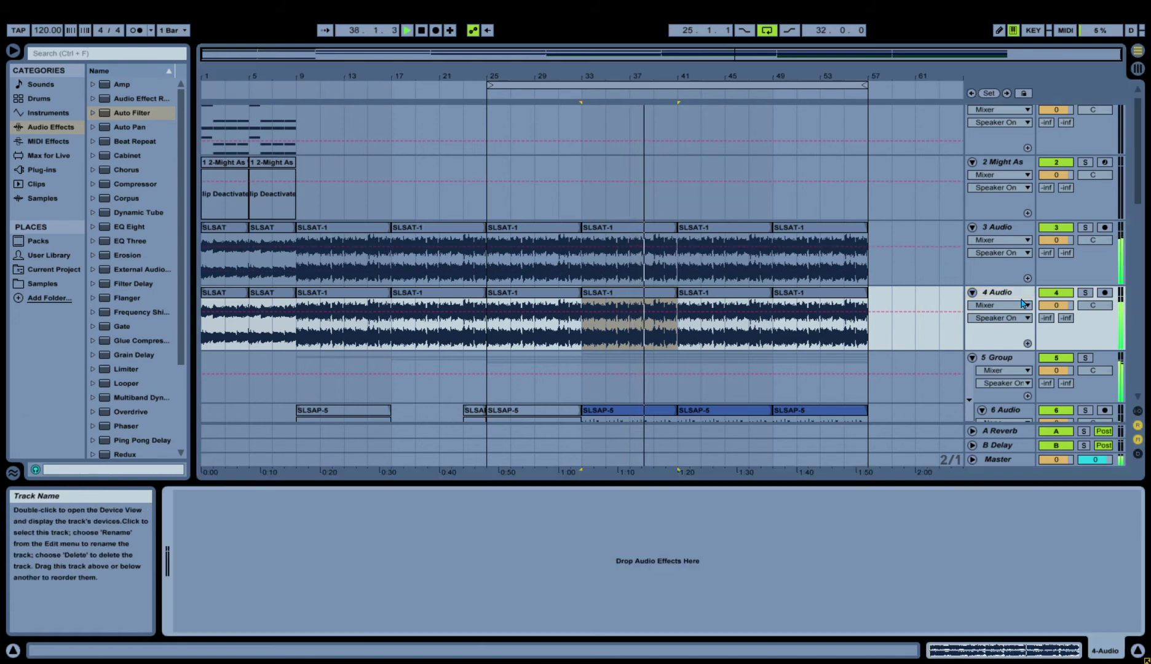
left_click(48, 113)
left_click(59, 141)
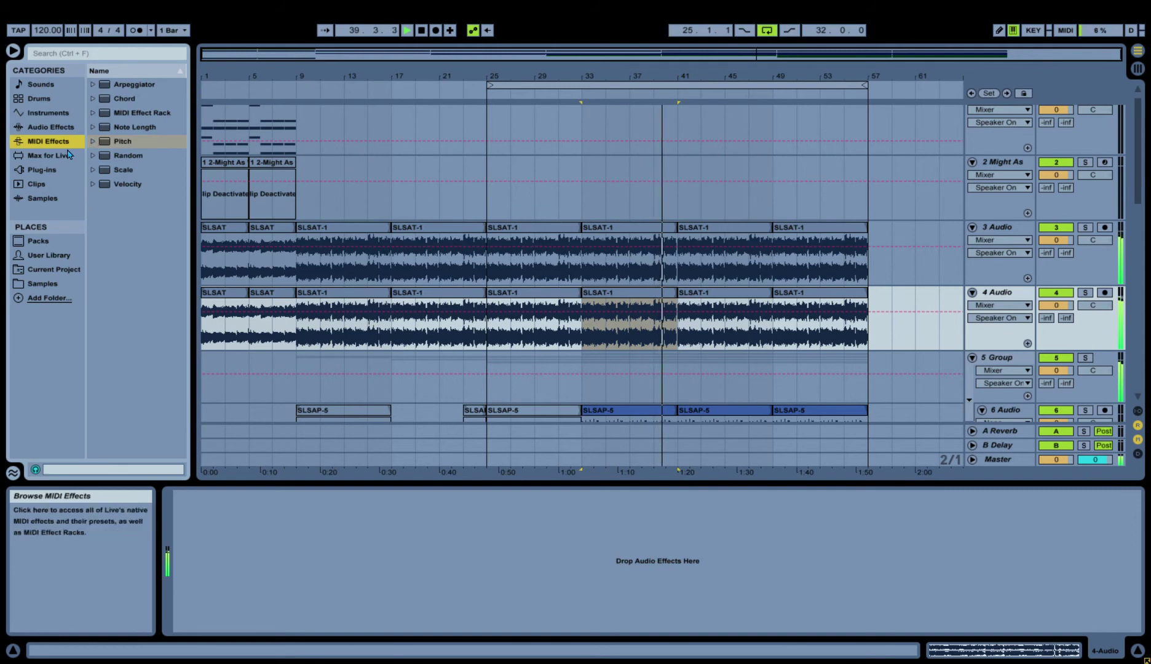
left_click(61, 128)
left_click_drag(151, 171, 423, 570)
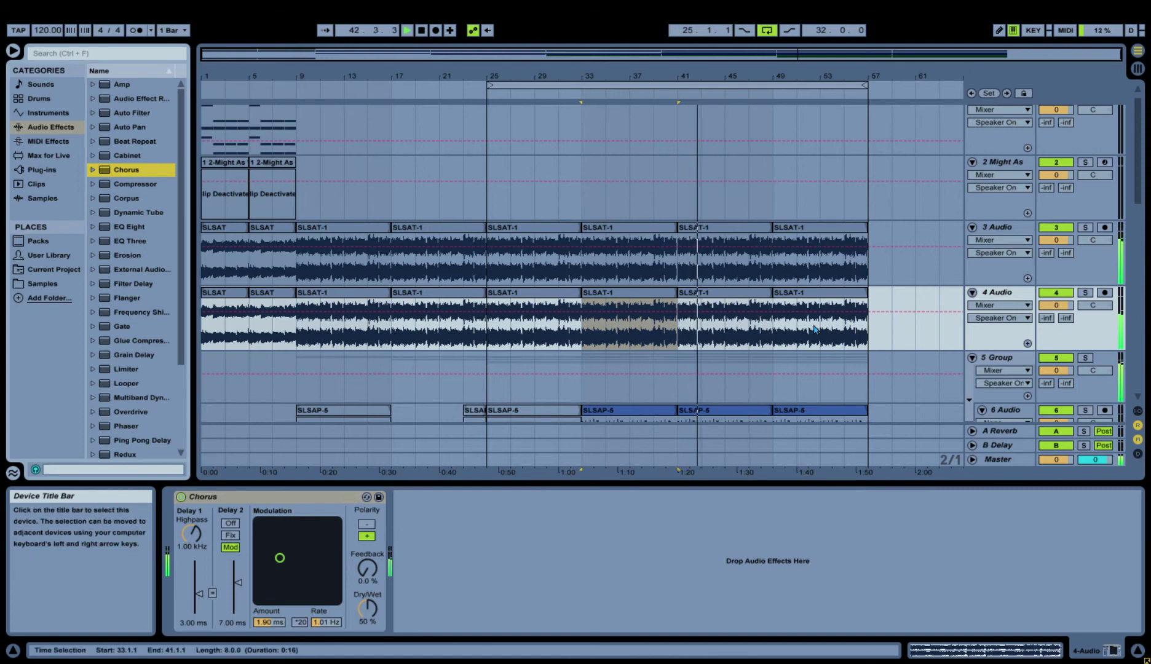
Set the duplicated 4 Audio track's volume to -17.2 dB and pan it to 22L.
left_click_drag(1055, 305, 1055, 468)
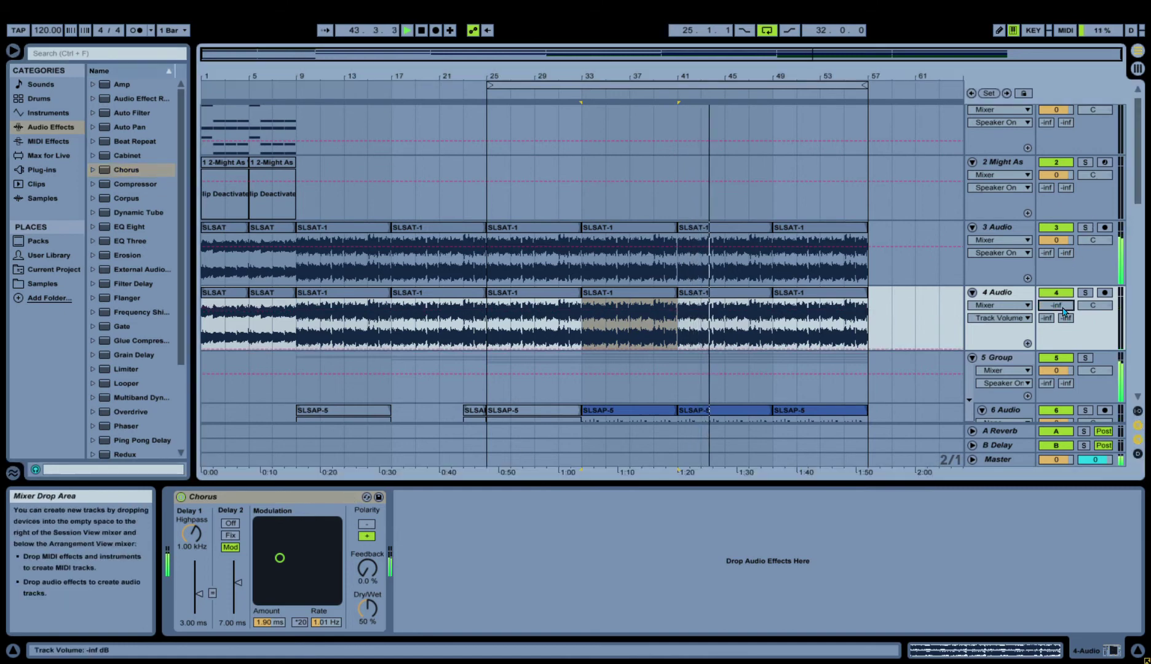
left_click_drag(1059, 307, 1058, 246)
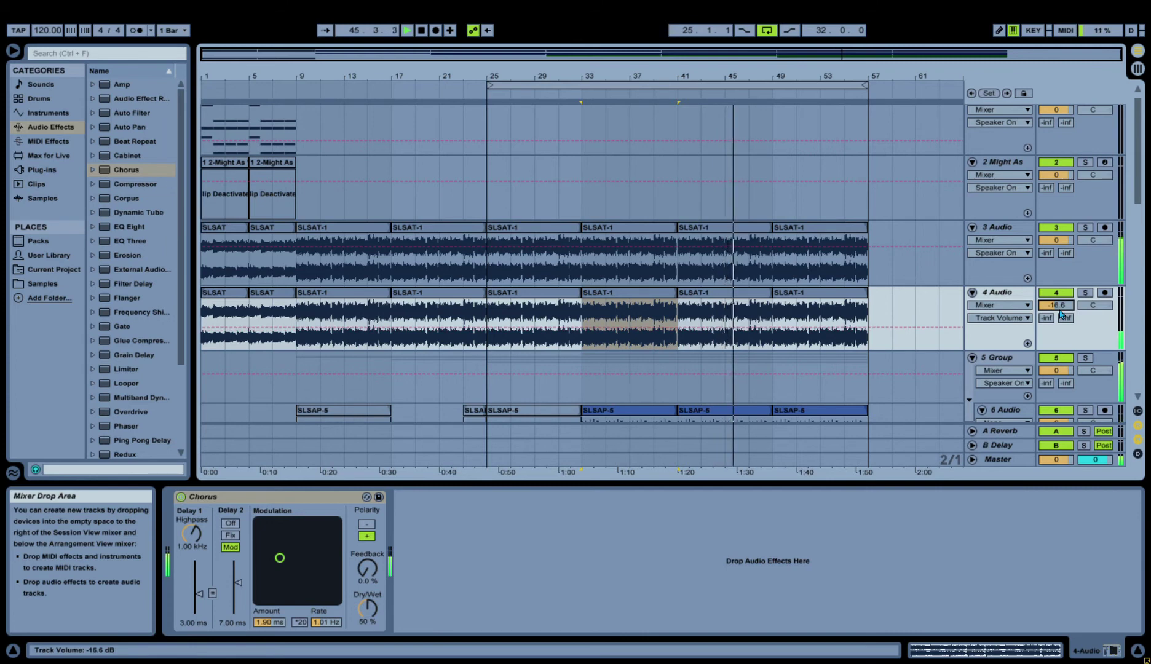
left_click_drag(1094, 305, 1056, 298)
left_click(1056, 305)
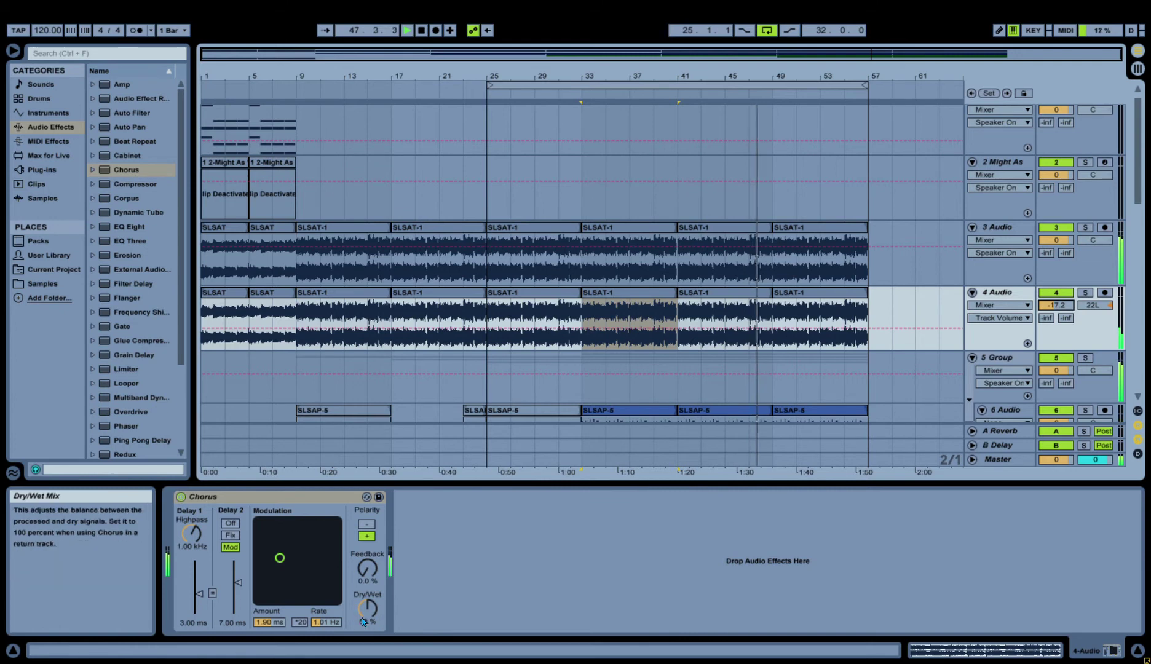
Solo the duplicated 4 Audio track to hear it alone, and remove the track from the arrangement.
left_click(1093, 294)
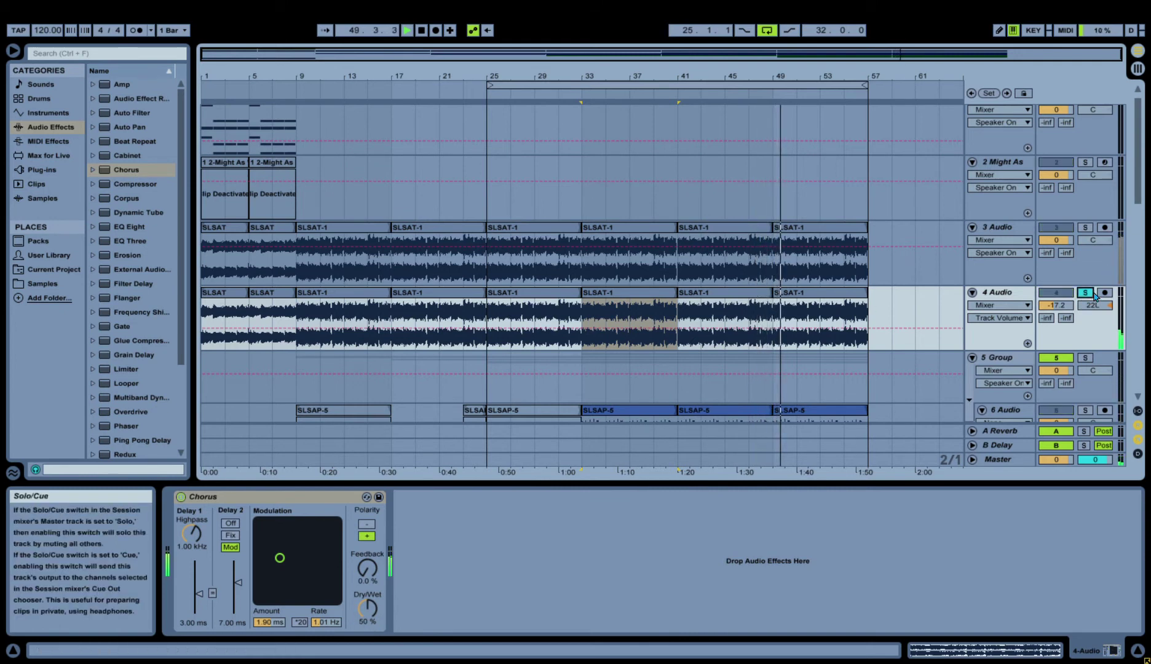
left_click(1021, 290)
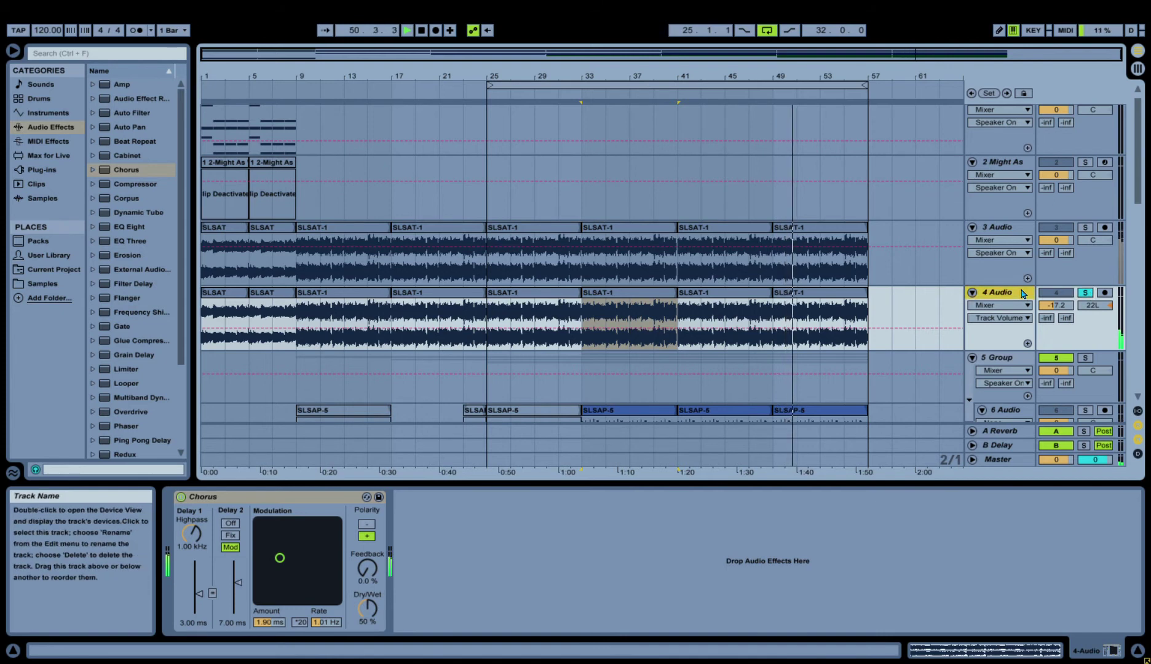
key("ctrl+g")
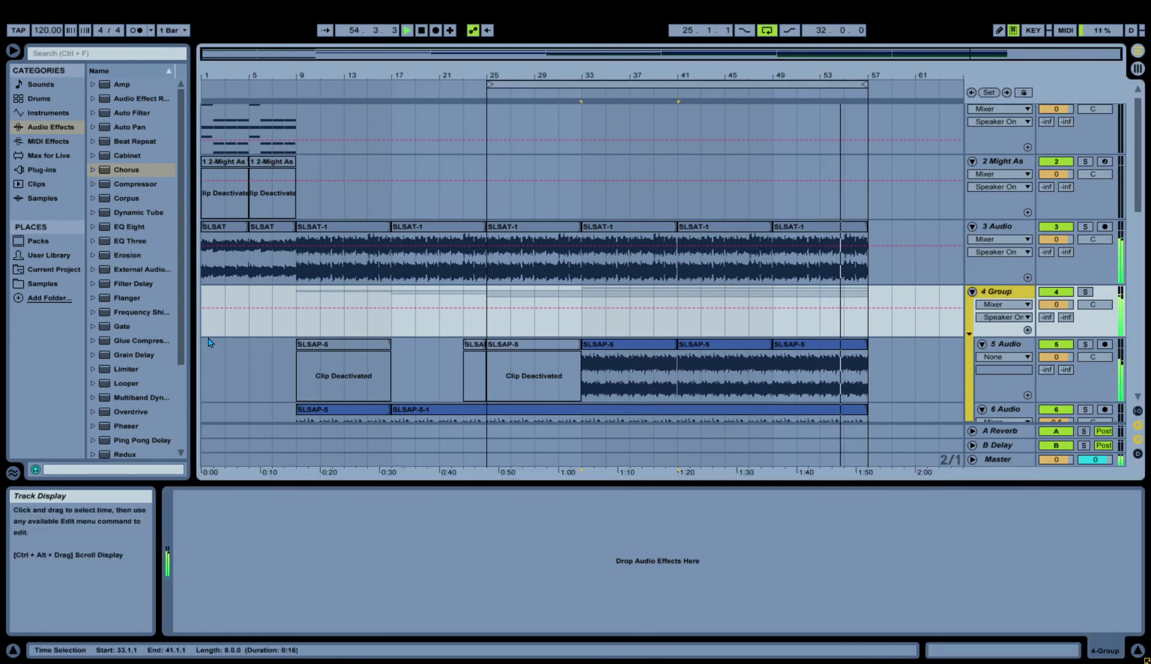
Loop the whole arrangement from bar 1 to bar 57 and play it from the beginning.
left_click(221, 227)
key("space")
key("space")
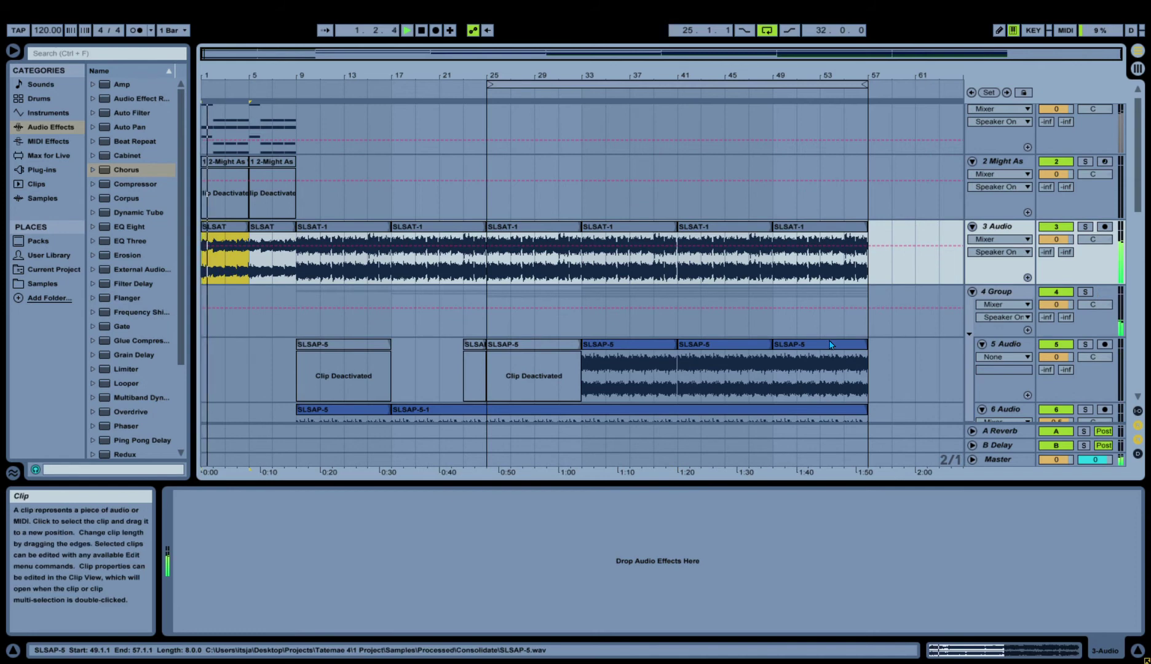
left_click(829, 351, "shift")
key("ctrl+l")
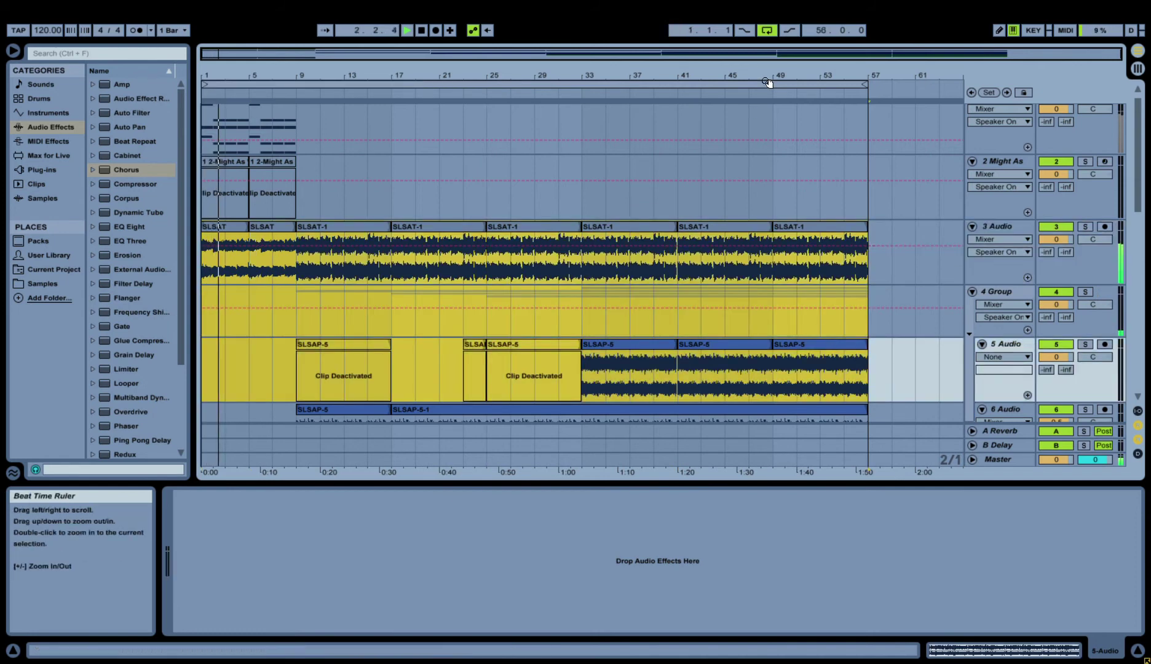
key("space")
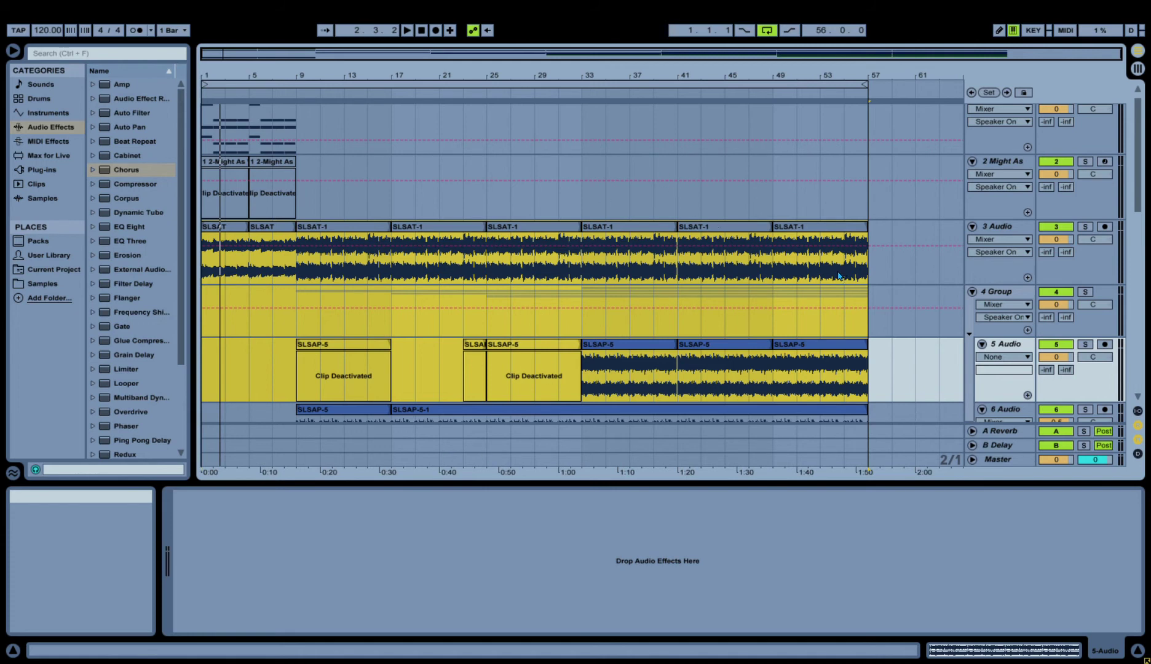
key("space")
Hide the device view, search the Samples folder for "slsa", and audition the matching samples, including SLSAT.wav, SLSAft.wav and SLSAftr.wav.
left_click_drag(580, 491, 579, 639)
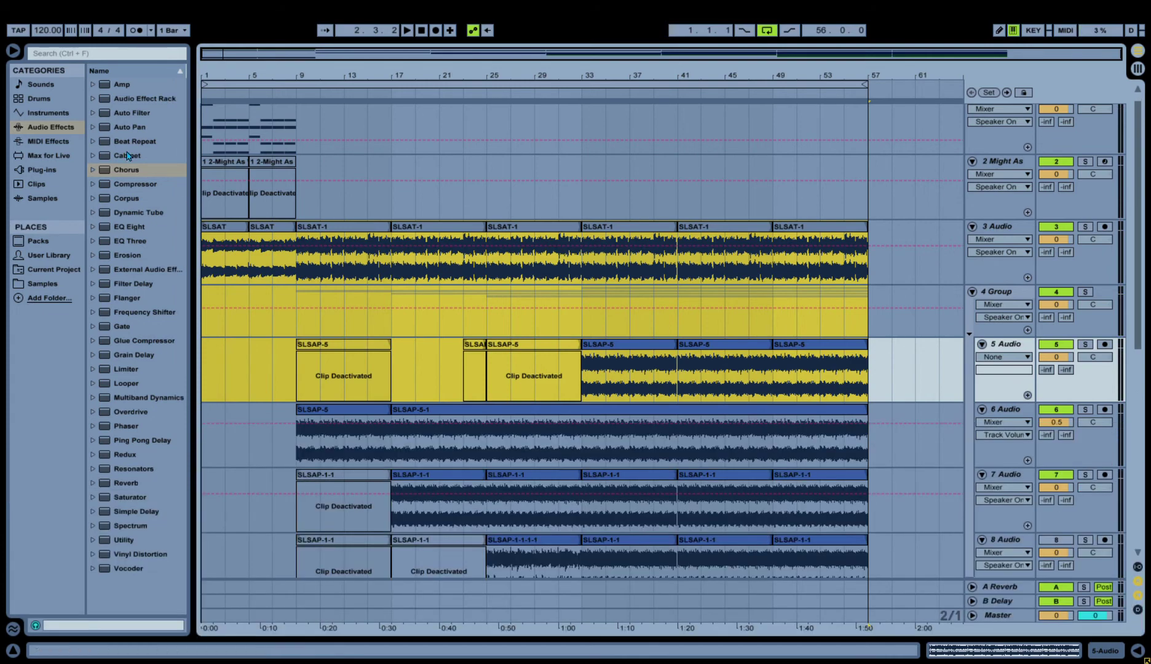
left_click(104, 58)
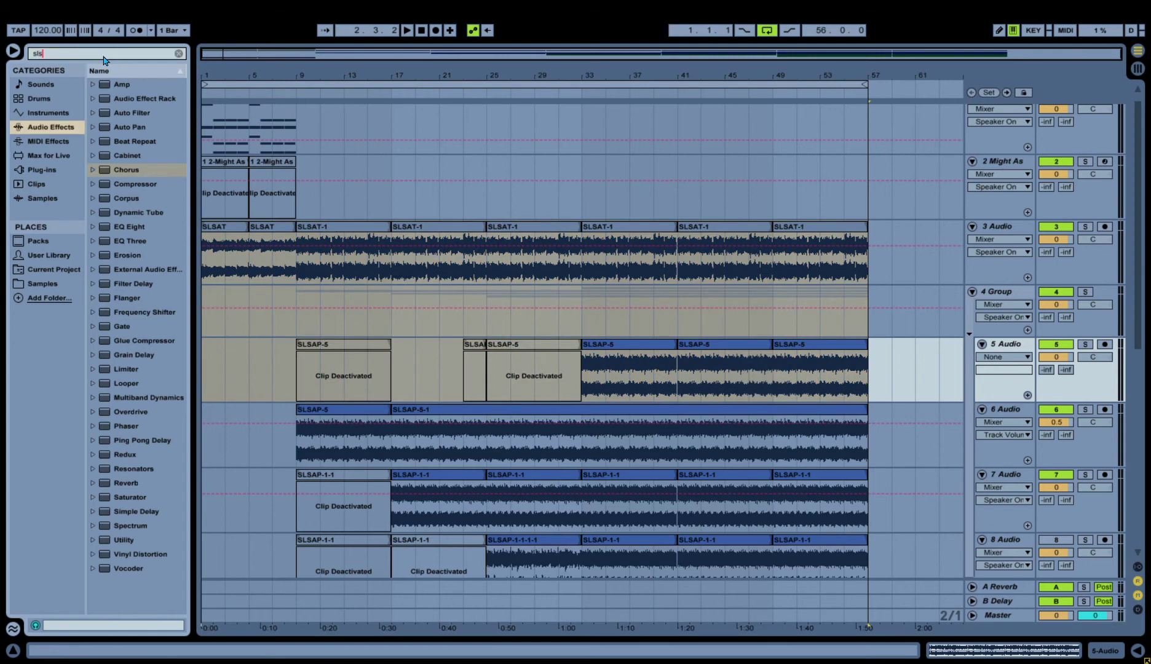
left_click(45, 300)
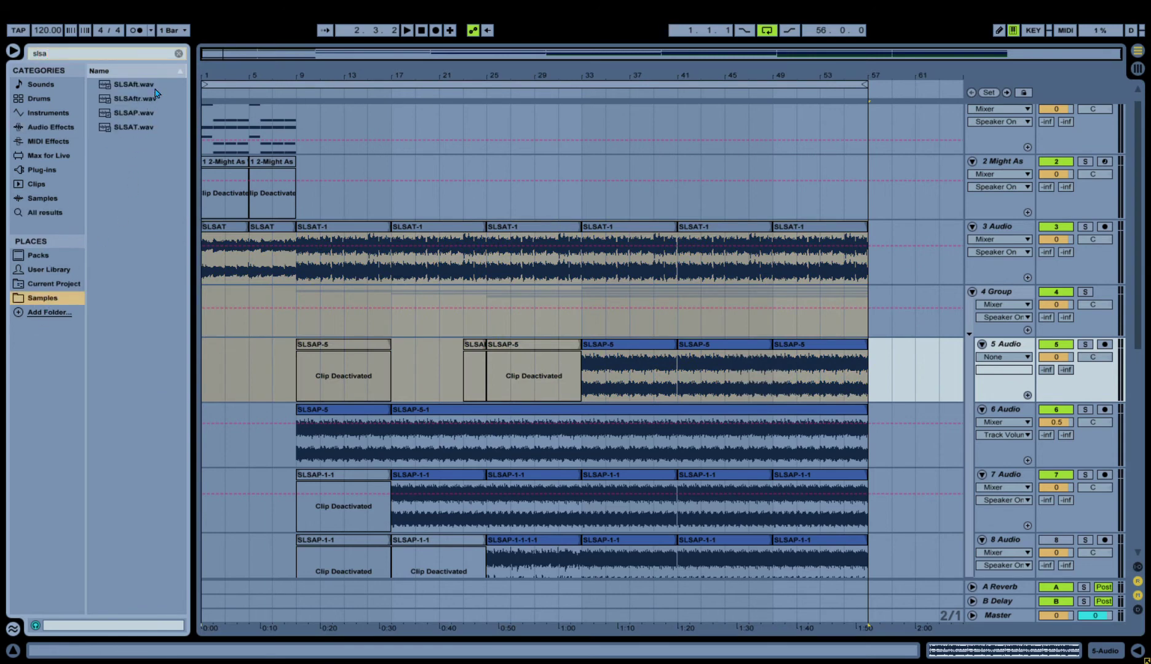
left_click(156, 95)
left_click(156, 131)
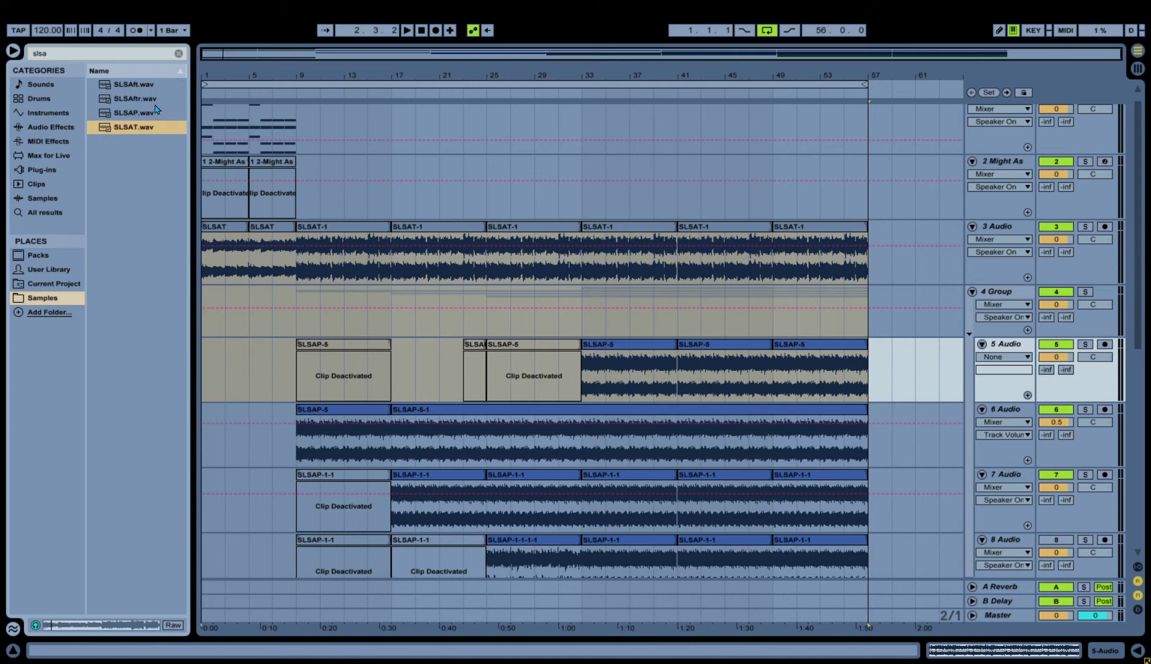
left_click(155, 105)
left_click(155, 117)
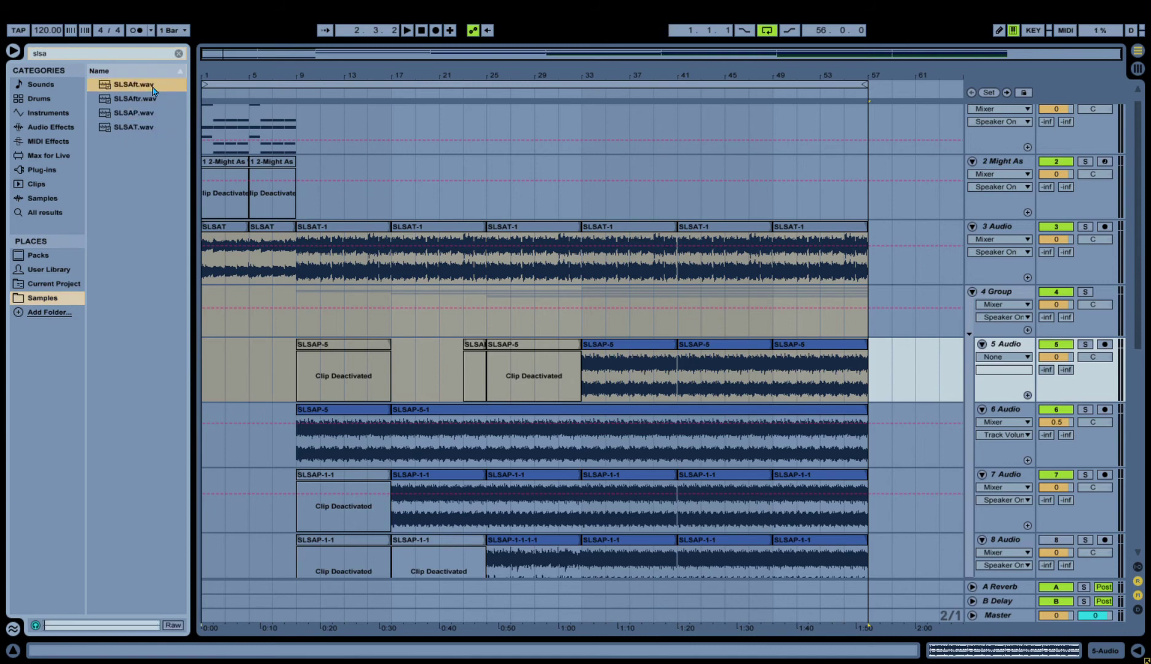
left_click(163, 100)
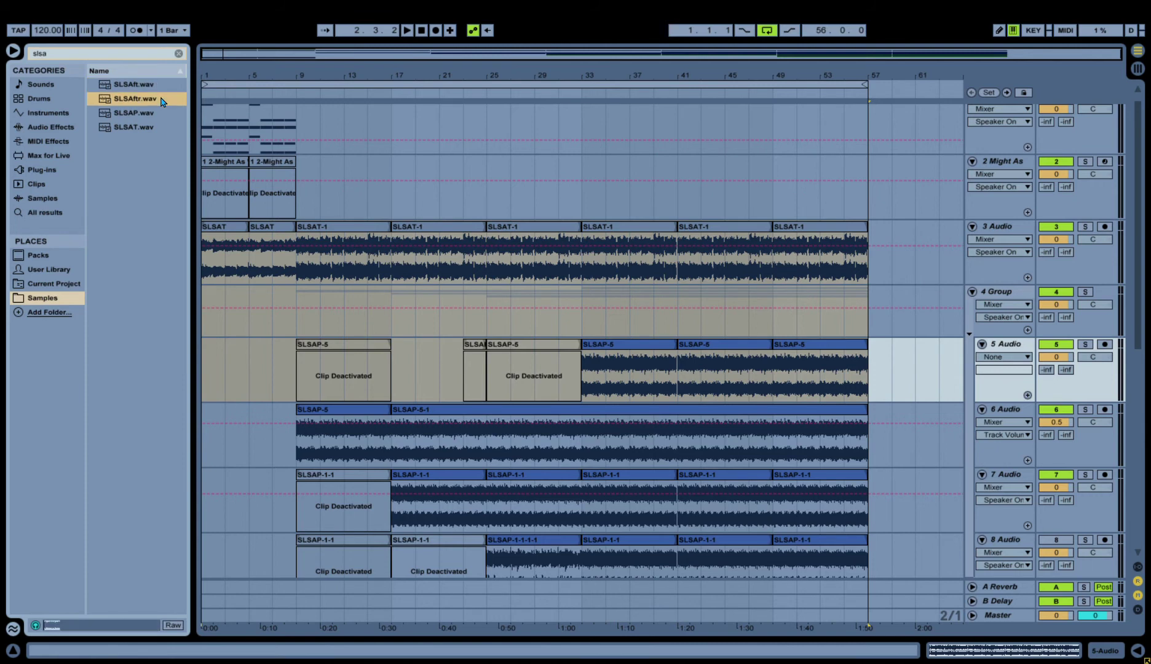
Place SLSAftr.wav on the 3 Audio track at bar 69, open that track's device view, and play the new clip.
left_click_drag(132, 97, 418, 253)
left_click_drag(663, 58, 691, 59)
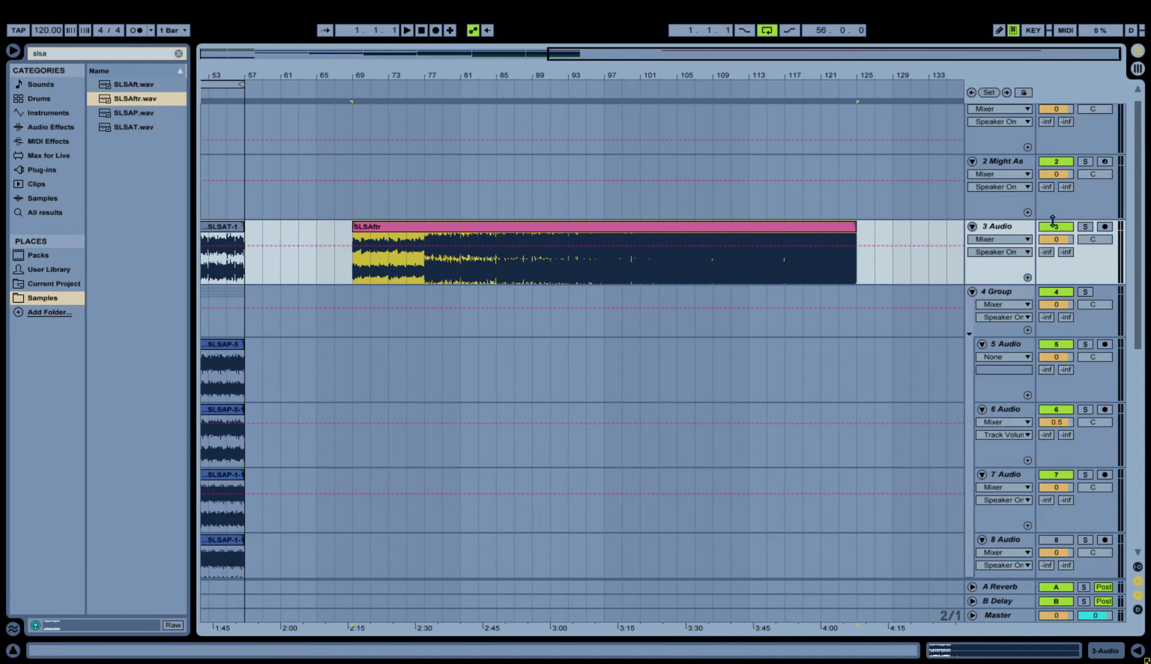
double_click(999, 226)
left_click(424, 244)
key("space")
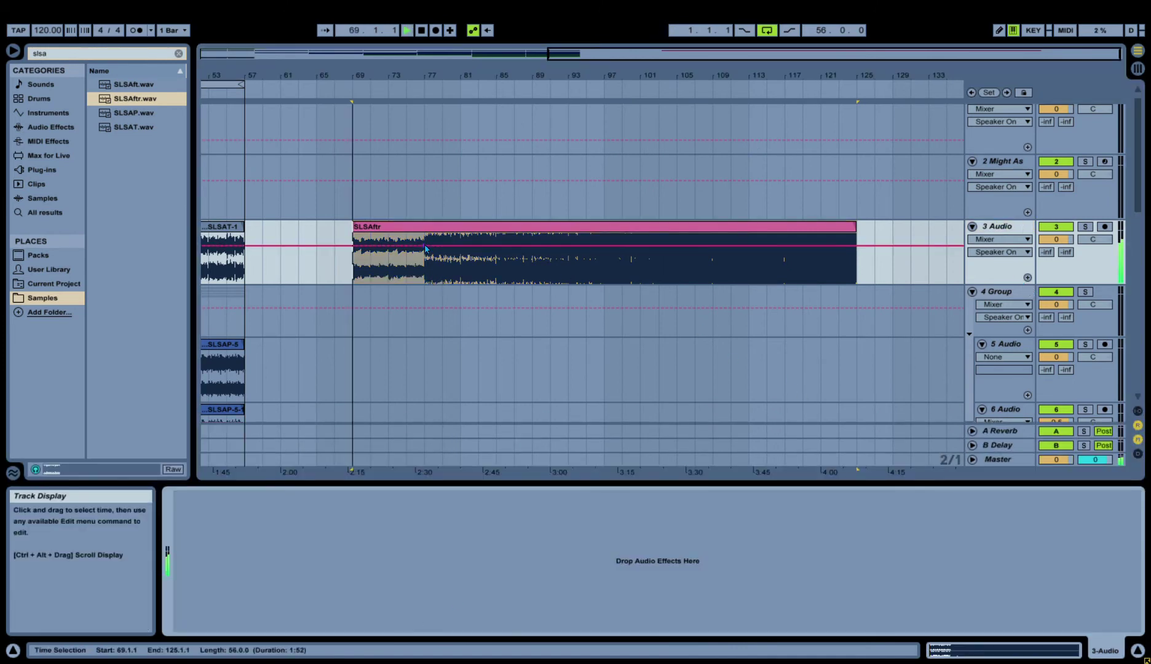
Open the settings of the SLSAftr clip at bar 69, turn off warping, and play it transposed to -4 st.
double_click(432, 226)
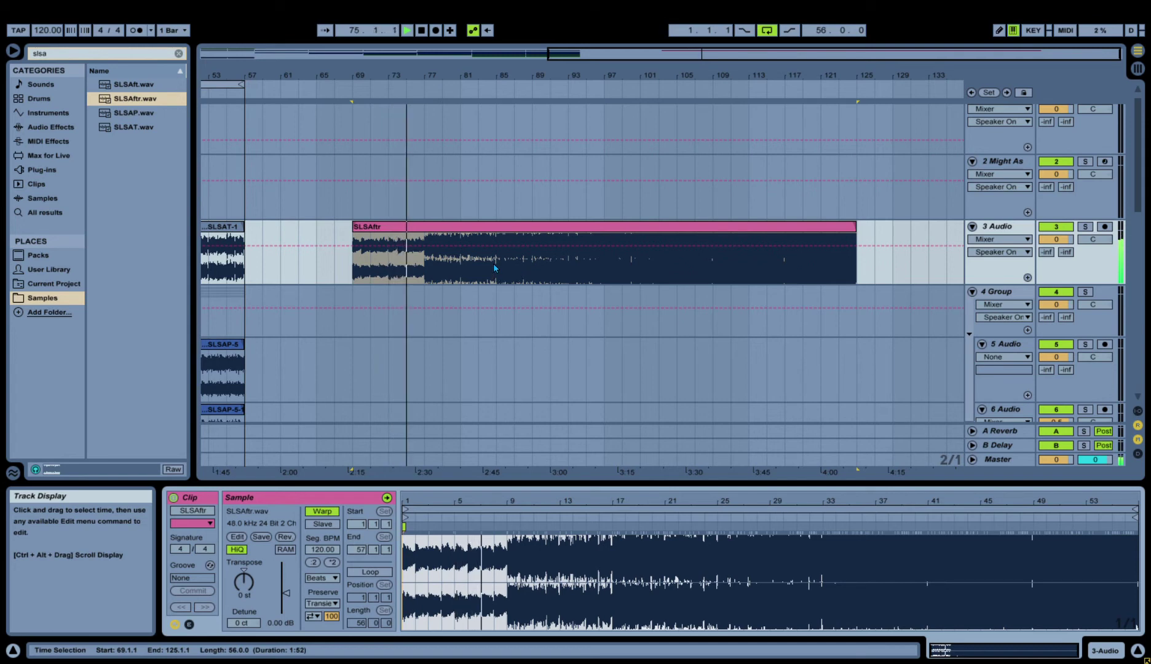
left_click(331, 510)
left_click(403, 34)
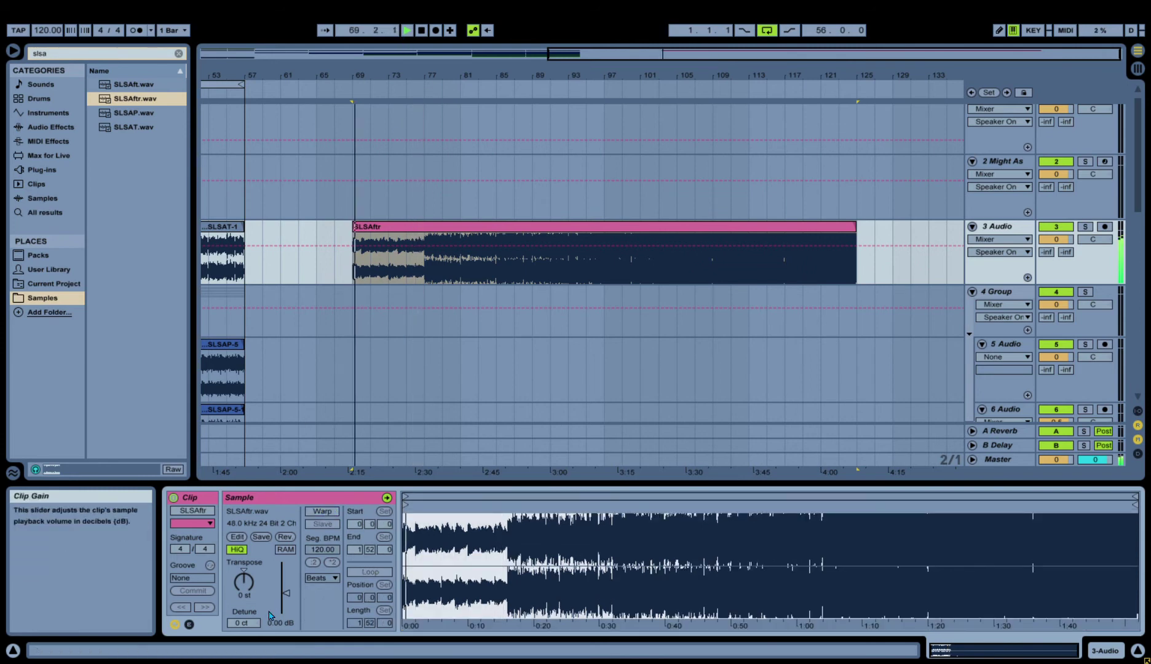
left_click_drag(248, 593, 248, 594)
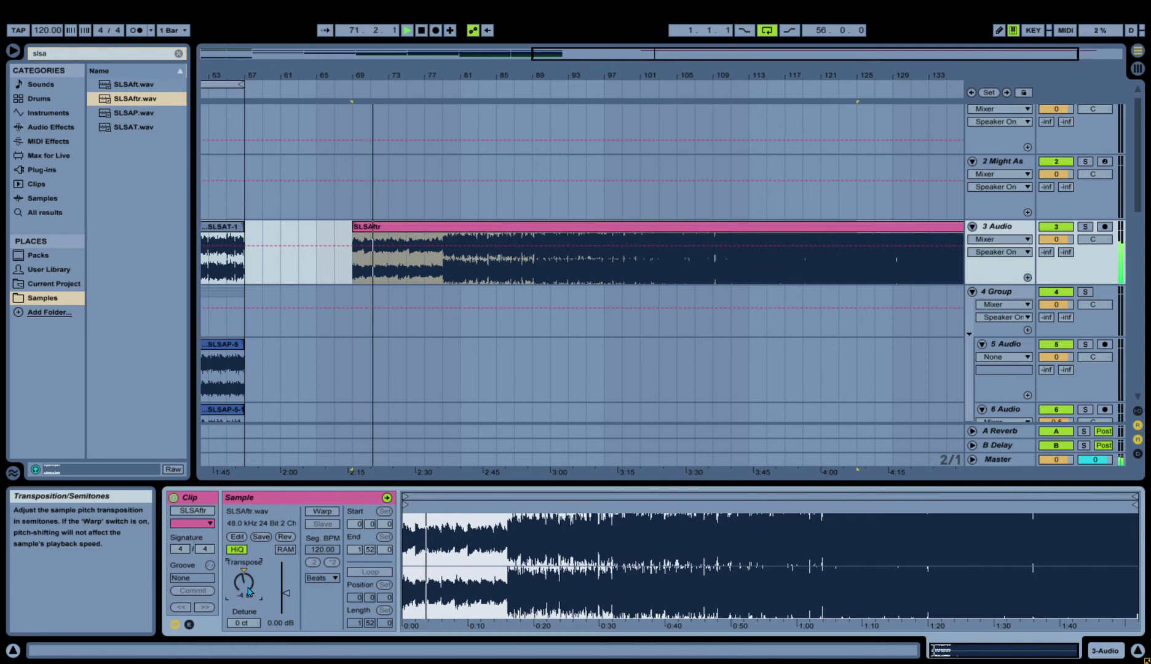
left_click(438, 95)
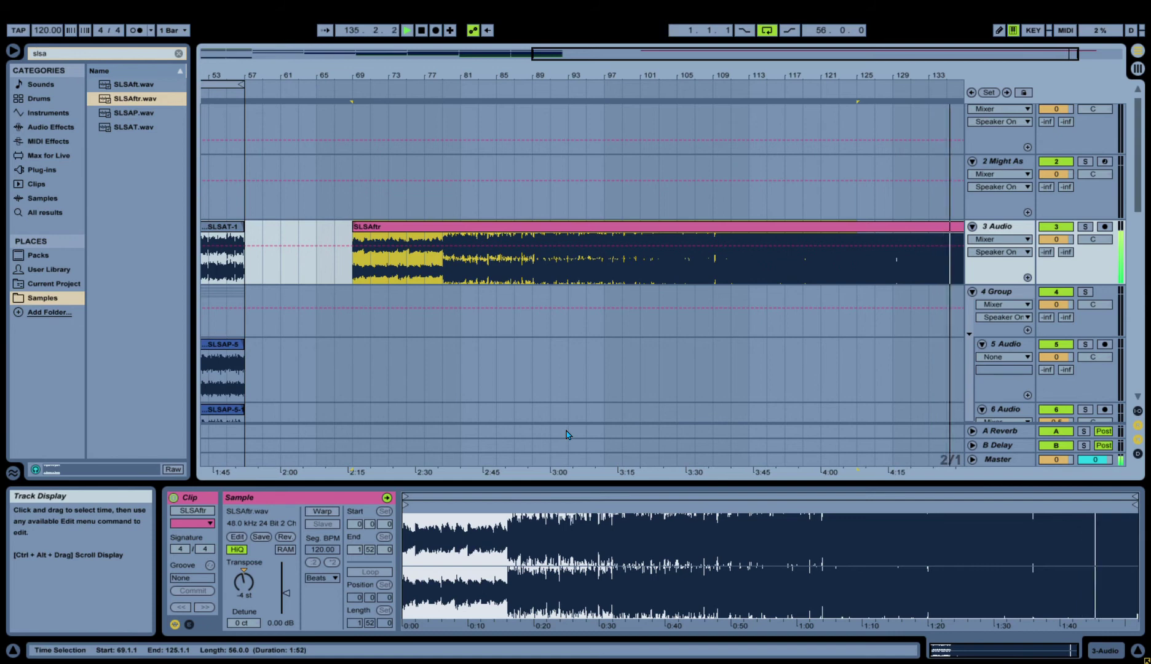
Replay the unwarped SLSAftr clip from bar 69, transpose it to -9 st, and audition several points further along it.
left_click(237, 599)
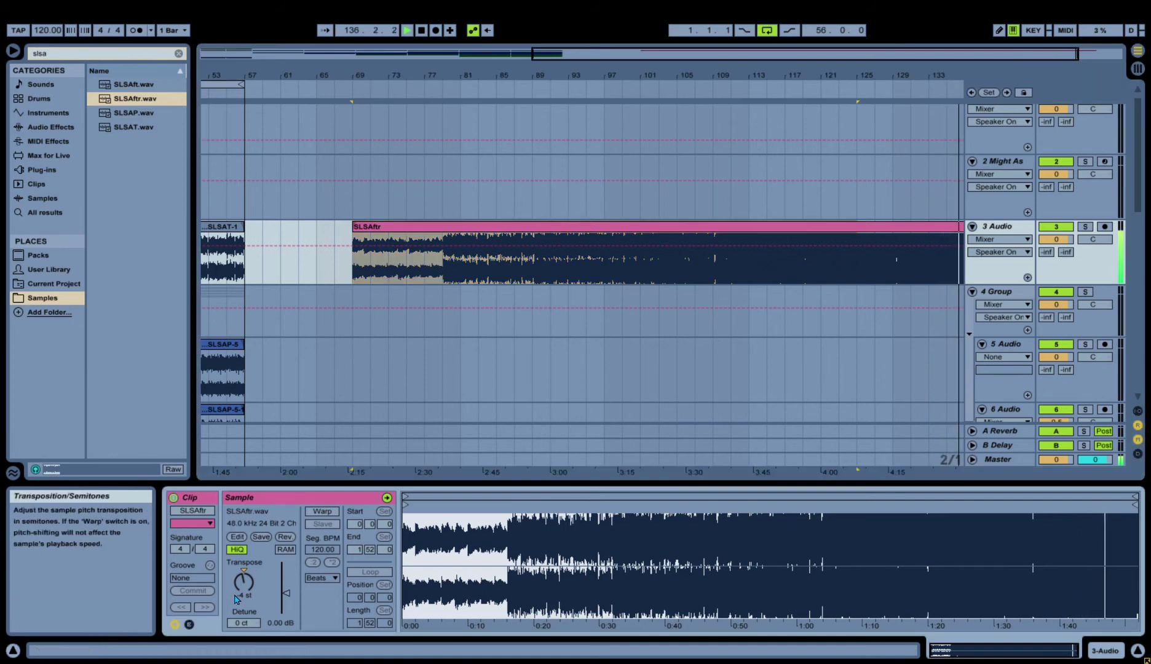
left_click_drag(564, 67, 380, 64)
key("minus")
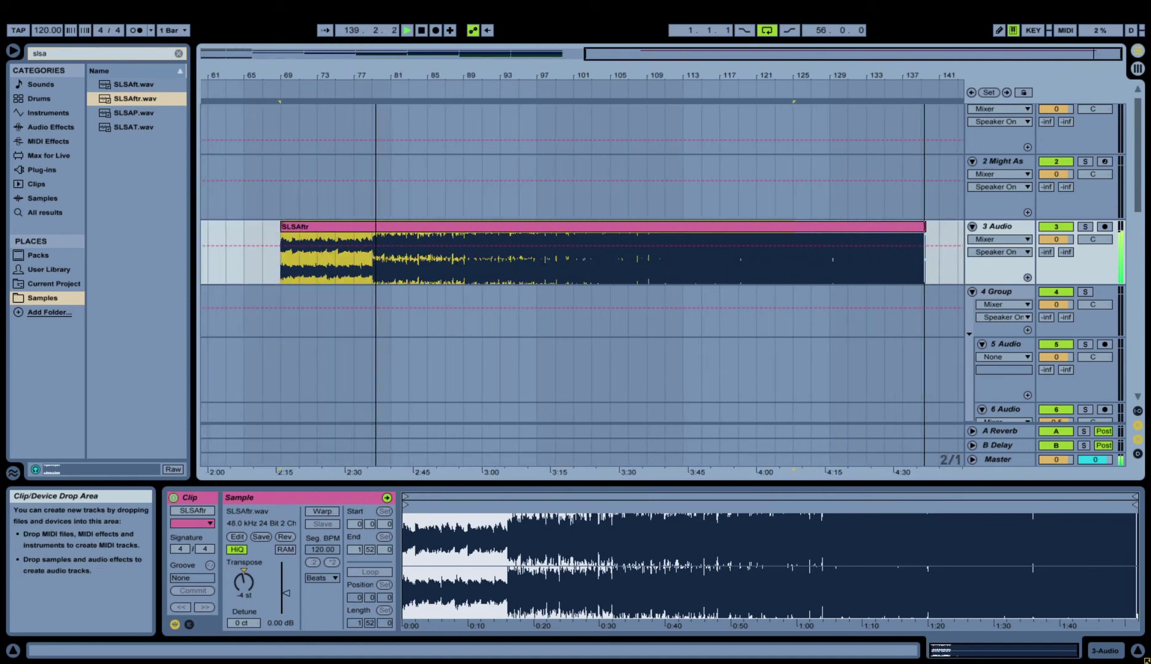
left_click(284, 252)
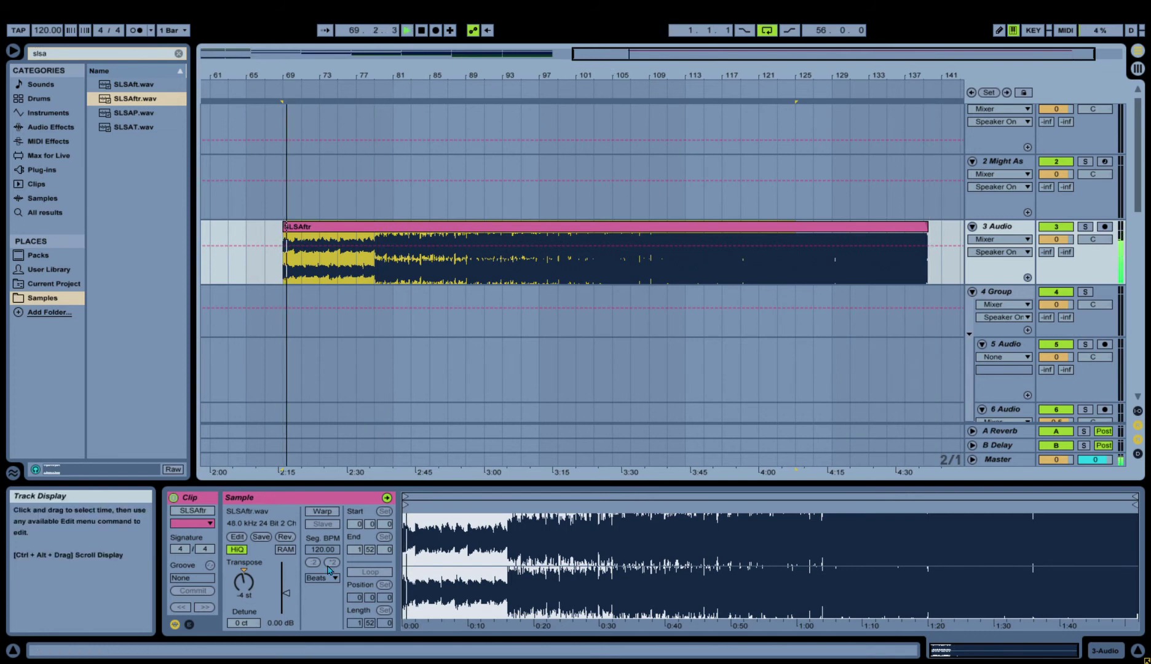
left_click_drag(244, 581, 248, 587)
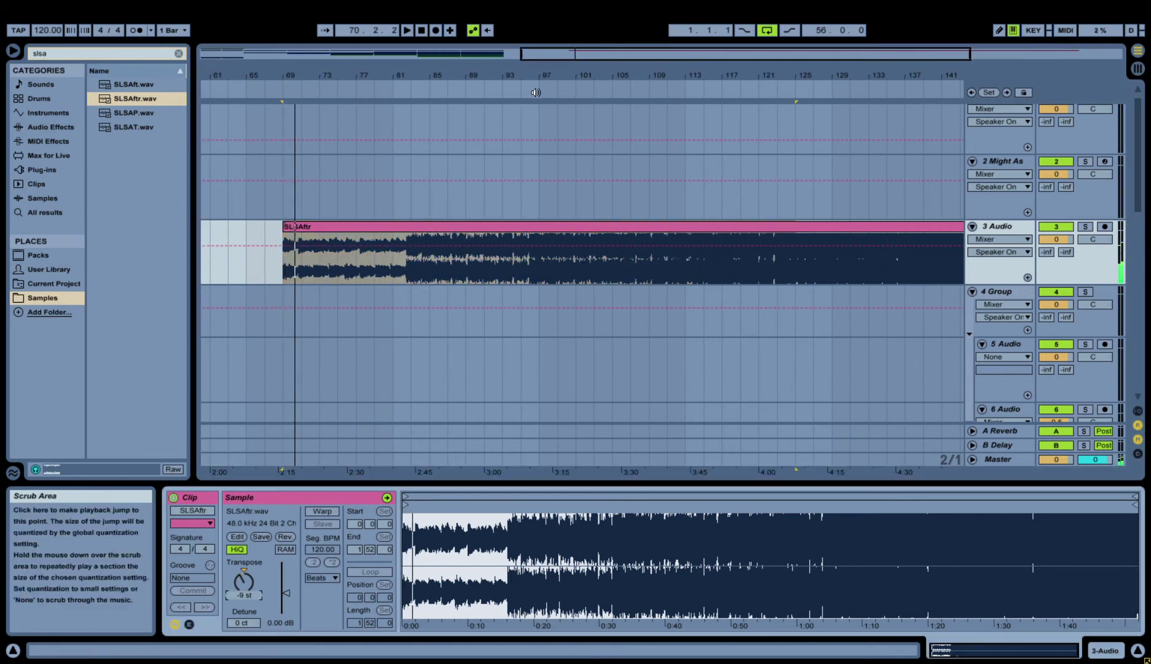
left_click(550, 92)
left_click(628, 92)
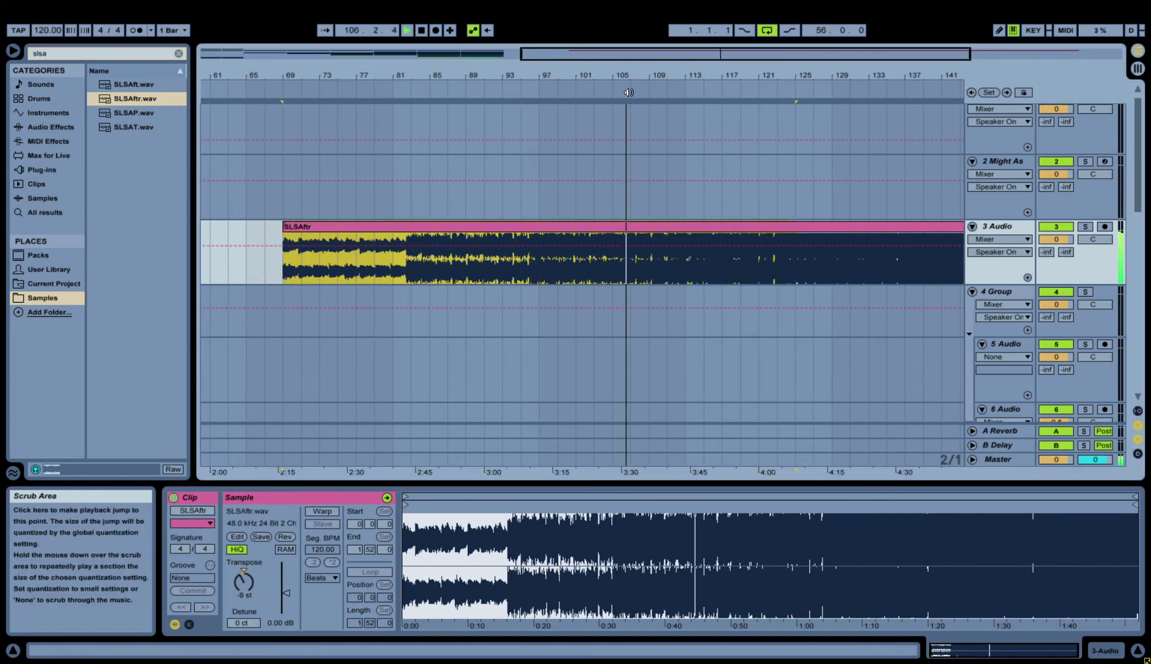
left_click(672, 95)
left_click(694, 95)
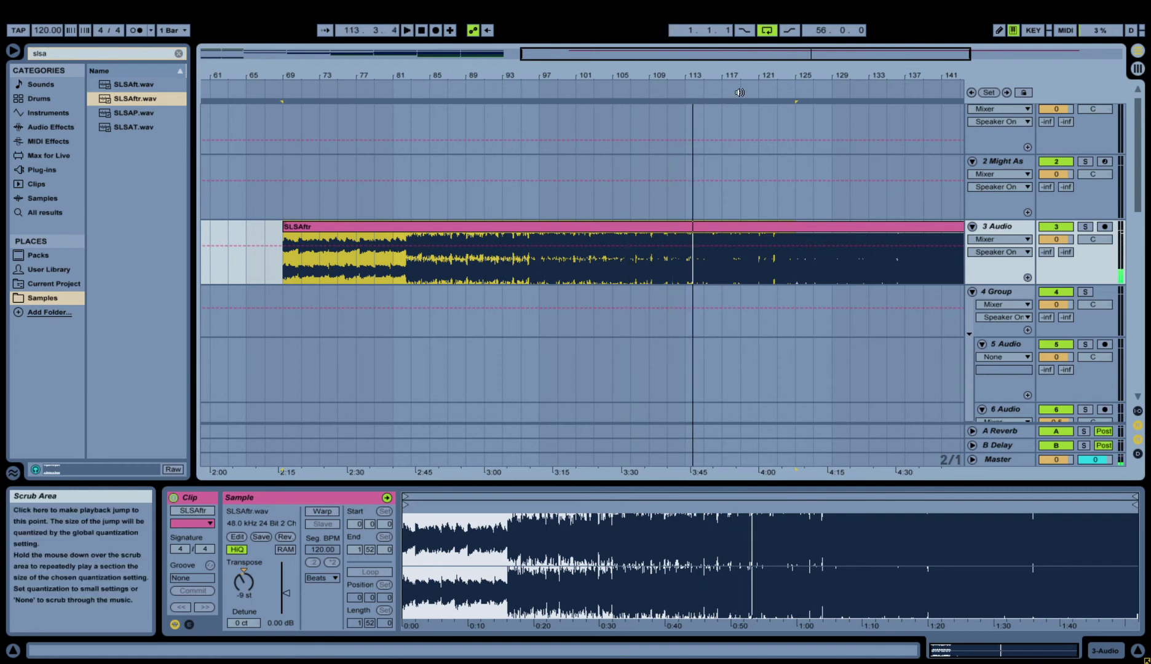
left_click(737, 93)
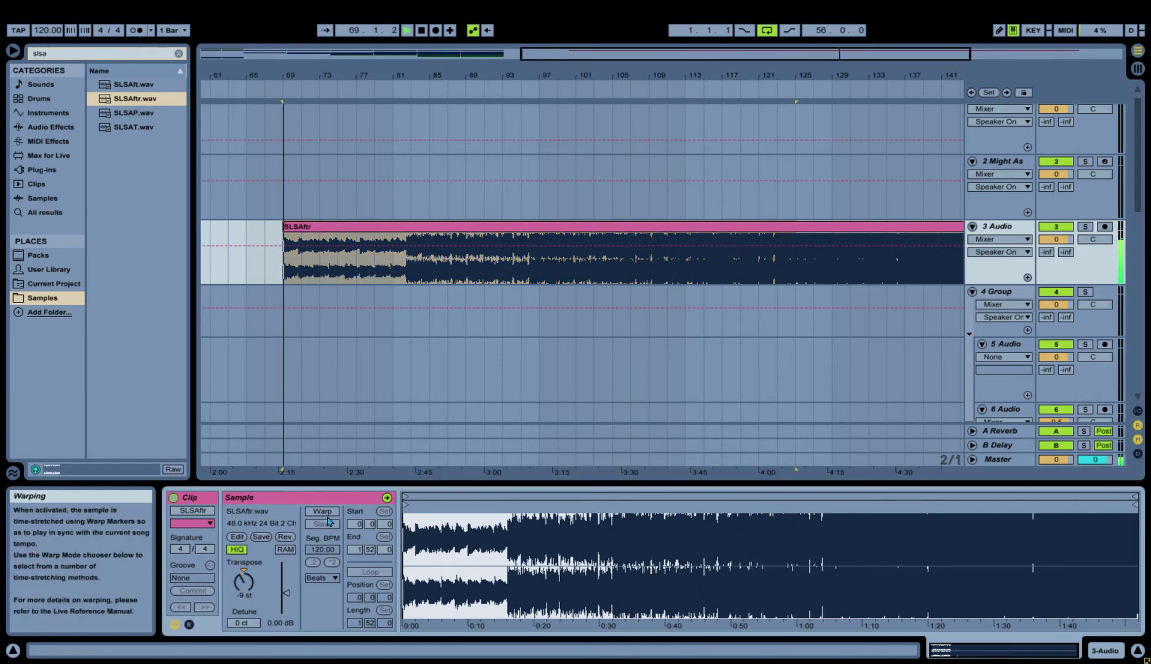
Transpose the unwarped SLSAftr clip to -8 st, turn warping back on, and play the clip at -3 st.
left_click(322, 510)
key("ctrl+z")
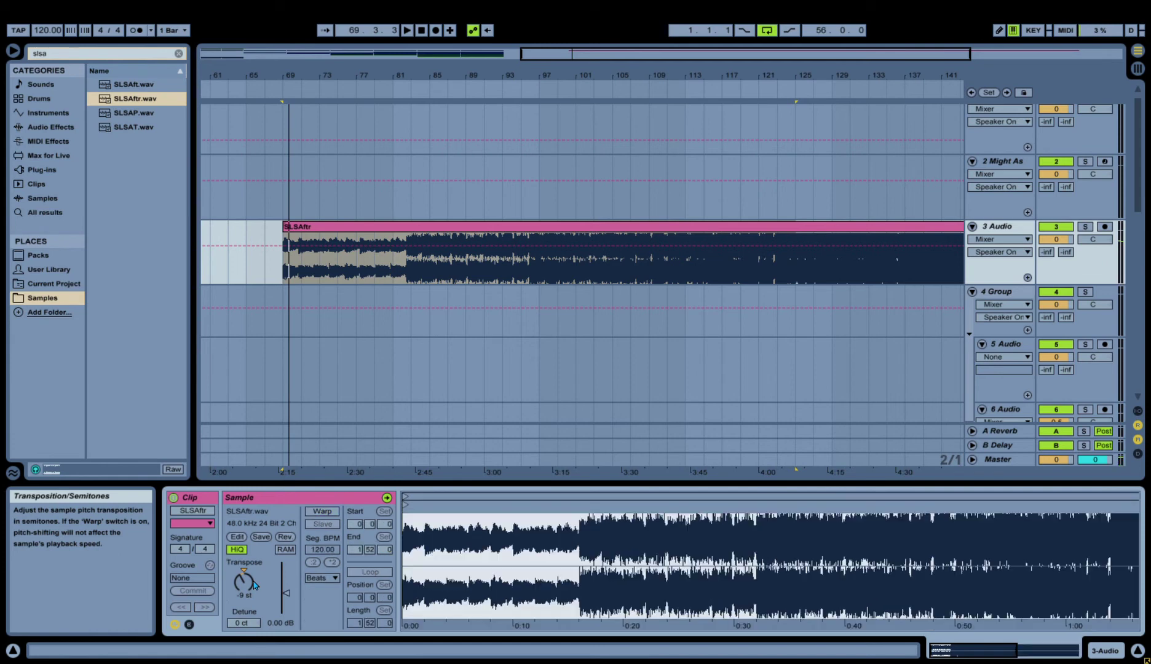
left_click_drag(244, 581, 244, 576)
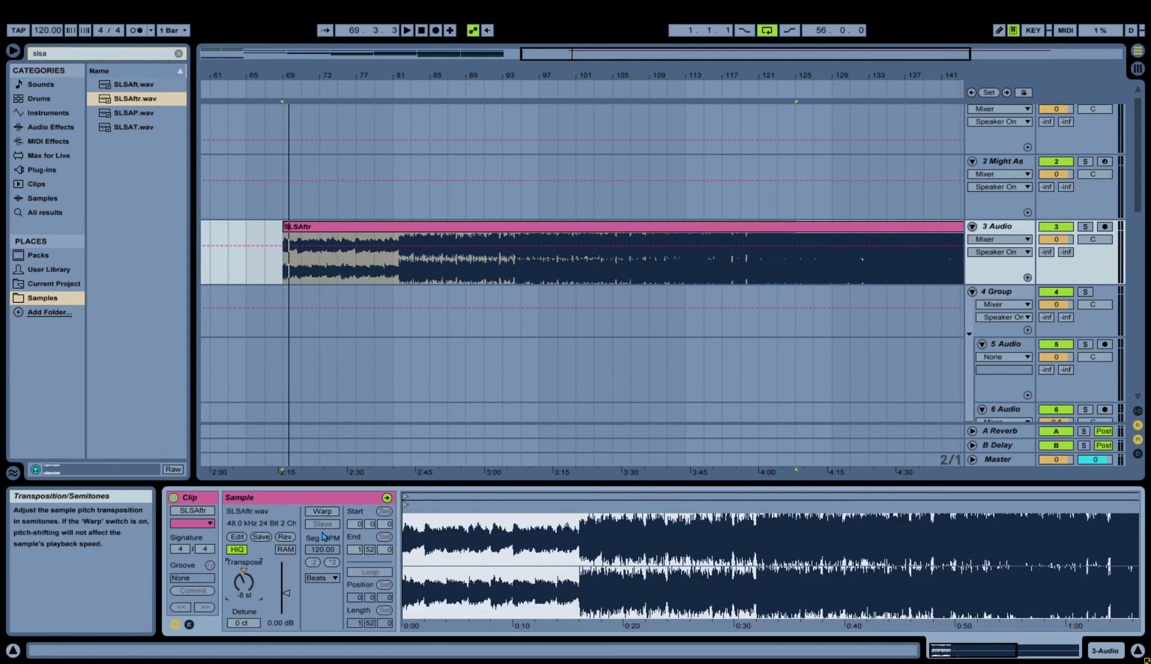
left_click(322, 511)
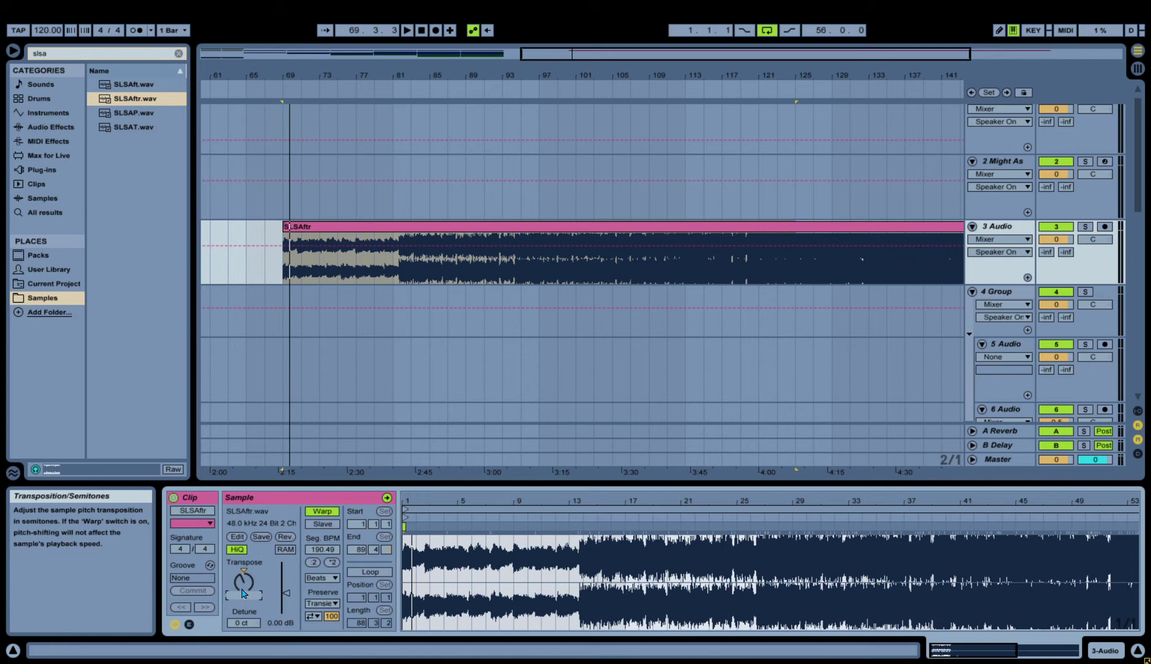
key("space")
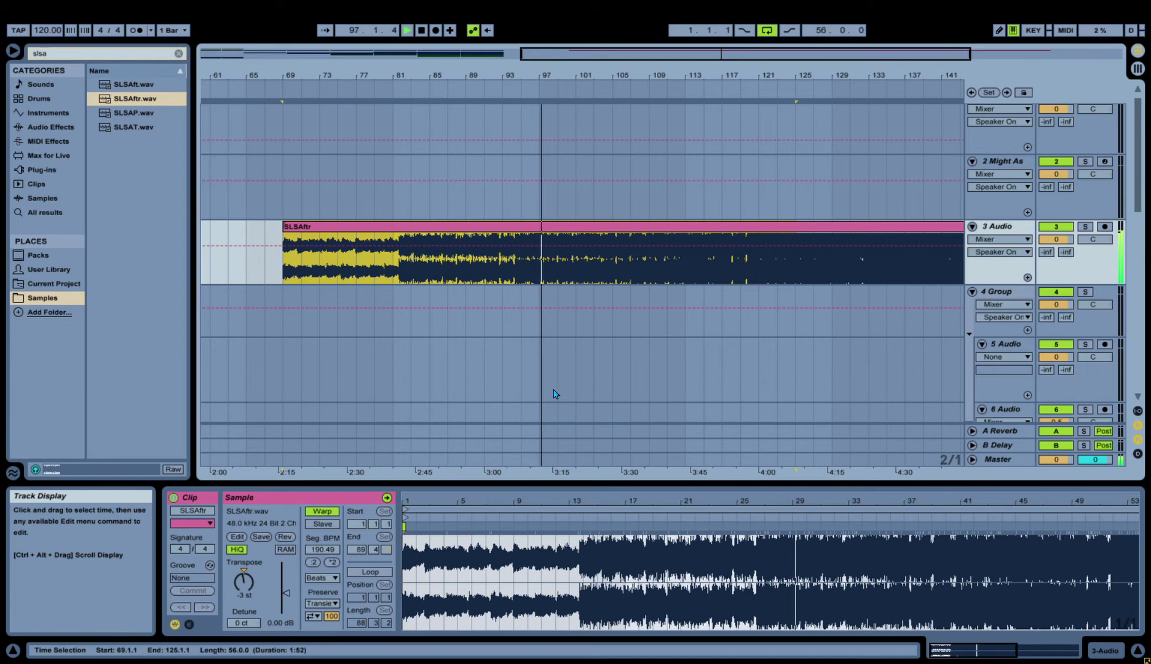
Turn the SLSAftr clip's warping off and on again, transpose it to 4 st, and play from around bar 79.
left_click(320, 512)
left_click(321, 511)
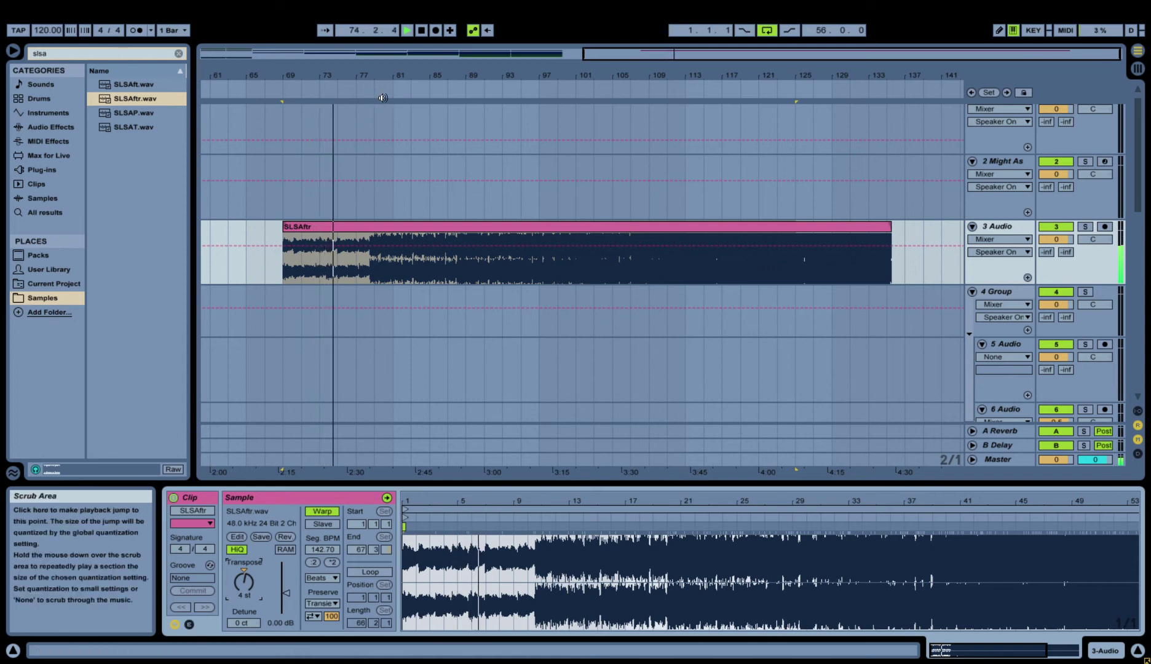
left_click(375, 95)
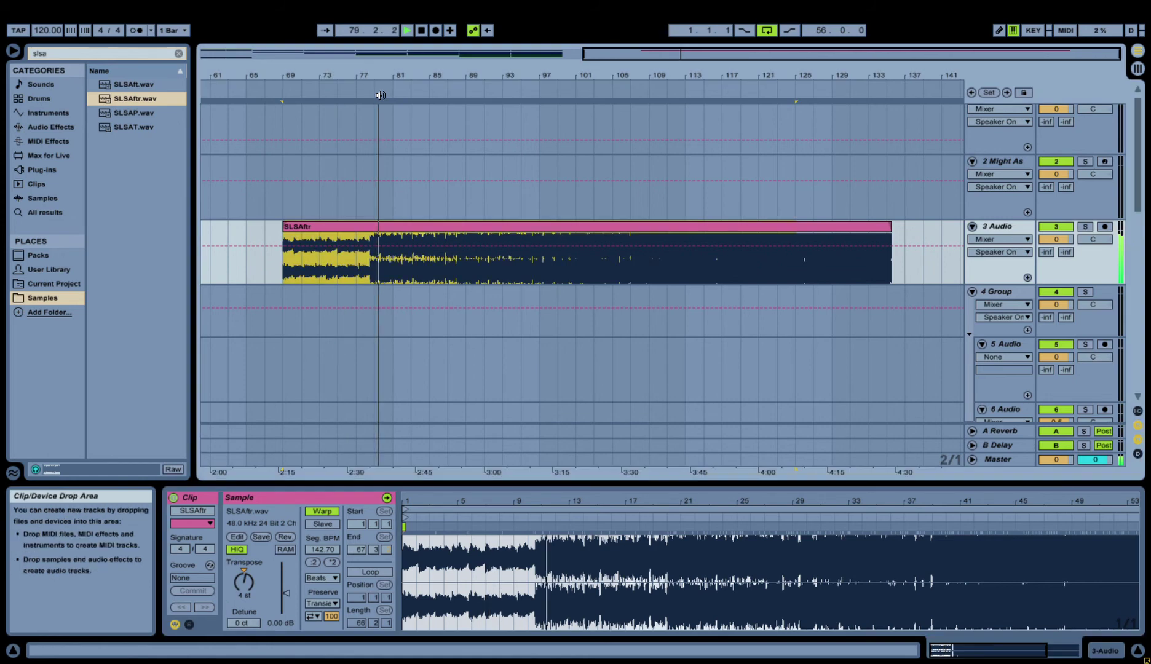
left_click(368, 97)
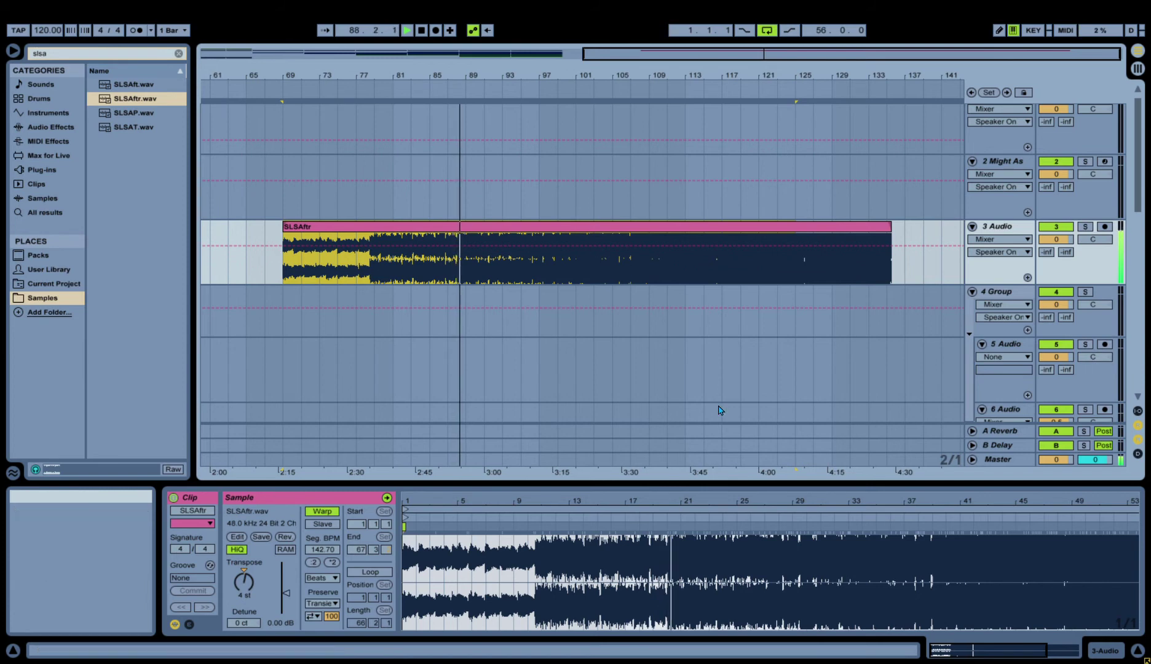
Audition the later part of the SLSAftr clip from several starting points, including bars 107, 111 and 115, to locate a section worth isolating.
left_click(724, 529)
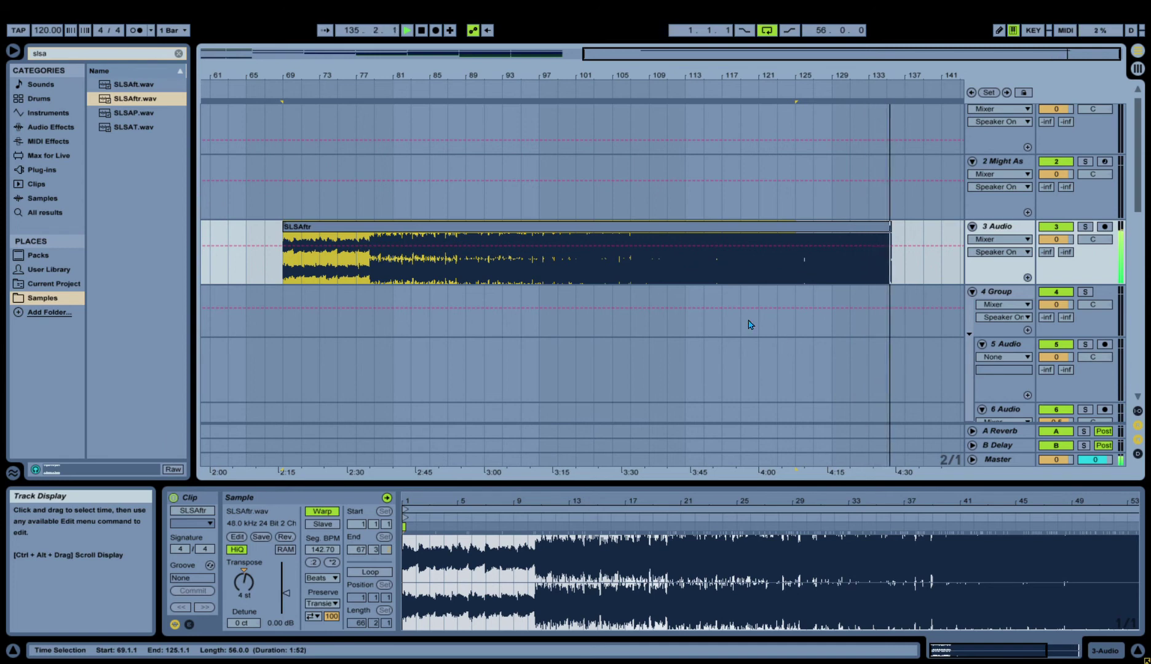
left_click(636, 272)
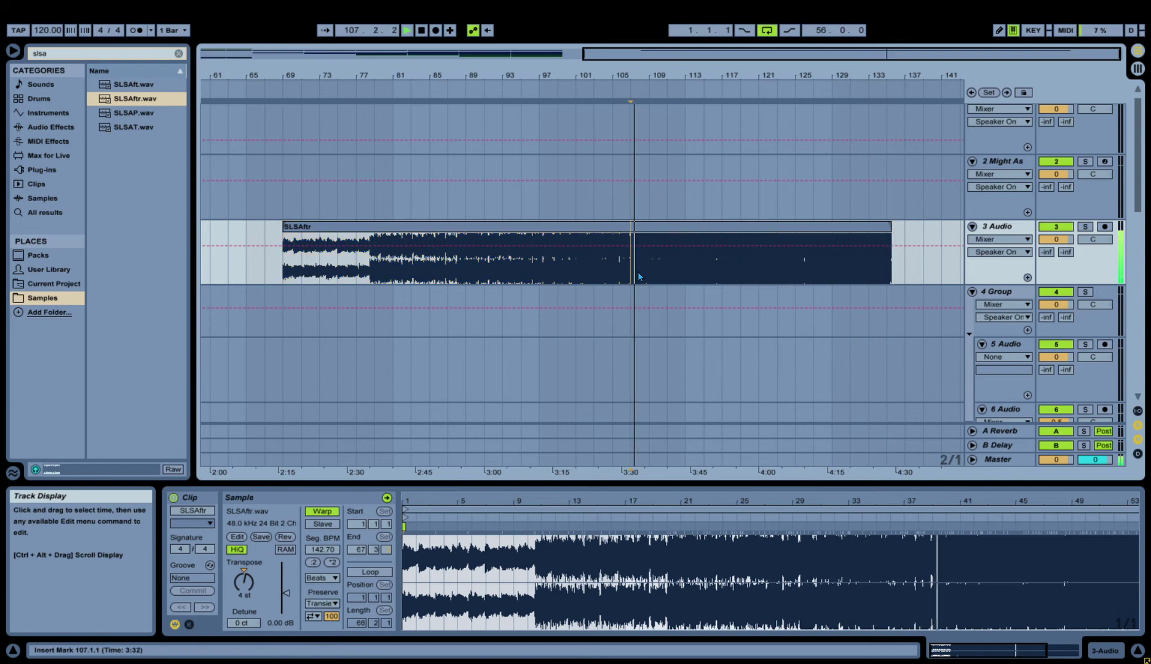
key("space")
key("space")
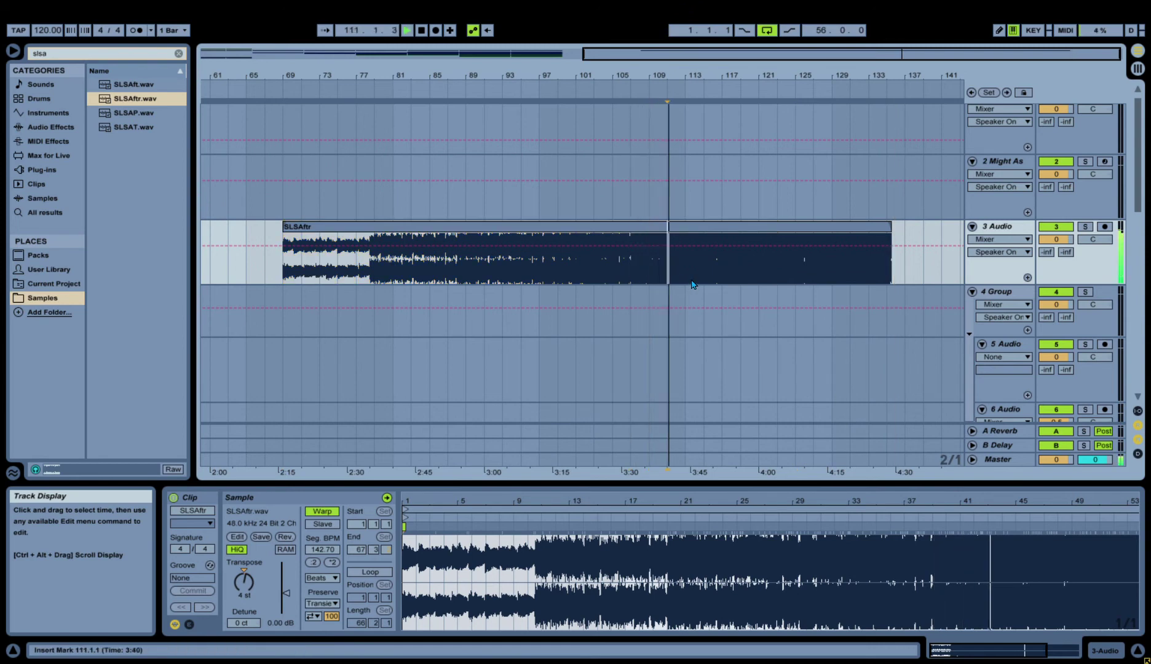
left_click(692, 280)
key("space")
key("space")
left_click(710, 274)
key("space")
key("space")
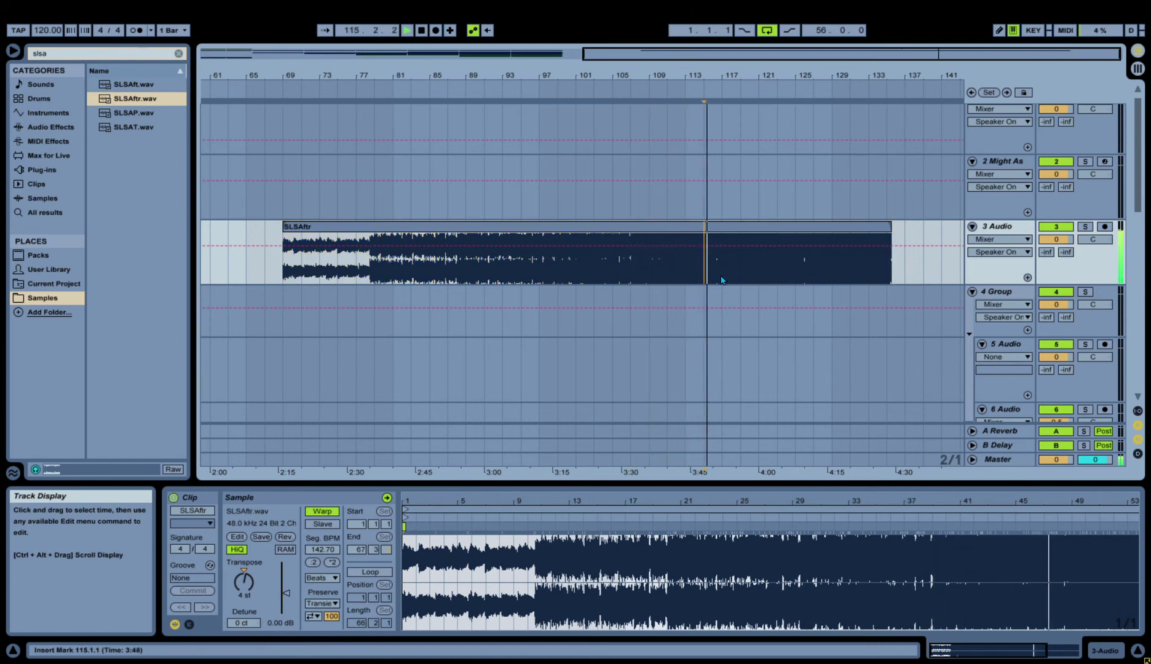
left_click(721, 276)
key("space")
key("space")
left_click(707, 265)
key("space")
key("space")
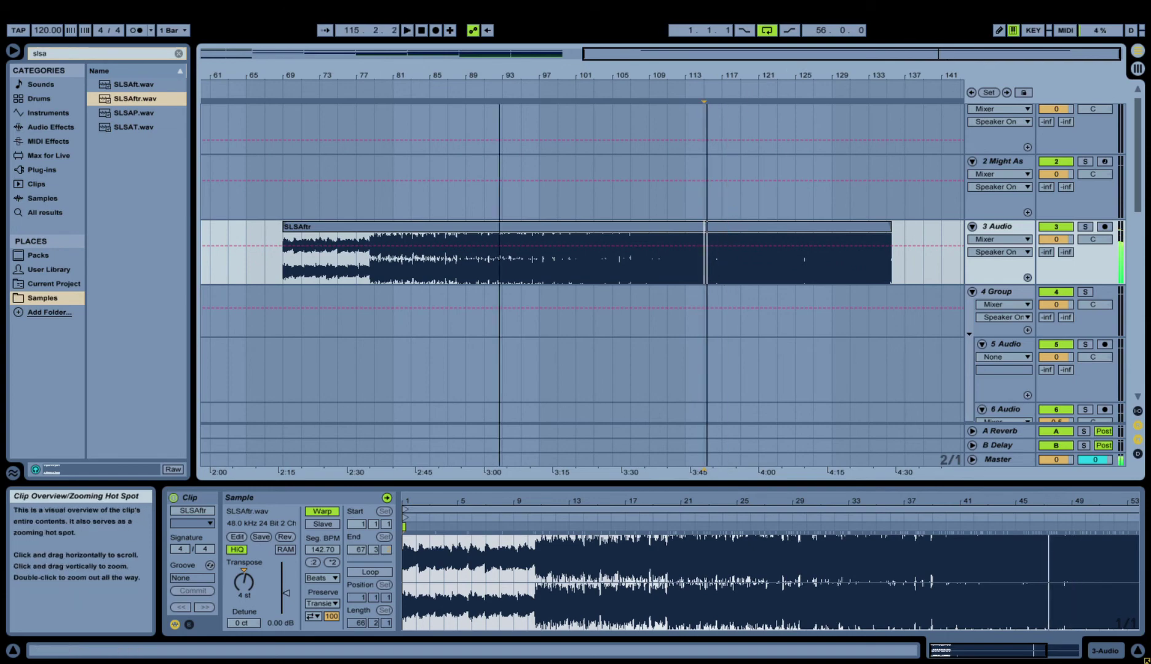
Find the exact start of the sound change near bar 116 and split the SLSAftr clip there, just past 116.3.2.
left_click_drag(740, 75, 740, 216)
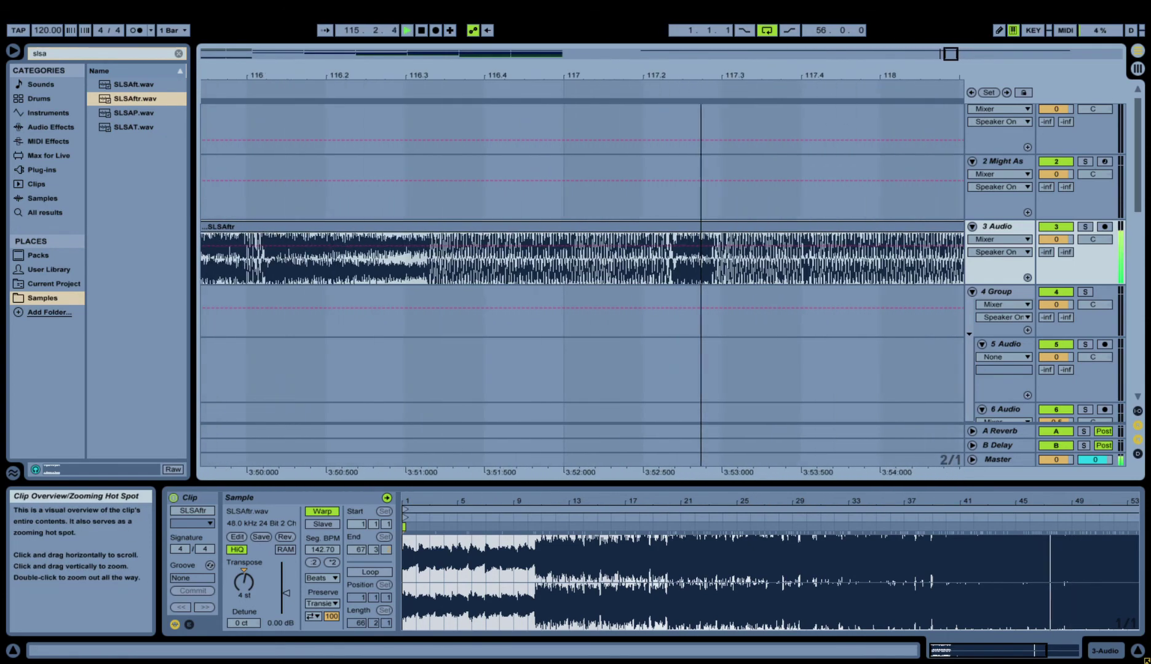
key("plus")
left_click_drag(653, 75, 653, 178)
key("space")
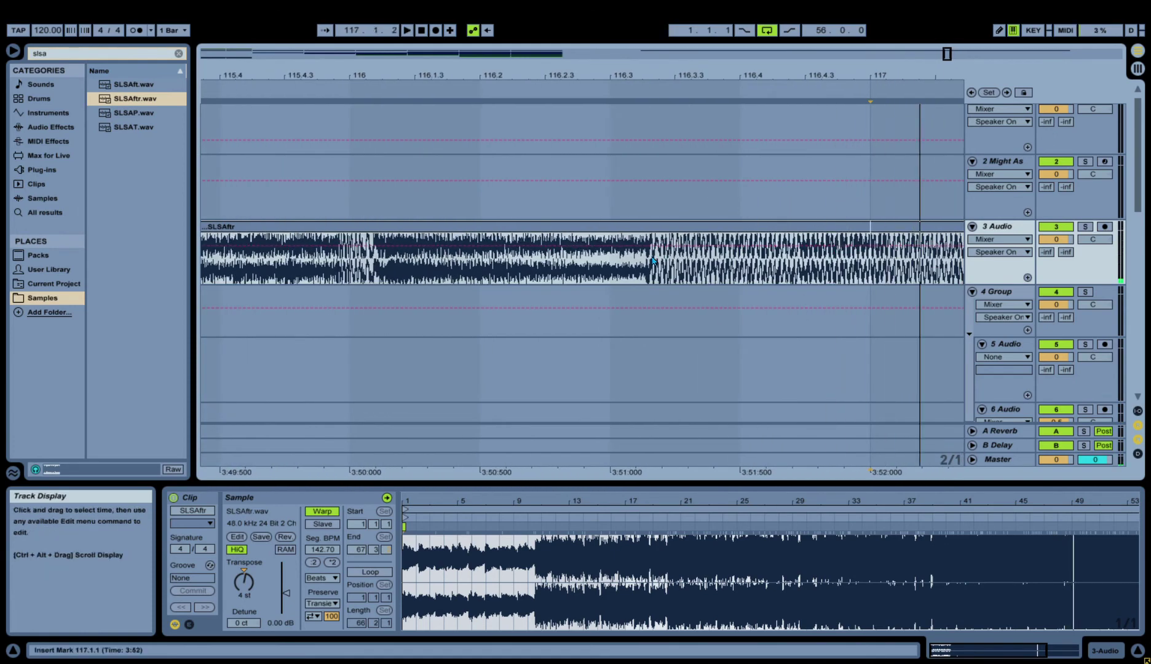
key("space")
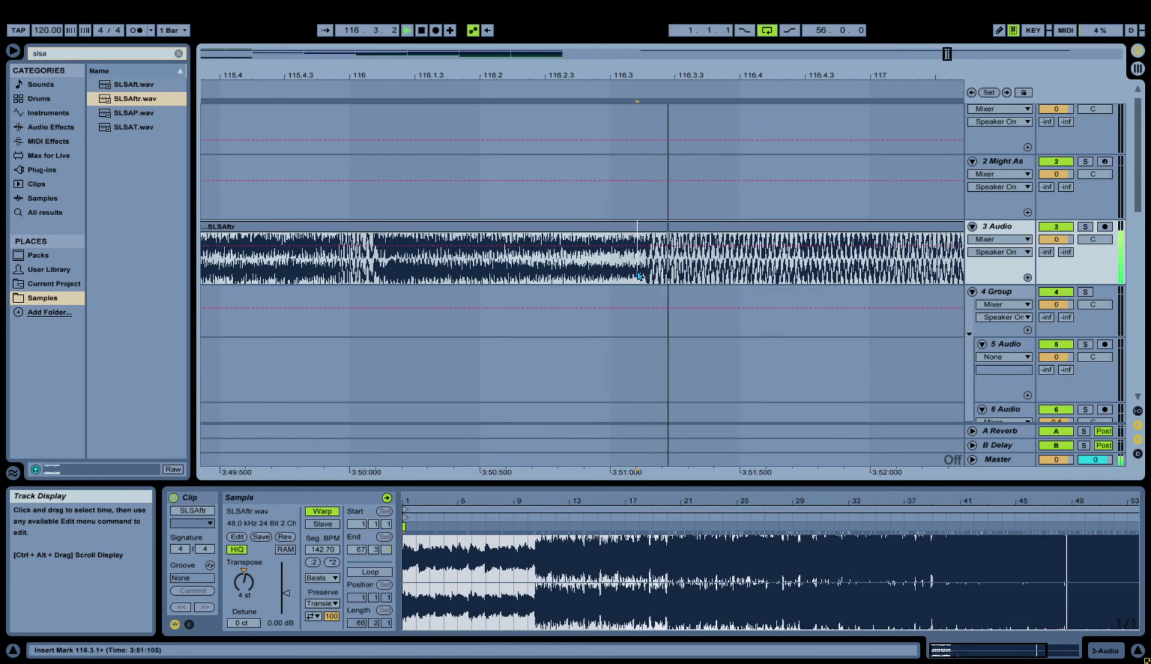
key("plus")
key("plus")
key("plus")
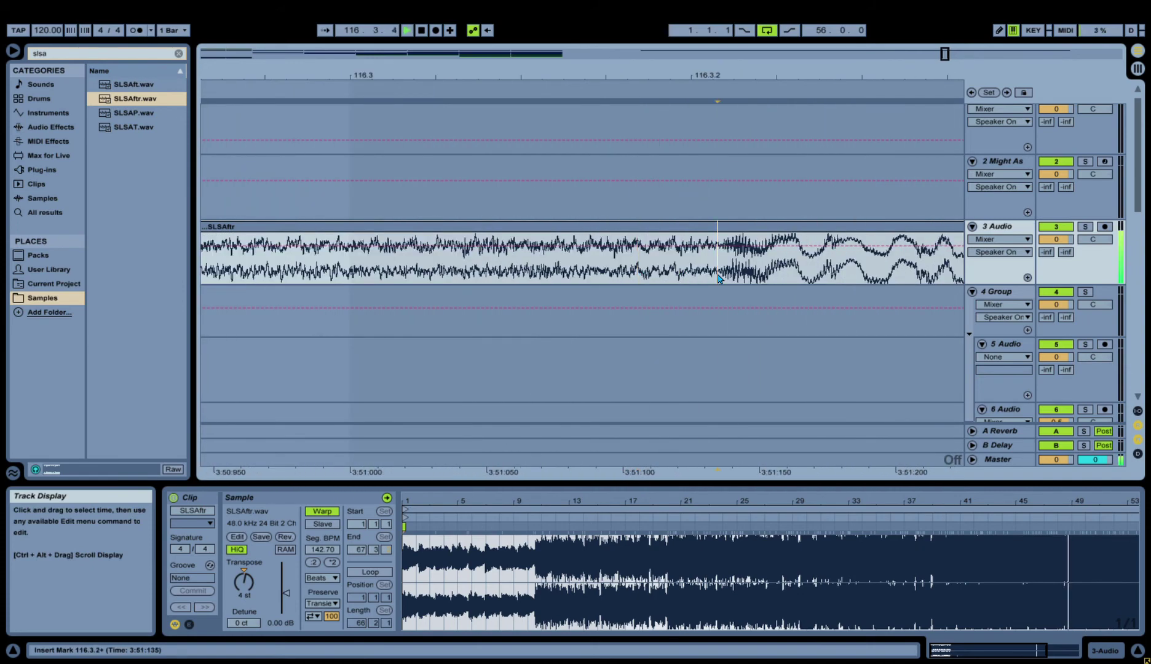
key("ctrl+e")
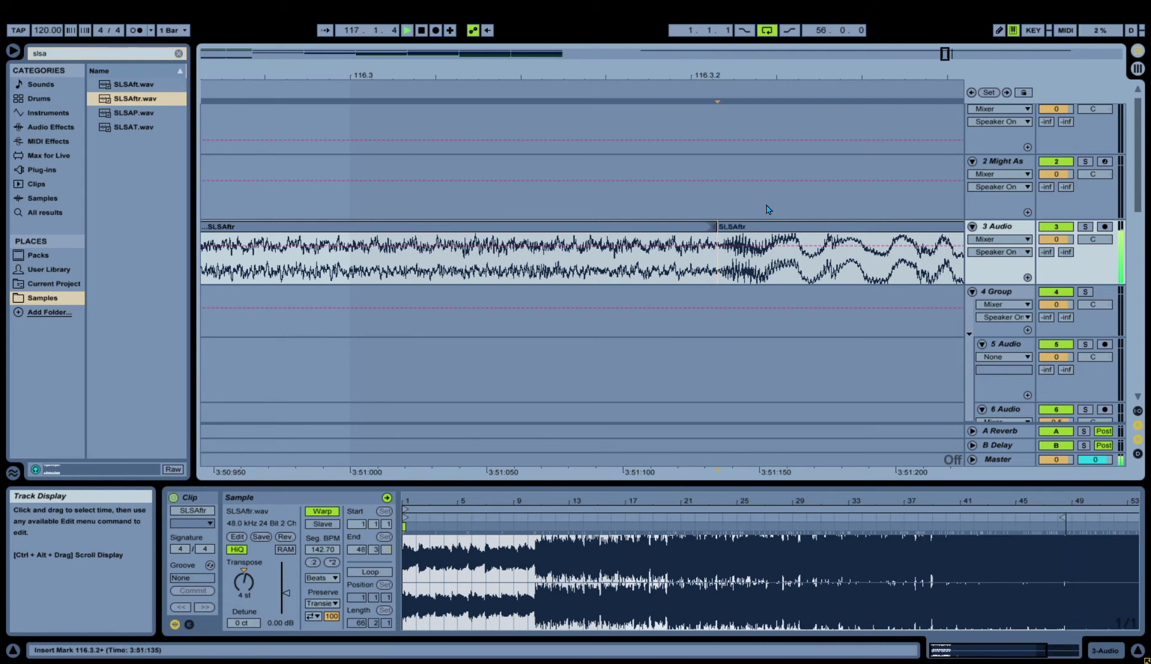
Duplicate the split-off end section of SLSAftr and loop both copies from 116.3 for 38 bars.
double_click(943, 53)
left_click(877, 226)
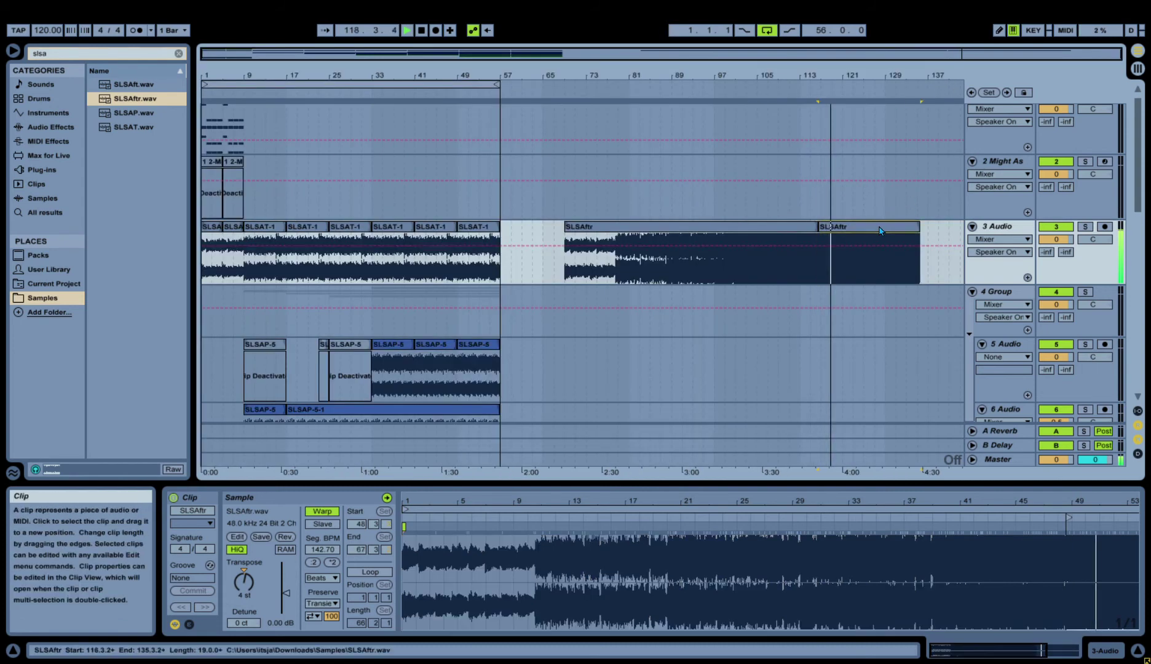
key("ctrl+d")
left_click(767, 234, "shift")
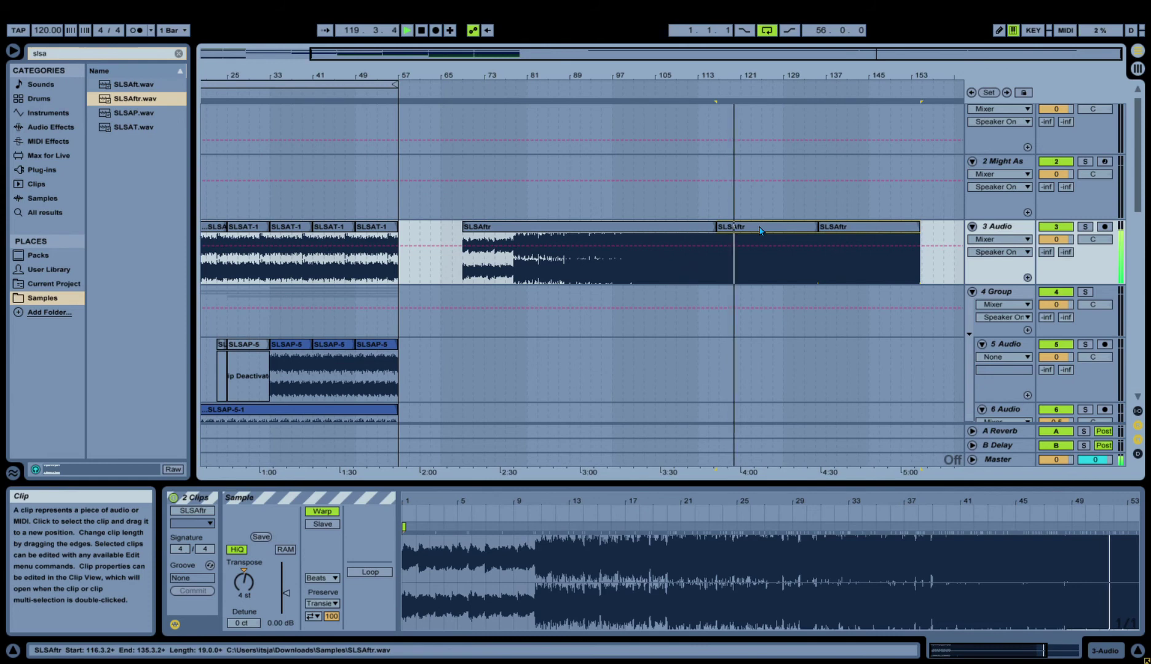
key("ctrl+s")
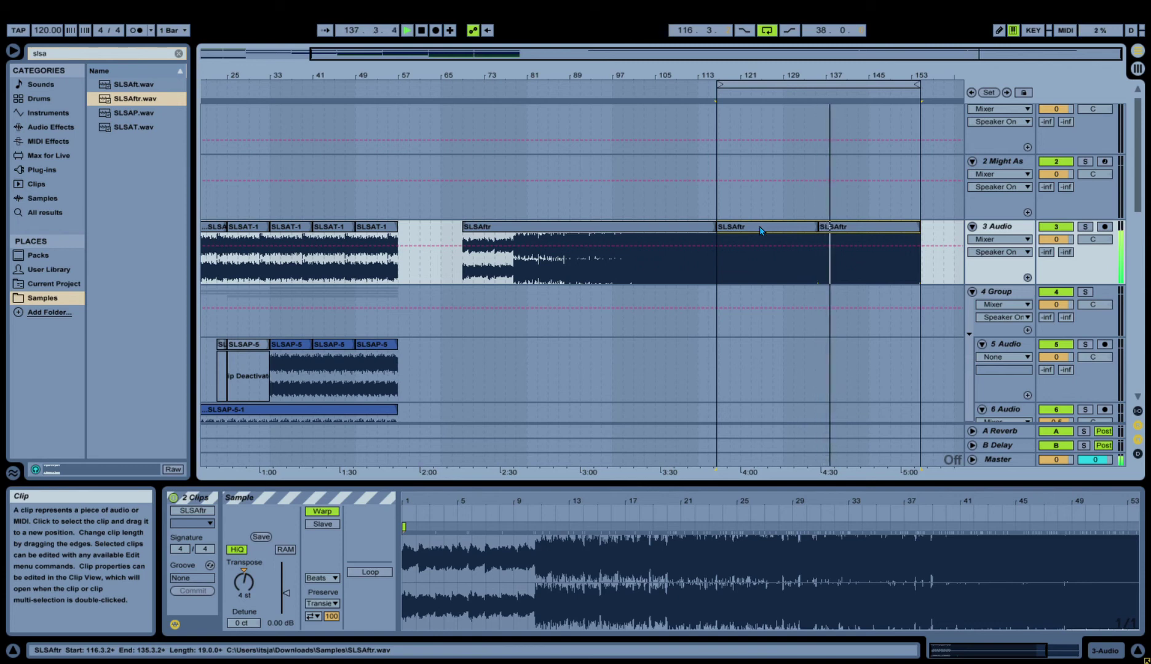
Turn warping off and back on for the first of the two looped SLSAftr clips, playing it at 4 st each way.
left_click(760, 230)
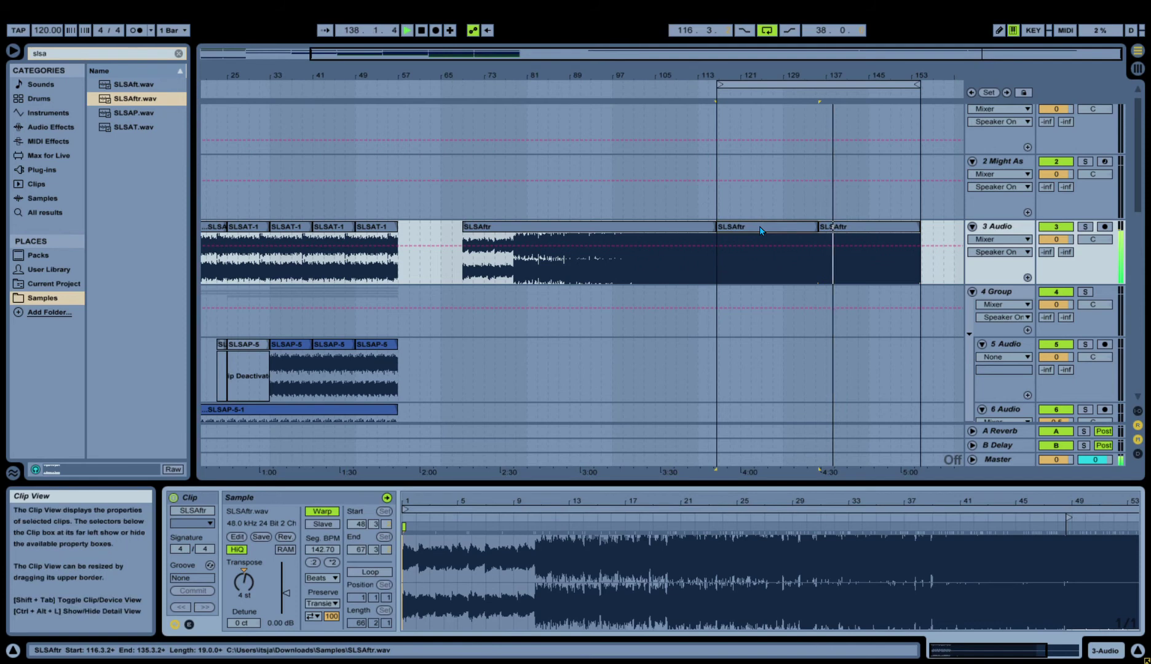
left_click(319, 513)
key("space")
key("space")
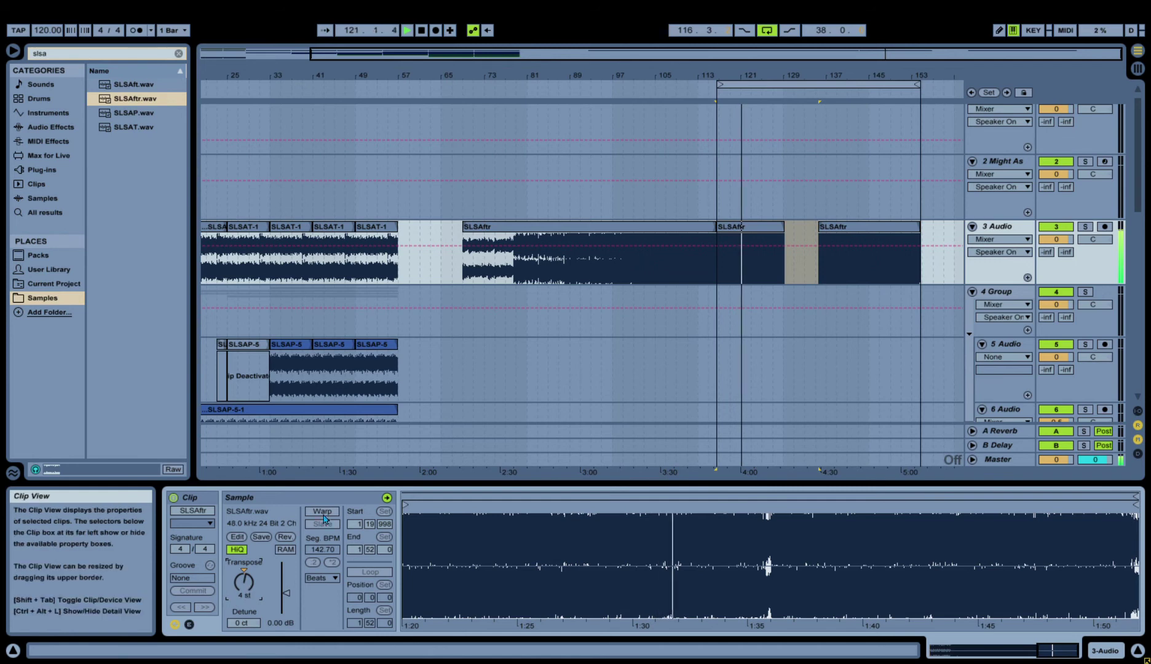
key("space")
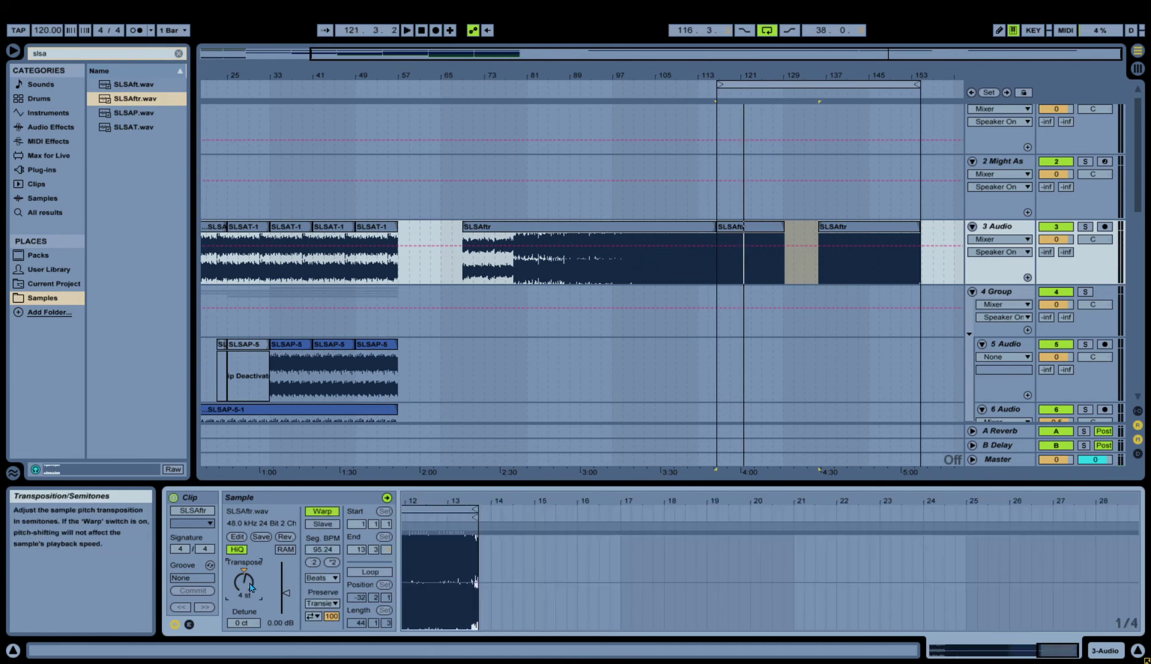
key("ctrl+z")
key("space")
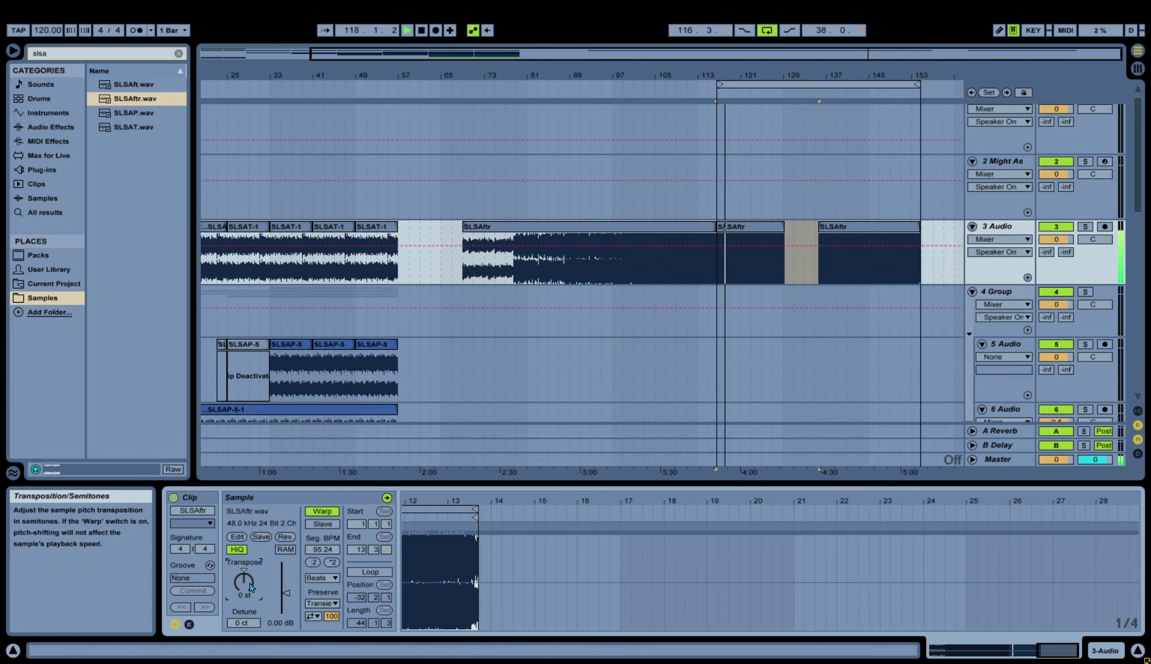
Turn off warping for the first of the two looped SLSAftr clips, transpose it to -6 st, and play it.
left_click(322, 511)
key("space")
key("space")
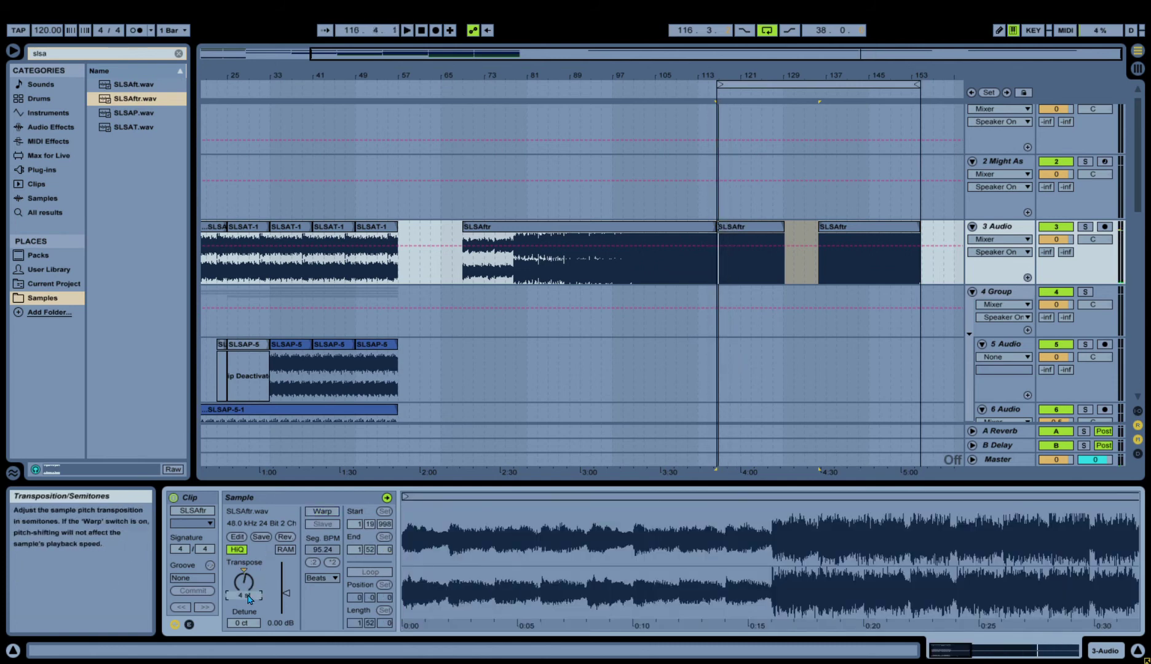
type("-6")
key("Return")
key("space")
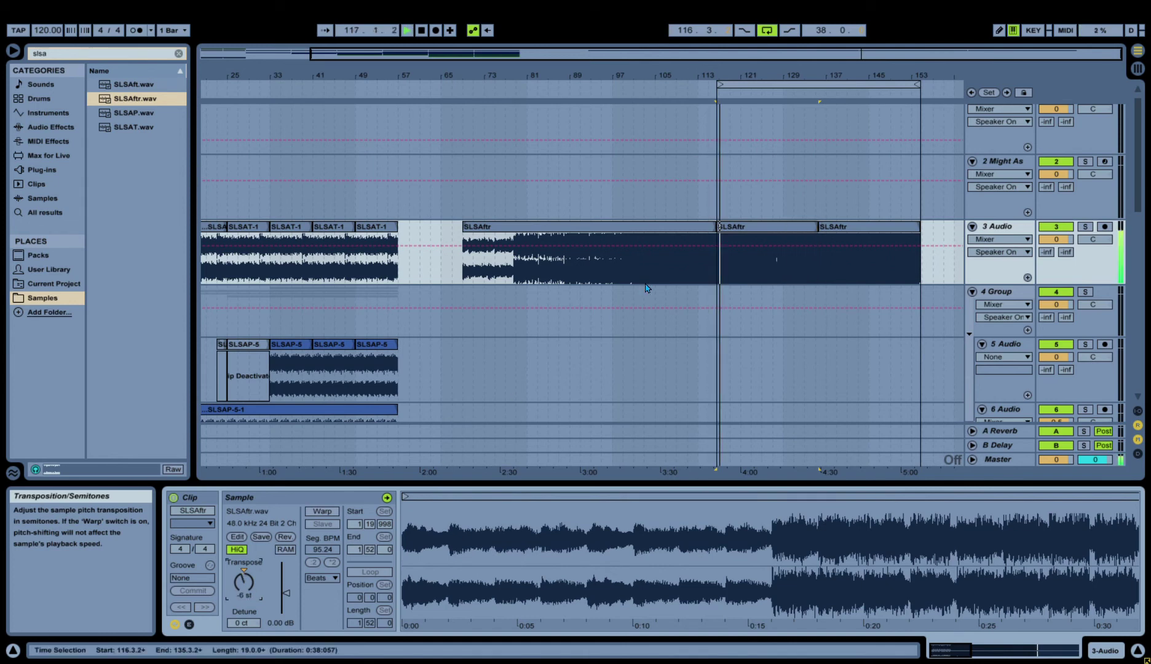
Turn warping back on for the first looped SLSAftr clip and replay it at -6 st from the loop start.
left_click_drag(860, 54, 836, 121)
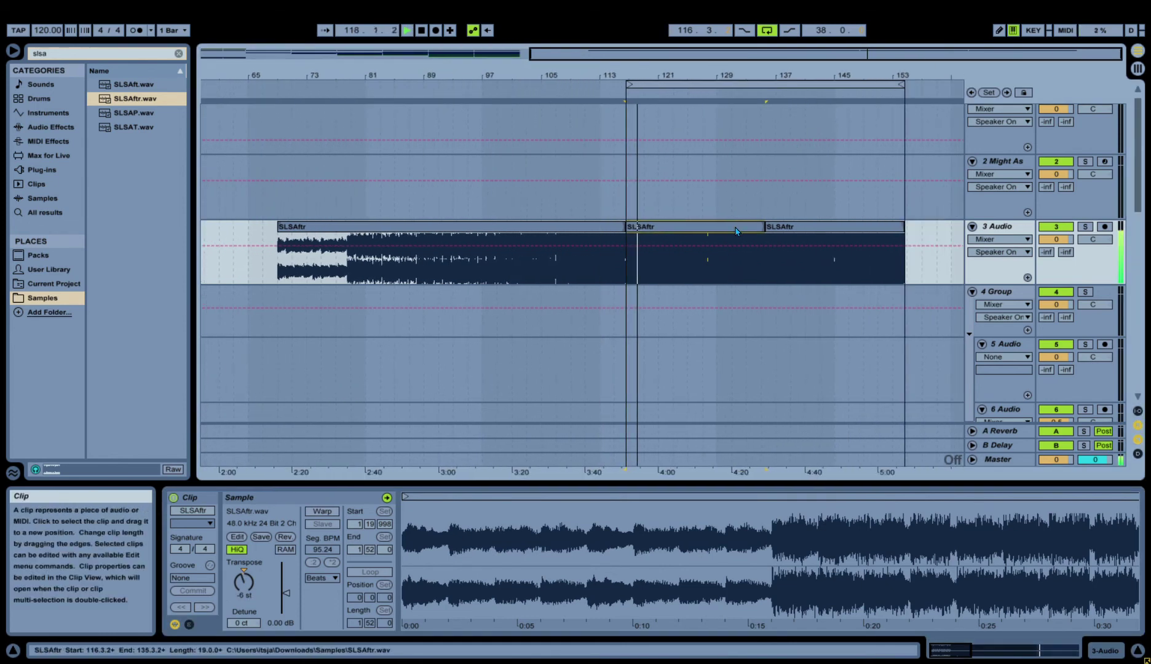
left_click(325, 512)
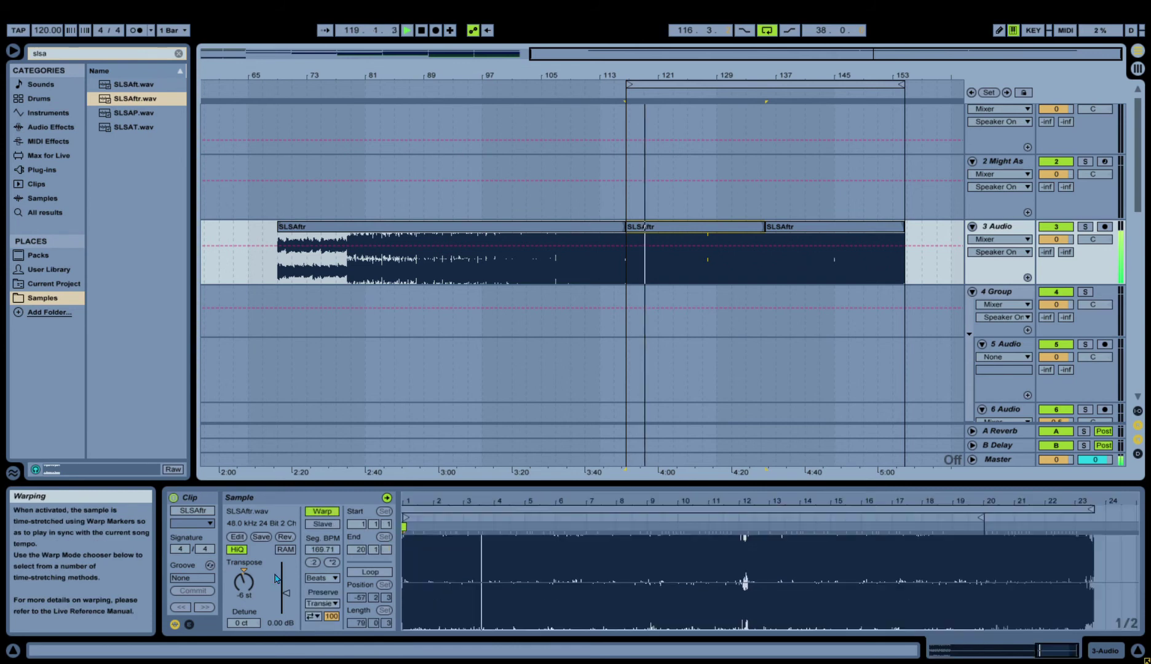
key("space")
key("space")
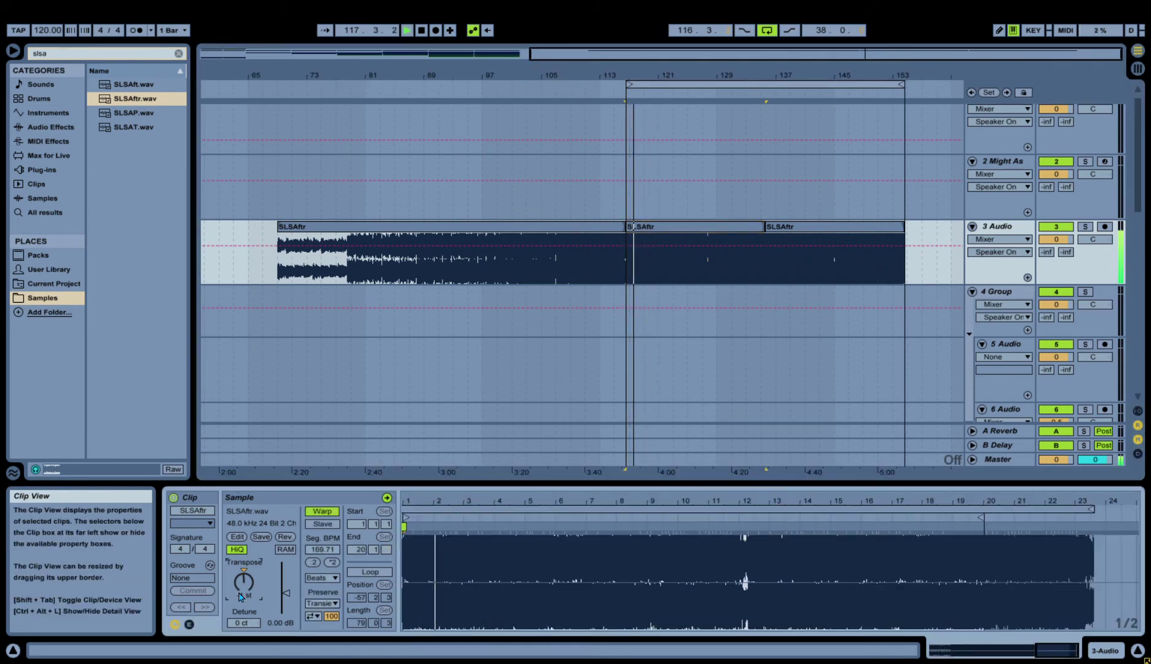
Audition the first looped SLSAftr clip at different transpositions, trying -3 st and settling on 1 st.
type("-3")
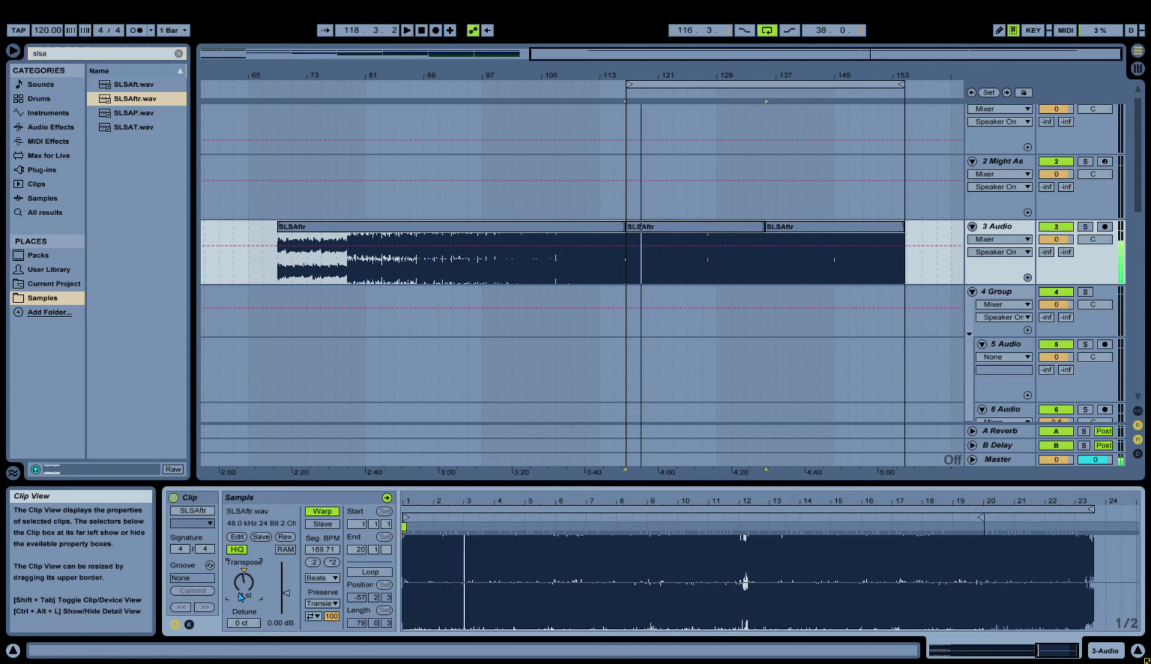
key("space")
key("space")
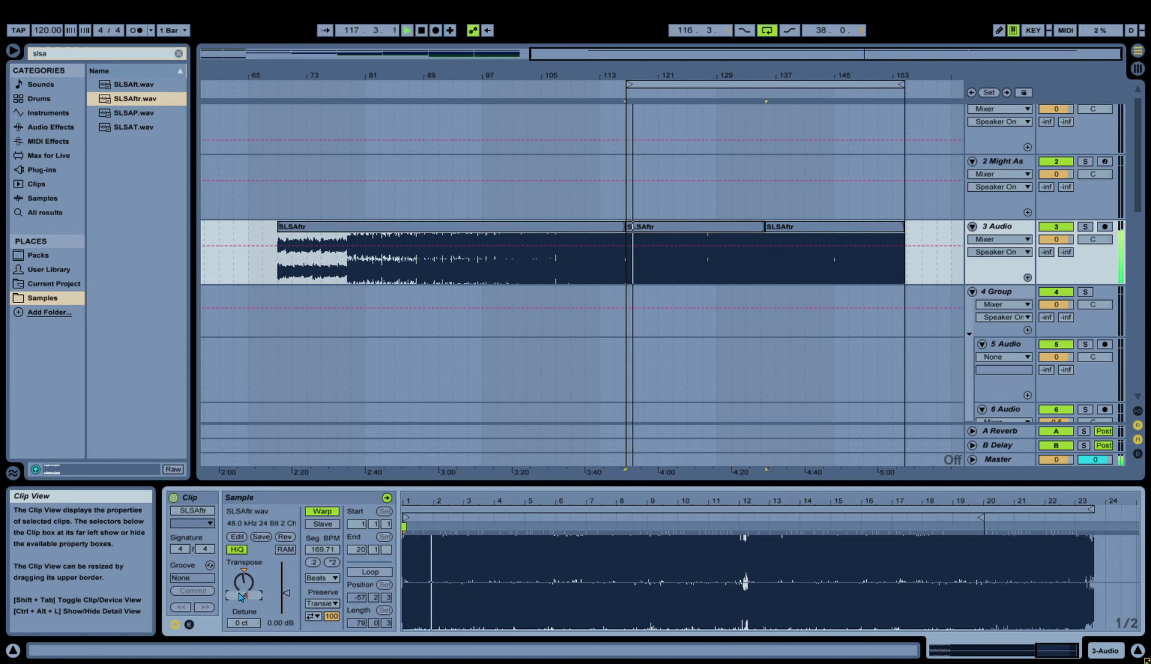
key("space")
key("space")
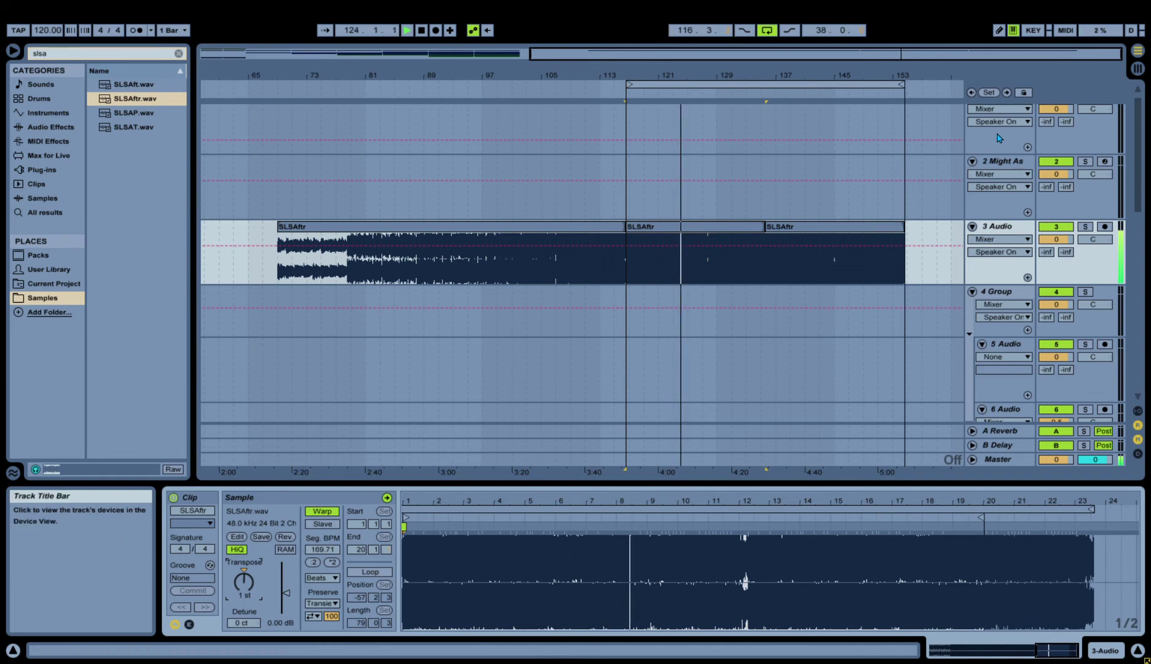
Clear the browser search and add a Chorus audio effect to the 3 Audio track.
left_click(998, 229)
left_click(179, 54)
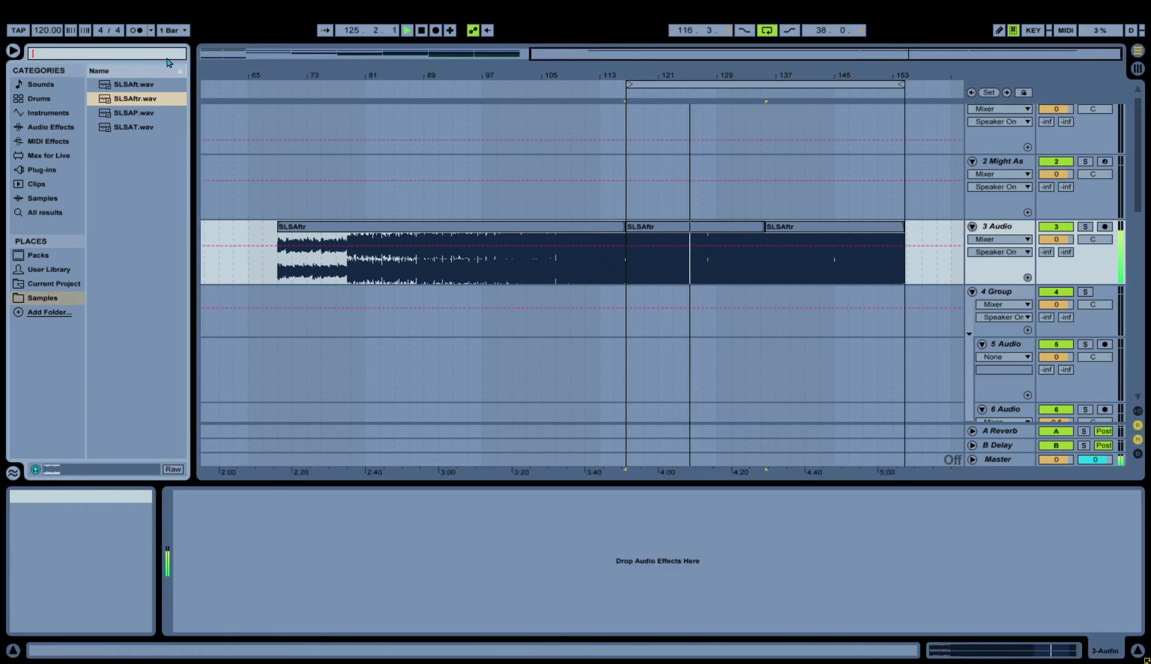
left_click(51, 127)
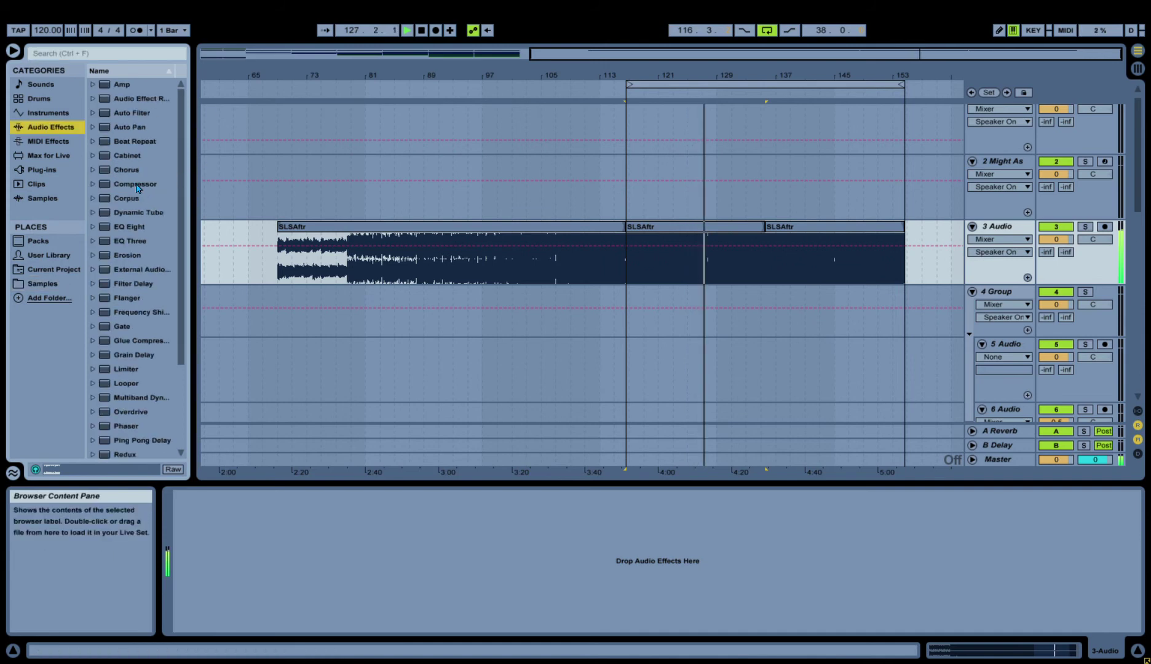
double_click(129, 170)
Duplicate the 3 Audio track and transpose the original's first looped SLSAftr clip to 13 st, playing both together.
left_click(1018, 234)
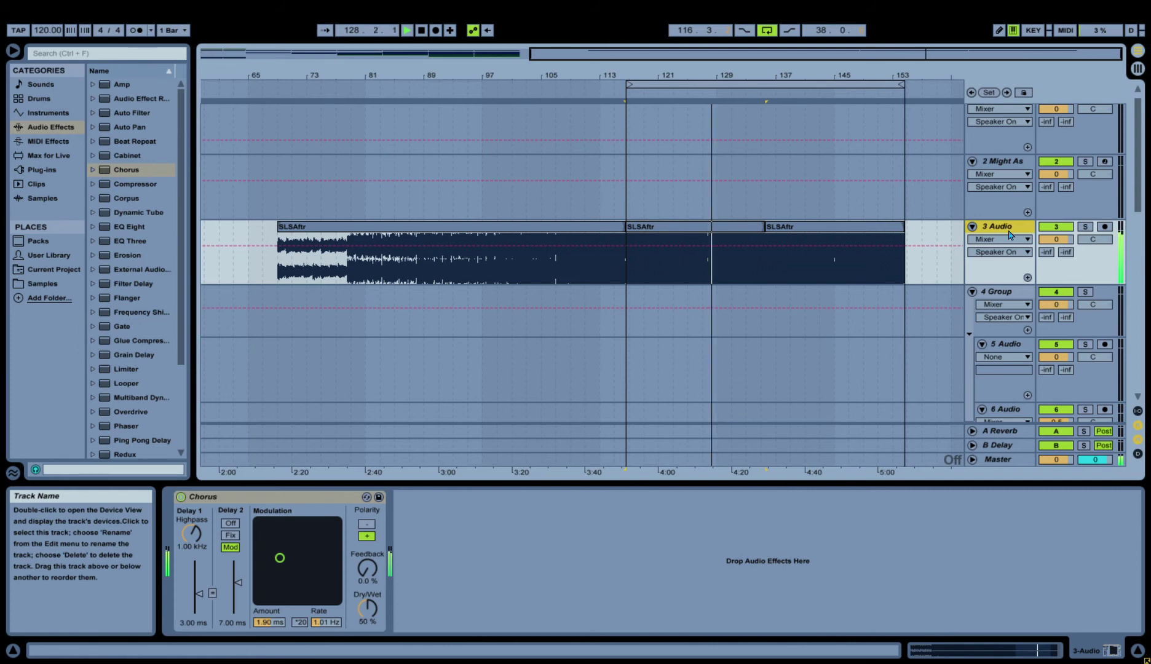
key("ctrl+d")
double_click(715, 227)
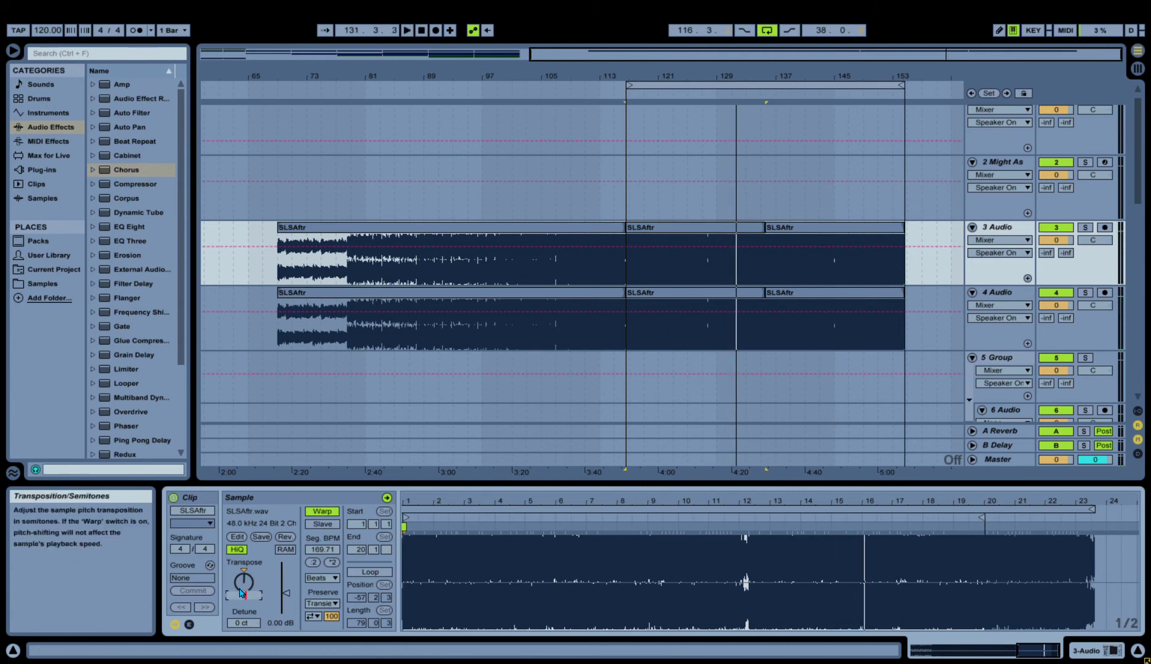
key("space")
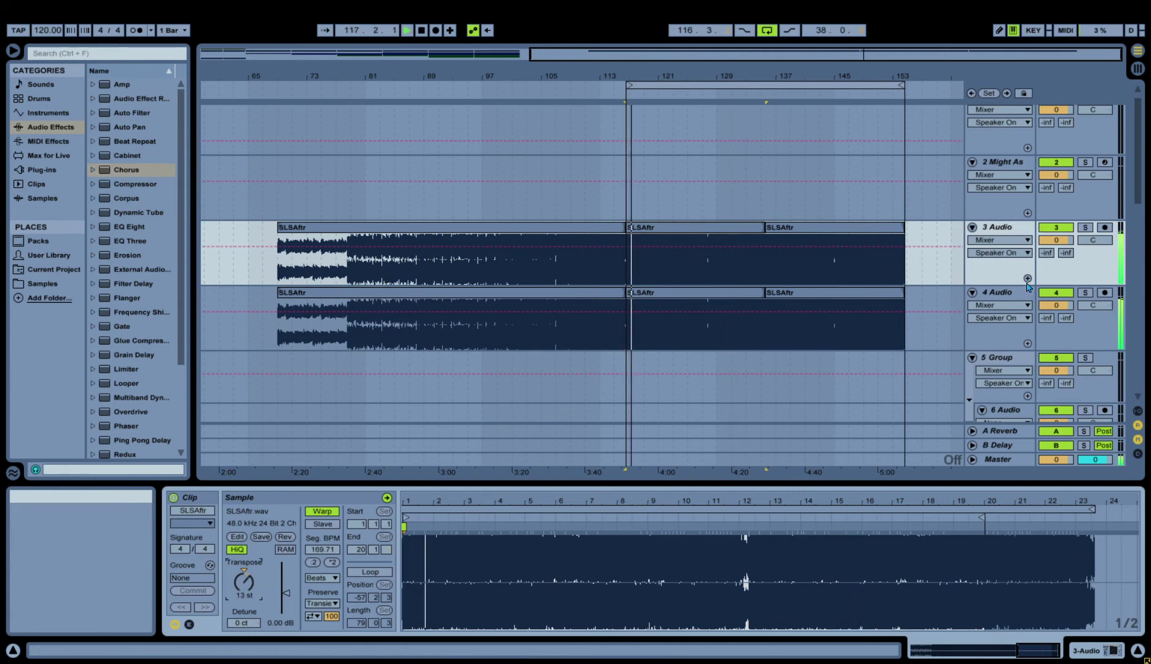
Deactivate the Chorus on the duplicated 4 Audio track and replay the loop from its start.
left_click(999, 293)
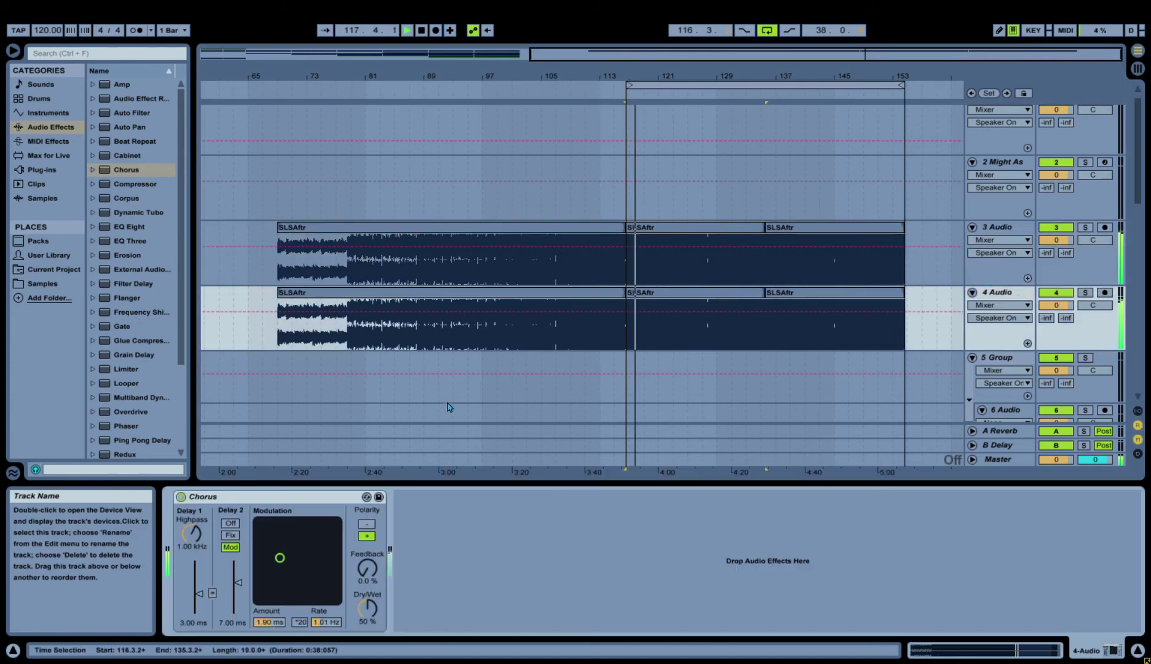
left_click(182, 497)
key("space")
key("space")
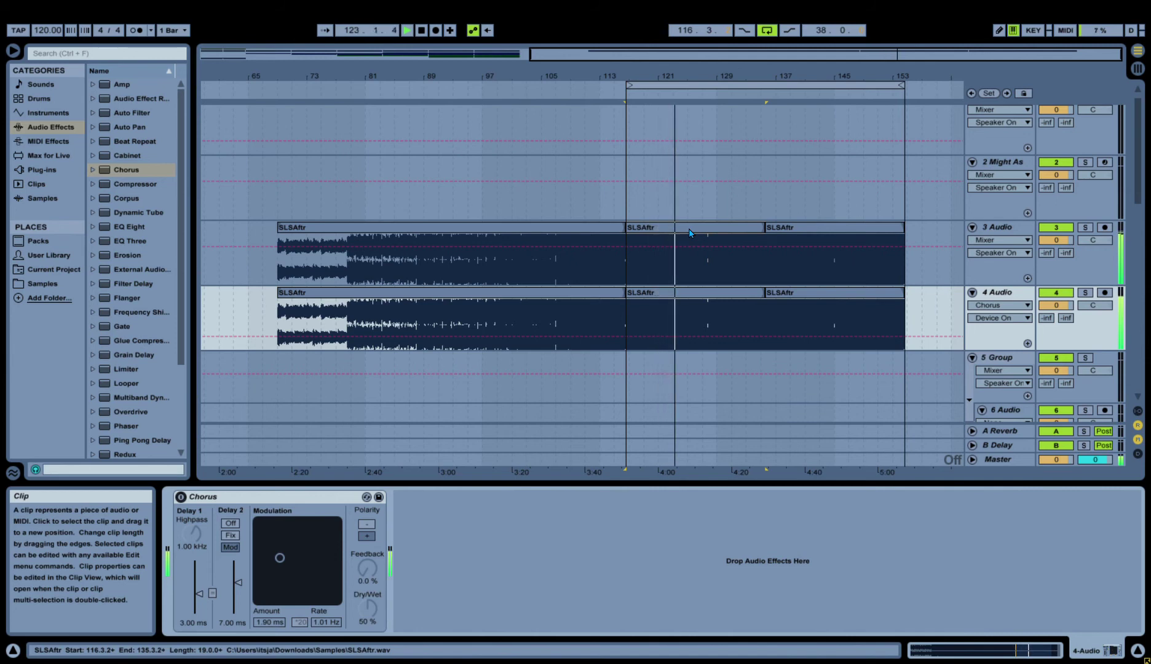
Add an Auto Filter ahead of the Limiter on the Master track, with a cutoff of about 719 Hz and Q 1.14.
double_click(1001, 459)
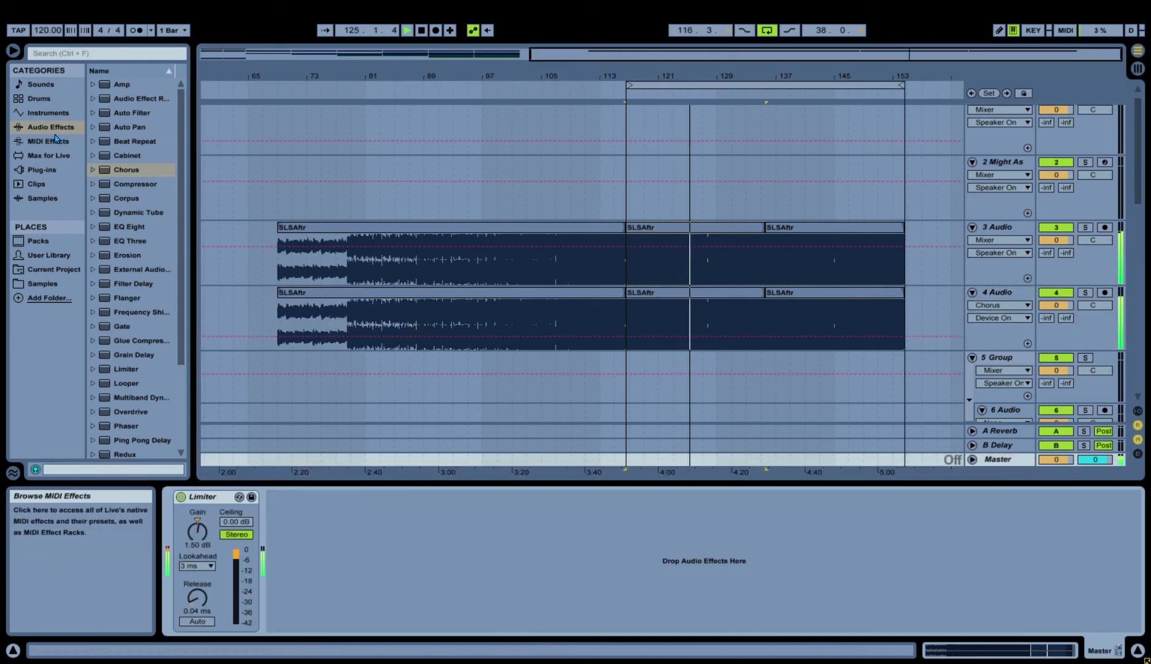
left_click(48, 113)
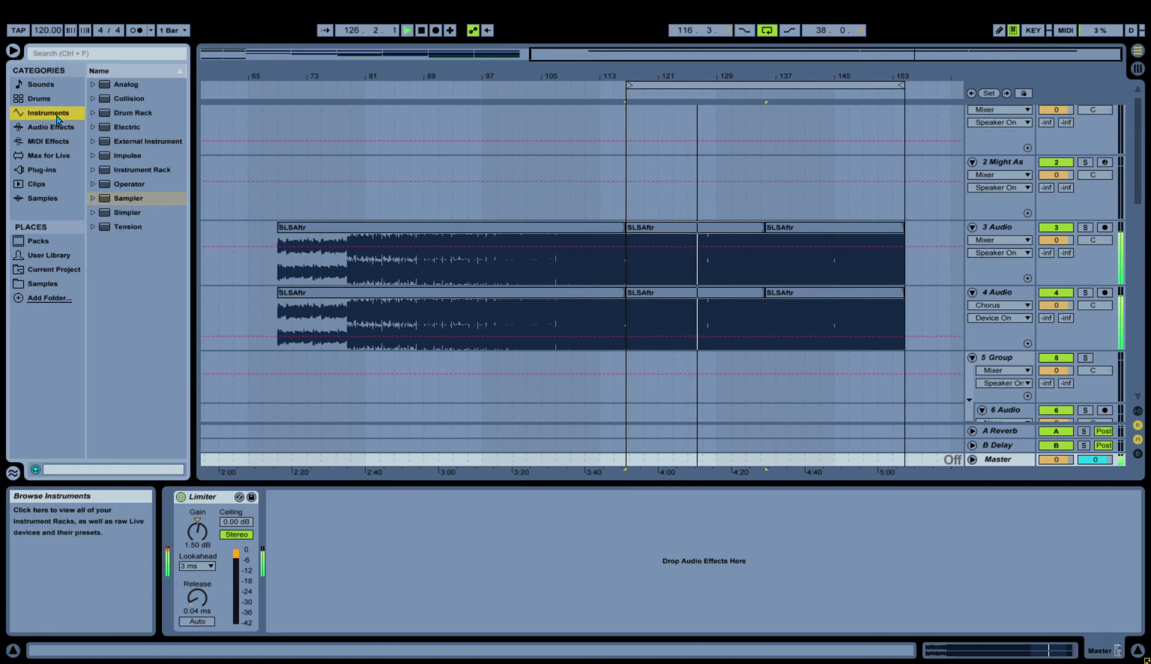
left_click(55, 127)
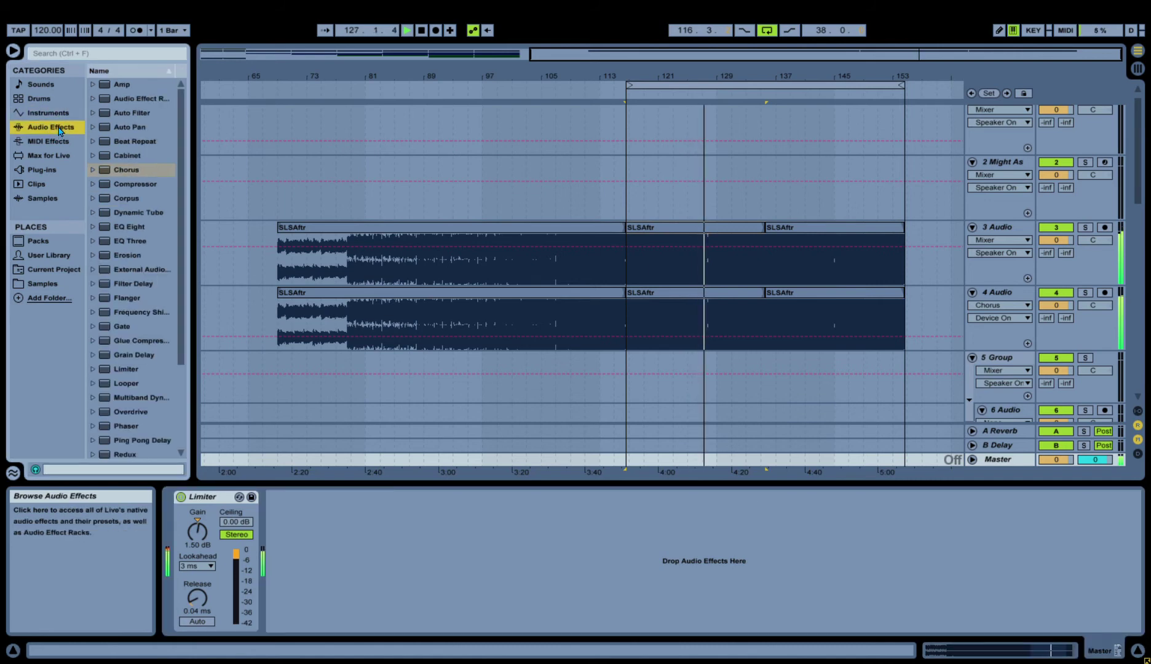
left_click_drag(147, 114, 486, 491)
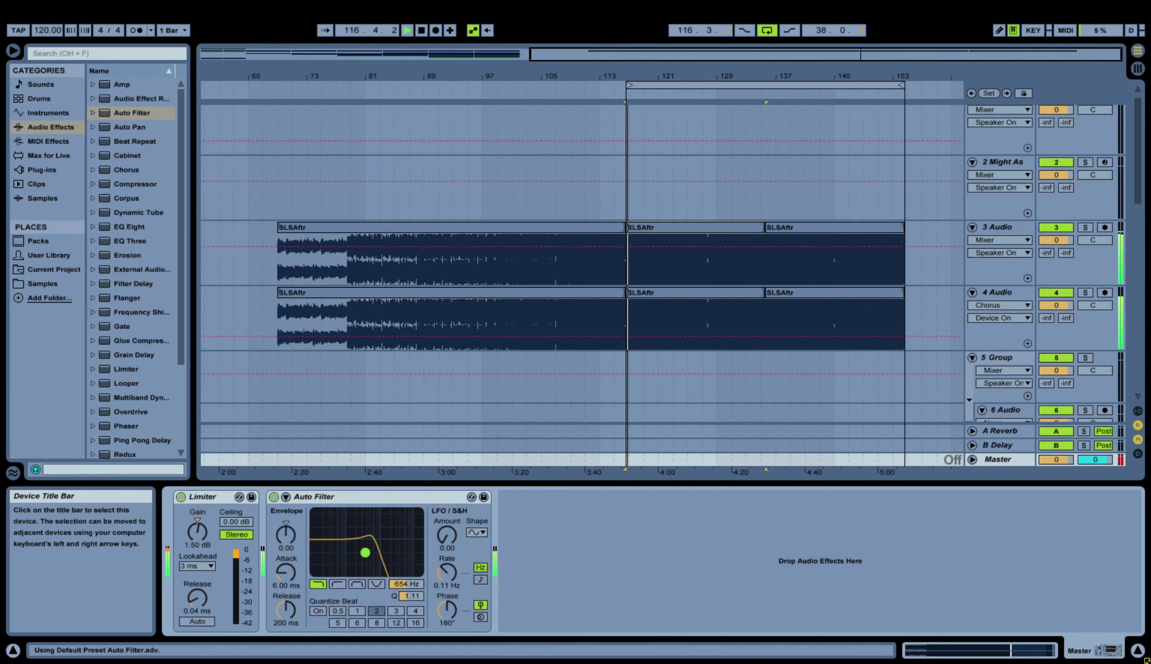
left_click_drag(365, 552, 367, 552)
left_click_drag(367, 505, 277, 552)
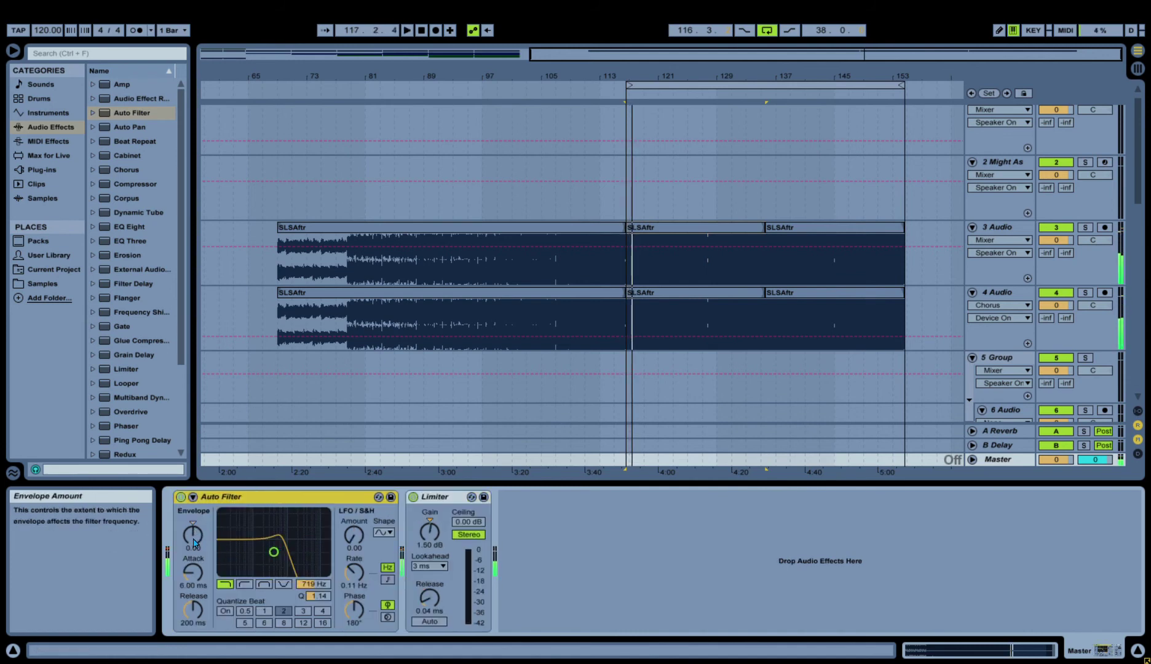
Make the Auto Filter a band-pass at about 407 Hz with Q 1.28 and an envelope amount of 18.1.
left_click_drag(193, 535, 192, 516)
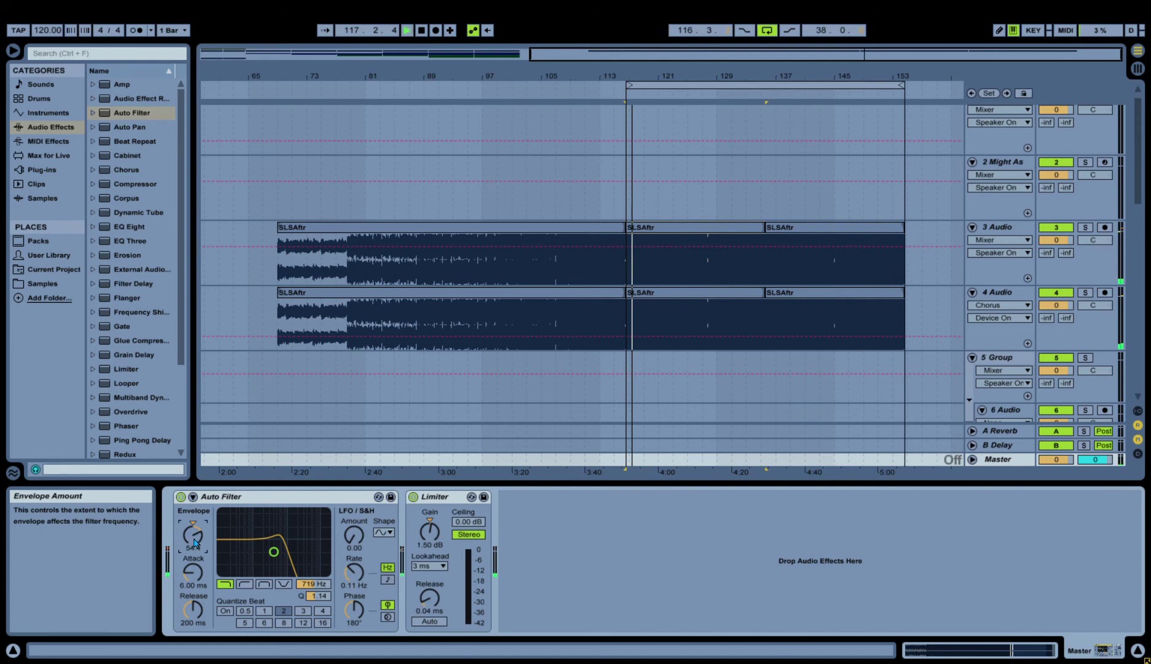
mouse_move(273, 552)
left_mouse_down()
mouse_move(193, 543)
mouse_move(264, 549)
left_mouse_up()
left_click(264, 584)
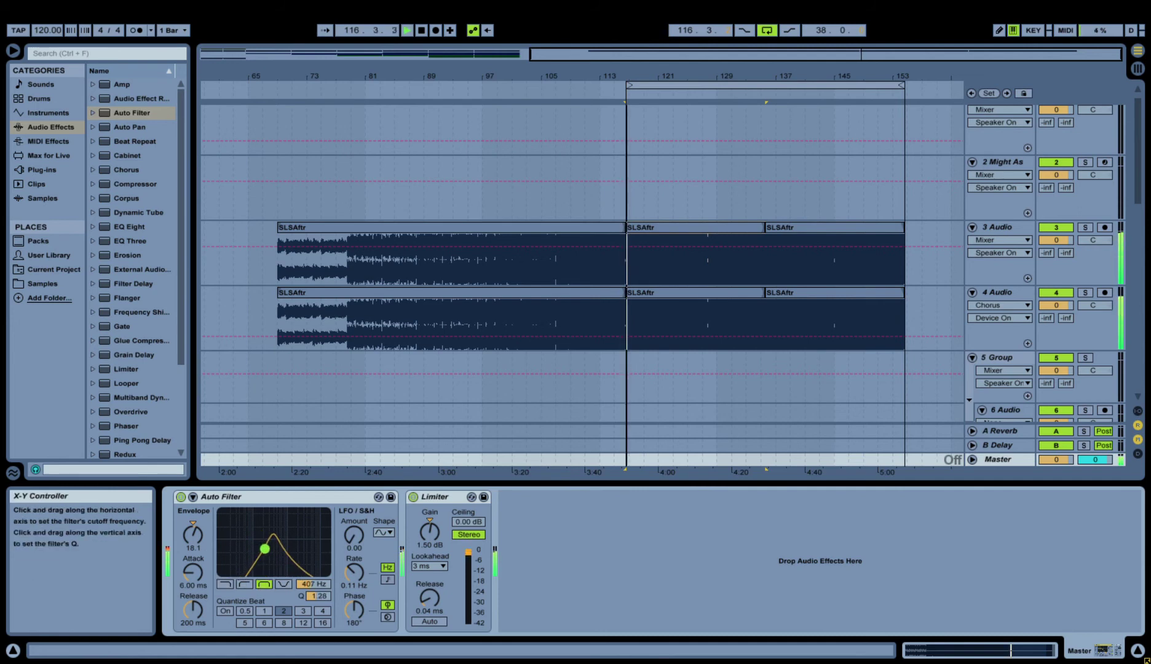
Select the first looped SLSAftr clips on tracks 3 and 4 and shift their transposition together while replaying the loop.
left_click(649, 297)
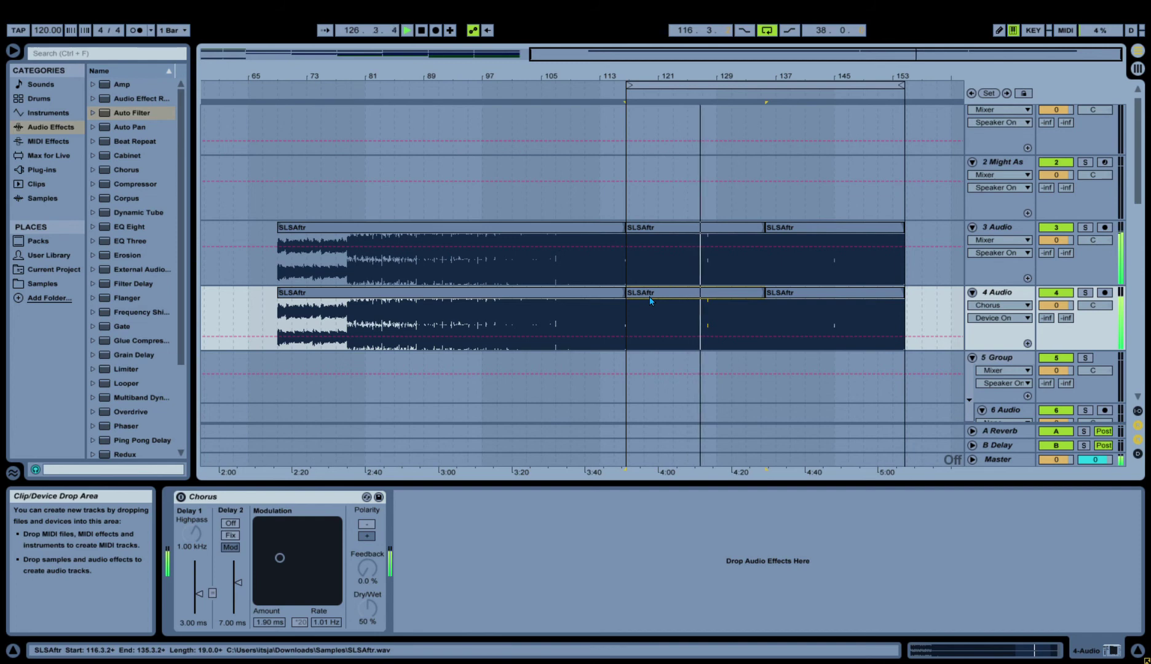
double_click(652, 226)
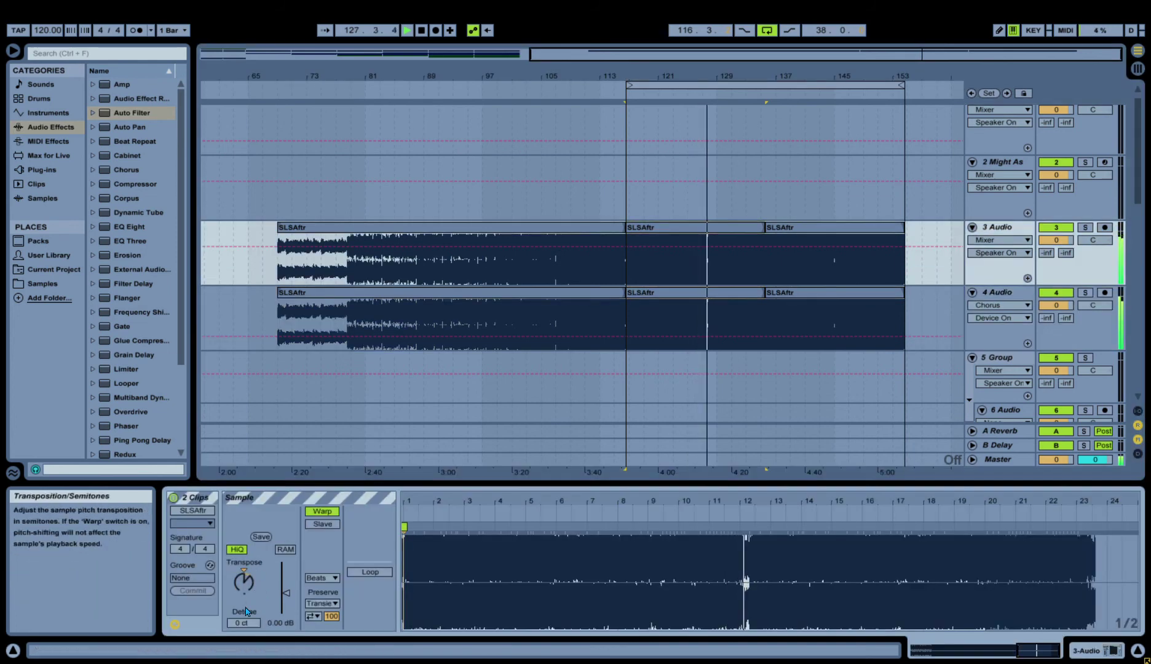
left_click_drag(250, 587, 251, 594)
key("space")
key("space")
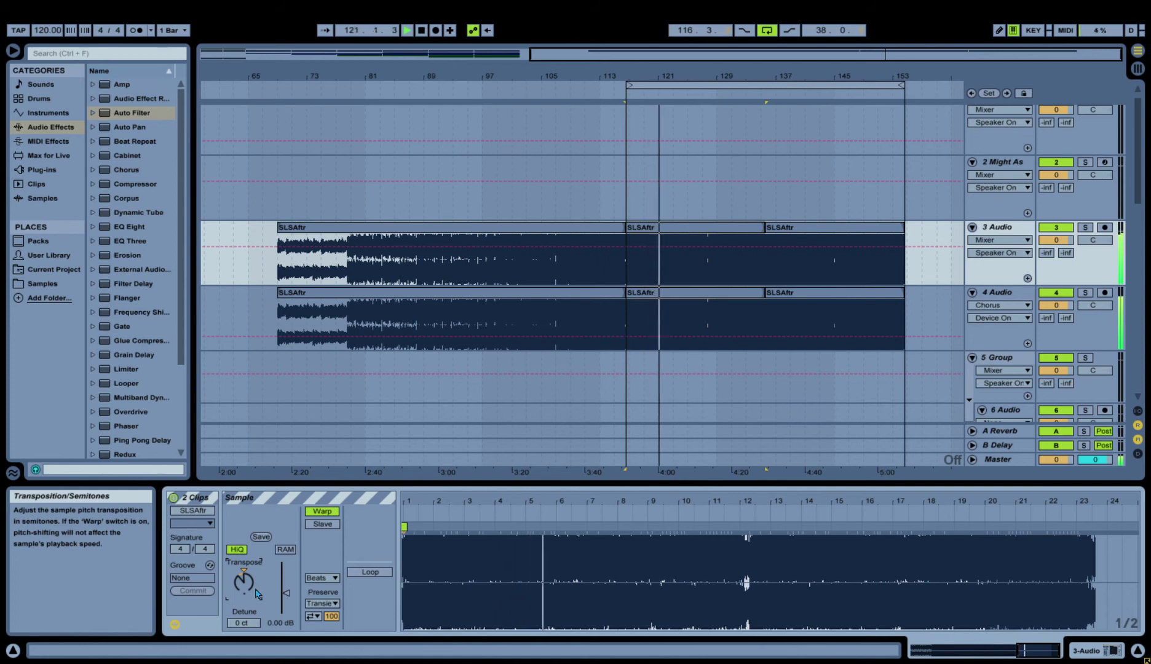
left_click_drag(256, 593, 256, 593)
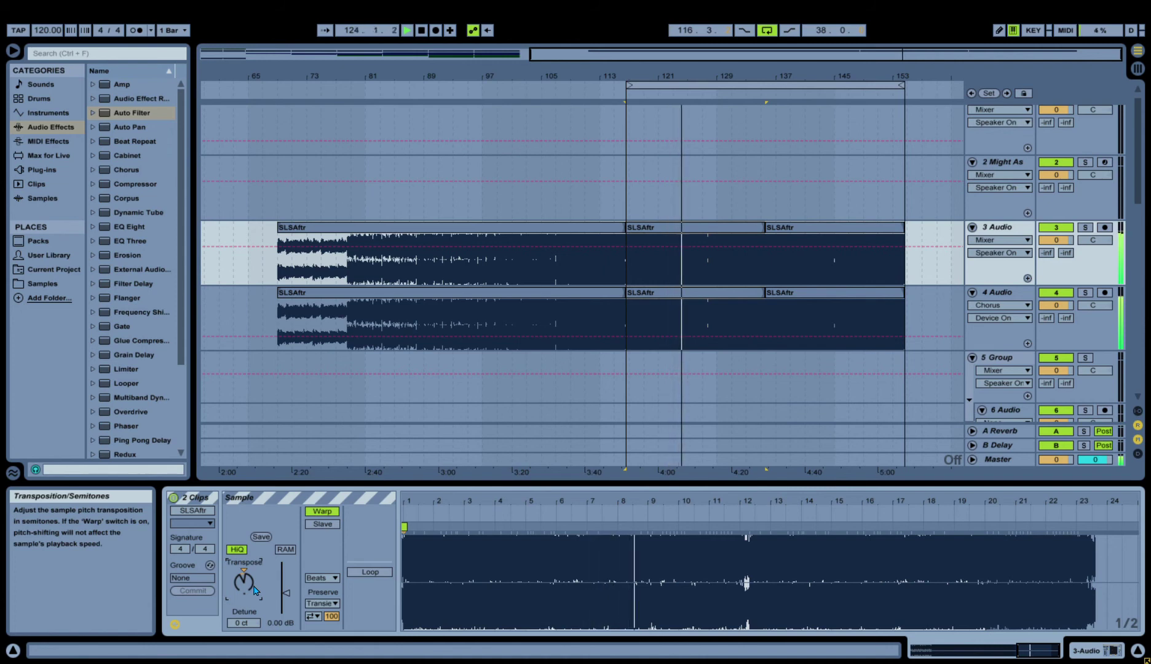
Deactivate the Auto Filter on the Master track.
left_click(1004, 460)
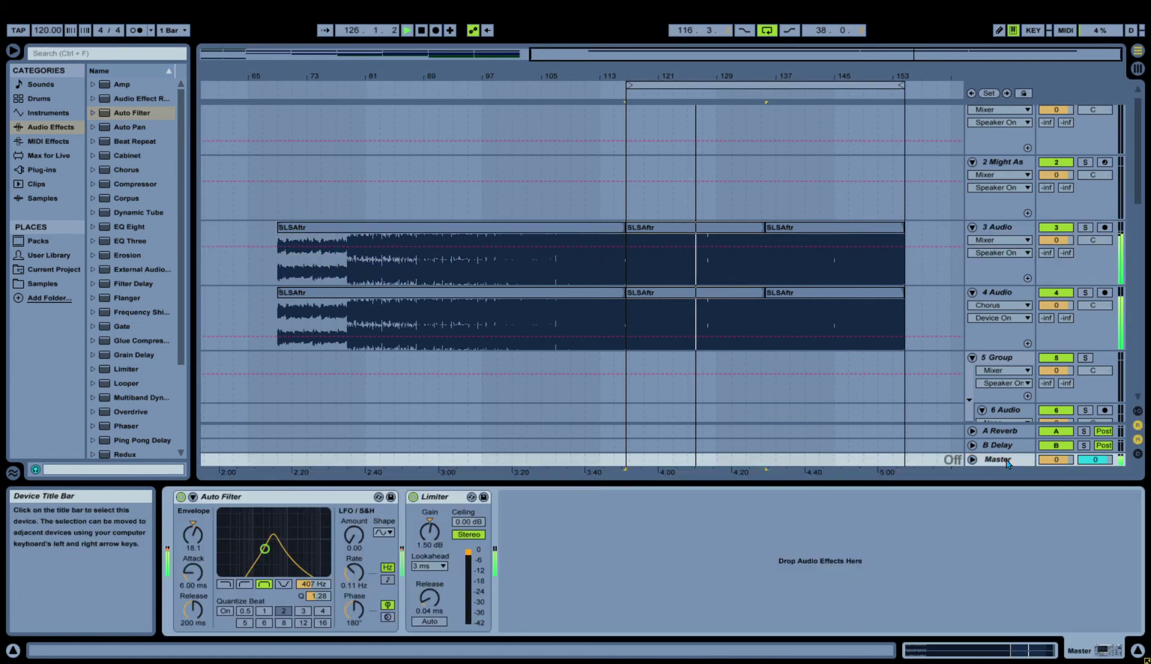
left_click(181, 496)
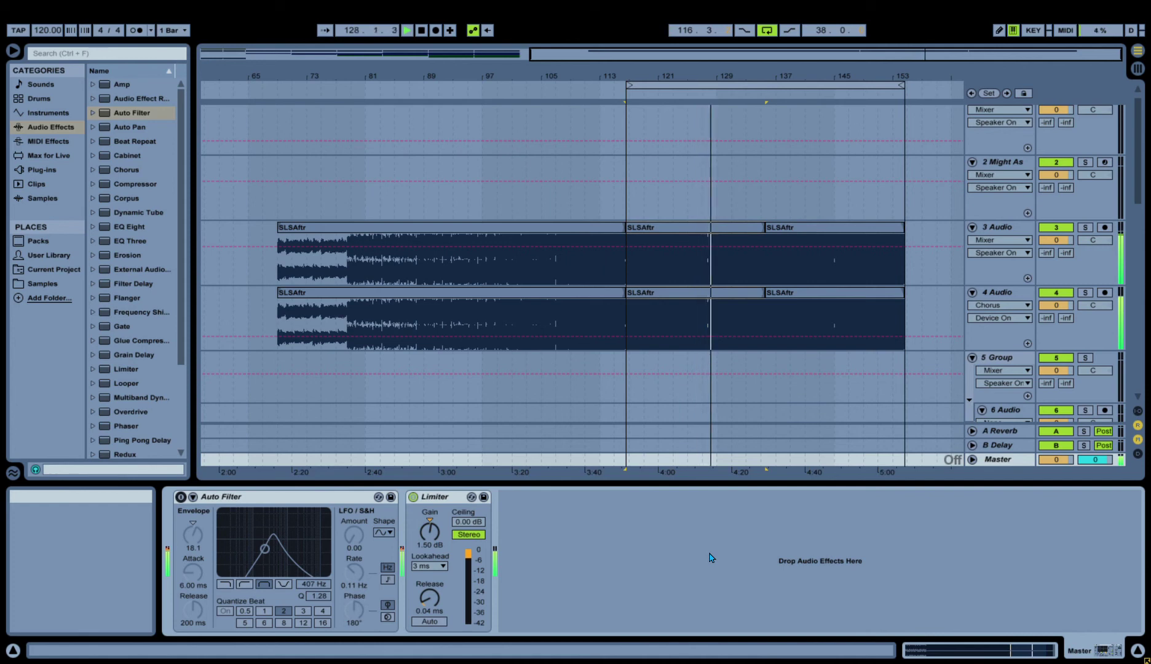
Readjust the transposition of both stacked SLSAftr clips at bar 116 up and down, and replay the loop from its start.
left_click(694, 302)
left_click(676, 232)
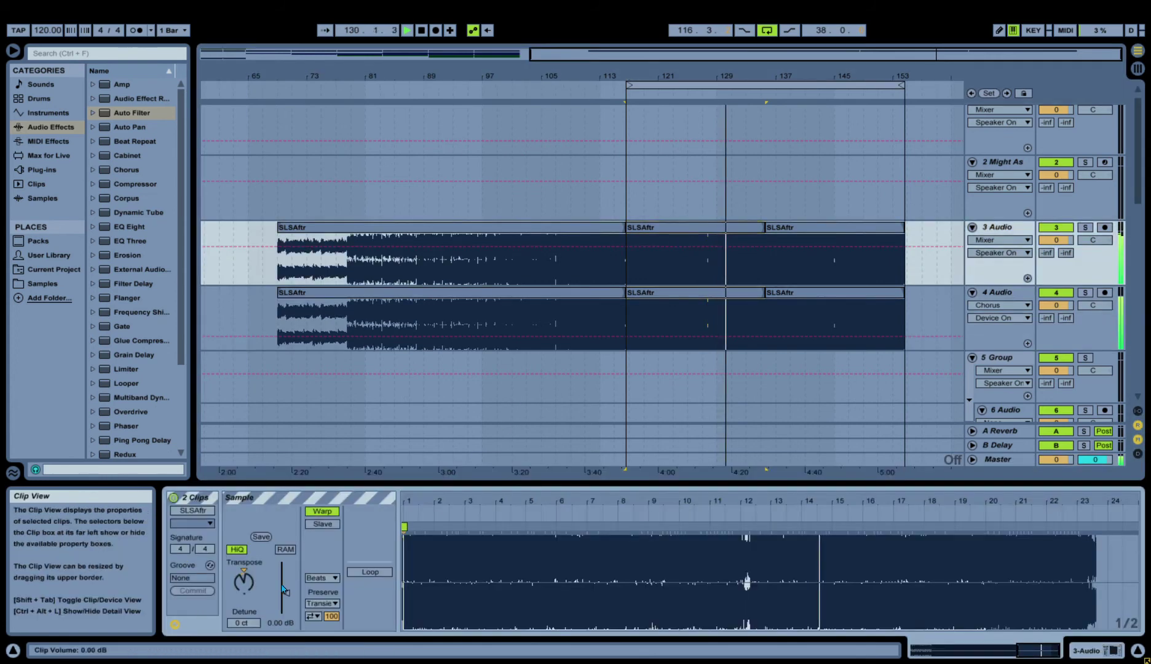
left_click_drag(245, 589, 245, 541)
left_click_drag(246, 588, 248, 603)
key("space")
key("space")
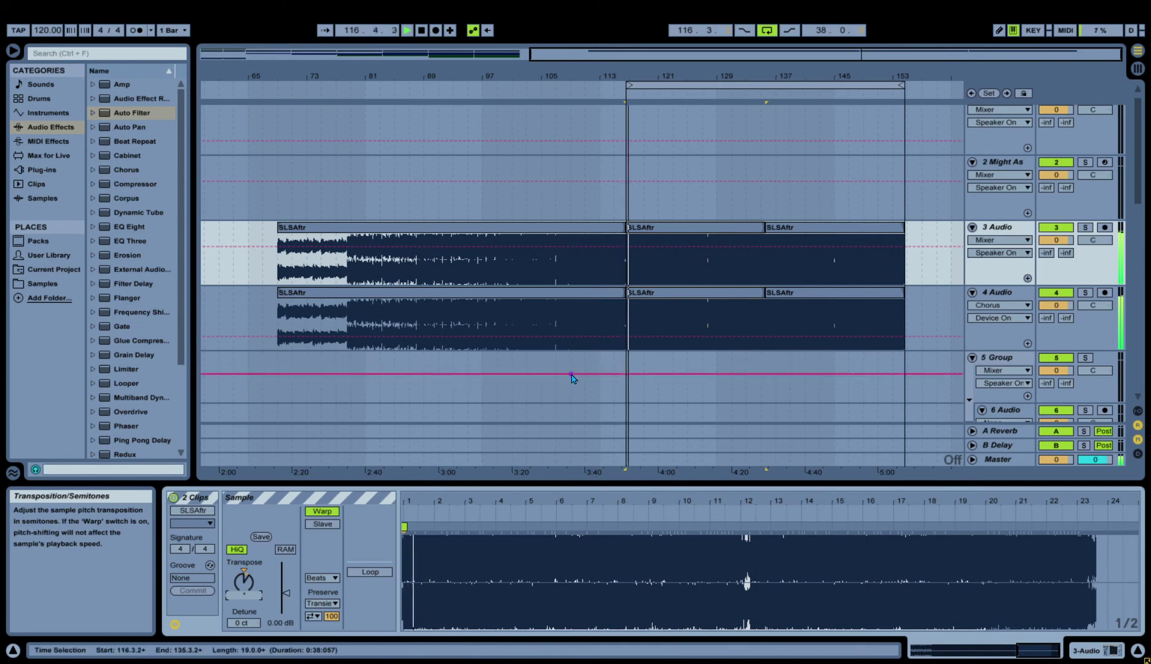
Select the long SLSAftr clip on track 4, view the whole arrangement, and show the devices of track 3 Audio.
left_click(600, 295)
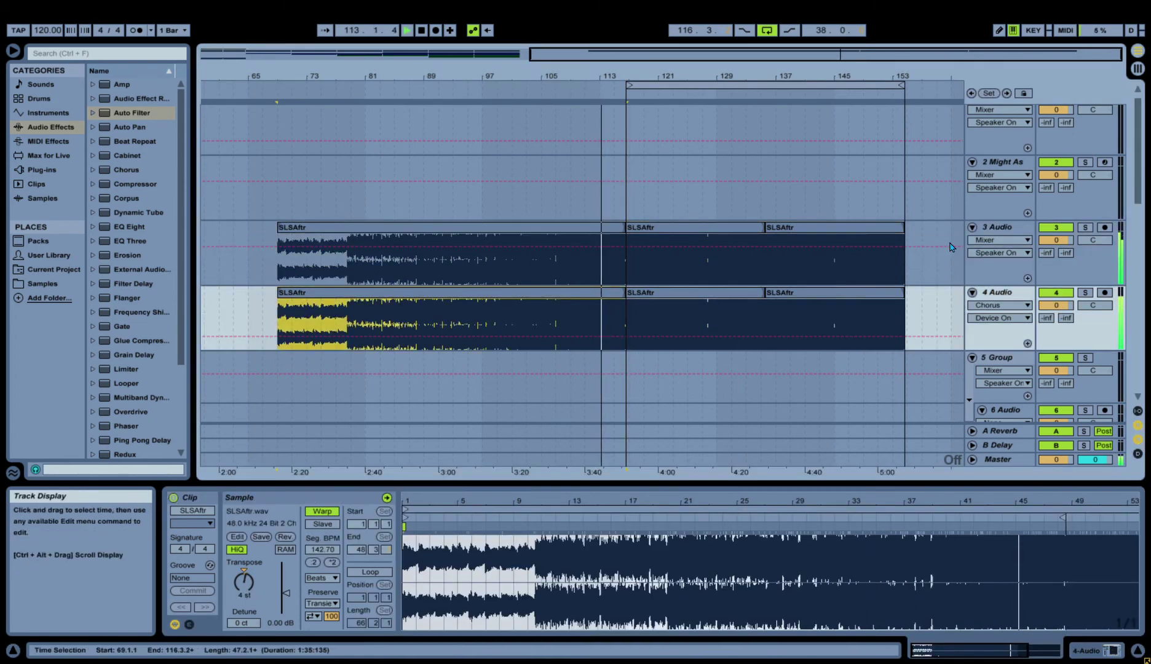
key("minus")
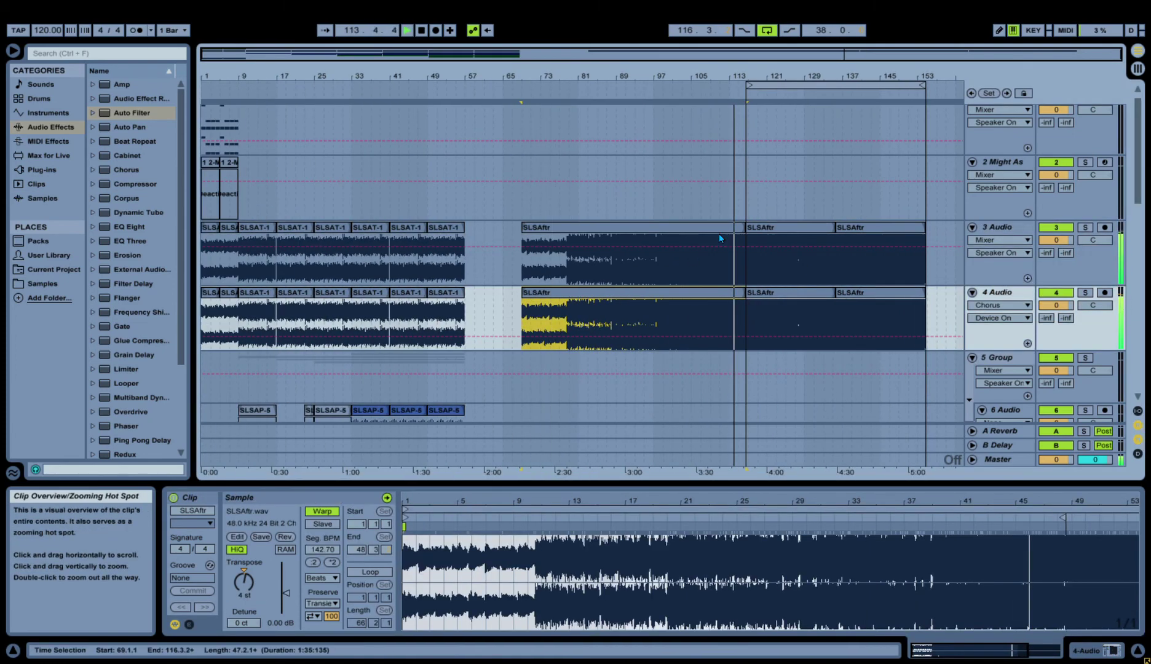
left_click(997, 229)
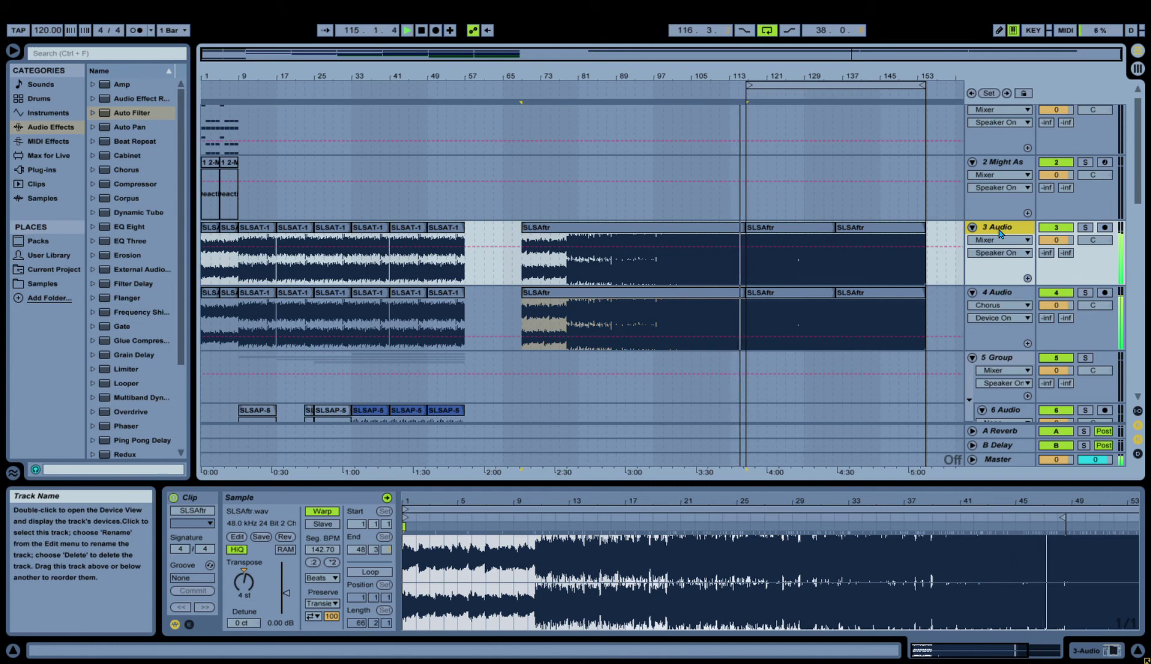
double_click(999, 228)
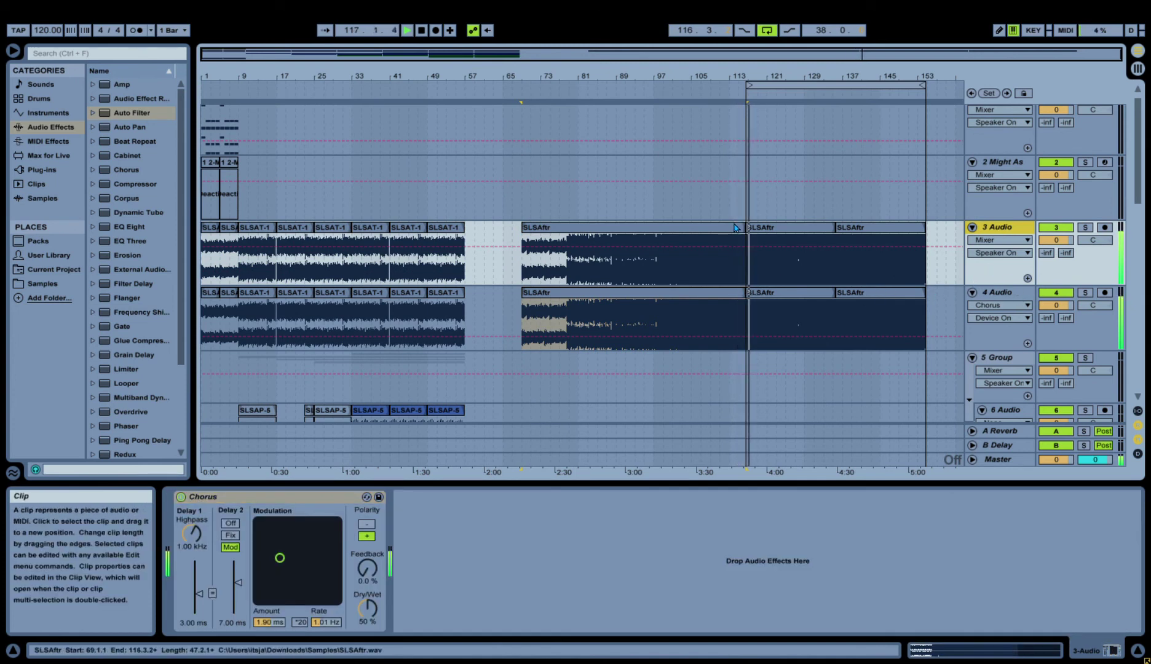
Extend the long SLSAftr clips starting at bar 69 on tracks 3 and 4 so that both end at bar 135.
left_click_drag(744, 227, 817, 229)
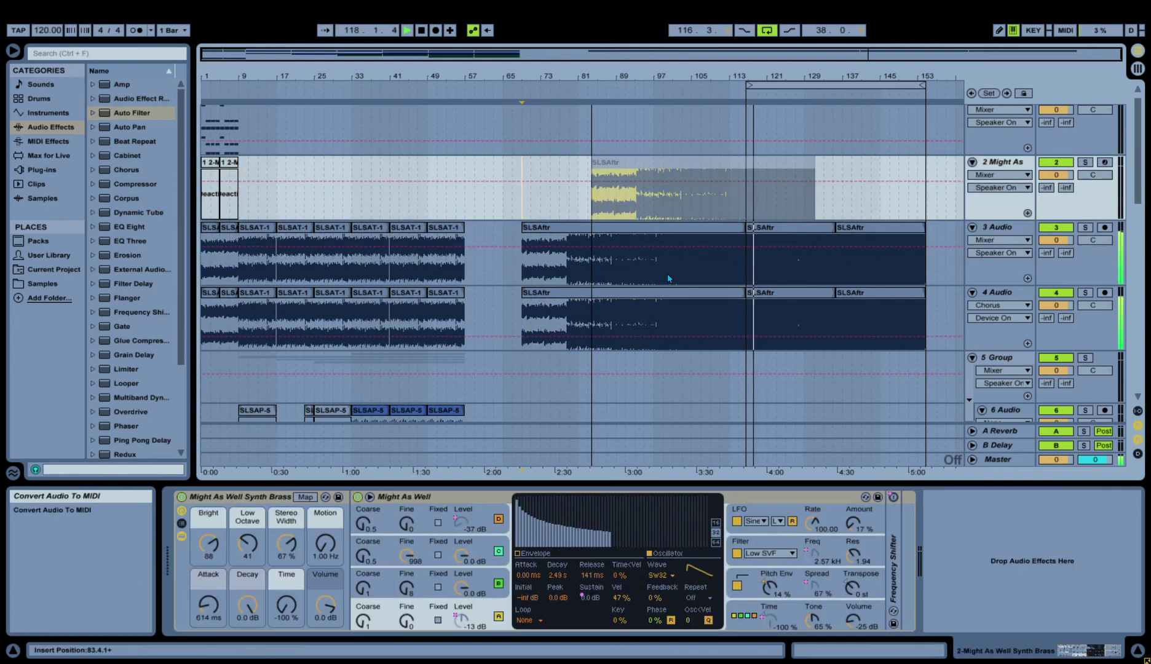
left_click(668, 274)
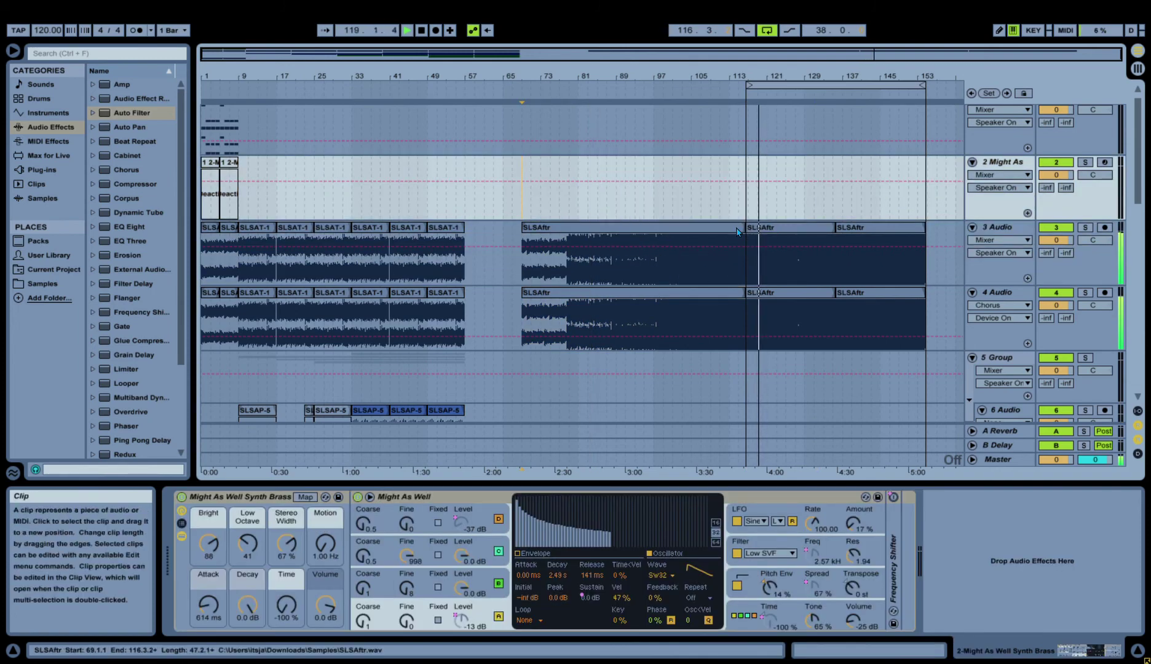
left_click_drag(743, 228, 859, 275)
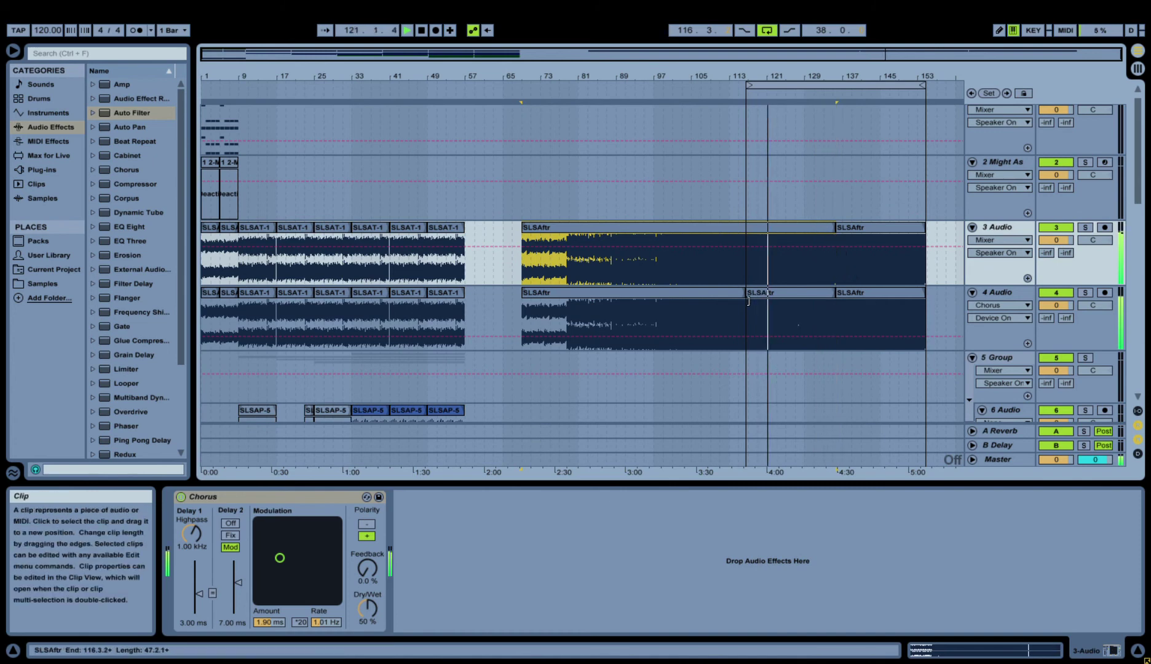
left_click_drag(745, 292, 836, 295)
Replay the section from bar 69 and delete the duplicate track 3 Audio with the active Chorus.
key("space")
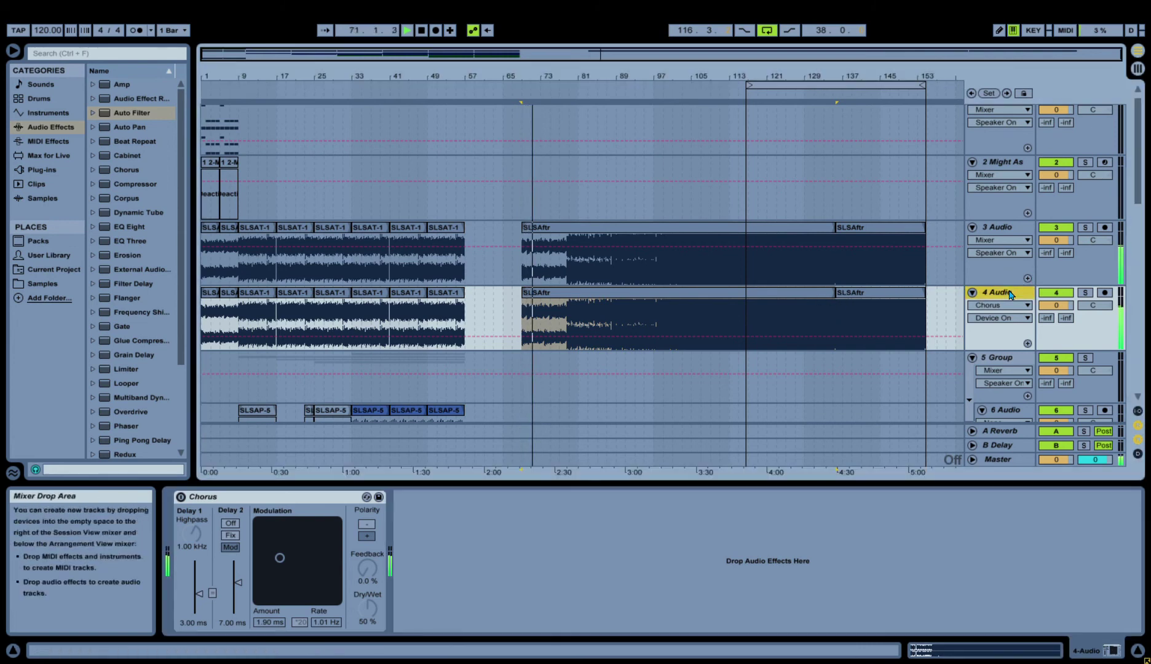
left_click(1009, 228)
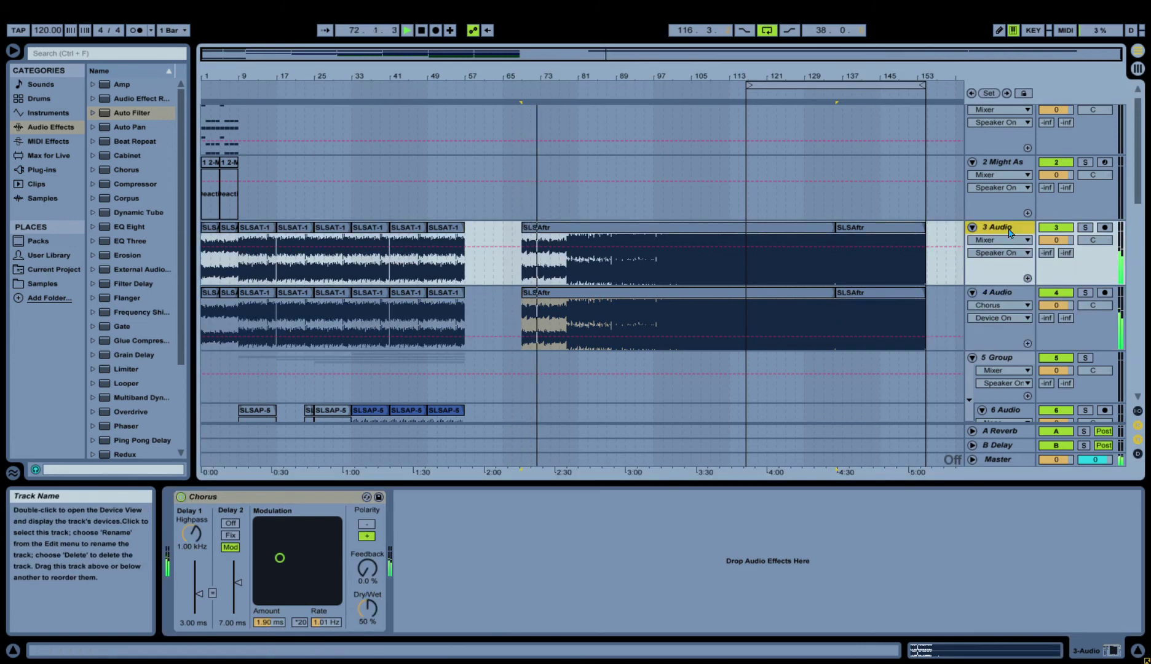
key("Delete")
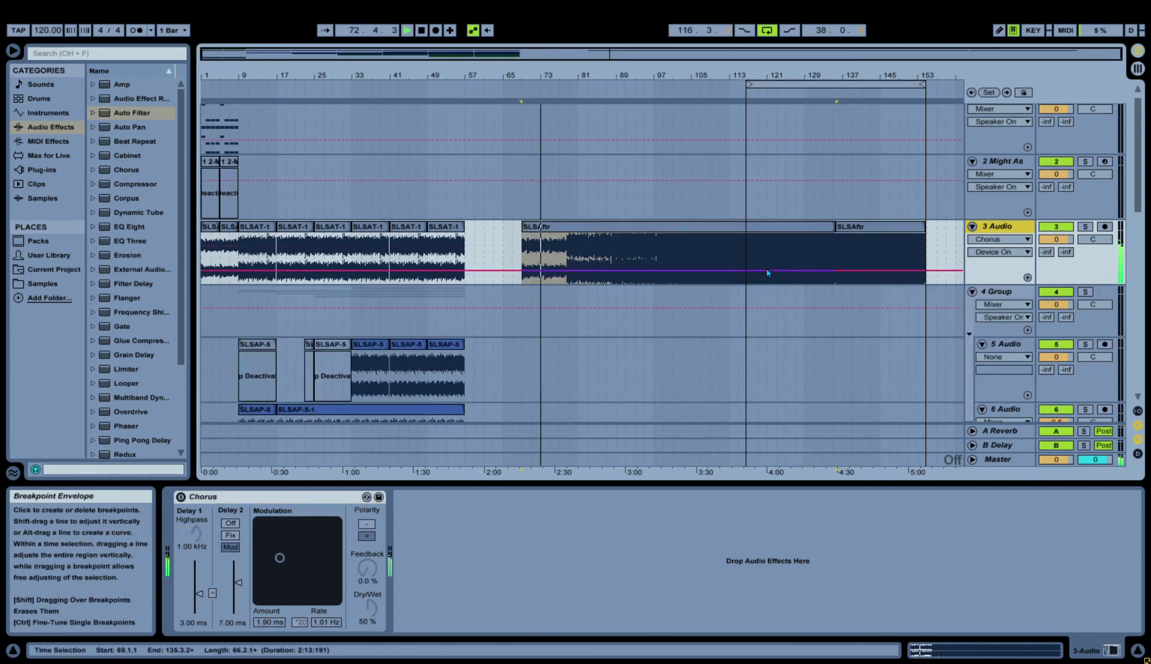
Turn off warping on the long SLSAftr clip at bar 69 and set its transposition to 6 semitones.
left_click(755, 230)
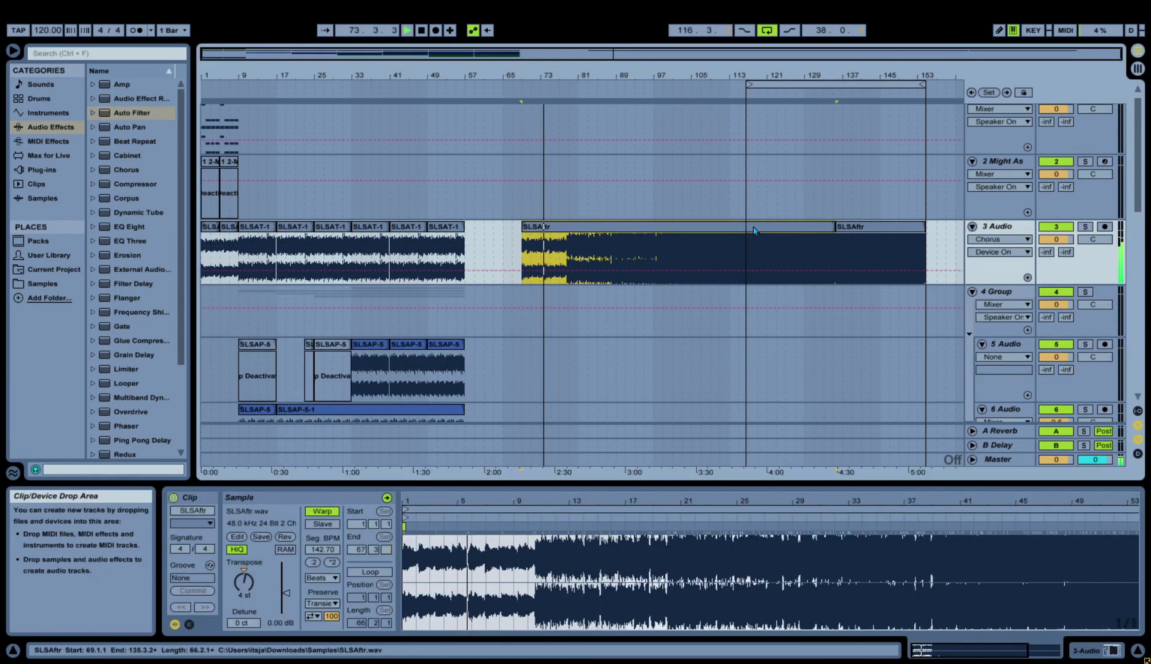
left_click(322, 511)
left_click_drag(242, 606, 243, 599)
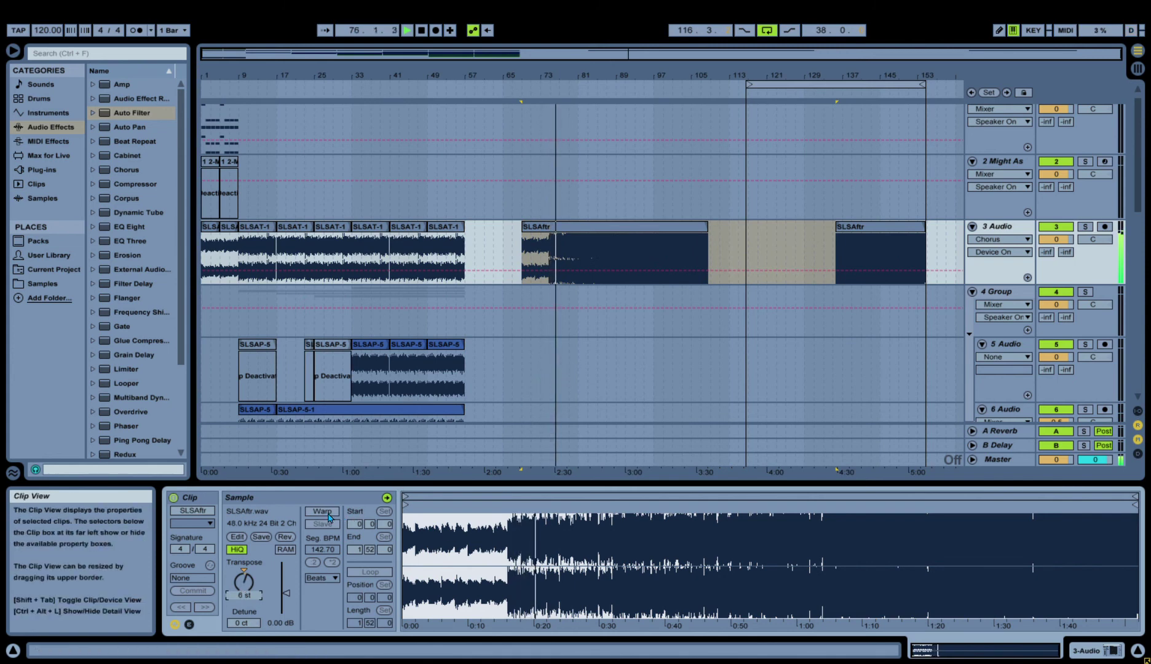
mouse_move(244, 584)
left_mouse_down()
mouse_move(243, 562)
mouse_move(244, 584)
left_mouse_up()
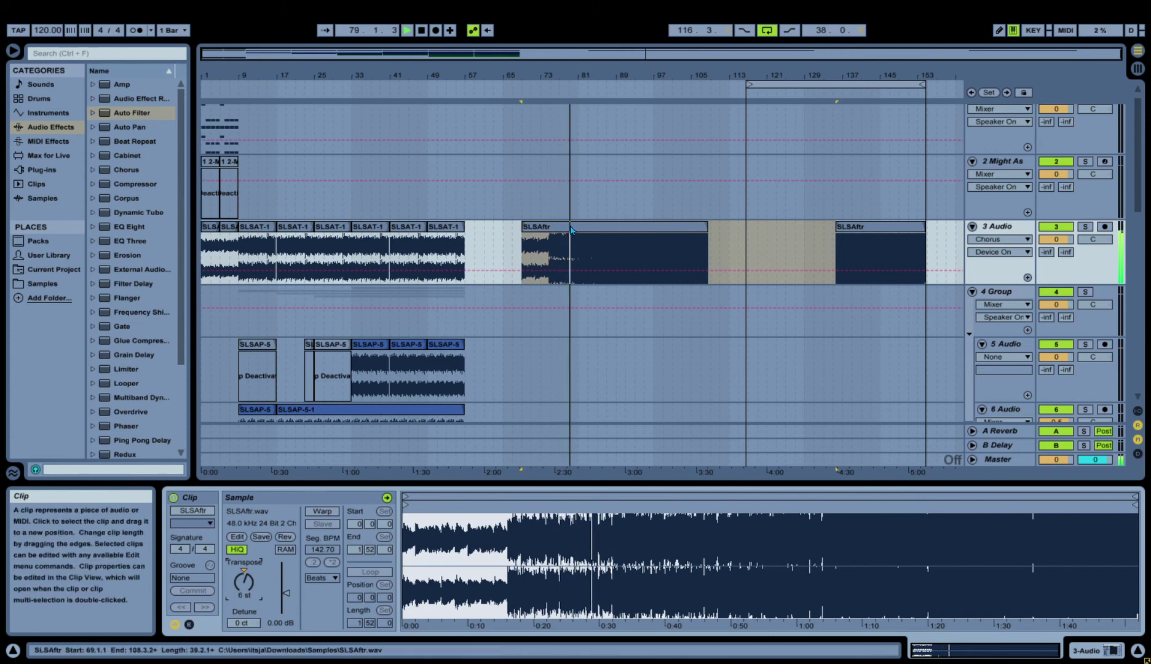
Try the long SLSAftr clip warped at -1 semitone, audition points further along, and undo back to the unwarped 4-semitone version.
double_click(541, 226)
left_click(323, 511)
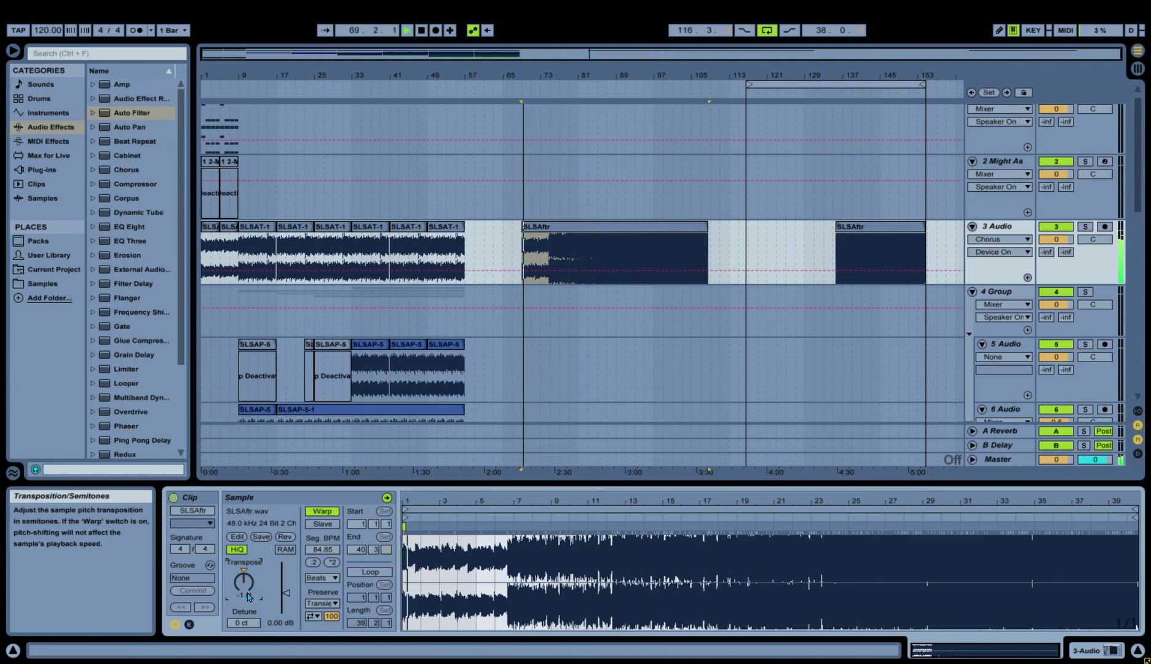
left_click(552, 96)
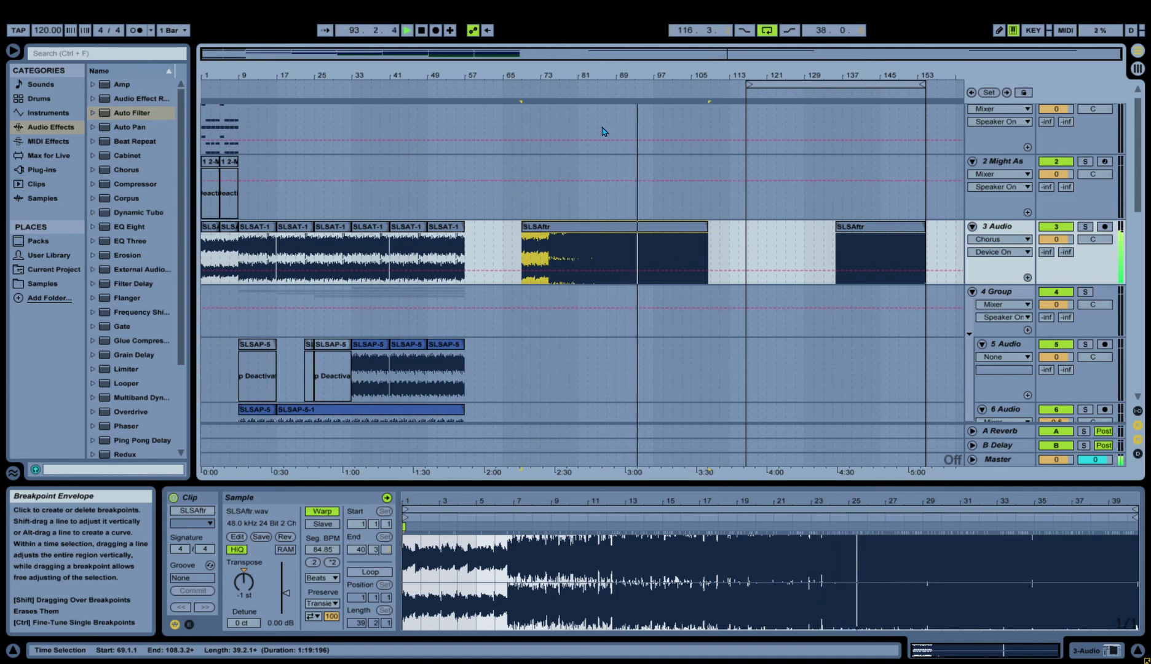
left_click(657, 96)
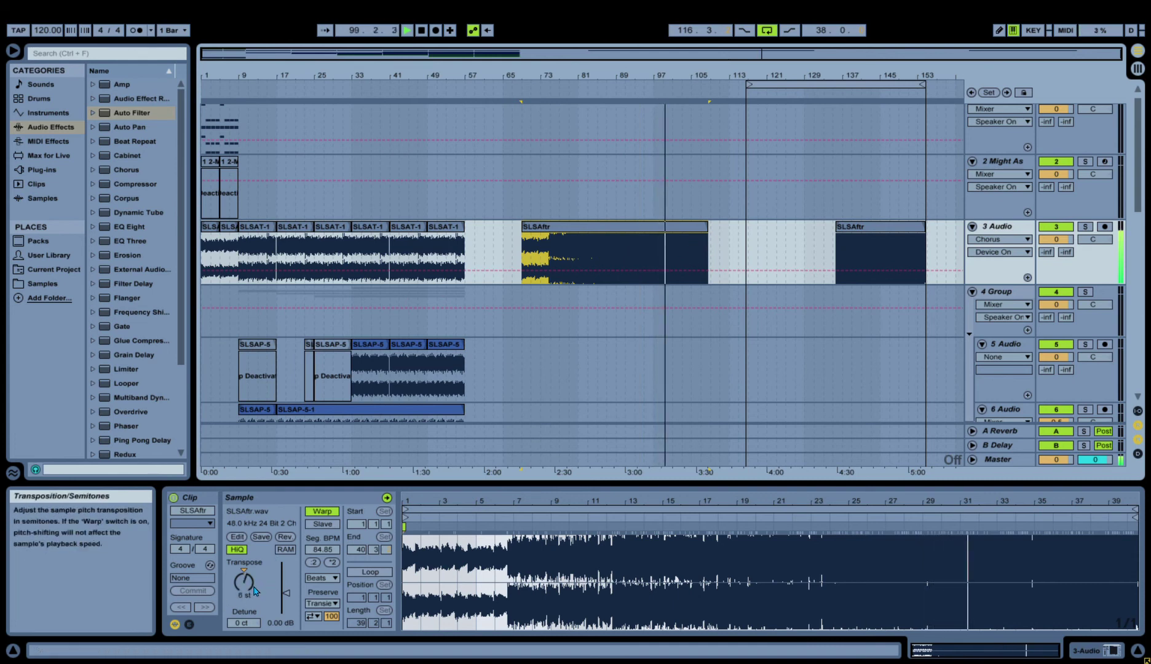
key("ctrl+z")
key("ctrl+z")
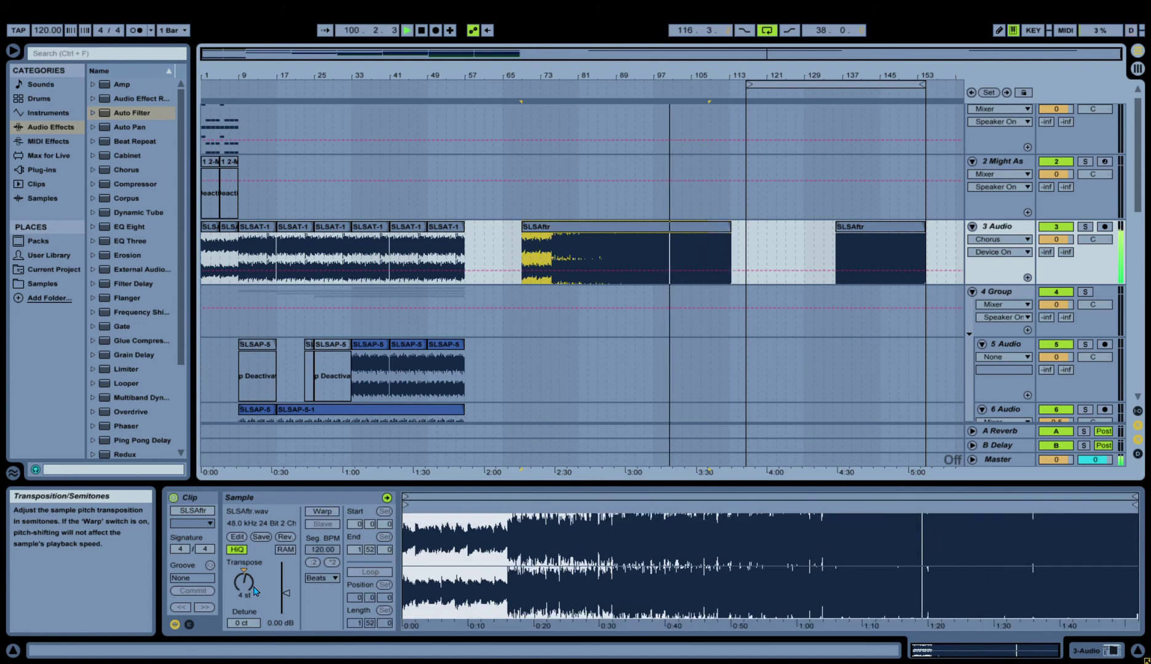
Warp the long SLSAftr clip at a transposition of 3 semitones and audition it from bar 69 and near bar 101.
left_click(251, 591)
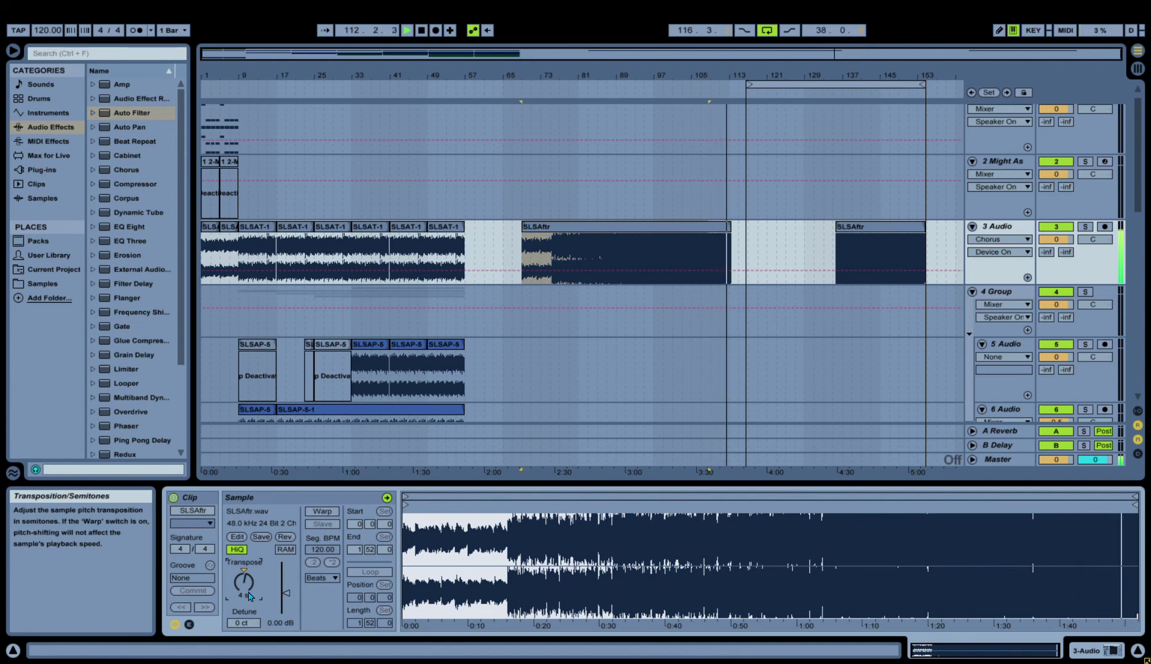
left_click(322, 511)
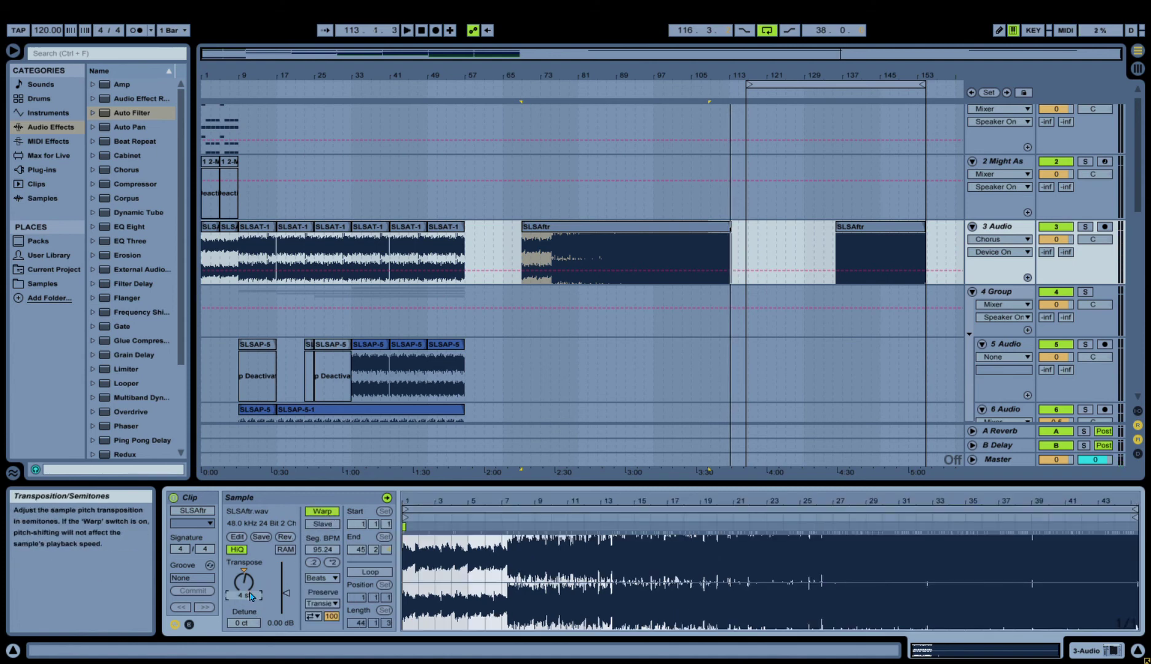
key("Return")
key("space")
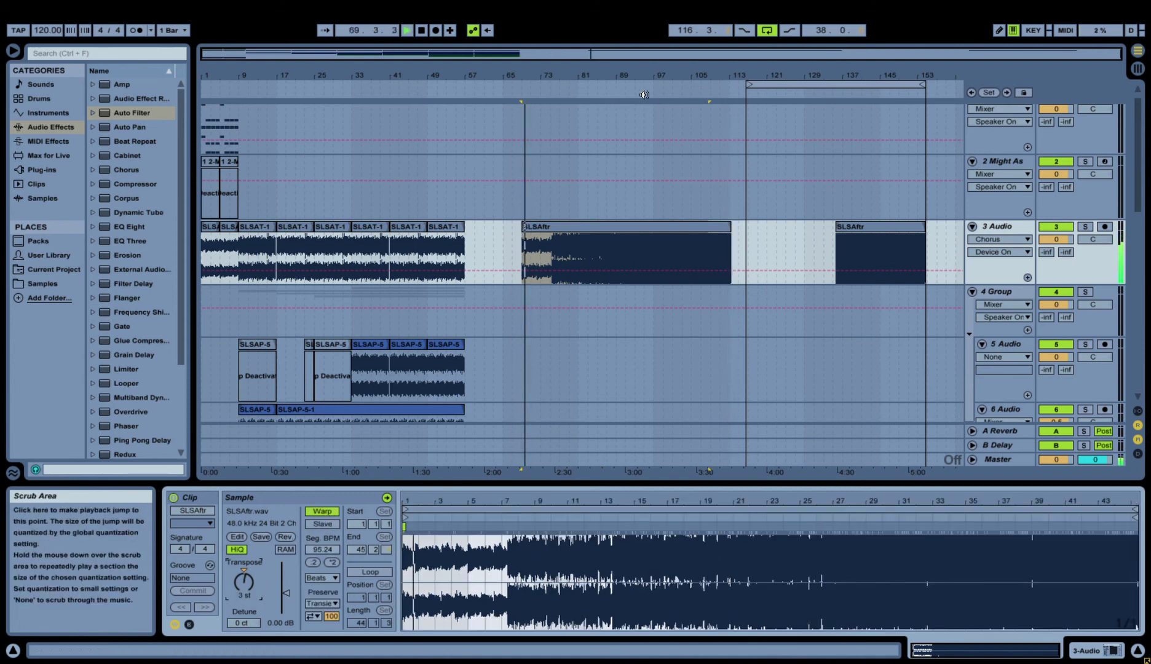
left_click(669, 96)
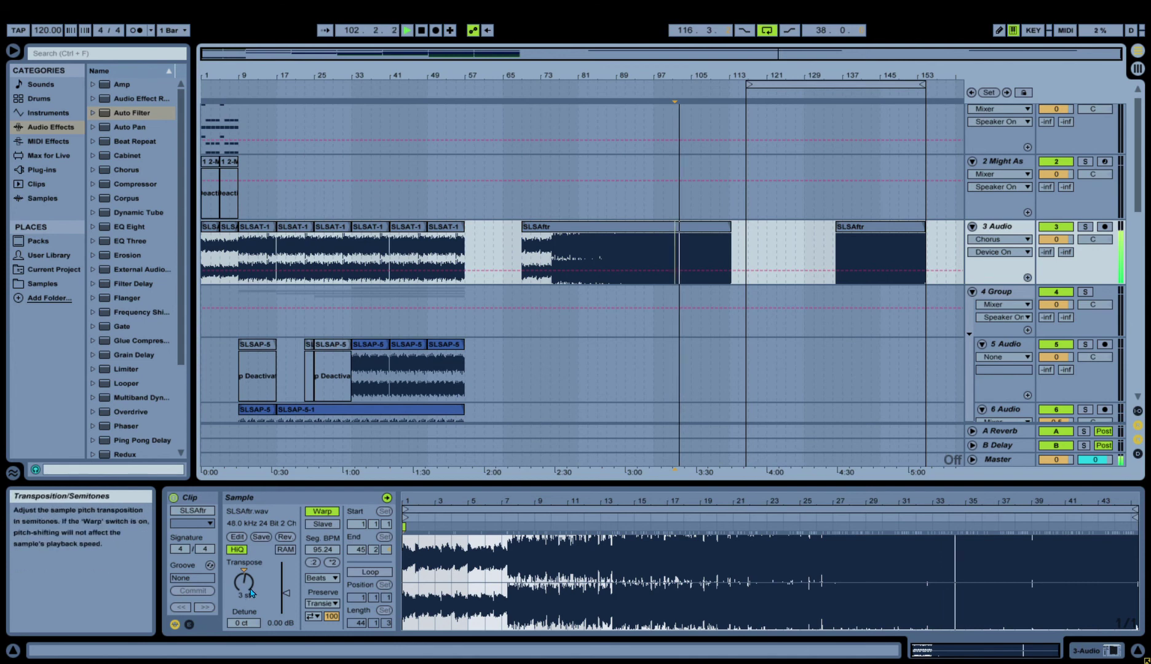
Set the long SLSAftr clip's transposition to 1 semitone, turn its warping off, and replay from near bar 101.
left_click(252, 589)
key("Down")
key("Down")
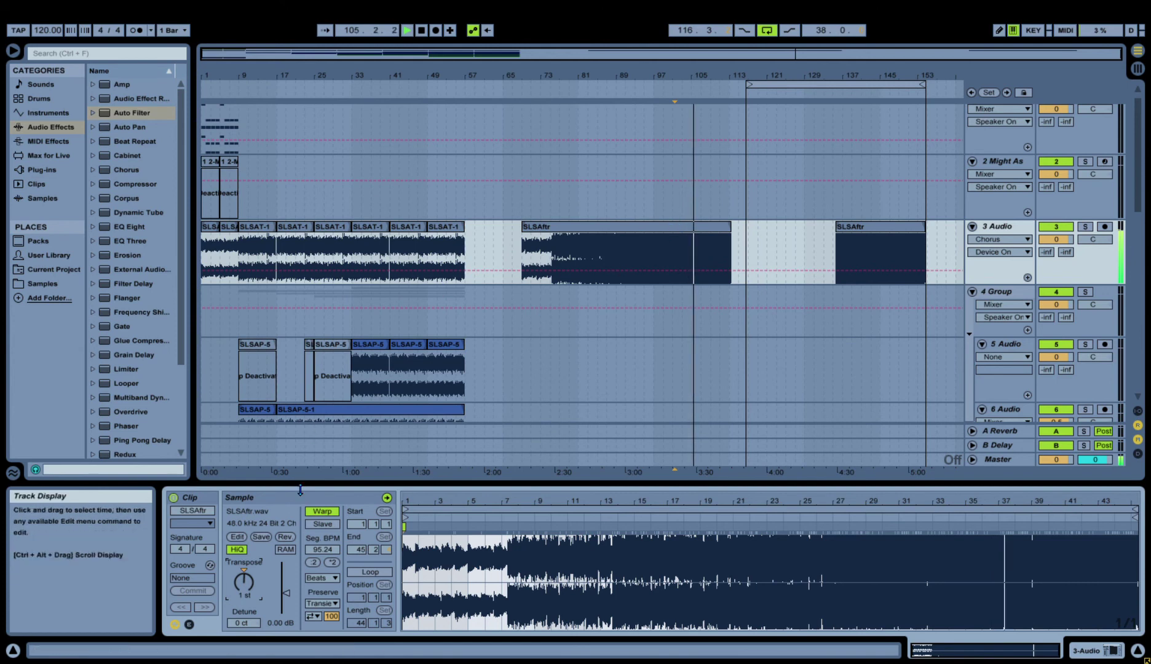
left_click(323, 513)
key("space")
key("space")
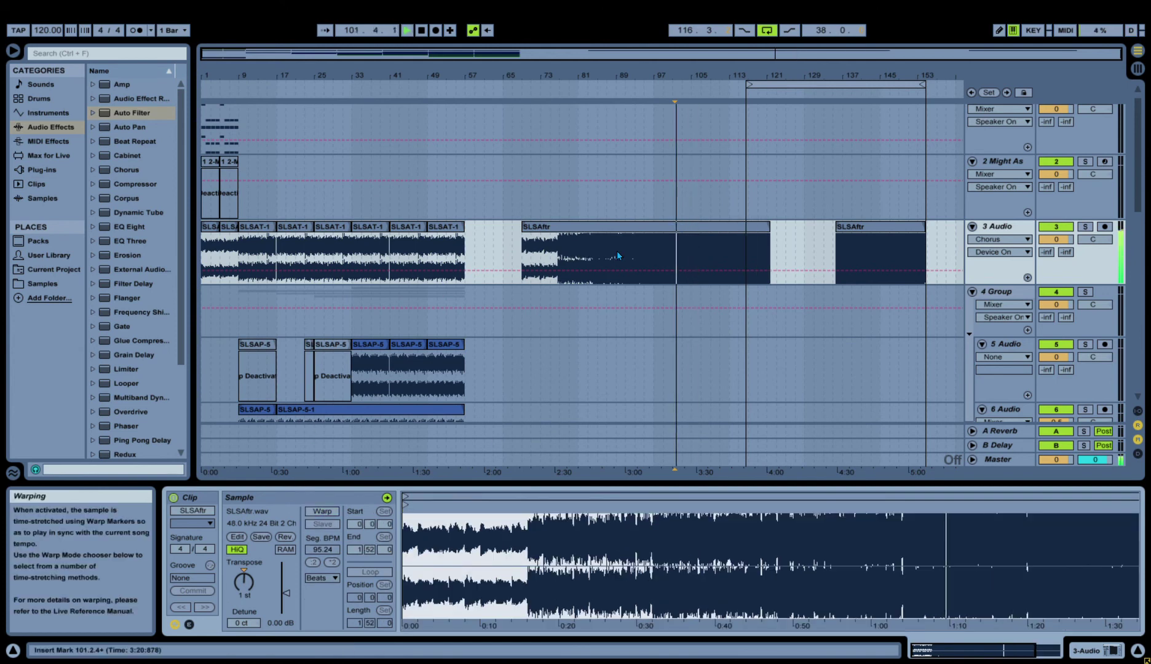
Try a transposition of -2 semitones on the unwarped SLSAftr clip and return it to 1 semitone.
left_click(247, 596)
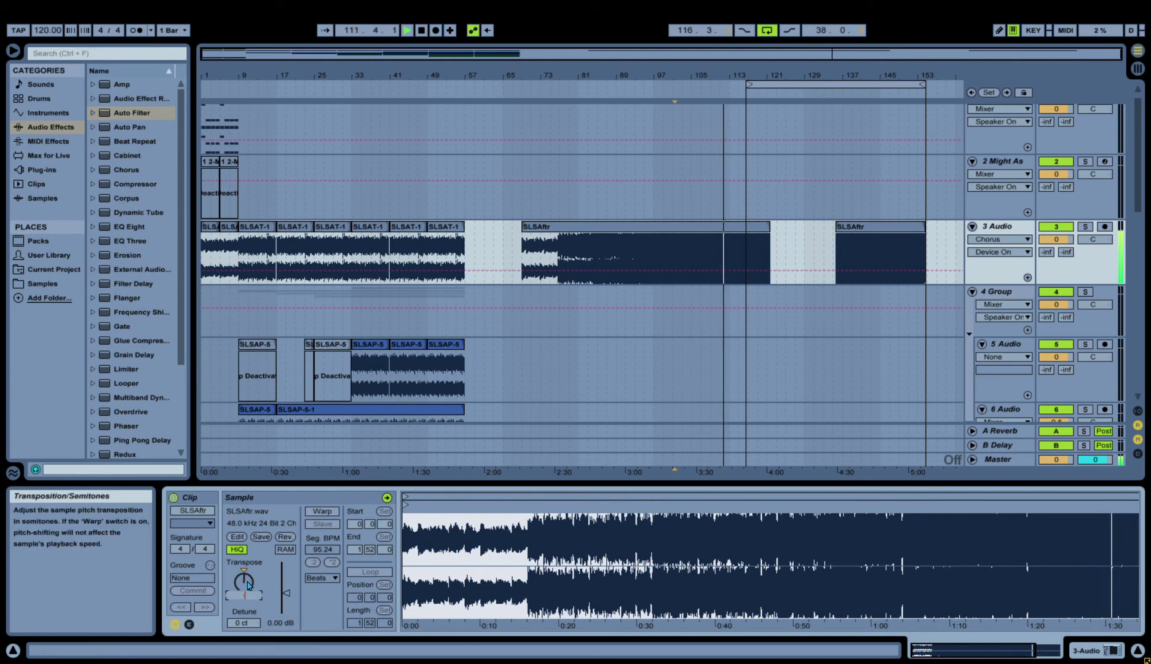
left_click_drag(247, 586, 247, 585)
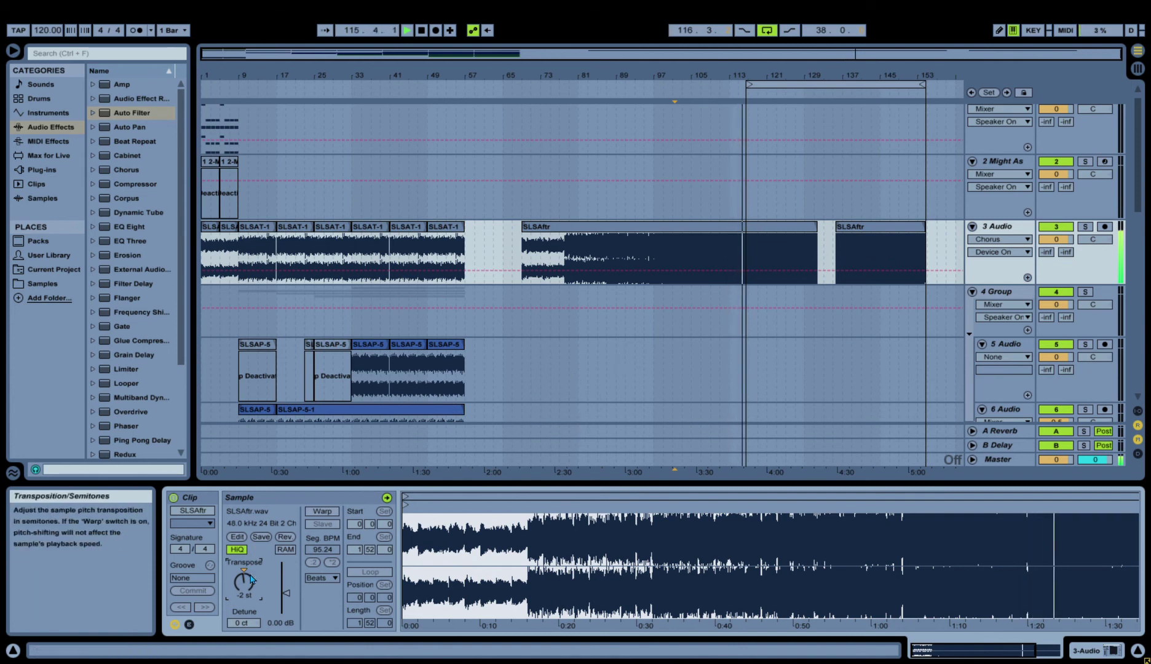
scroll(244, 581, "up", 3)
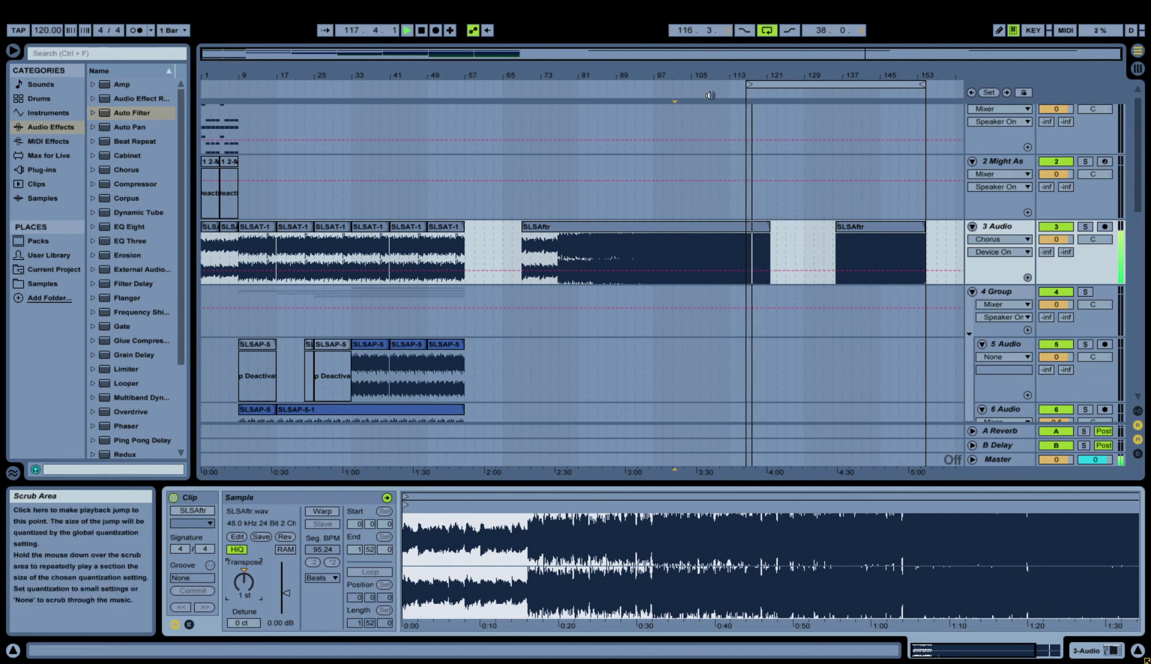
Set the long SLSAftr clip to 0 semitones, turn warping on, and replay it from bar 69.
left_click(637, 227)
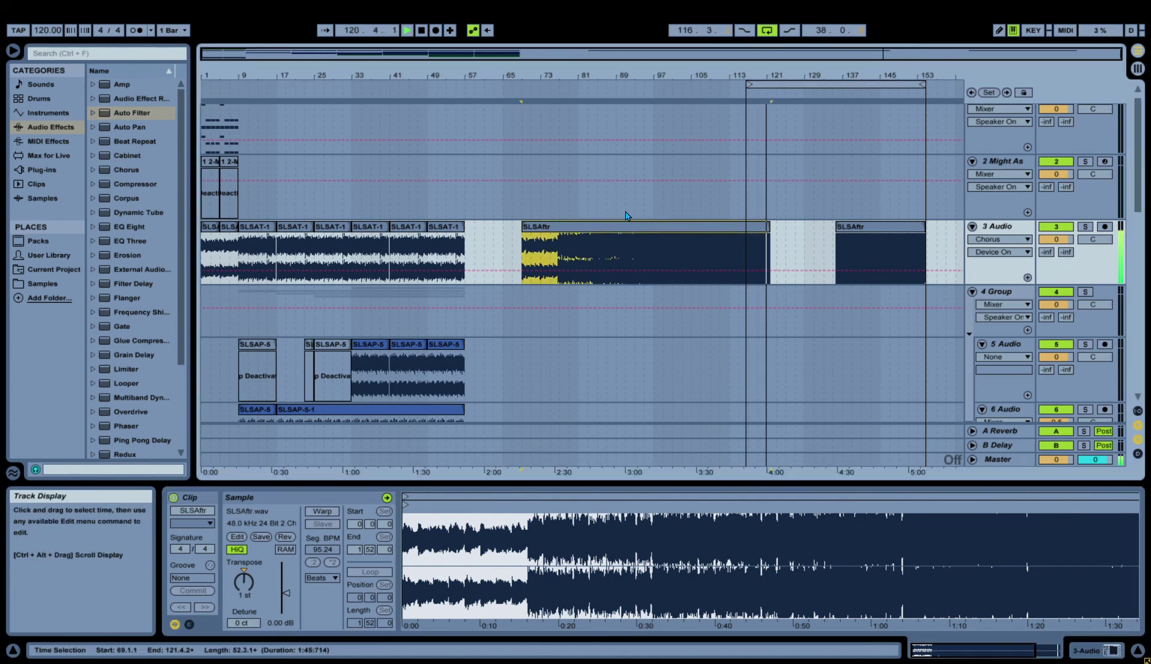
left_click(244, 578)
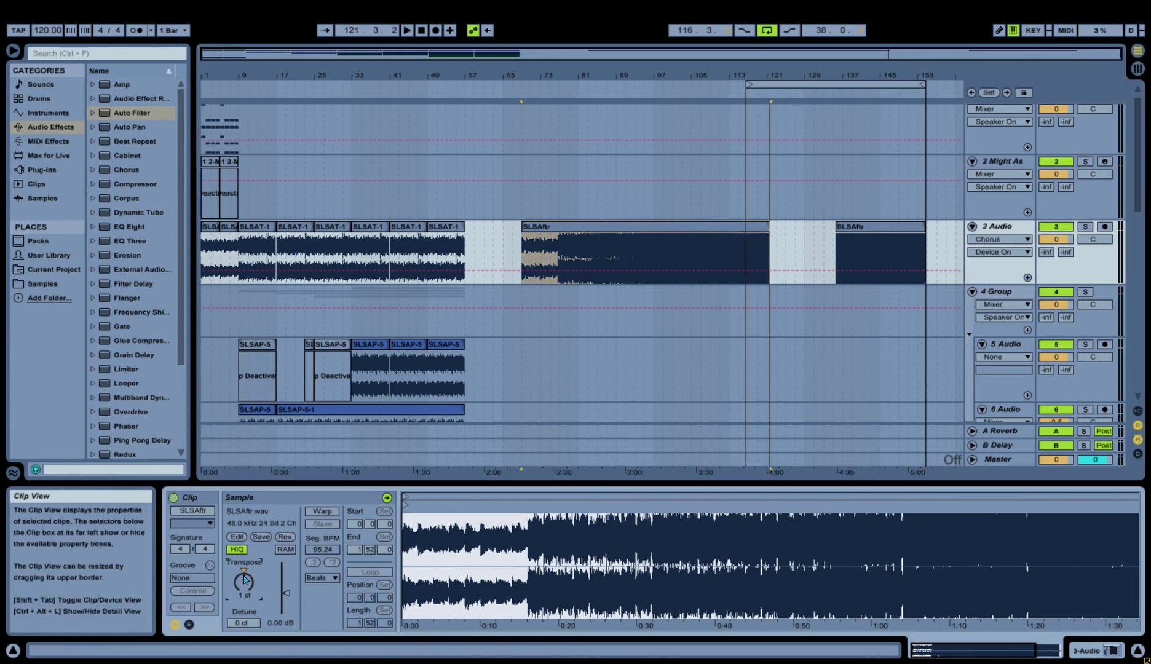
left_click(323, 511)
key("space")
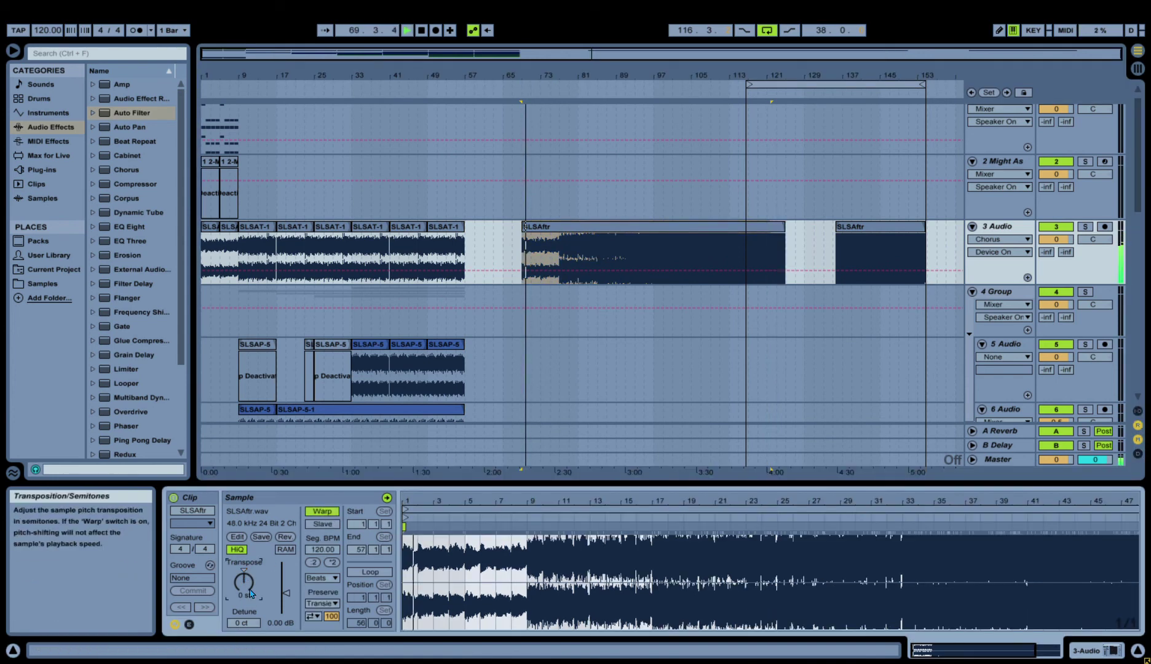
Raise the warped SLSAftr clip's transposition to 1 semitone and audition it from around bars 97 and 77.
left_click_drag(250, 581, 252, 568)
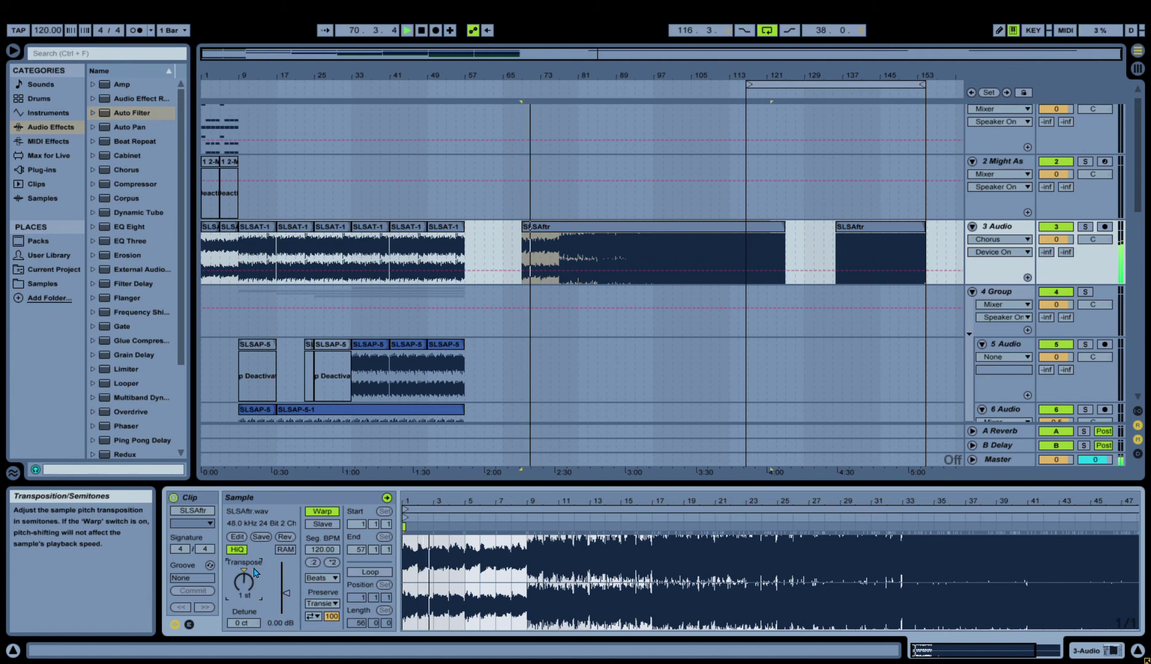
left_click(650, 100)
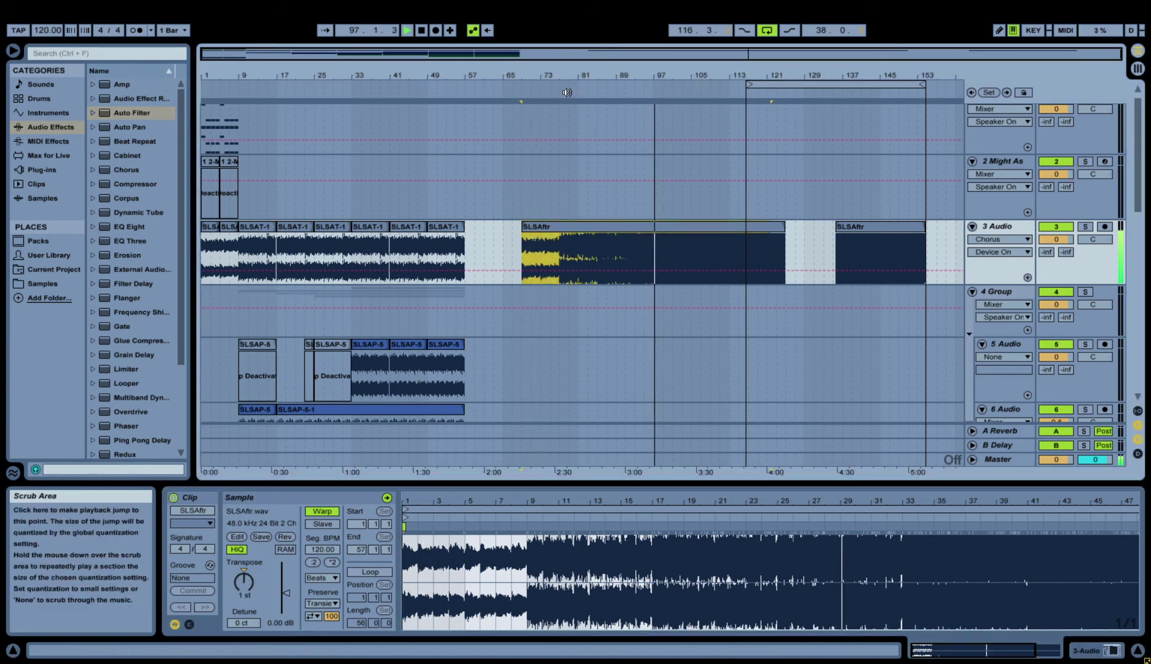
left_click(564, 94)
left_click(563, 92)
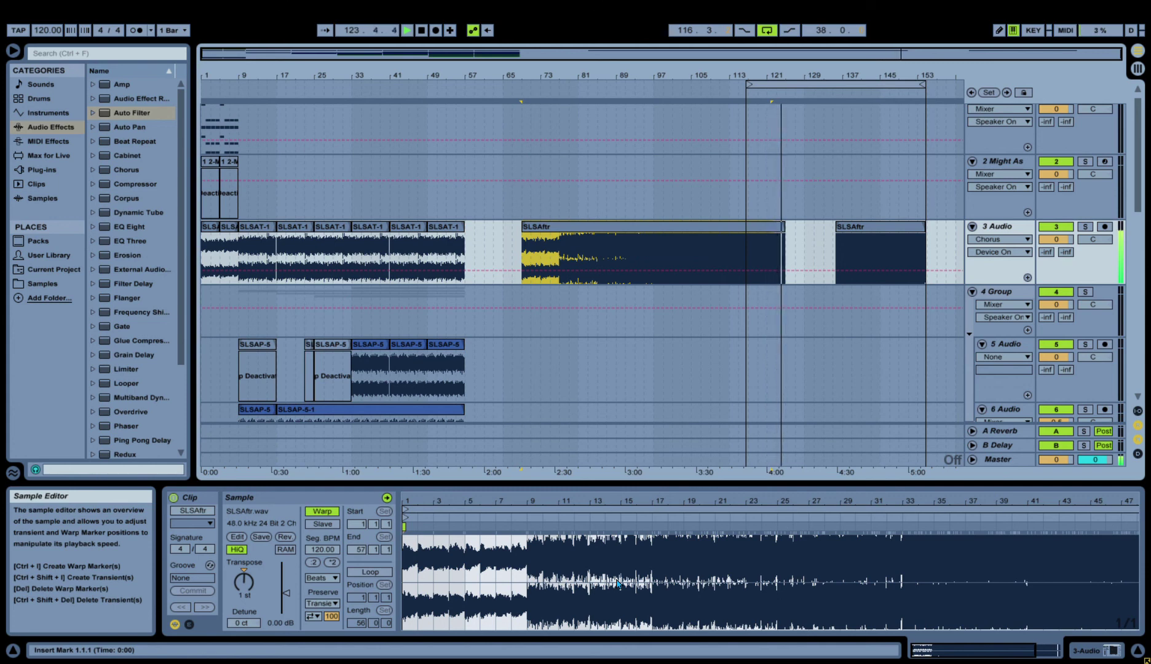
Turn off warping on the 1-semitone SLSAftr clip and replay it from its start.
left_click(405, 30)
left_click(322, 511)
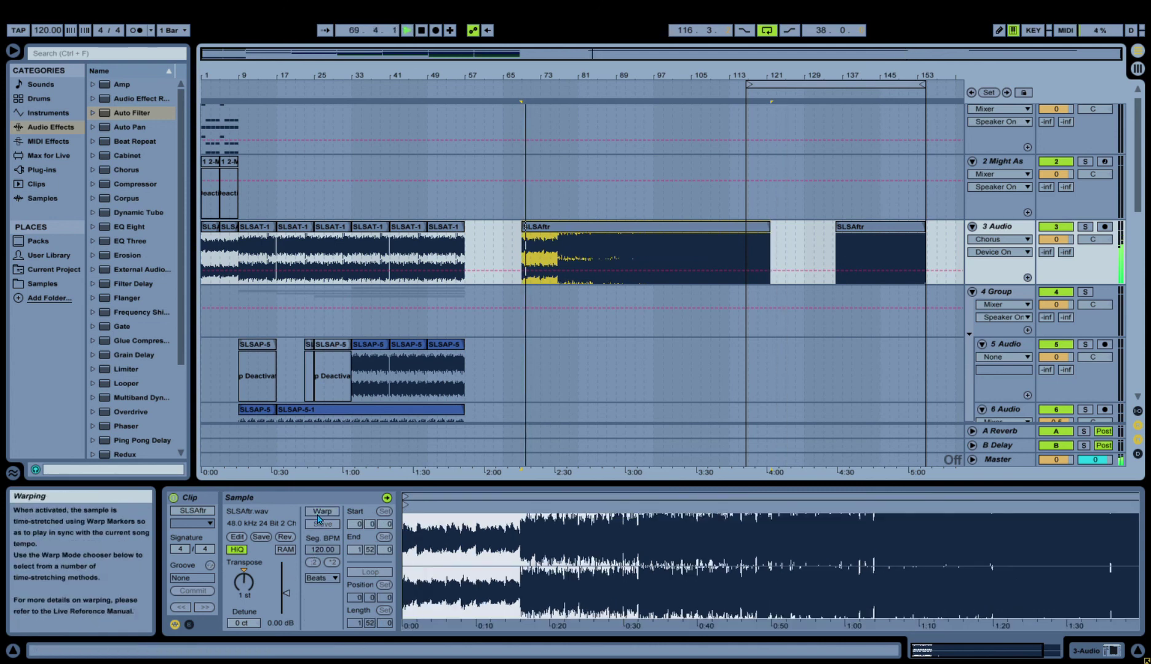
Try the unwarped SLSAftr clip at 0 semitones during playback and undo the transposition change.
left_click_drag(251, 581, 251, 588)
key("space")
key("space")
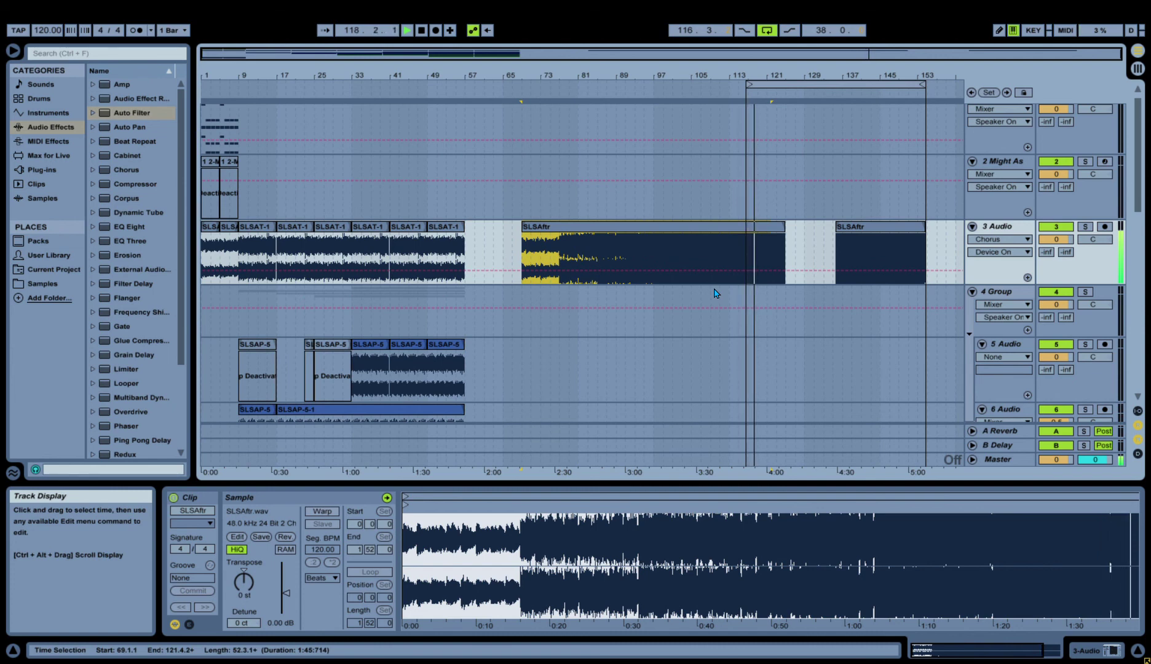
key("ctrl+z")
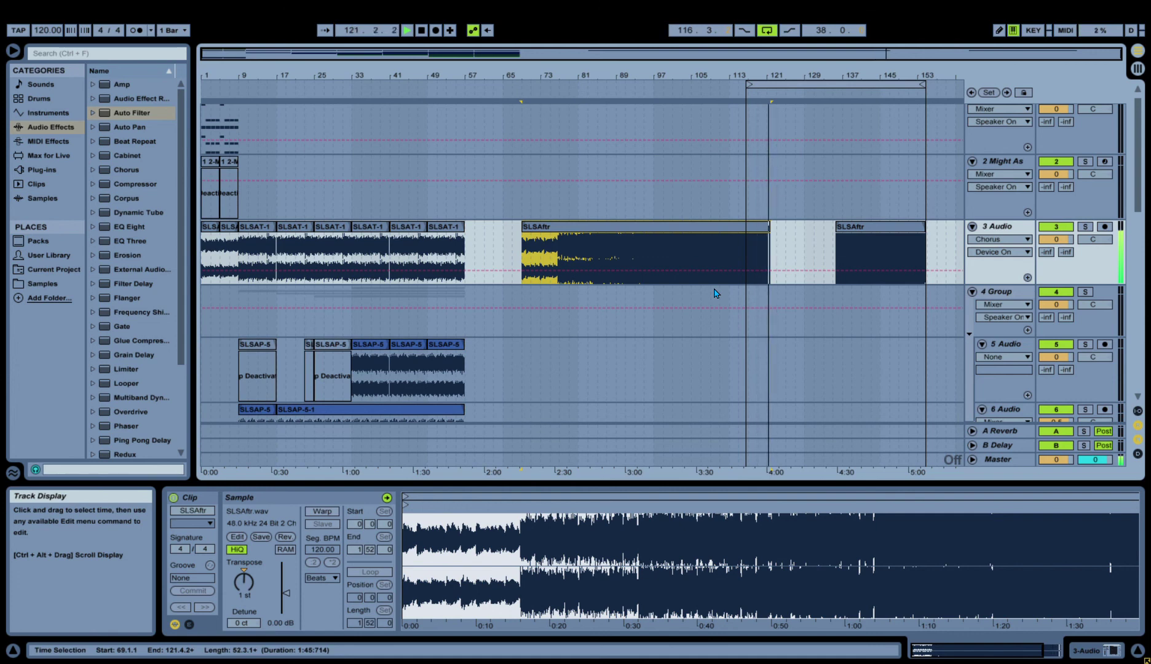
Turn warping back on for the long SLSAftr clip at 1 semitone and audition it from around bars 113 and 77.
key("Down")
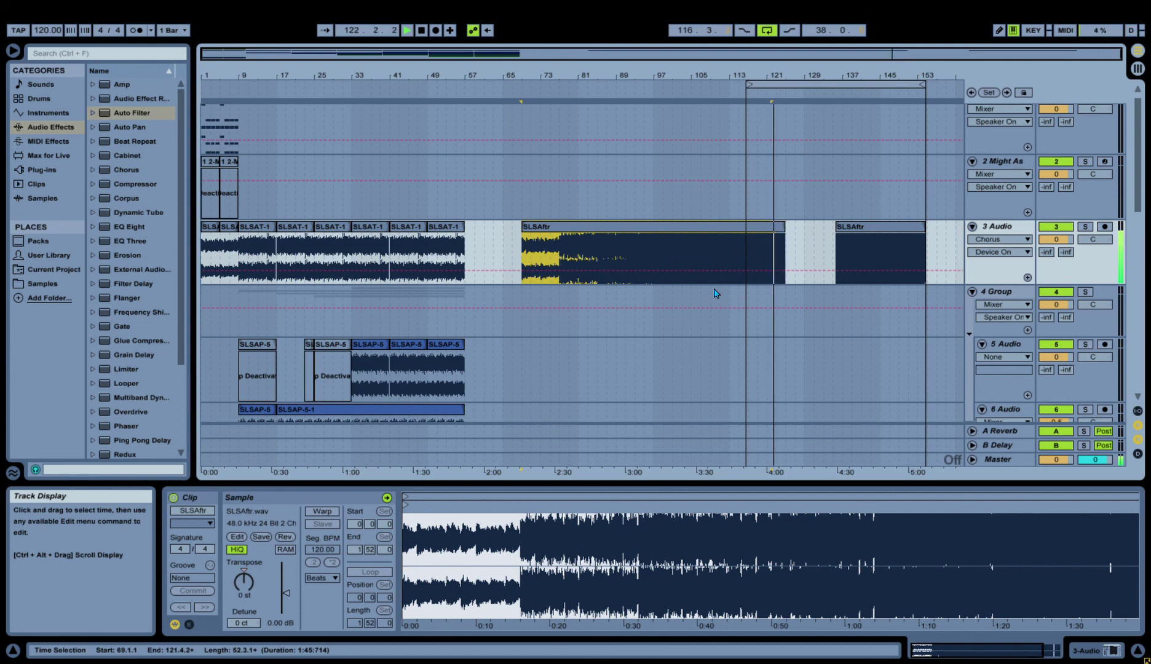
left_click(322, 511)
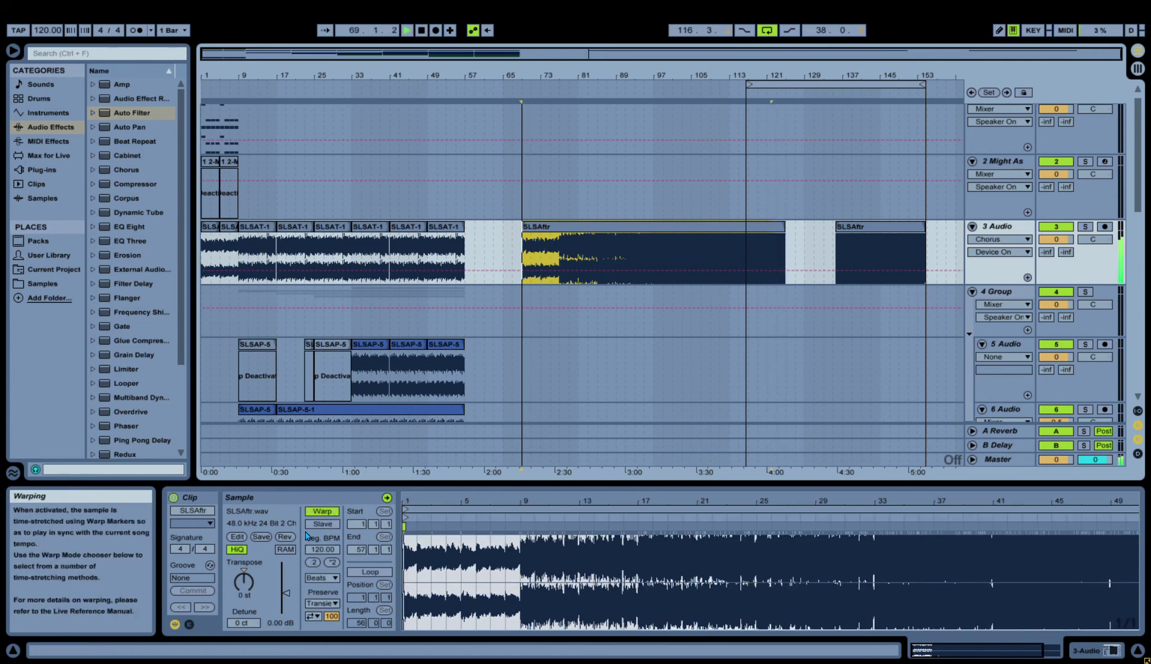
key("Up")
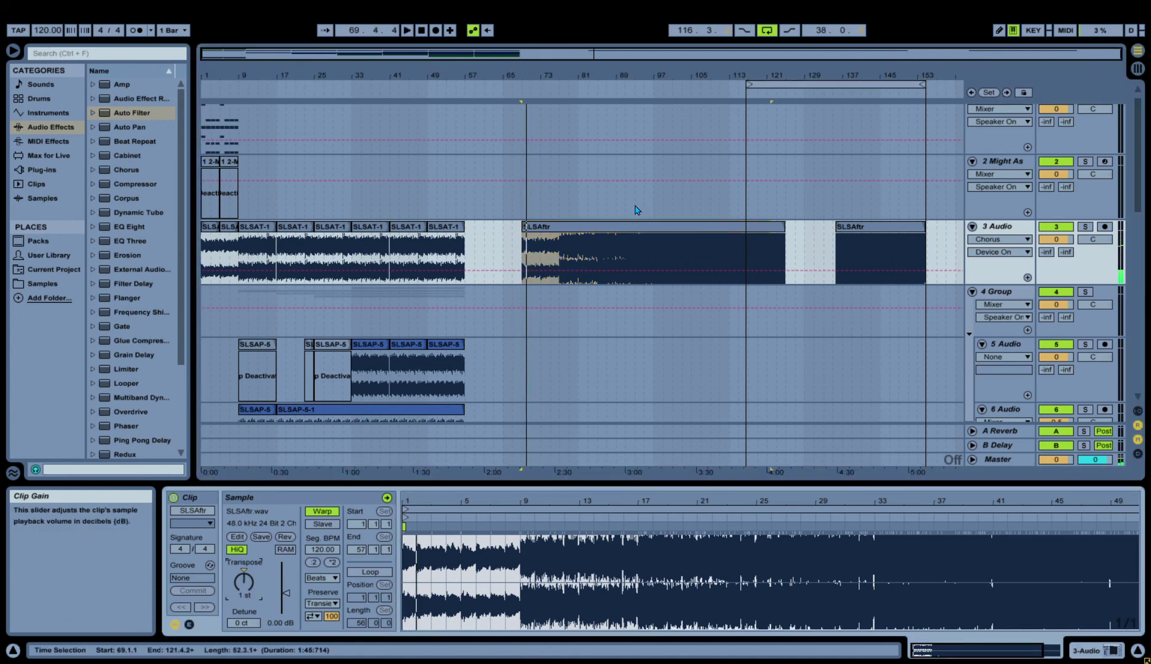
left_click(730, 96)
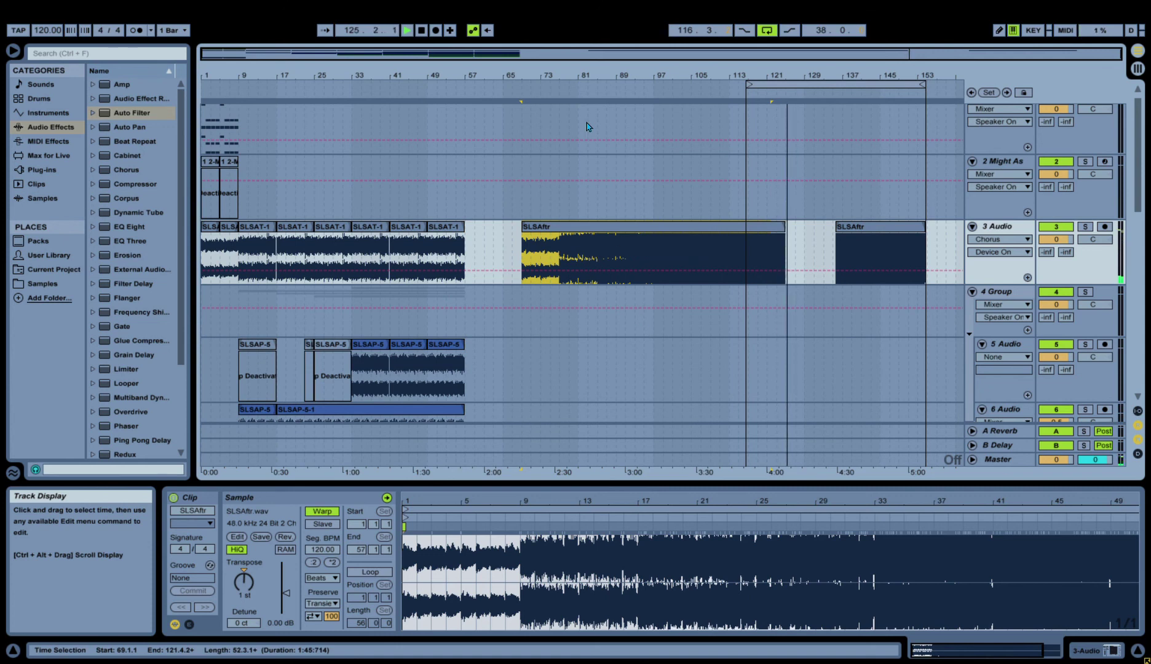
left_click(558, 95)
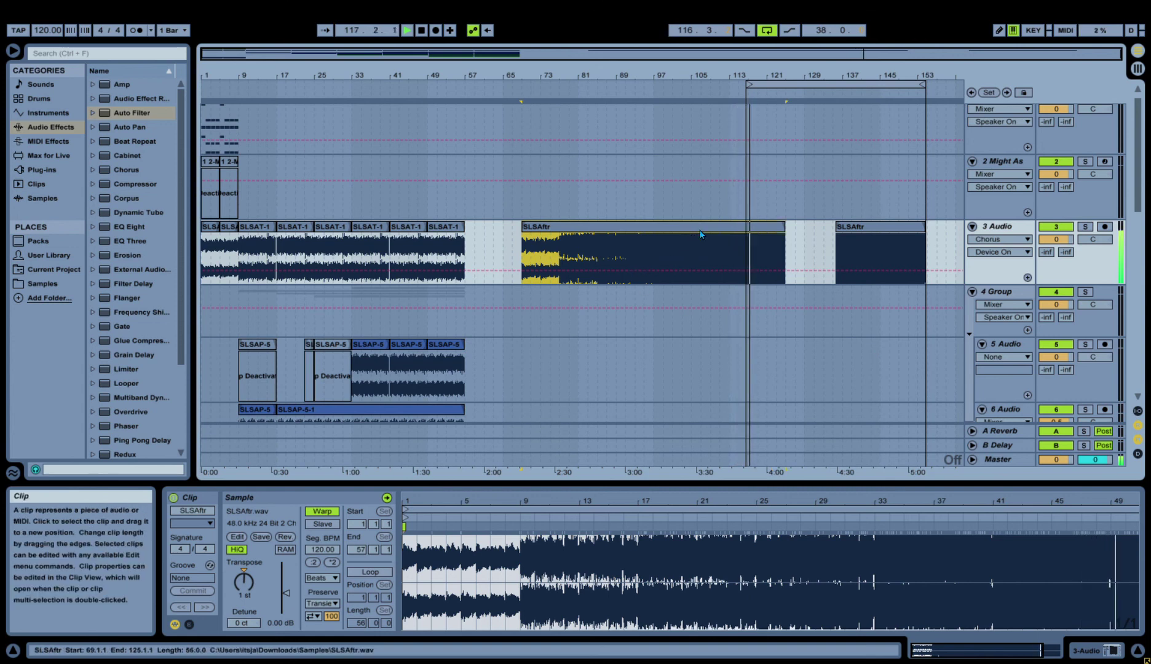
Copy both SLSAftr clips, save the project, and open a new empty set in Arrangement View.
left_click(857, 229, "shift")
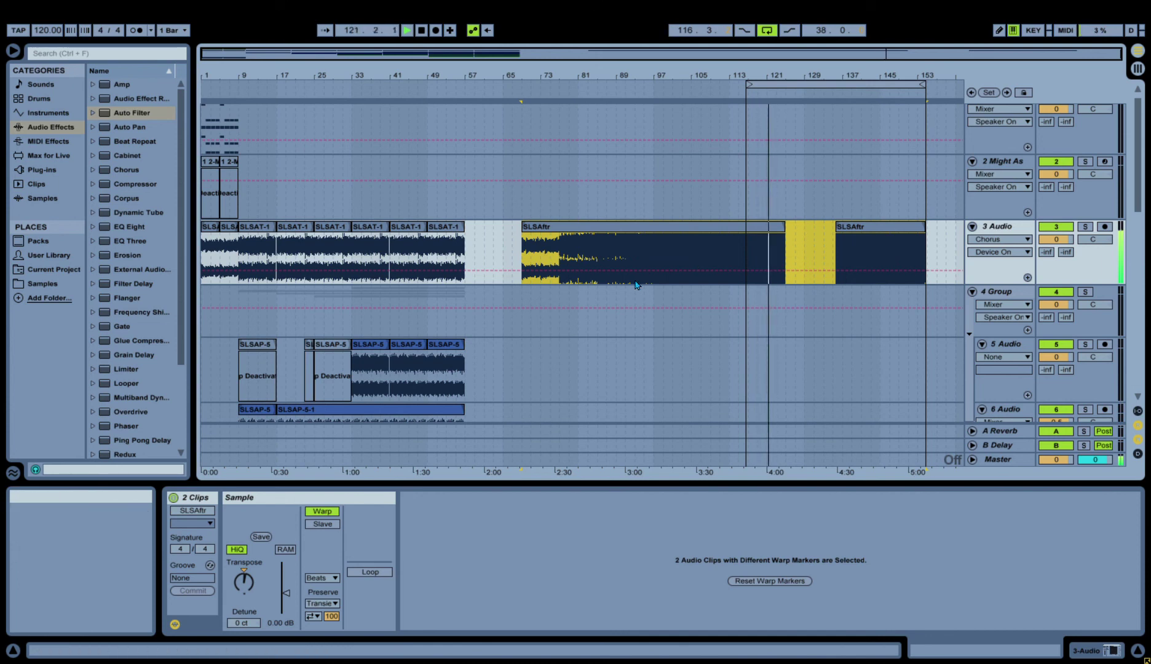
key("ctrl+s")
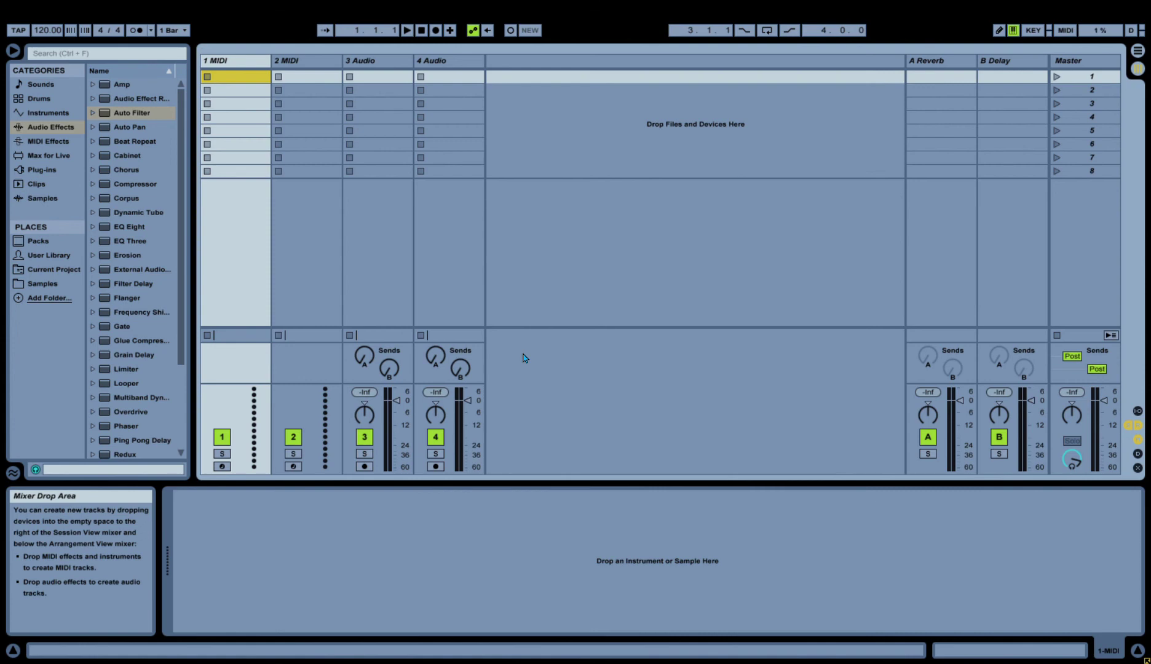
key("Tab")
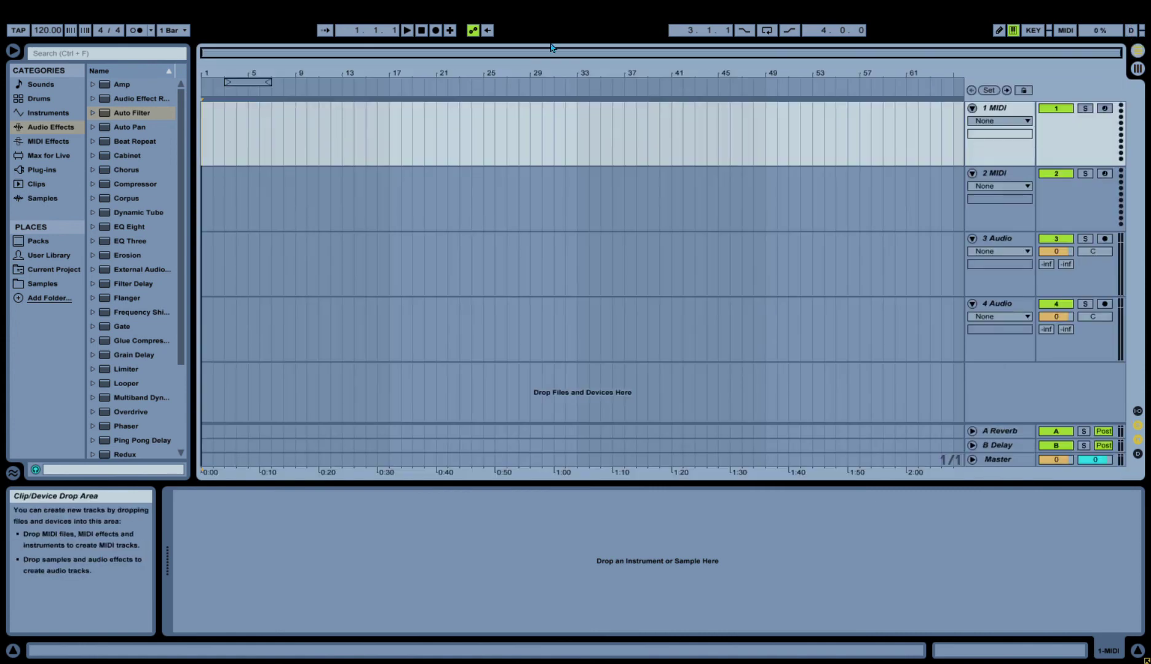
Search the user Samples folder for "sls".
left_click(134, 52)
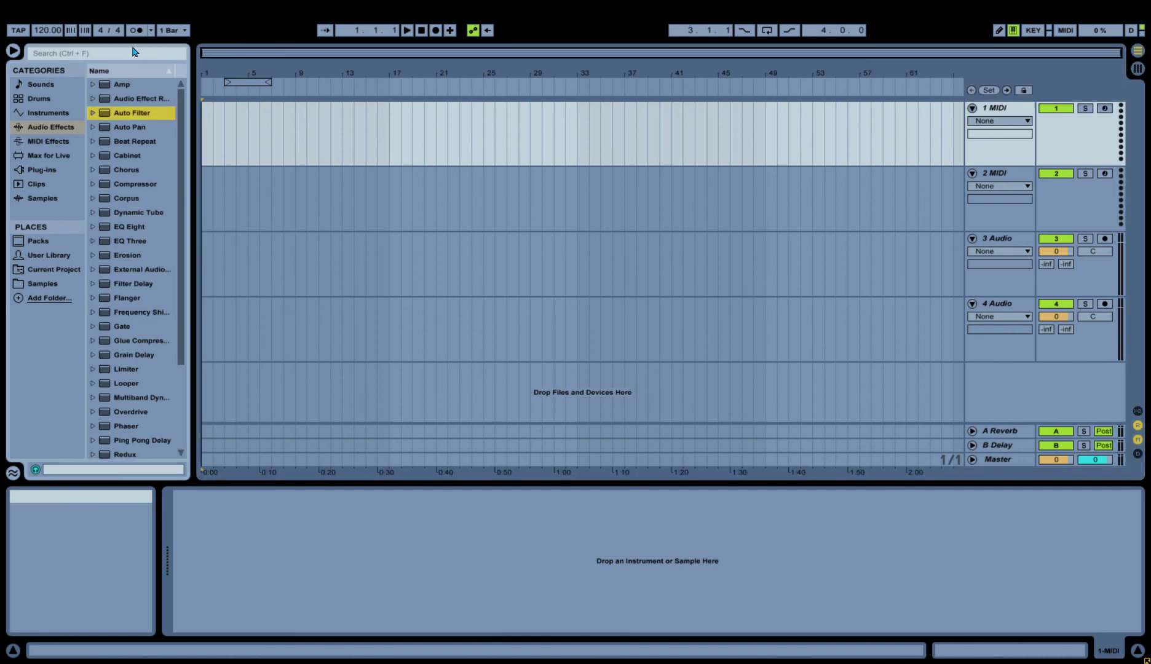
left_click(114, 58)
type("s")
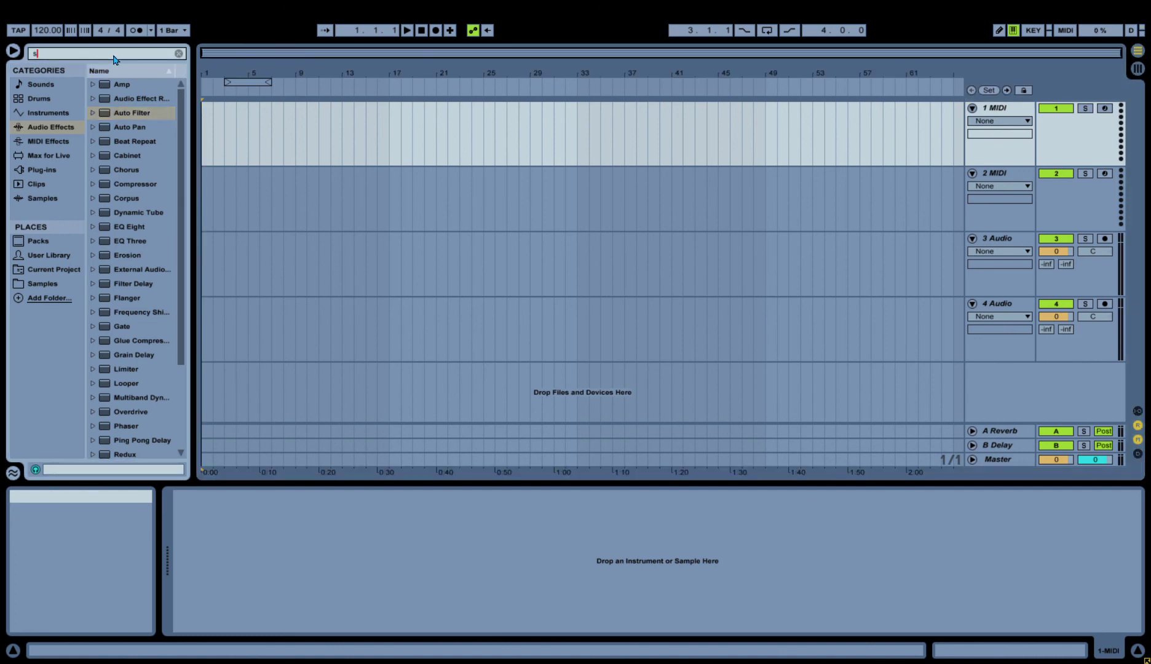
type("s")
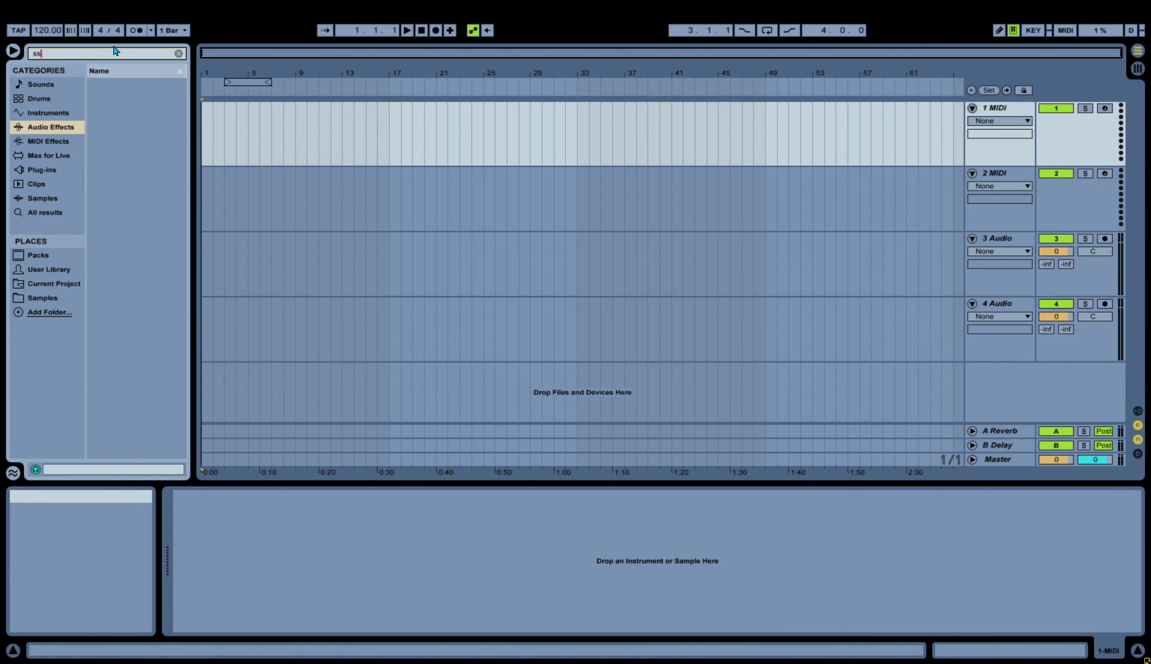
key("BackSpace")
type("lst")
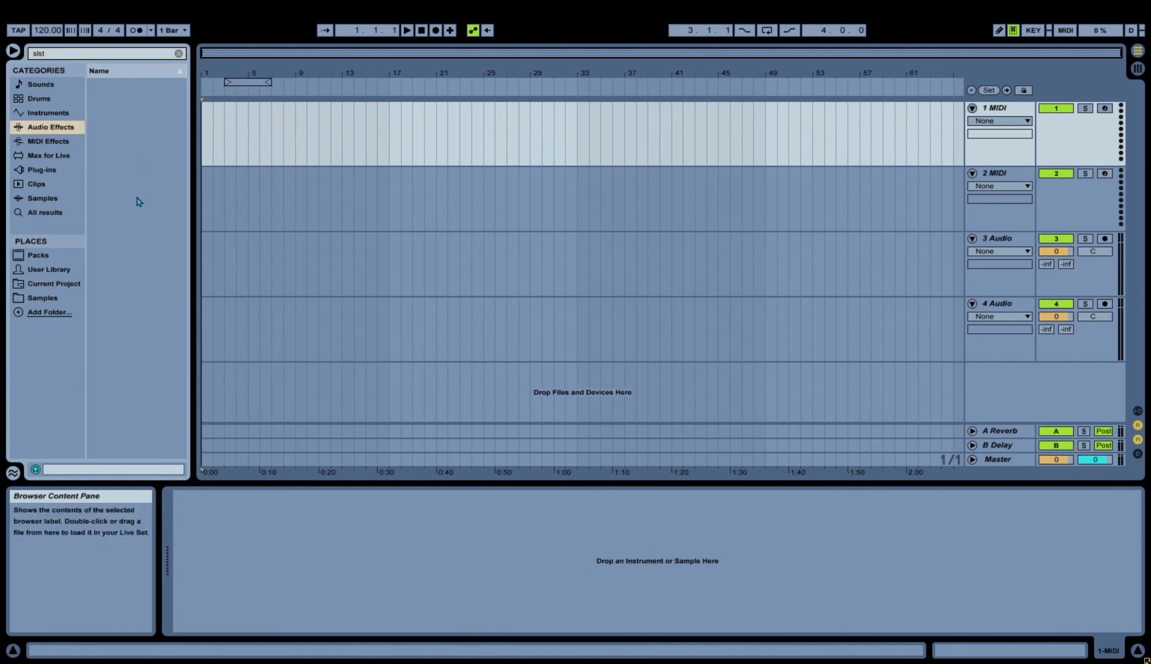
key("BackSpace")
left_click(77, 198)
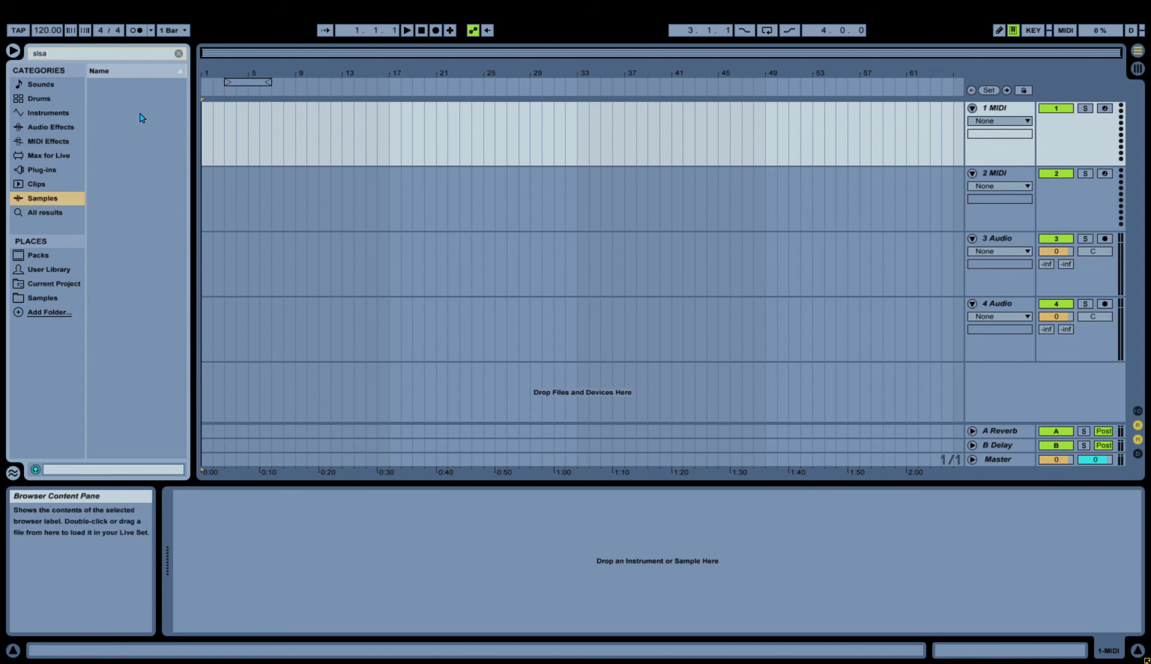
left_click(65, 55)
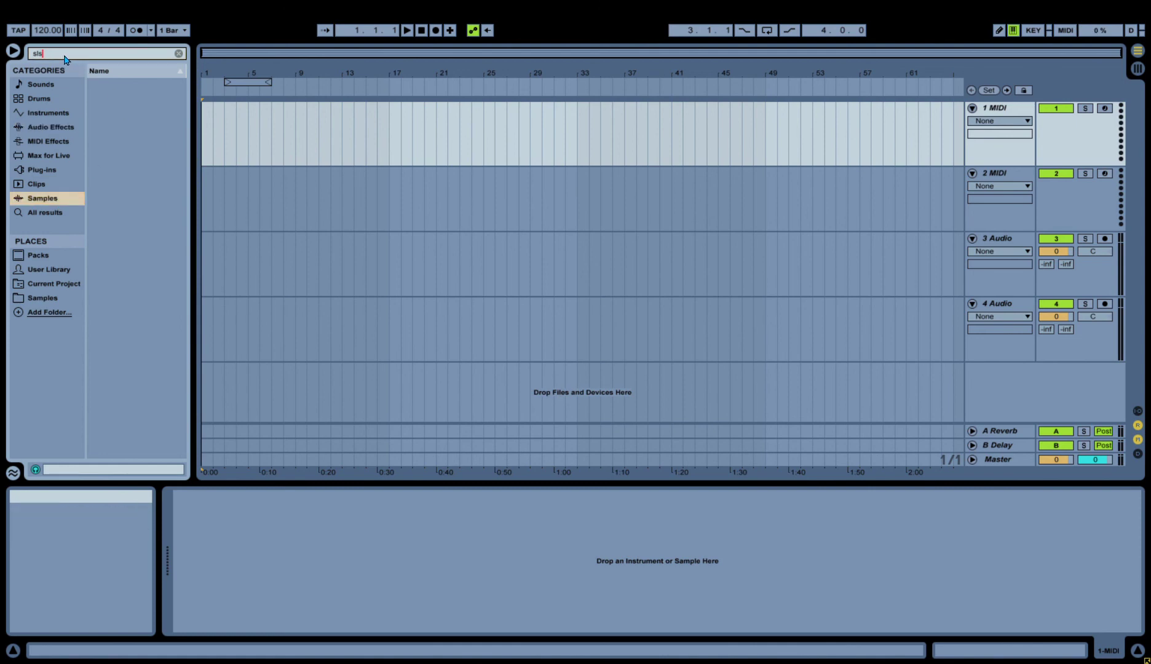
key("BackSpace")
key("BackSpace")
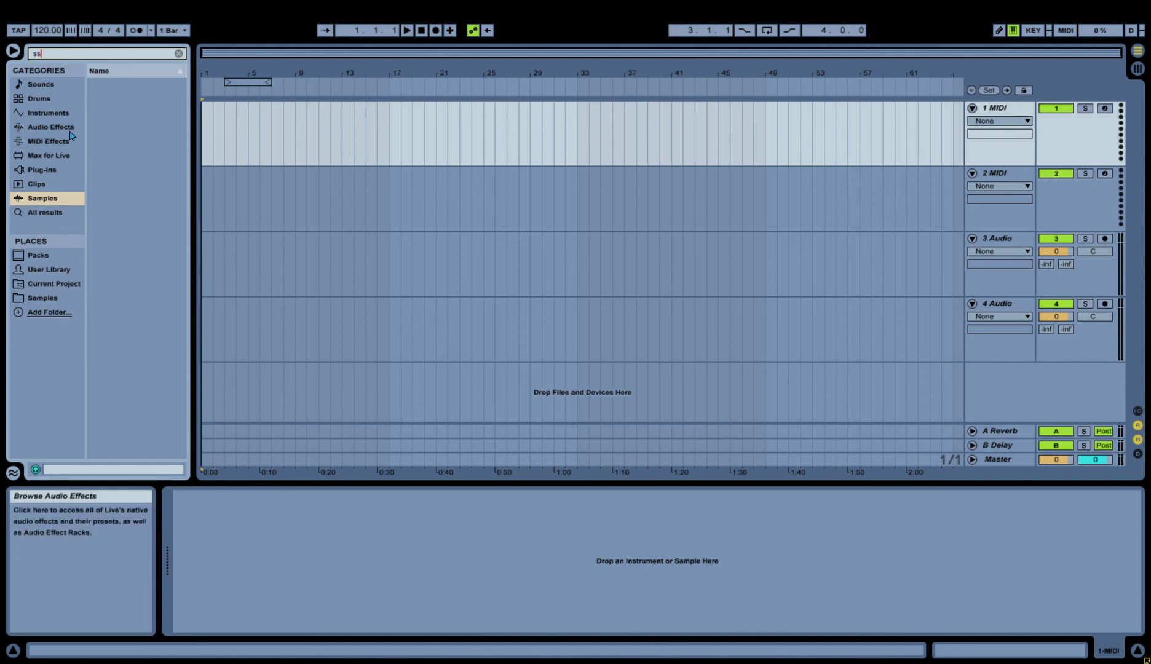
key("BackSpace")
type("ls")
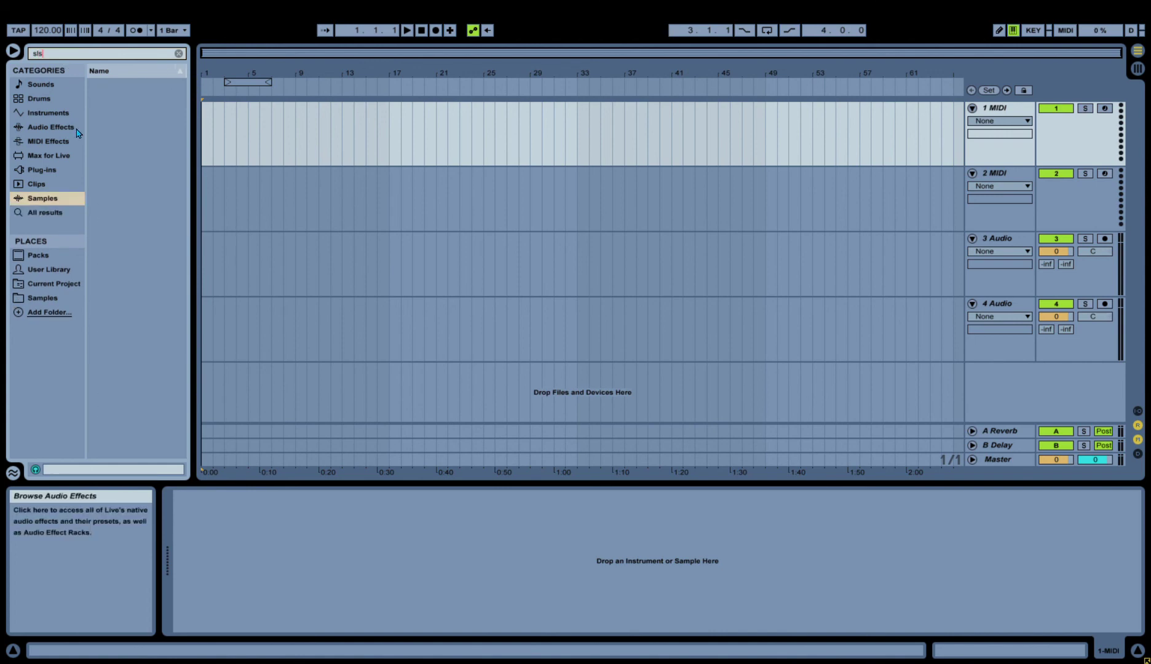
left_click(43, 298)
Audition and compare the SLSAft, SLSAftr, SLSAP and SLSAT samples in the browser.
left_click(136, 115)
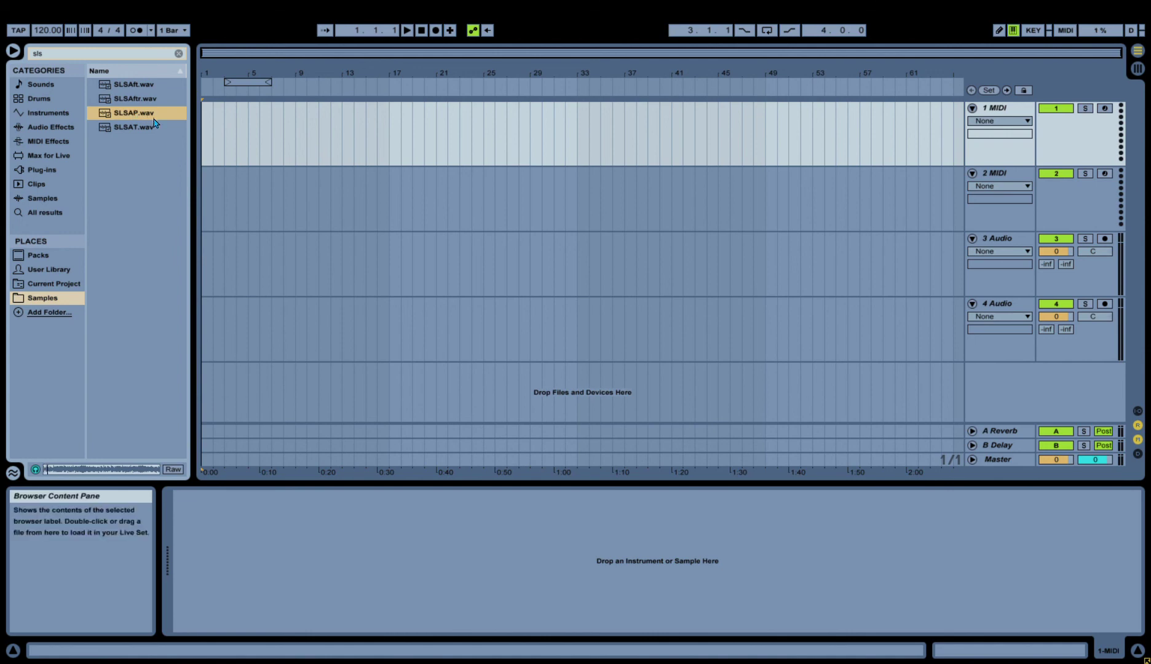
left_click(134, 127)
left_click(148, 99)
left_click(143, 87)
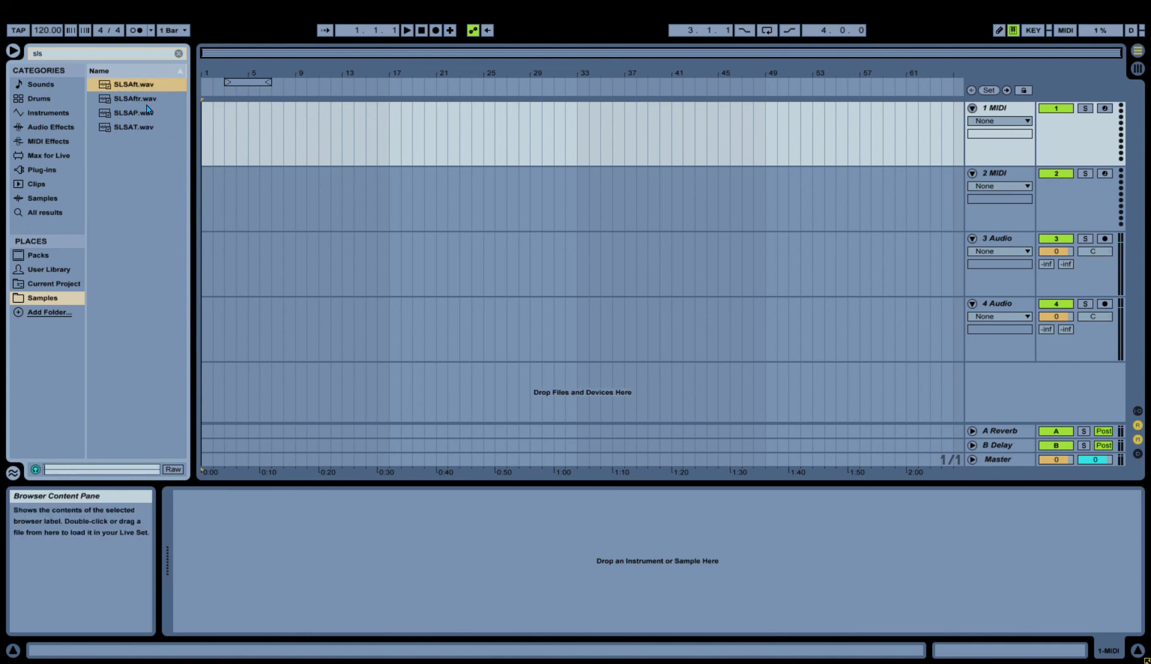
left_click(132, 99)
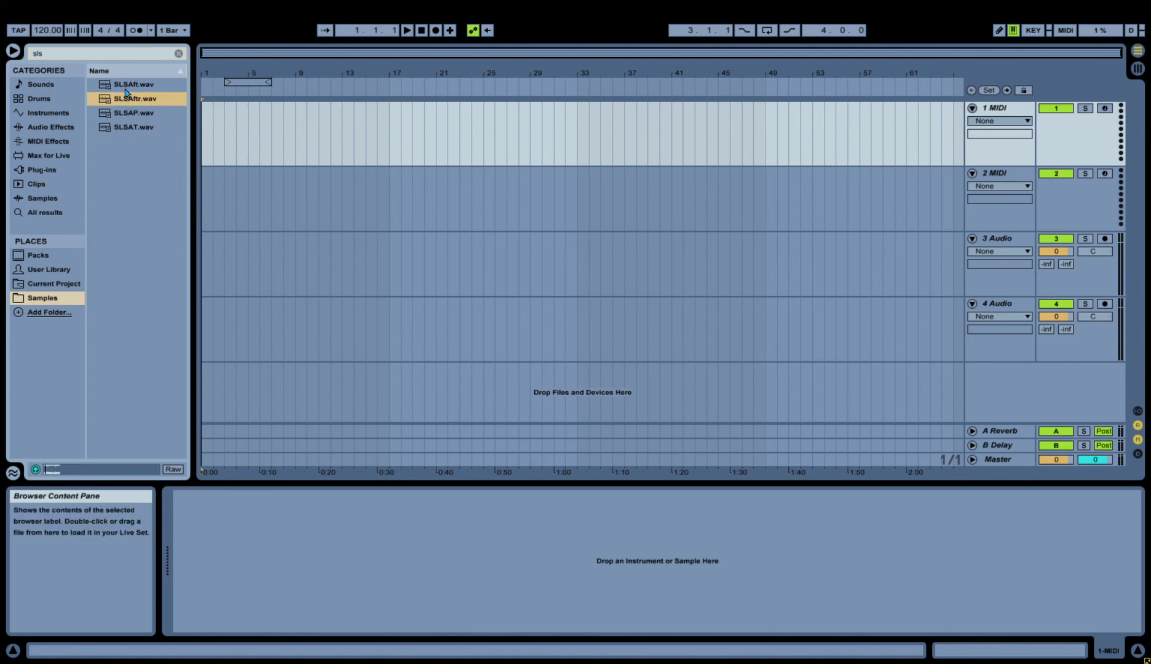
left_click(126, 90)
left_click(126, 100)
left_click(136, 128)
left_click(142, 114)
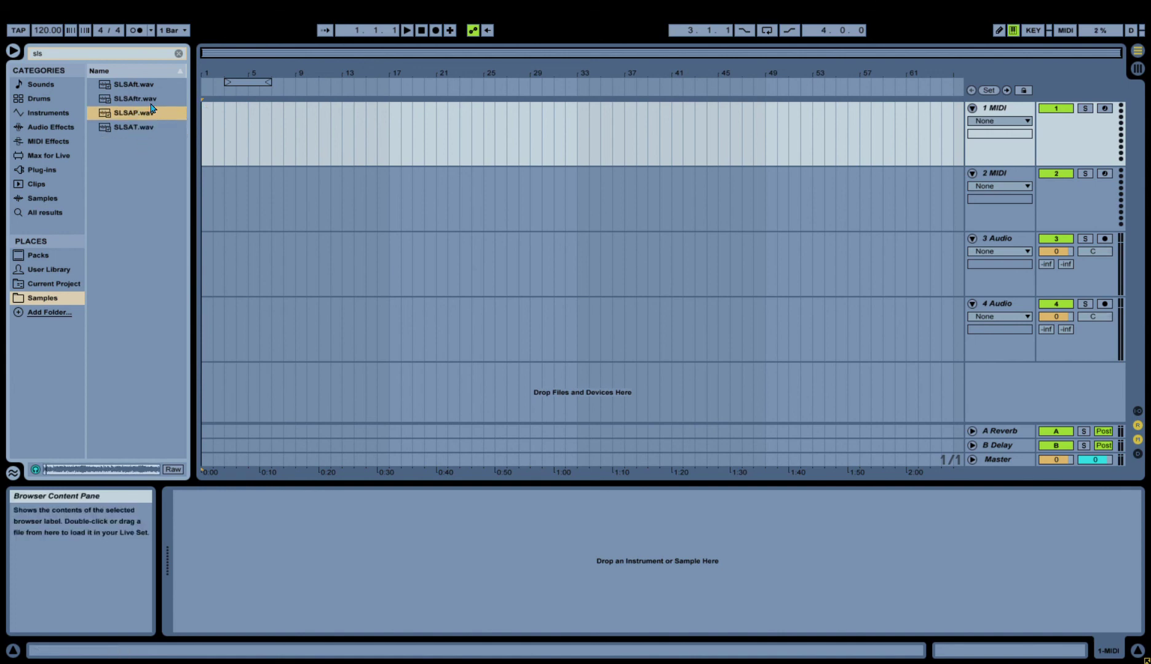
left_click(151, 105)
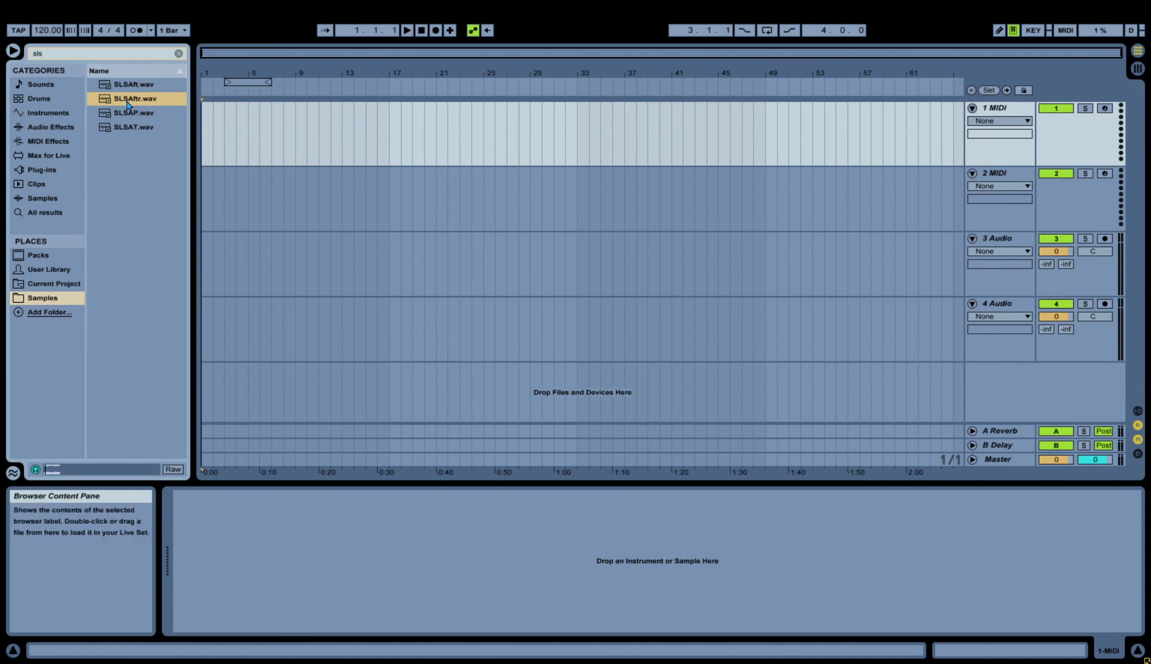
left_click_drag(128, 105, 135, 116)
Clear the sample search, paste the copied SLSAftr clips at bar 1 of the 3 Audio track, and start playback.
left_click(178, 53)
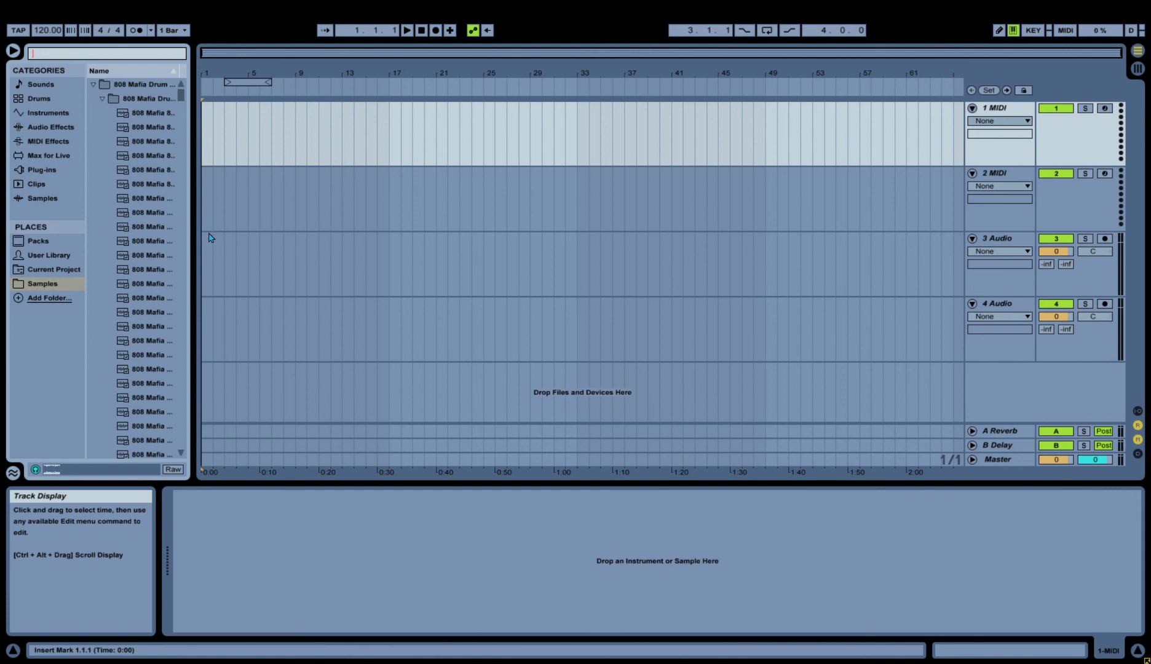
left_click(56, 85)
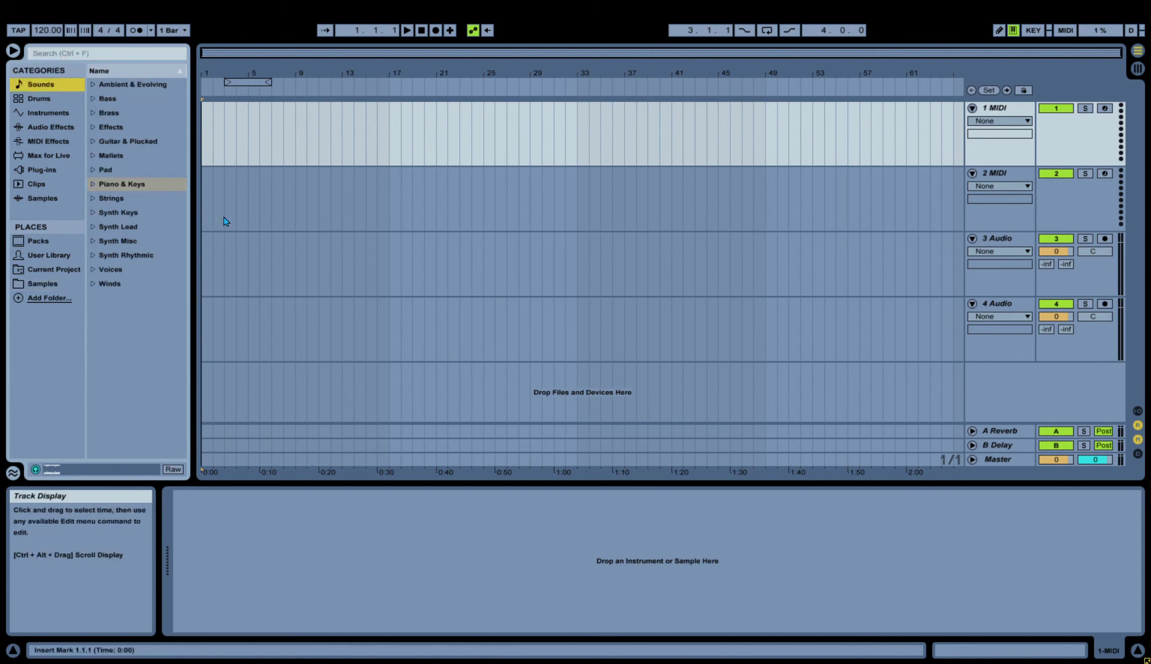
left_click(206, 247)
key("ctrl+v")
key("space")
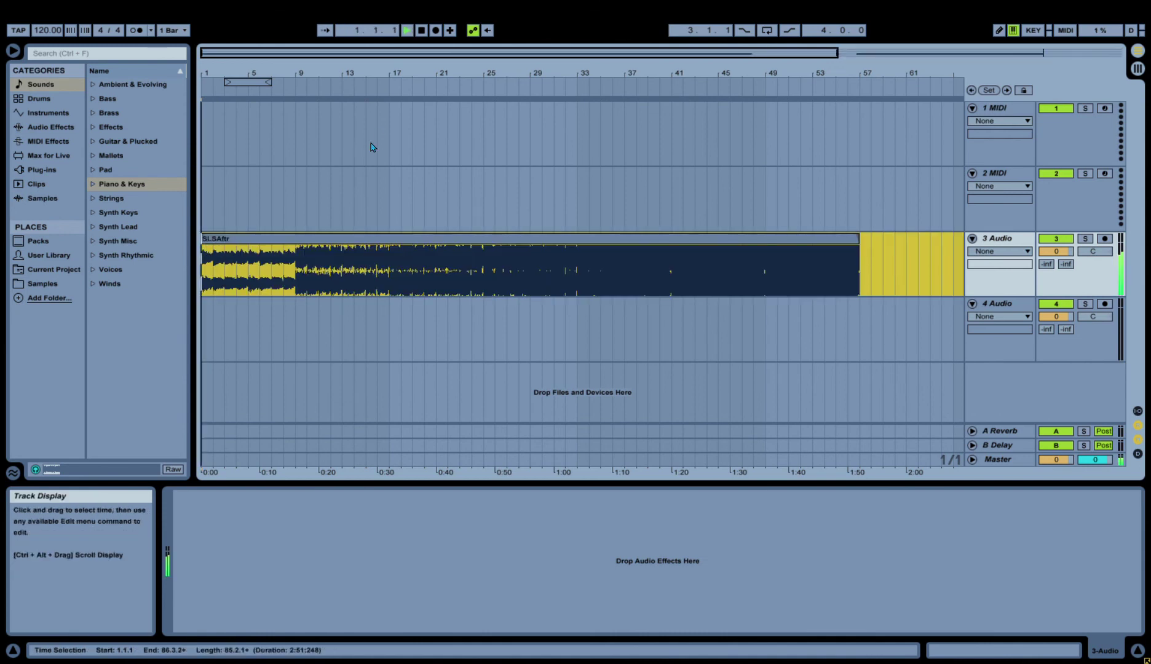
Duplicate the short SLSAftr clip and move both short clips directly against the long clip's end at bar 57.
double_click(411, 54)
left_click(757, 240)
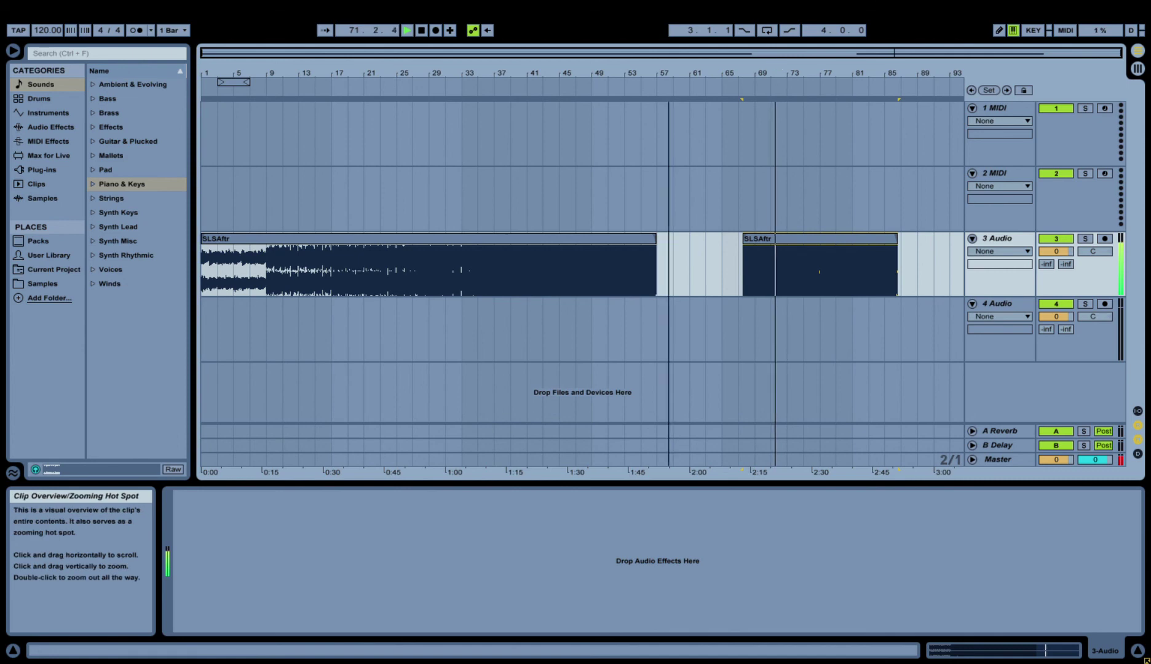
key("ctrl+d")
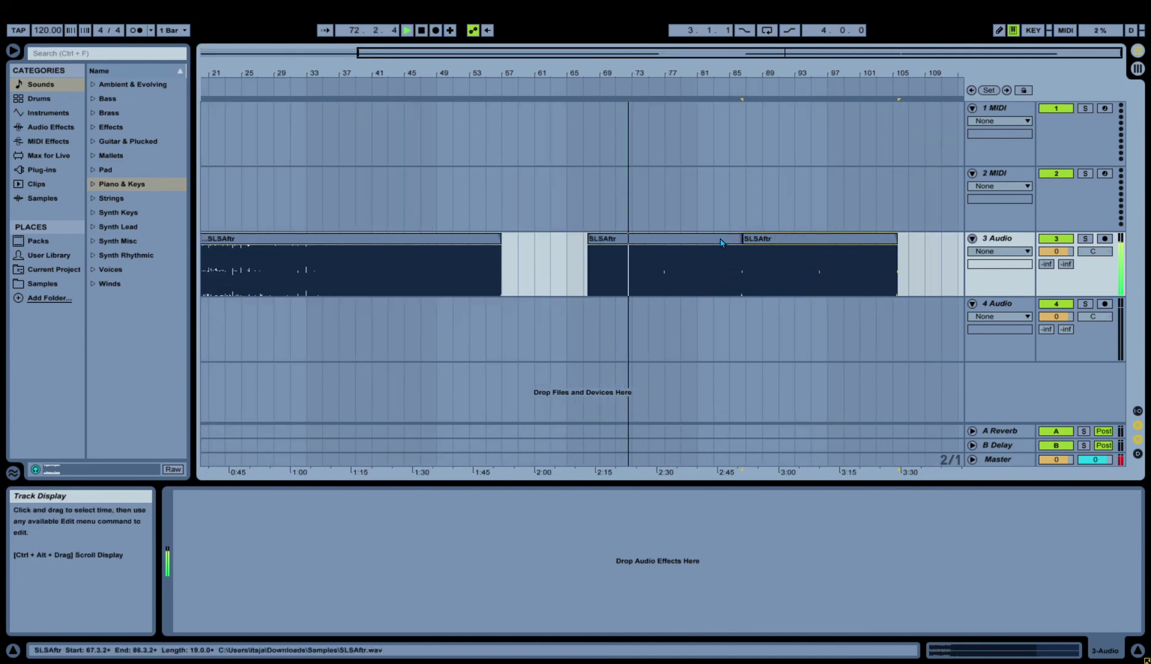
left_click_drag(502, 247, 600, 248)
left_click(600, 239)
left_click(749, 239, "shift")
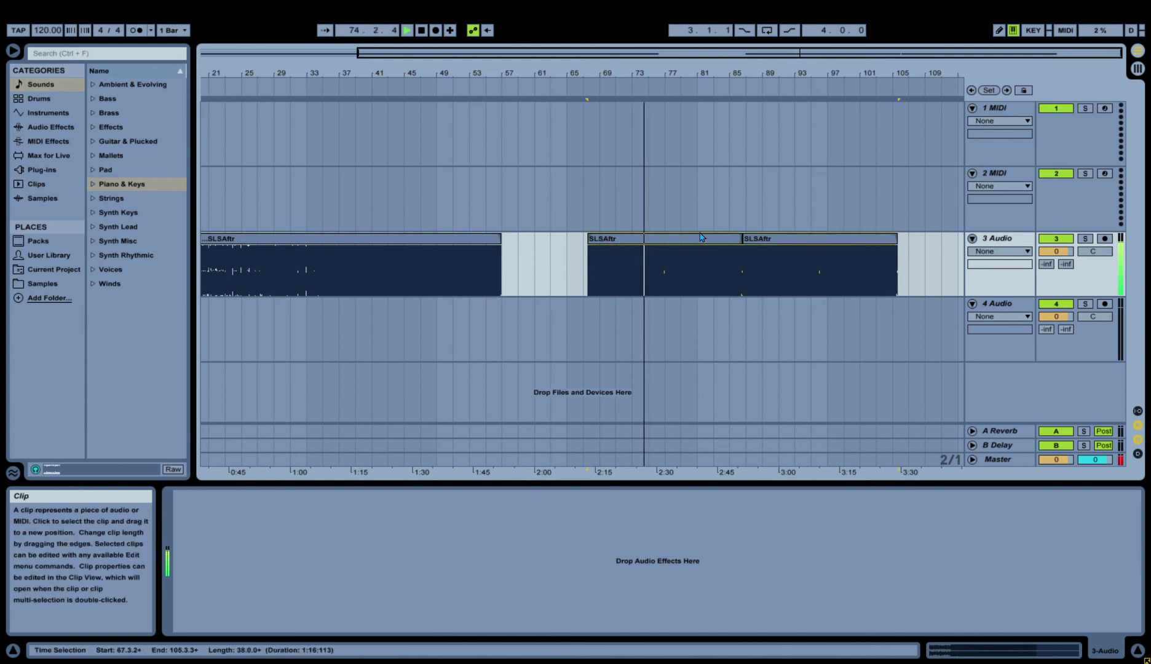
left_click_drag(693, 243, 630, 239)
Move all three SLSAftr clips to the first track and delete the other three tracks.
double_click(595, 54)
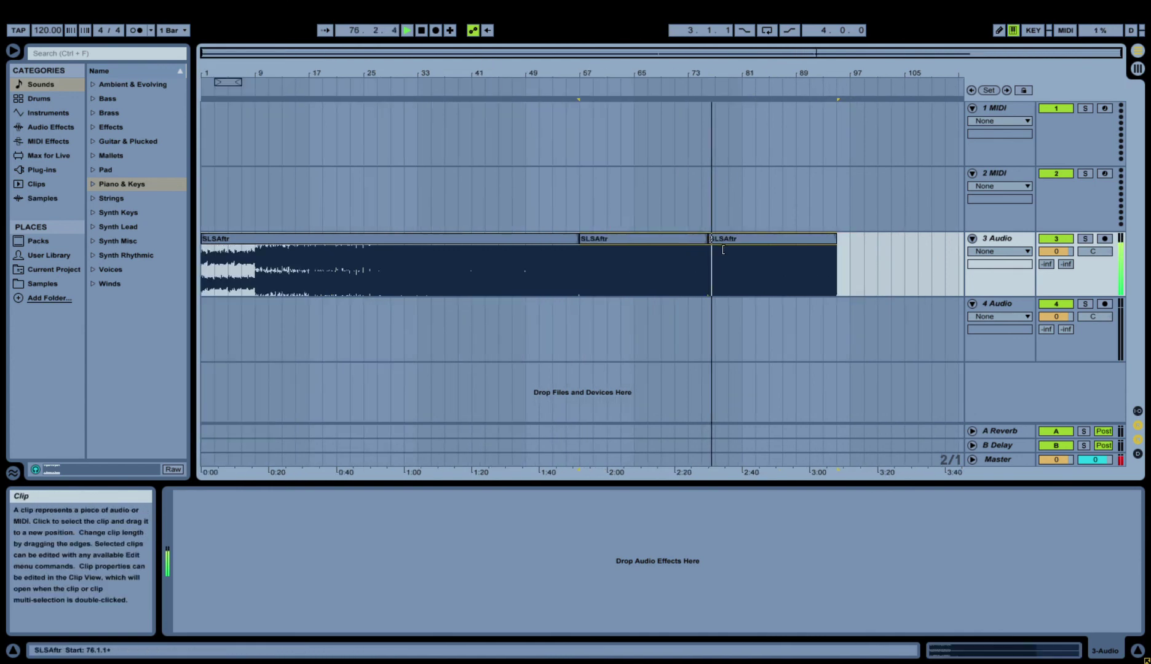
left_click_drag(451, 243, 434, 136)
left_click(1002, 173)
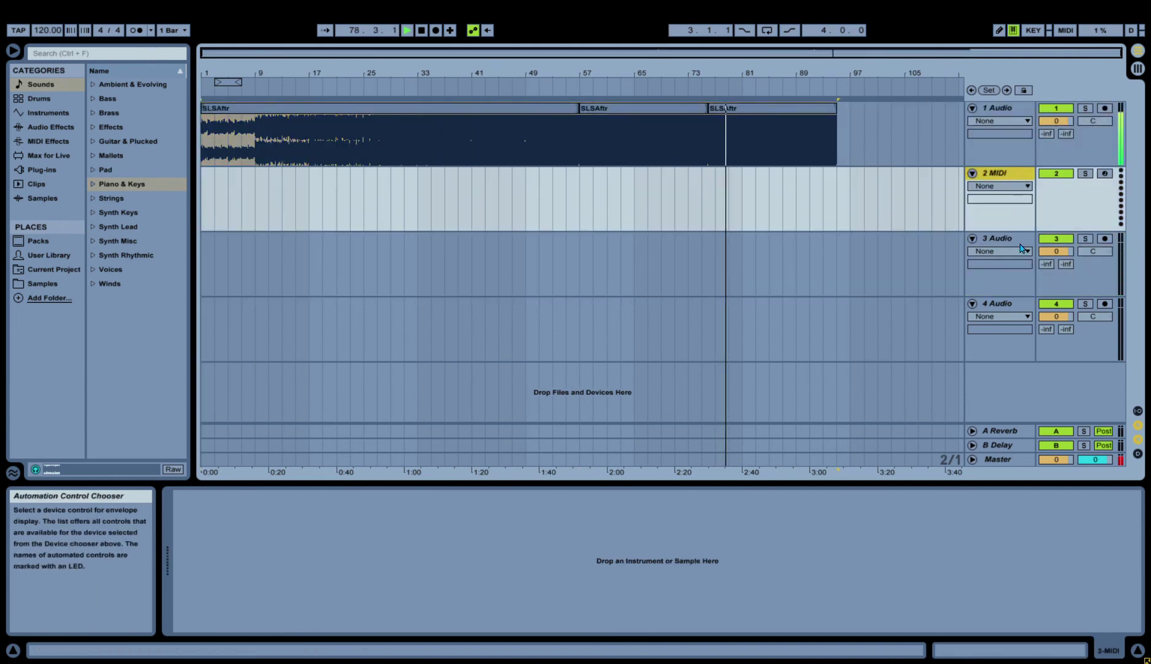
left_click(1018, 311, "shift")
key("Delete")
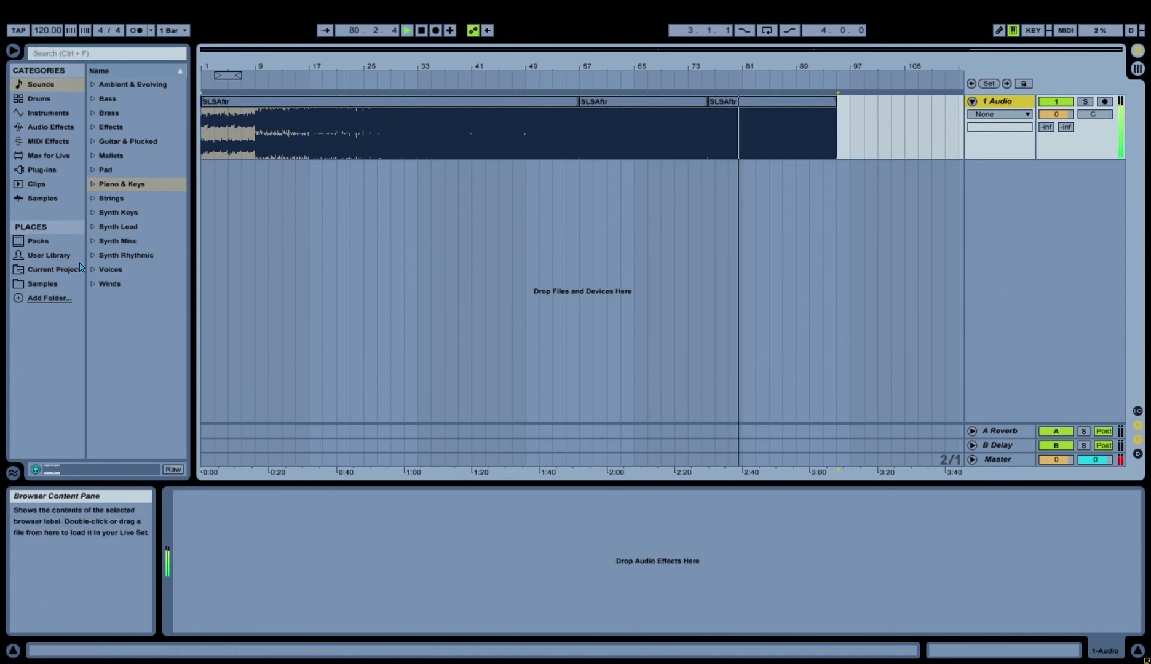
Search the user Samples folder for "tag" and place the jakfor4 Tag sample on a new audio track at bar 3.
left_click(41, 284)
left_click(107, 54)
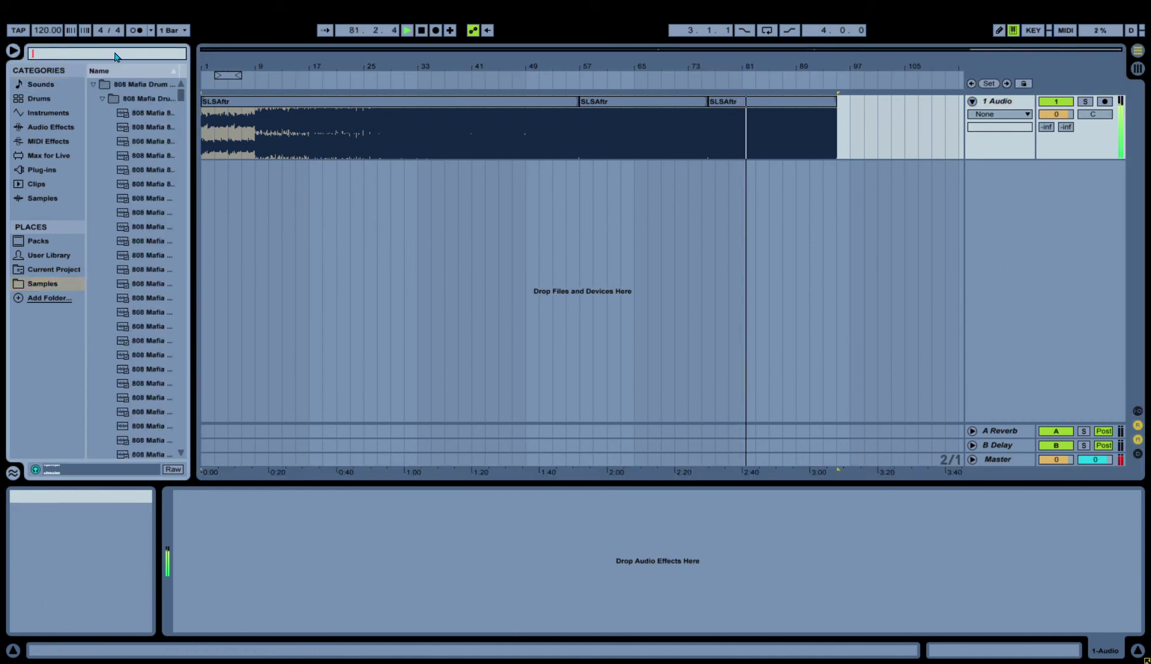
type("tag")
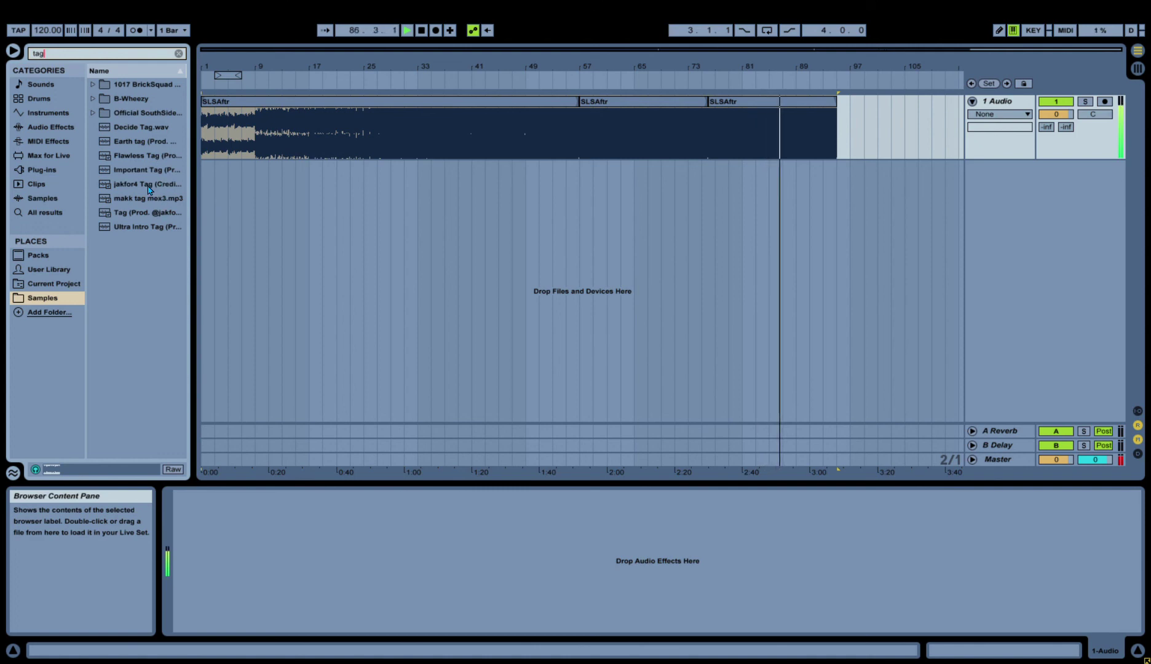
left_click_drag(148, 190, 233, 190)
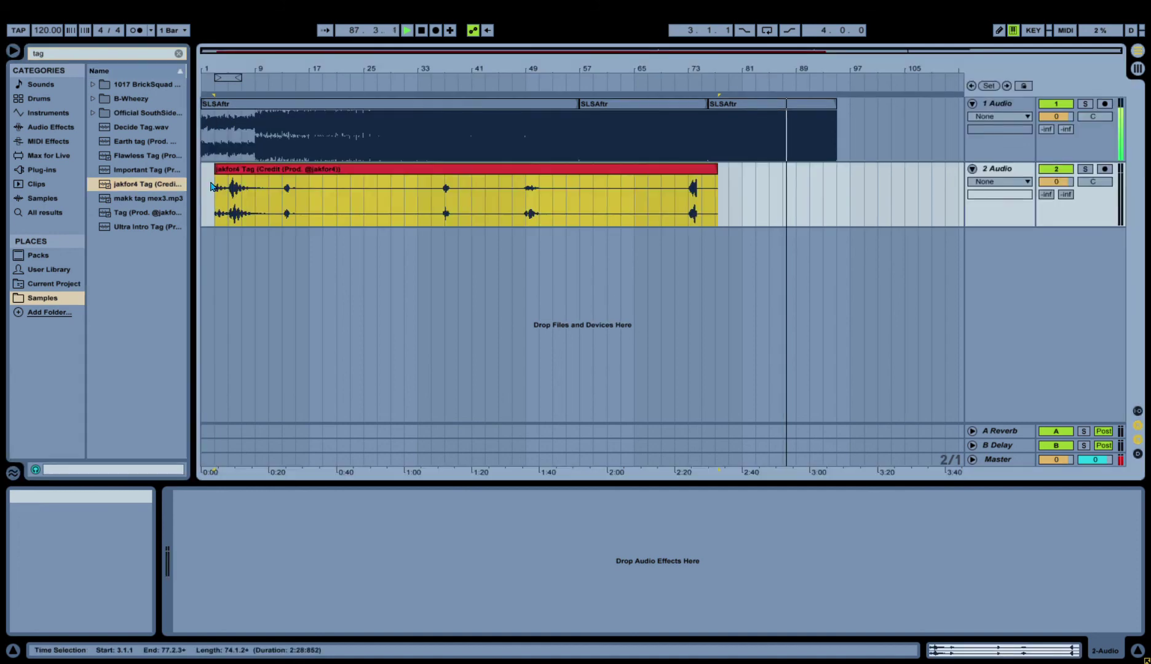
Play the arrangement from around bar 3, open the jakfor4 Tag clip's sample settings, and clear the browser search.
left_click(272, 169)
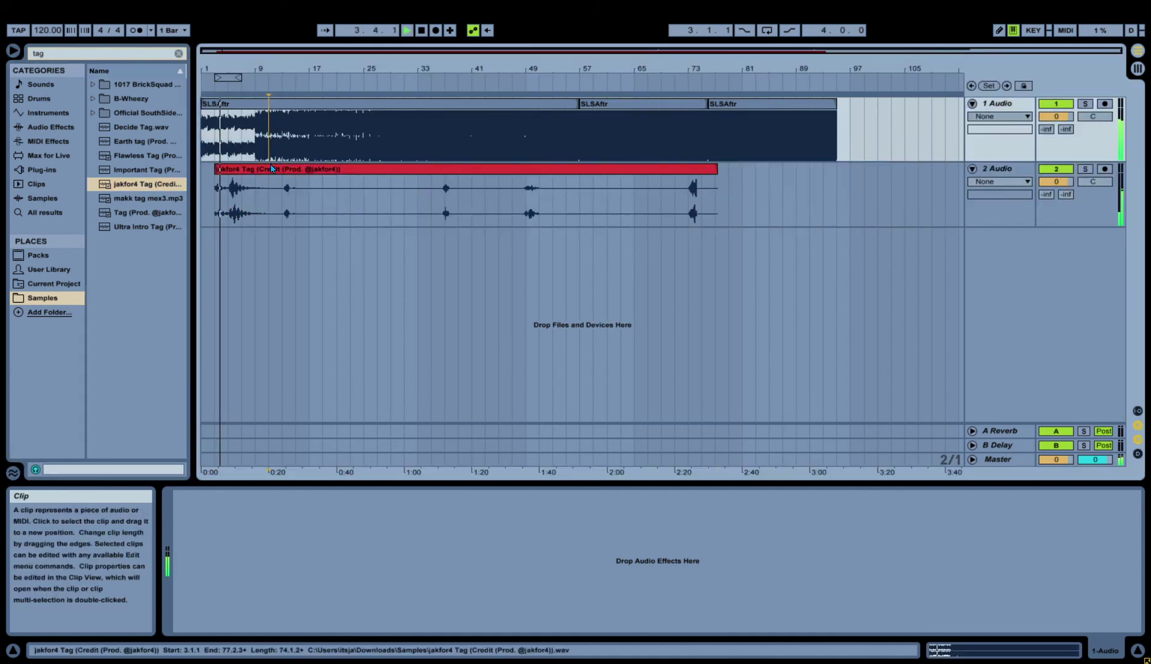
left_click(272, 169)
left_click(179, 53)
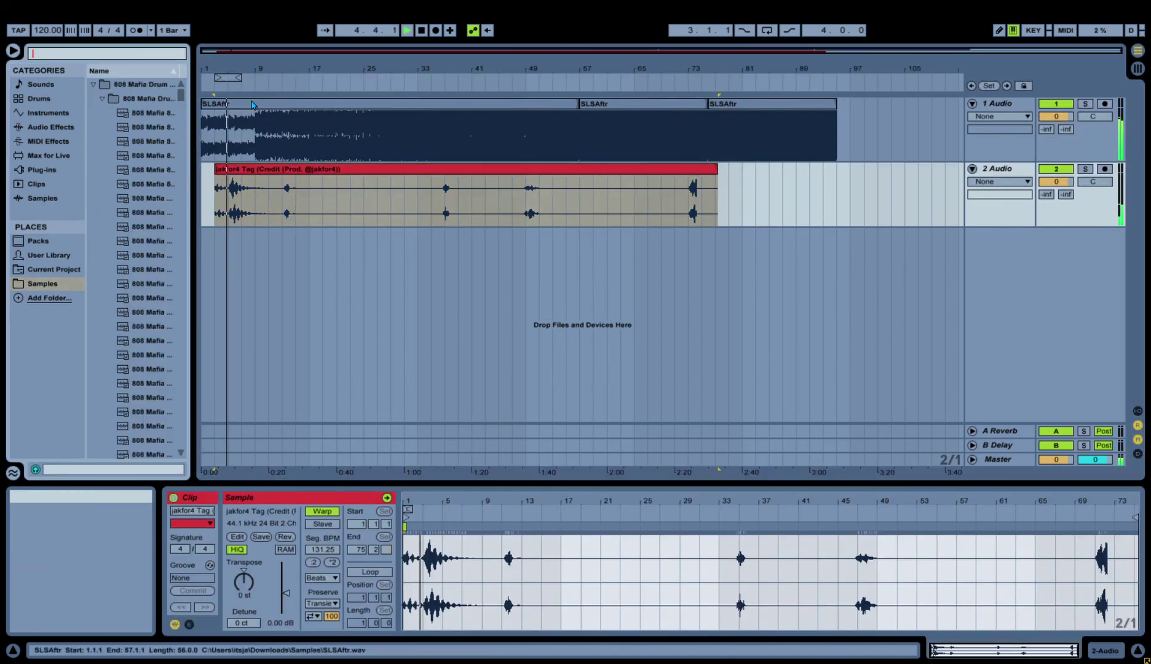
Turn off warping for the jakfor4 Tag clip and transpose it down to -4 semitones.
left_click(297, 171)
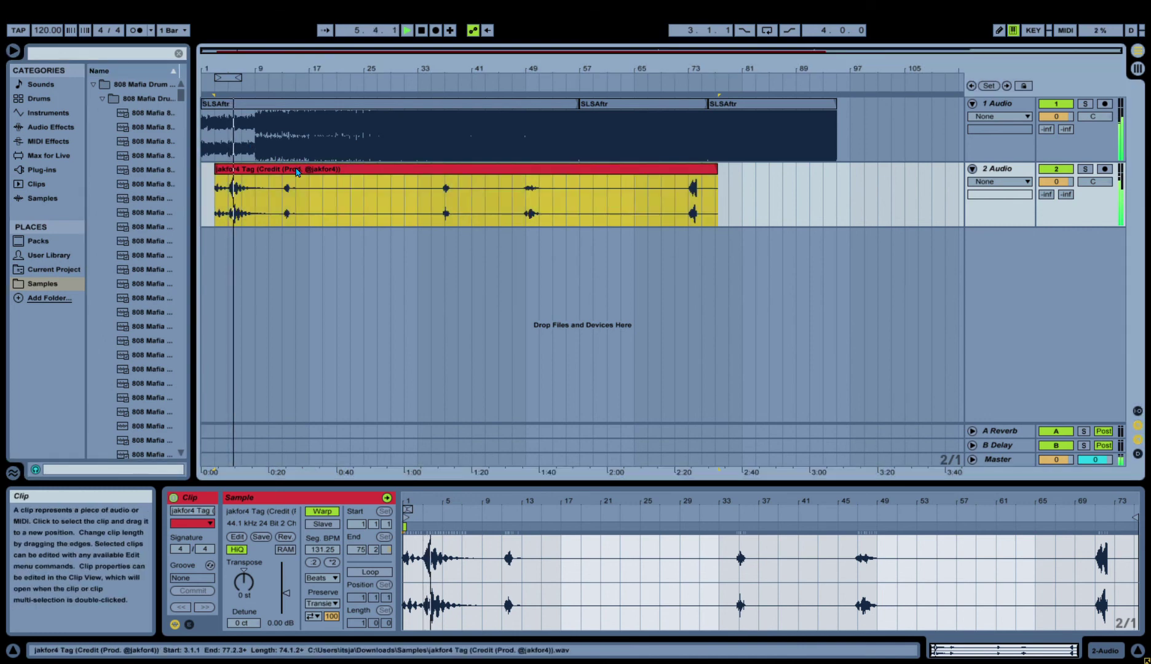
left_click(322, 511)
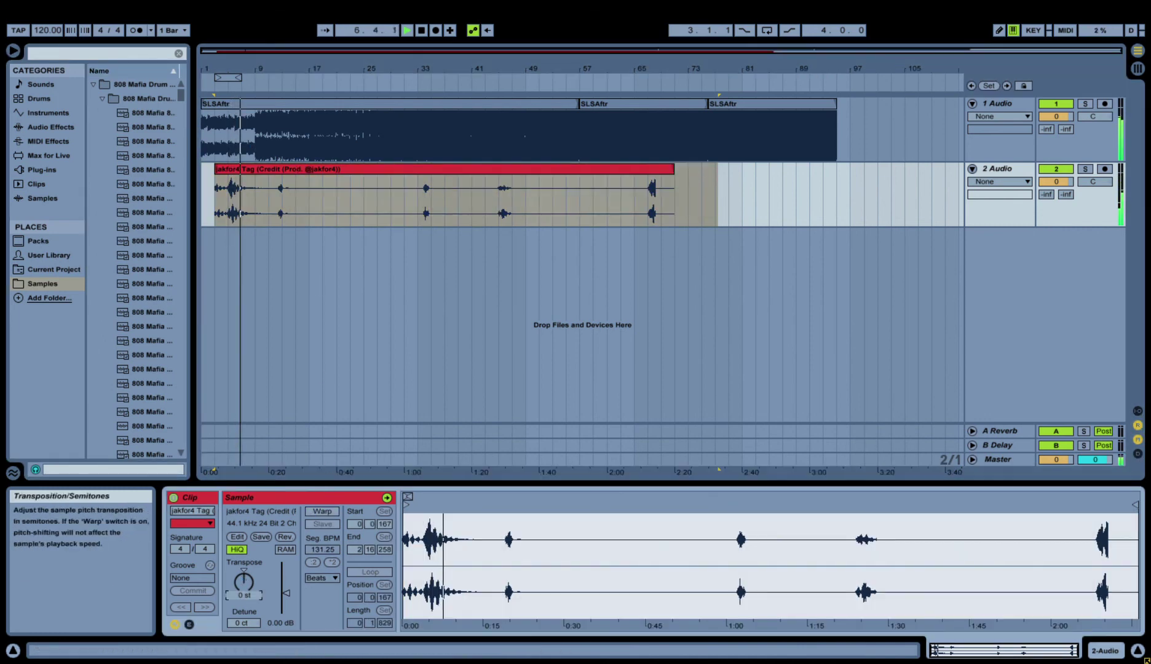
left_click_drag(243, 581, 243, 591)
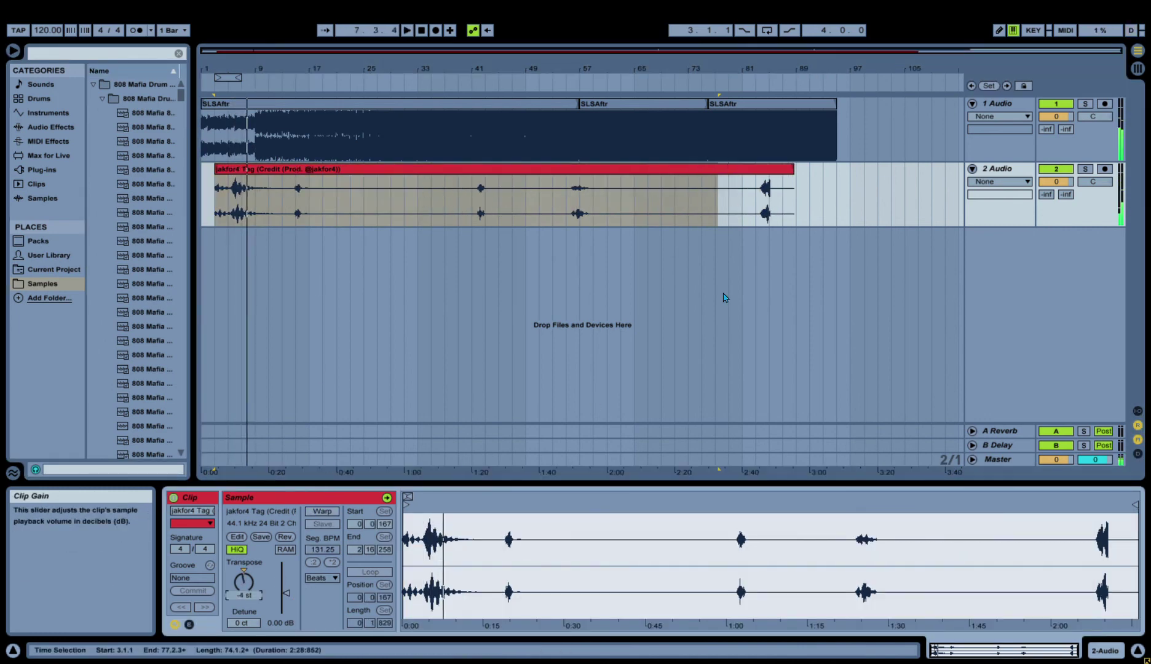
Search the audio effects for "cho" and add Chorus to the tag's audio track.
left_click(991, 168)
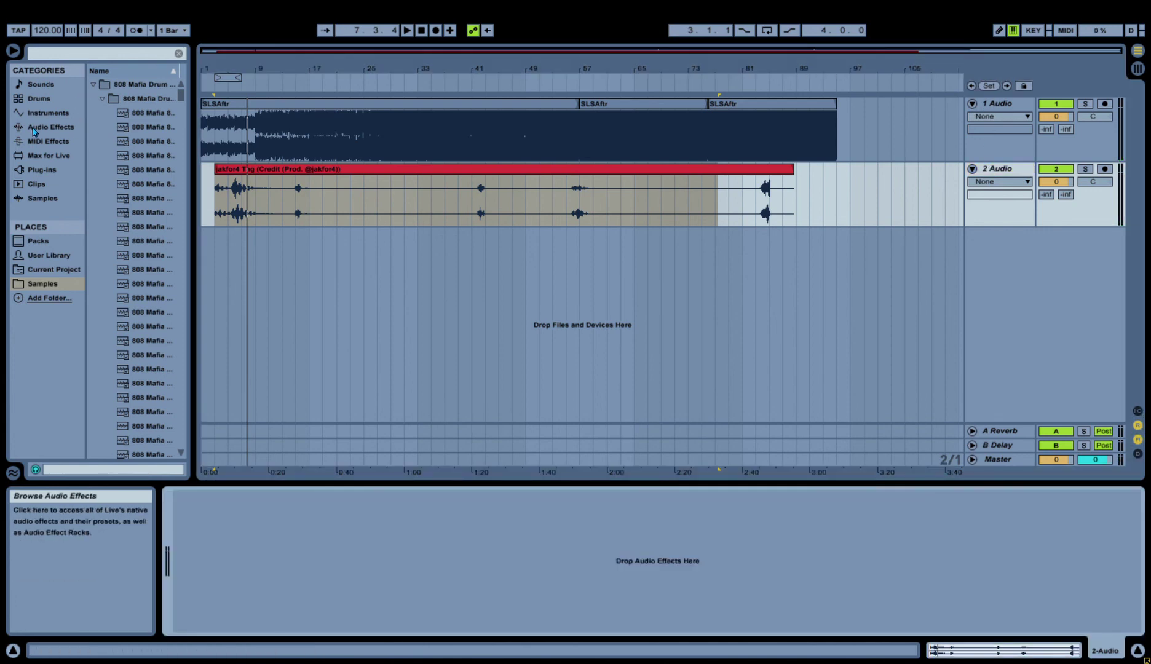
left_click(50, 126)
left_click(178, 55)
type("c")
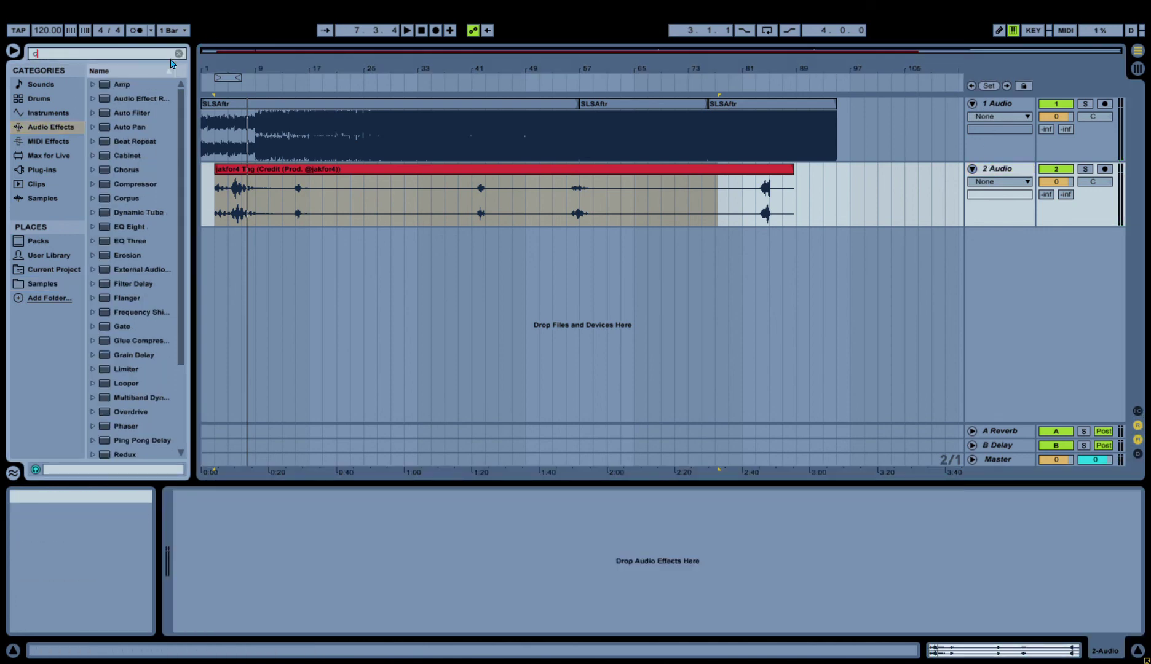
type("ho")
double_click(126, 112)
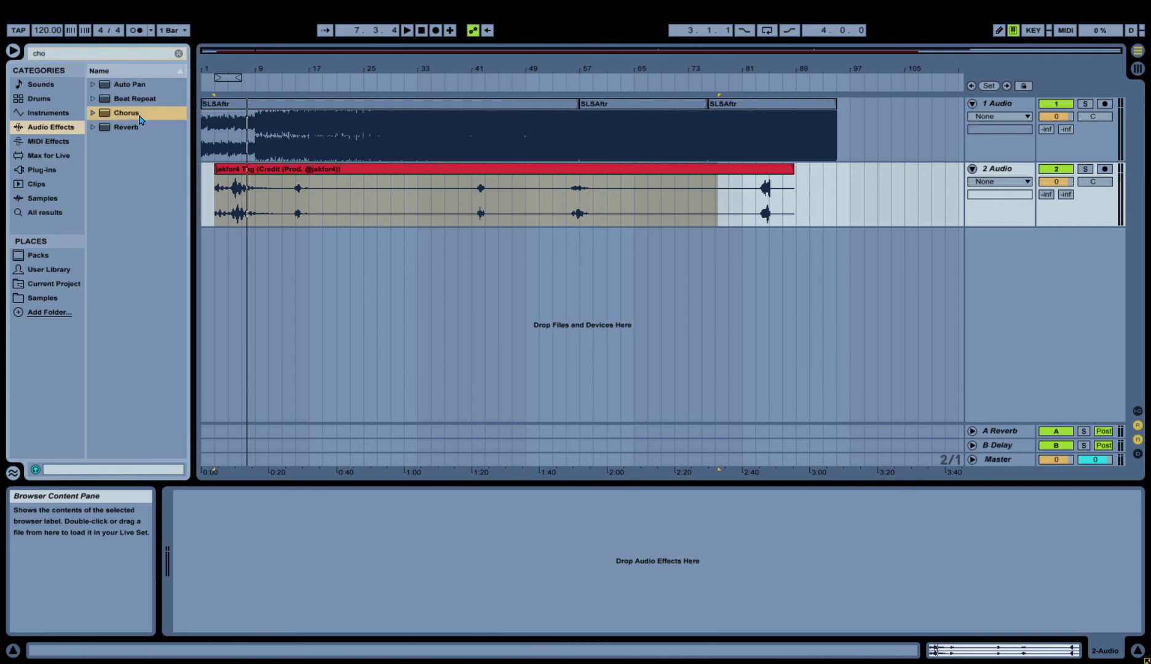
Play the arrangement from the start of the tag clip at bar 3 to hear the tag with Chorus.
left_click(265, 170)
key("space")
left_click(726, 203, "shift")
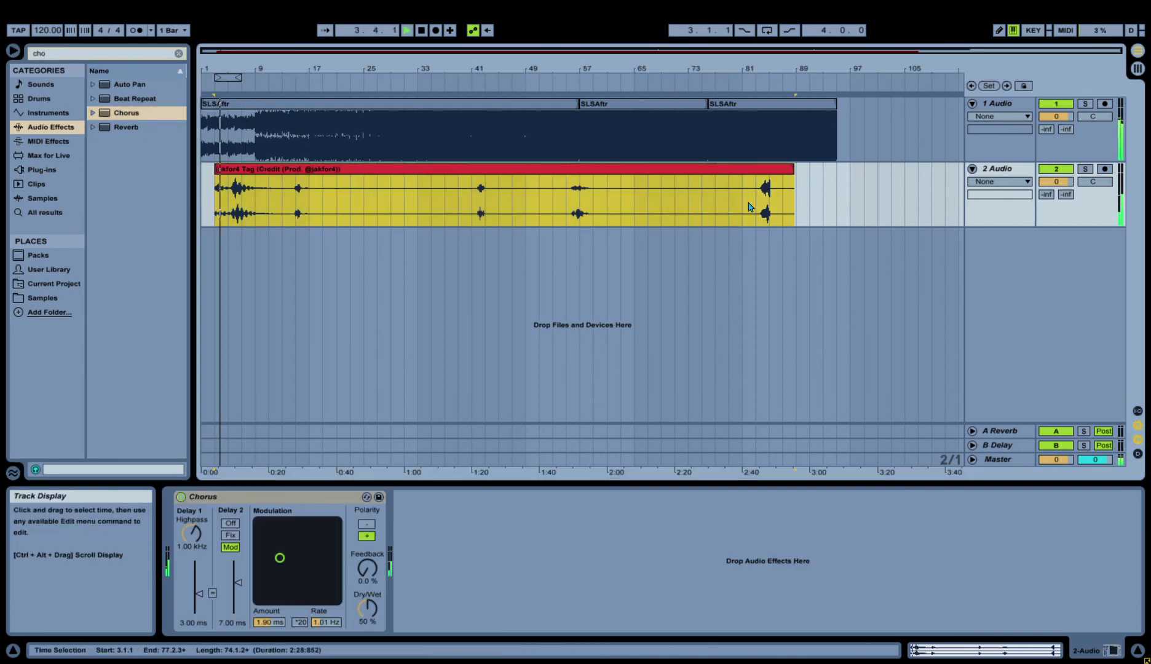
left_click(743, 201)
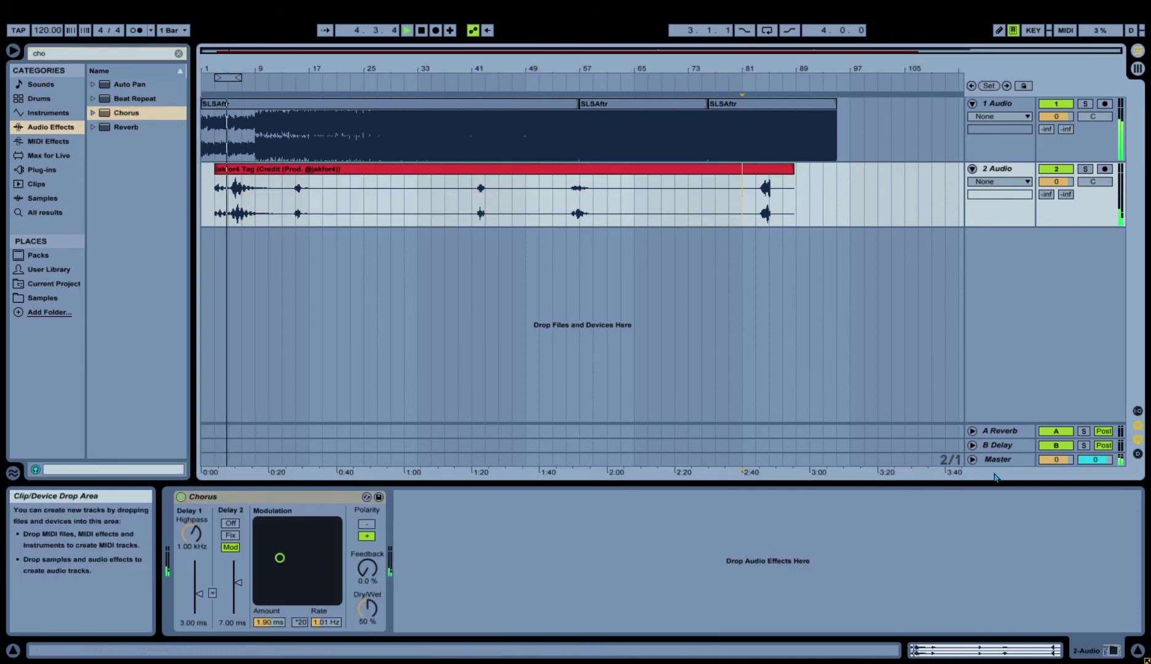